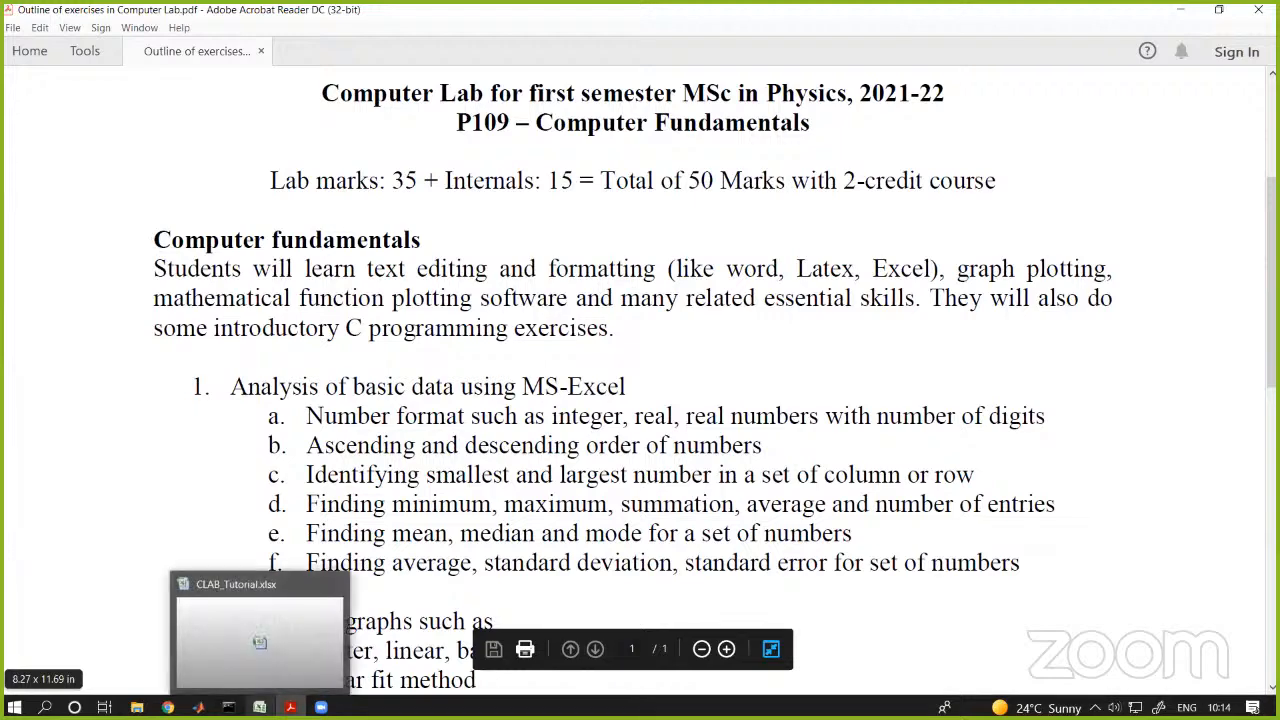
- Launch Microsoft Office Excel 2007 through a Windows search and maximize its window
click(45, 707)
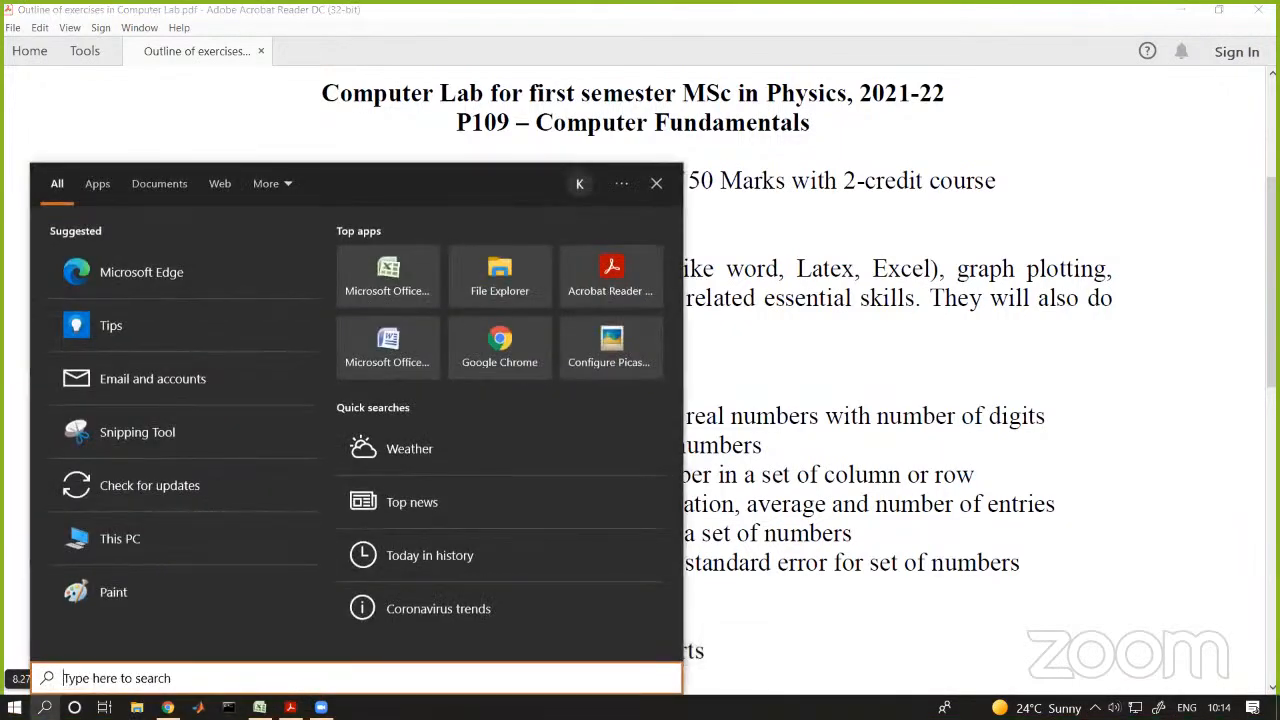
text(exce)
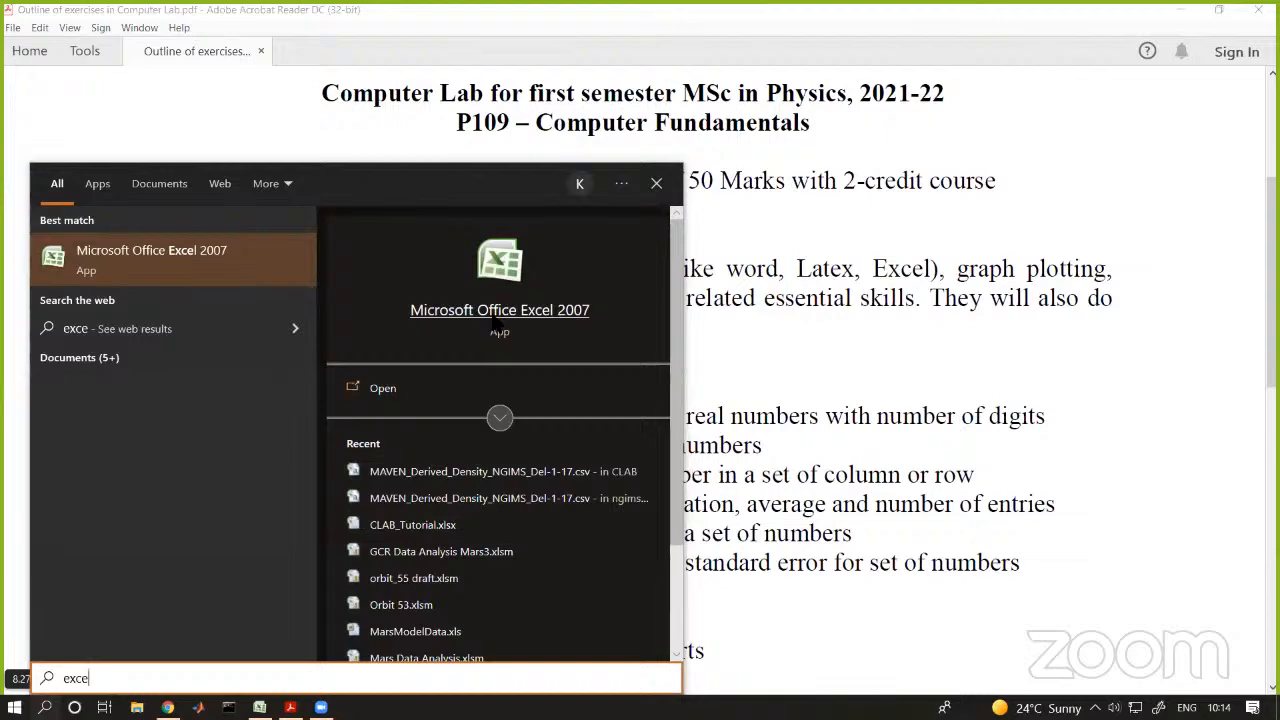
click(492, 313)
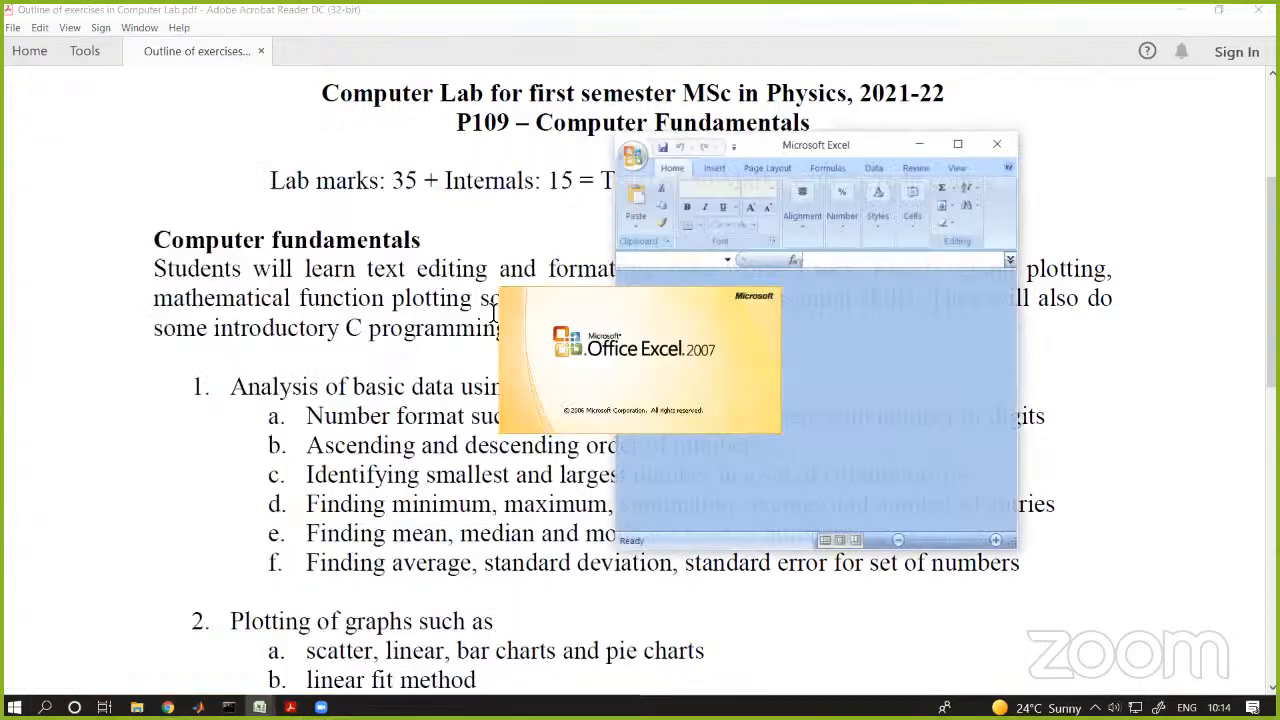
click(958, 143)
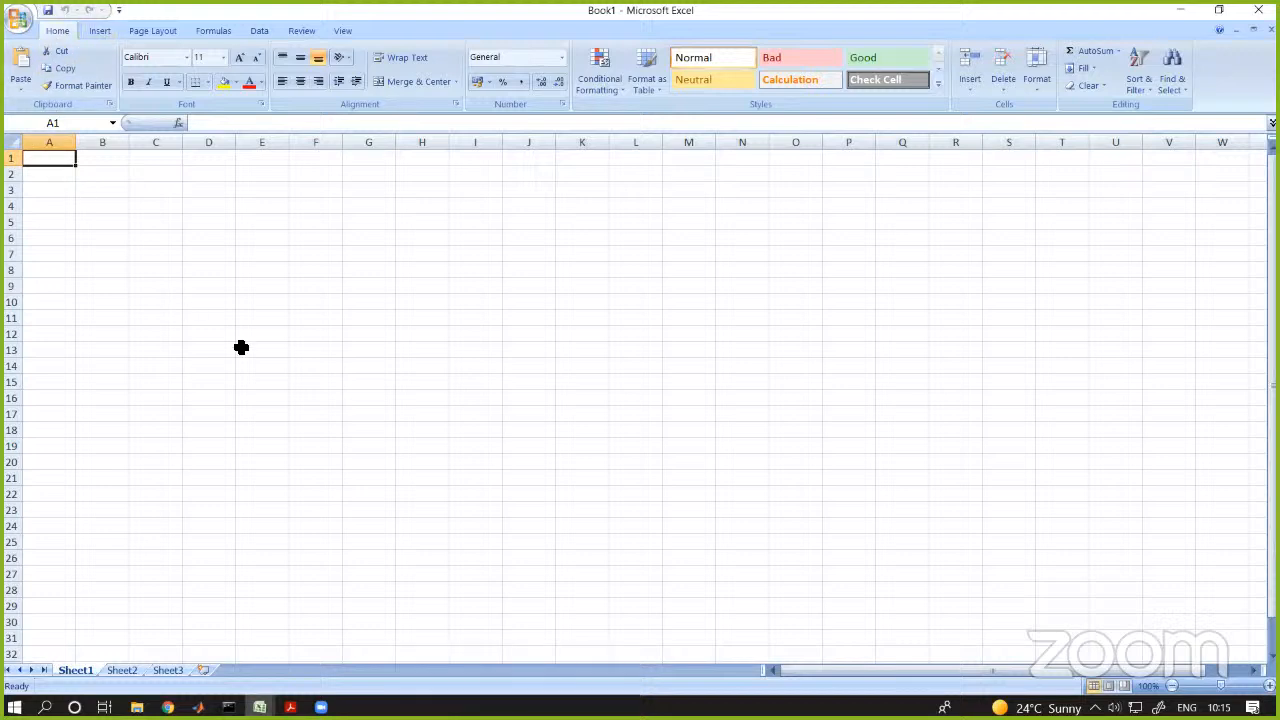
- Examine how the worksheet is divided by selecting cells B5 and A1, then all of column A and row 1
scroll(227, 345, up, 4)
scroll(227, 345, up, 5)
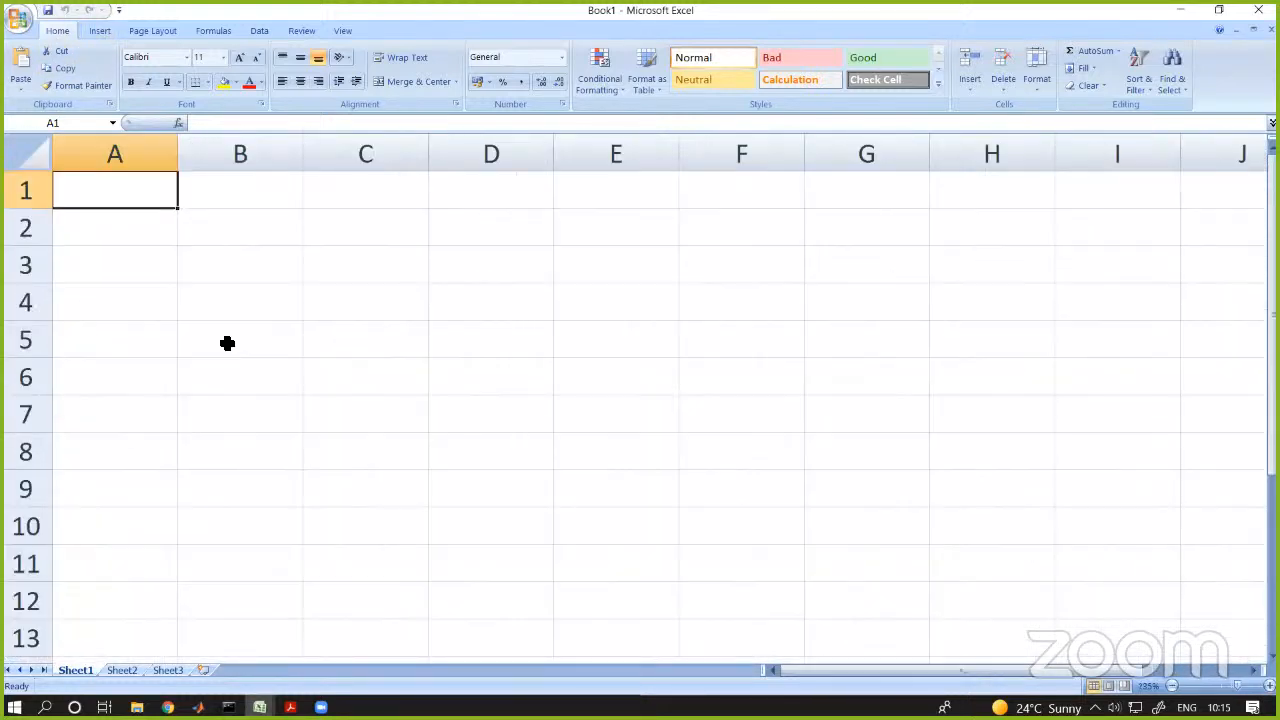
click(227, 345)
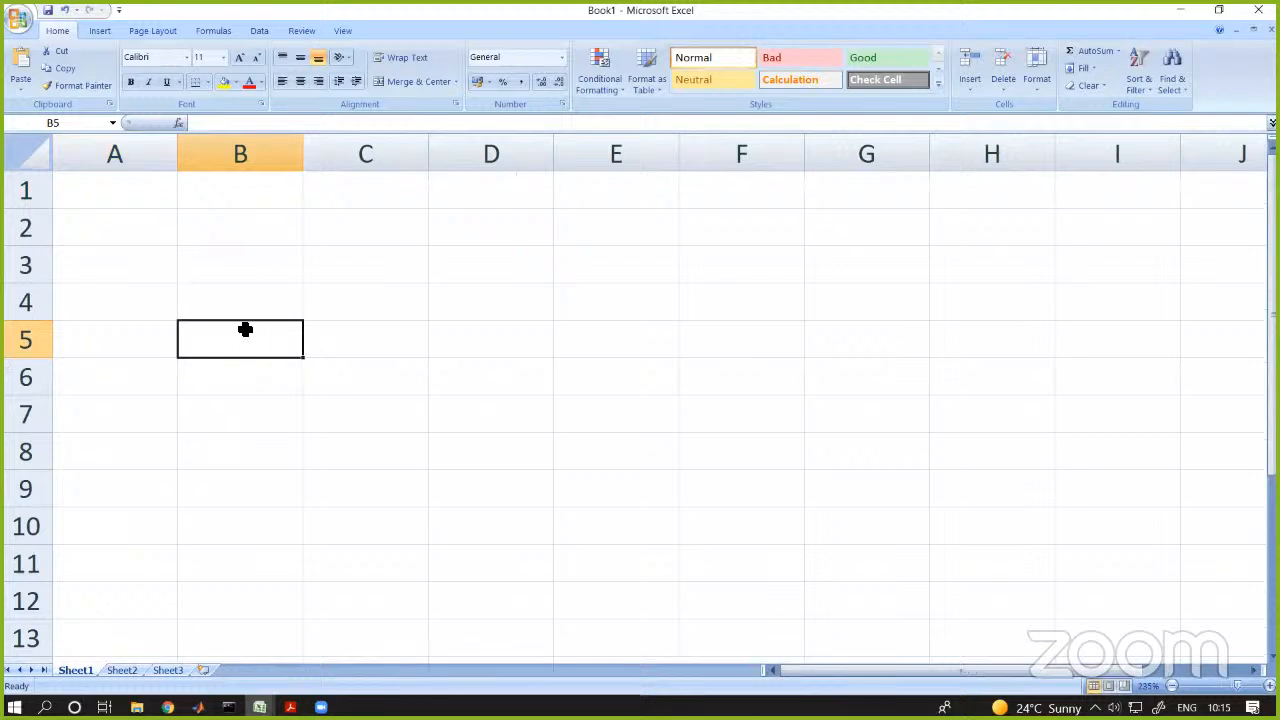
click(130, 184)
click(132, 171)
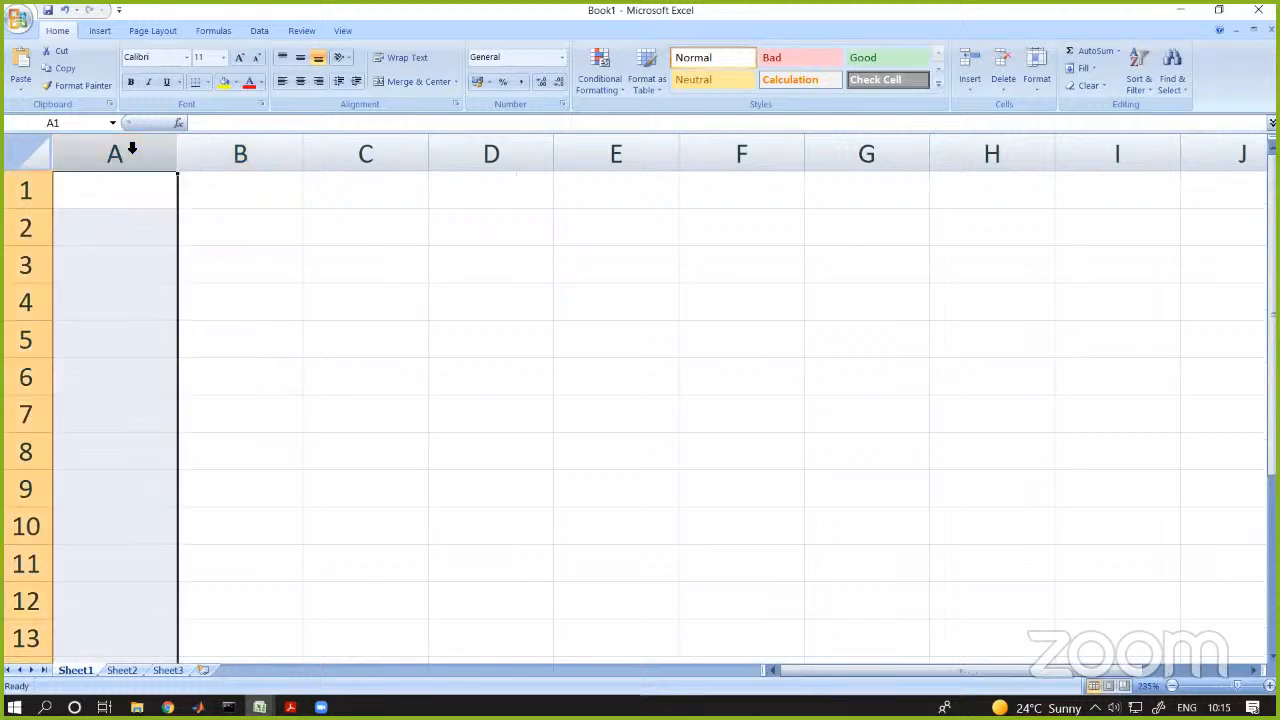
click(30, 199)
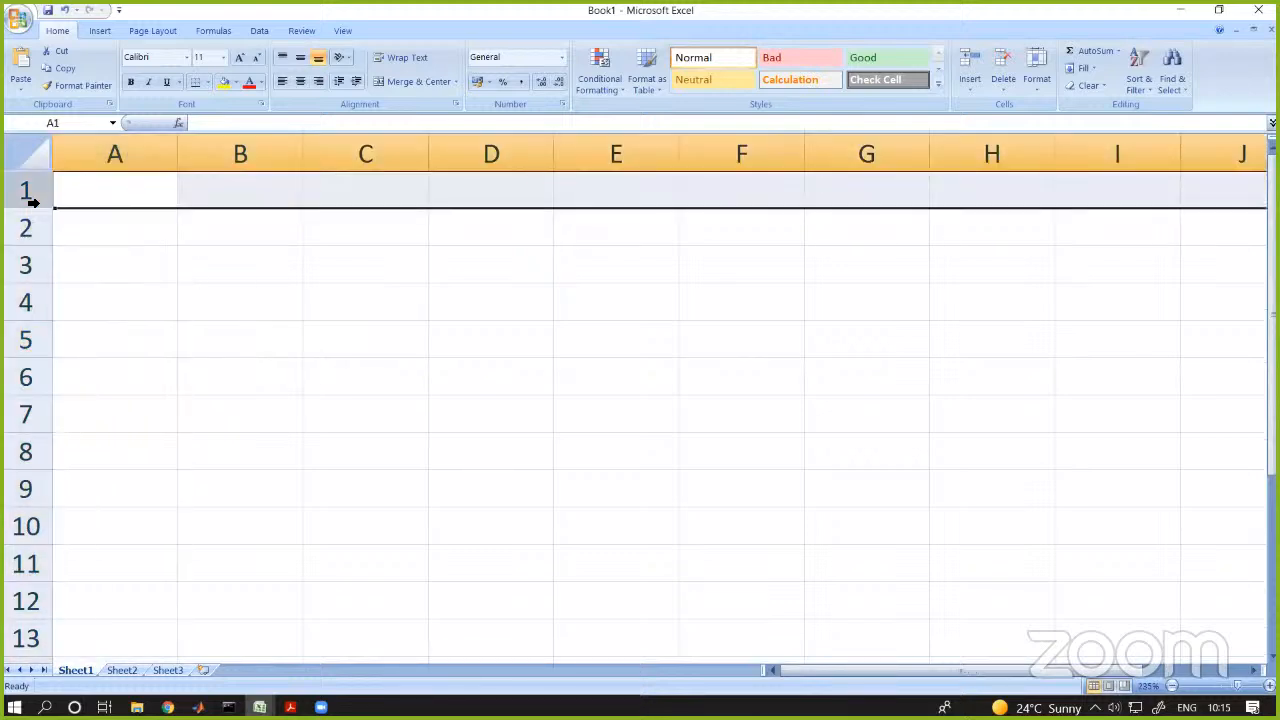
click(140, 152)
- Select cells A2, A3, A4, B1, B2 and B3 one by one to examine how cells are addressed
click(135, 237)
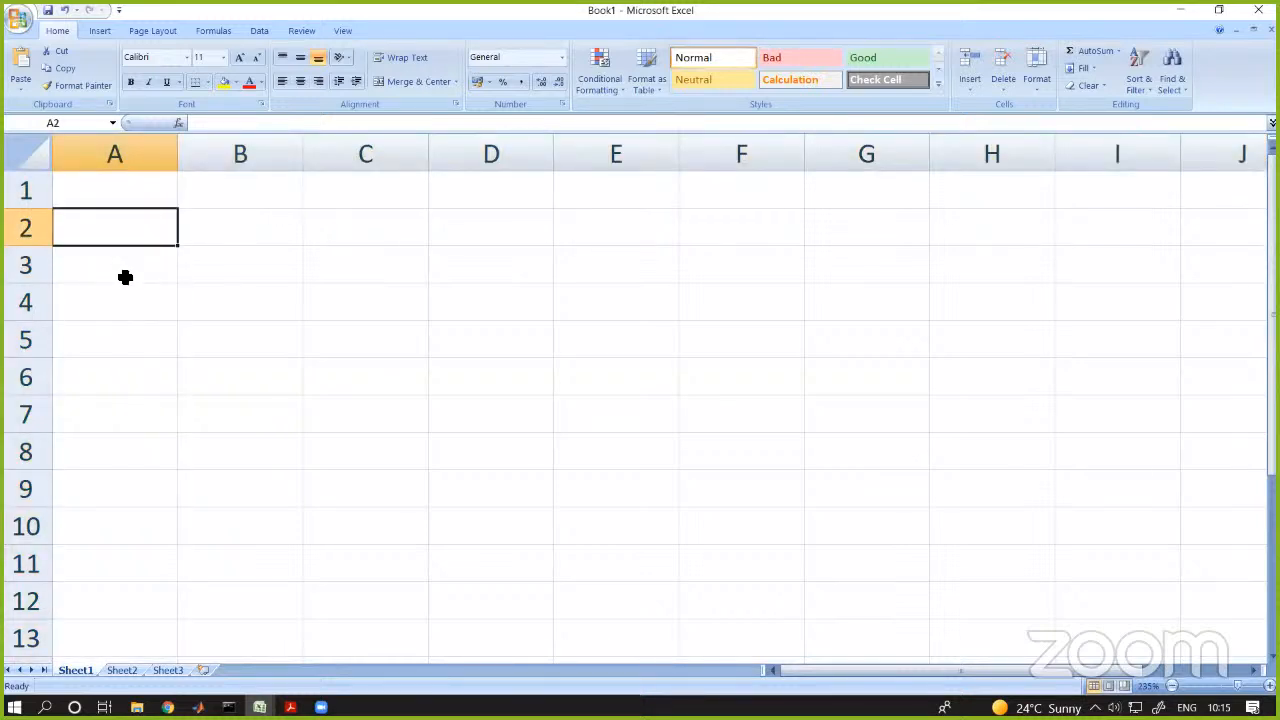
click(125, 277)
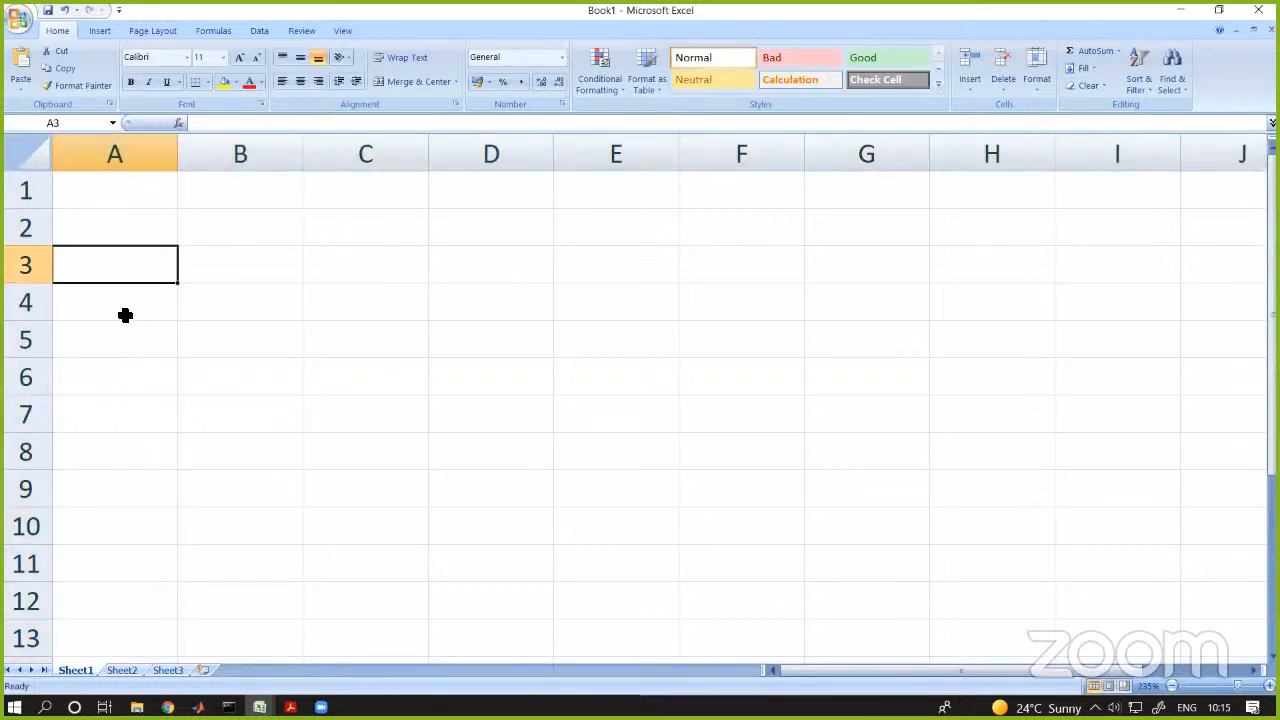
click(125, 315)
click(261, 187)
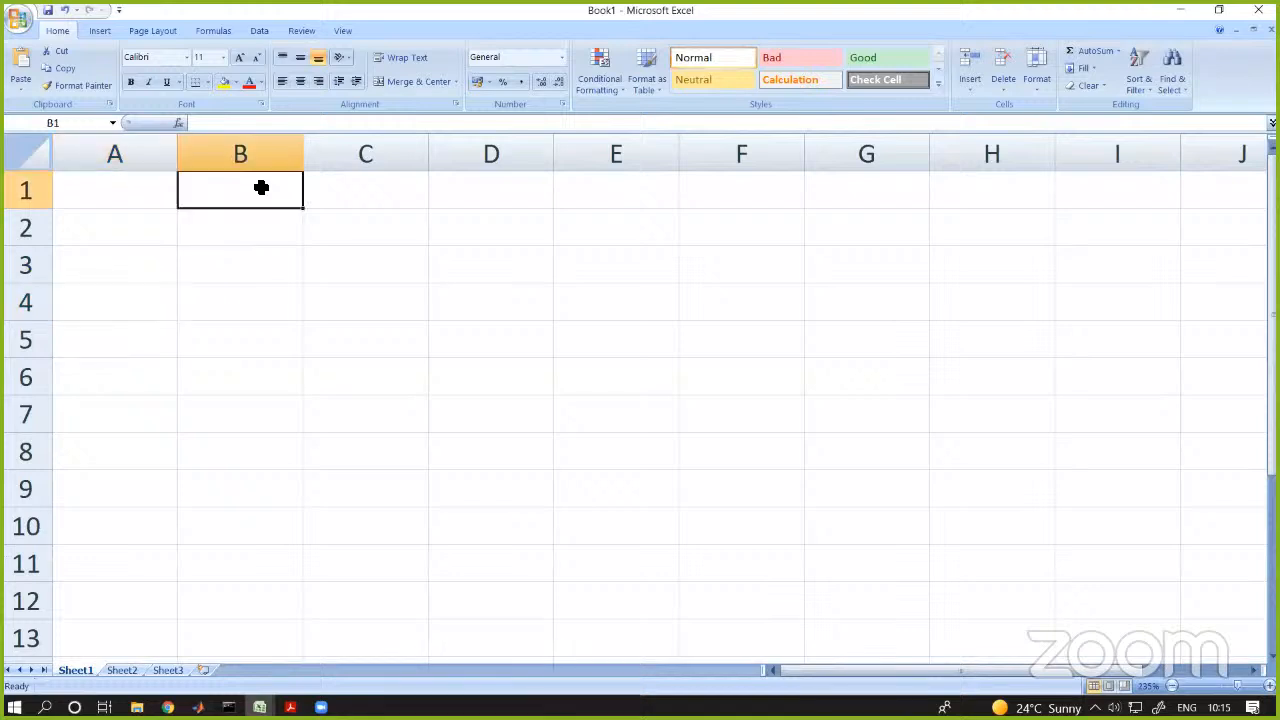
click(274, 236)
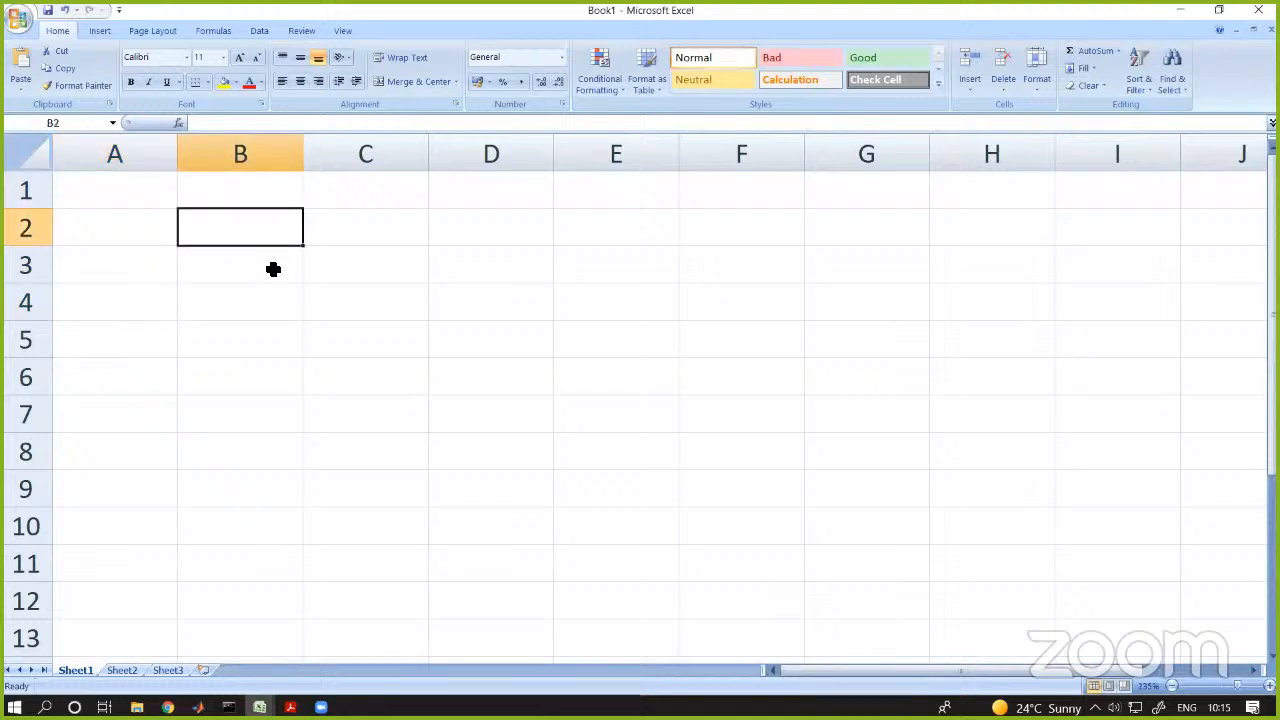
click(271, 276)
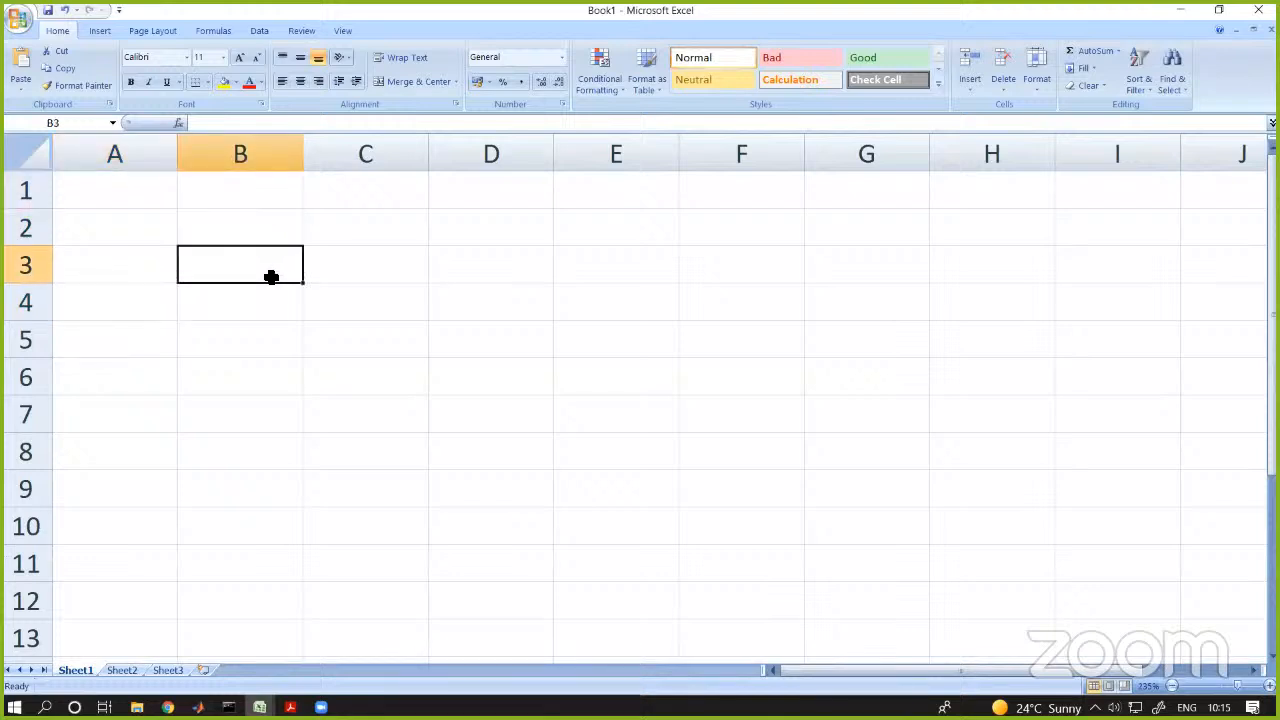
- Check the cell references of D5, E10, A4, I11, H10 and C7 by selecting each cell
click(523, 353)
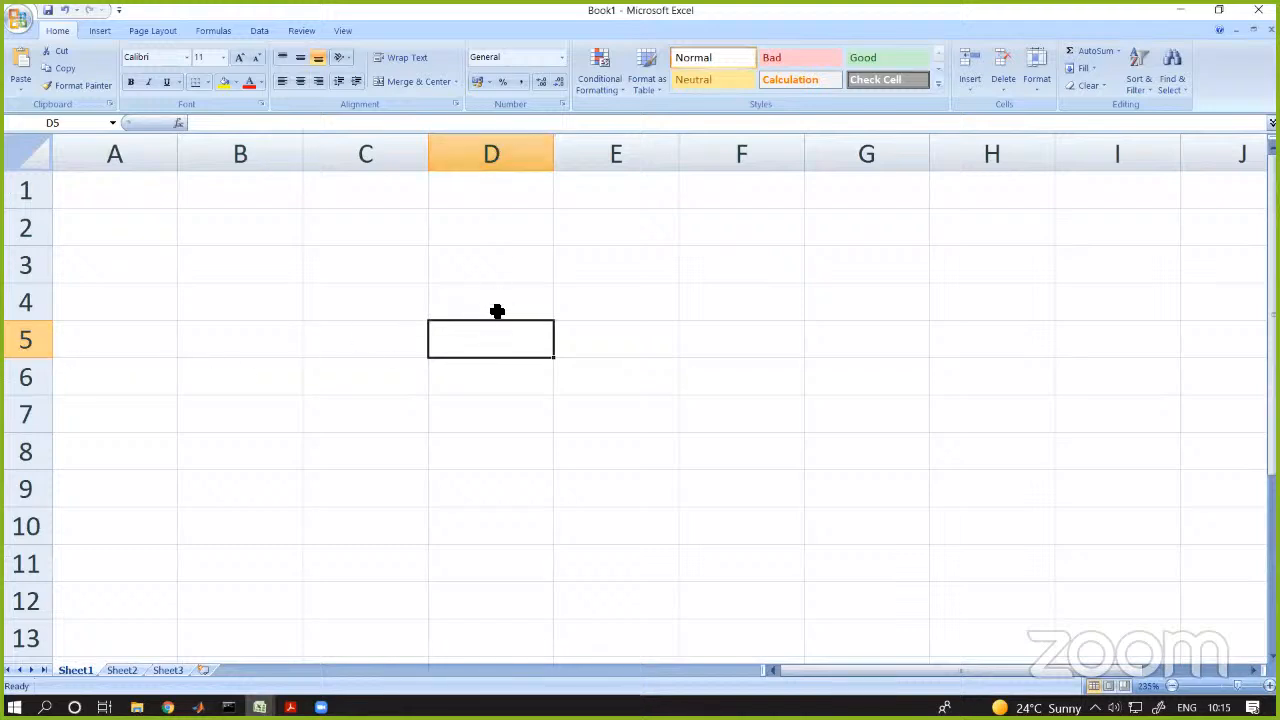
click(591, 513)
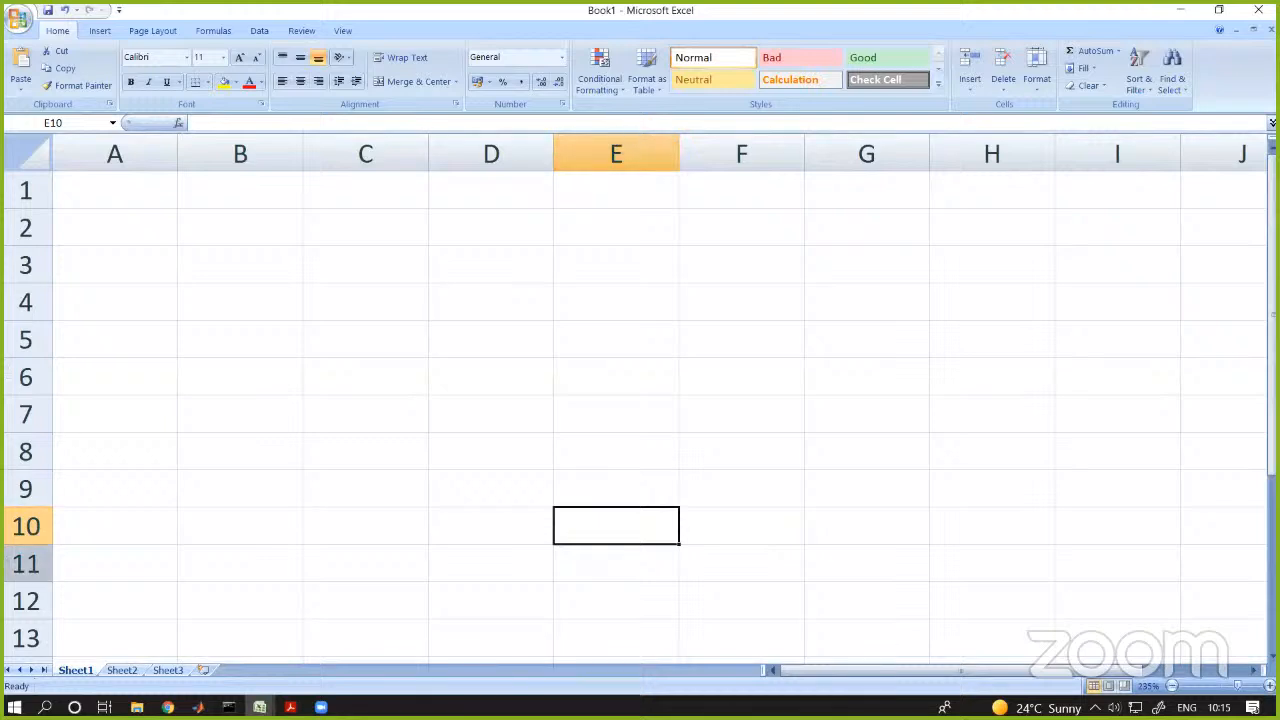
click(151, 305)
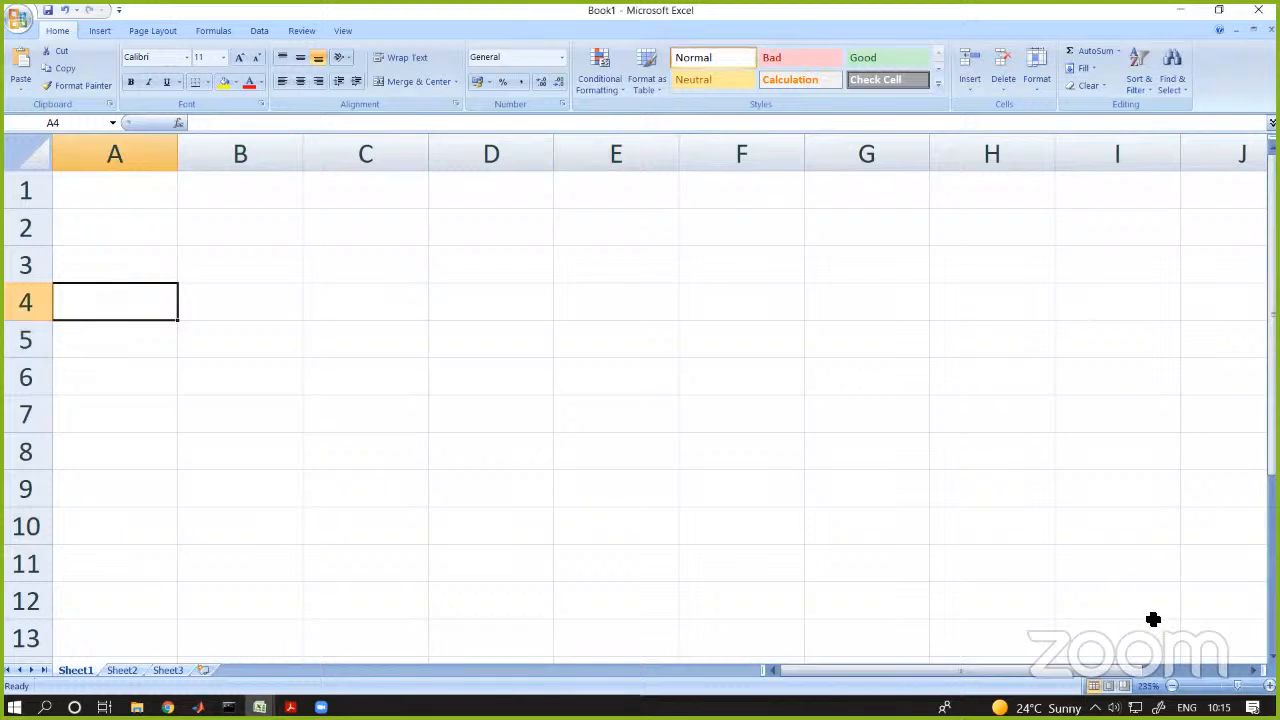
click(1112, 572)
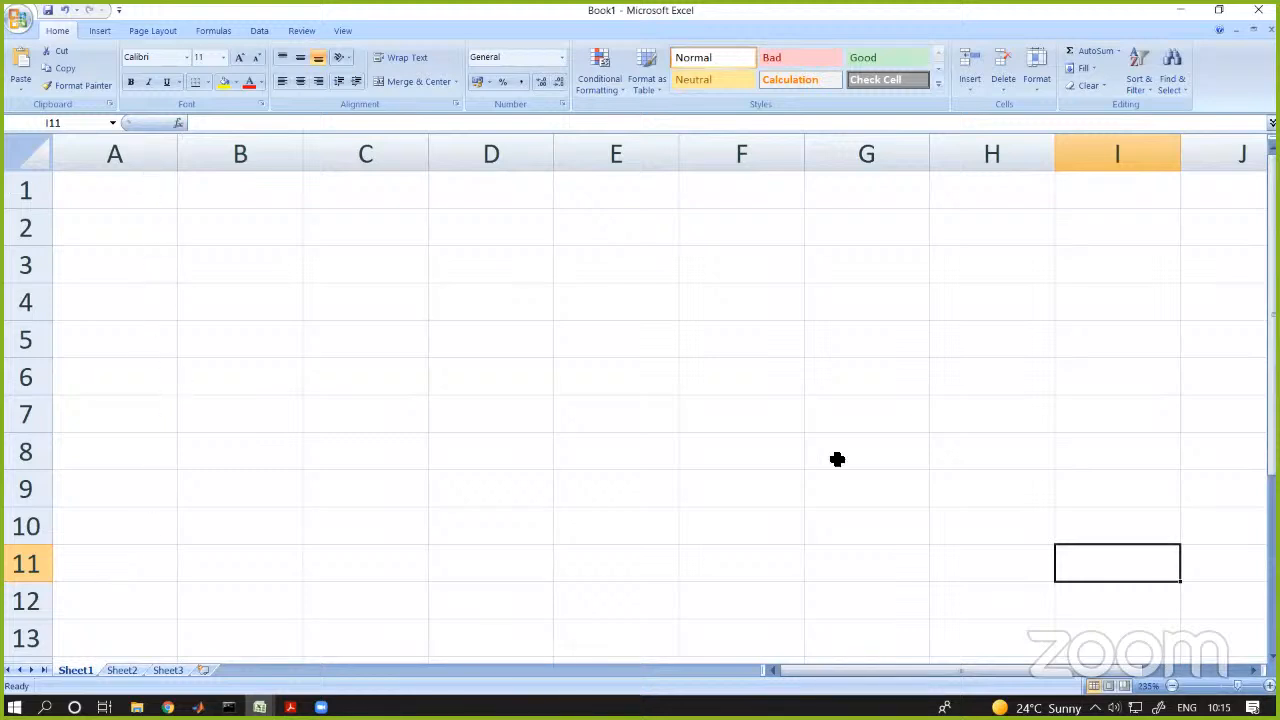
click(981, 529)
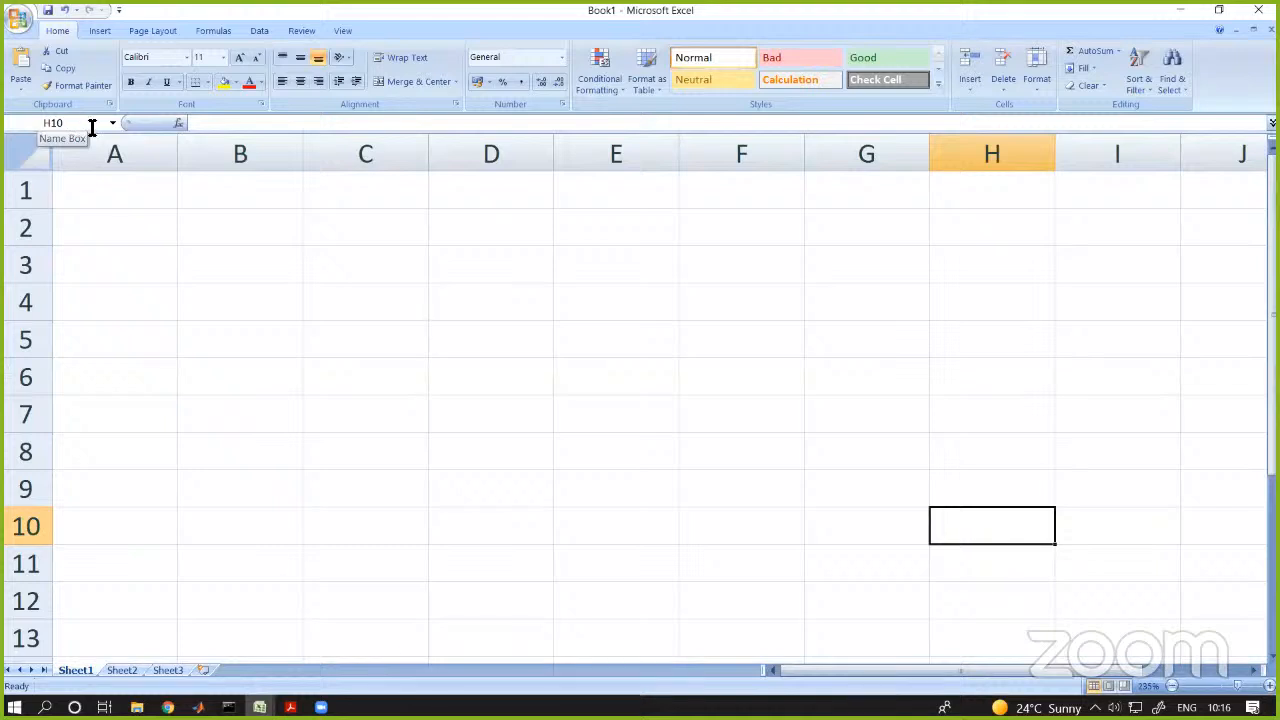
click(385, 402)
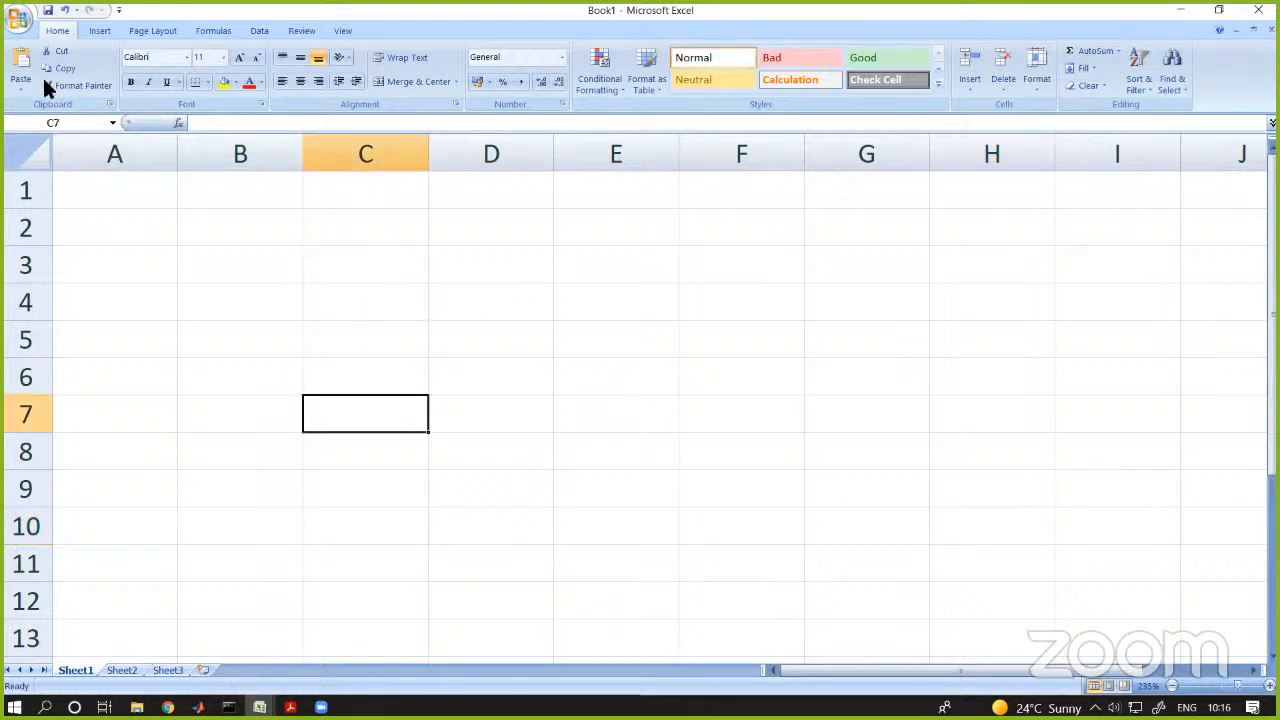
- Review the column chart gallery and all available chart types, then return to cell D5 without inserting a chart
click(99, 32)
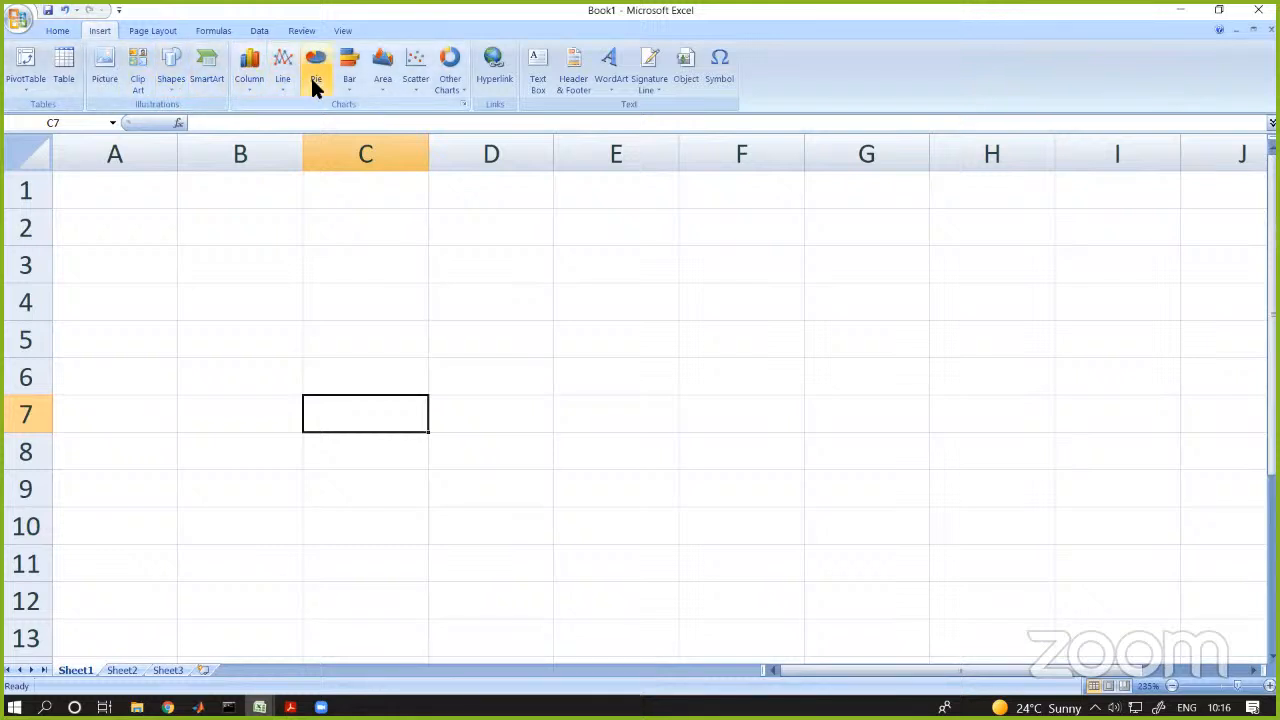
click(252, 97)
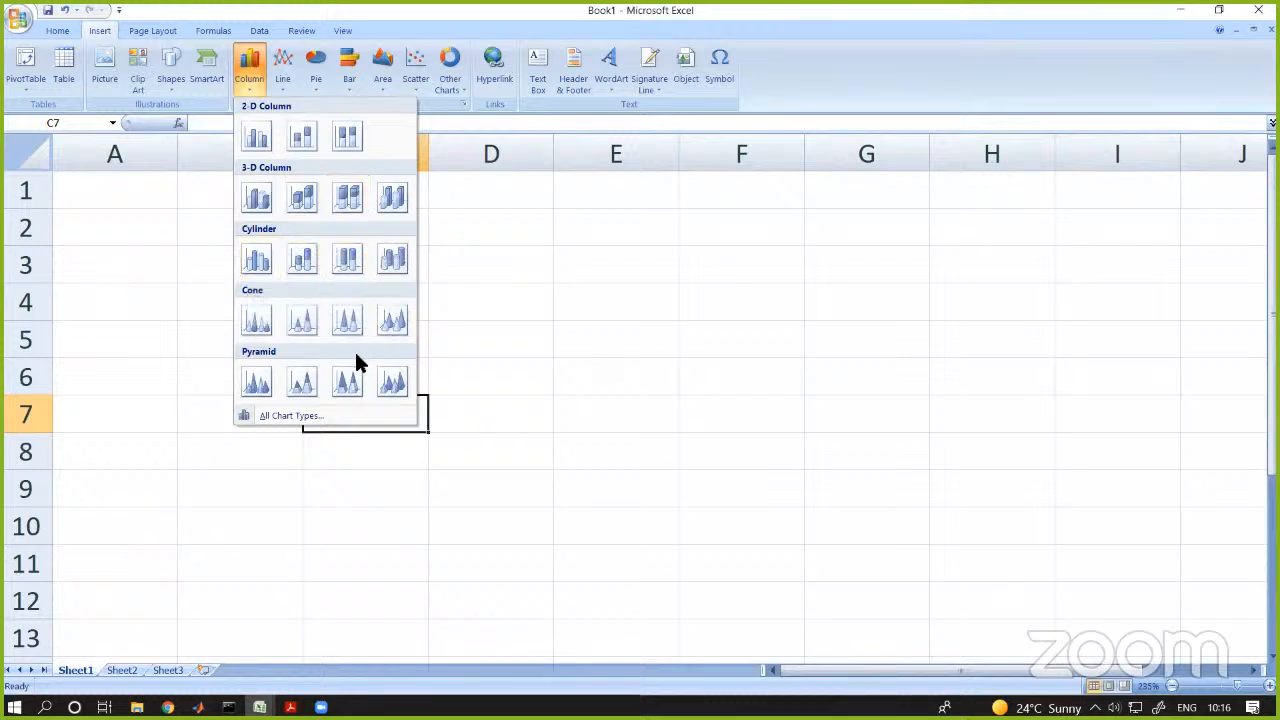
click(282, 415)
drag(506, 220, 520, 181)
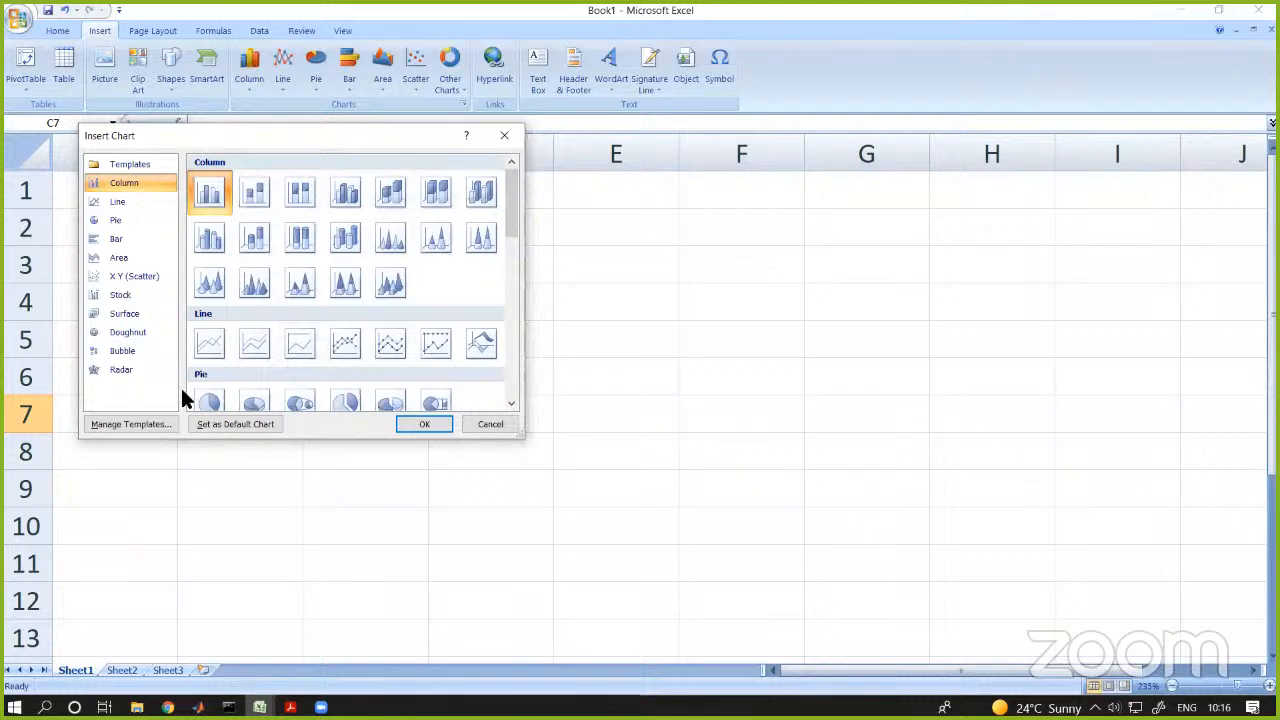
click(505, 133)
double_click(468, 328)
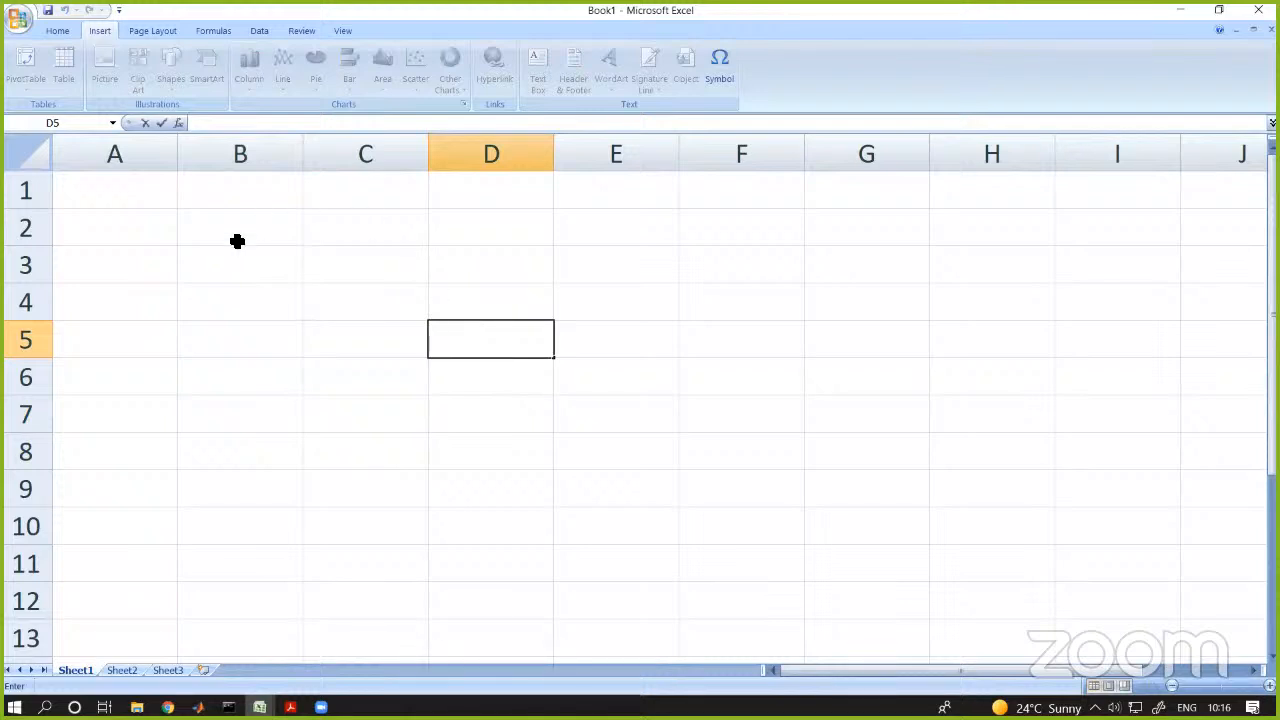
- Look over the page layout commands and the AutoSum, Financial, Logical, Text and Date & Time function lists
click(151, 32)
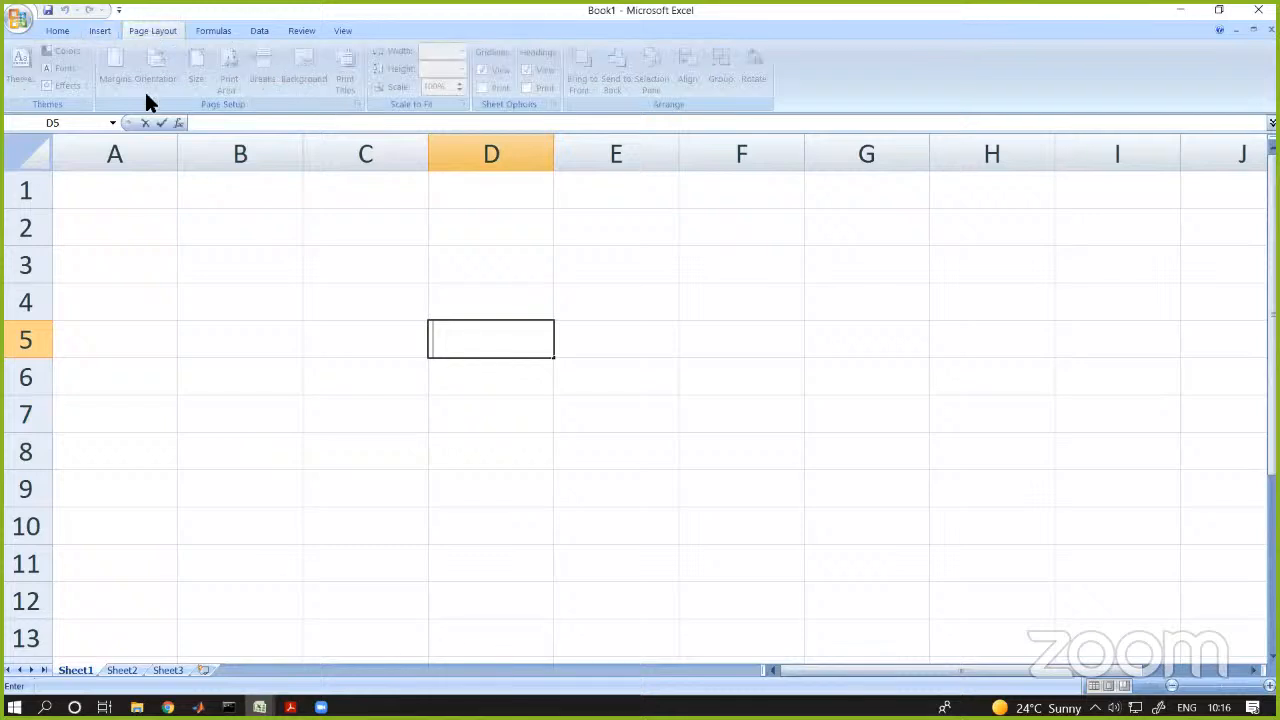
click(213, 30)
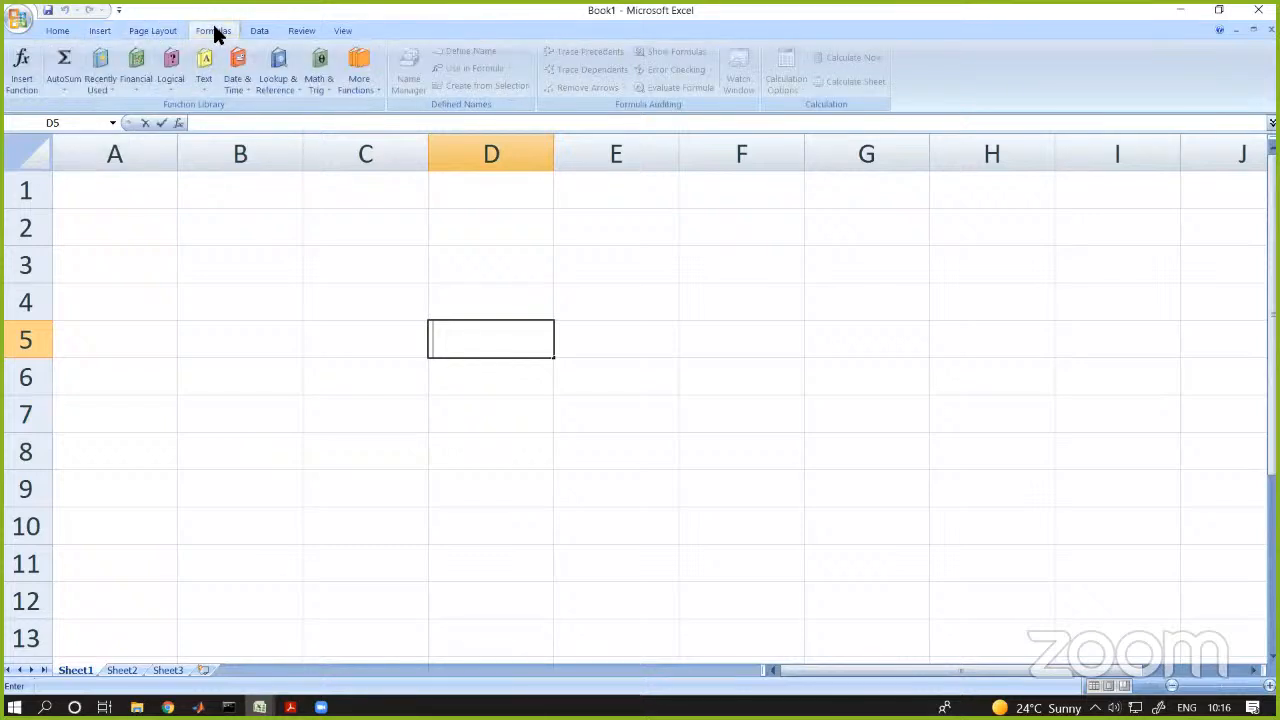
click(64, 87)
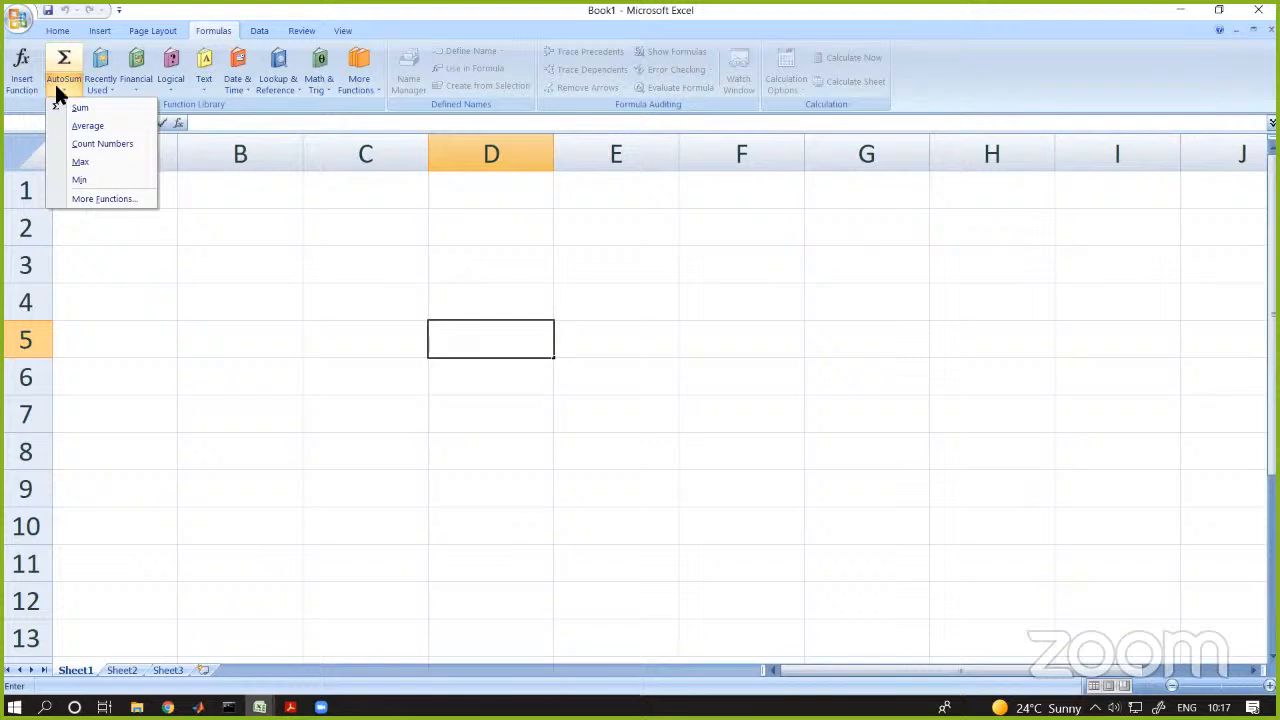
click(136, 80)
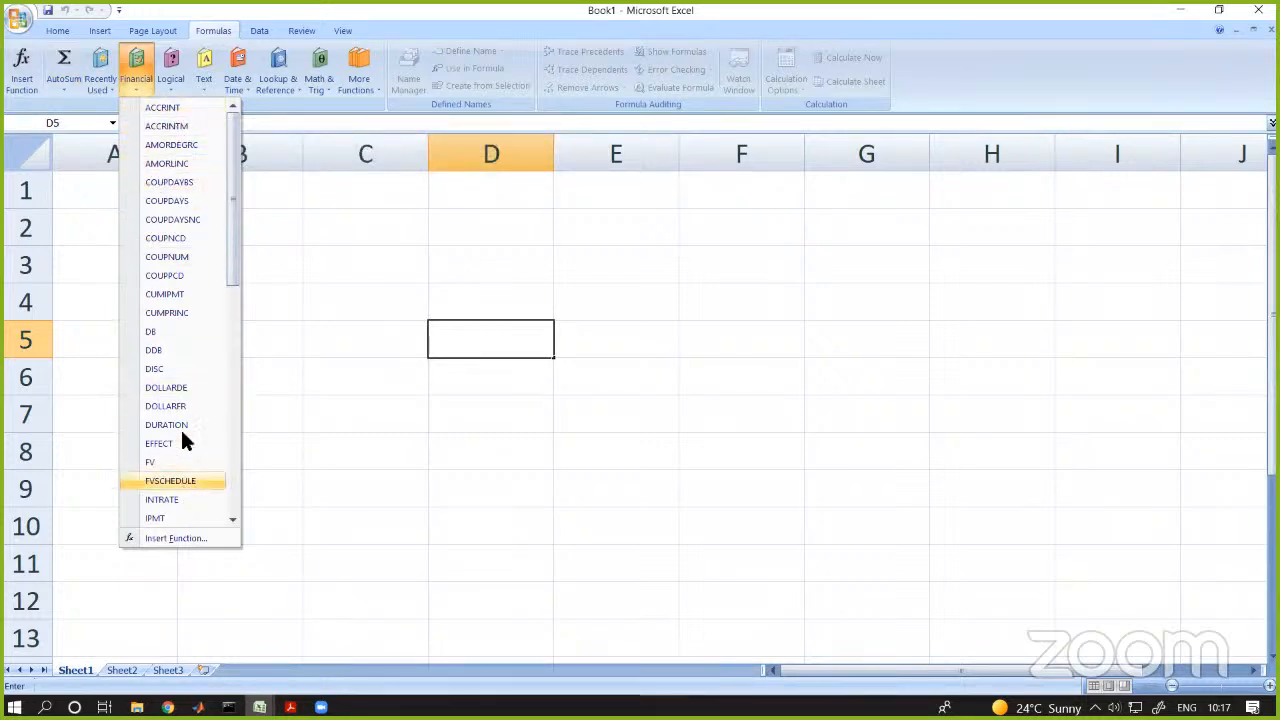
click(170, 75)
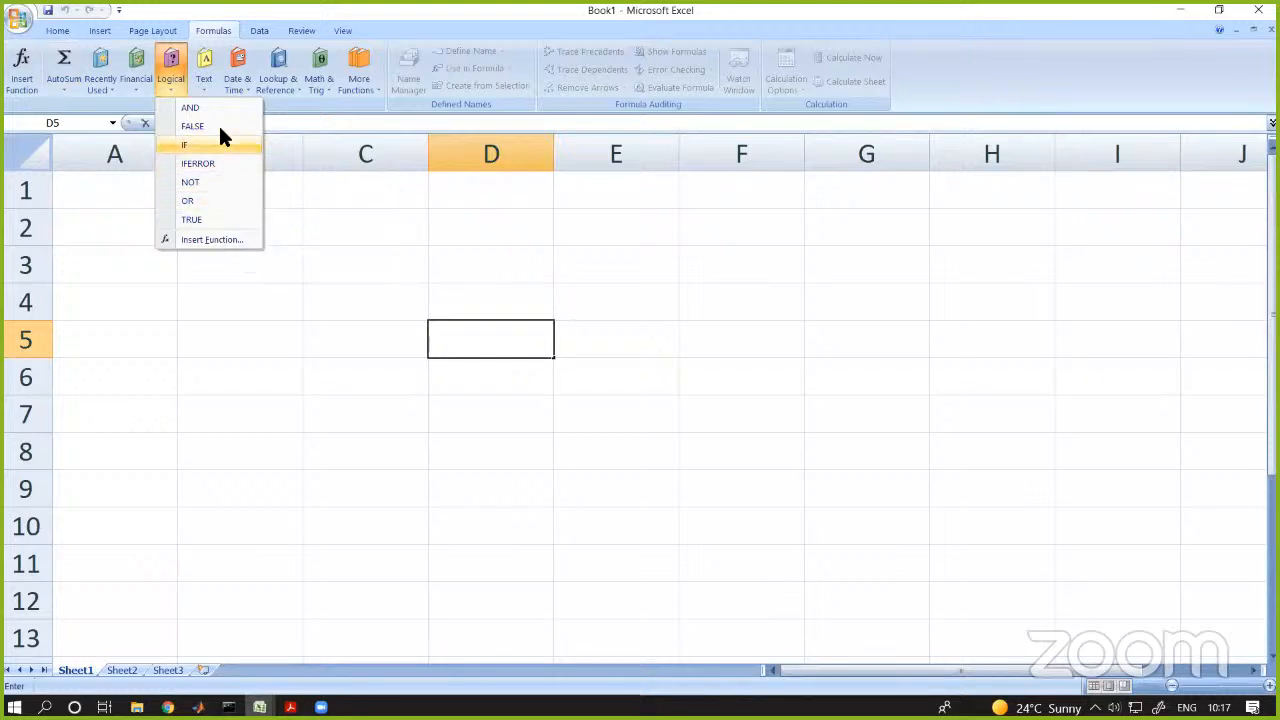
click(203, 90)
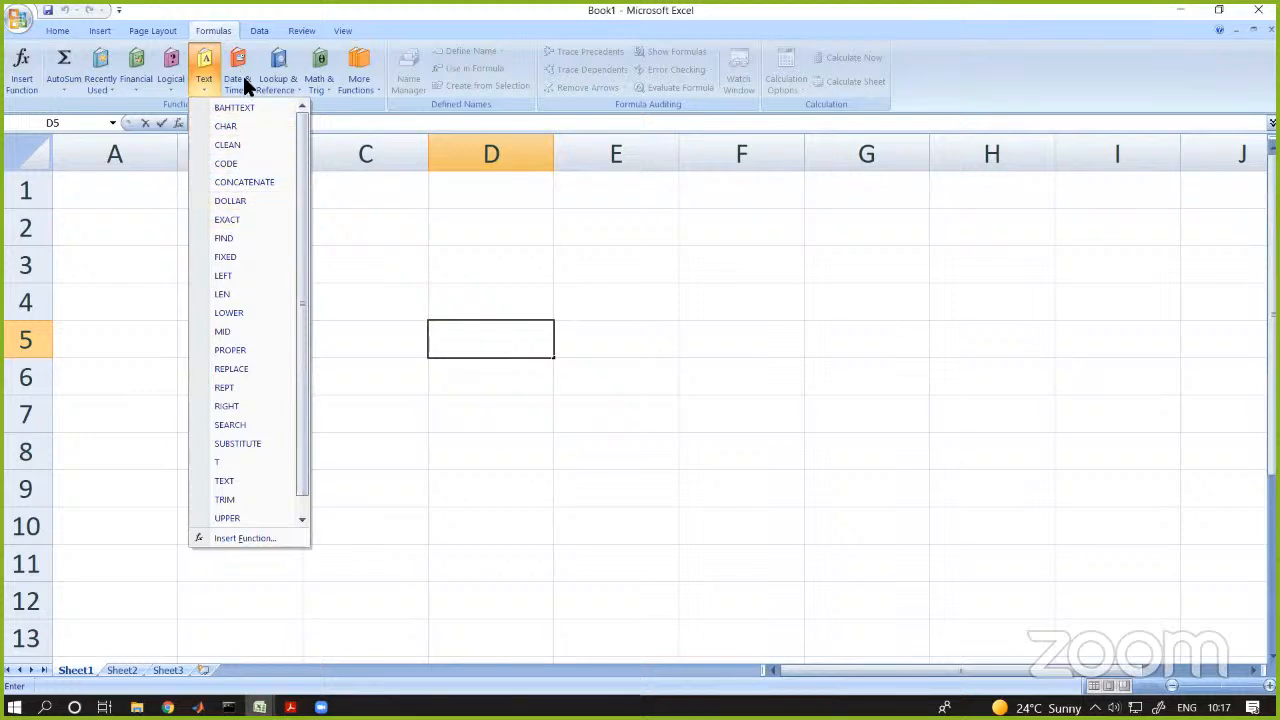
click(245, 84)
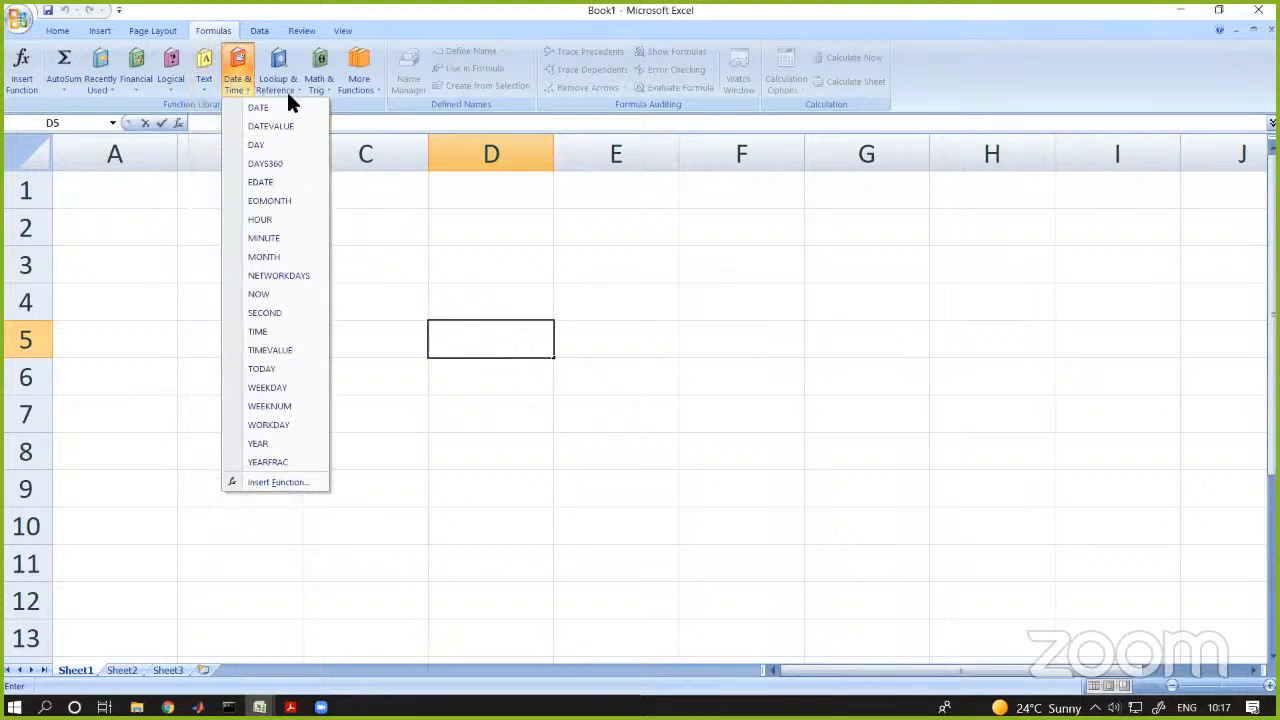
- Browse the full list of Statistical functions and look at the other additional categories, including Engineering and Information
click(375, 86)
mouse_move(371, 108)
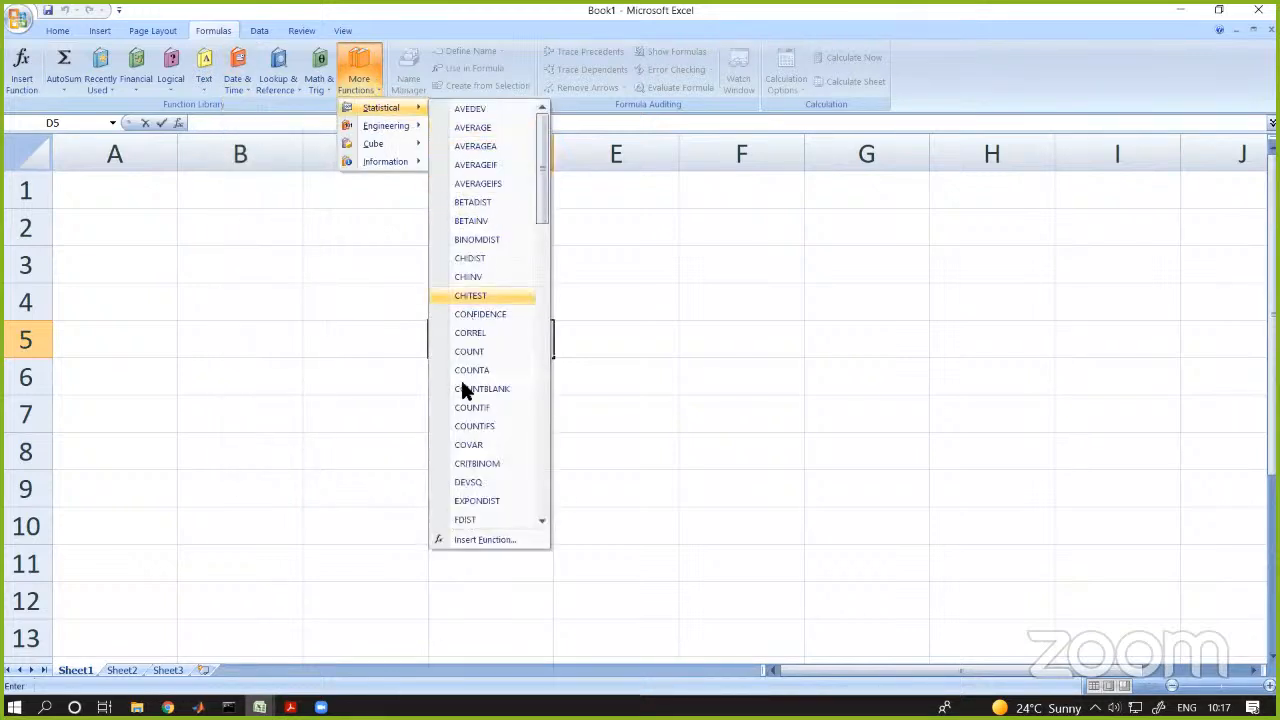
scroll(480, 435, down, 19)
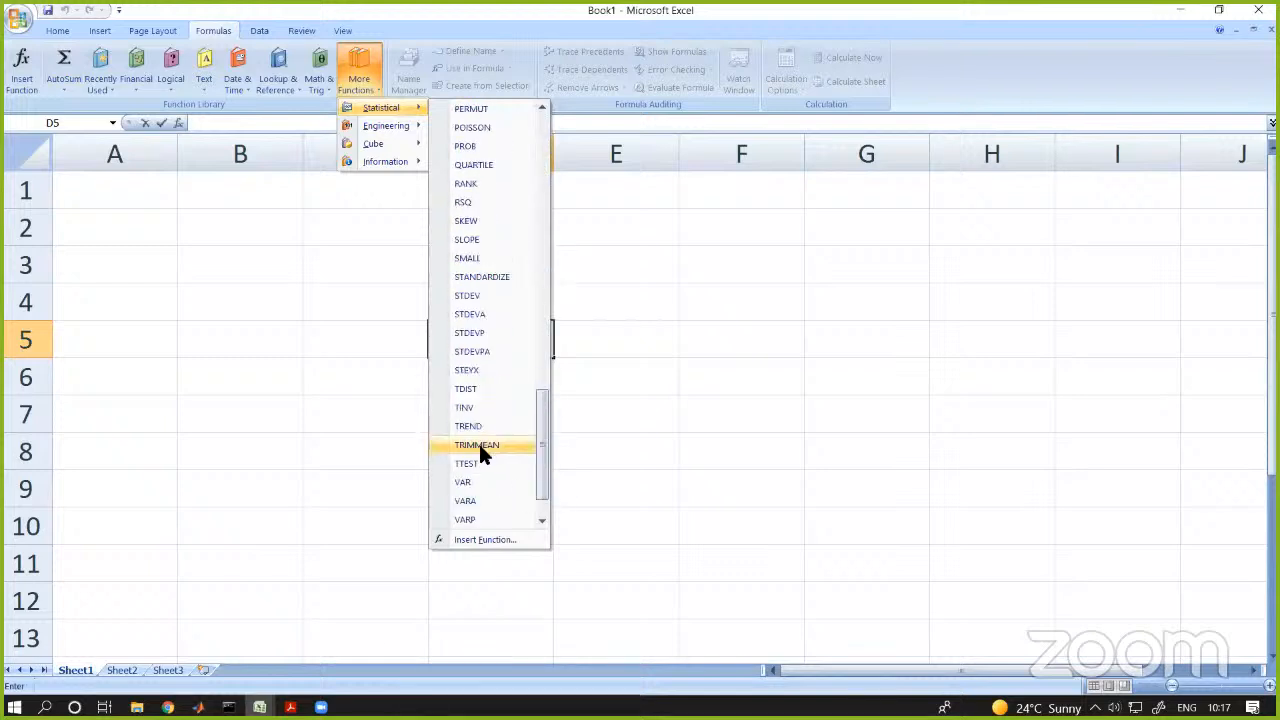
scroll(464, 413, up, 10)
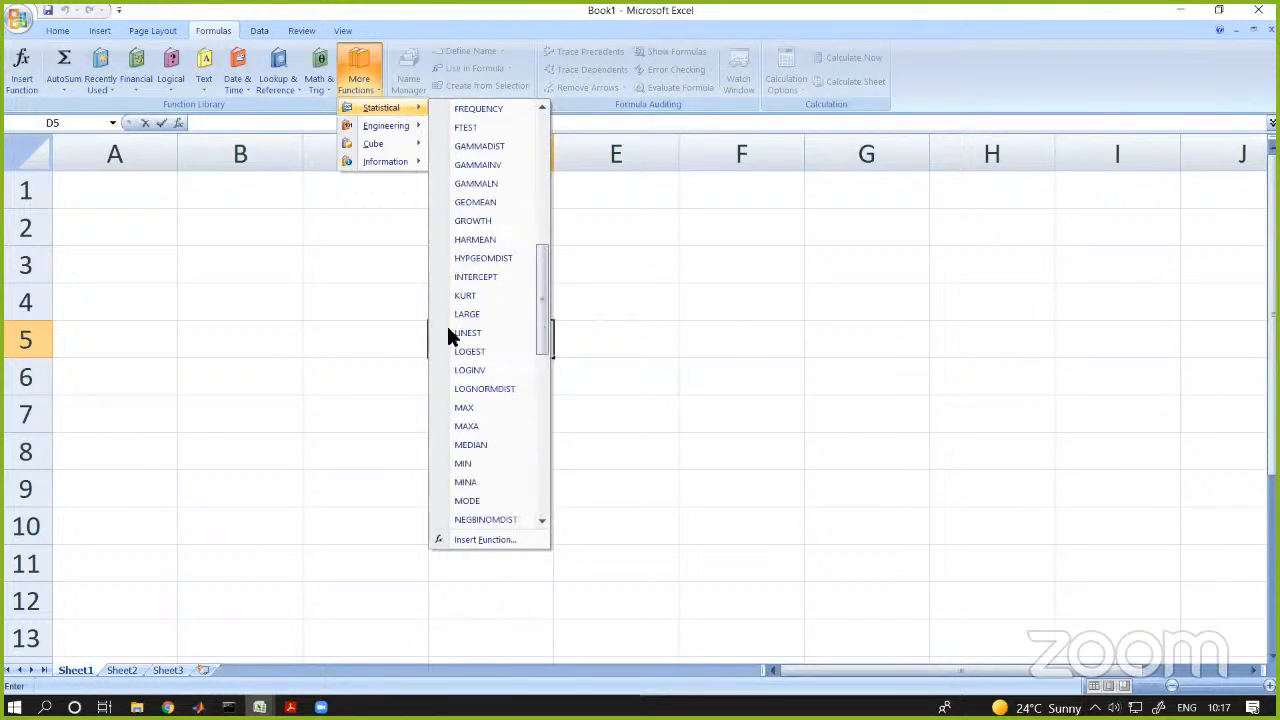
scroll(446, 320, up, 9)
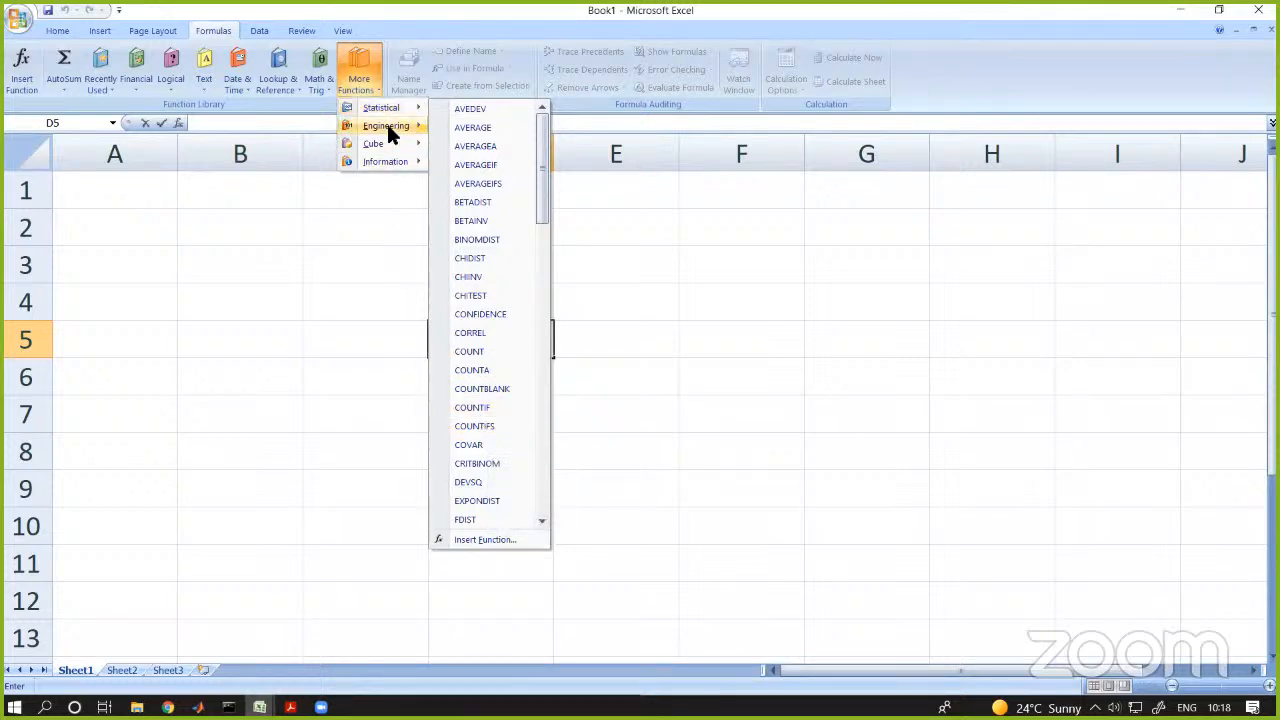
mouse_move(388, 128)
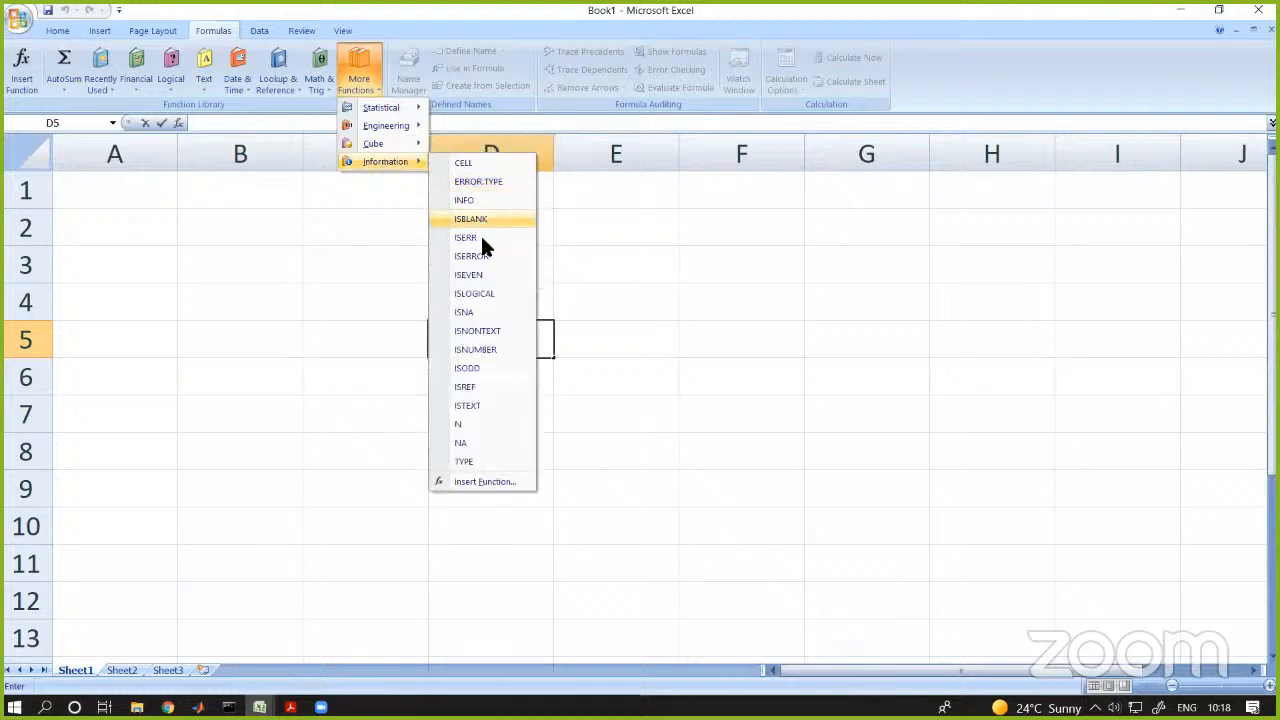
- Close the Information function list, return to the Home commands and view Sheet1, Sheet2 and Sheet3 in turn
click(360, 283)
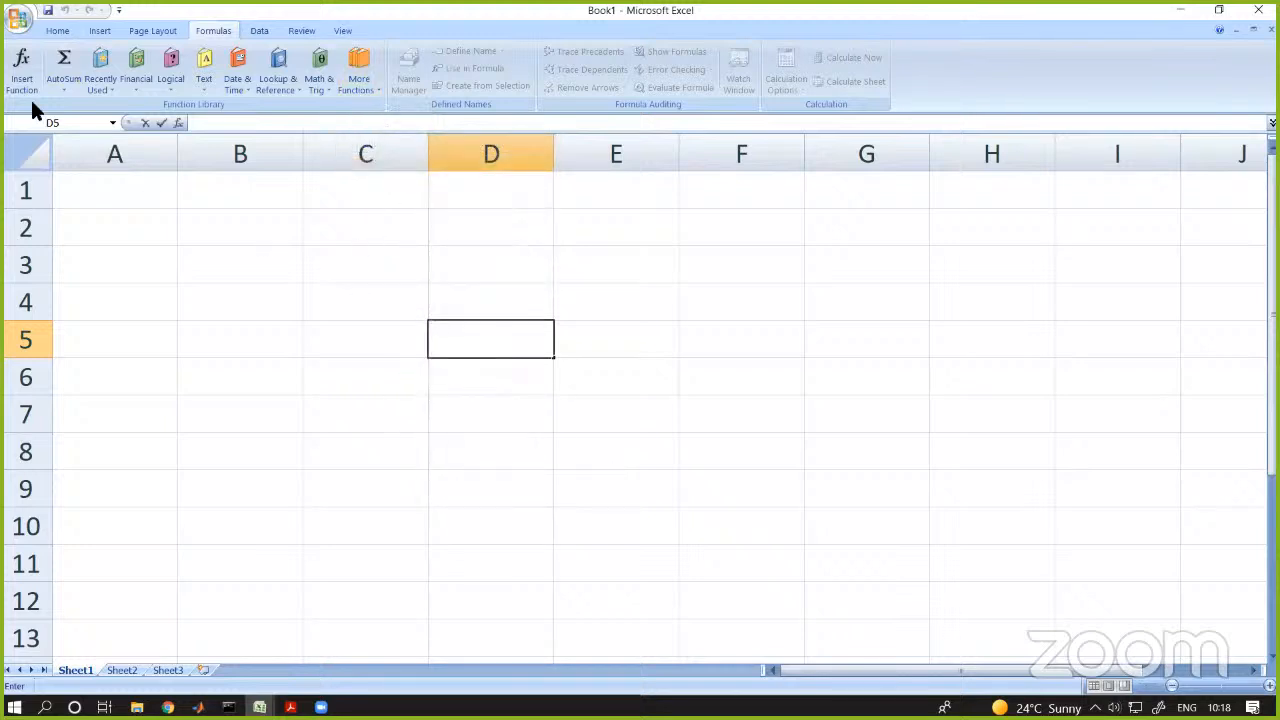
click(58, 31)
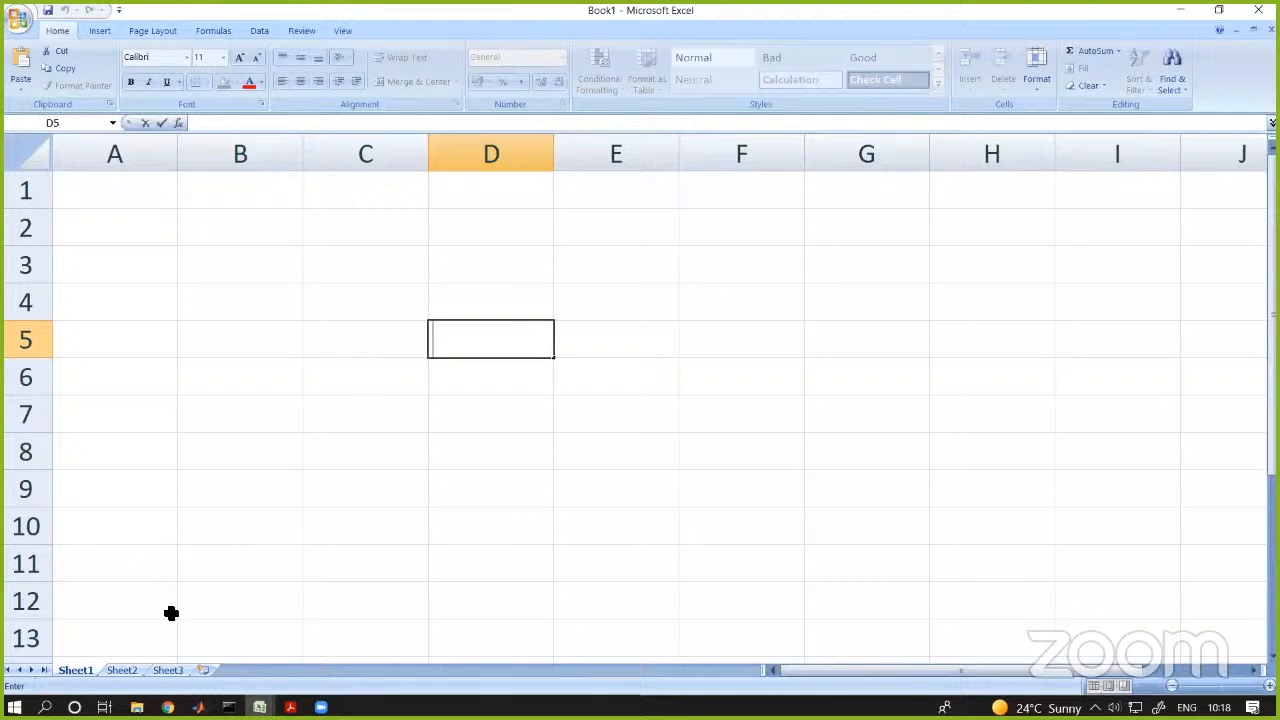
click(76, 670)
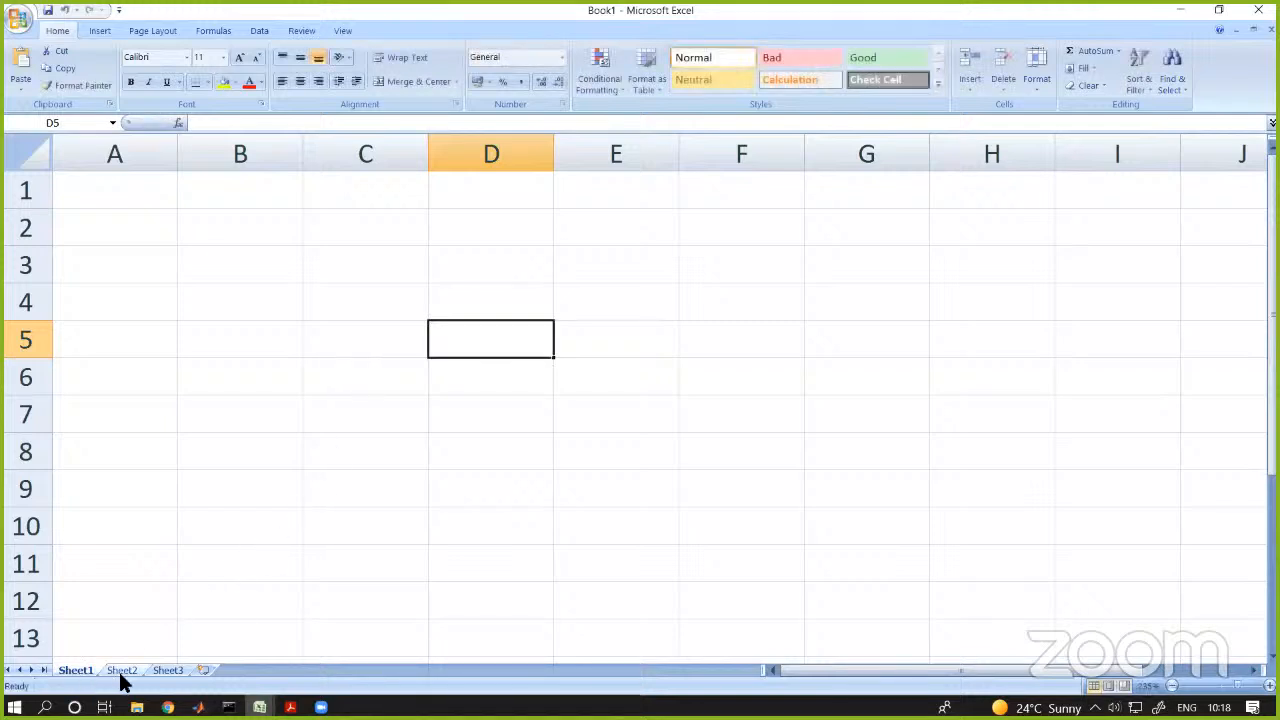
click(121, 671)
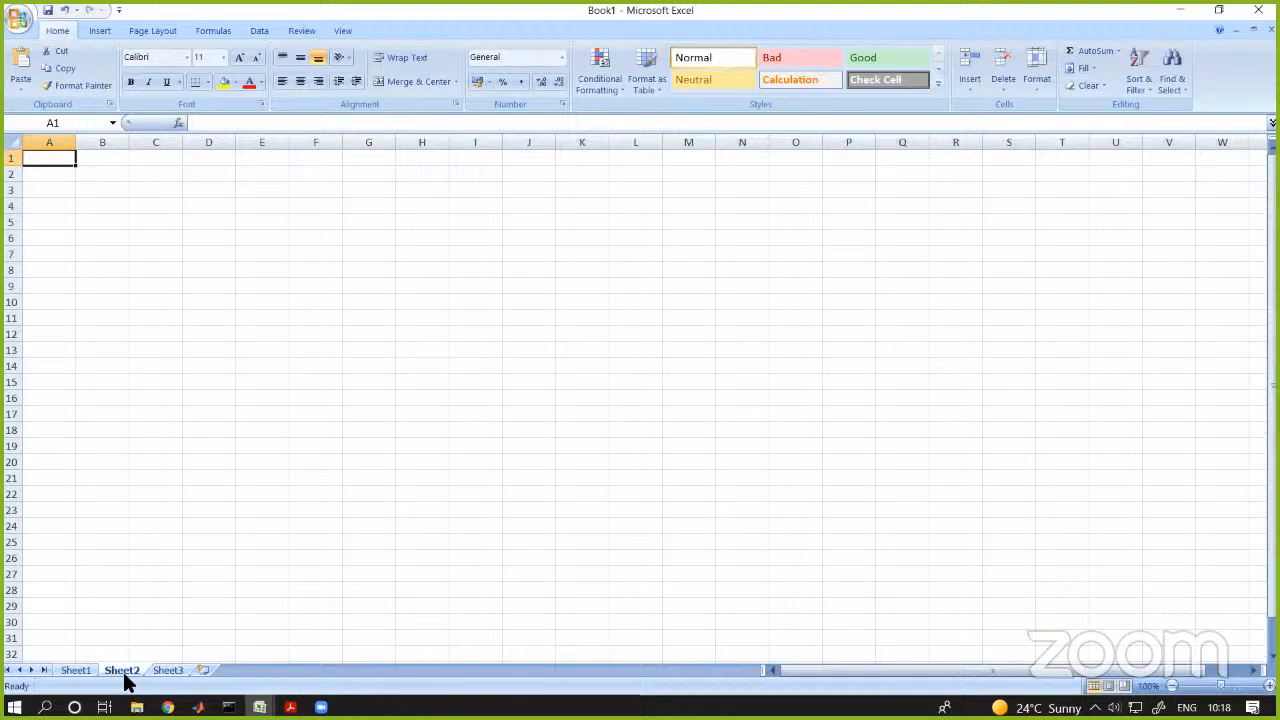
click(170, 671)
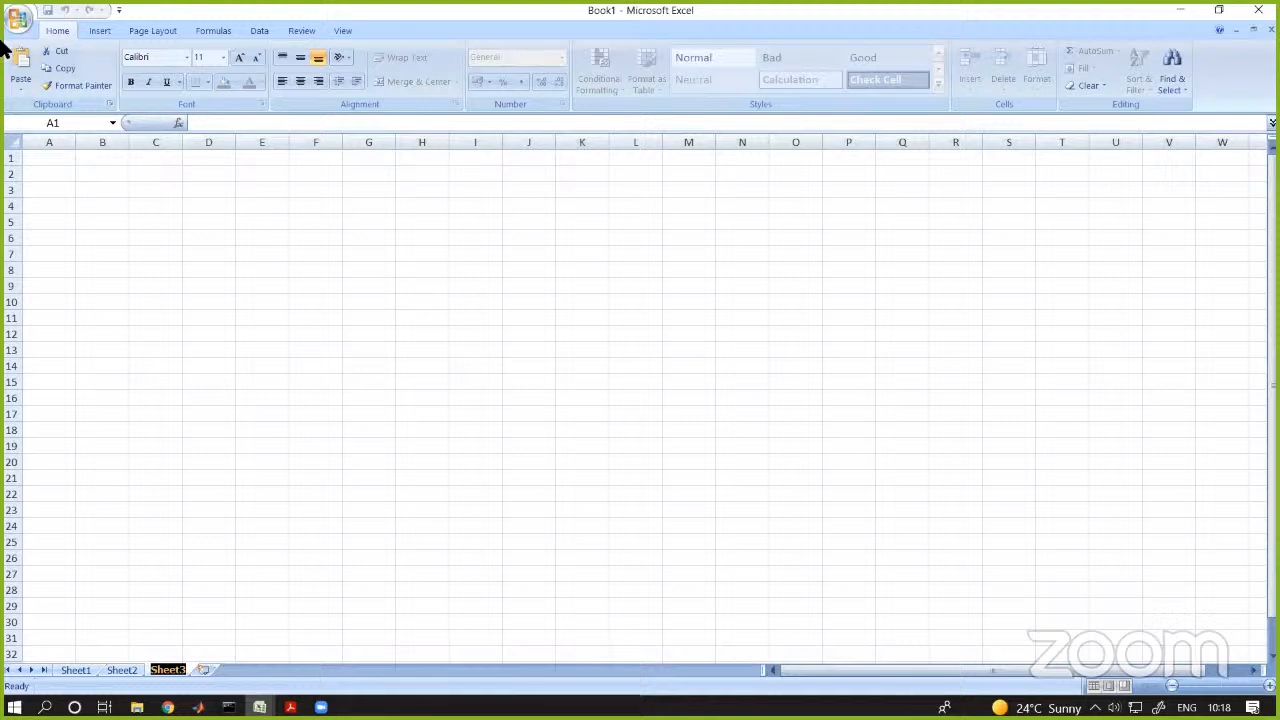
- Leave the Sheet3 name as it is, then bring up the Open dialog and switch it to the Desktop folder
click(20, 22)
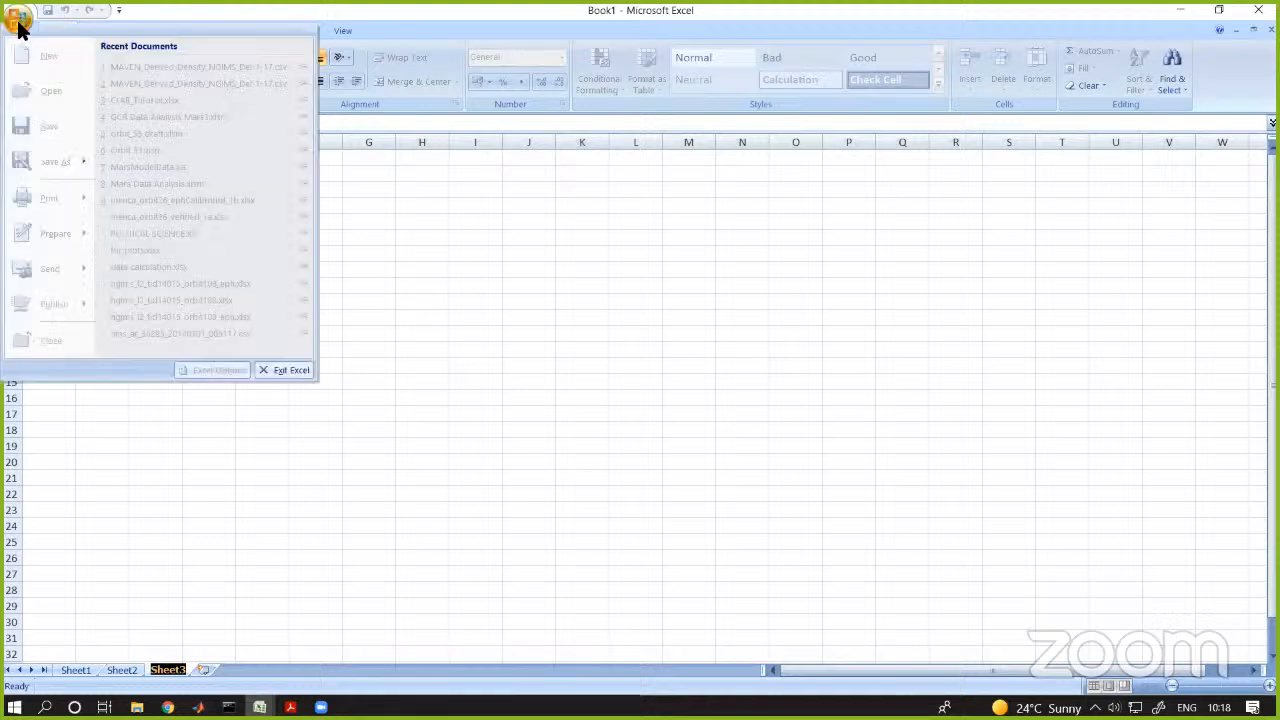
click(515, 368)
click(444, 412)
click(18, 22)
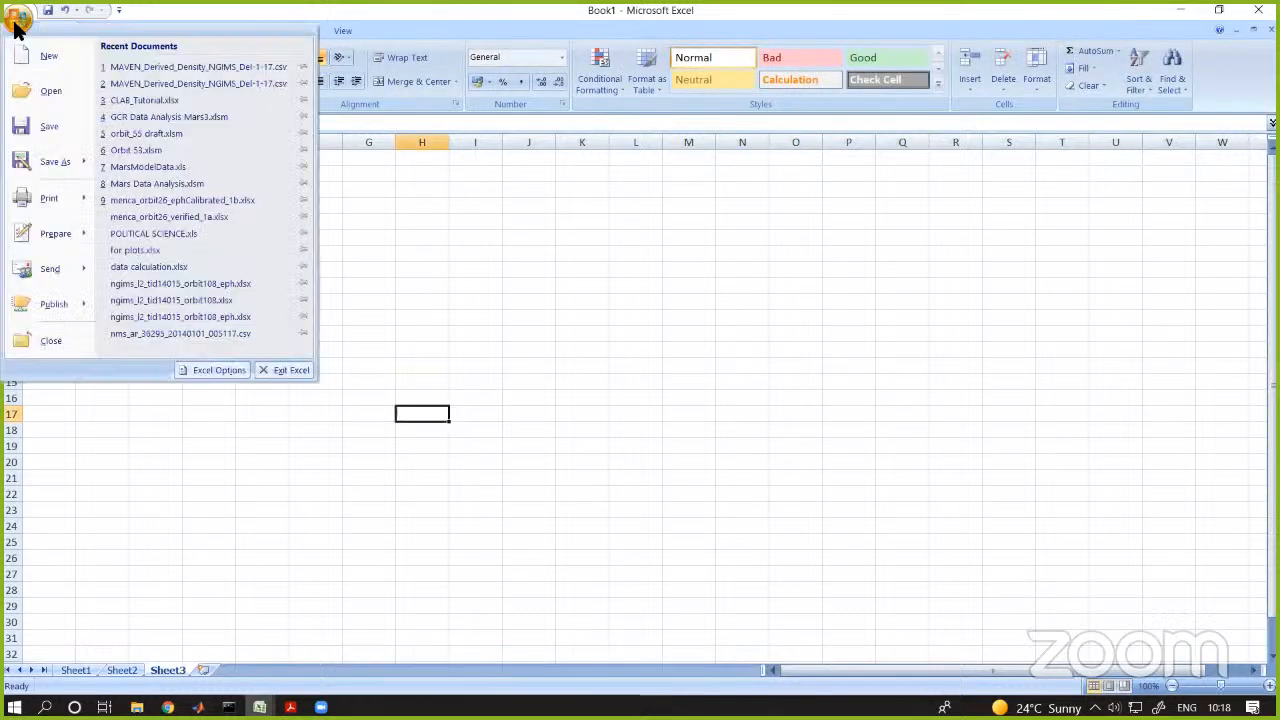
click(52, 102)
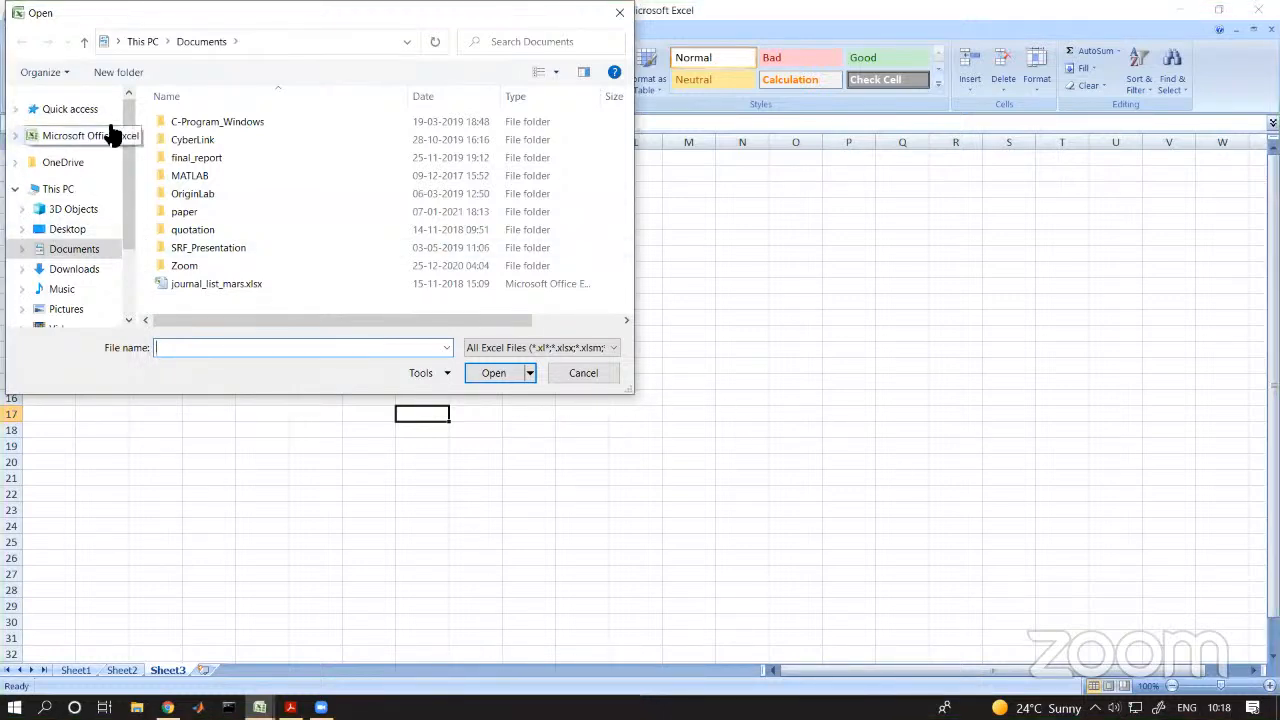
click(119, 41)
click(142, 62)
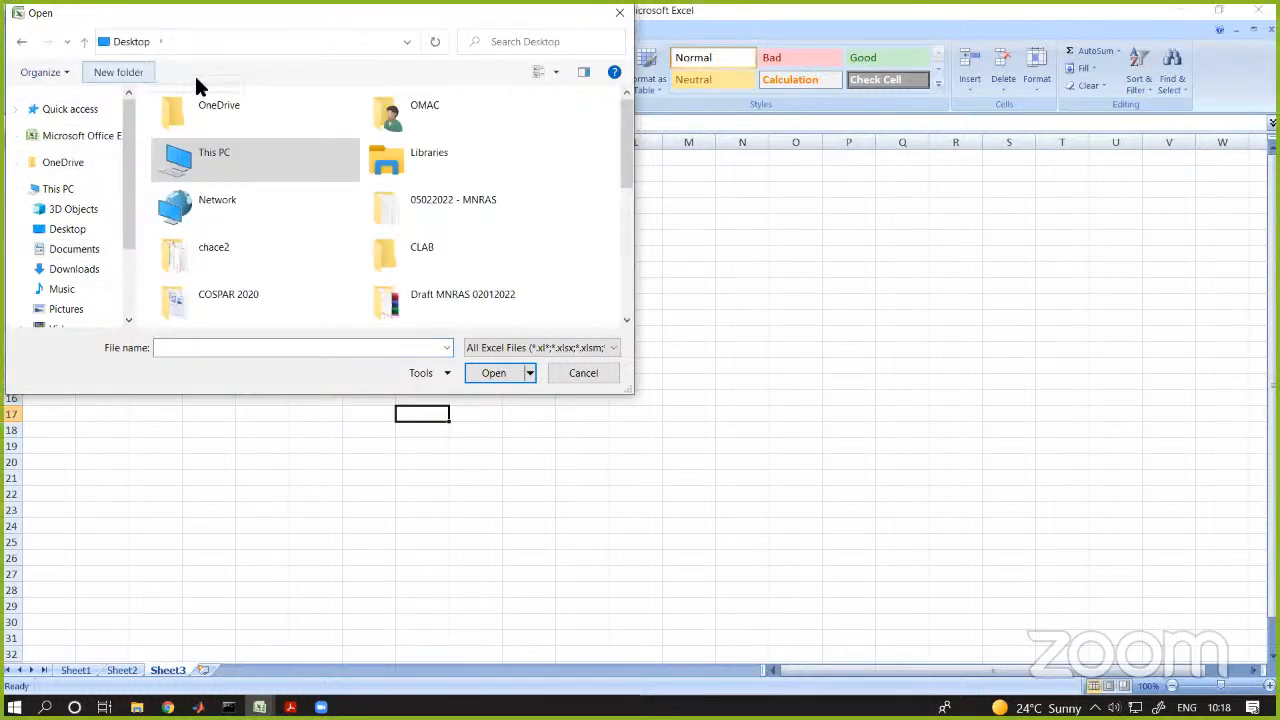
- Show All Files (*.*) in the Open dialog, browse the Desktop contents and close it without opening anything
click(486, 350)
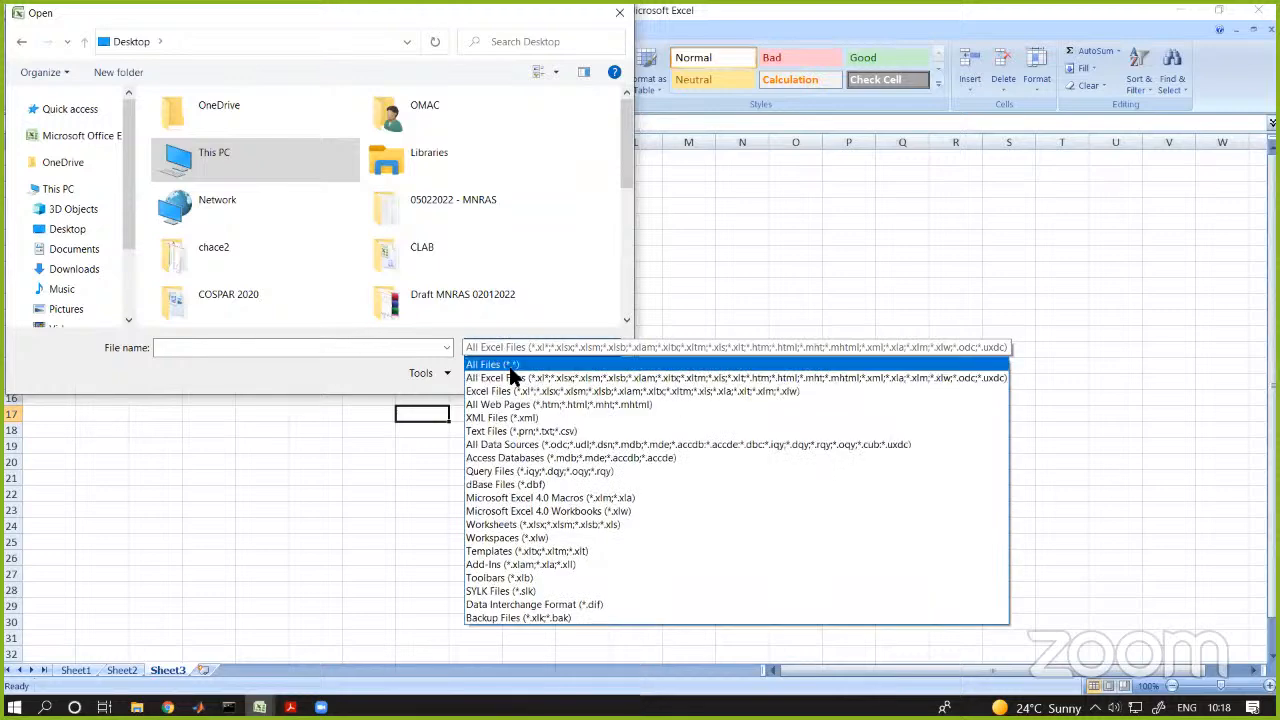
click(511, 368)
scroll(312, 220, down, 1)
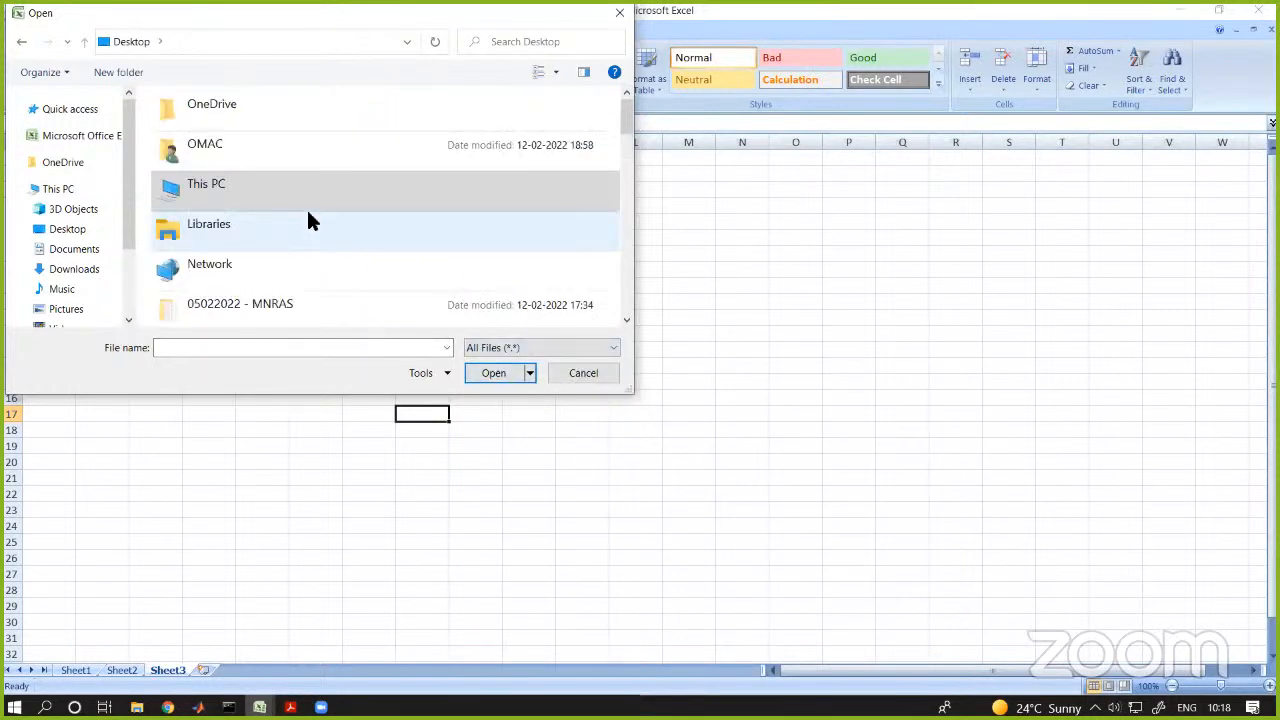
scroll(306, 207, down, 10)
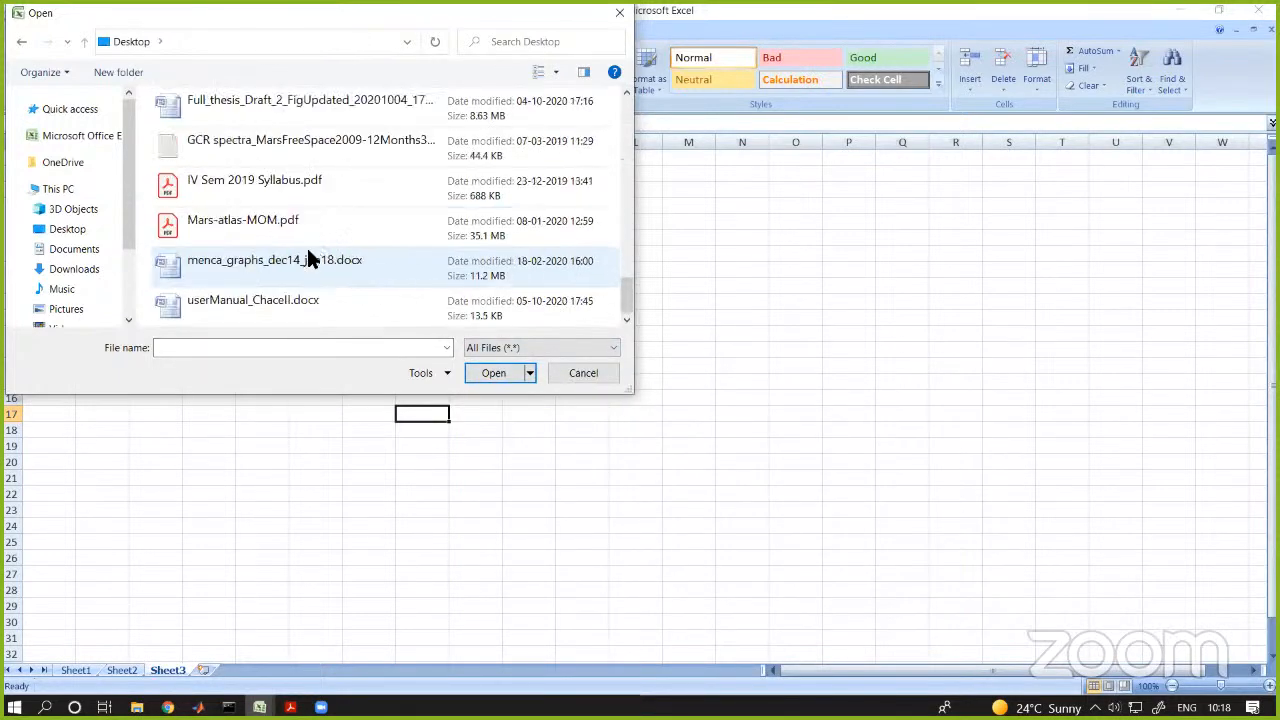
scroll(288, 267, up, 10)
click(222, 195)
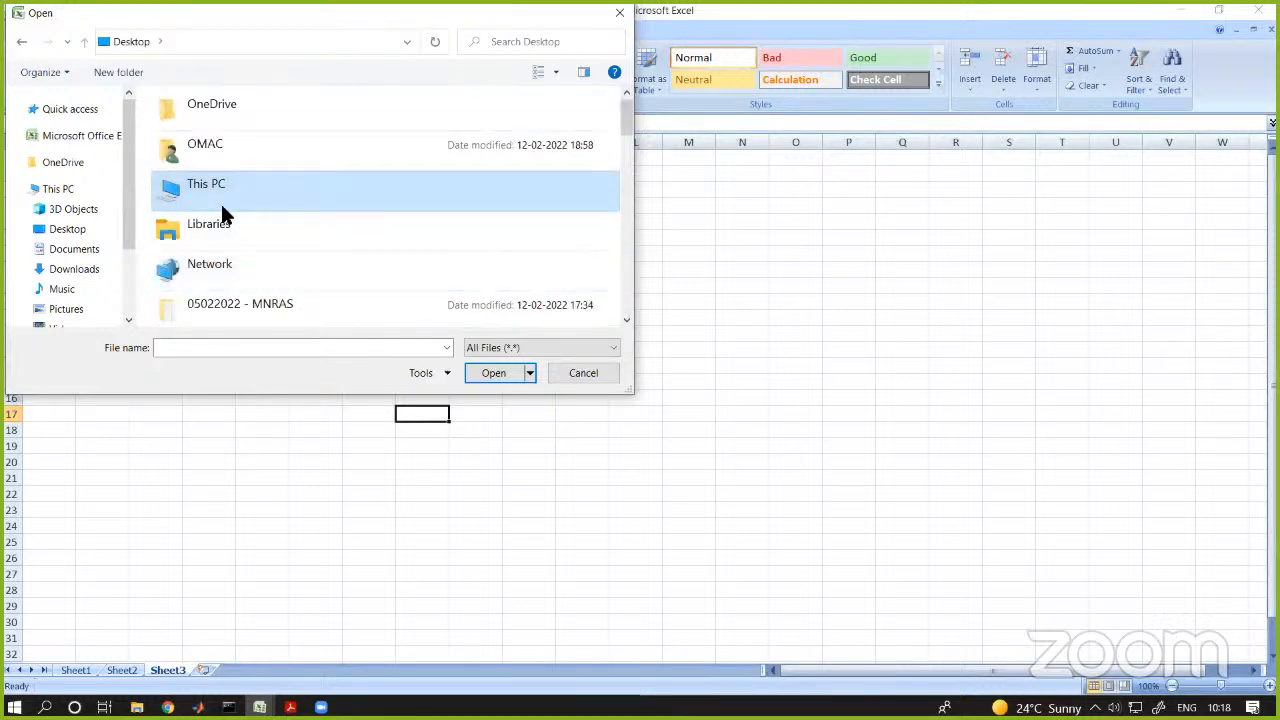
click(619, 12)
- Close Book1 without saving and highlight item 1a on number formats in the computer lab outline PDF
click(1258, 10)
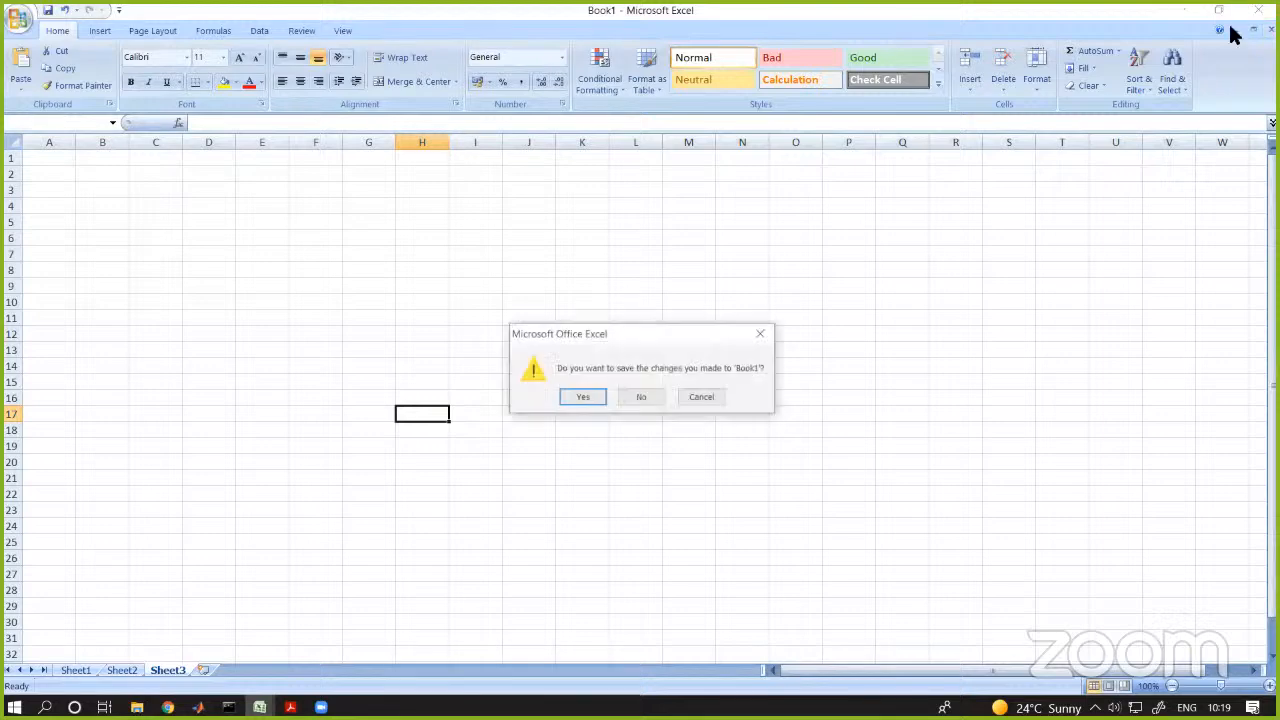
click(641, 397)
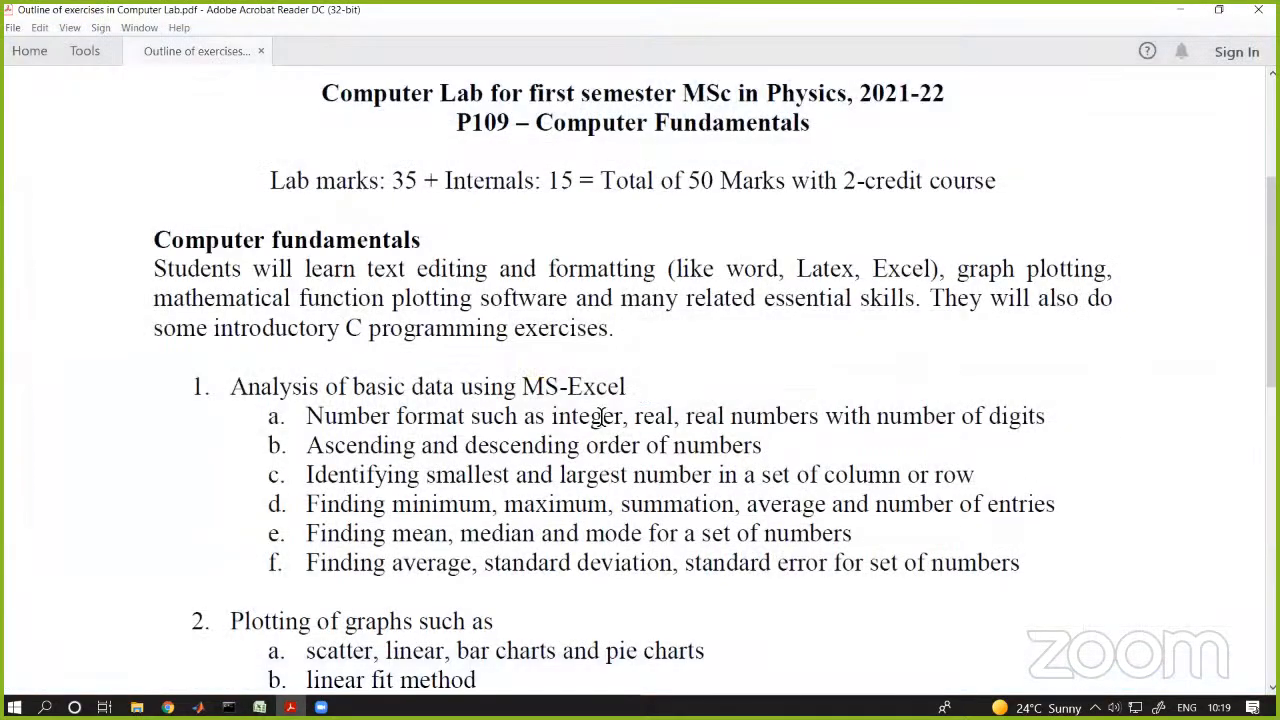
drag(308, 416, 1045, 422)
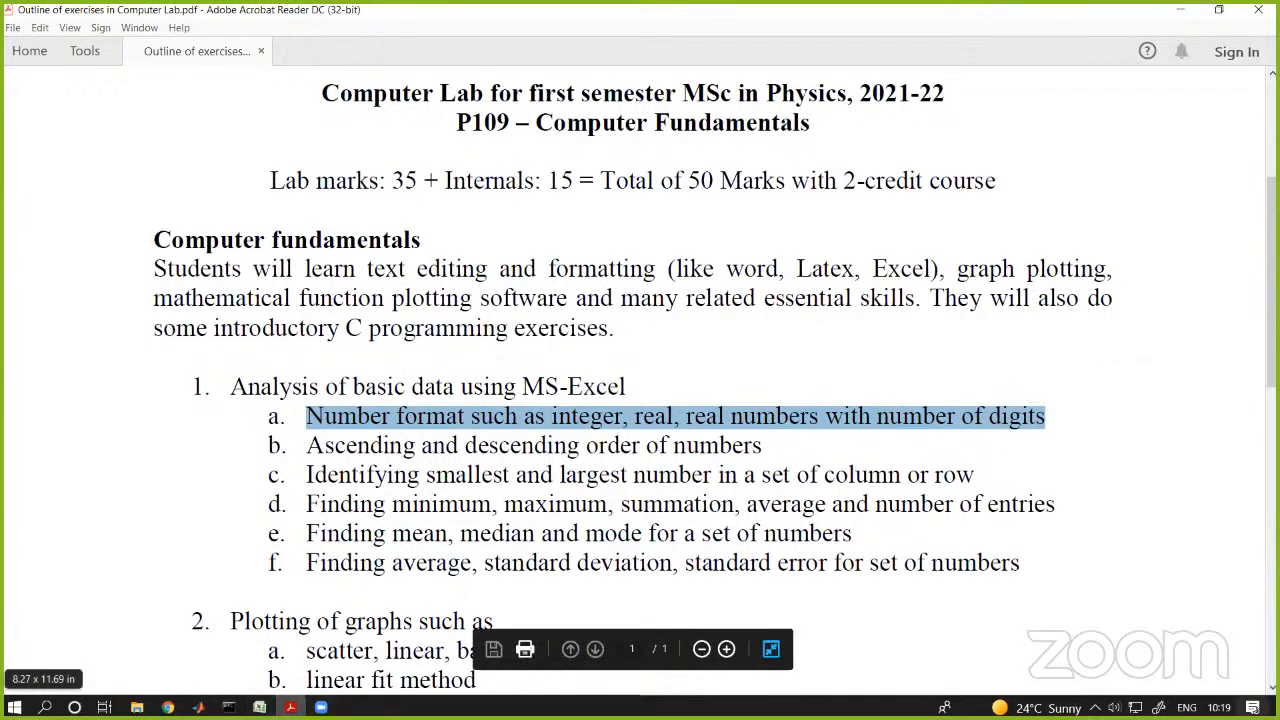
- Minimize the outline PDF, maximize the CLAB_Tutorial.xlsx workbook in Excel and show its Sheet1
click(1181, 11)
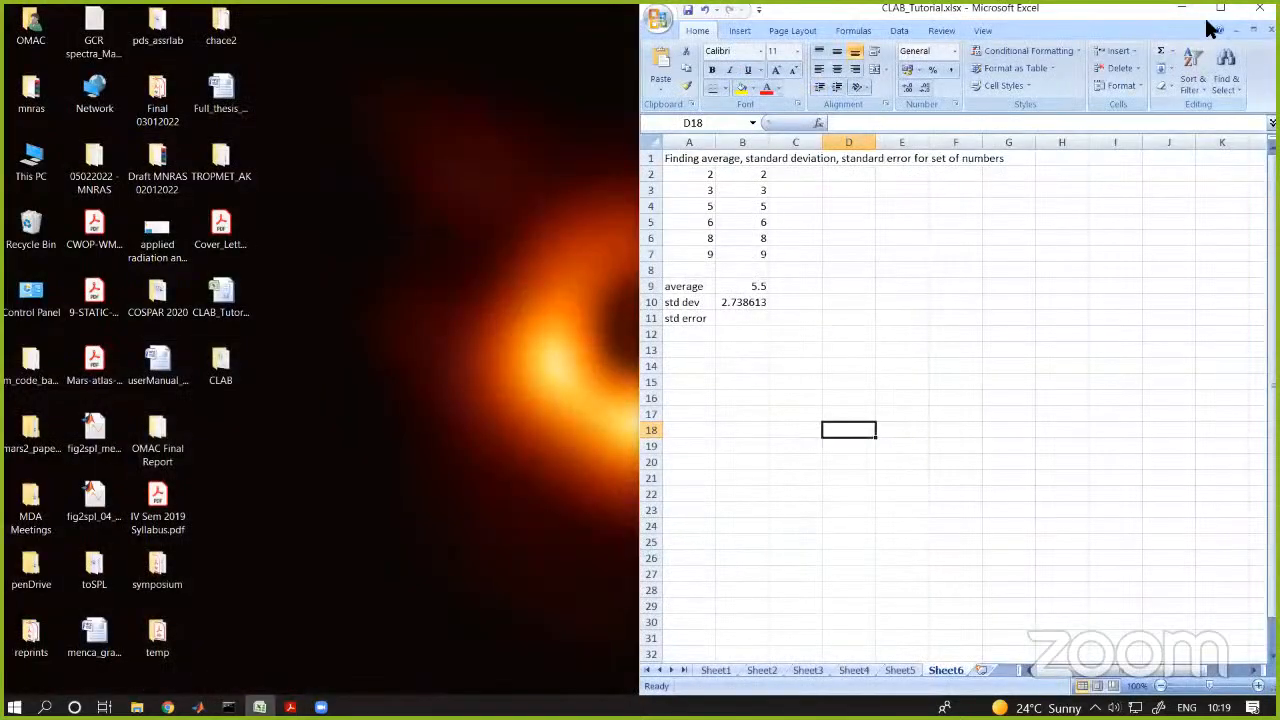
click(1221, 8)
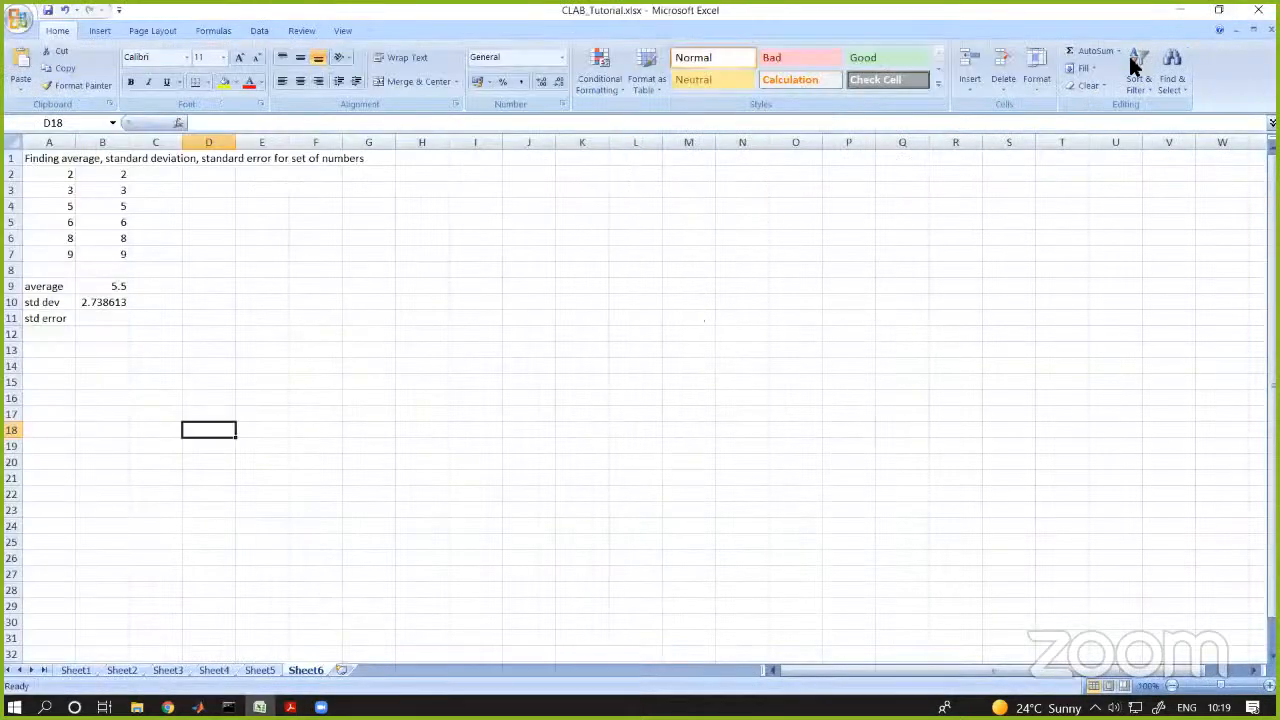
click(75, 671)
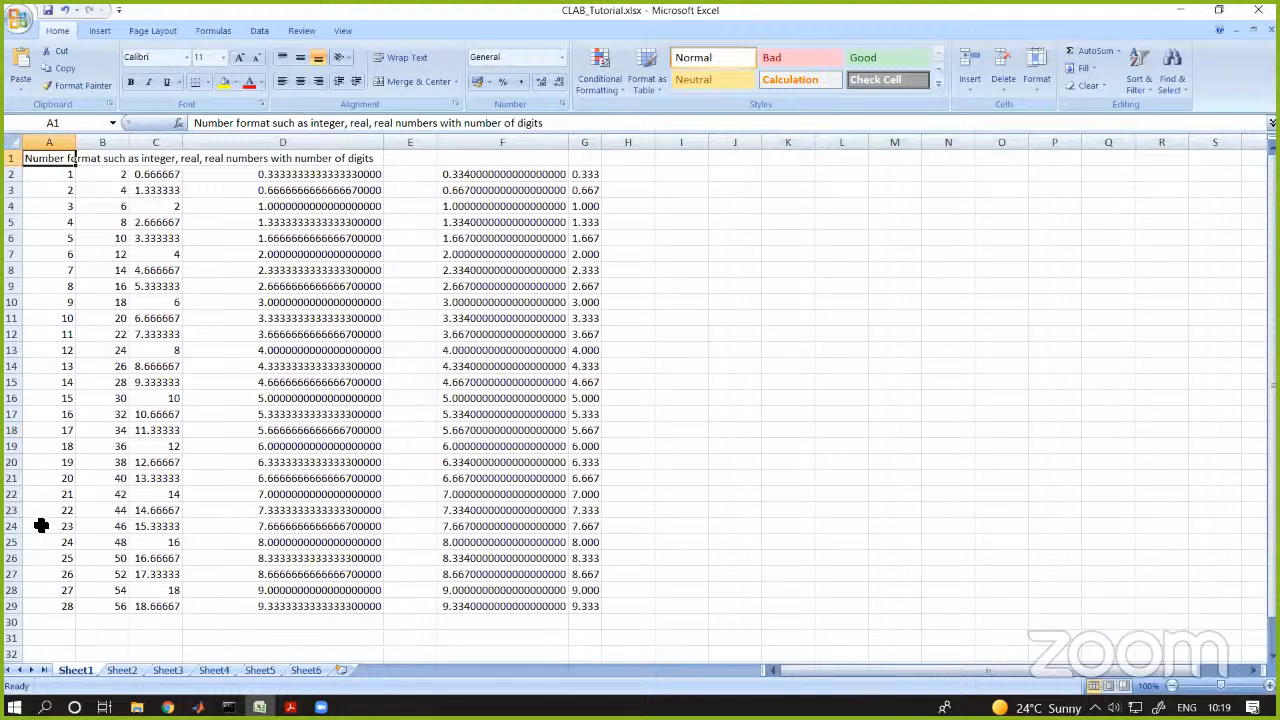
- Examine the integer and real number columns of Sheet1, selecting A2:B13 and then A2:A21
click(855, 367)
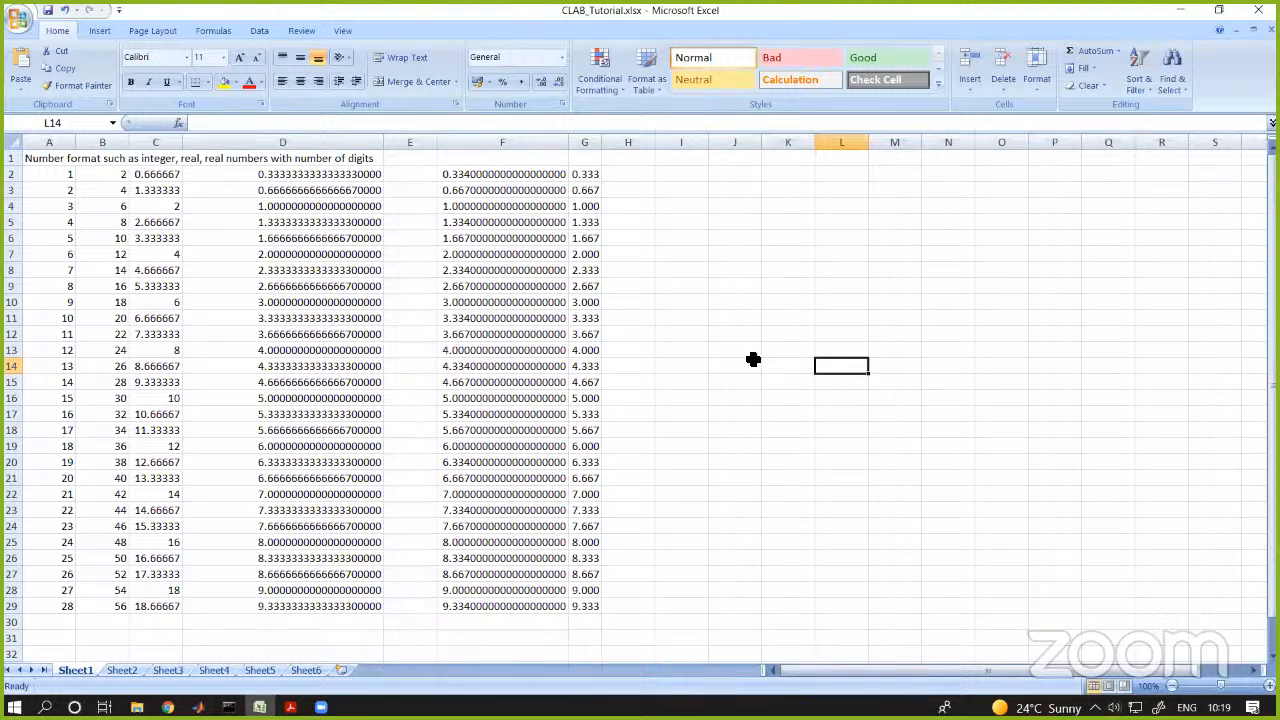
scroll(291, 514, up, 3)
drag(93, 192, 100, 447)
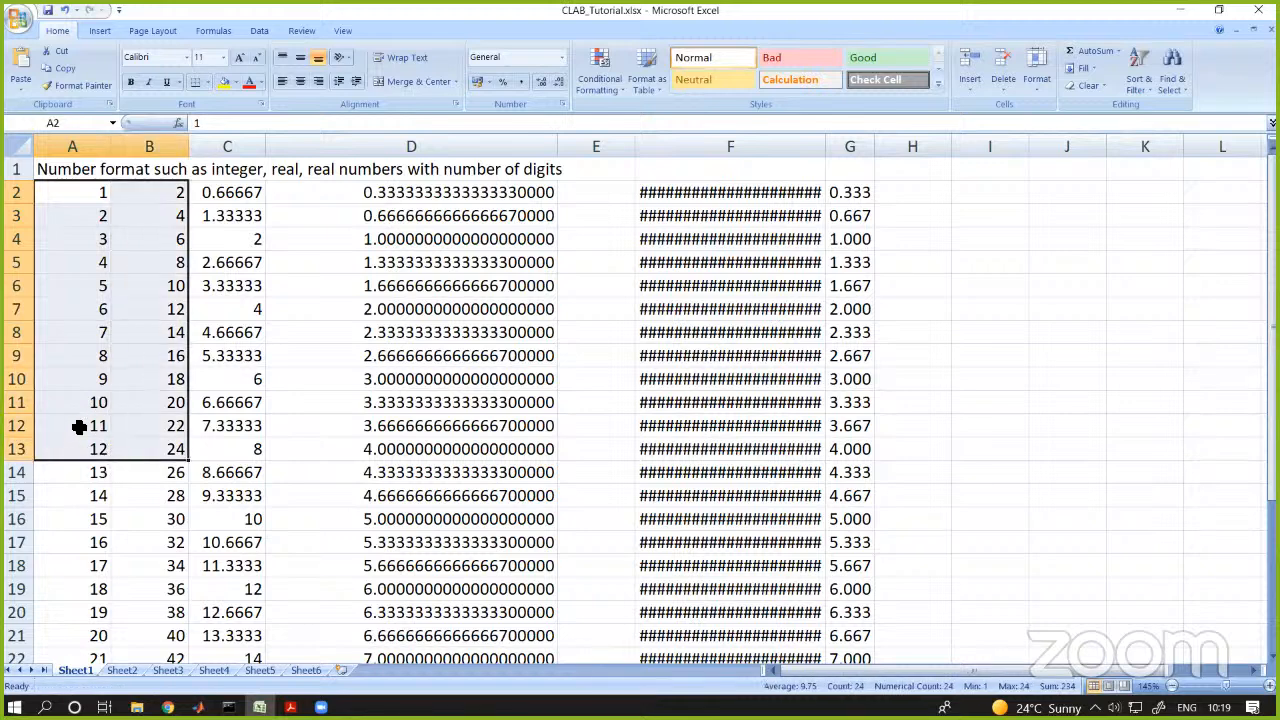
click(87, 416)
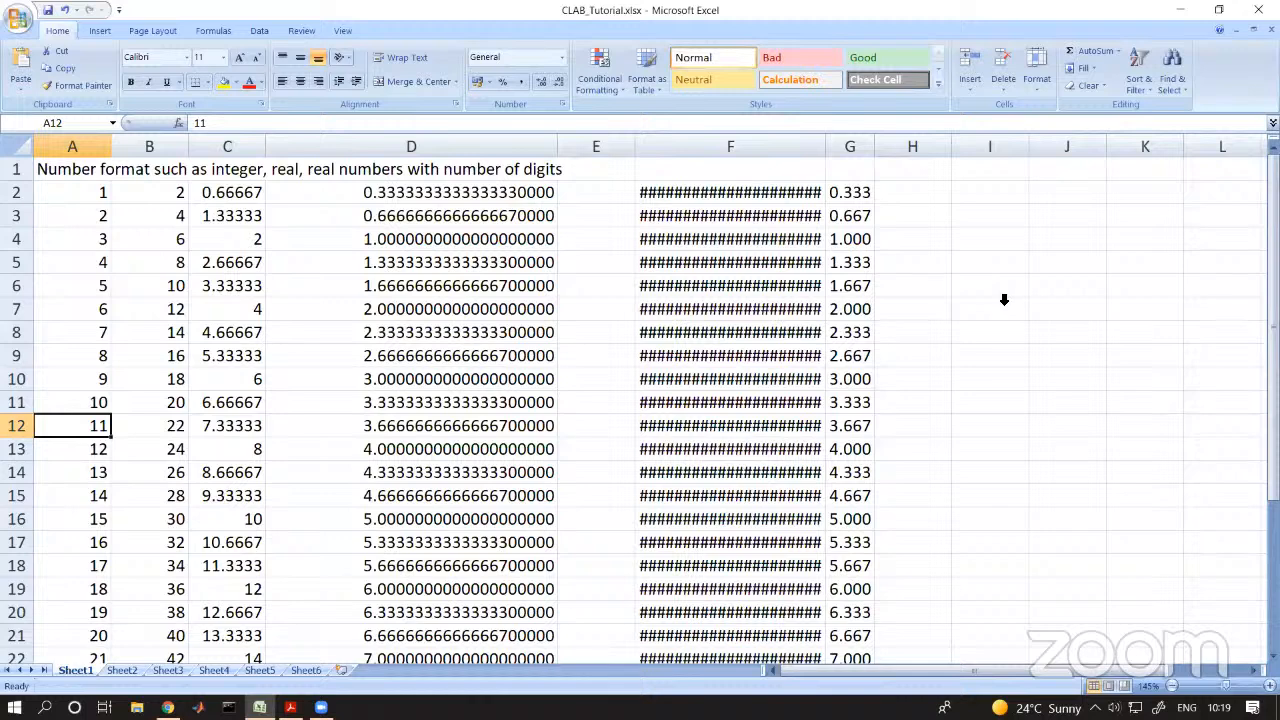
click(990, 190)
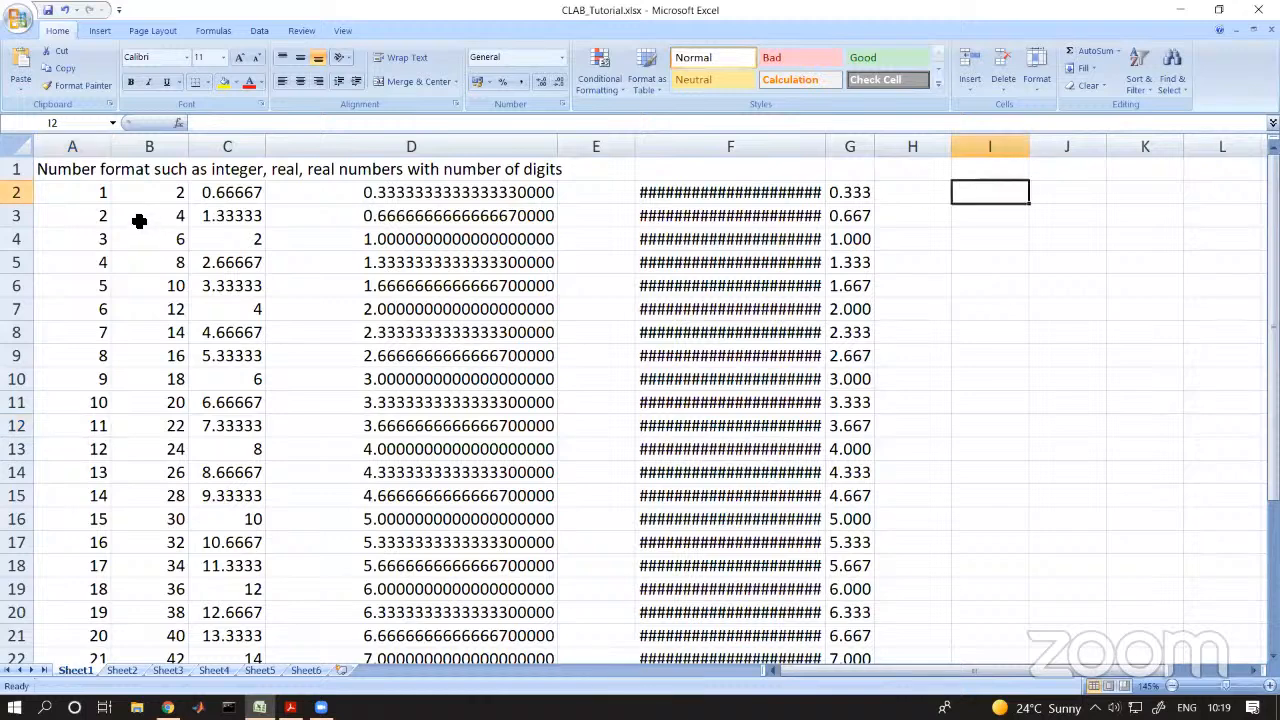
drag(91, 200, 37, 636)
scroll(37, 597, down, 4)
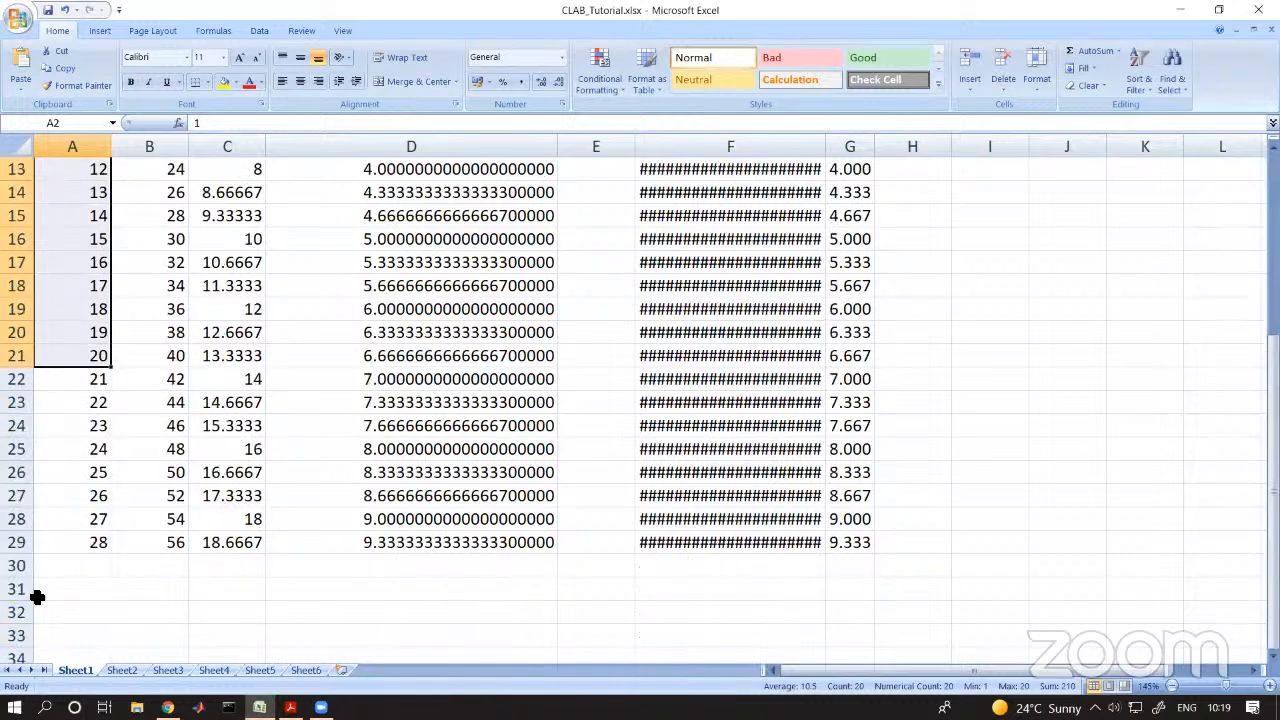
scroll(43, 579, up, 4)
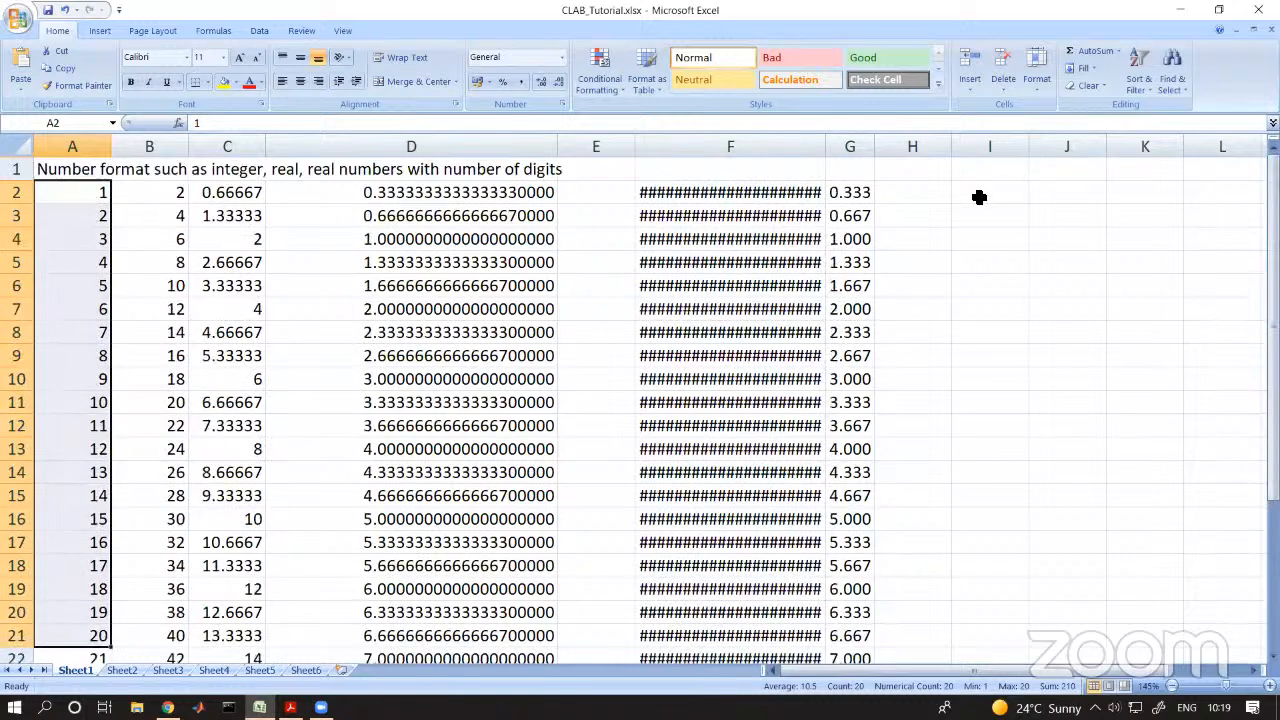
- Add a new worksheet to the workbook and enter 1 in A1 and 2 in A2
click(341, 670)
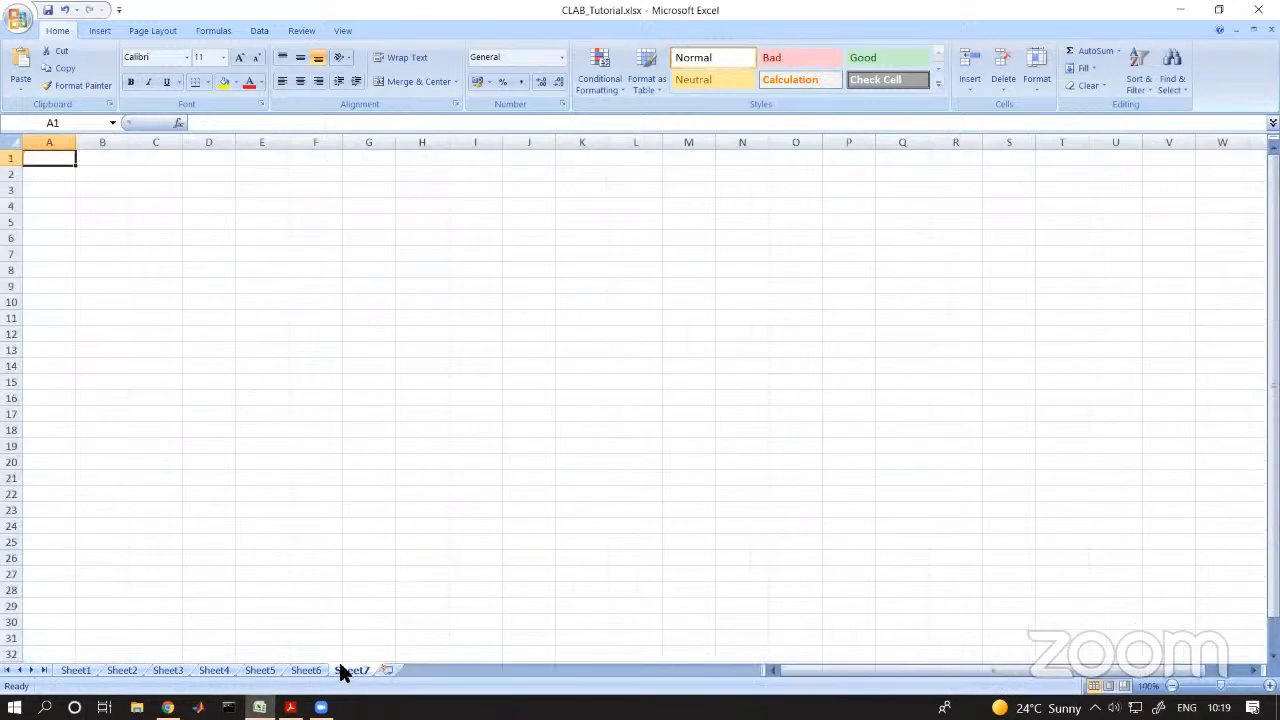
scroll(74, 209, up, 6)
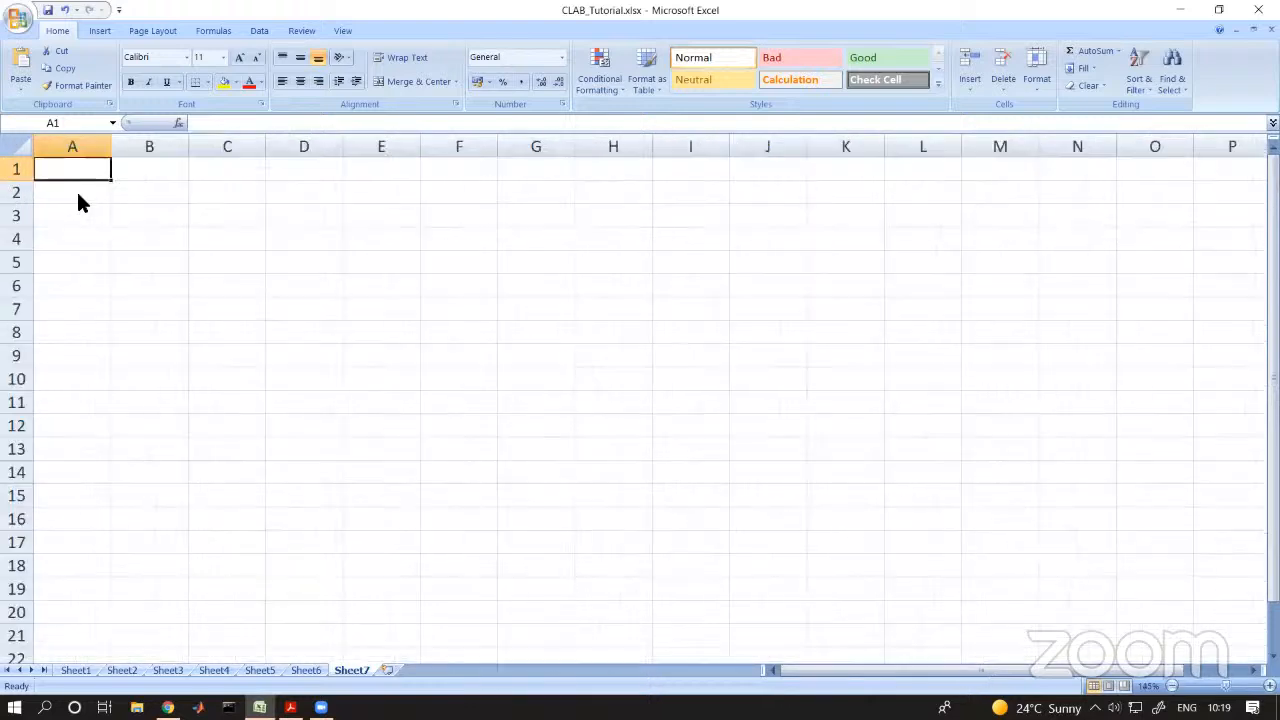
text(1)
key(Return)
text(2)
key(Return)
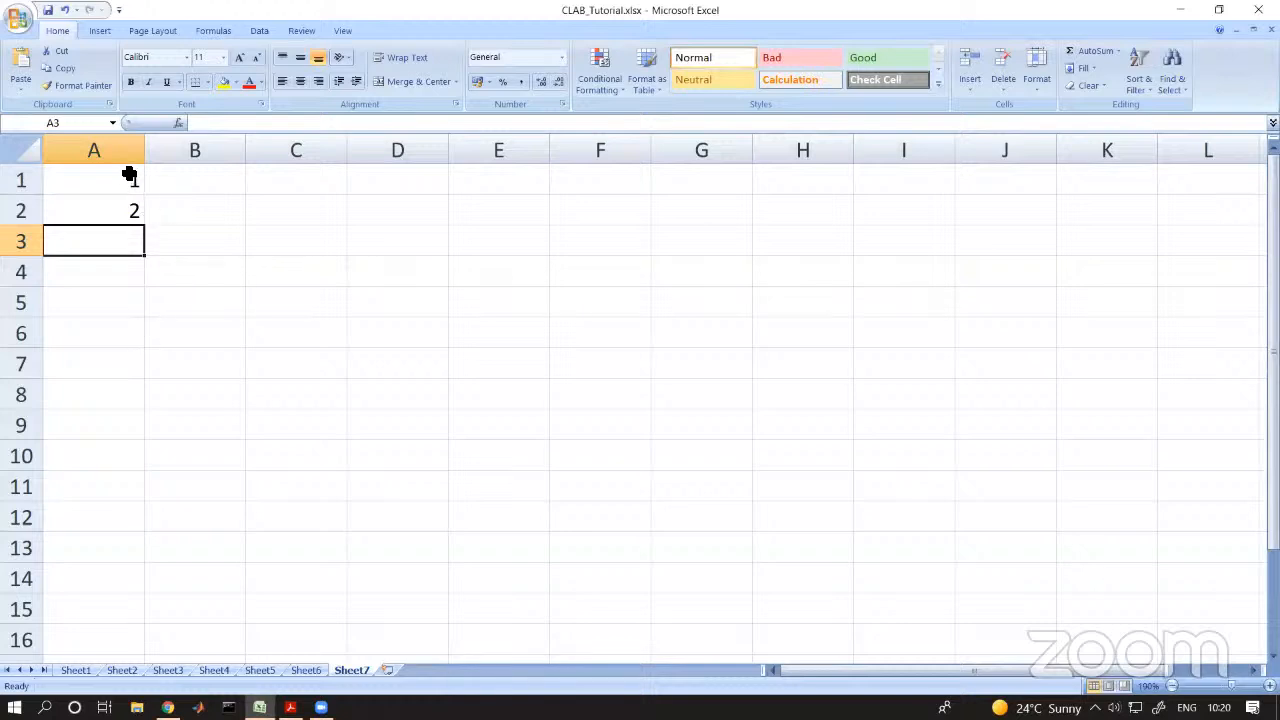
- Extend the number series from A1:A2 down to cell A10 with the fill handle
drag(130, 175, 129, 204)
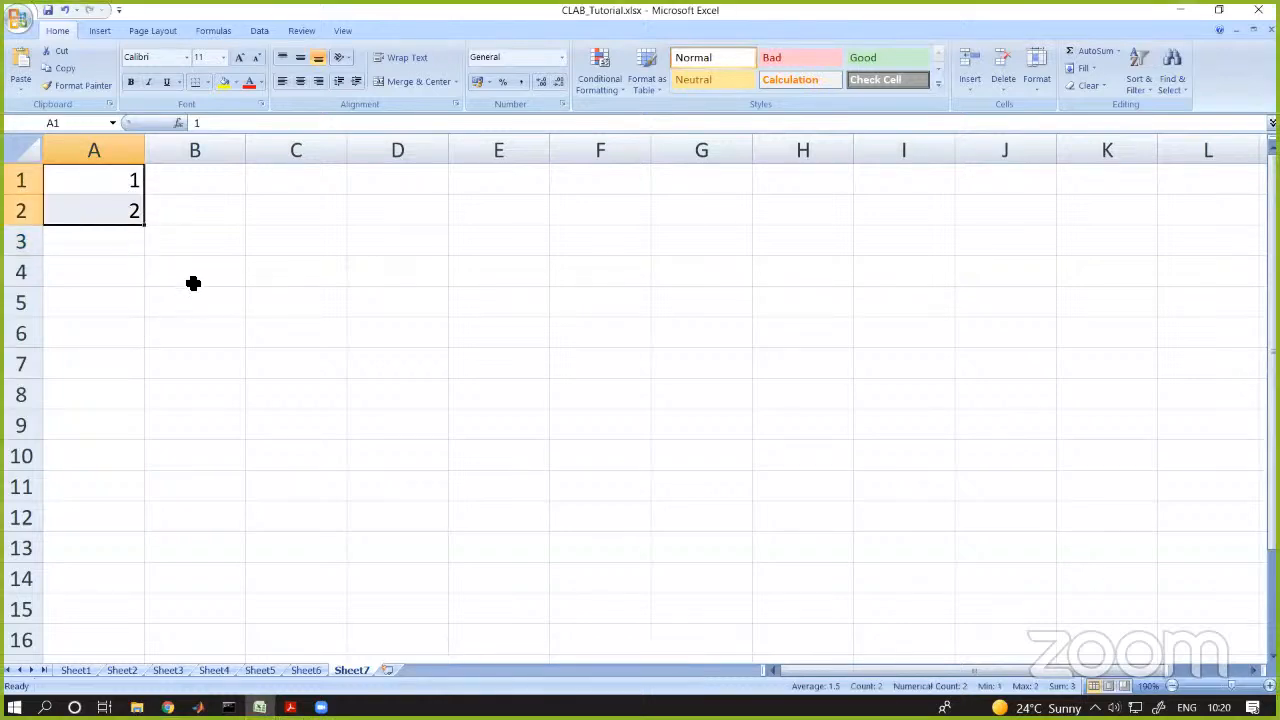
ctrl+scroll(197, 271, up, 2)
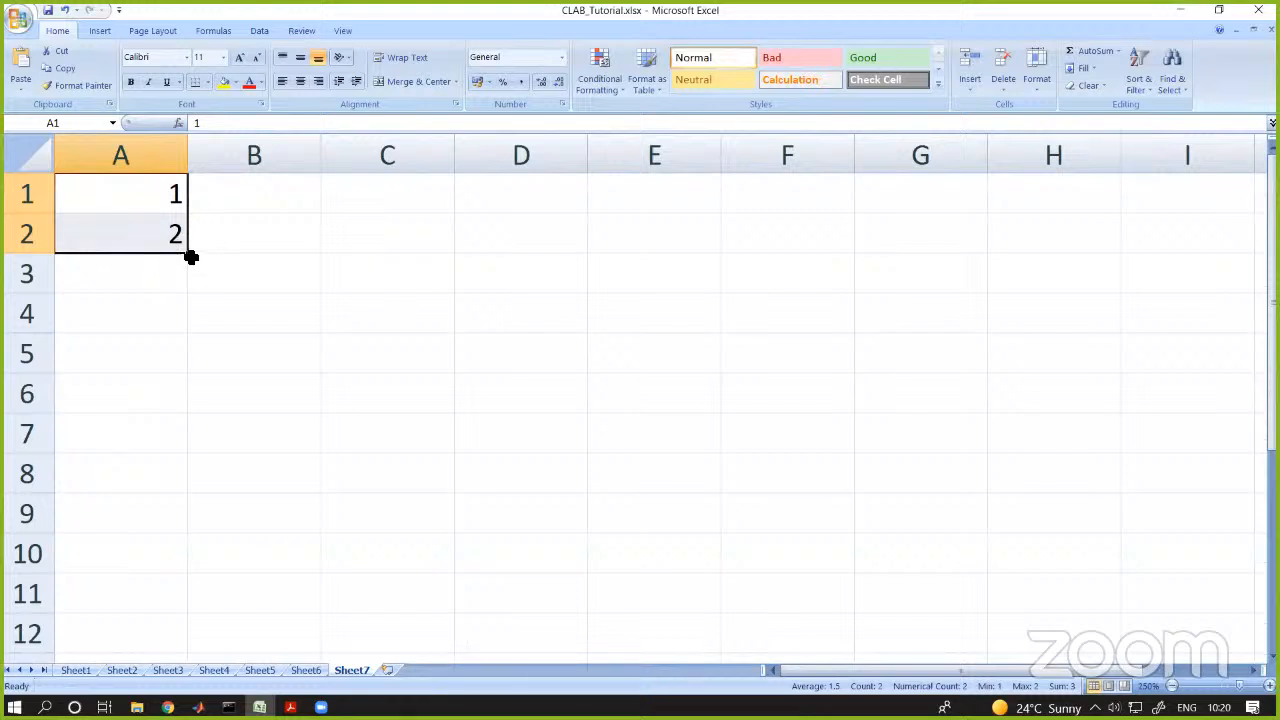
drag(190, 254, 172, 560)
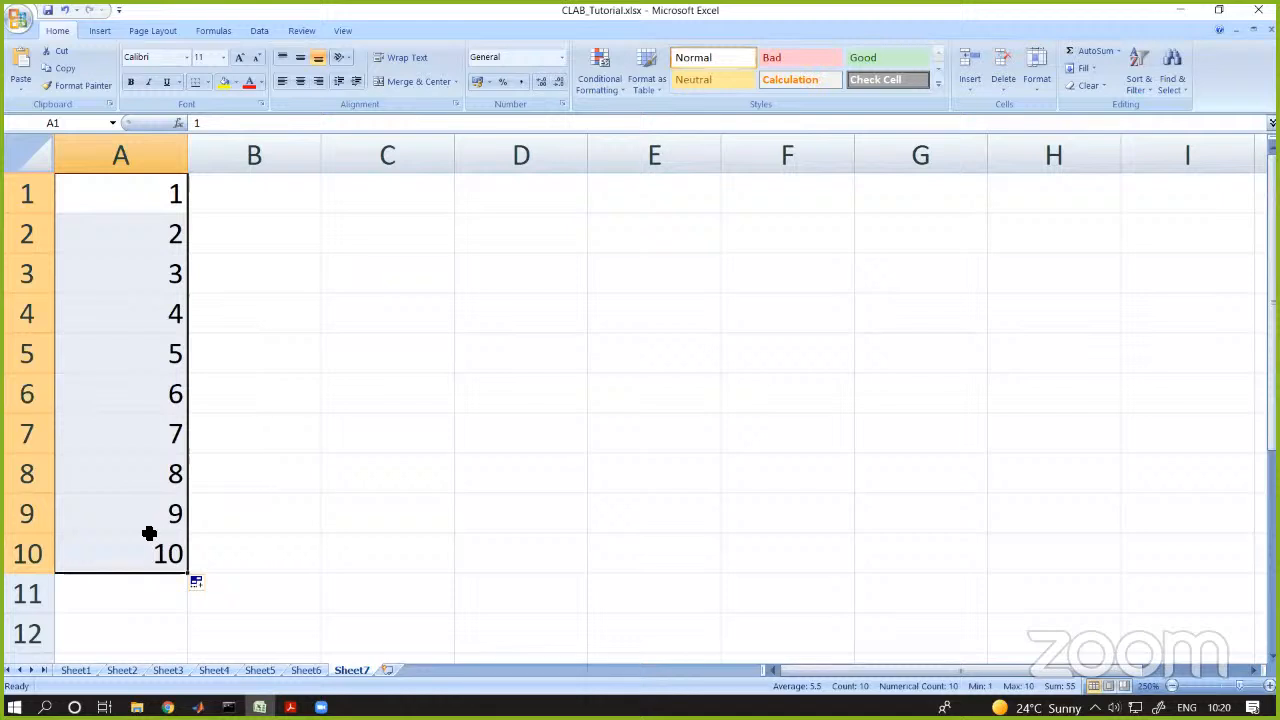
- Enter 2 in B1 and 4 in B2, and extend the series down to B10
click(283, 197)
text(2)
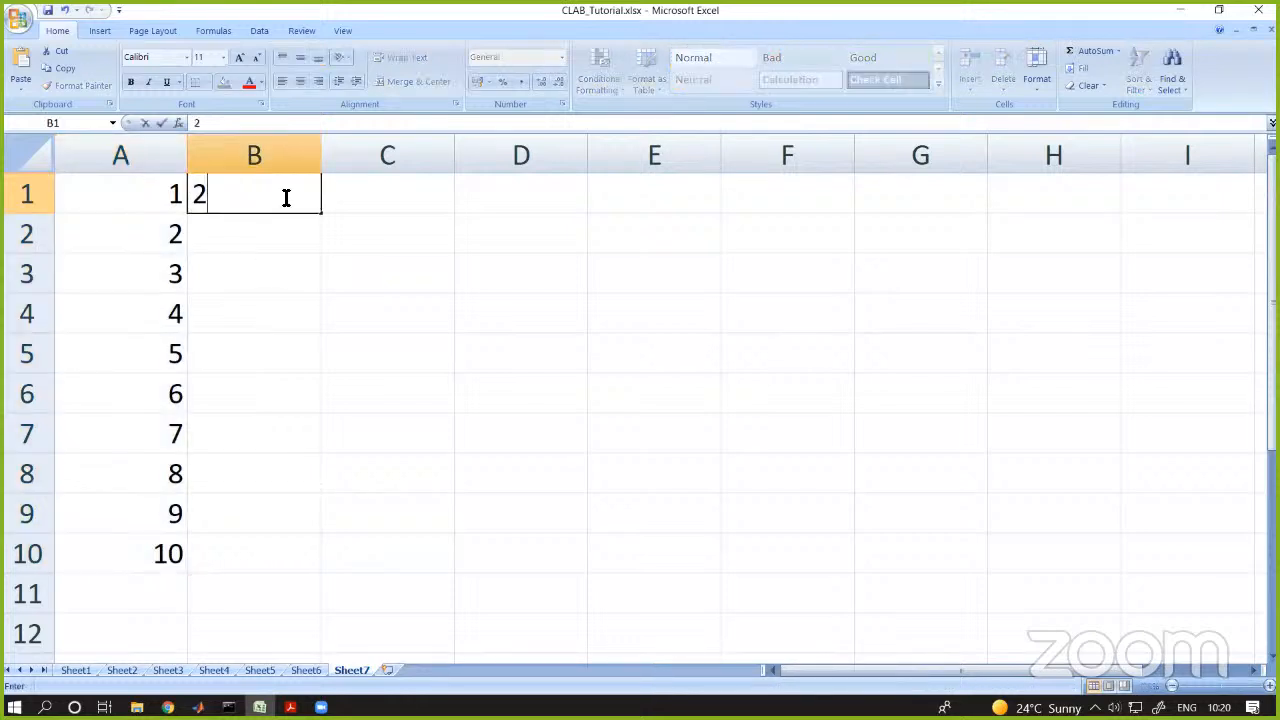
key(Return)
text(4)
key(Return)
drag(283, 201, 279, 226)
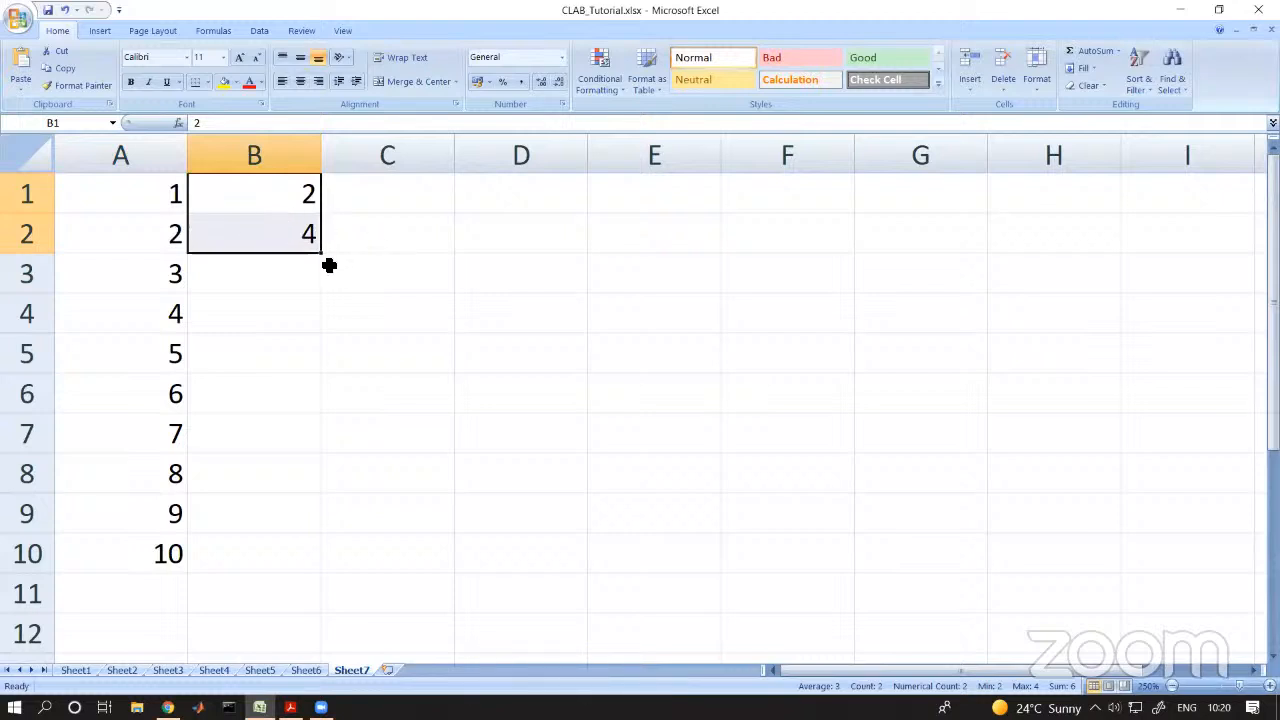
drag(322, 258, 286, 577)
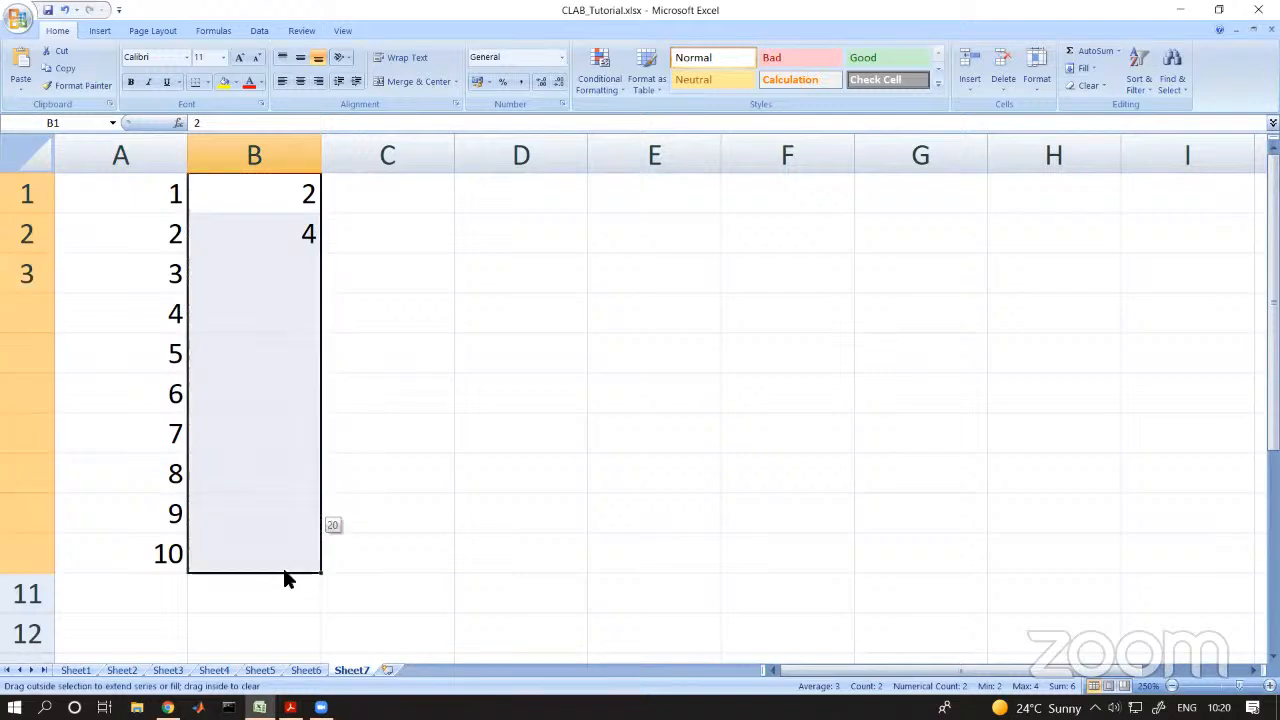
- Enter 3 in C1 and 6 in C2, and extend the series down to C10
click(394, 193)
text(3)
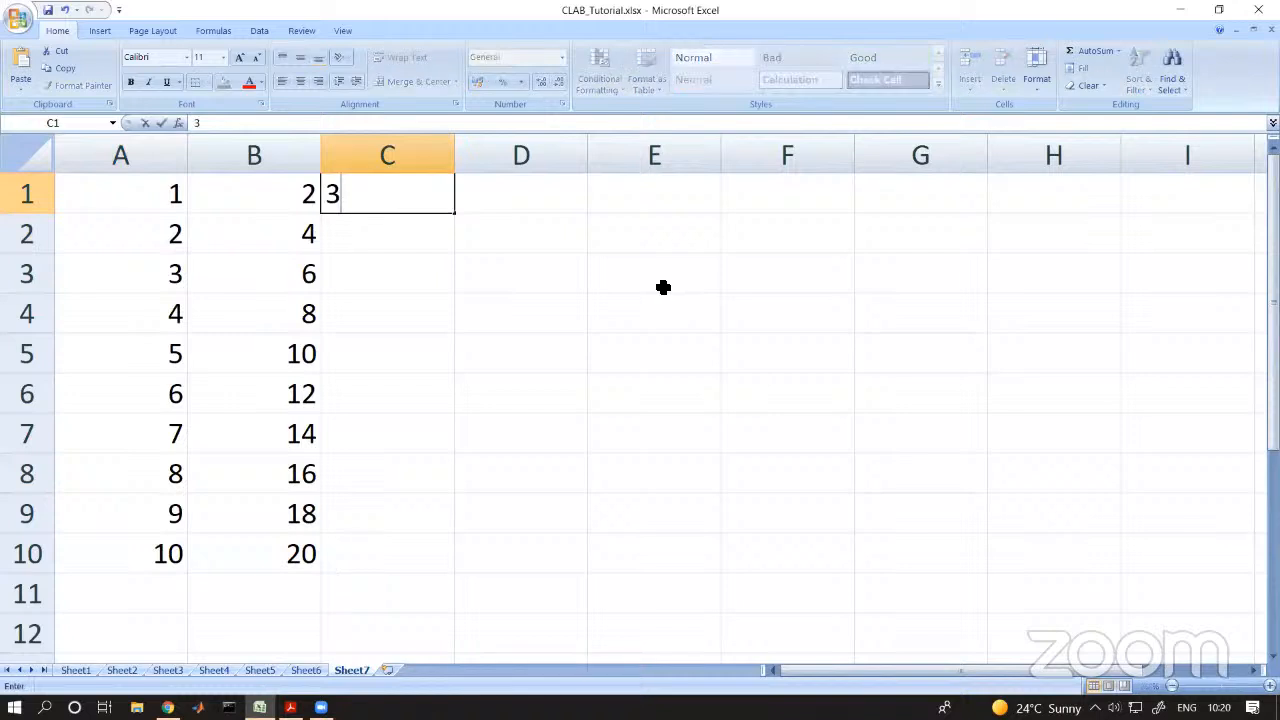
key(Return)
text(6)
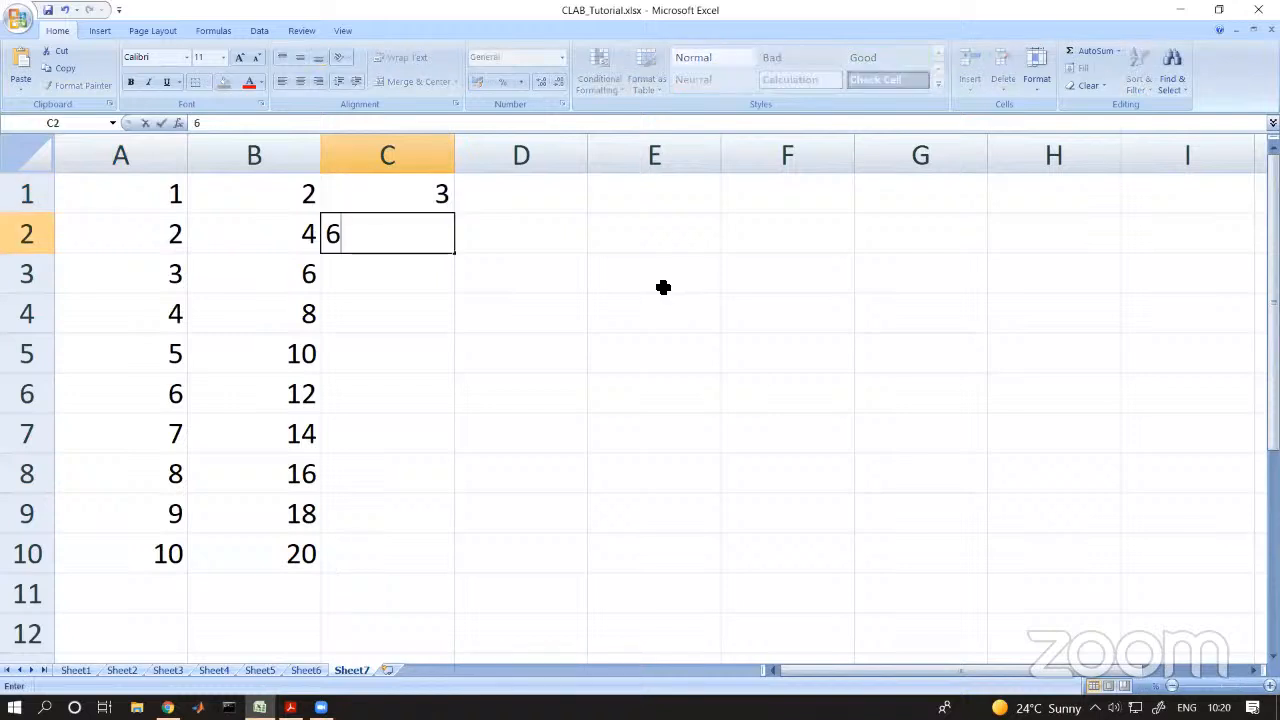
key(Return)
drag(437, 200, 425, 581)
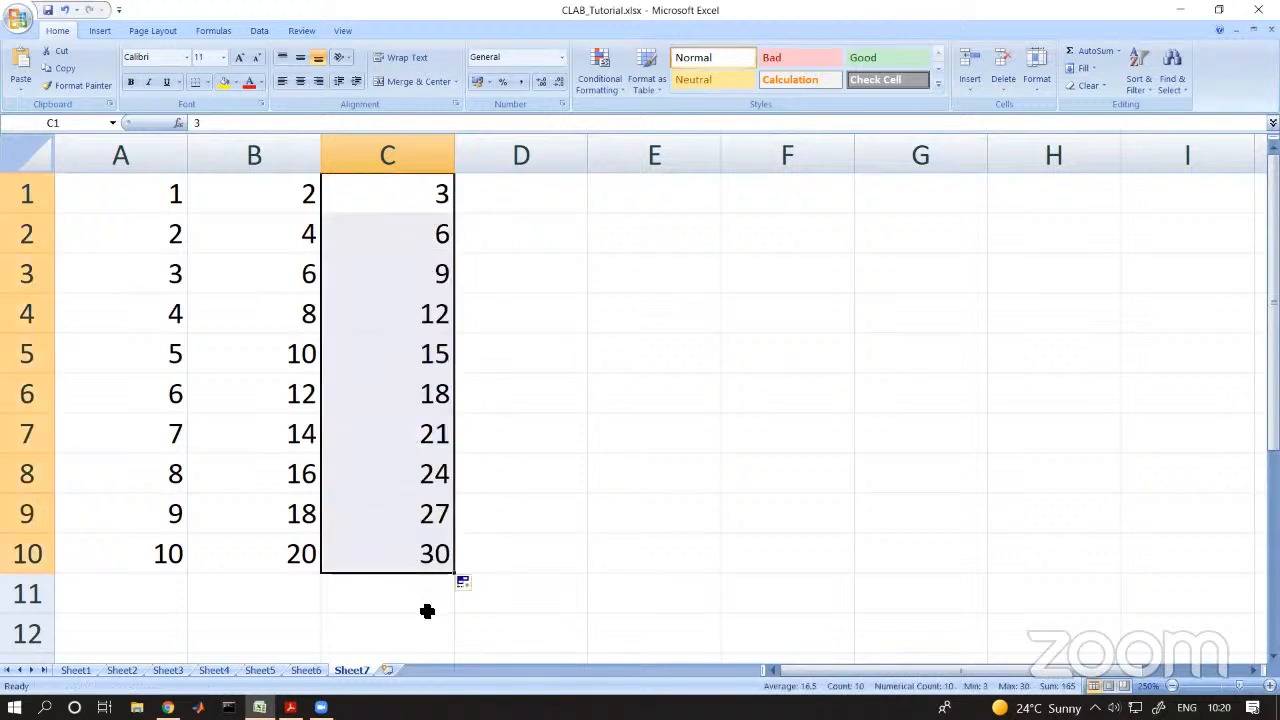
- Enter 0.01 in D1 and 0.02 in D2, and extend the decimal series down to D10
click(553, 190)
text(0.01)
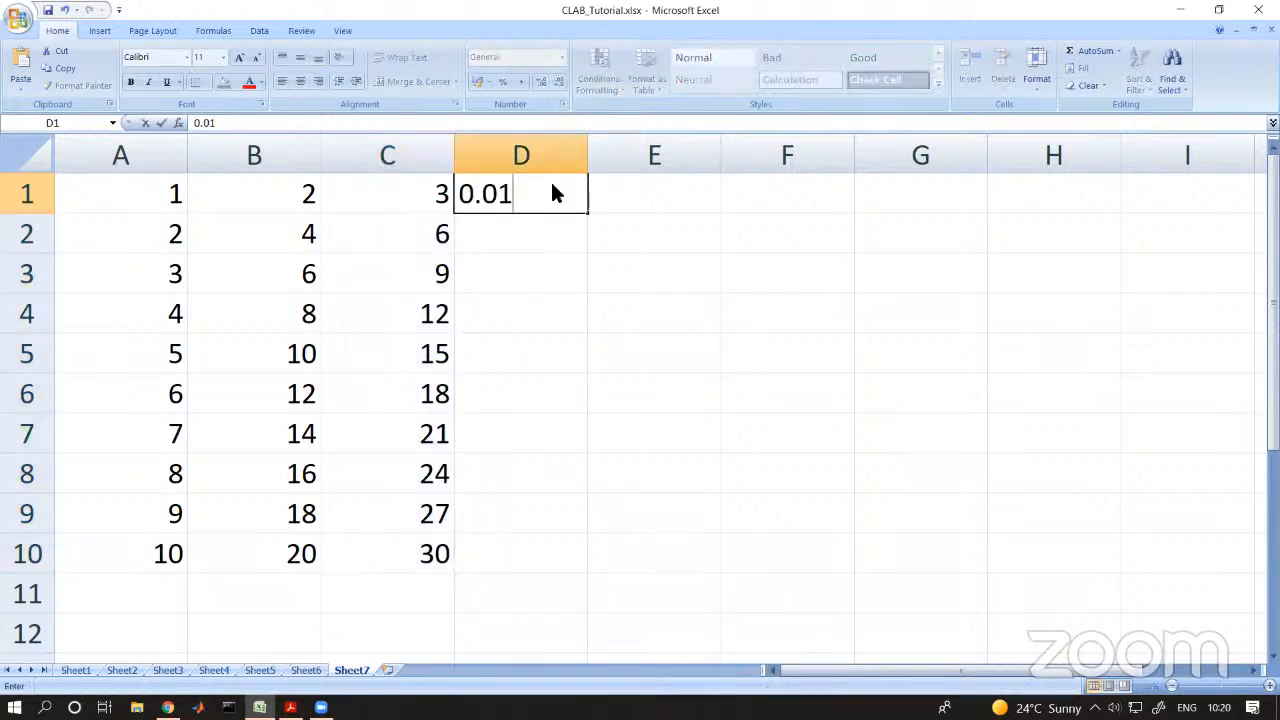
key(Return)
text(0.0)
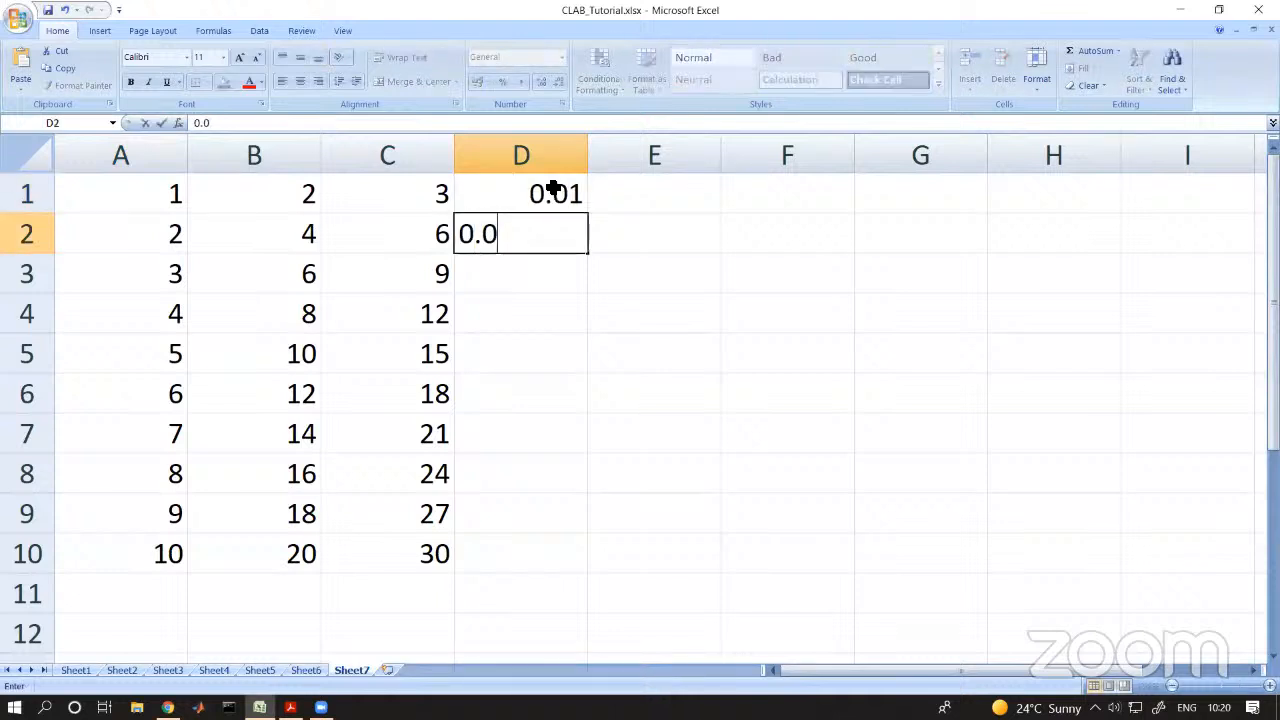
text(2)
key(Return)
drag(550, 194, 560, 231)
drag(587, 254, 557, 568)
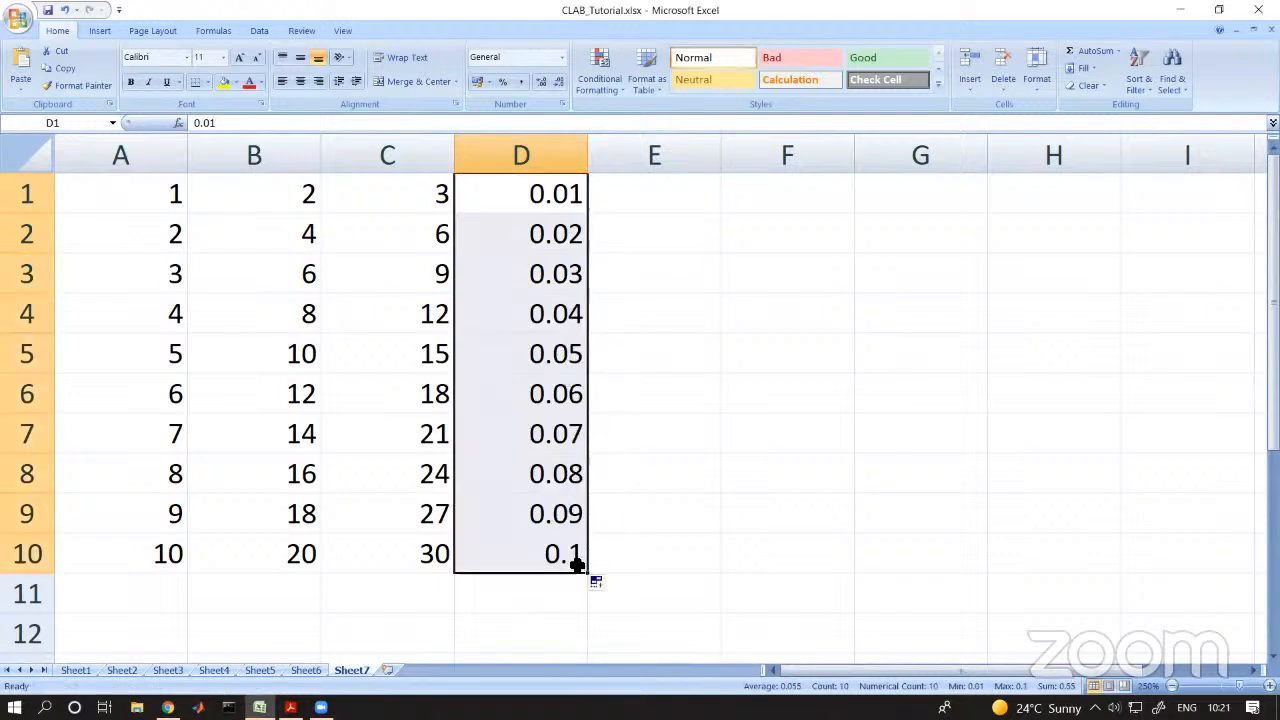
click(577, 565)
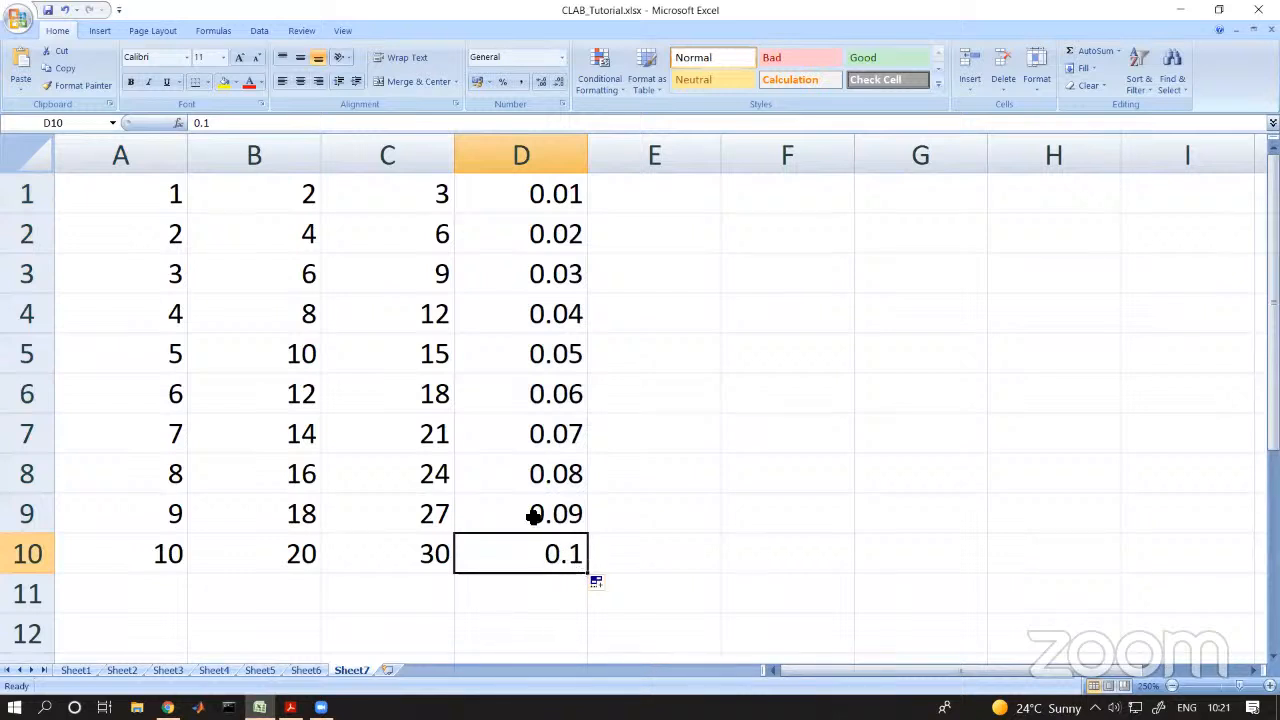
drag(176, 194, 185, 489)
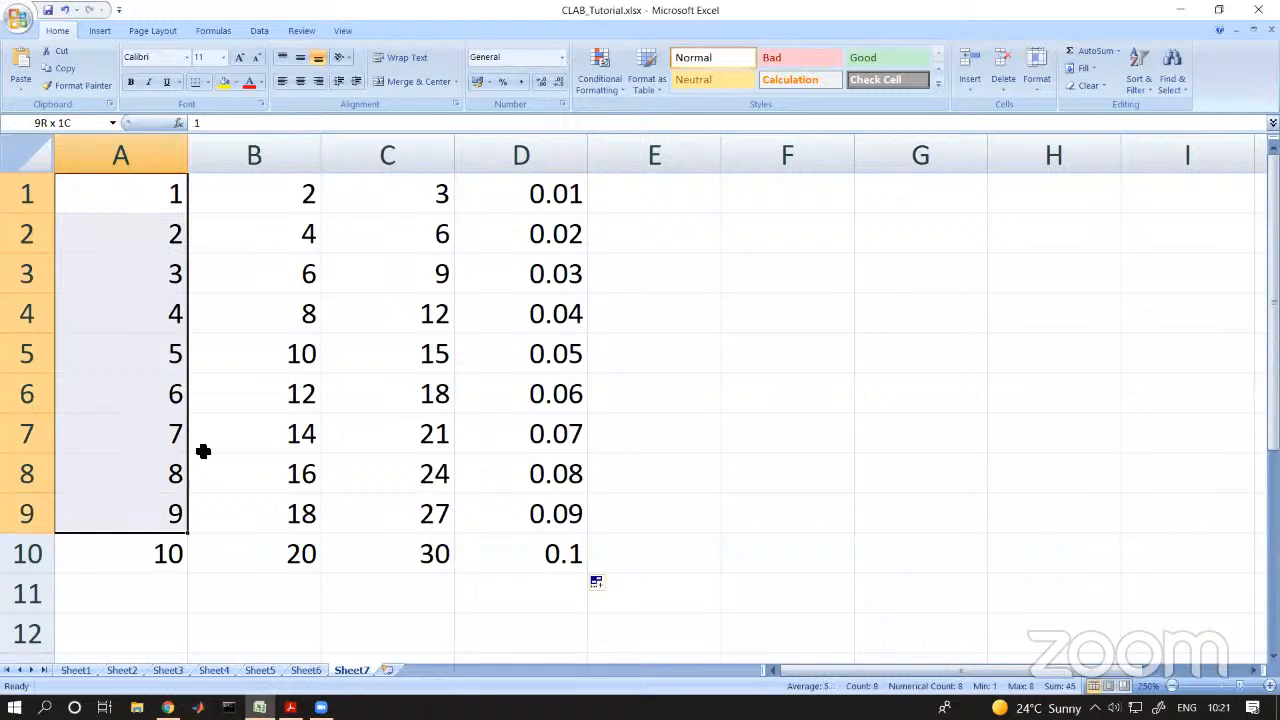
drag(286, 206, 277, 549)
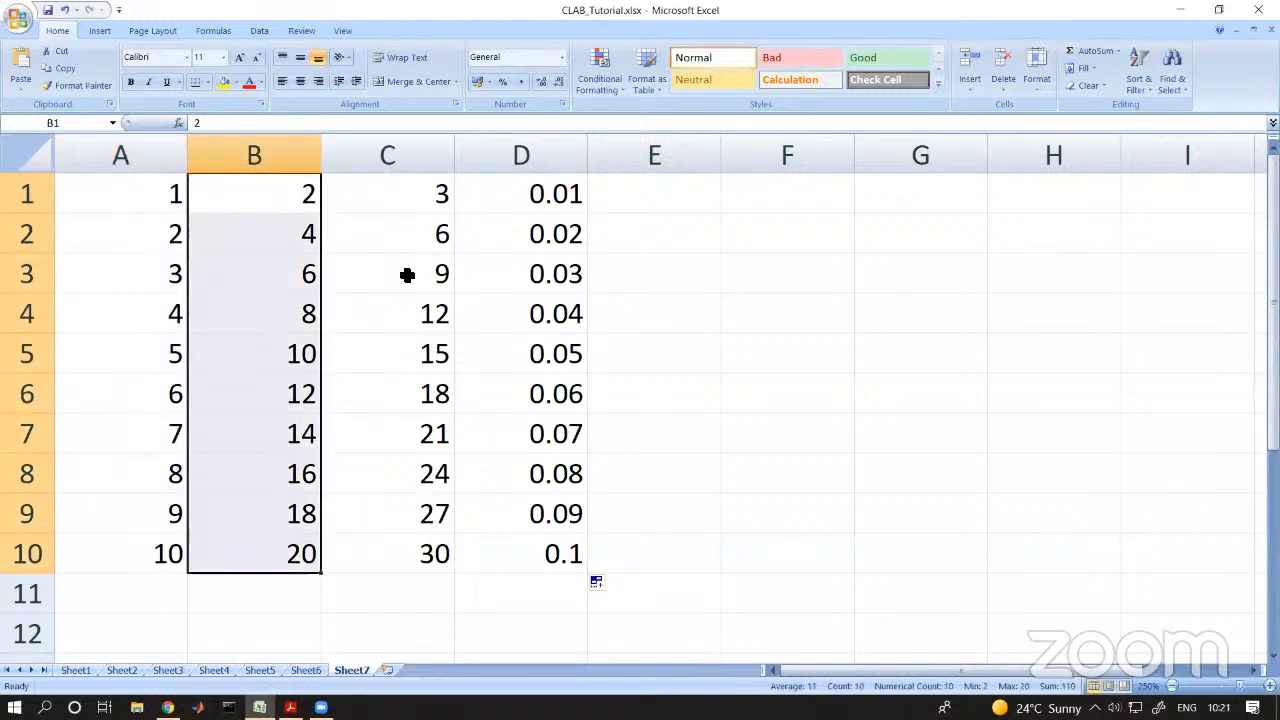
drag(417, 191, 436, 561)
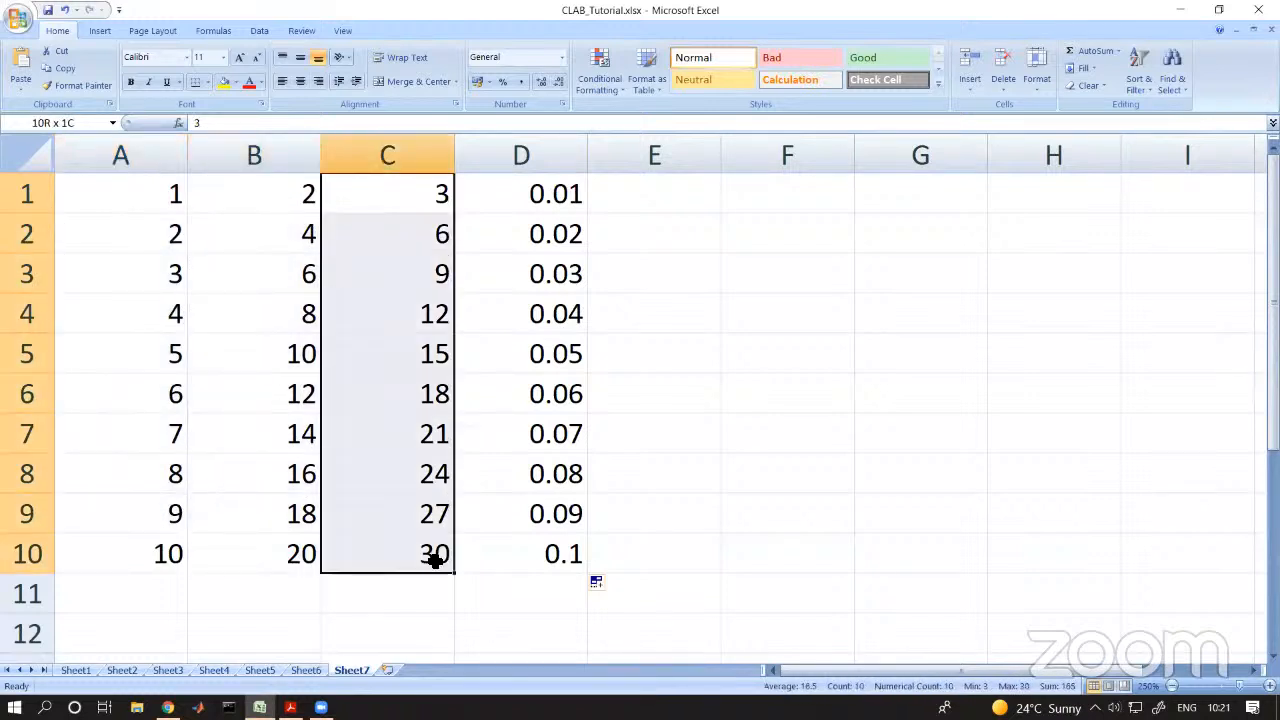
click(436, 561)
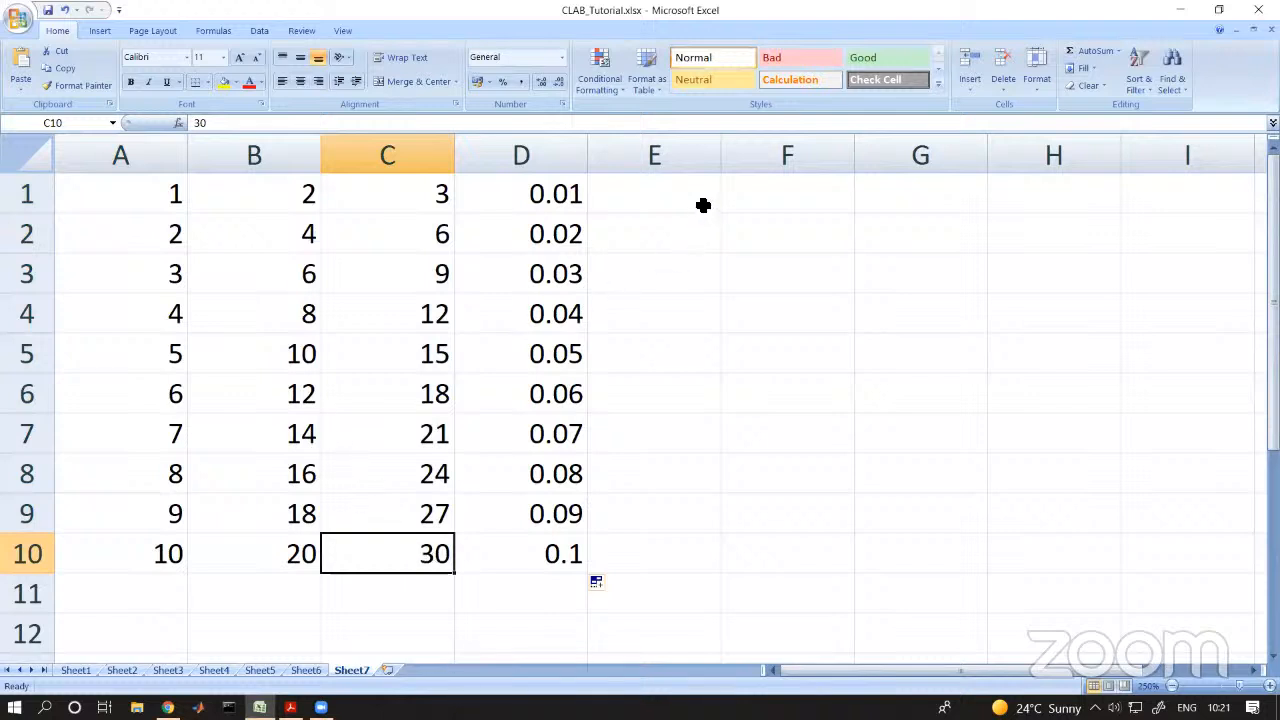
click(691, 201)
text(5)
key(Return)
text(7)
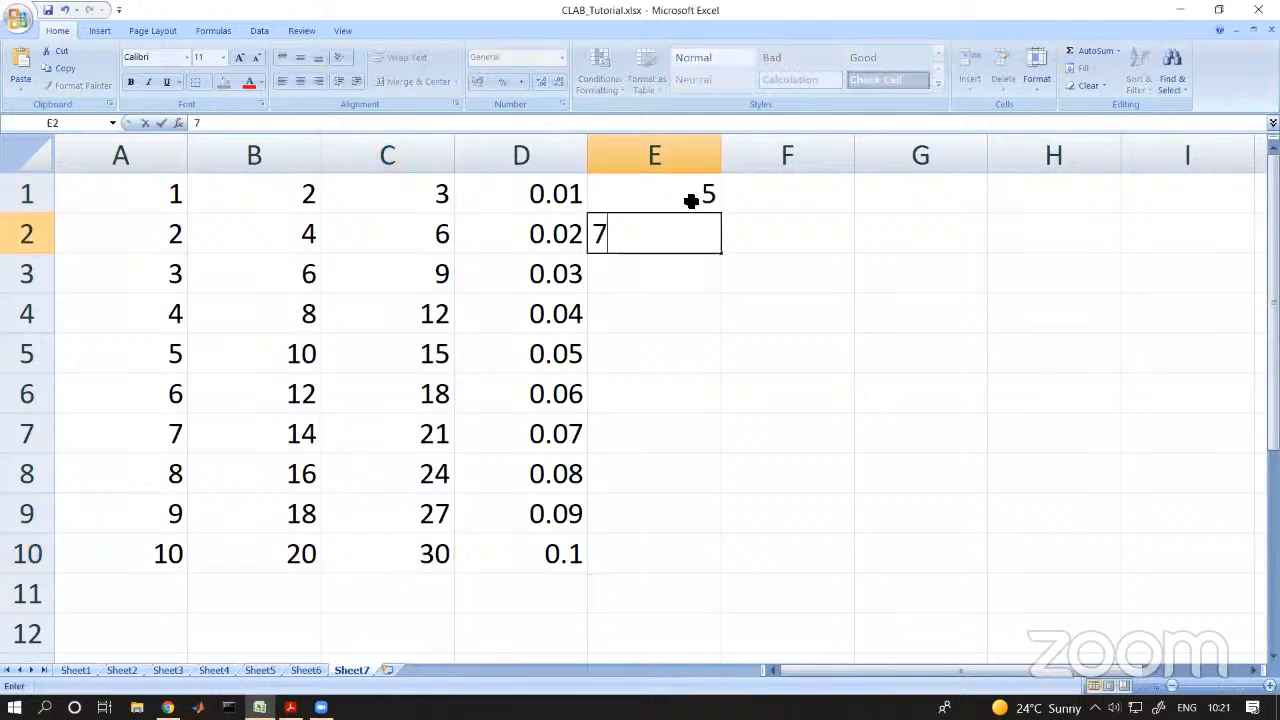
key(Return)
text(8)
key(Return)
mouse_move(691, 201)
mouse_down()
mouse_move(726, 537)
mouse_move(743, 271)
mouse_up()
click(752, 373)
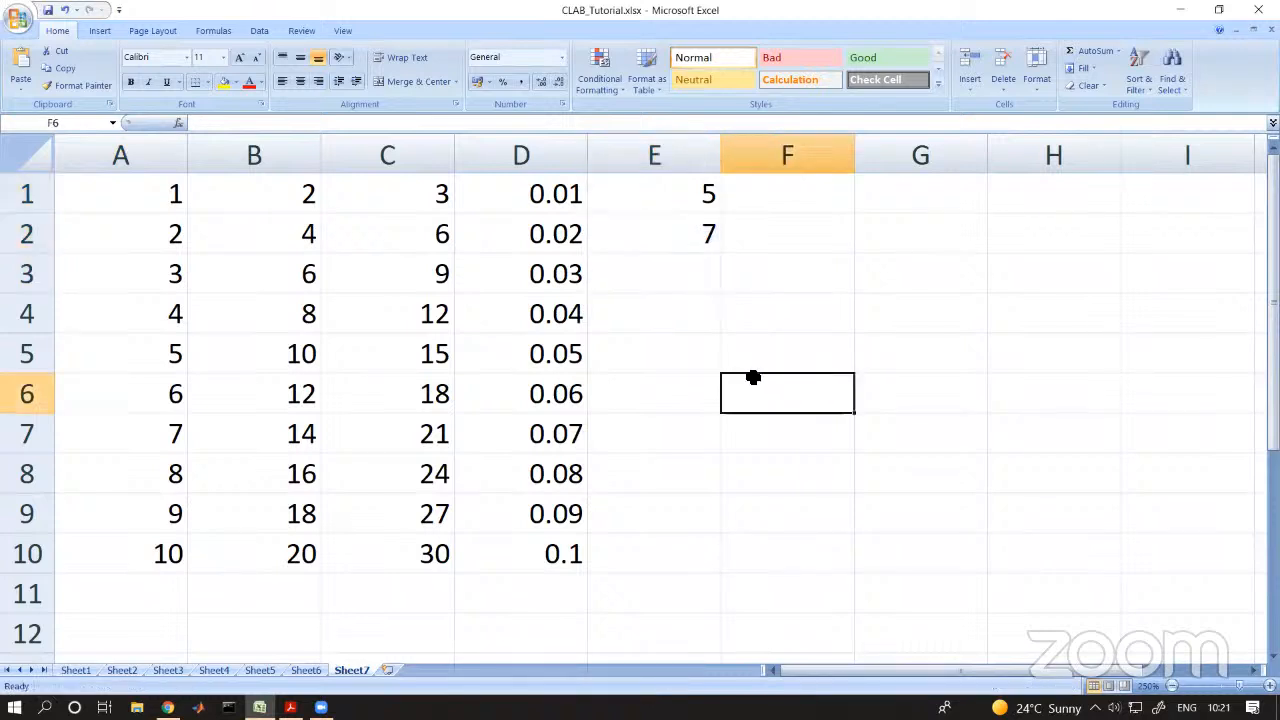
- Enter the values 5, 7, 9, 23, 54, 56, 84, 36, 62 and 15 in cells E1 to E10
click(689, 190)
text(5)
key(Return)
text(7)
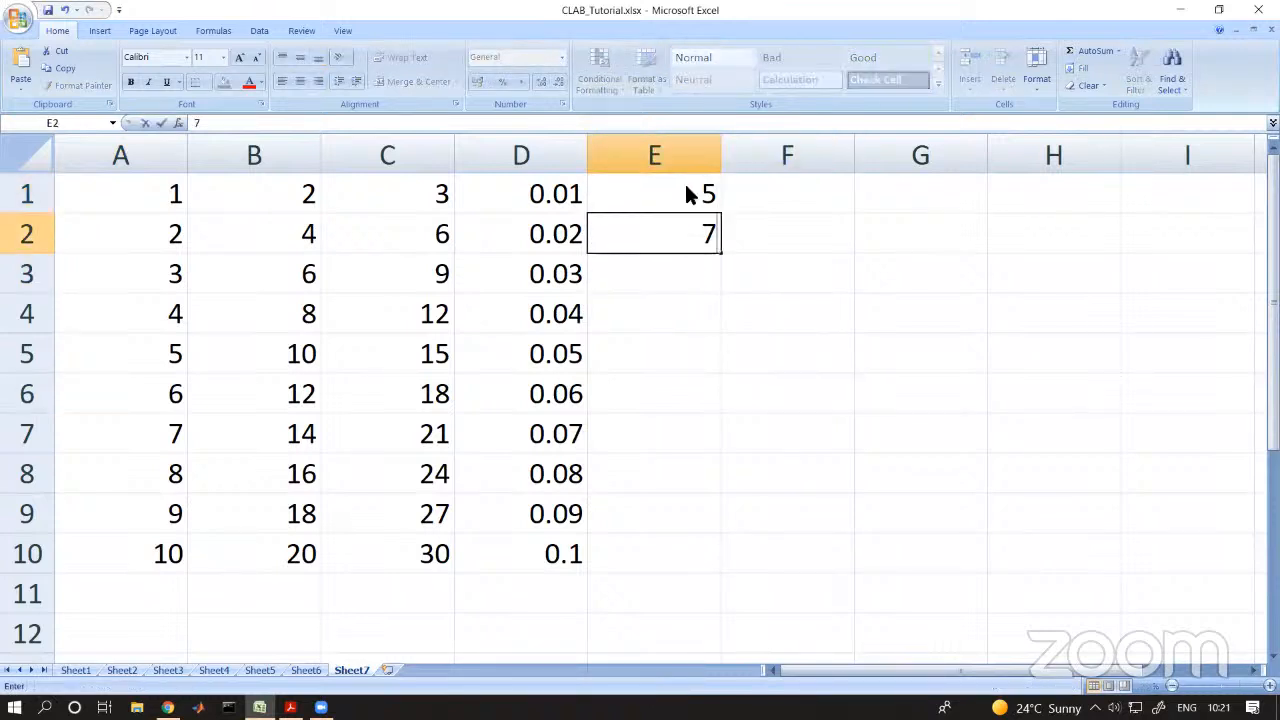
key(Return)
text(9)
key(Return)
text(23)
key(Return)
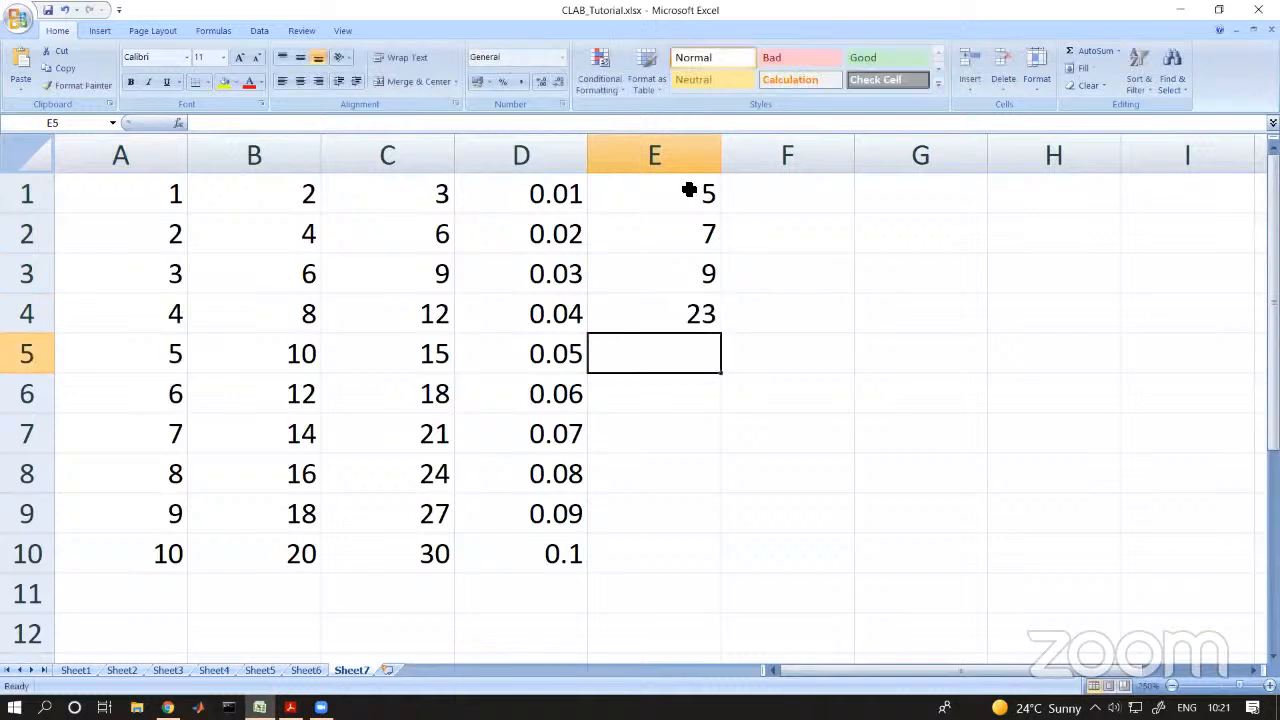
text(54)
key(Return)
text(56)
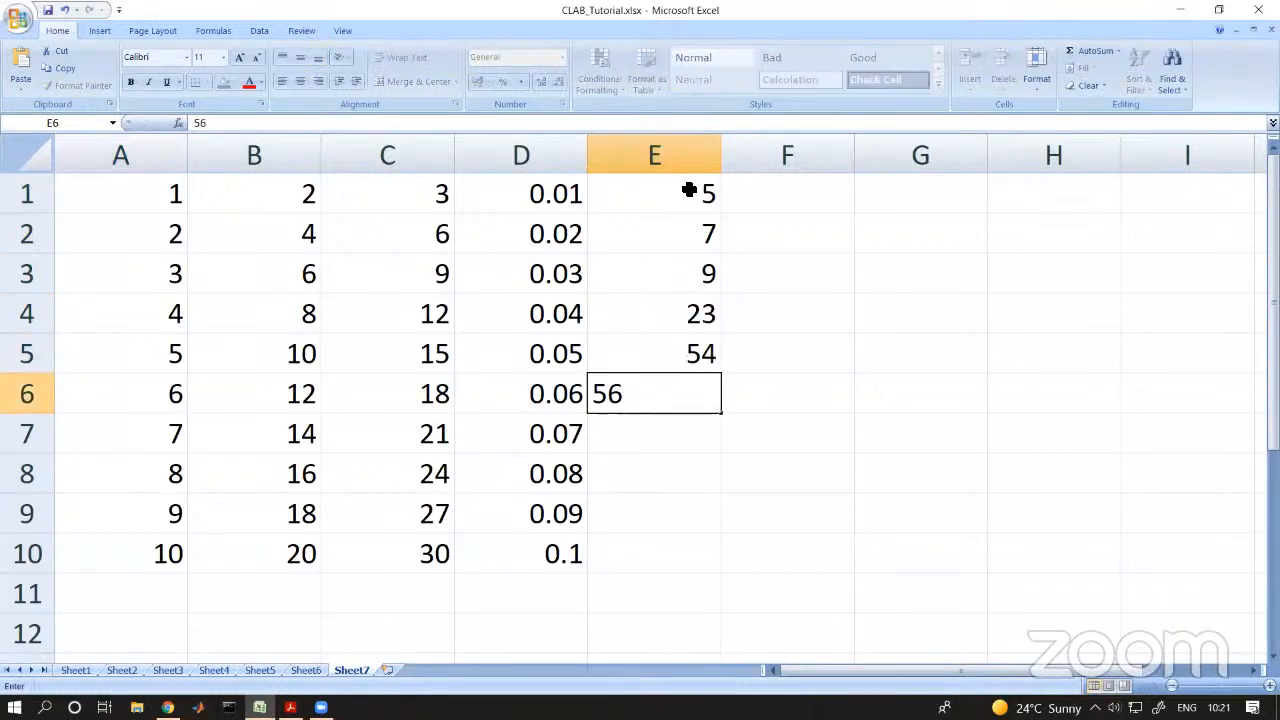
key(Return)
text(84)
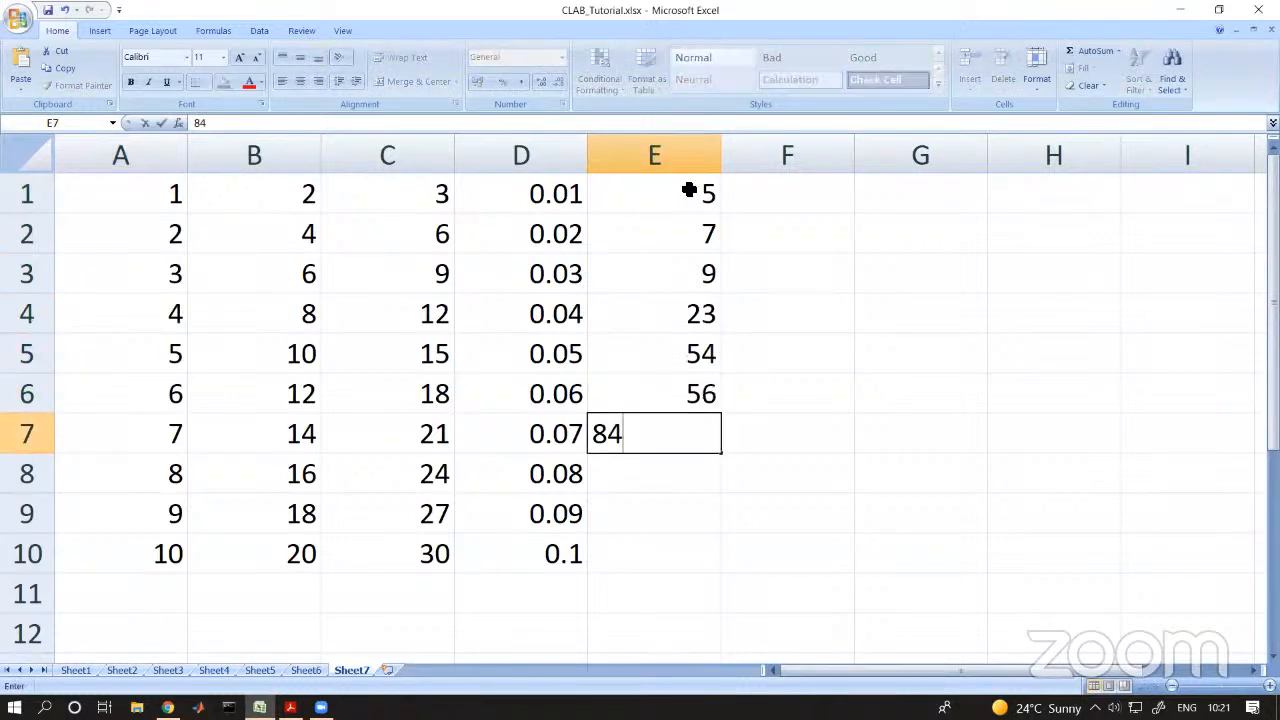
key(Return)
text(36)
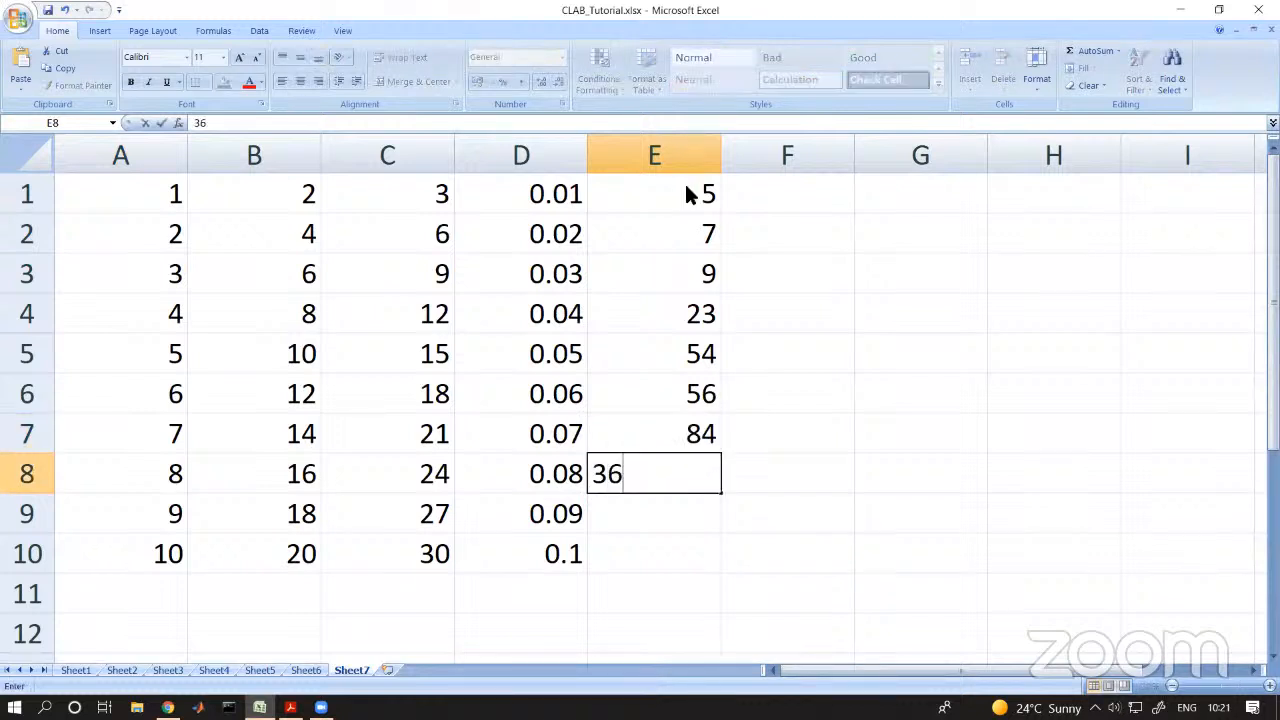
key(Return)
text(62)
key(Return)
text(15)
key(Return)
- Compare the irregular numbers in E1:E10 with the number series in columns A to D, selecting one column after another
drag(687, 190, 700, 551)
click(698, 548)
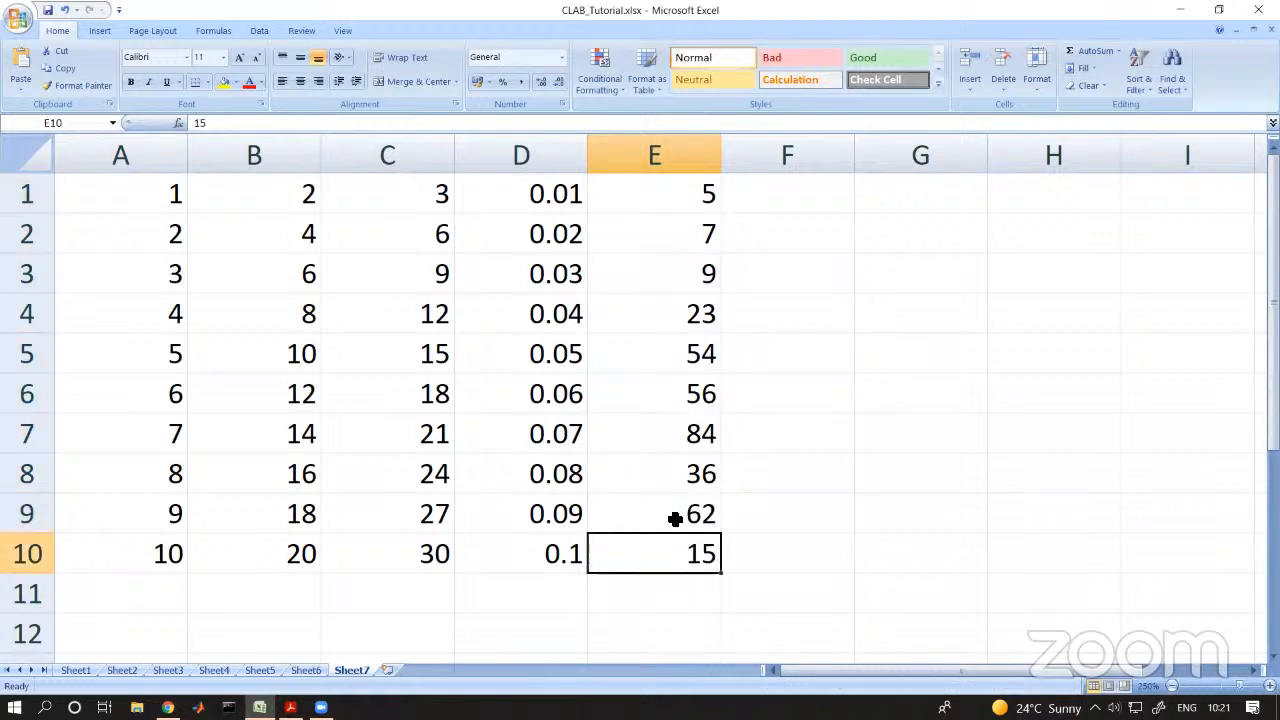
drag(160, 194, 172, 553)
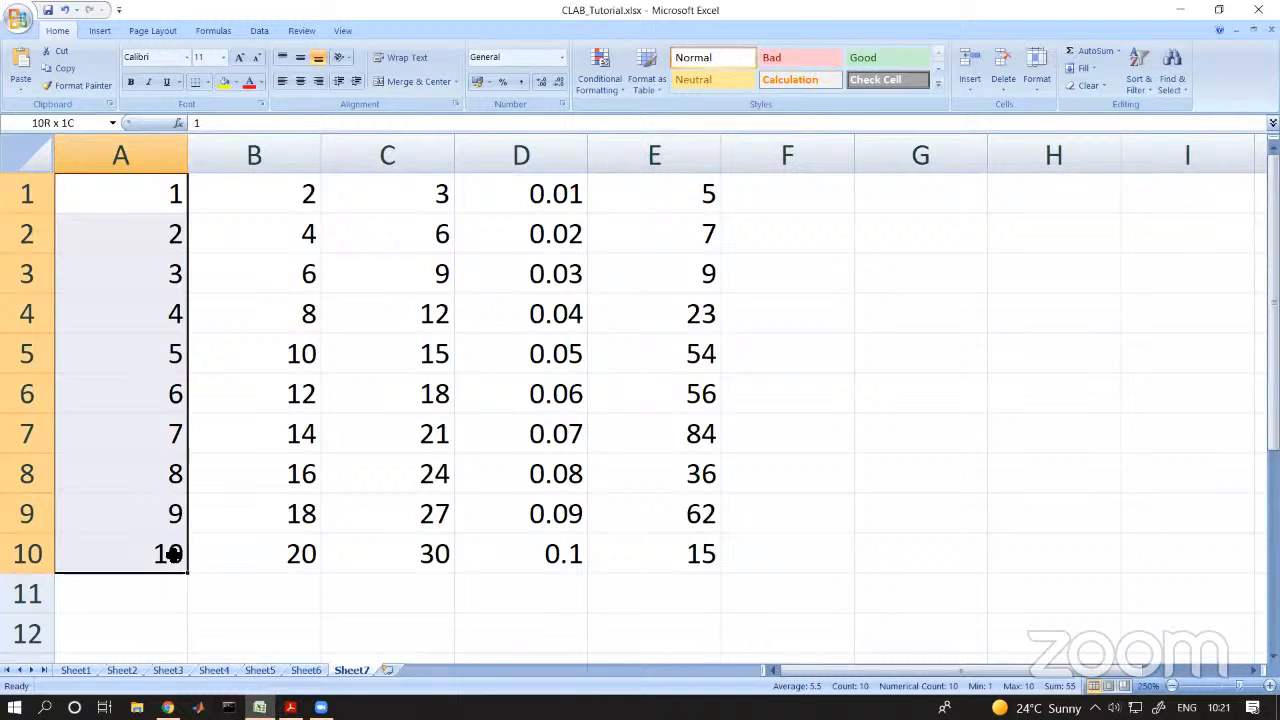
click(172, 553)
double_click(172, 553)
drag(163, 200, 295, 472)
drag(306, 206, 278, 572)
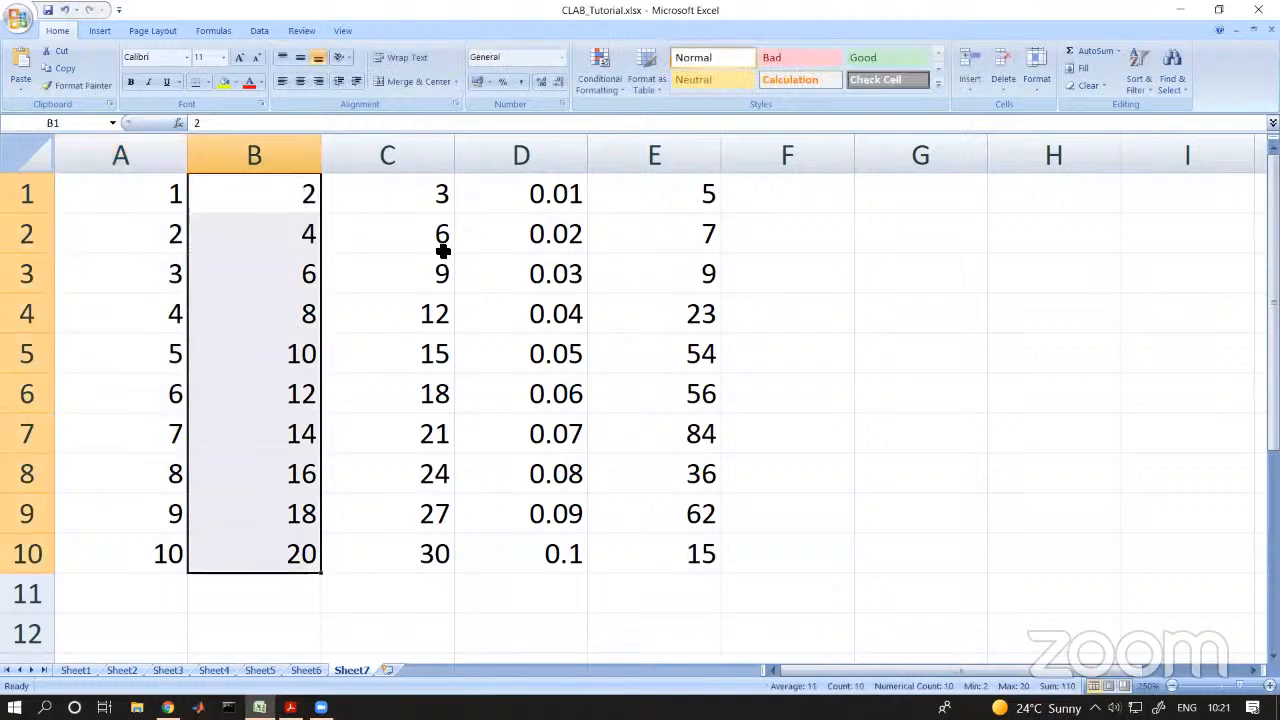
drag(423, 196, 415, 541)
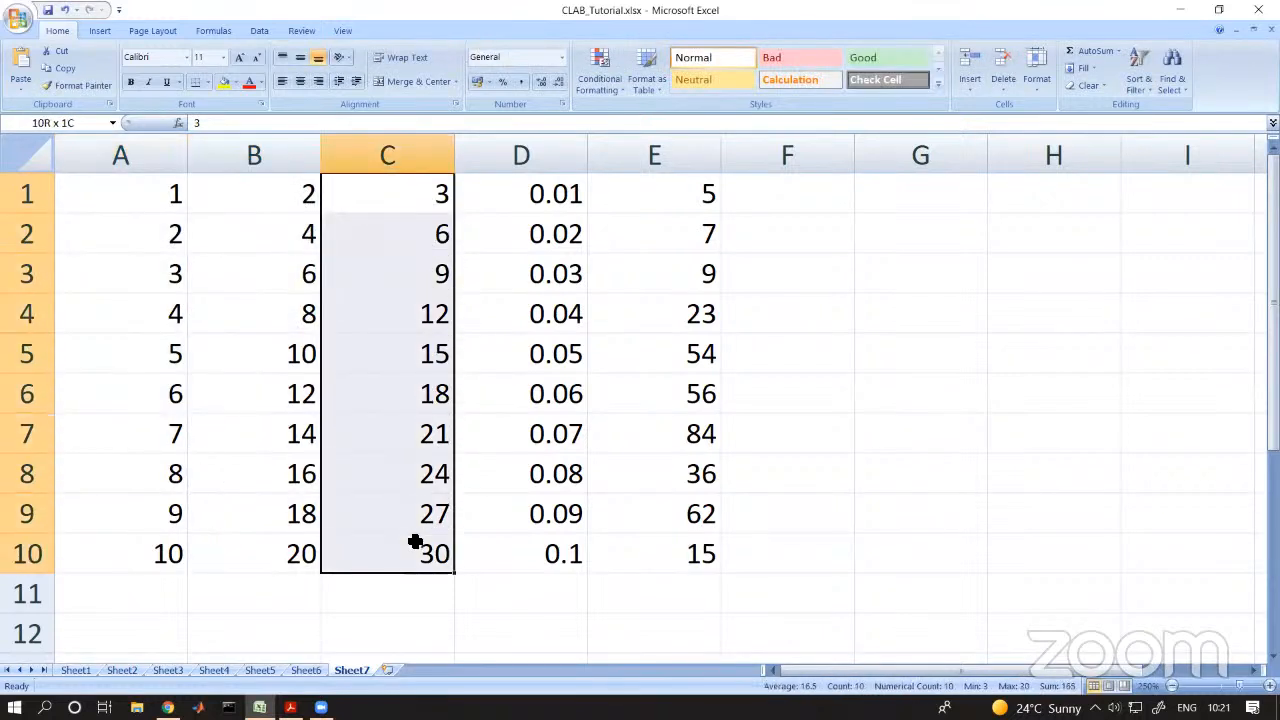
click(415, 541)
drag(551, 191, 515, 555)
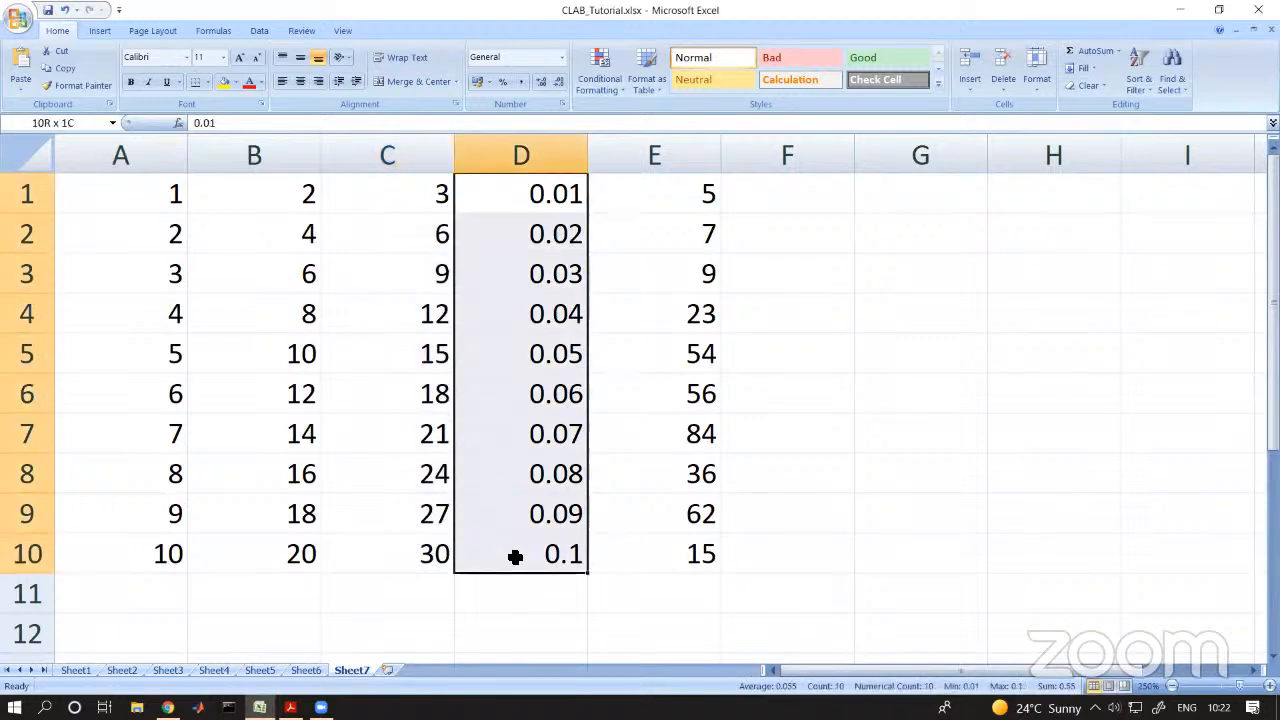
click(515, 557)
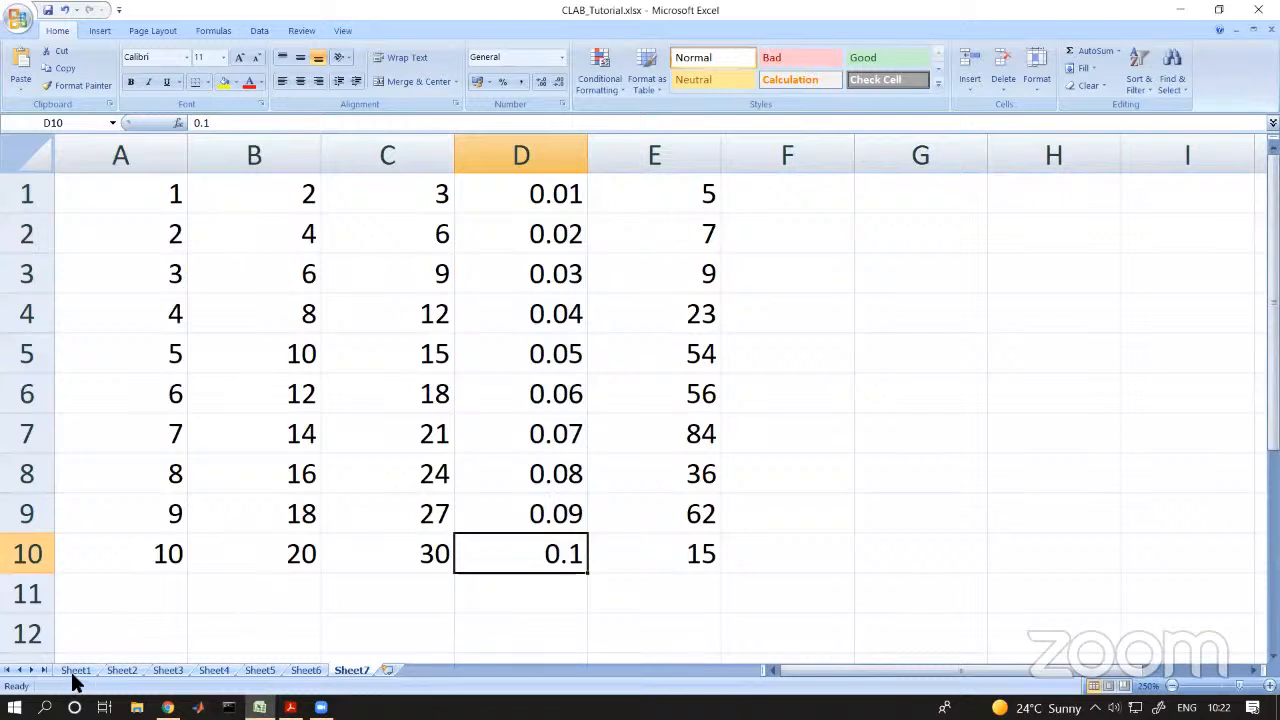
drag(151, 210, 134, 462)
- Select D1:D10 and view the available number formats without applying one
drag(562, 198, 531, 545)
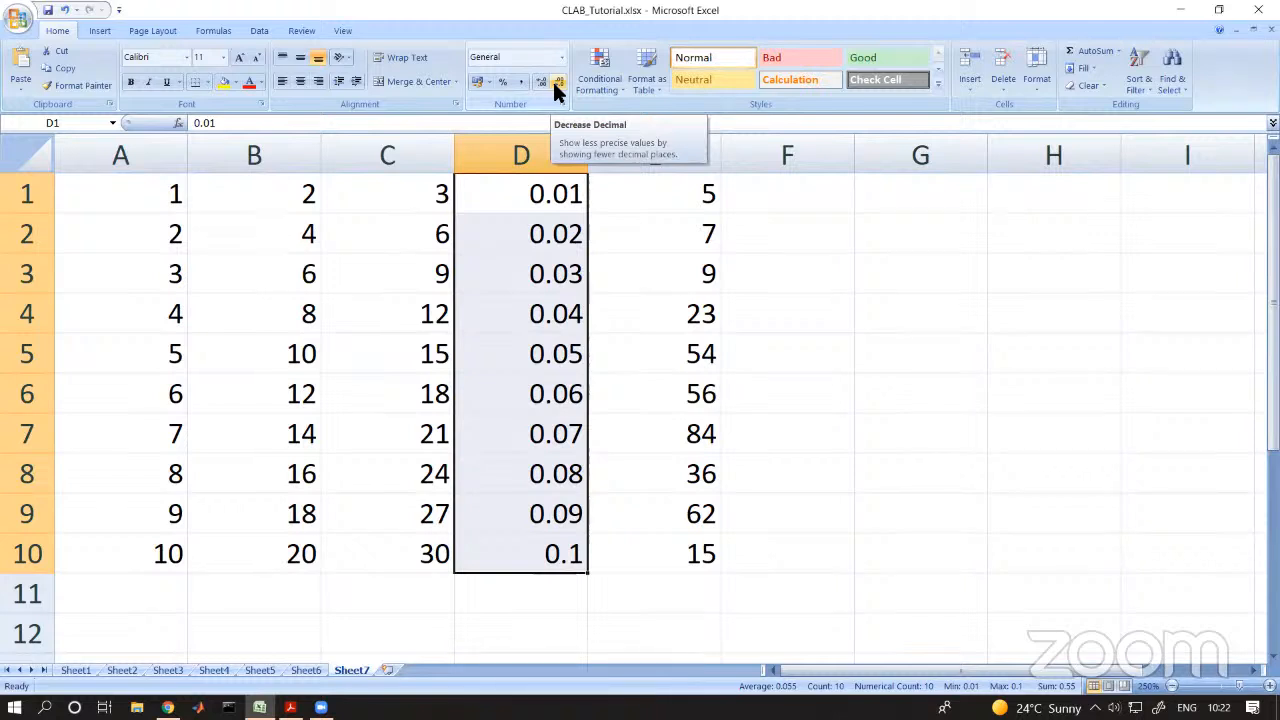
click(560, 60)
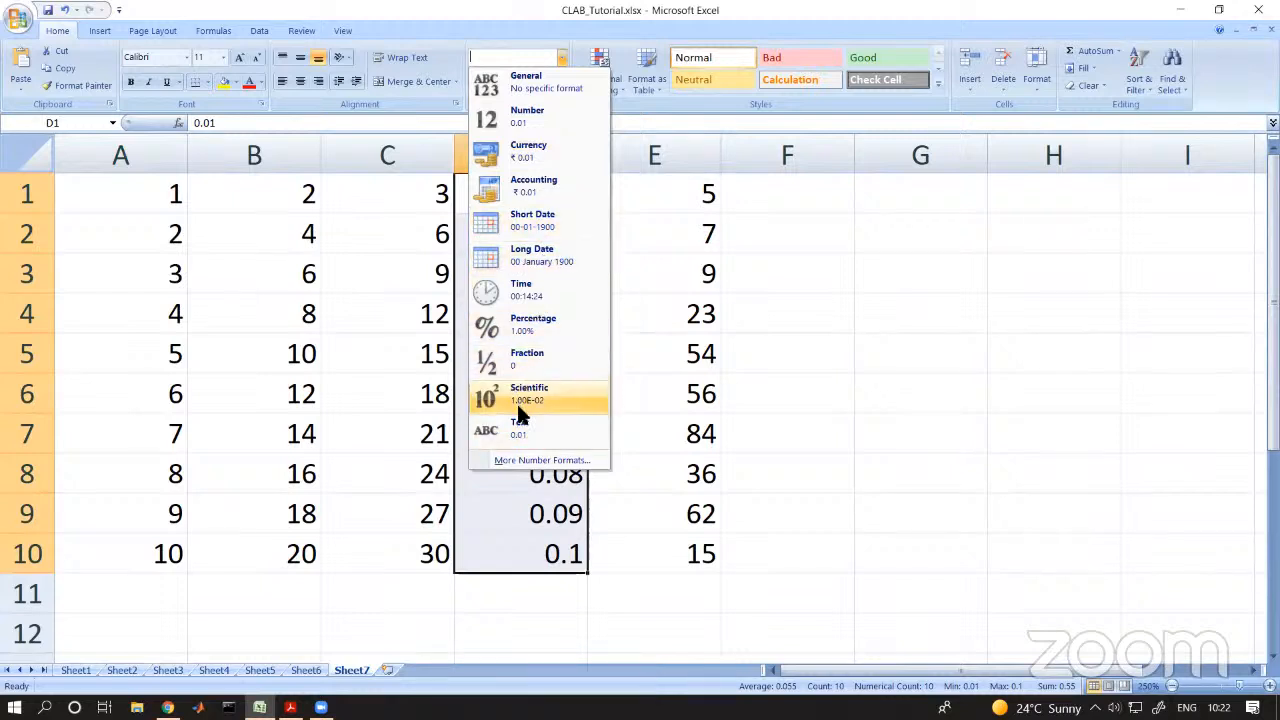
click(890, 521)
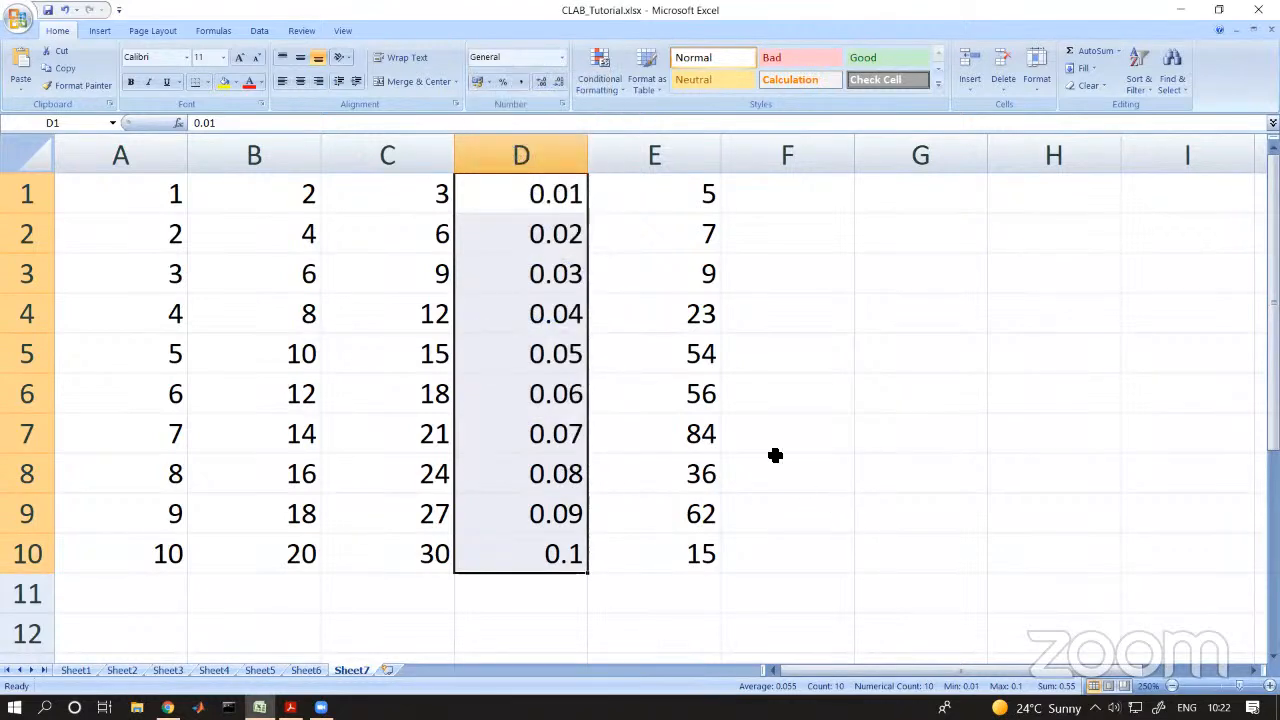
click(793, 334)
- Show the values in D1:D10 with three decimal places, and reduce them to two
drag(575, 195, 555, 558)
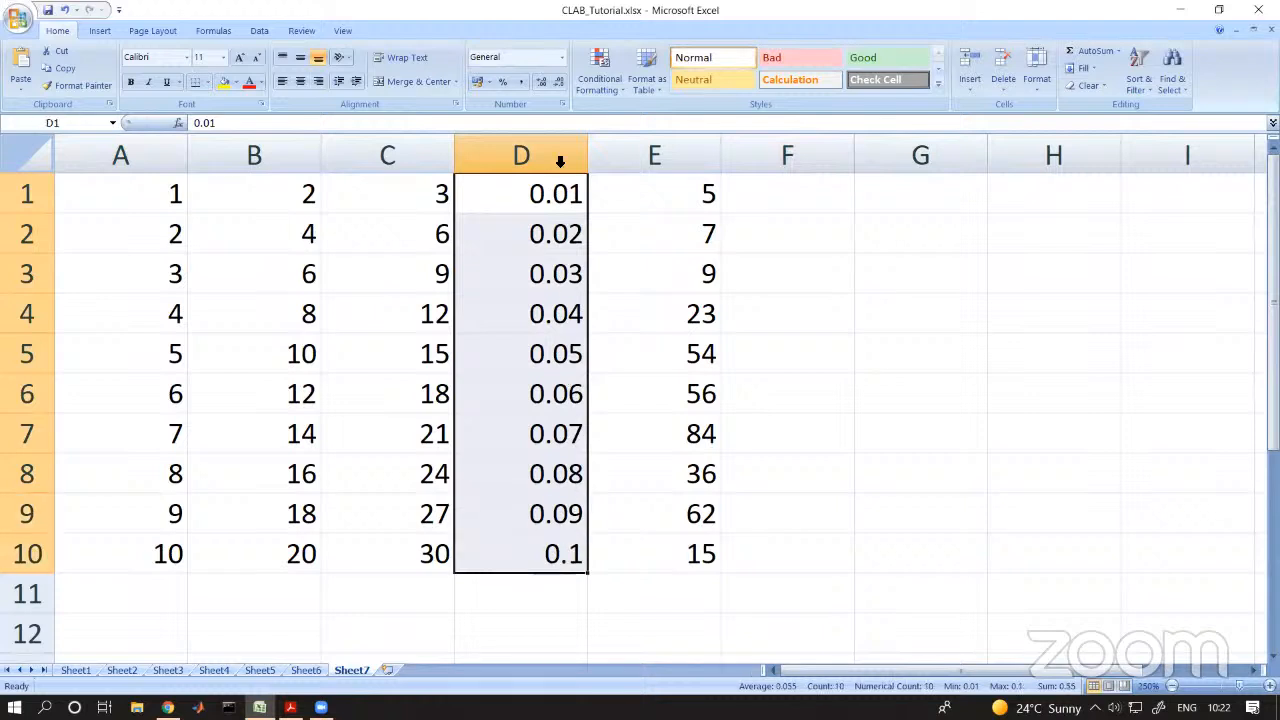
click(538, 80)
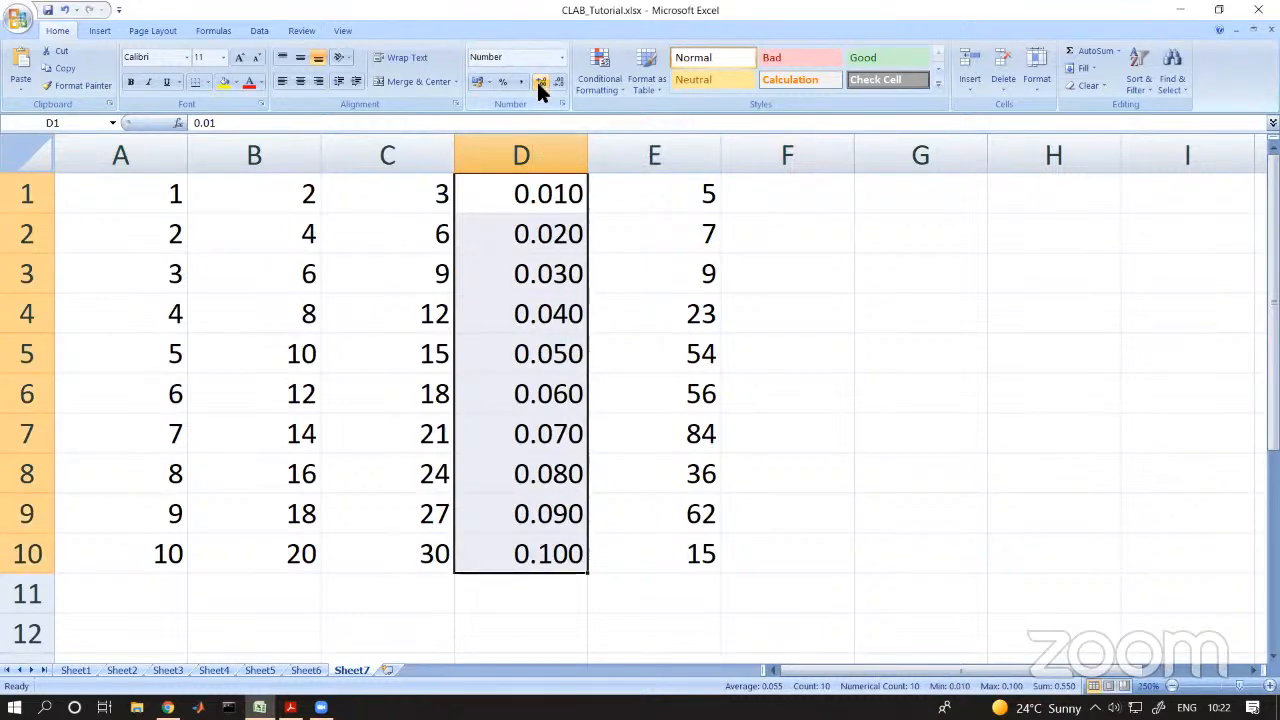
click(558, 79)
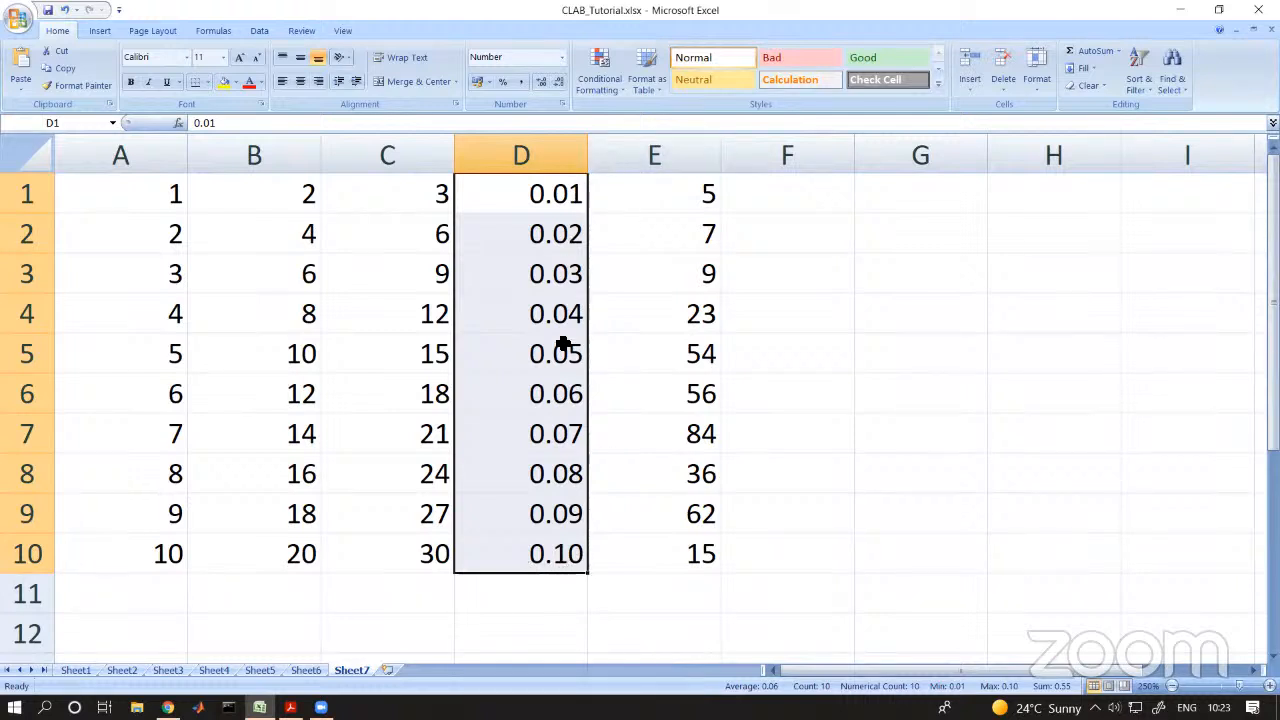
- Increase the decimals shown in D1:D10 to six places, and decrease them stepwise back to two
click(542, 80)
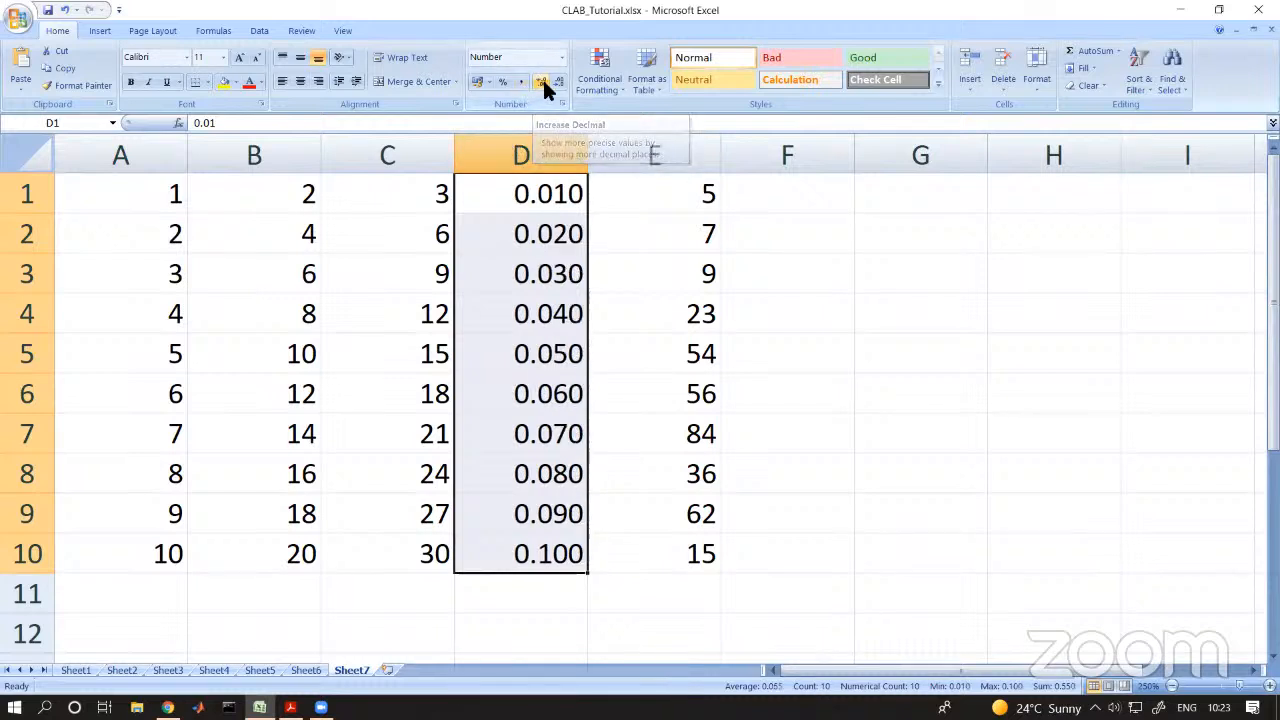
click(542, 80)
click(542, 80)
click(542, 82)
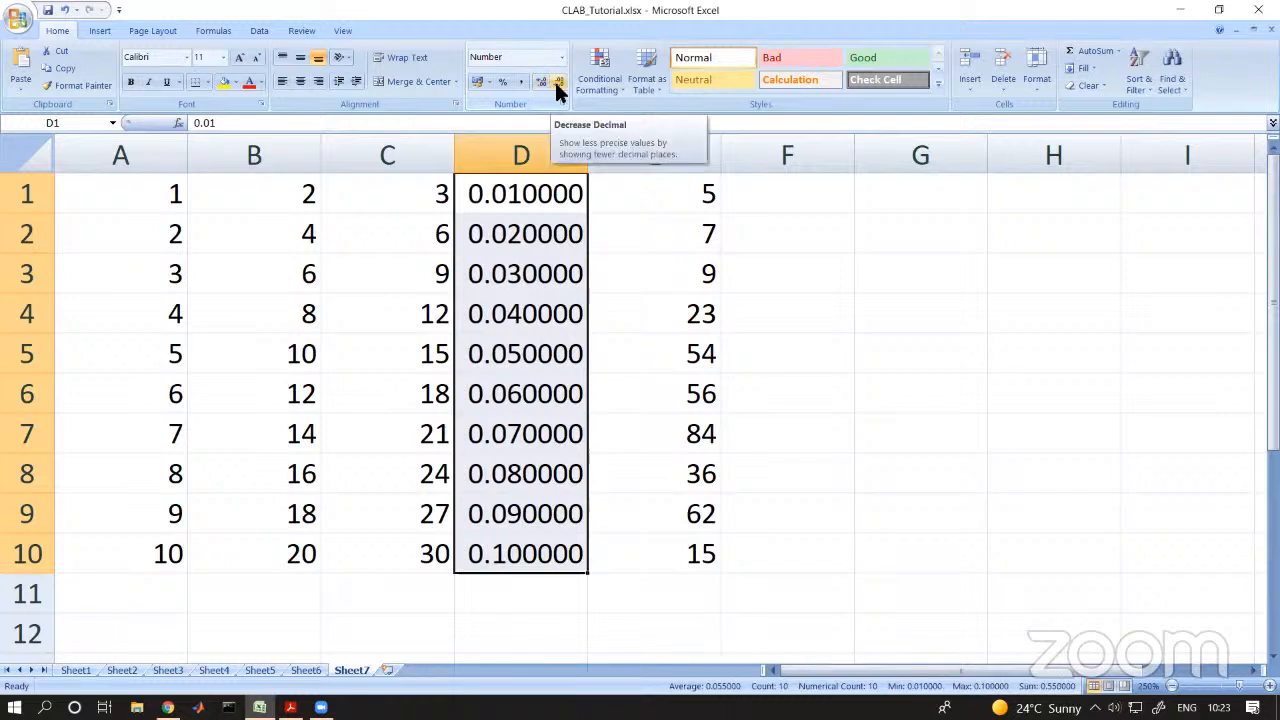
click(556, 83)
click(556, 83)
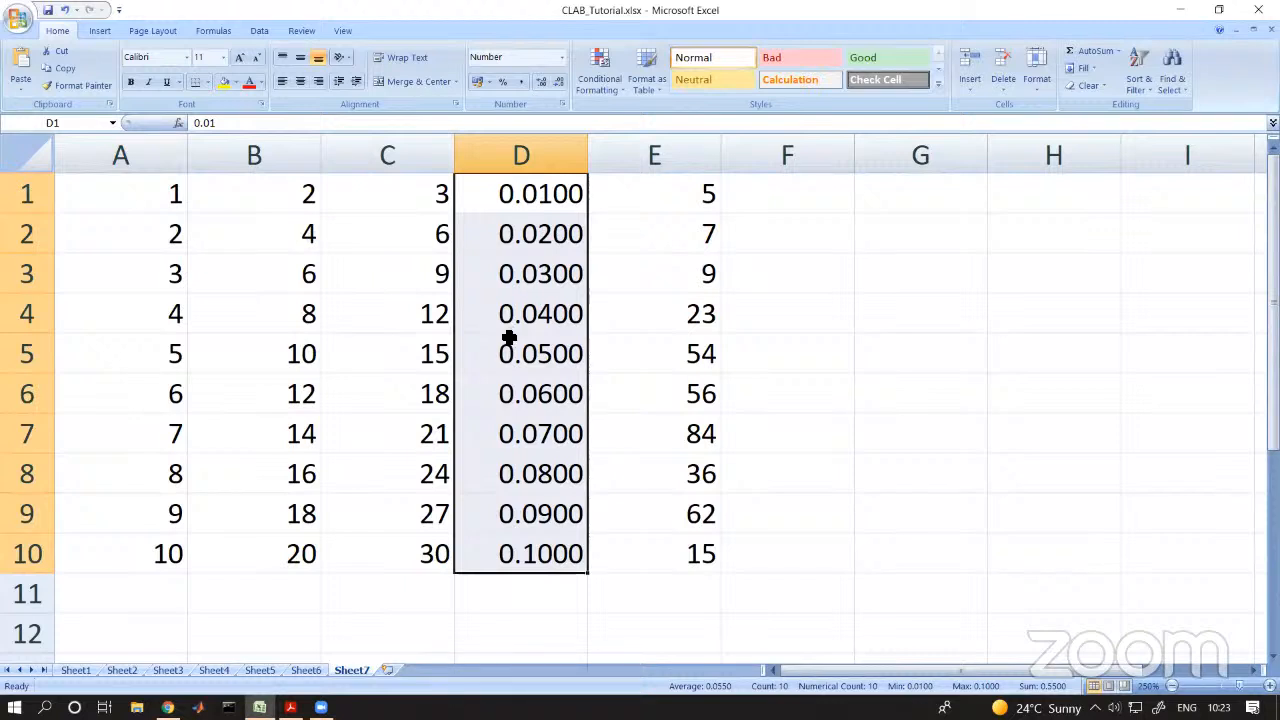
click(558, 80)
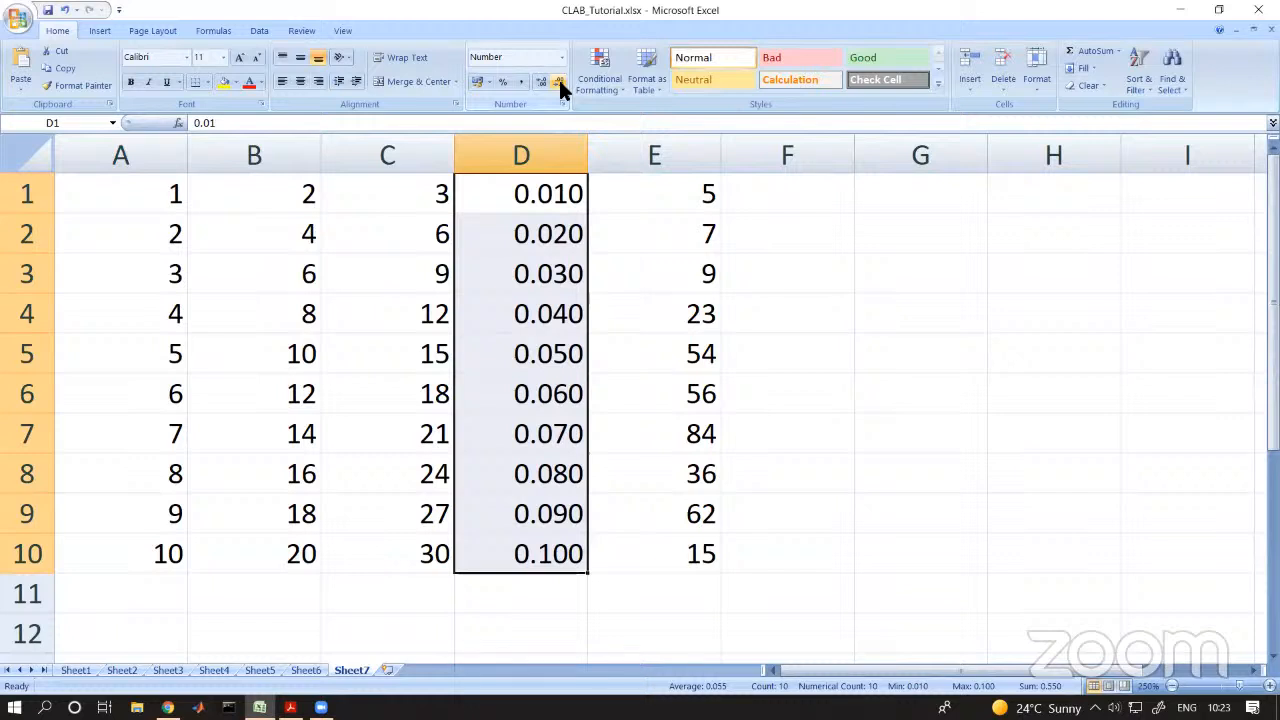
click(558, 80)
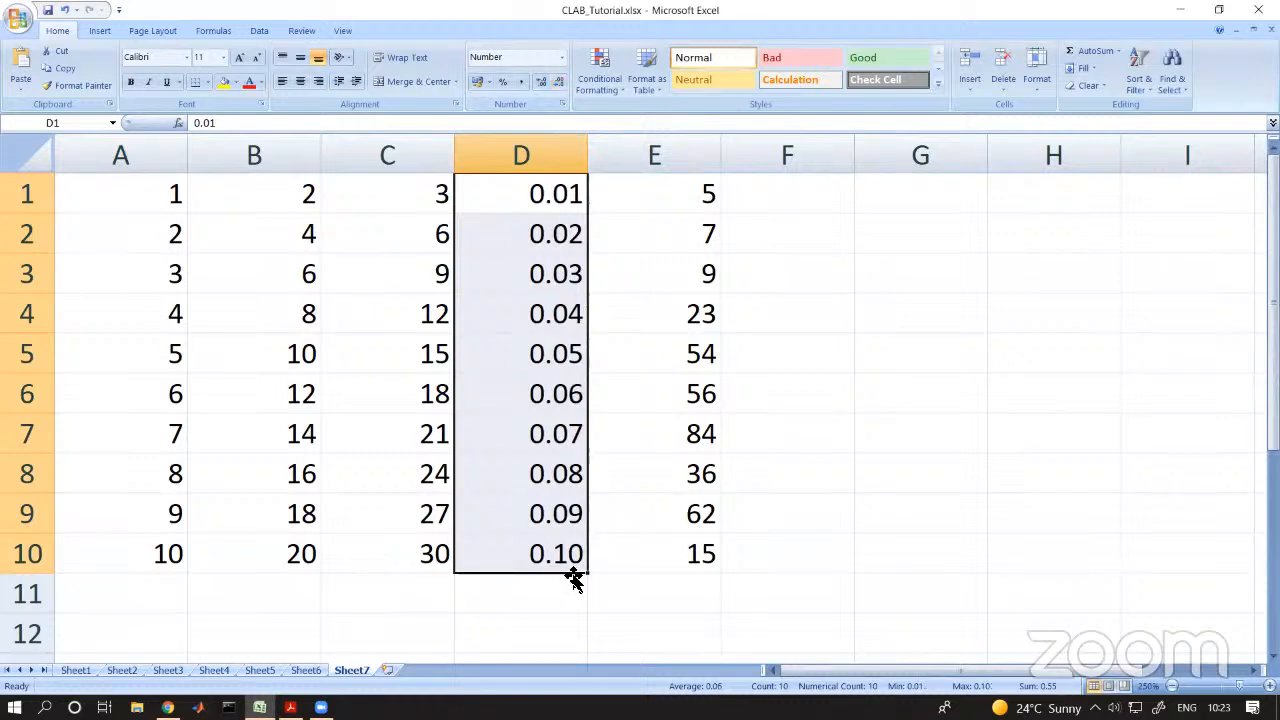
- Reduce the decimals shown in D1:D10 to one place and restore two places, twice in a row
click(558, 82)
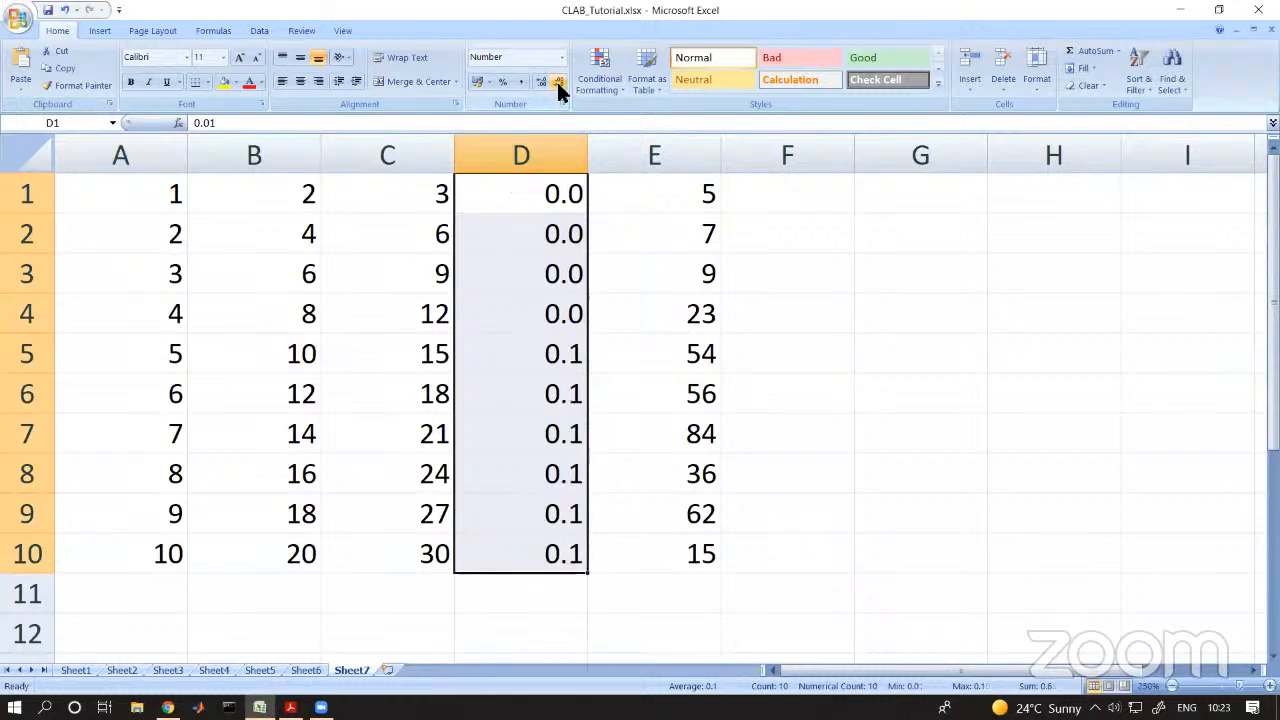
click(542, 81)
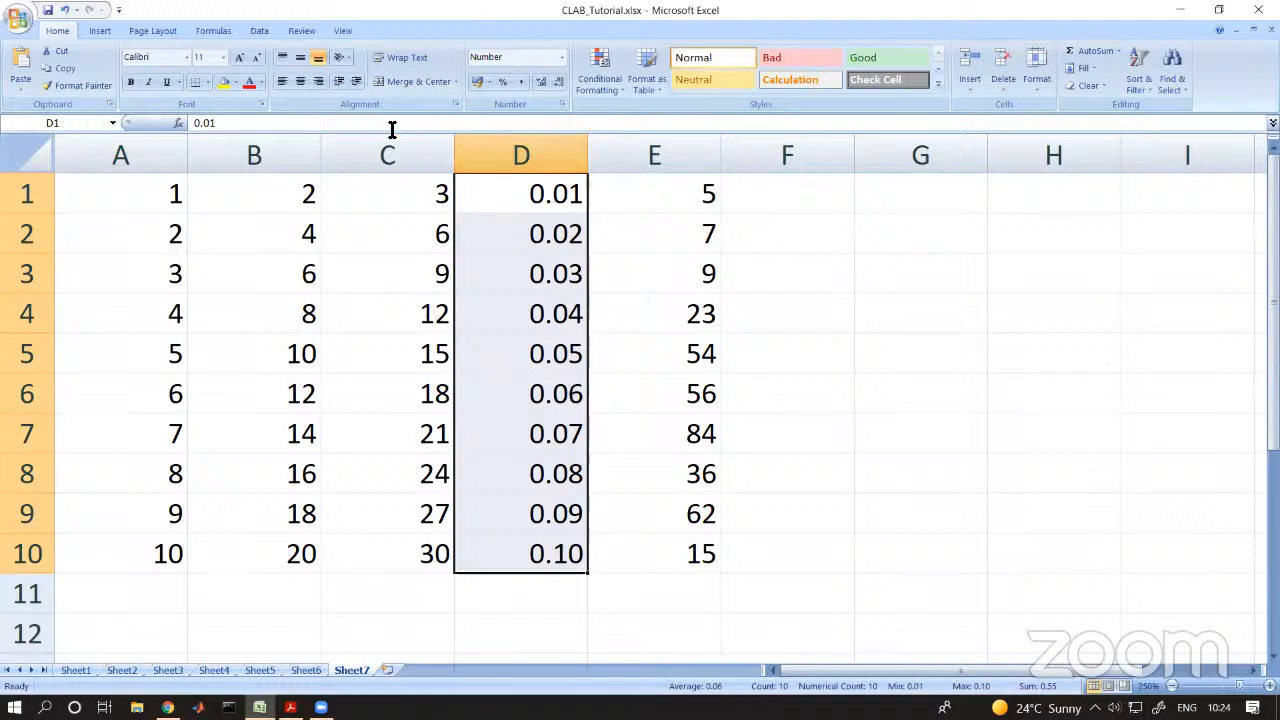
click(557, 81)
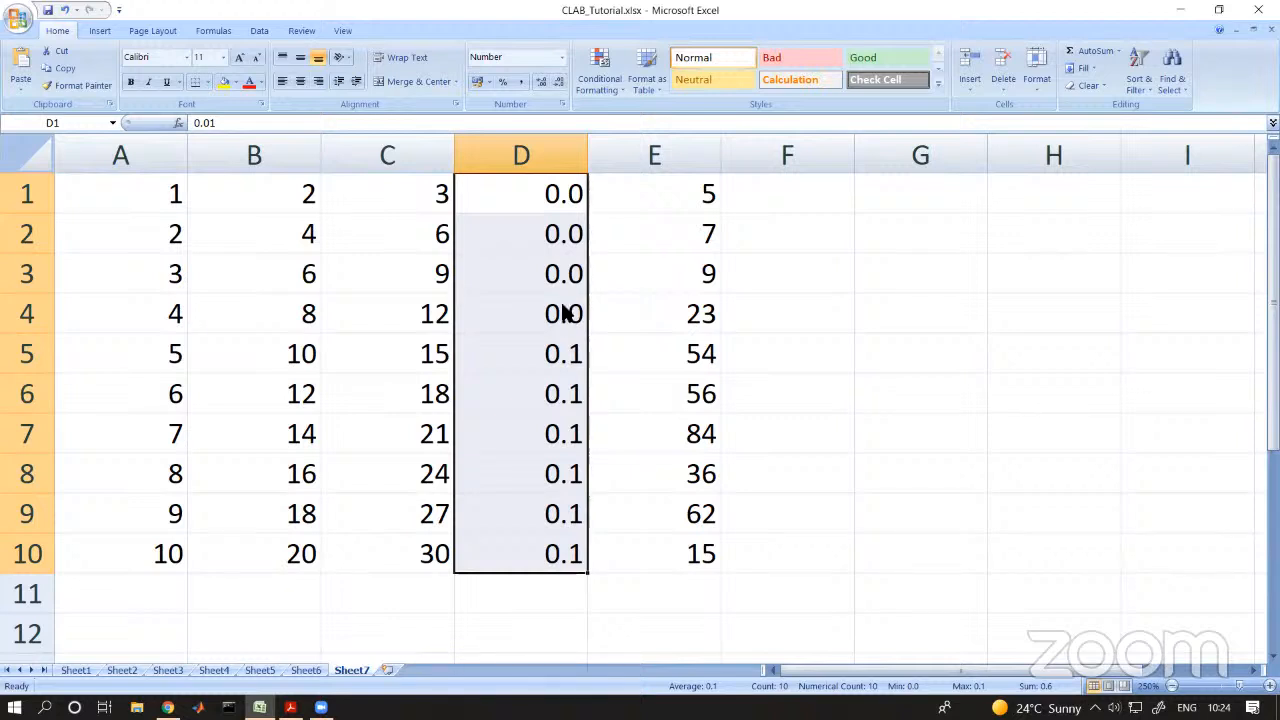
key(ctrl+z)
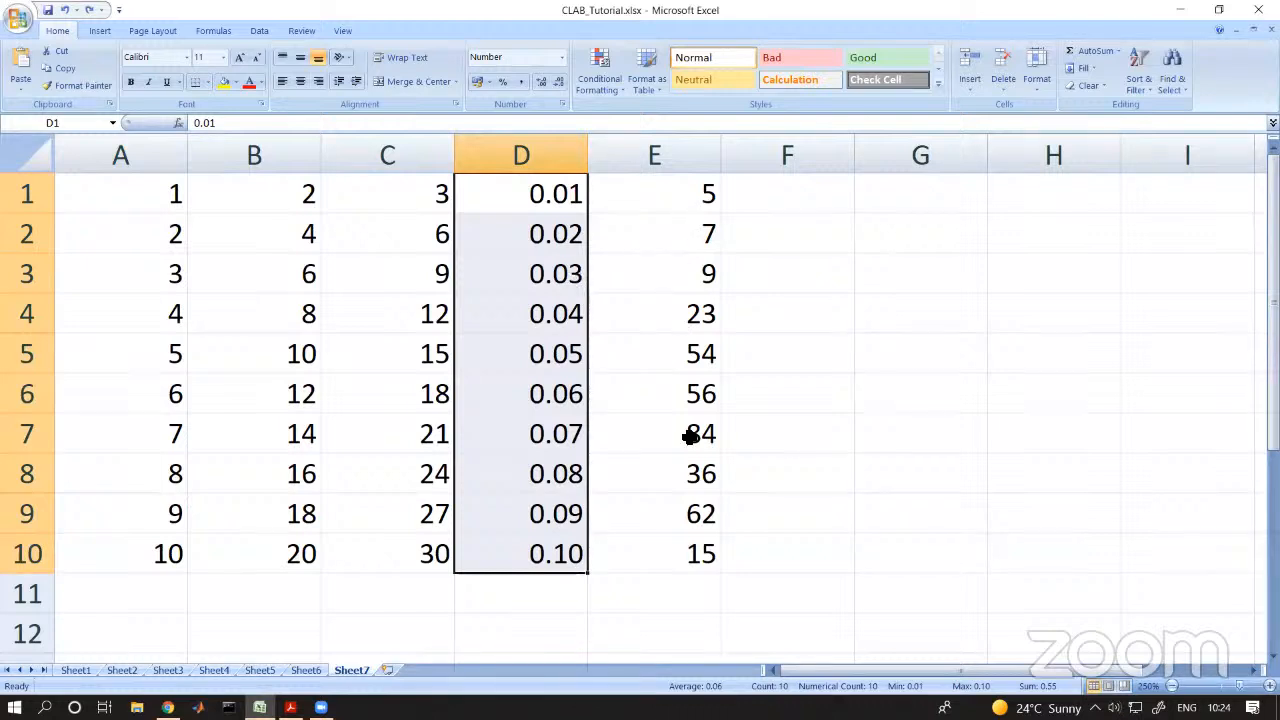
- Open Sheet1 and examine its number-format table, selecting the series in A2:A21 and checking how far the rows extend
click(75, 670)
click(250, 450)
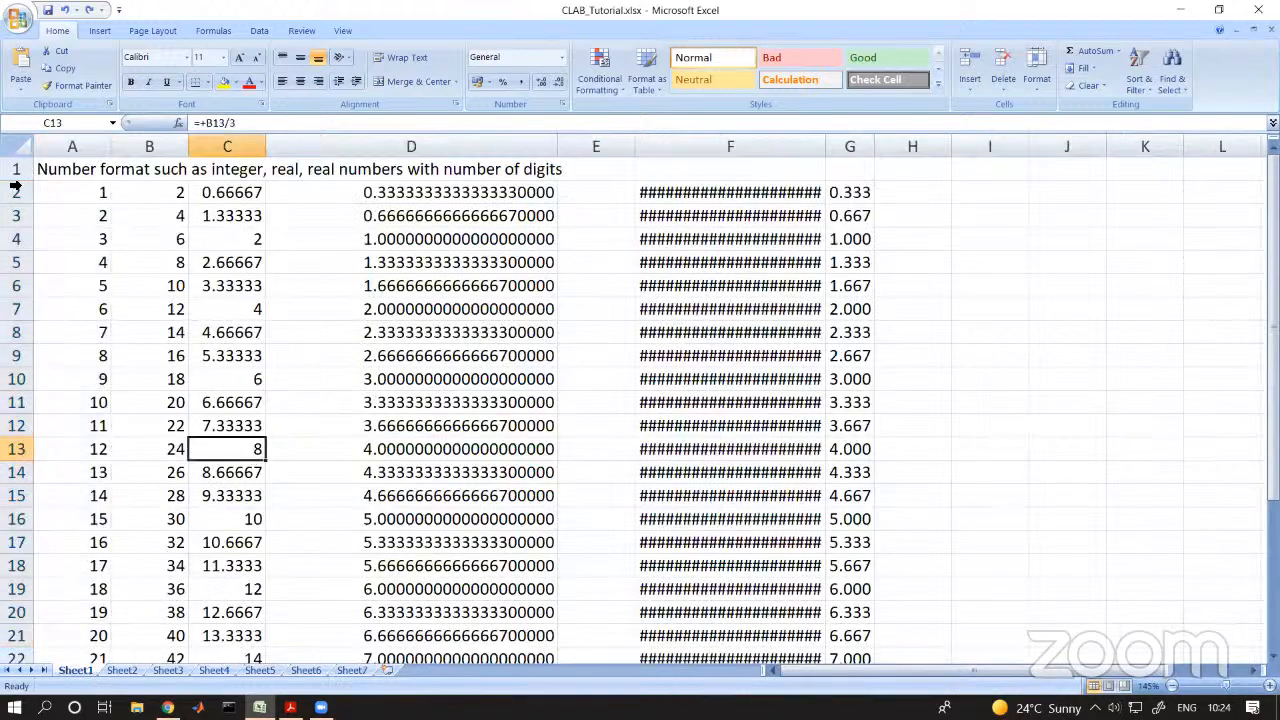
drag(80, 200, 36, 626)
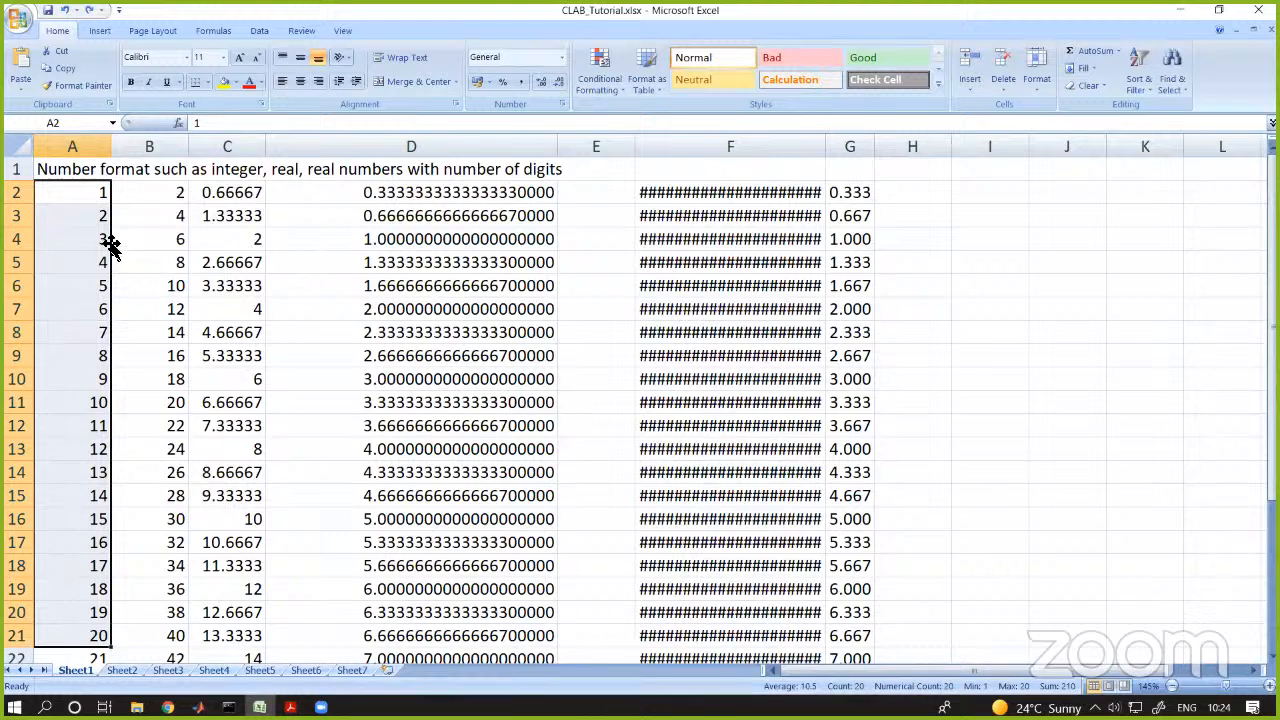
scroll(220, 523, down, 4)
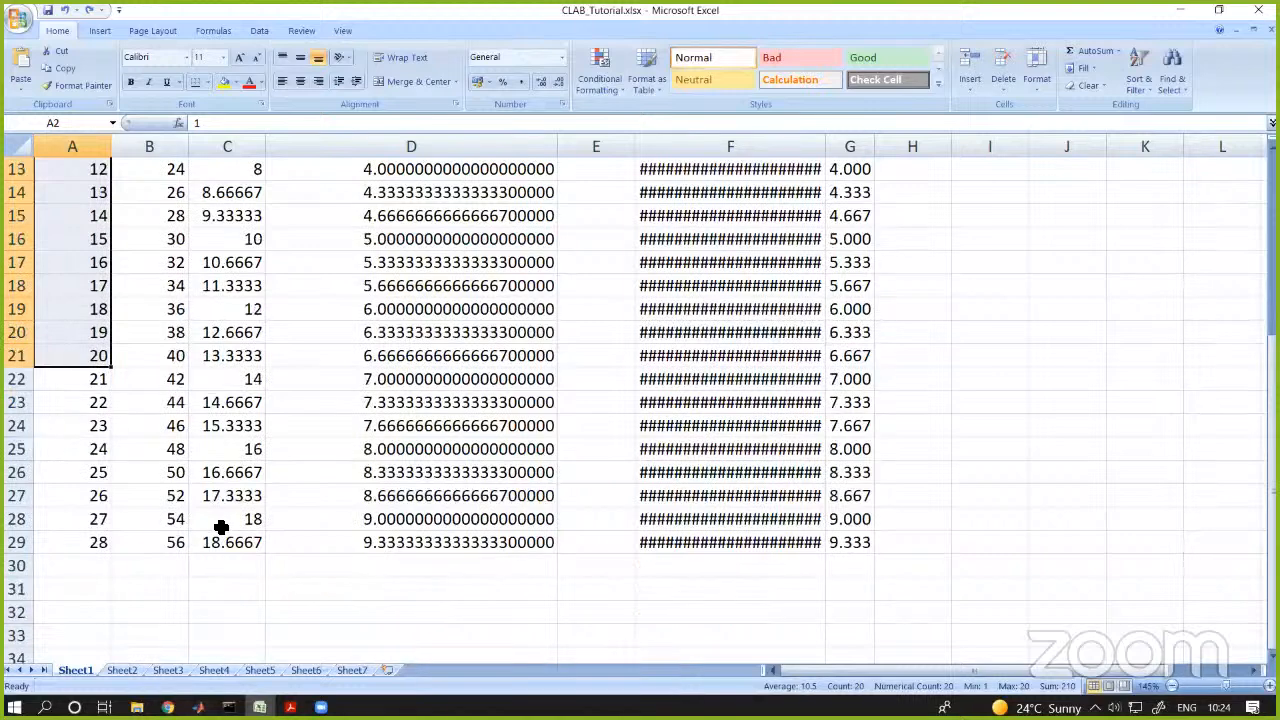
scroll(221, 527, up, 4)
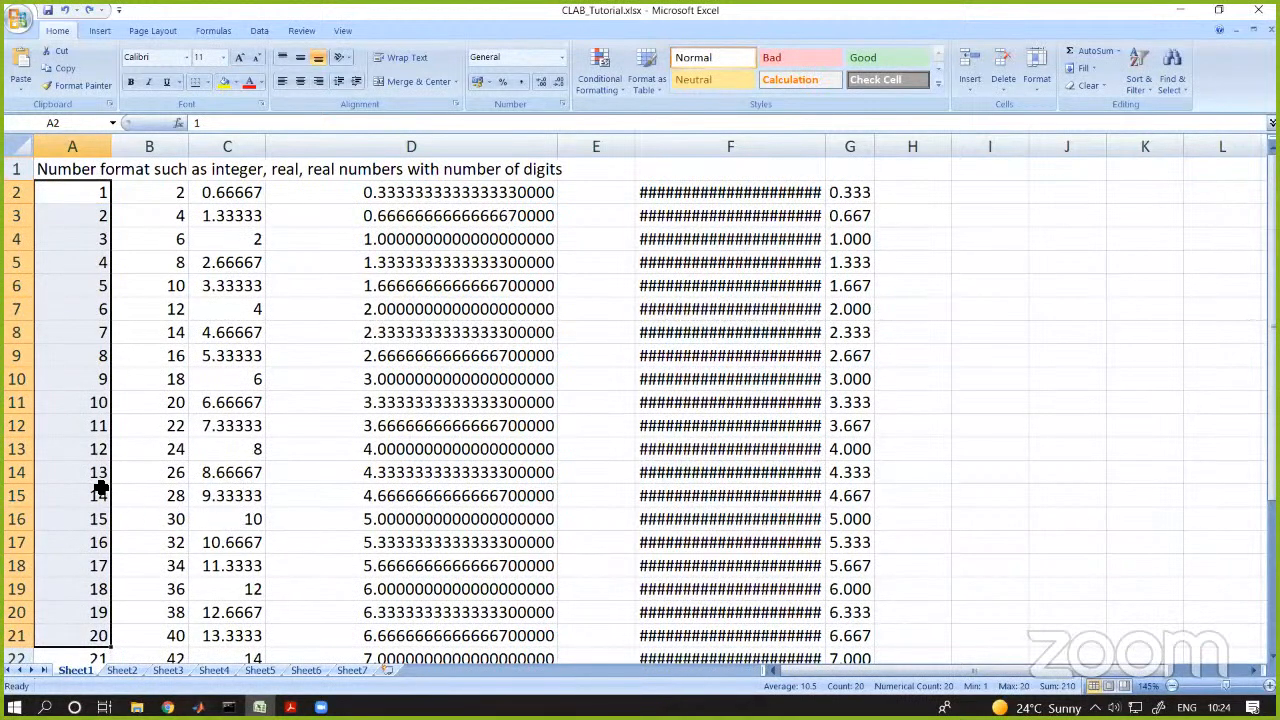
click(86, 430)
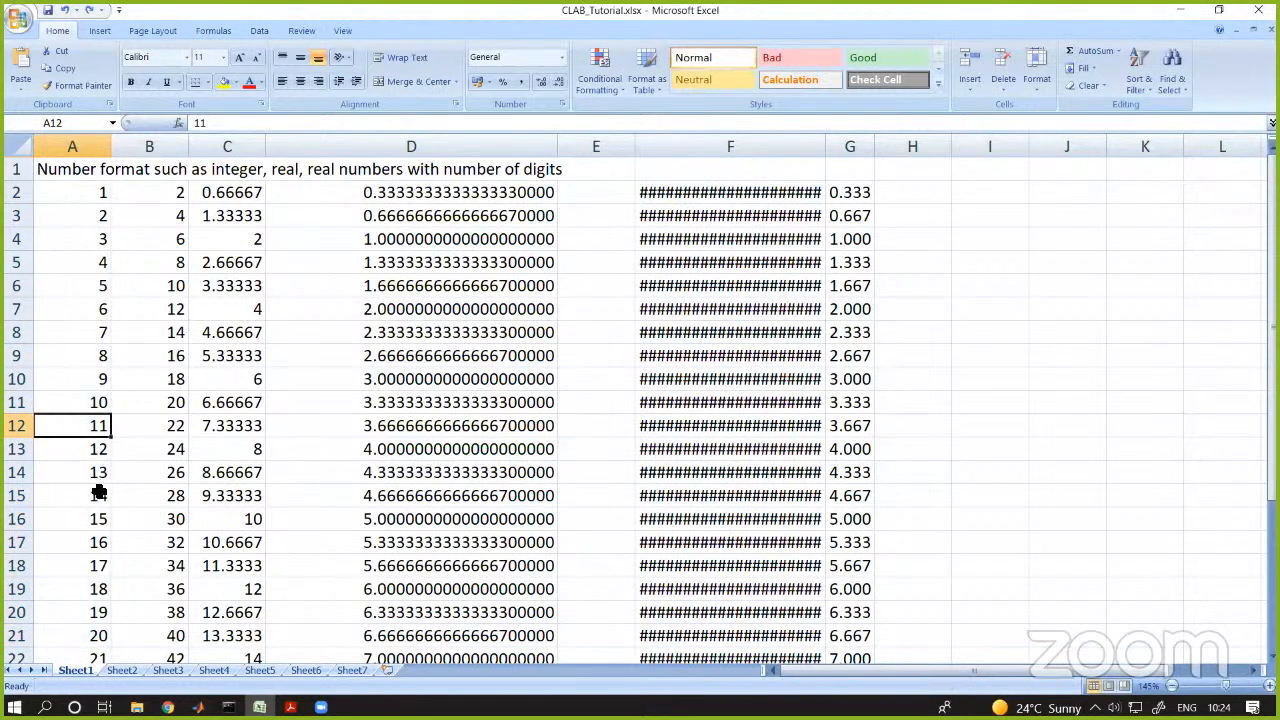
- Clear the contents of A22:H30 so that the series in column A ends at 20
click(71, 651)
scroll(103, 537, down, 4)
drag(57, 371, 889, 567)
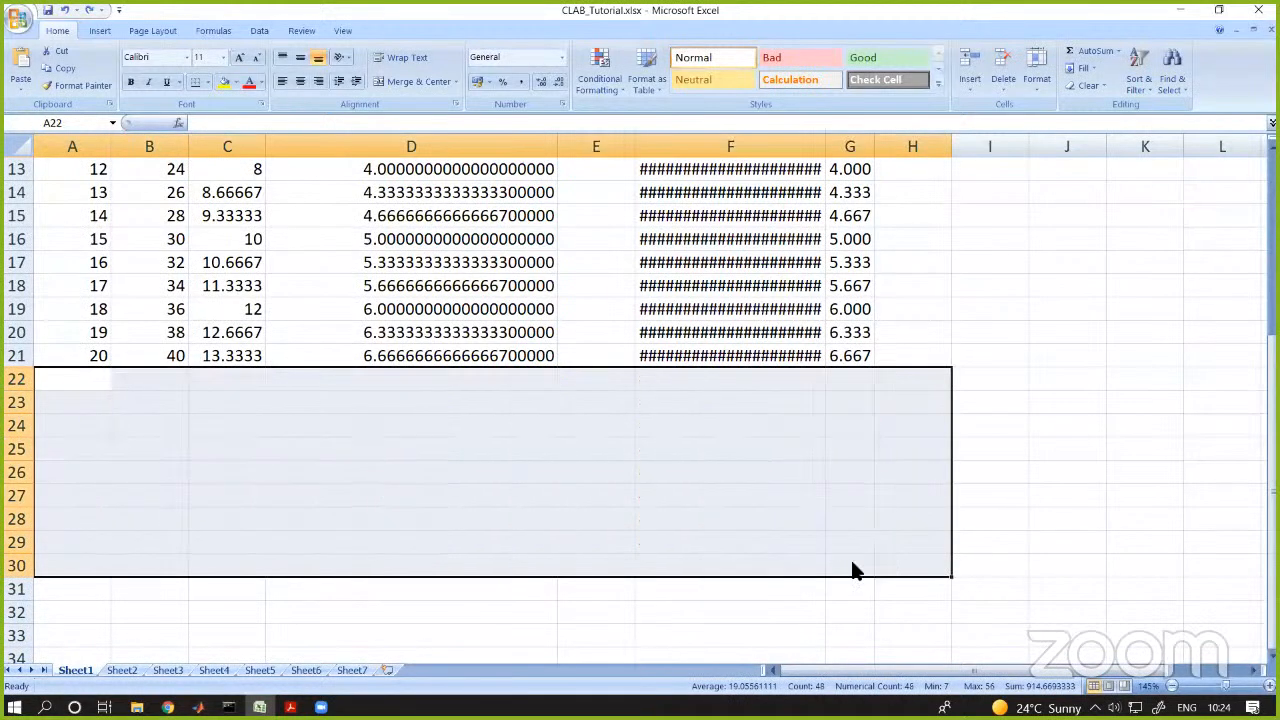
key(Delete)
click(443, 408)
scroll(437, 403, up, 4)
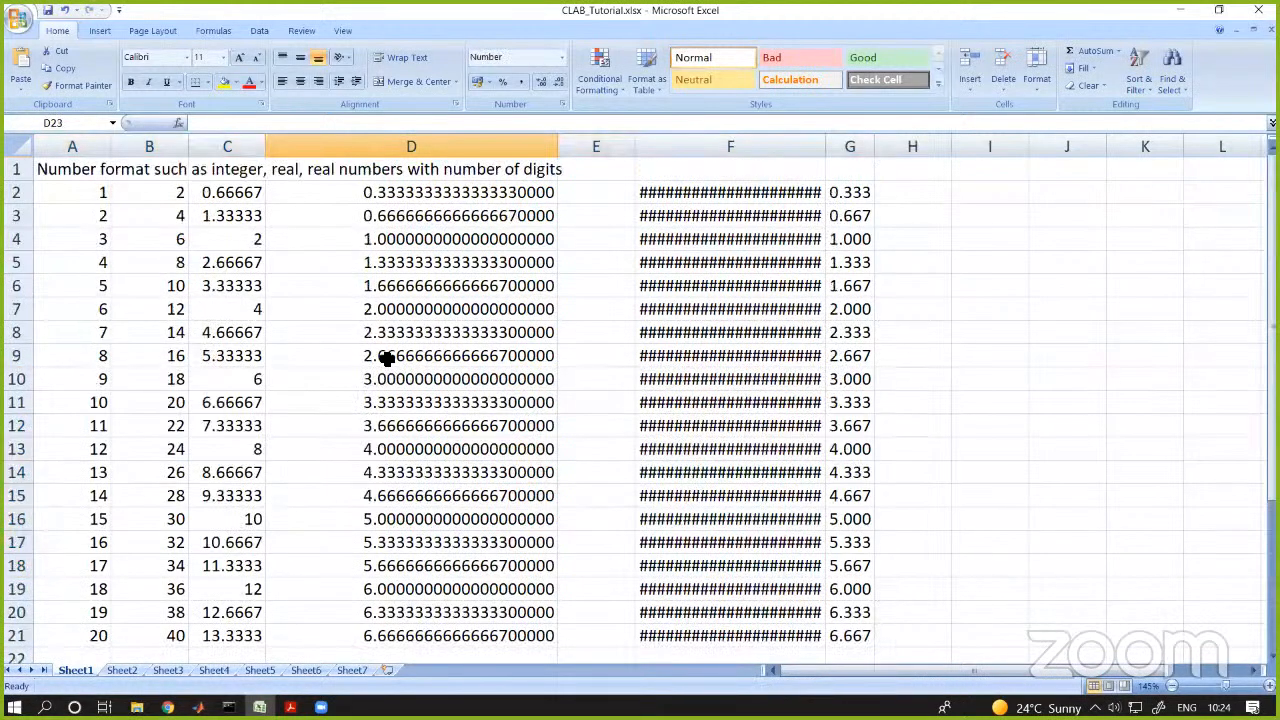
- Clear the calculated values in C2:G21, keeping only the series in columns A and B
click(245, 195)
drag(245, 195, 831, 543)
key(Delete)
scroll(835, 553, up, 2)
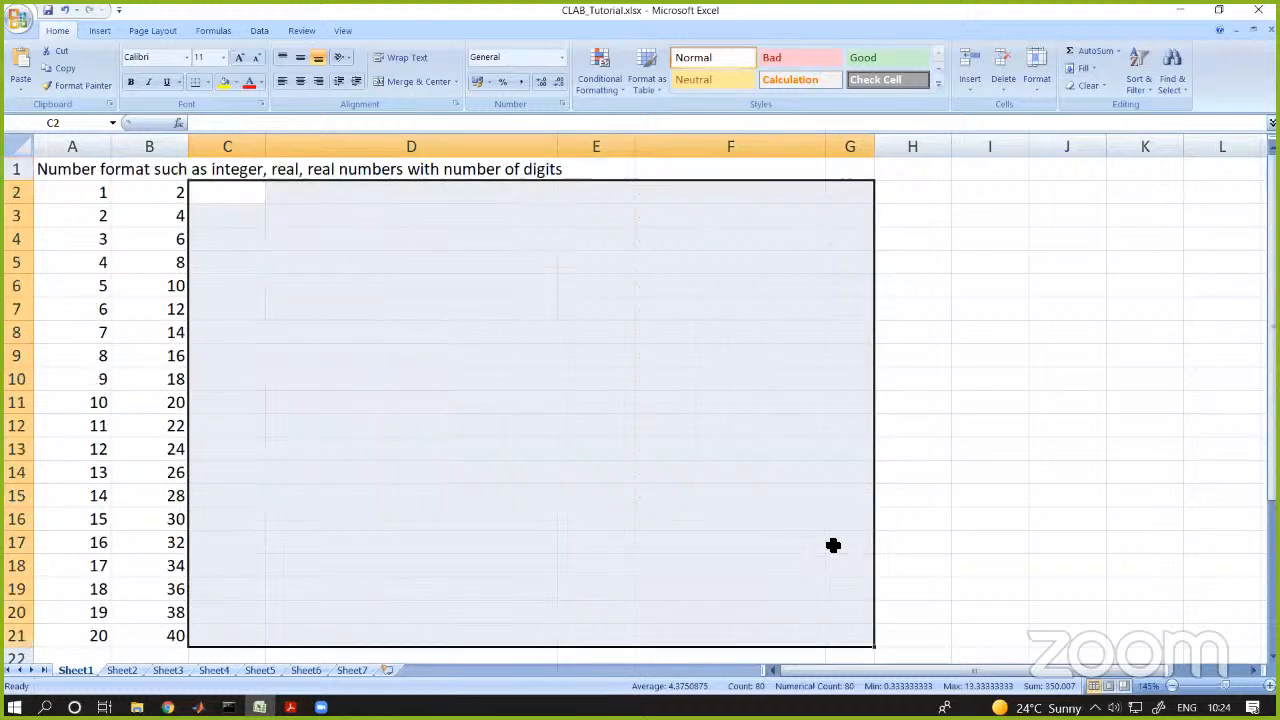
click(498, 473)
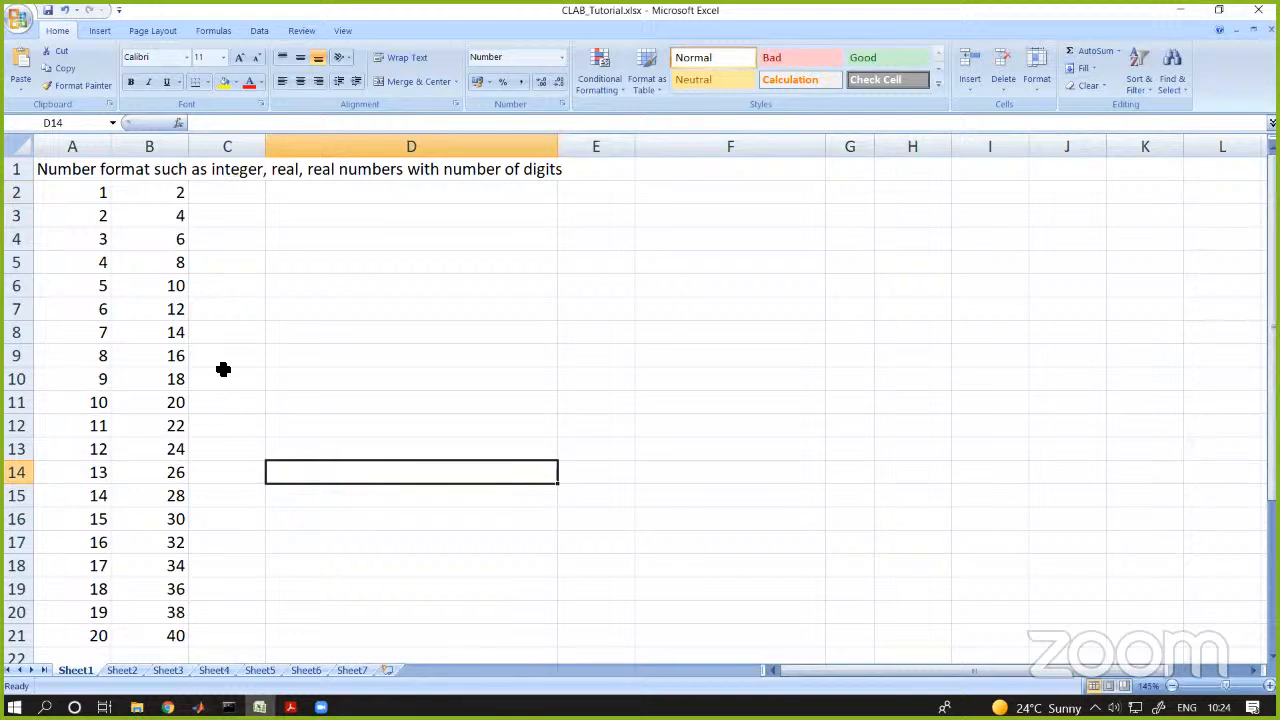
- Move the two number series in A2:B21 down one row to start in row 3, leaving row 2 free for headings
click(247, 201)
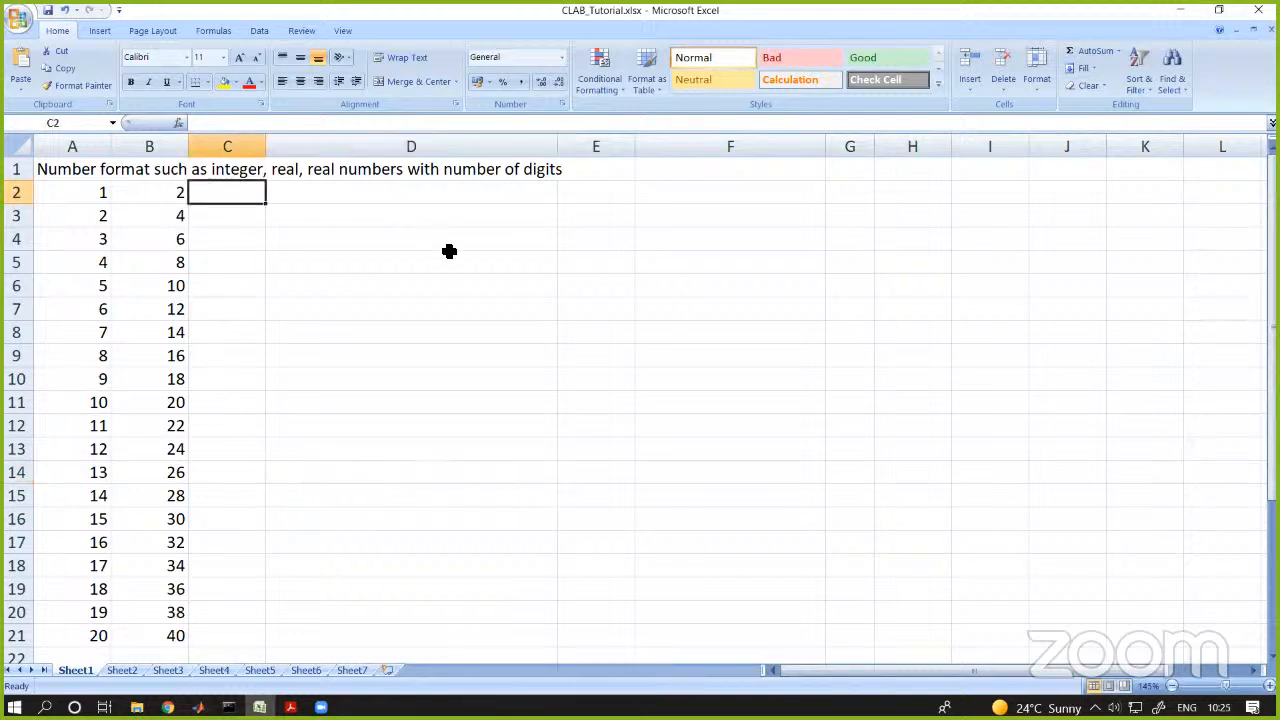
click(18, 201)
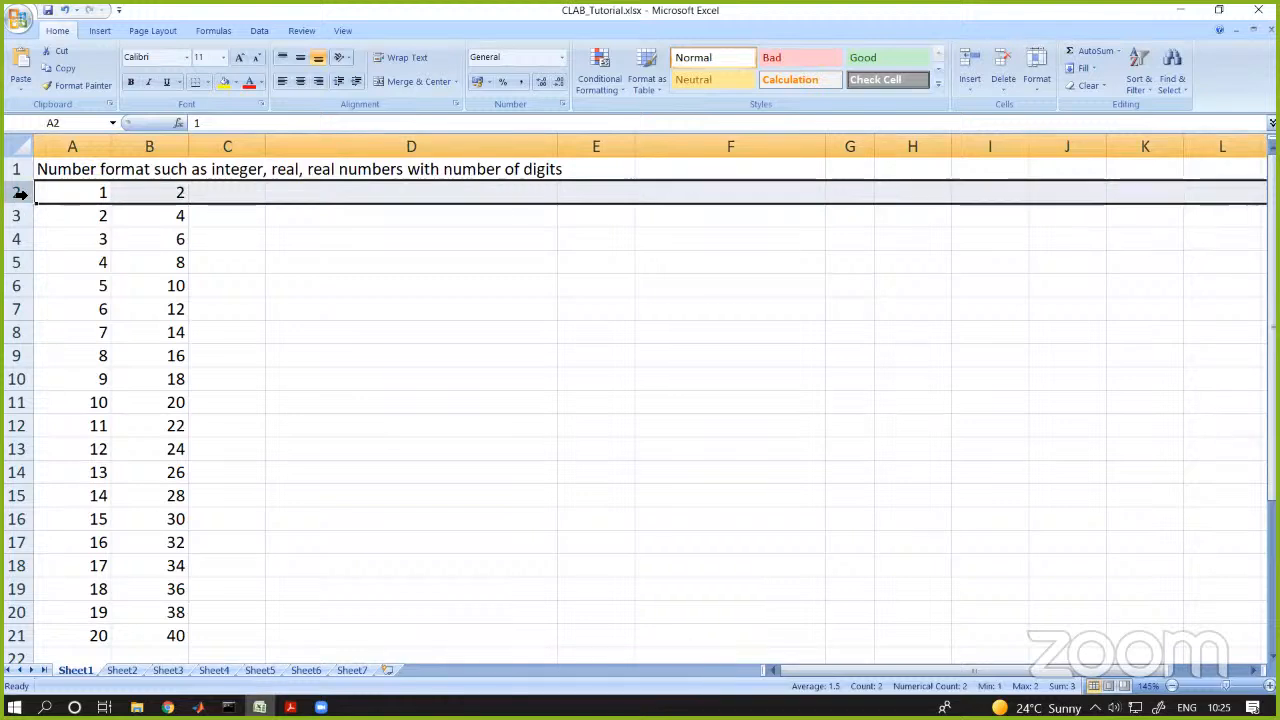
click(449, 372)
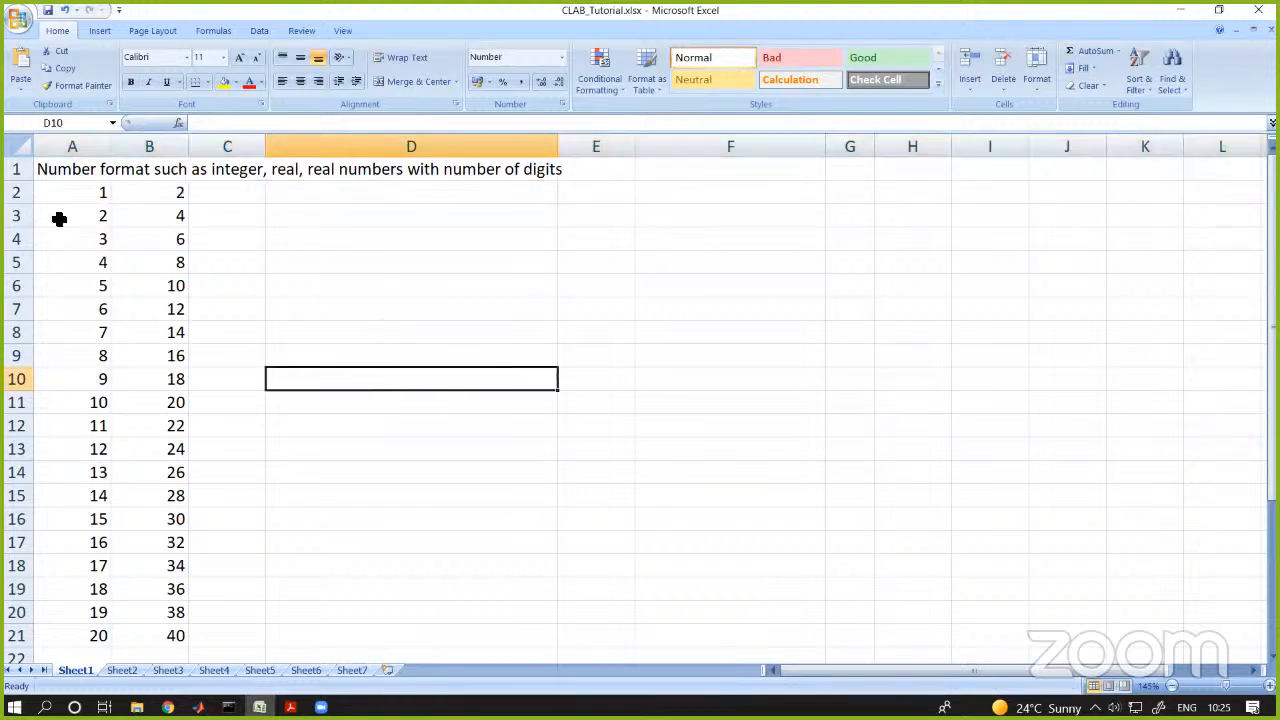
click(18, 193)
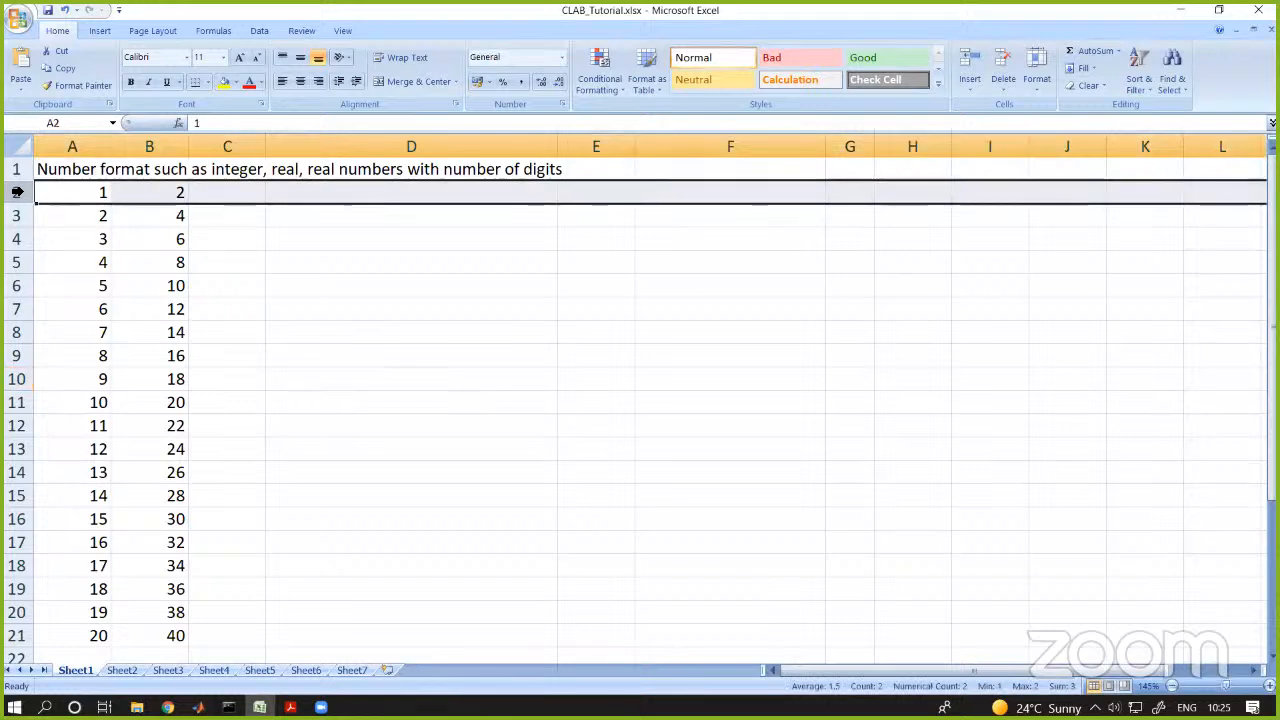
click(371, 325)
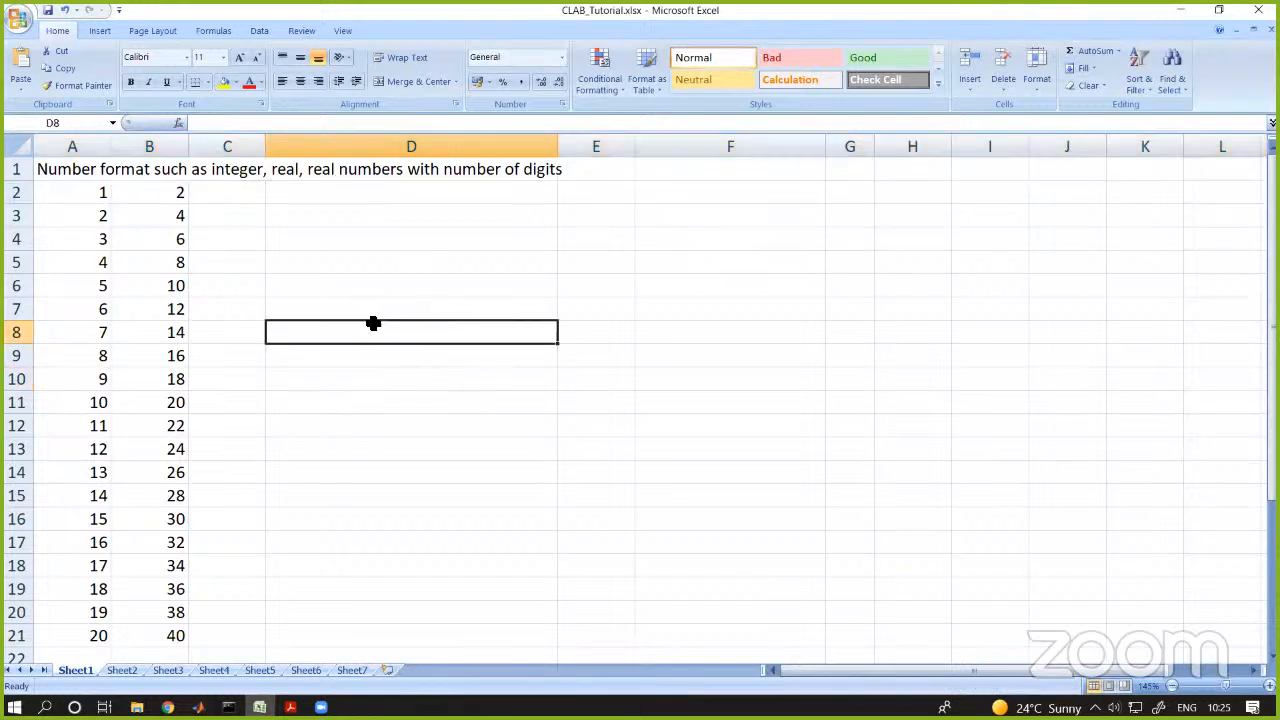
drag(40, 200, 169, 631)
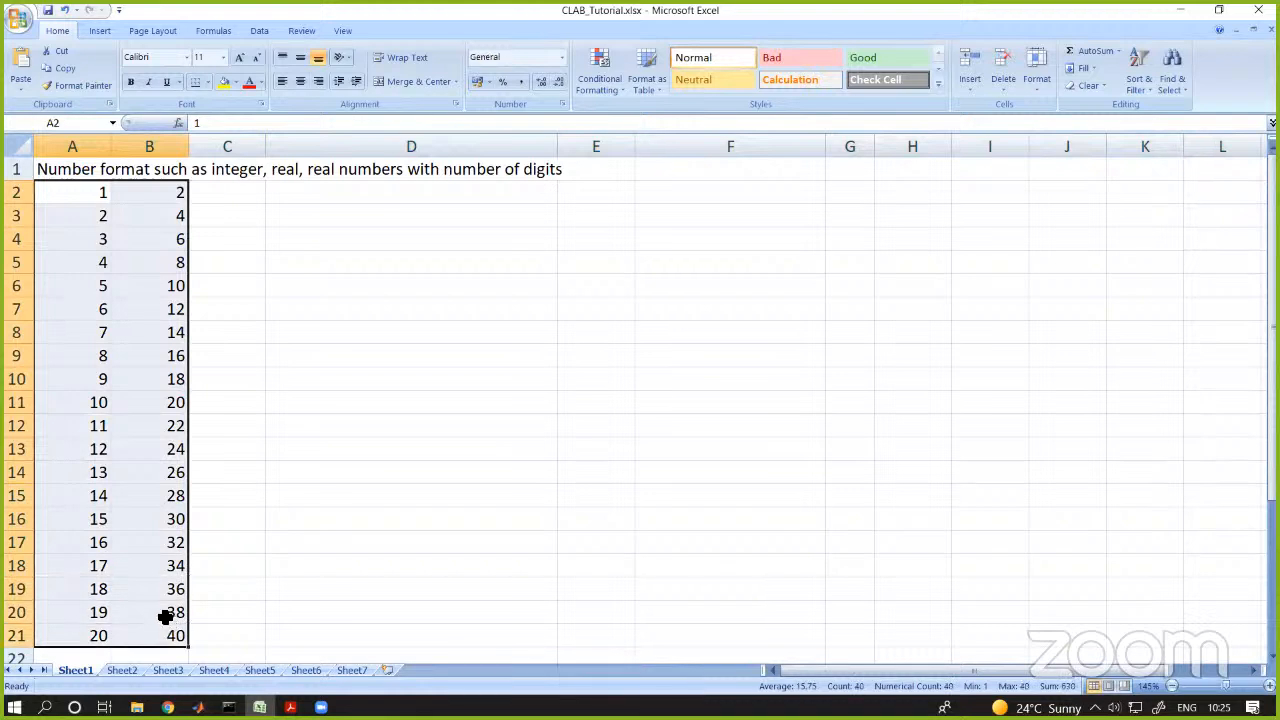
drag(94, 192, 94, 216)
click(350, 286)
- Enter the heading A/3 in C2 and B/3 in D2
click(260, 197)
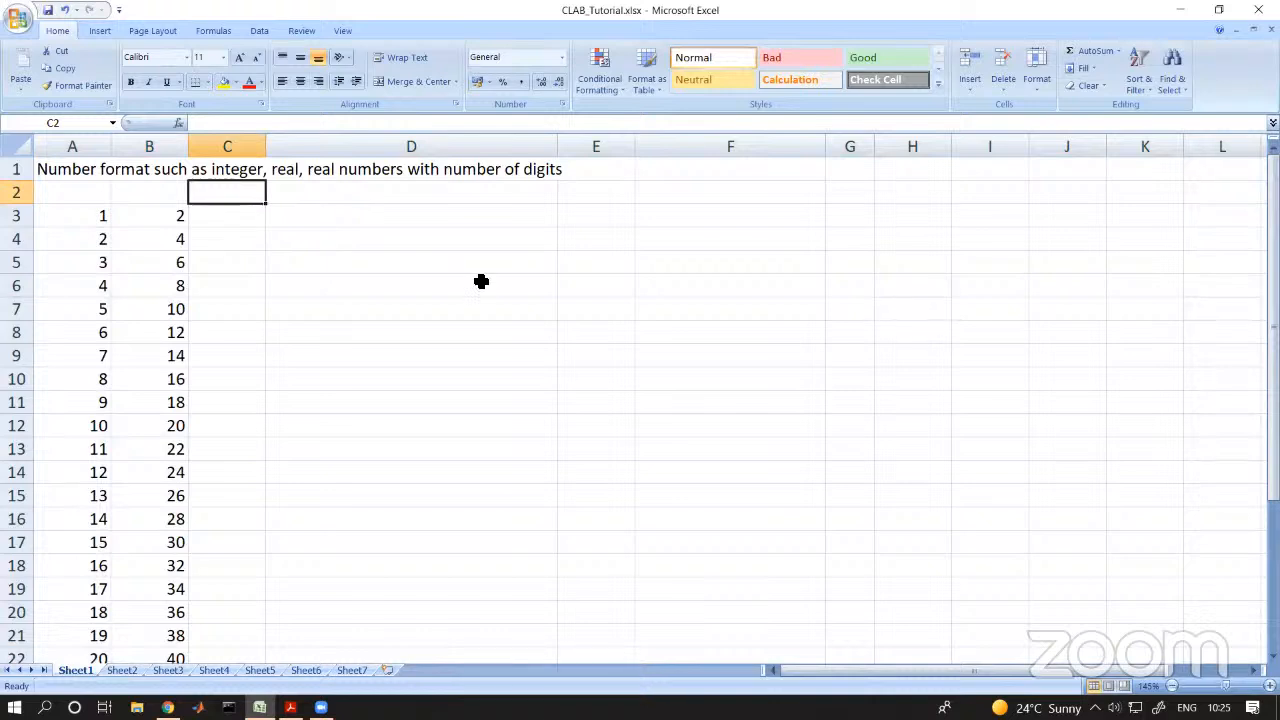
text(x/)
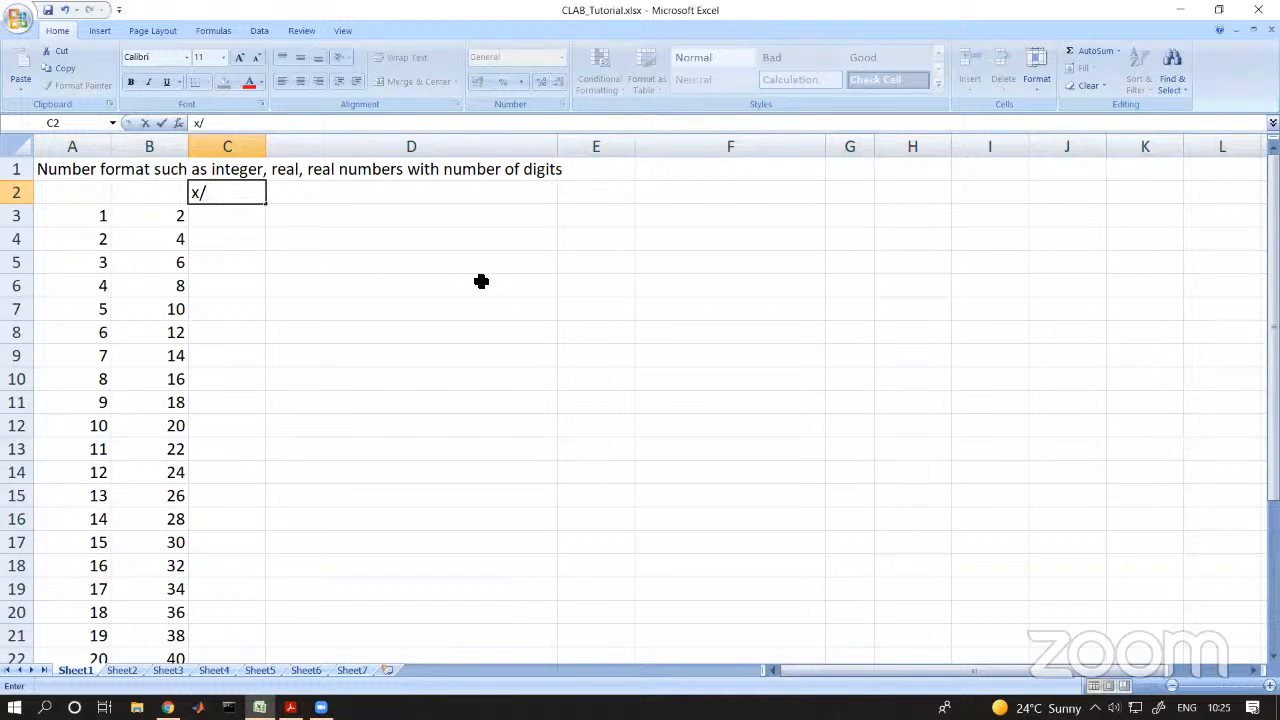
key(BackSpace)
key(BackSpace)
text(A/3)
key(Tab)
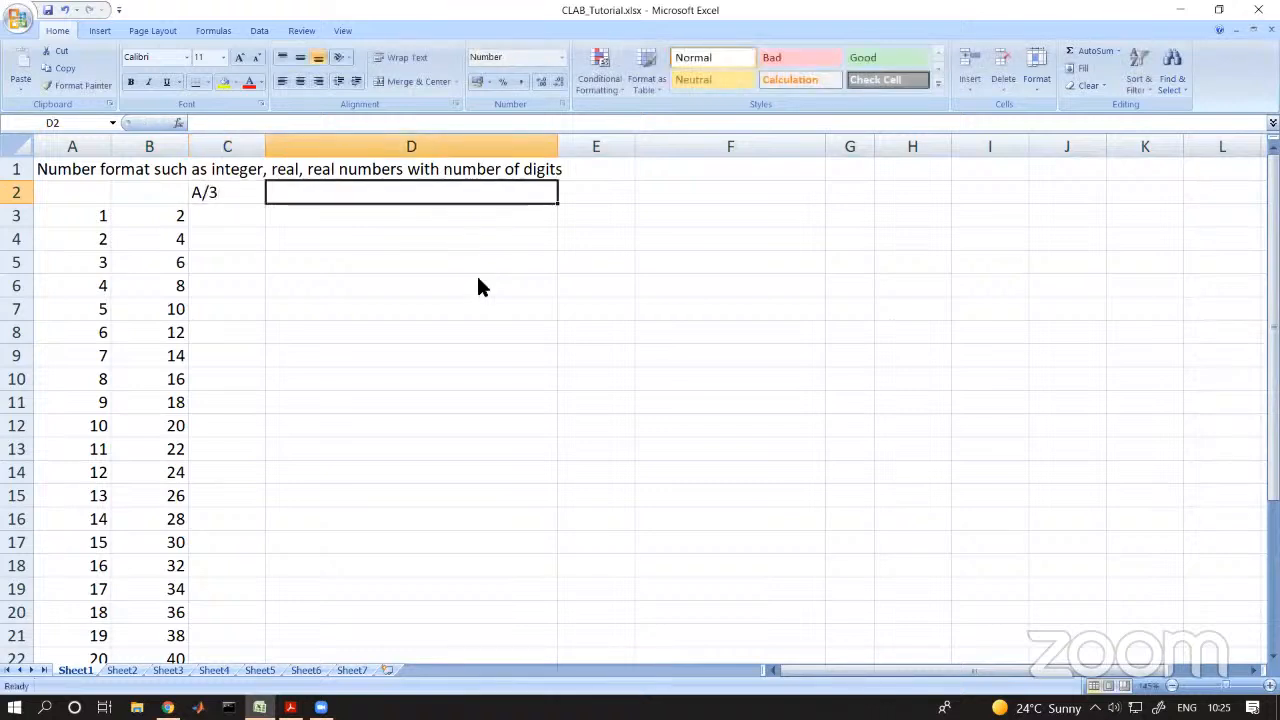
text(B/3)
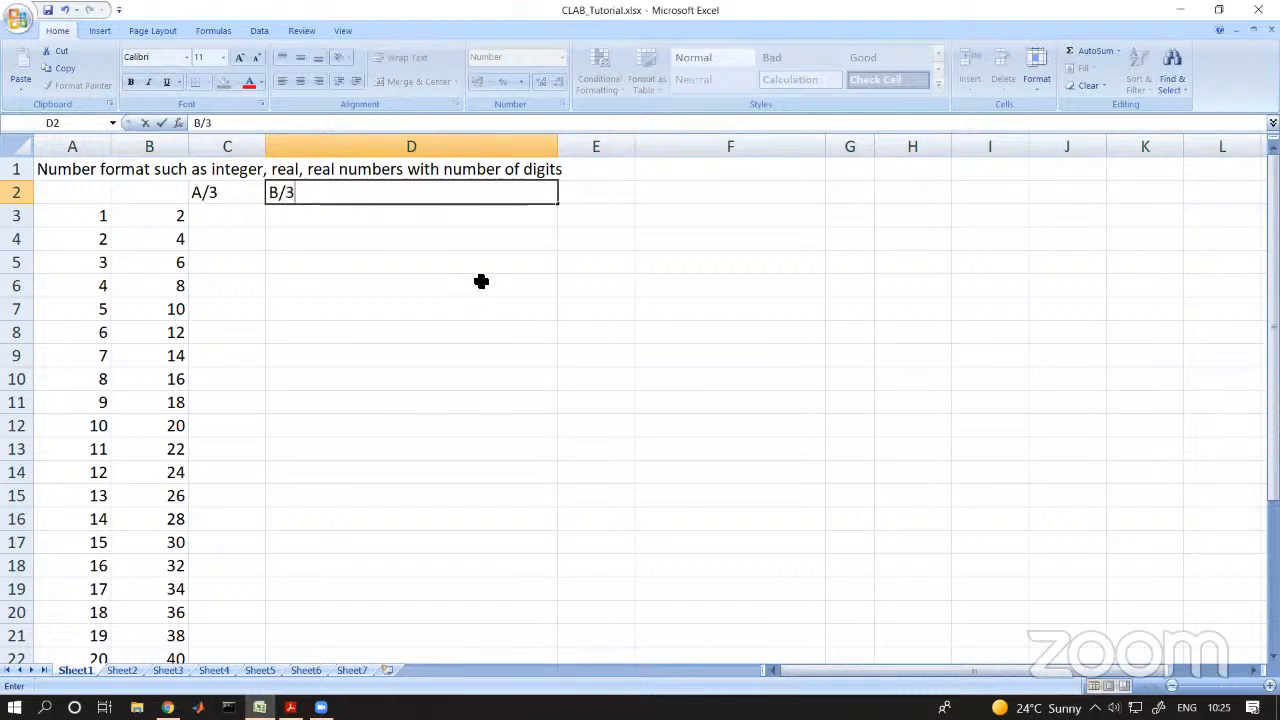
key(Return)
- Enter a formula in C3 that divides A3 by 3
click(244, 219)
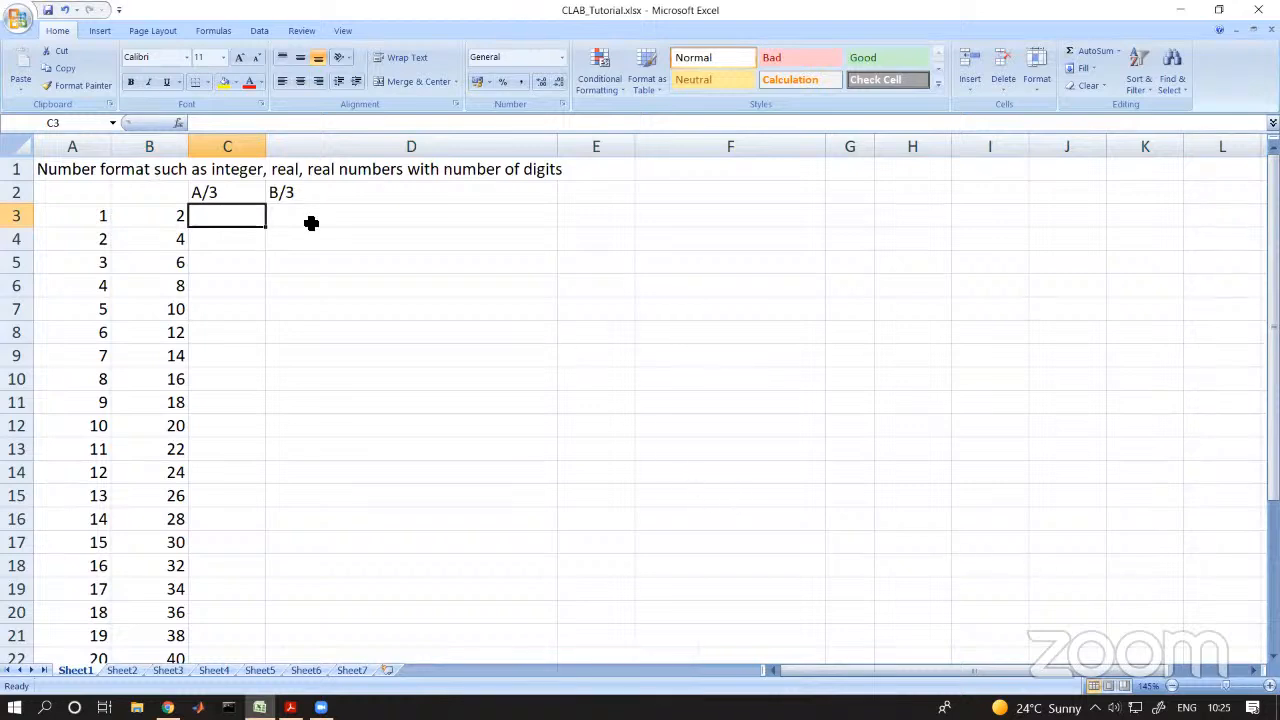
text(+)
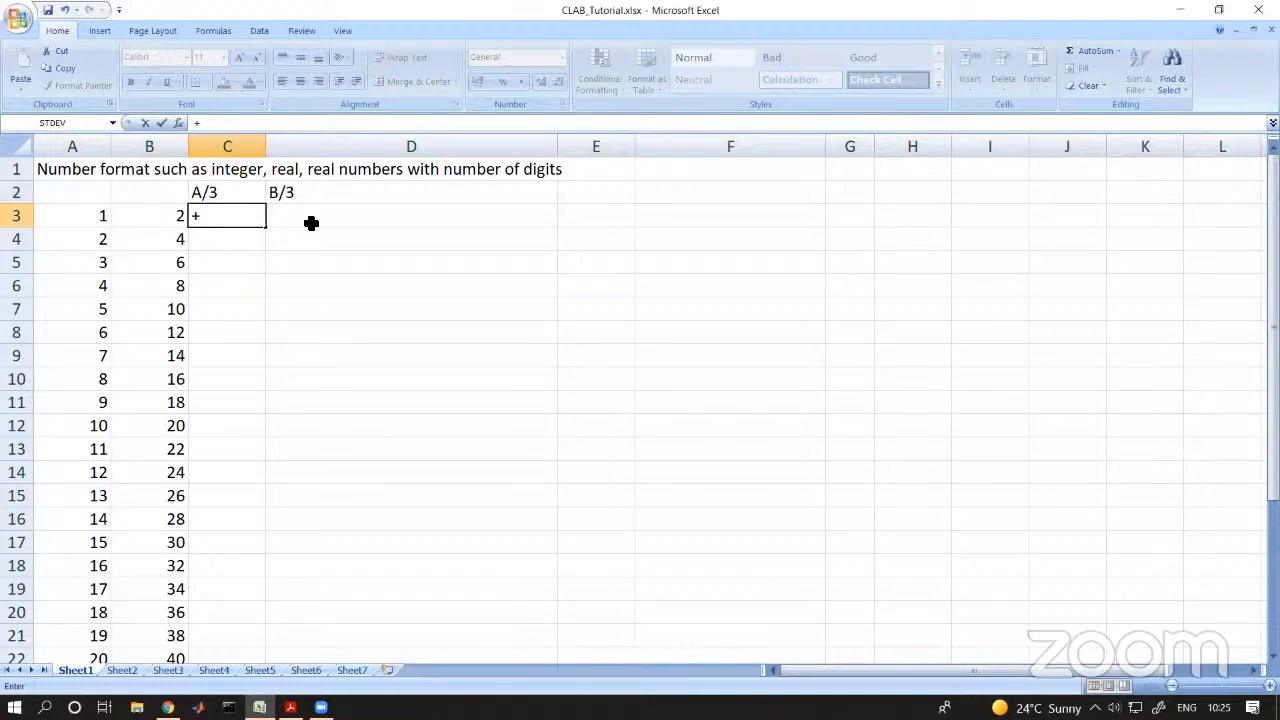
click(99, 220)
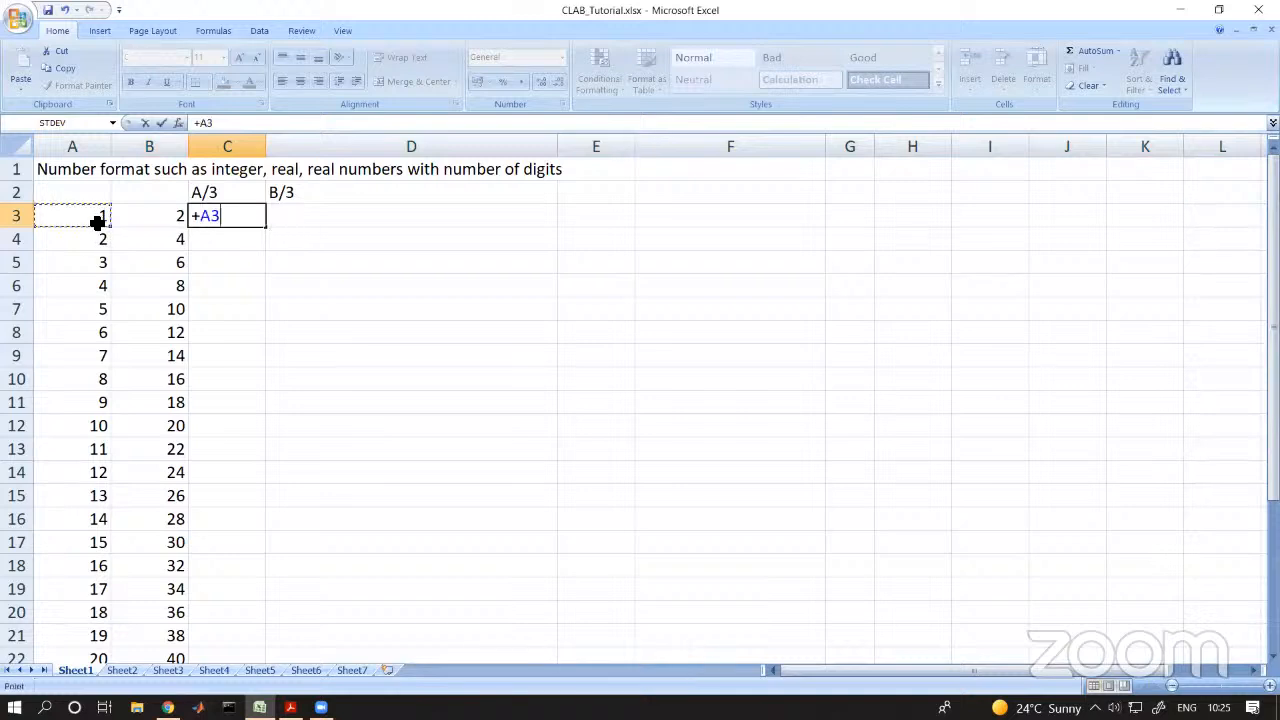
text(/)
key(Return)
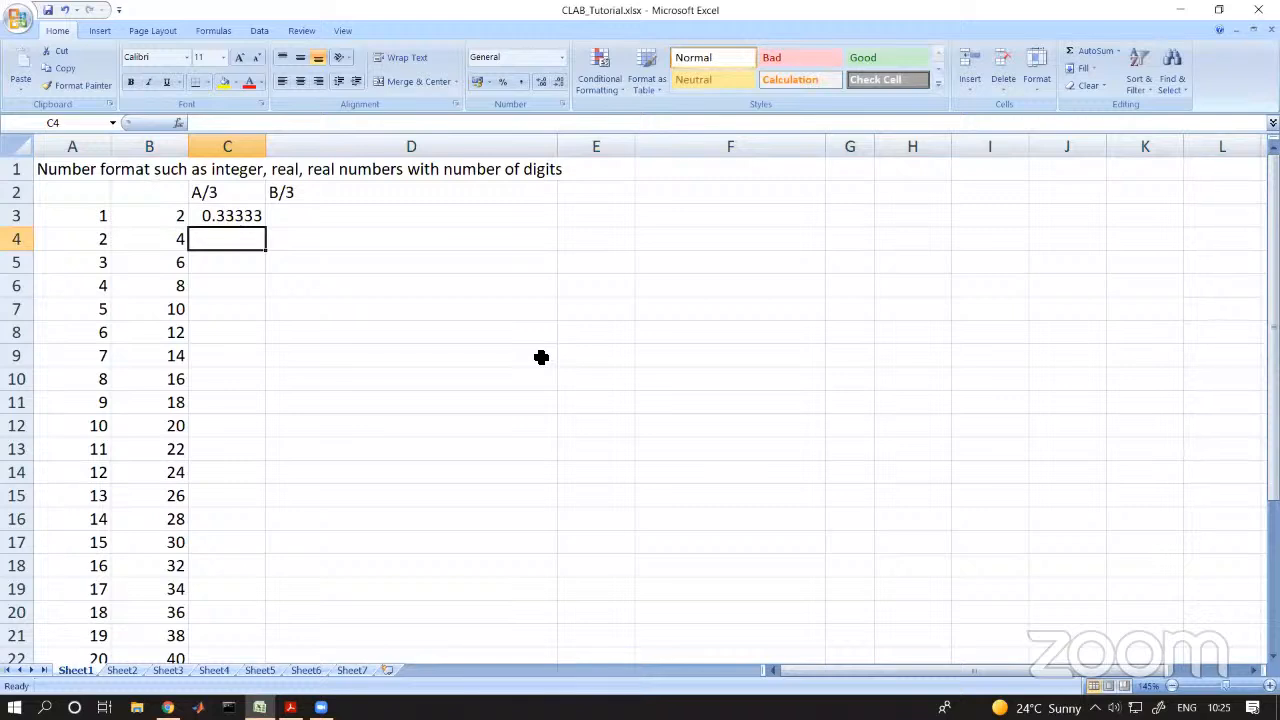
- Replace the heading in D2 with A/3
click(359, 219)
click(338, 186)
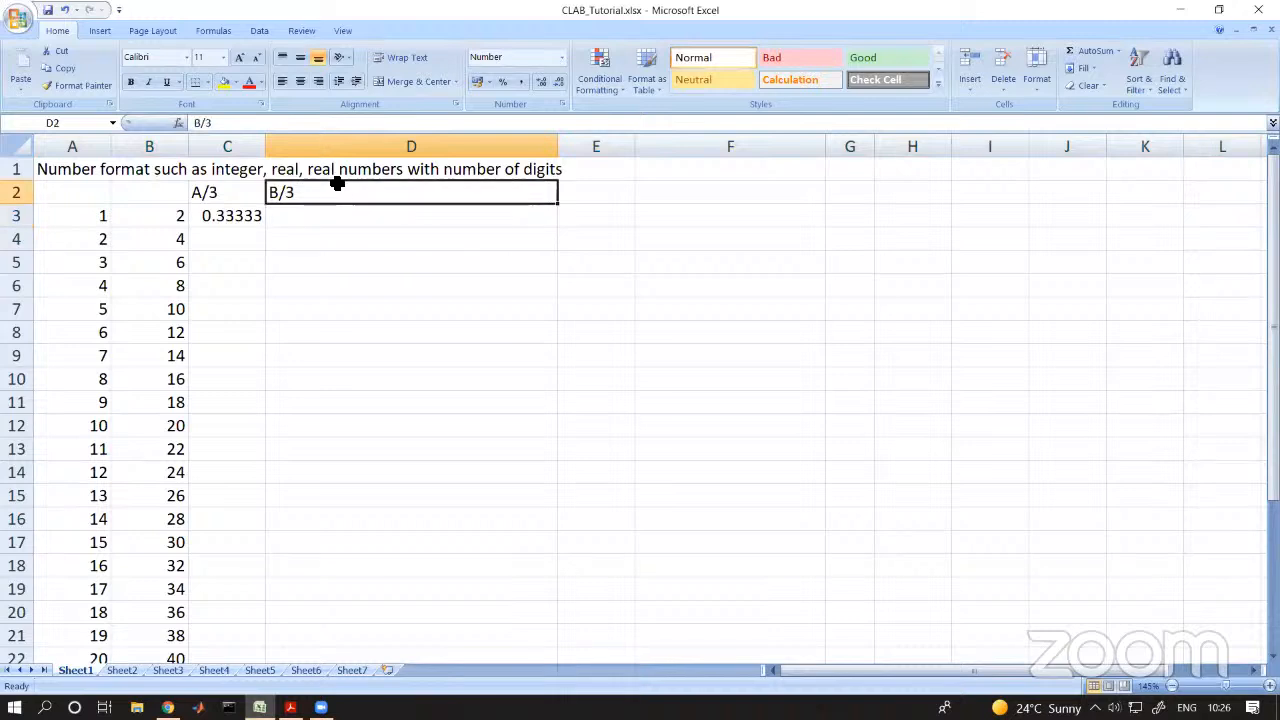
key(Delete)
key(alt)
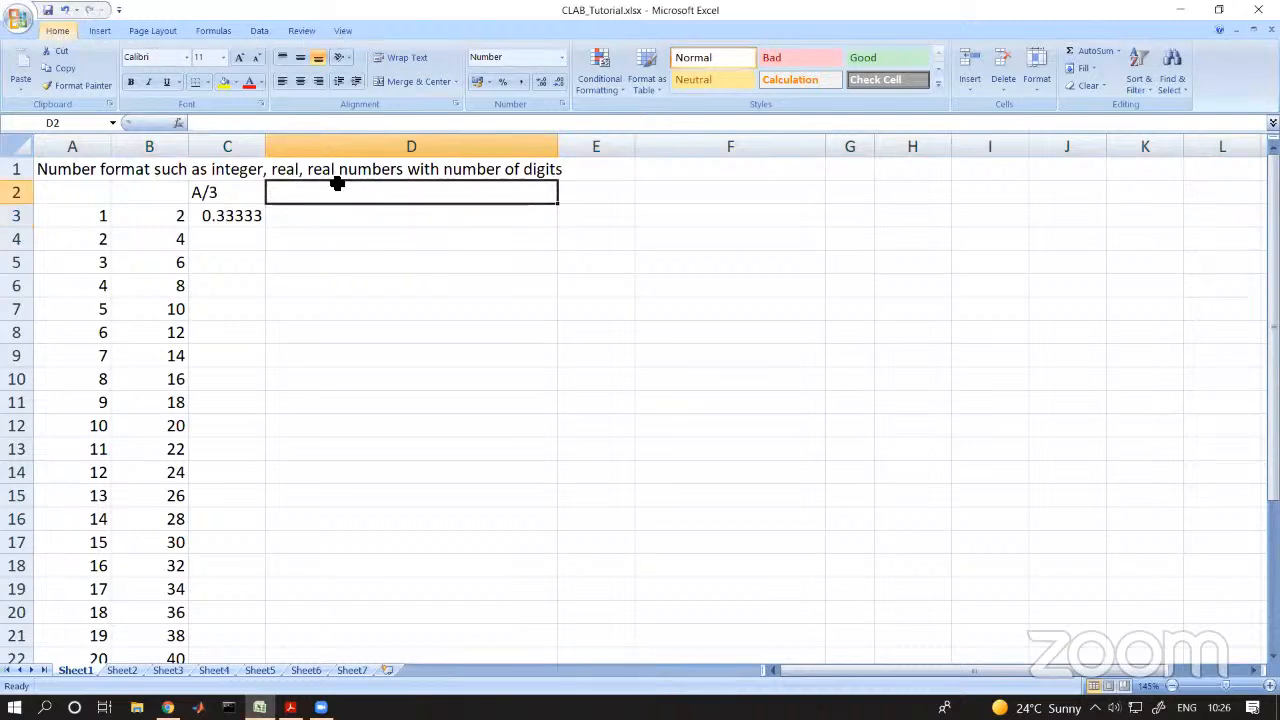
key(a)
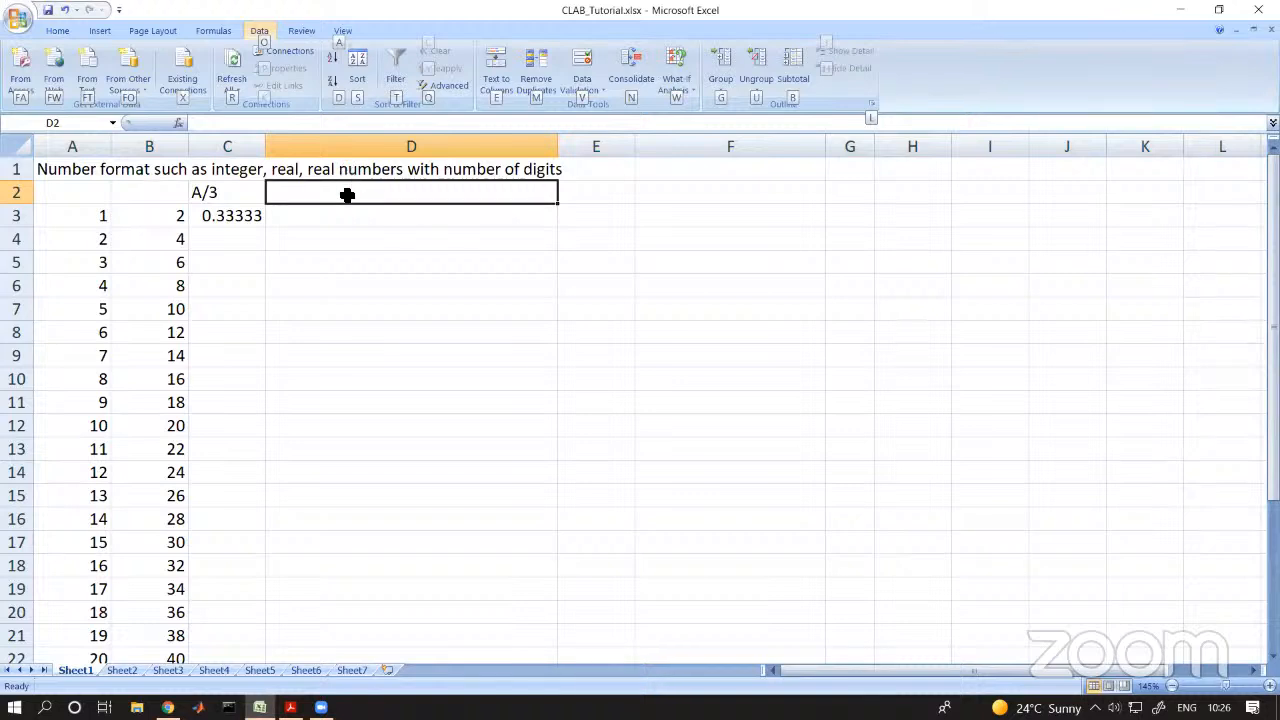
click(347, 195)
click(369, 288)
click(394, 195)
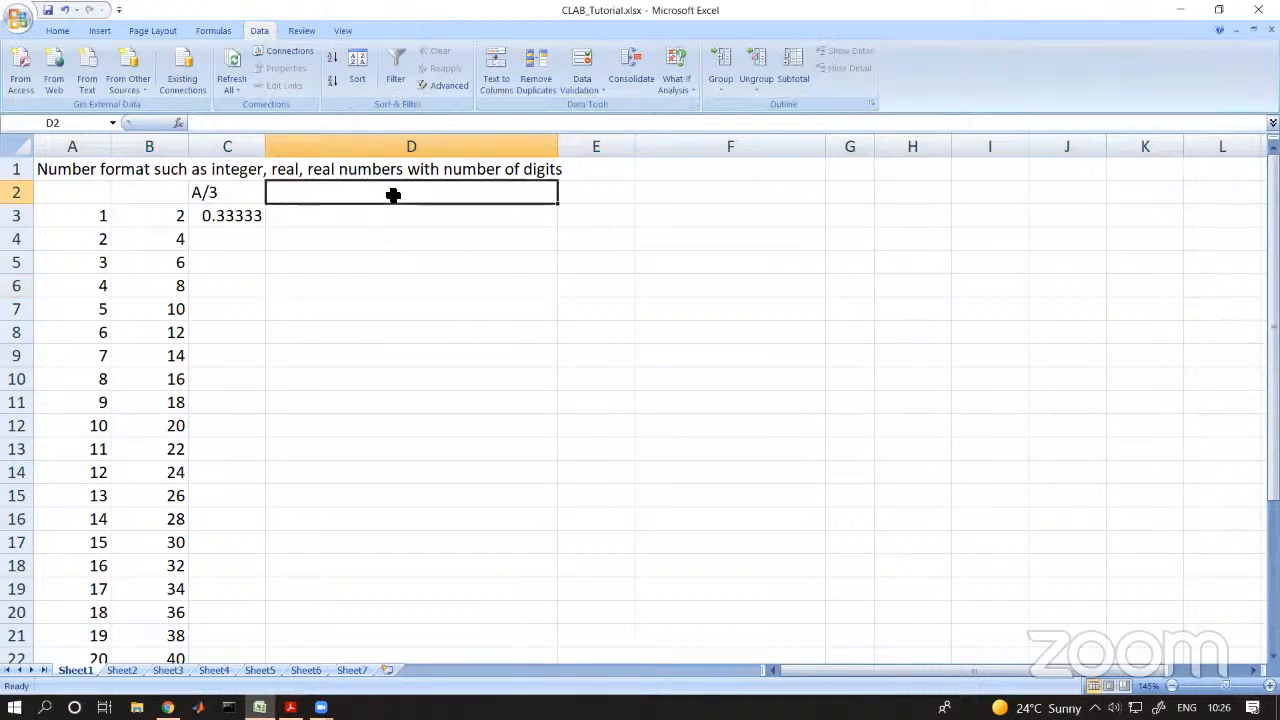
text(A)
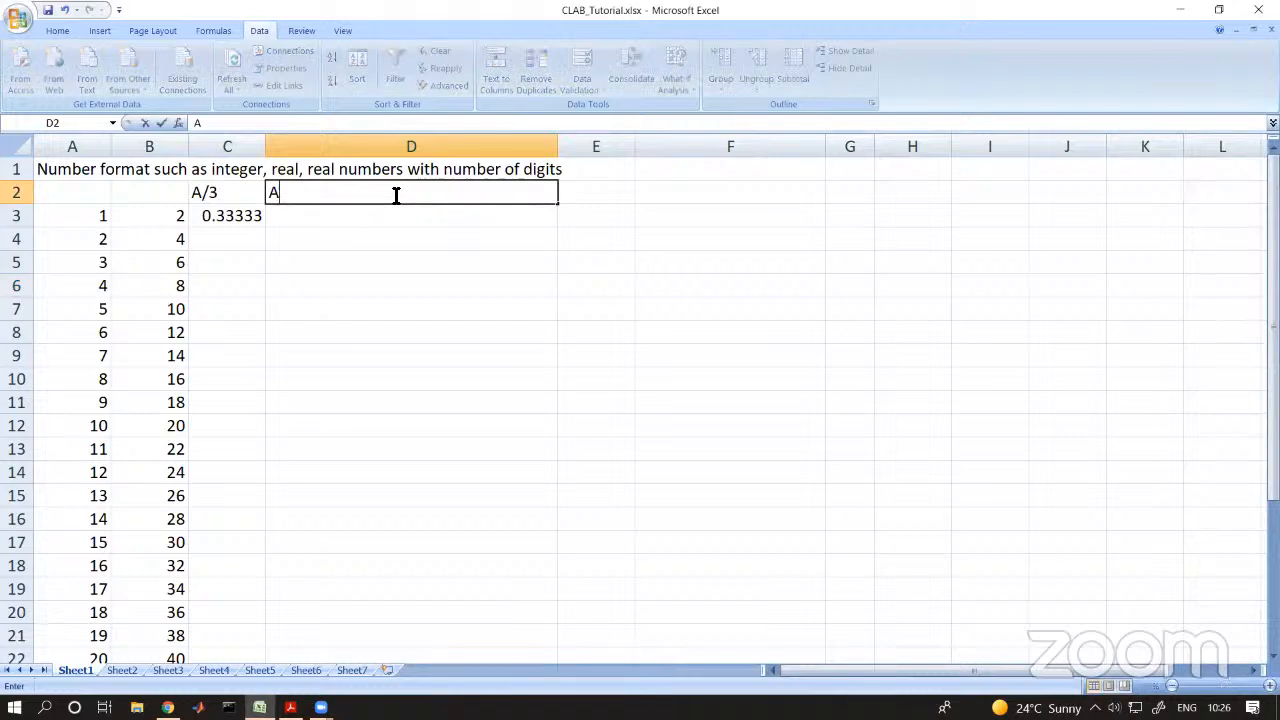
text(/3)
key(Return)
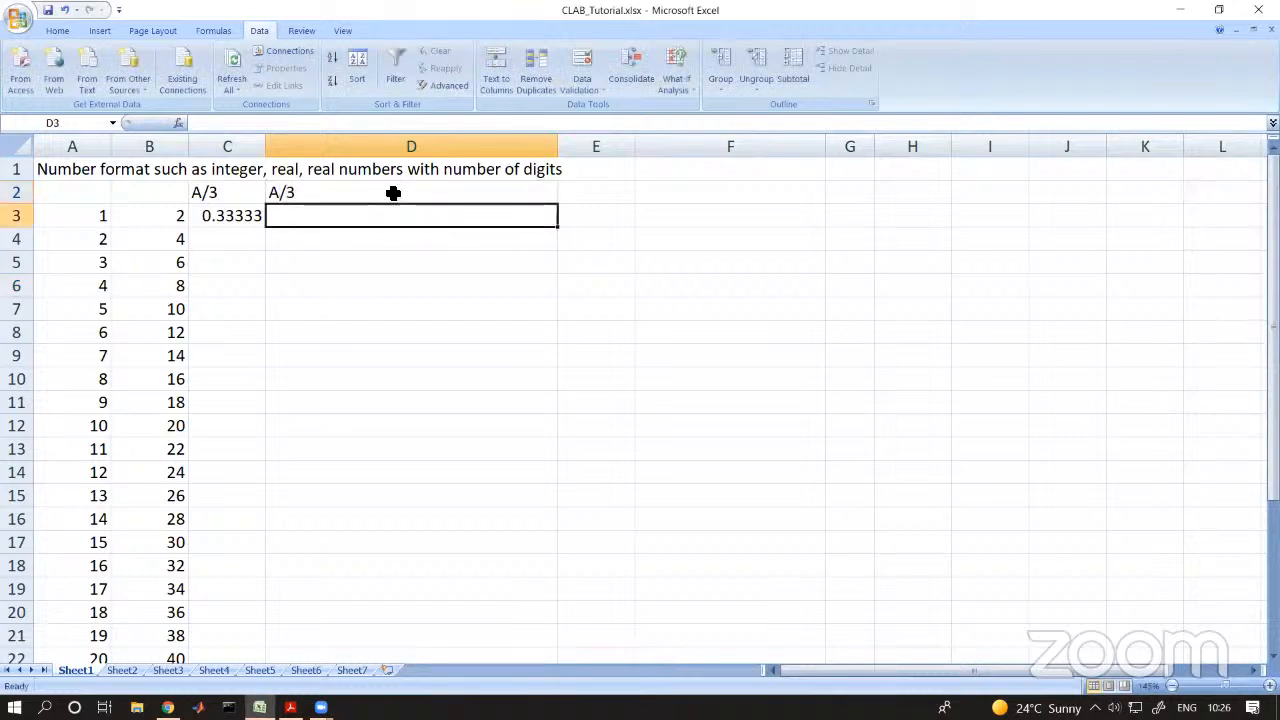
- Enter a formula in D3 that divides A3 by 3
text(+)
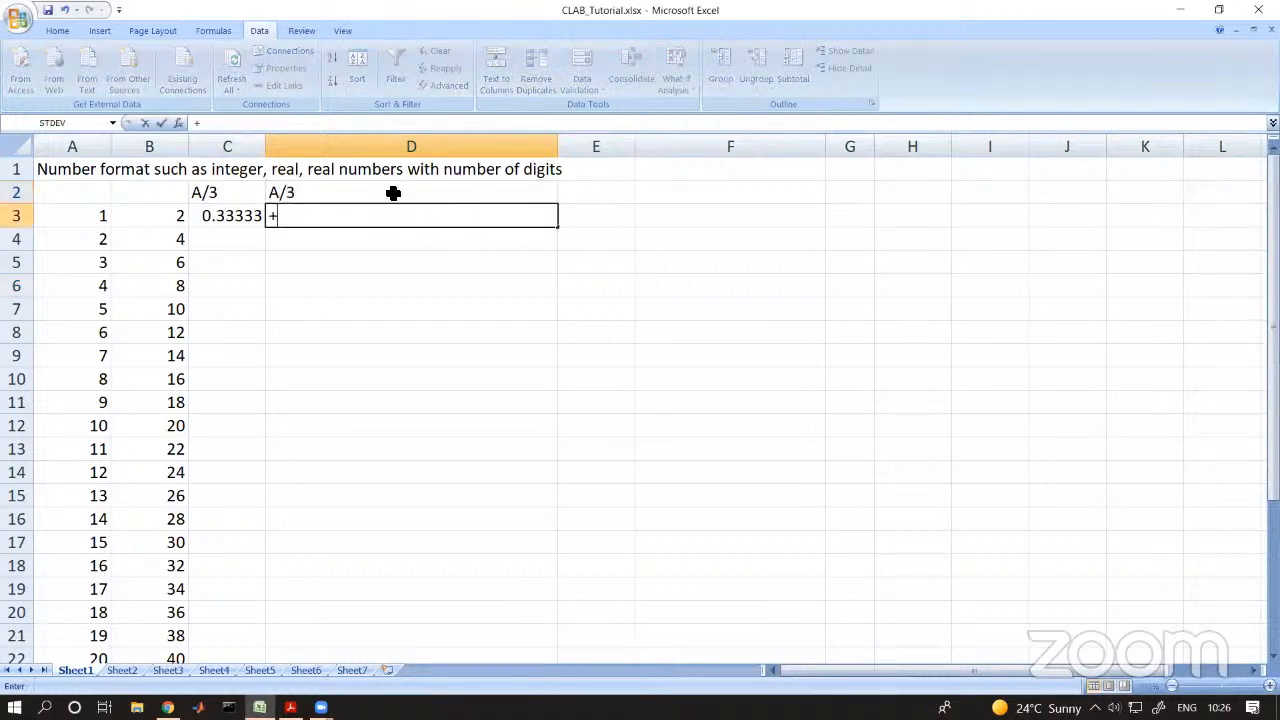
click(100, 215)
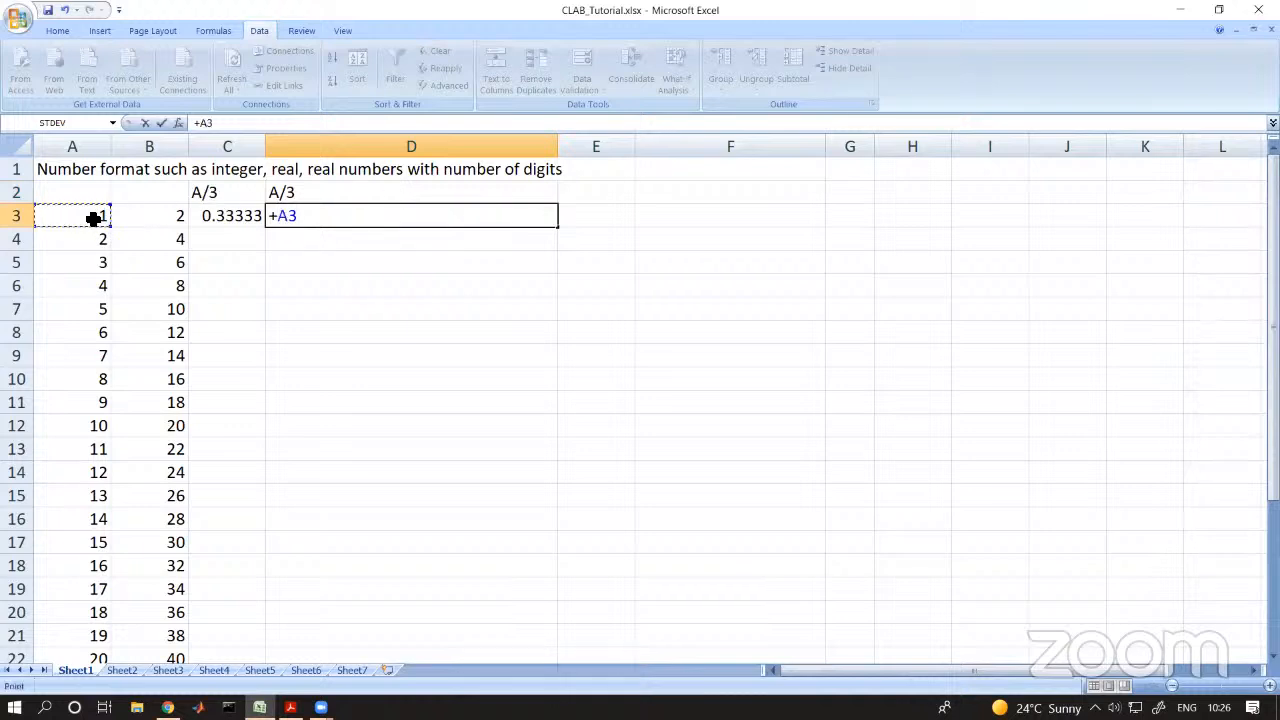
text(/3)
key(Return)
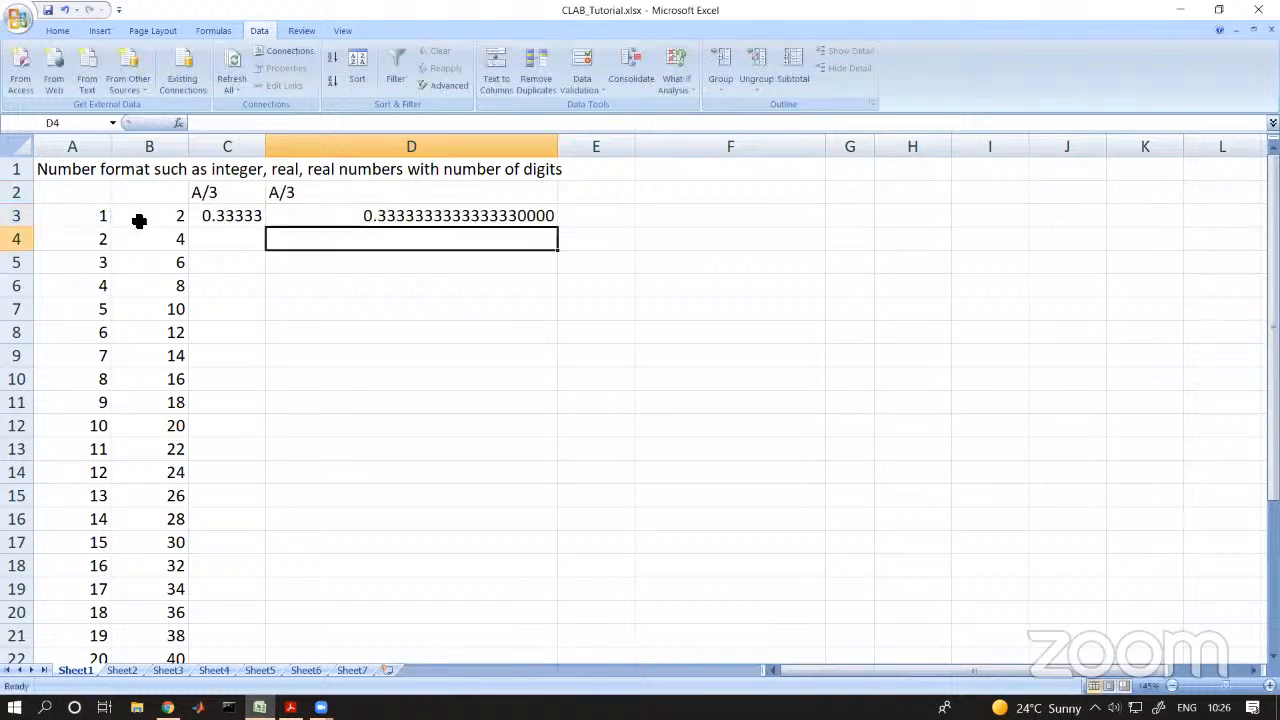
- Enter the heading B/3 in both E2 and F2
click(609, 215)
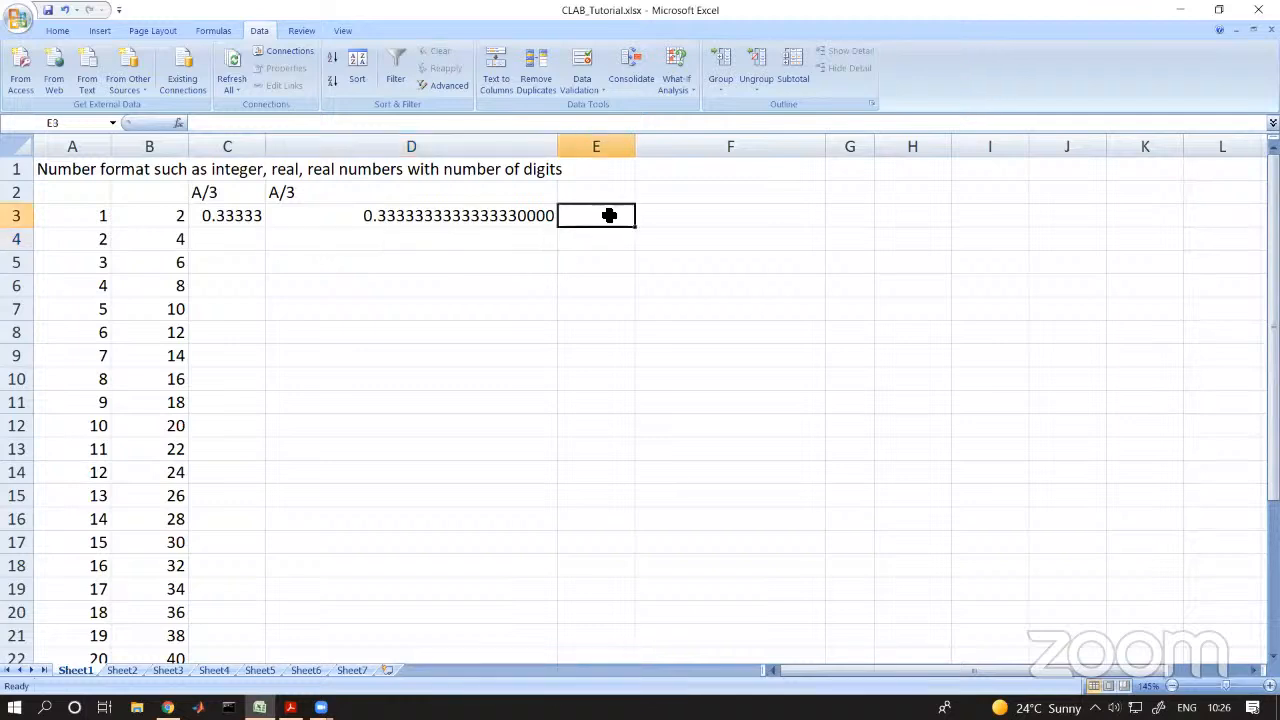
key(Up)
text(B)
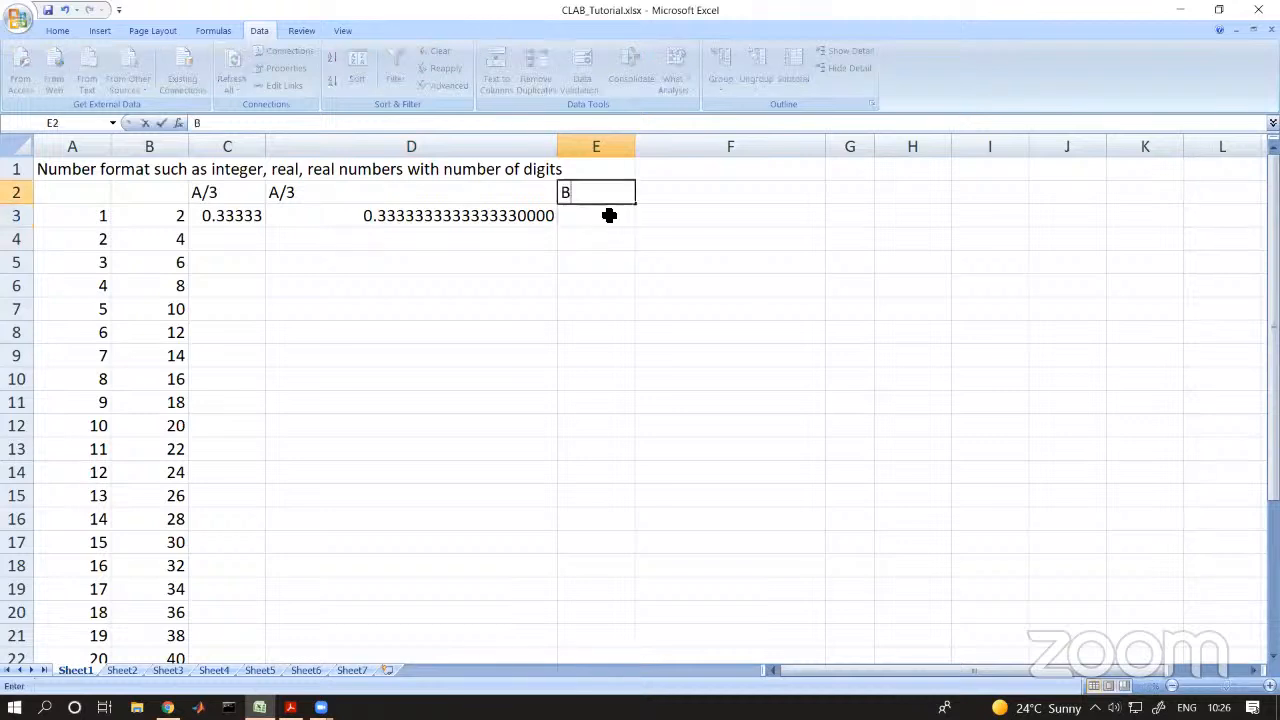
text(/3)
key(Return)
key(Up)
key(Right)
text(B/3)
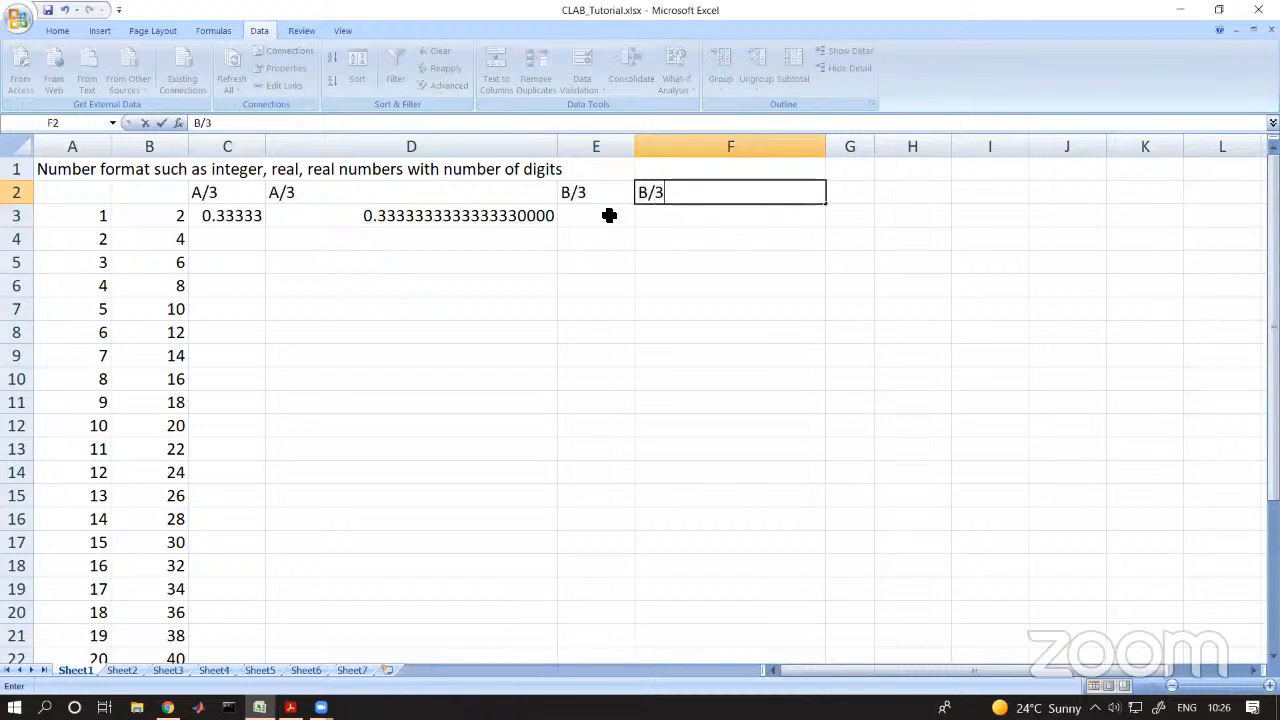
key(Return)
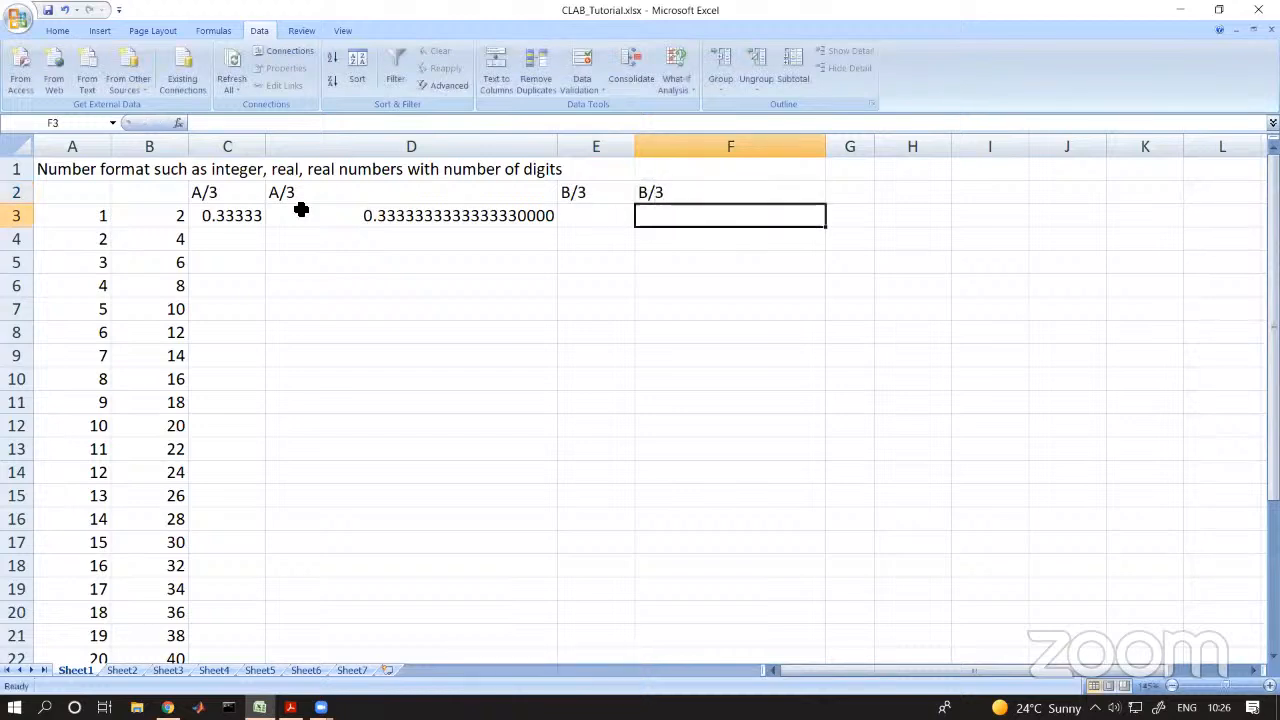
- Enter a formula in E3 that divides B3 by 3
click(603, 215)
text(+)
click(167, 219)
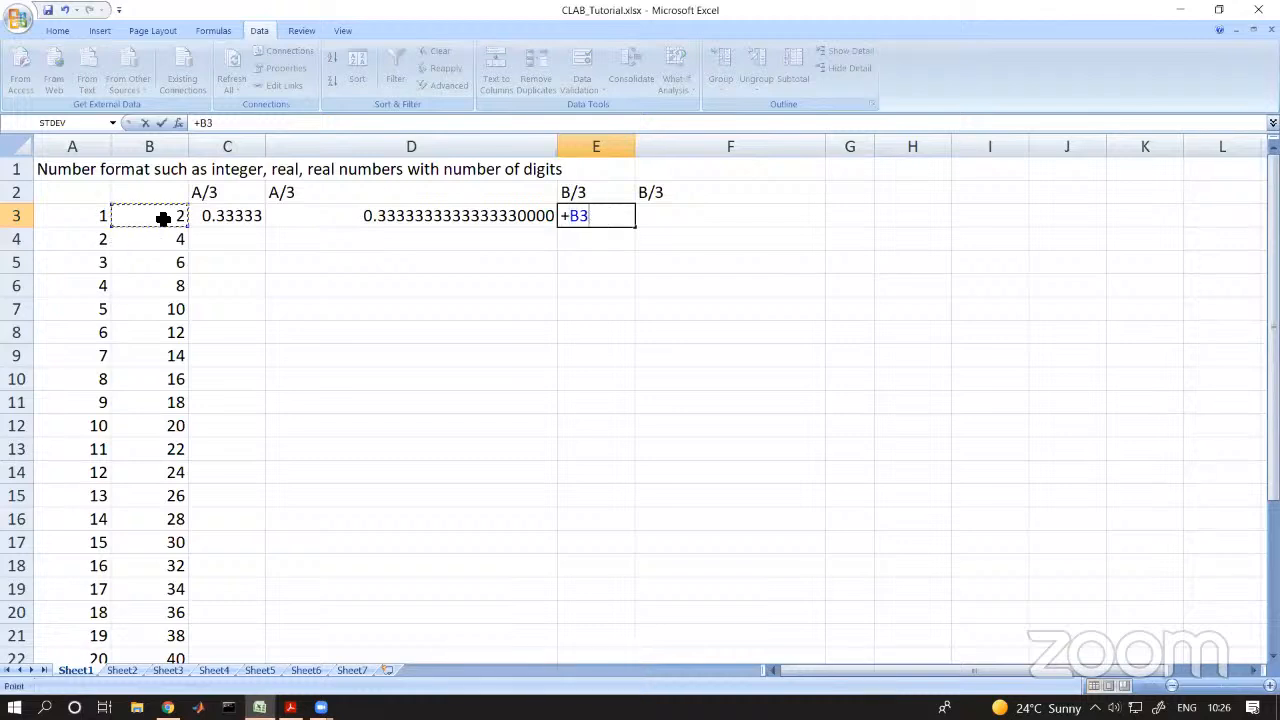
text(/)
text(3)
key(Return)
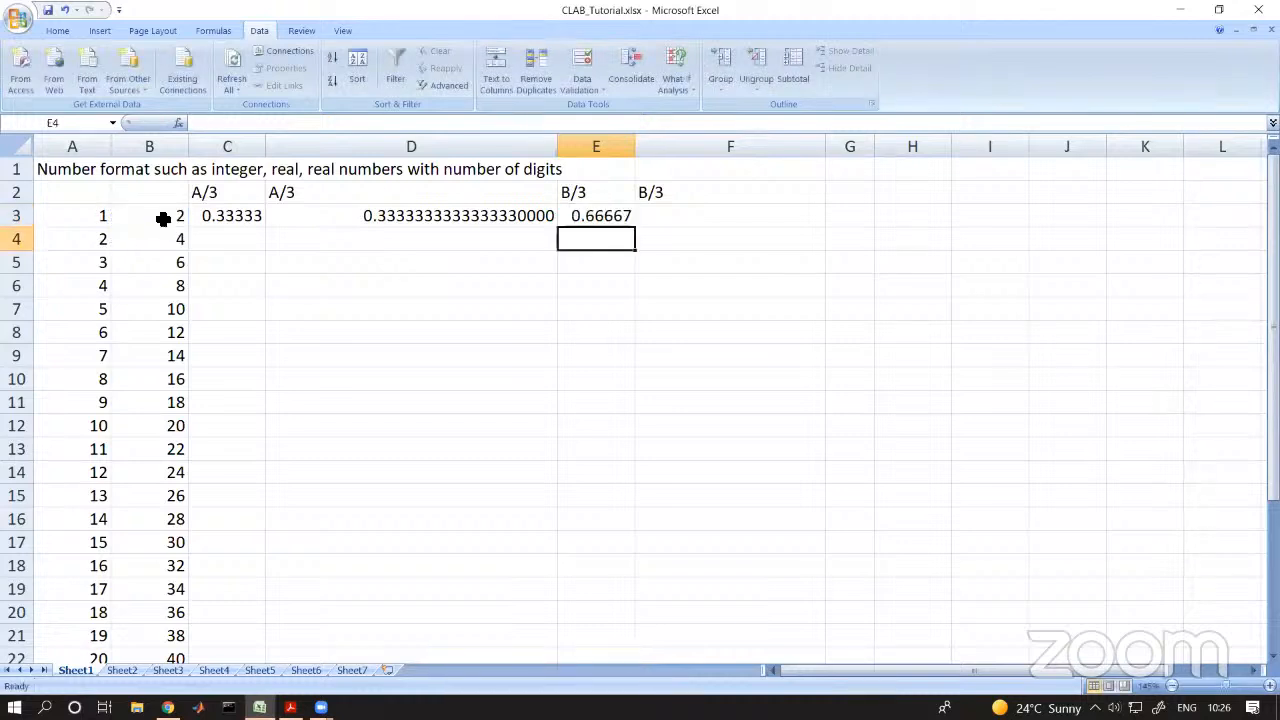
- Enter a formula in F3 that divides B3 by 3
click(659, 218)
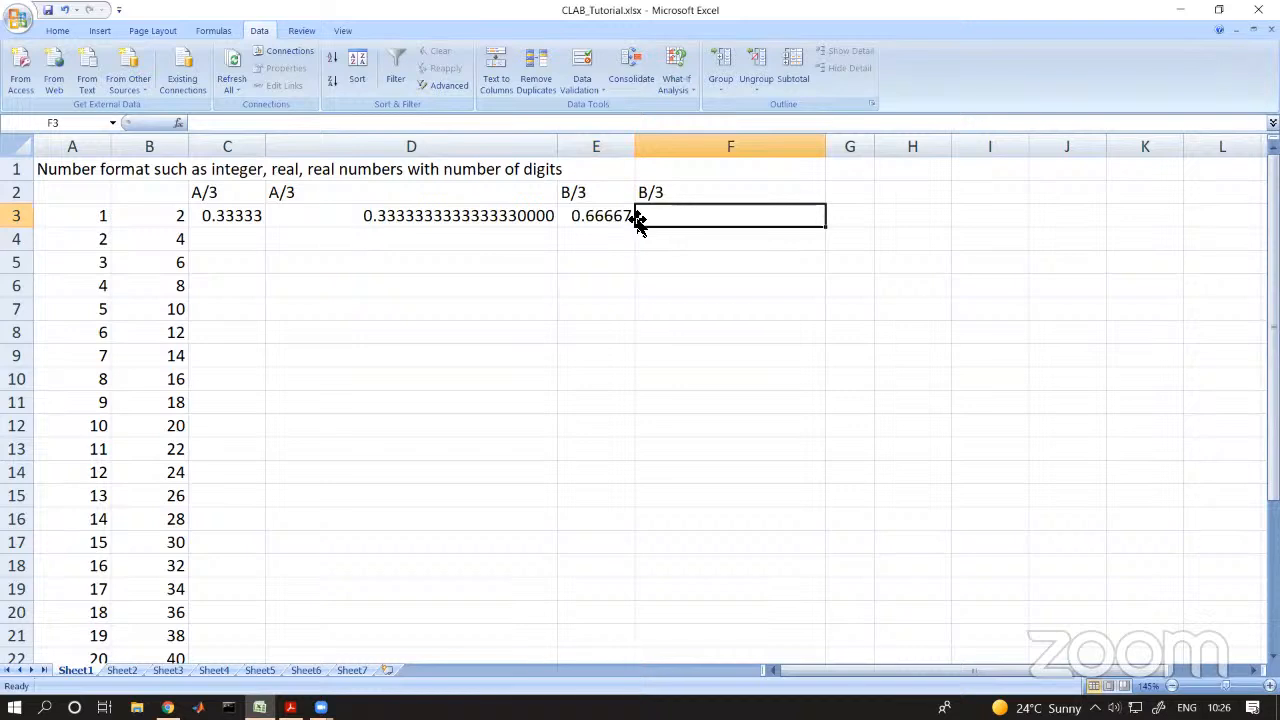
text(+)
click(170, 221)
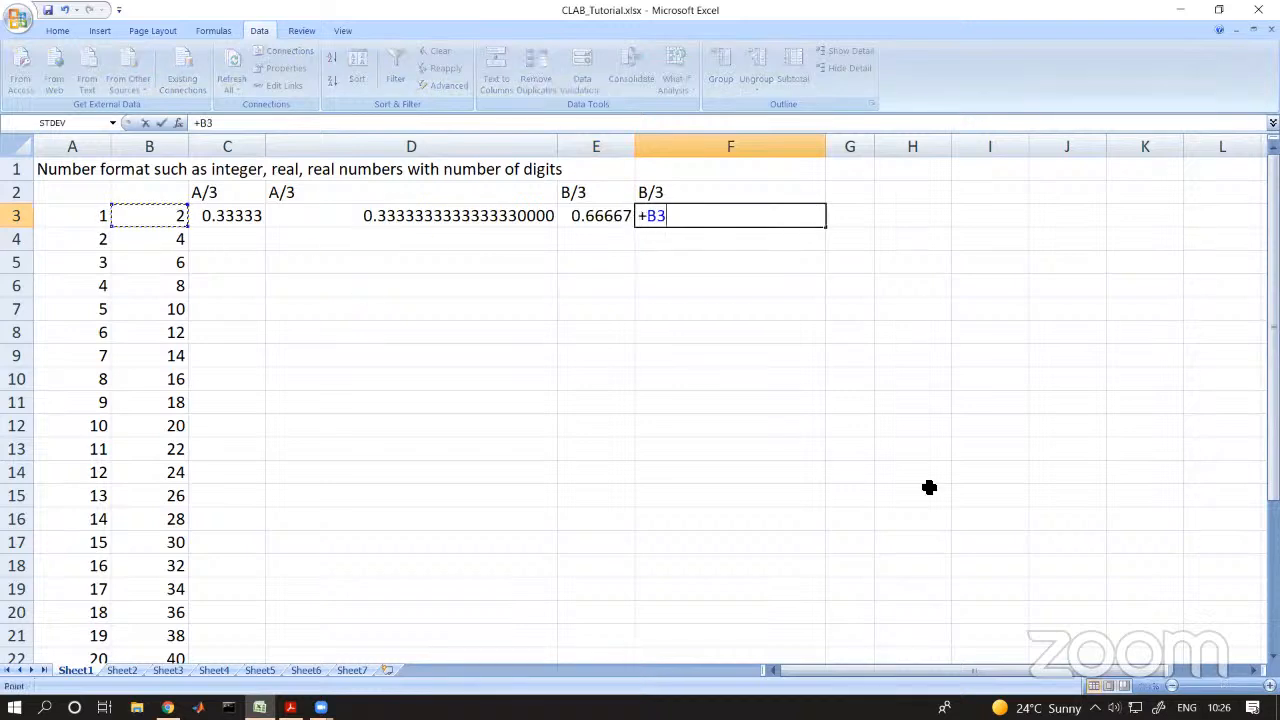
text(/)
text(3)
key(Return)
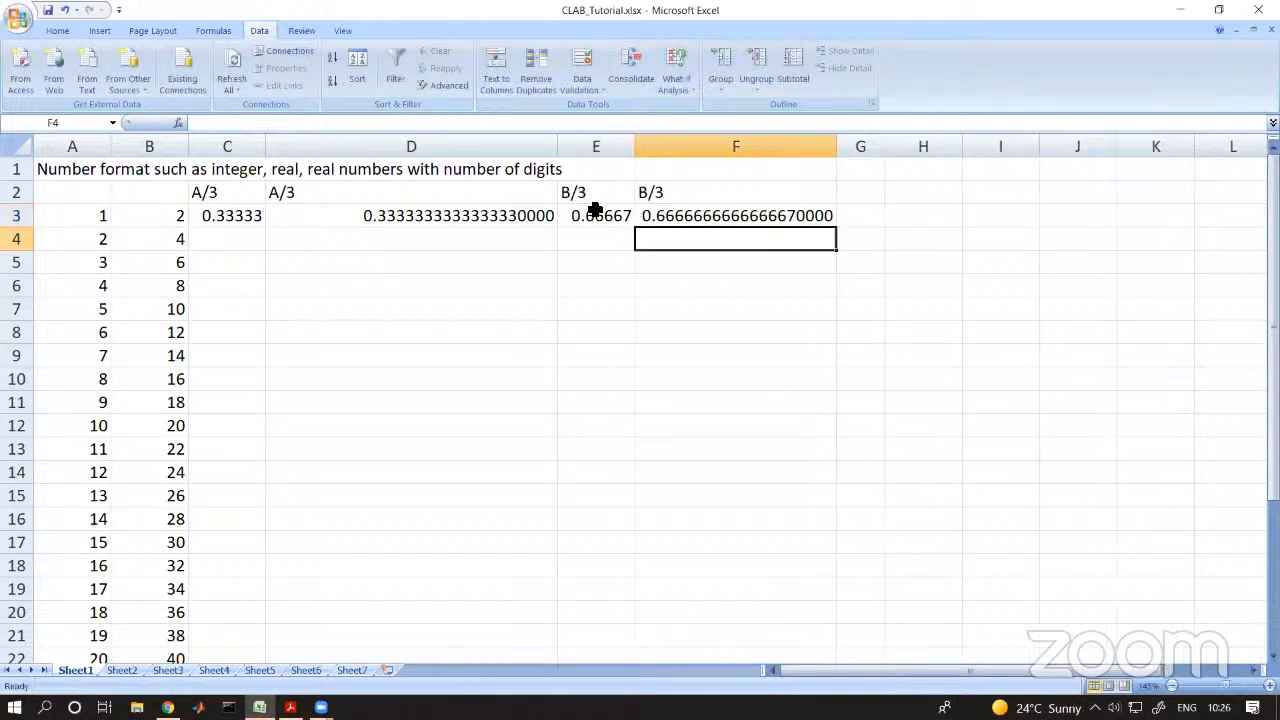
drag(595, 217, 757, 214)
click(766, 214)
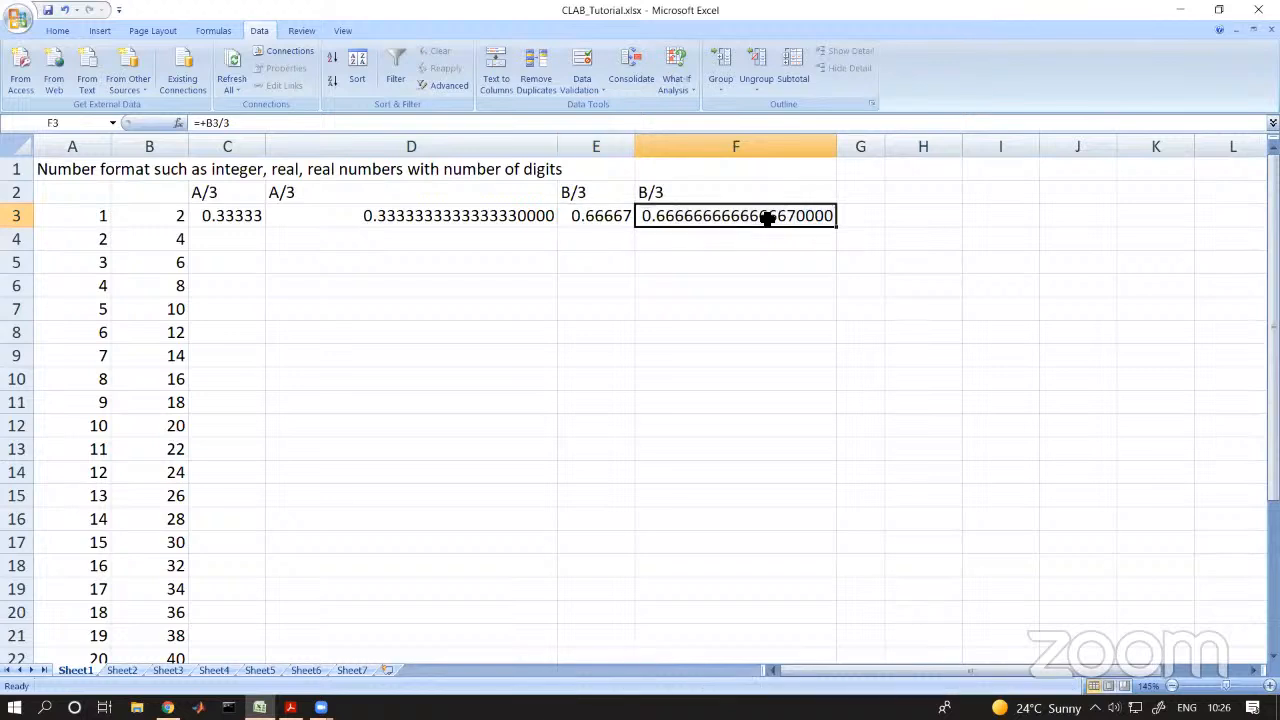
- Fill the A/3 formula from C3 down through C22
click(229, 218)
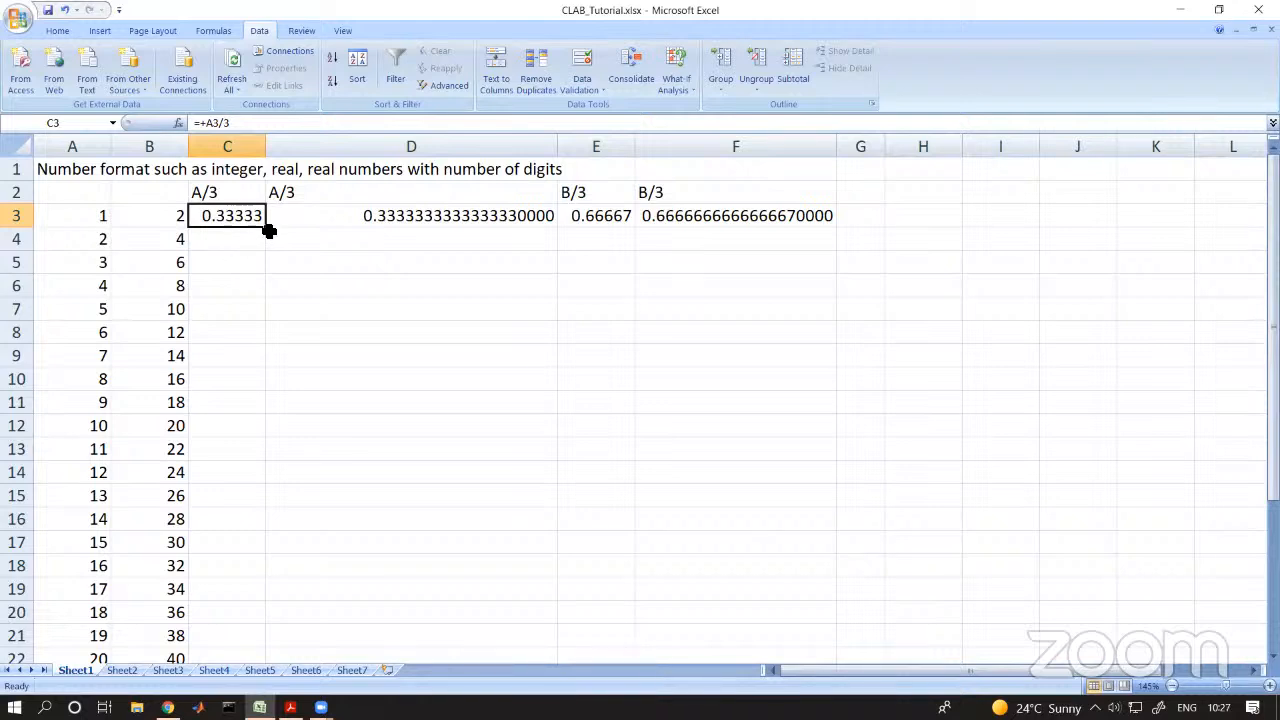
drag(270, 230, 268, 623)
click(385, 572)
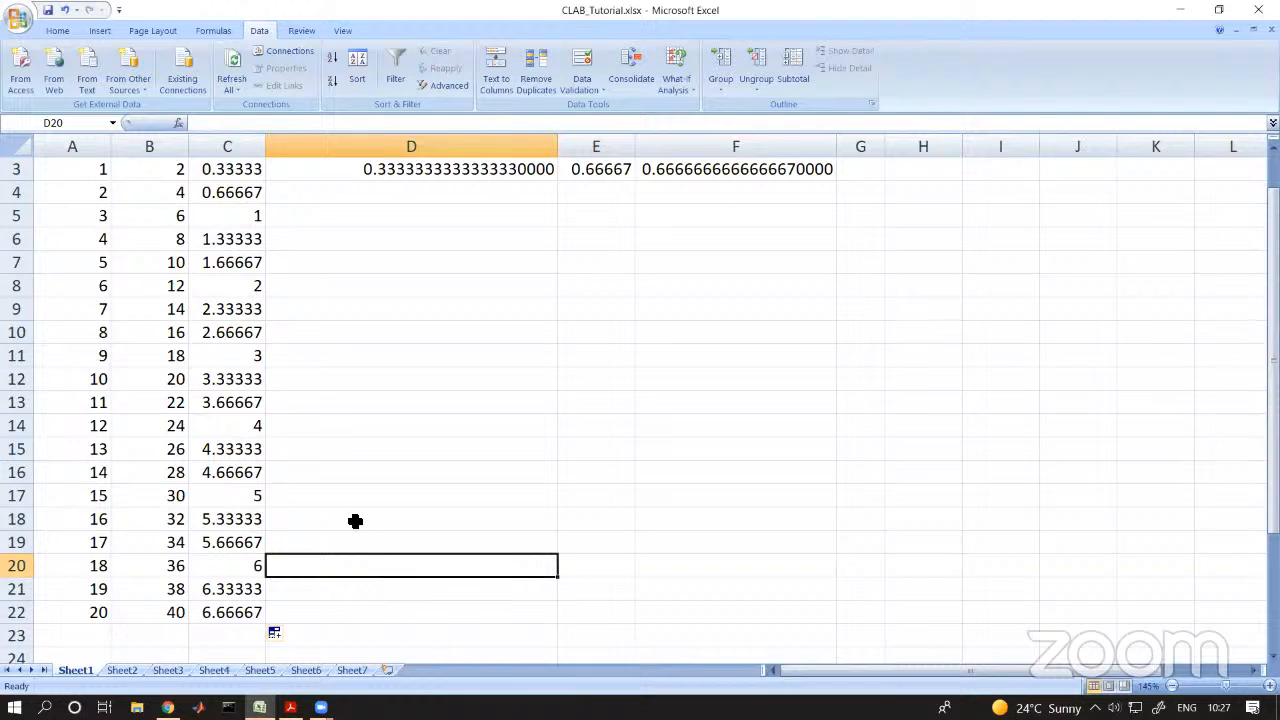
scroll(258, 340, up, 1)
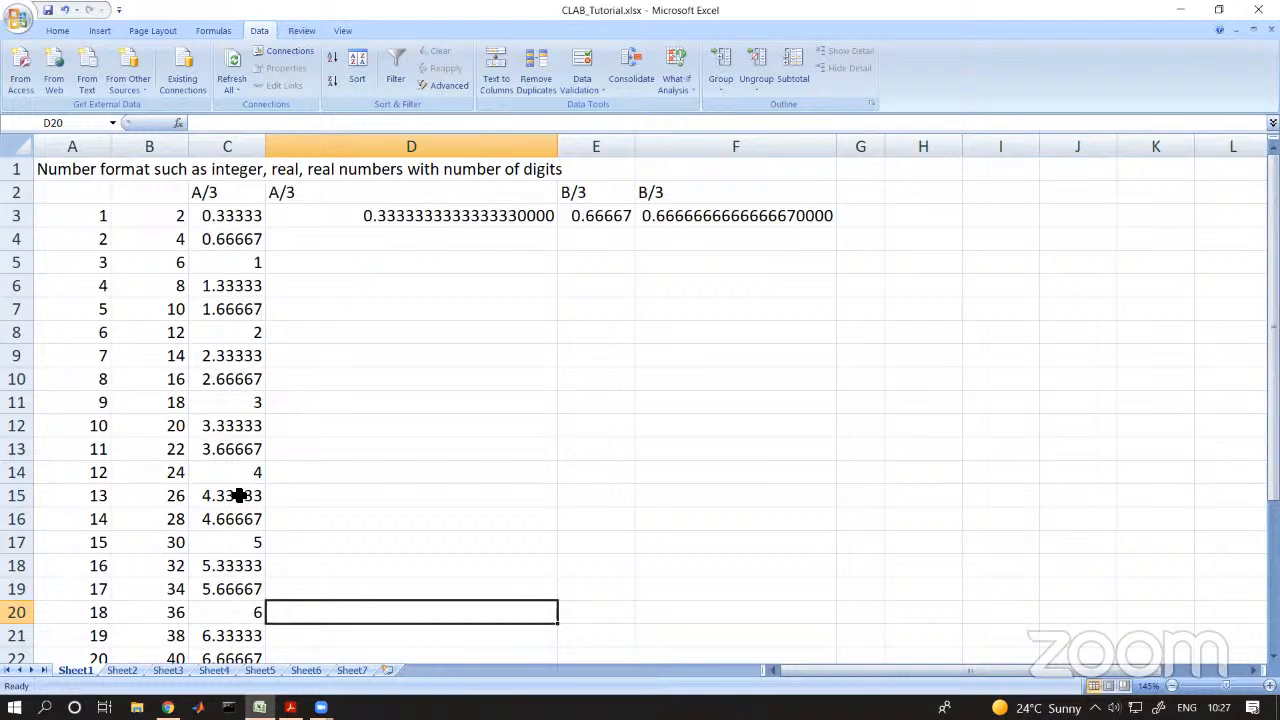
- Reduce the displayed decimal places of the A/3 results in C3:C22 one at a time until none remain
click(239, 216)
drag(239, 216, 220, 611)
scroll(419, 369, up, 1)
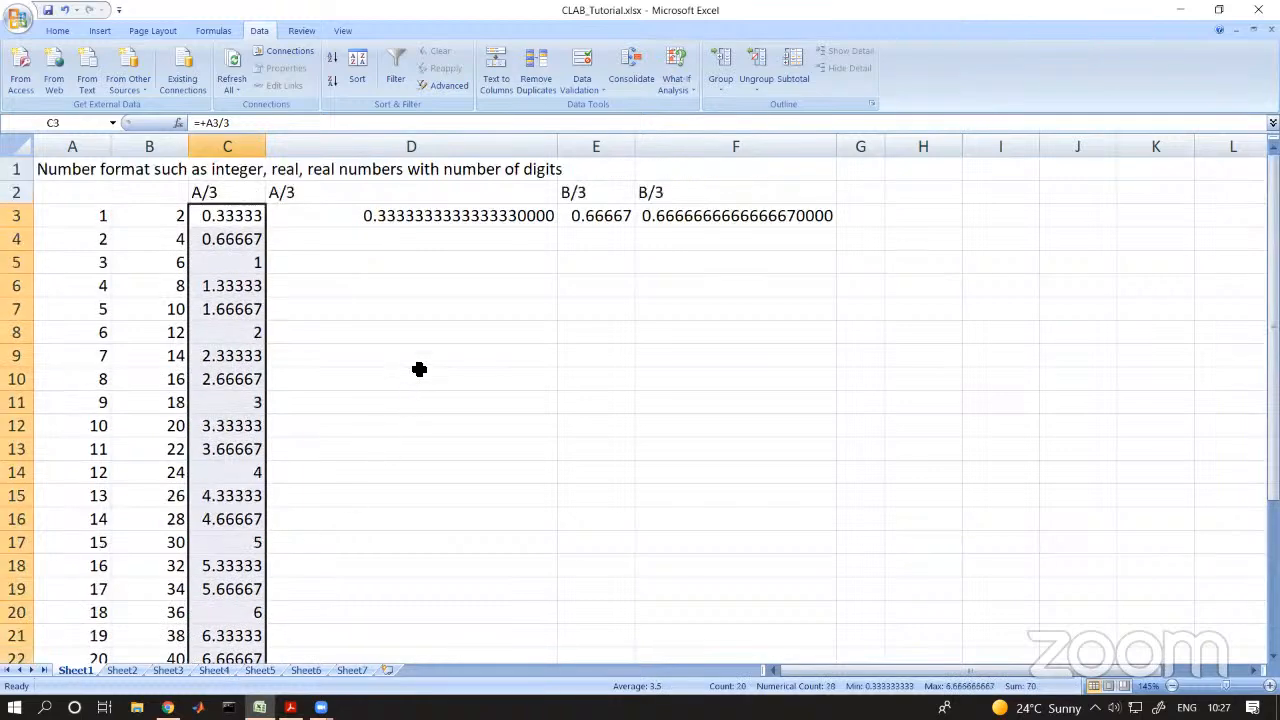
click(57, 30)
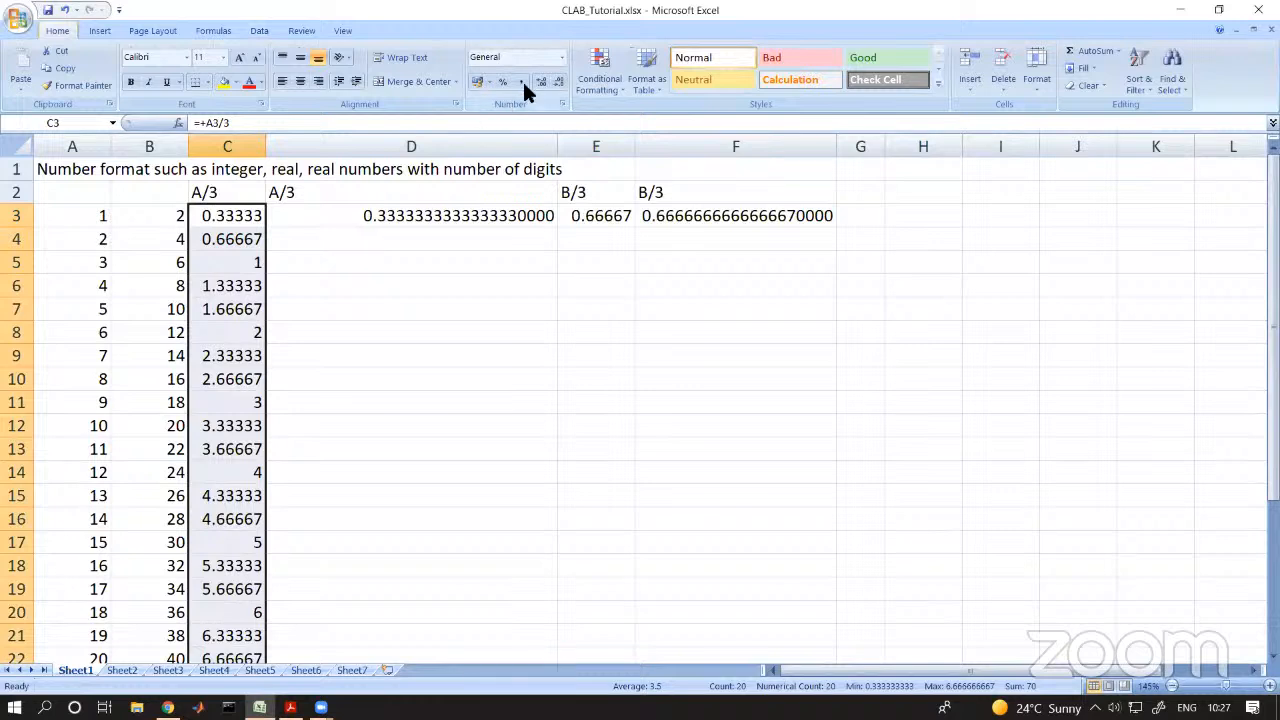
click(559, 83)
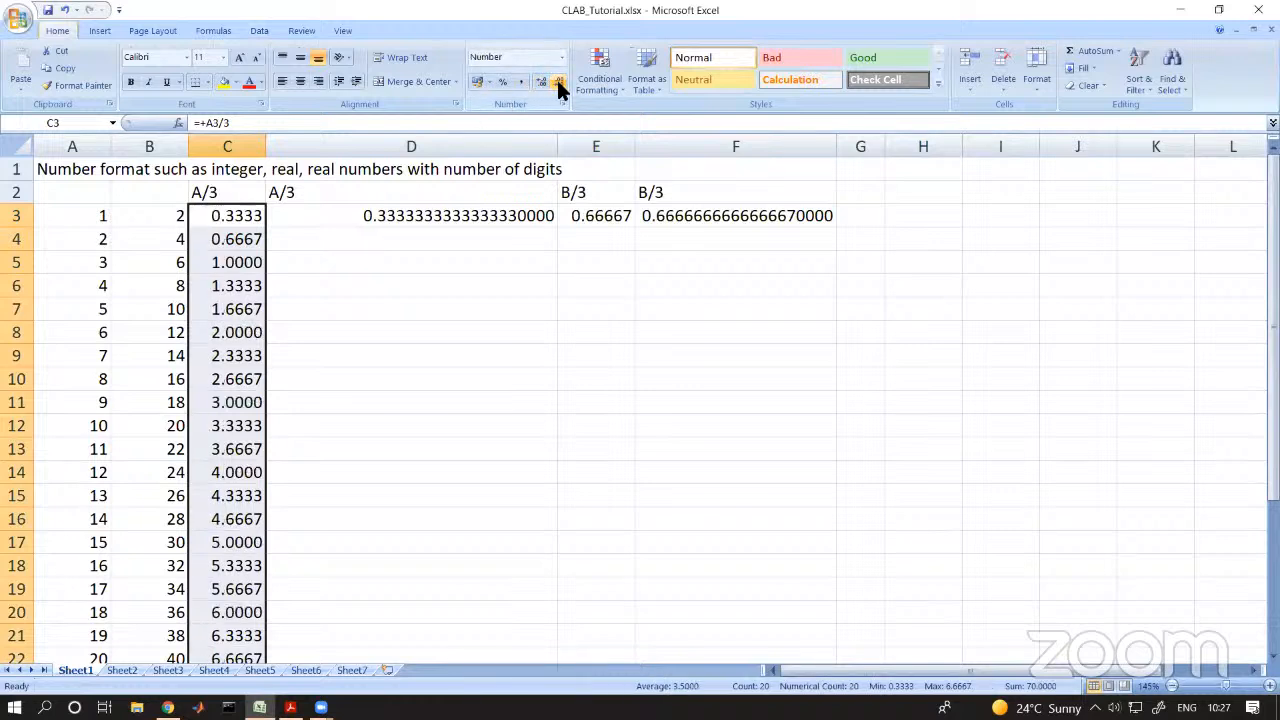
click(559, 83)
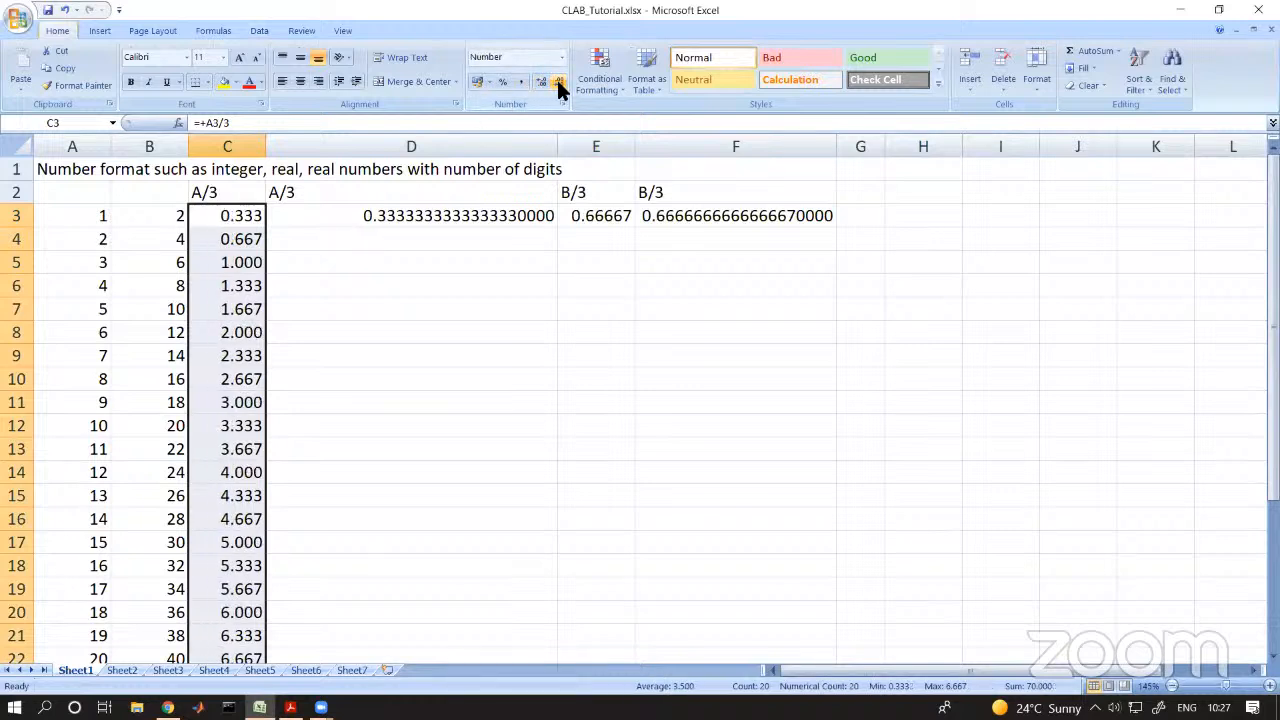
click(559, 83)
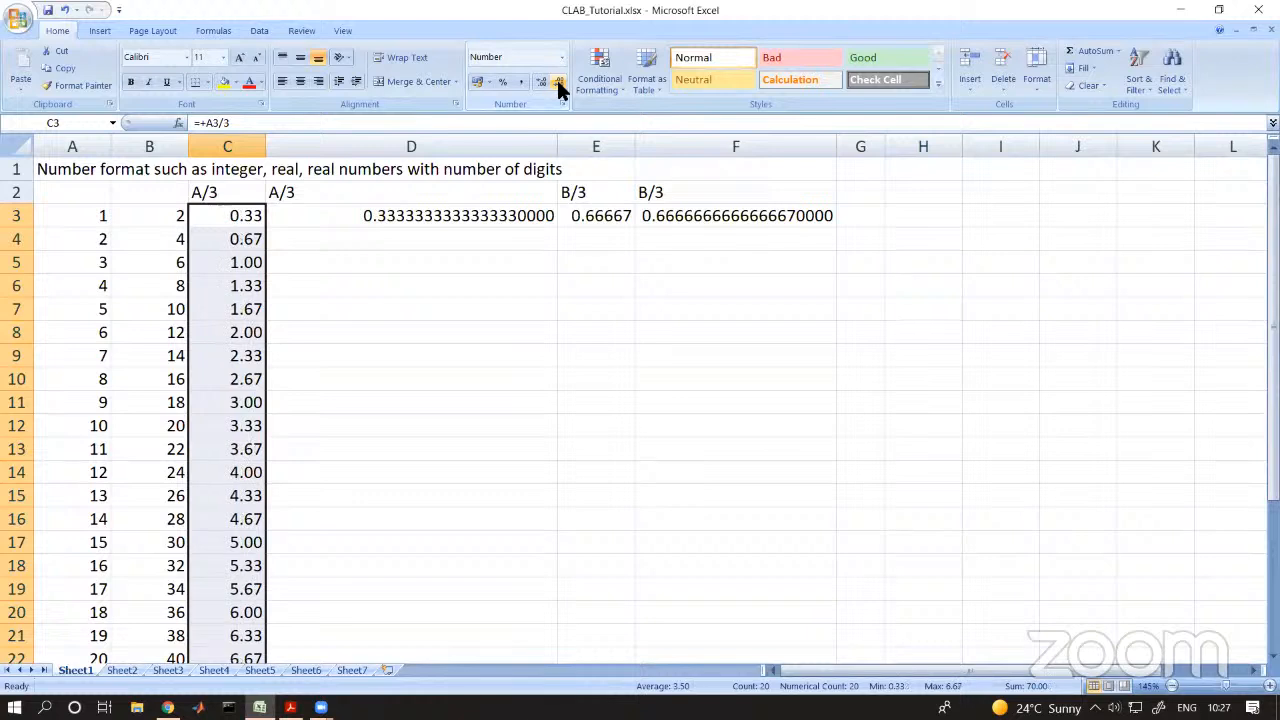
click(559, 83)
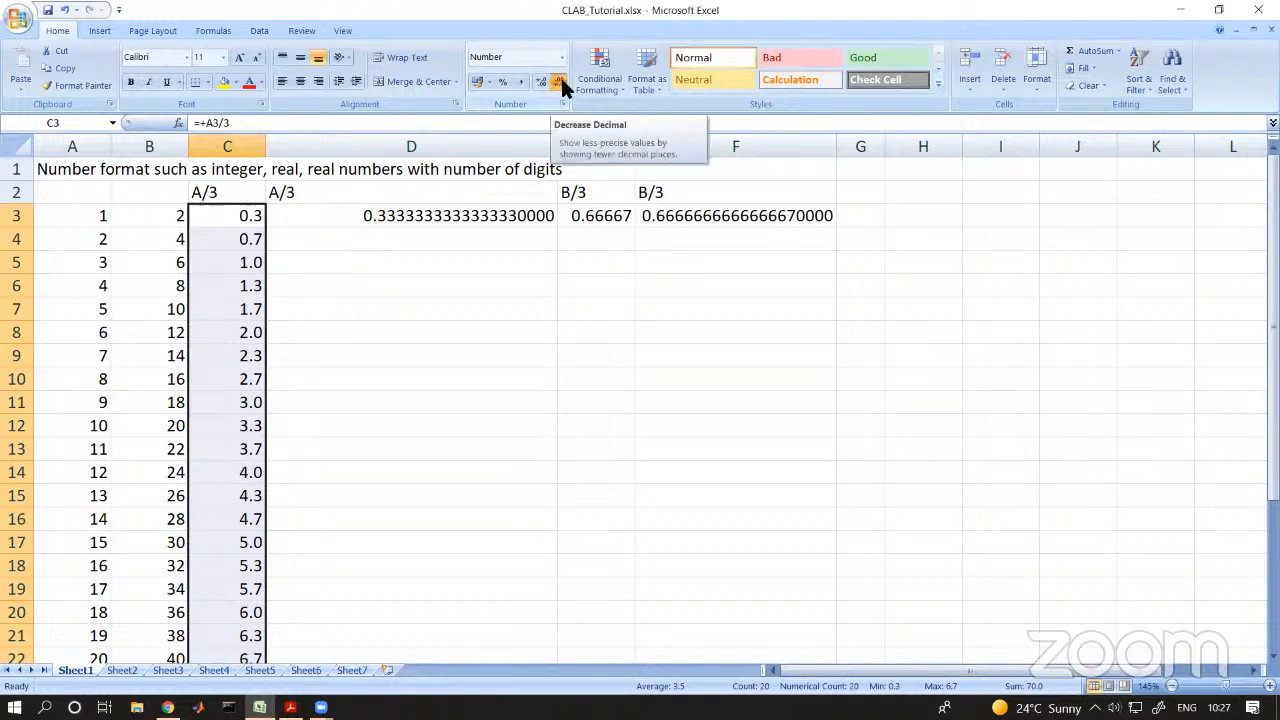
click(559, 82)
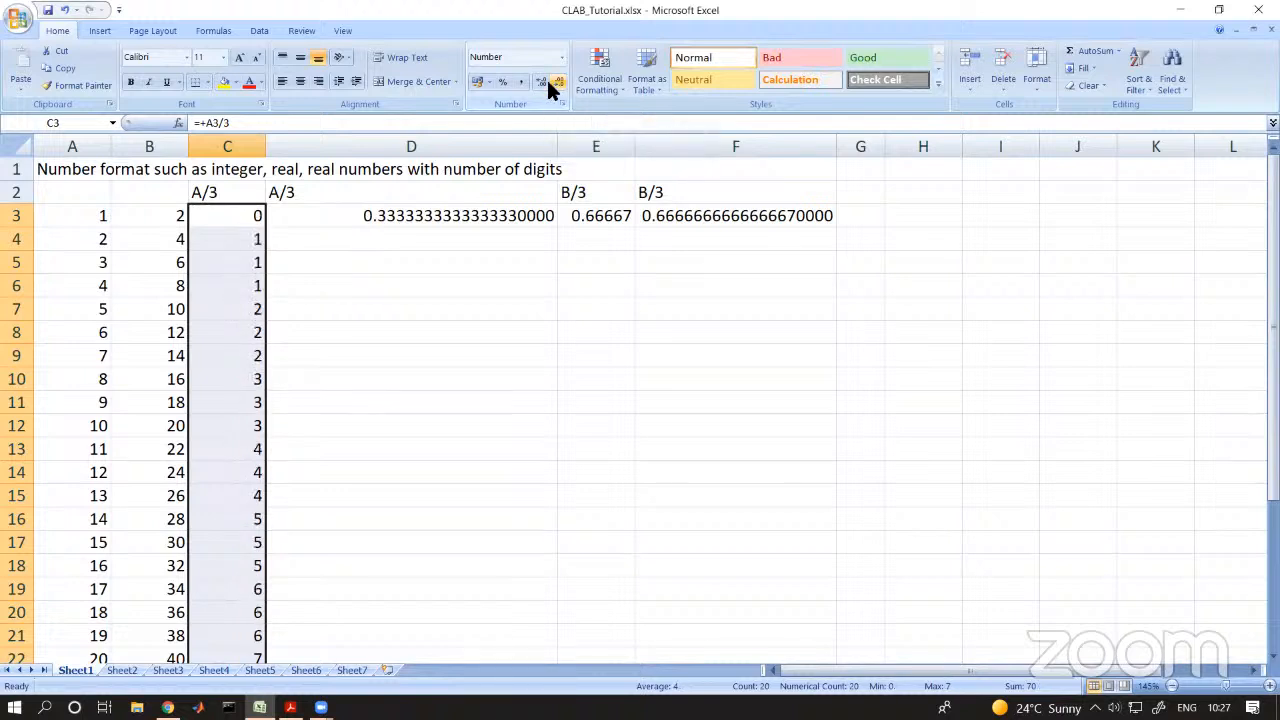
- Increase the displayed decimal places of the A/3 results in C3:C22 to four
click(541, 84)
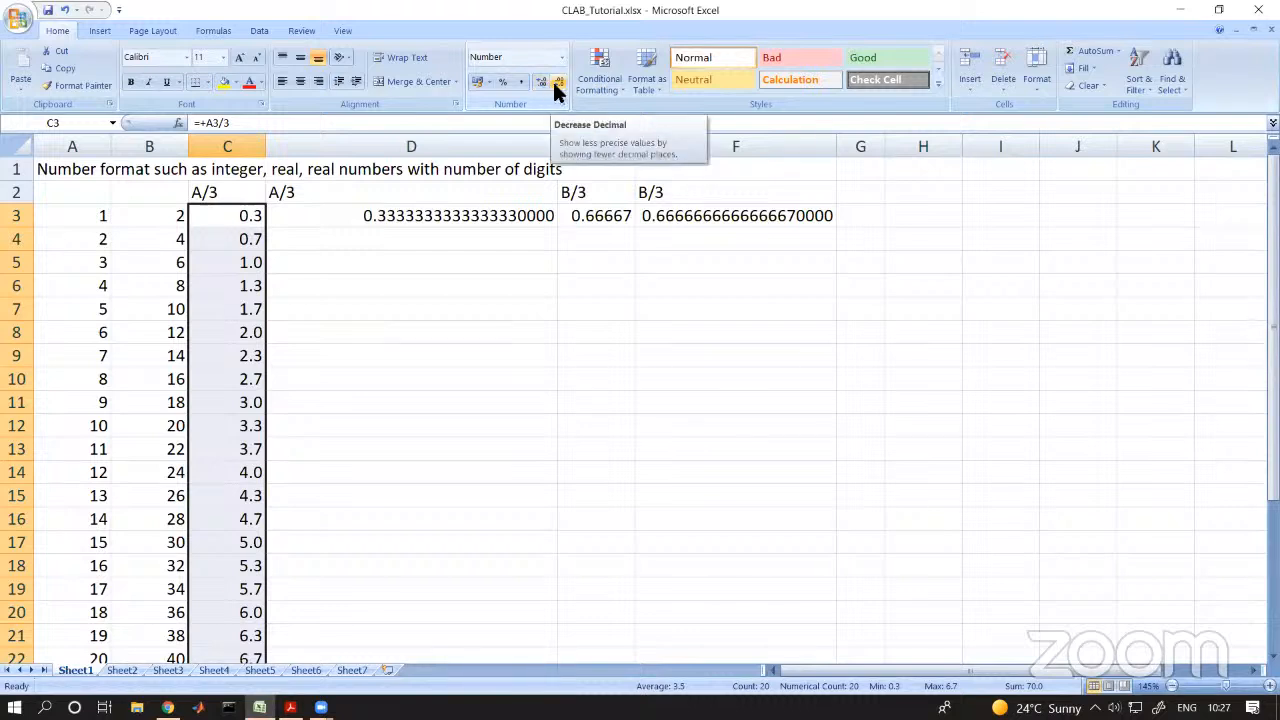
click(539, 81)
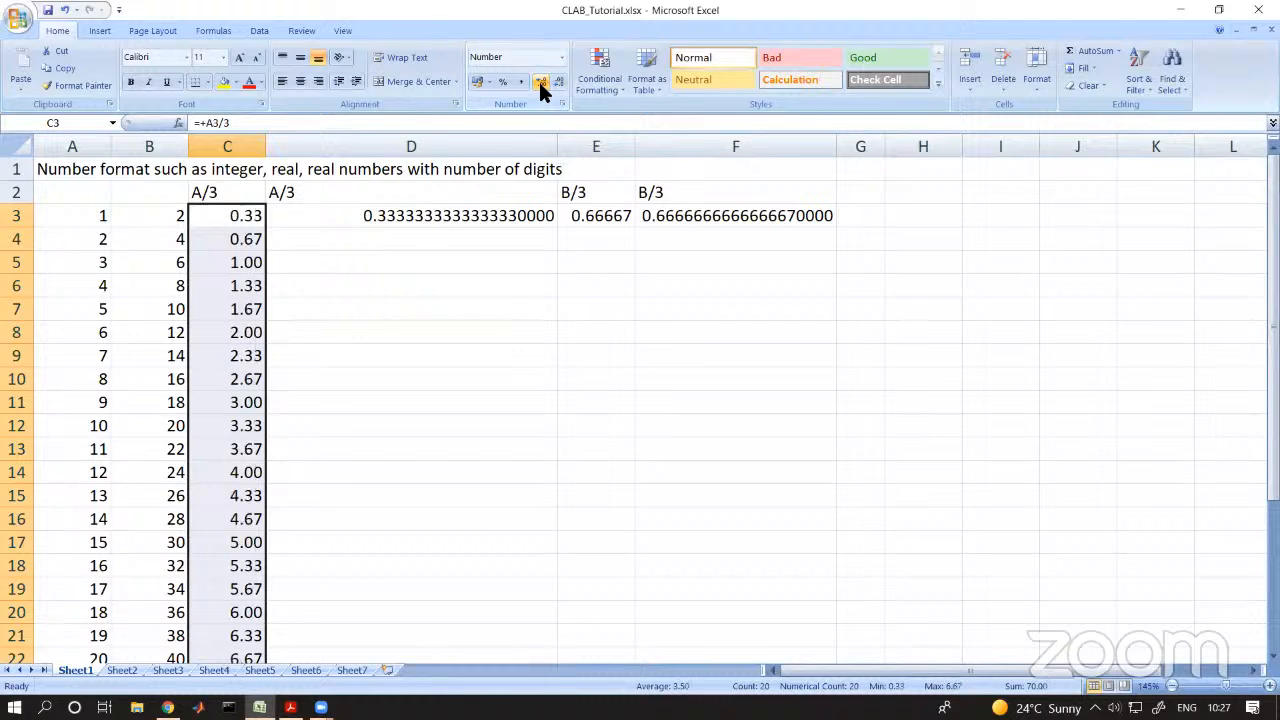
click(539, 82)
click(539, 82)
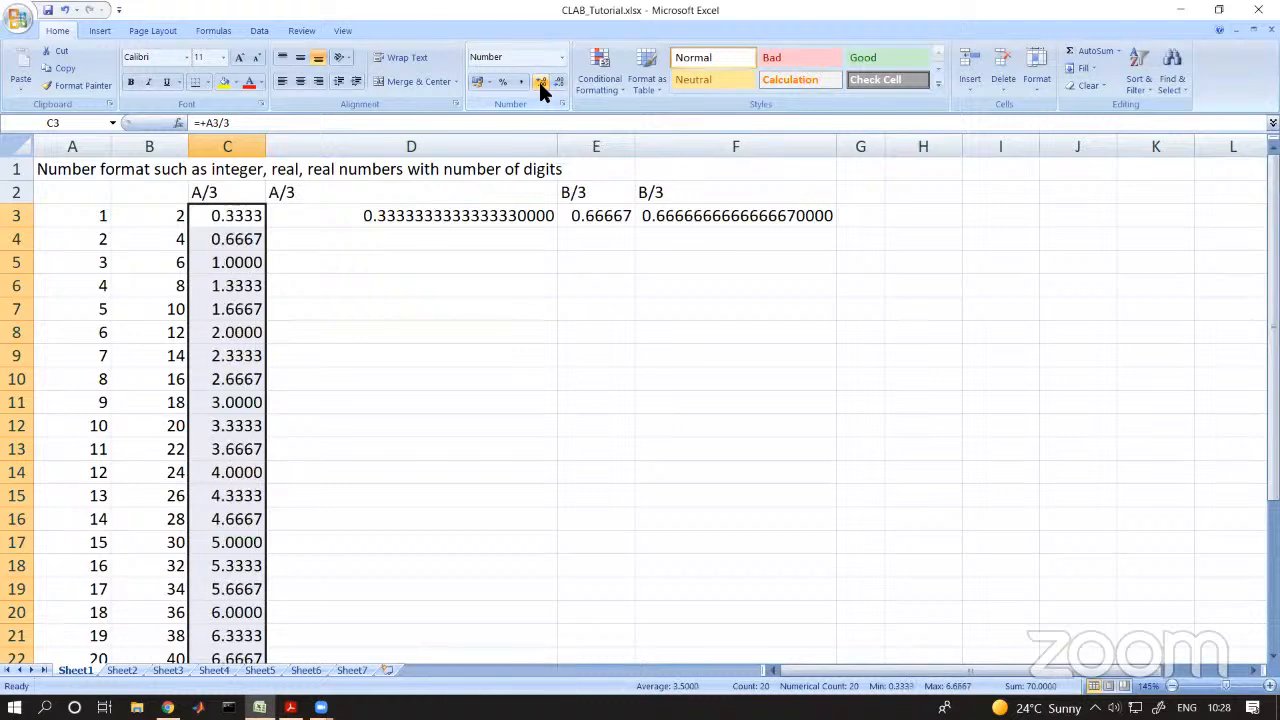
click(358, 287)
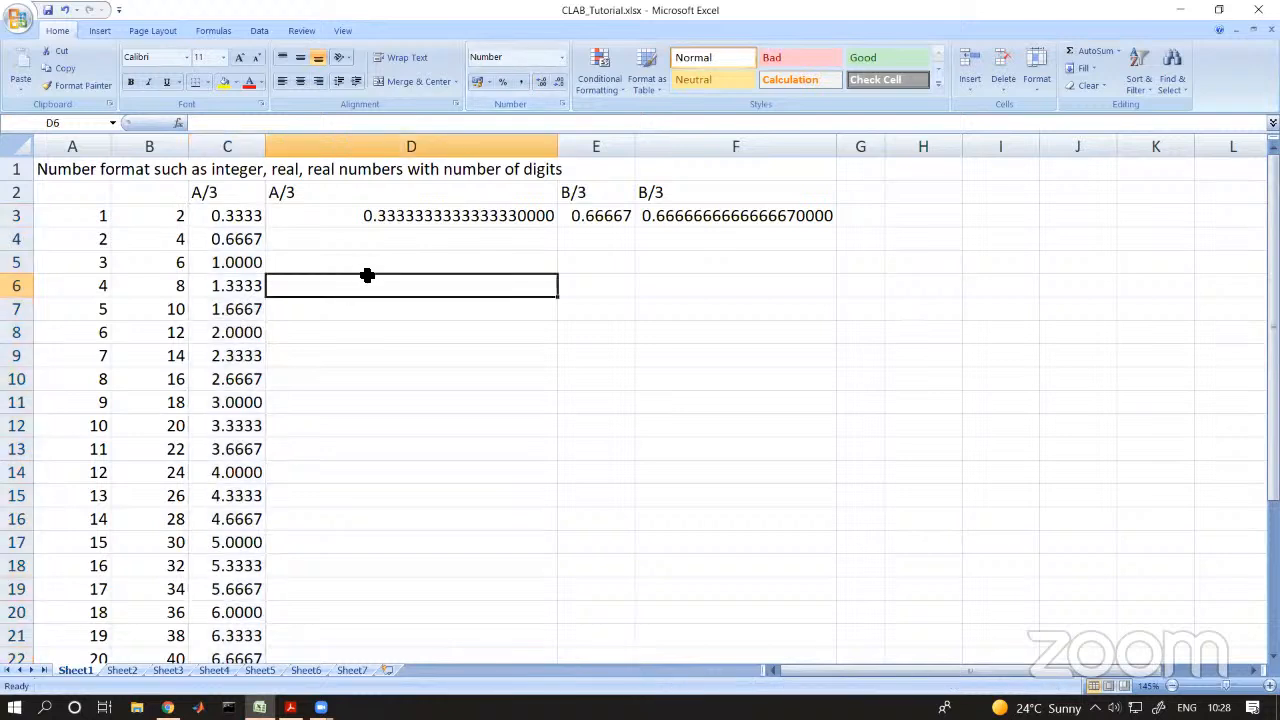
- Increase D3's display by five decimal places and narrow column D slightly
click(418, 217)
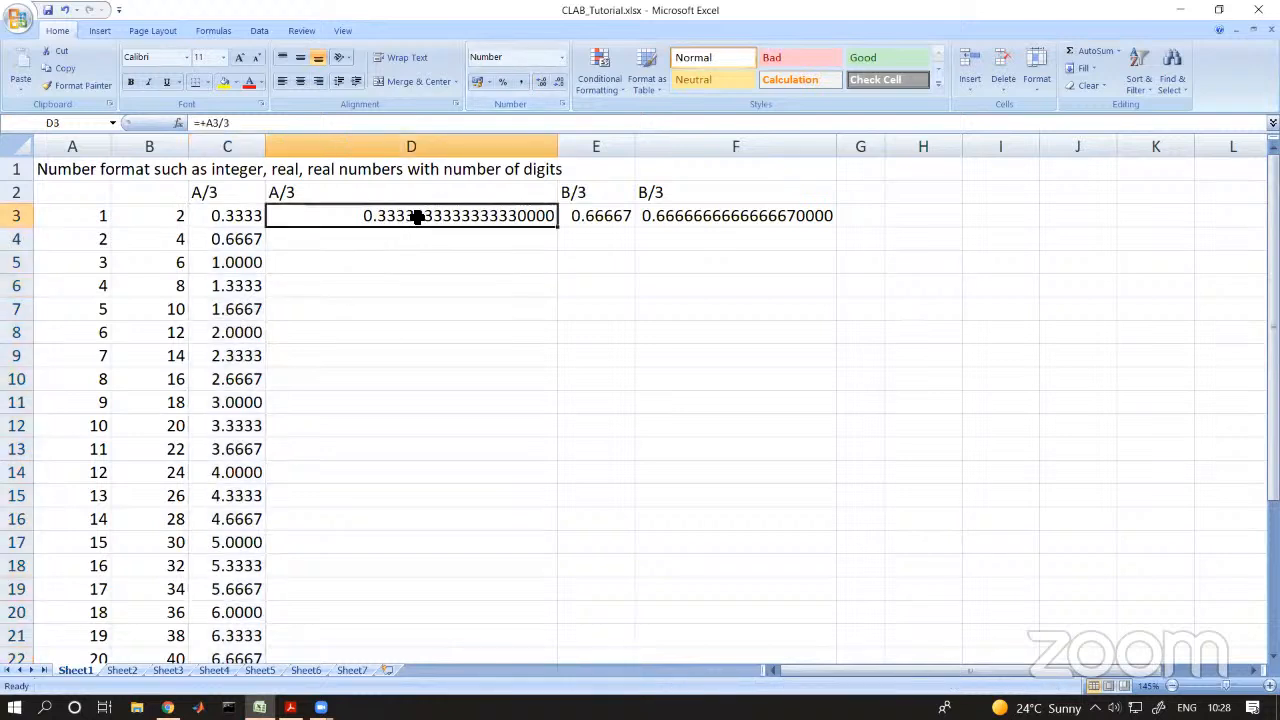
click(540, 81)
click(540, 81)
click(540, 81)
click(540, 81)
click(540, 81)
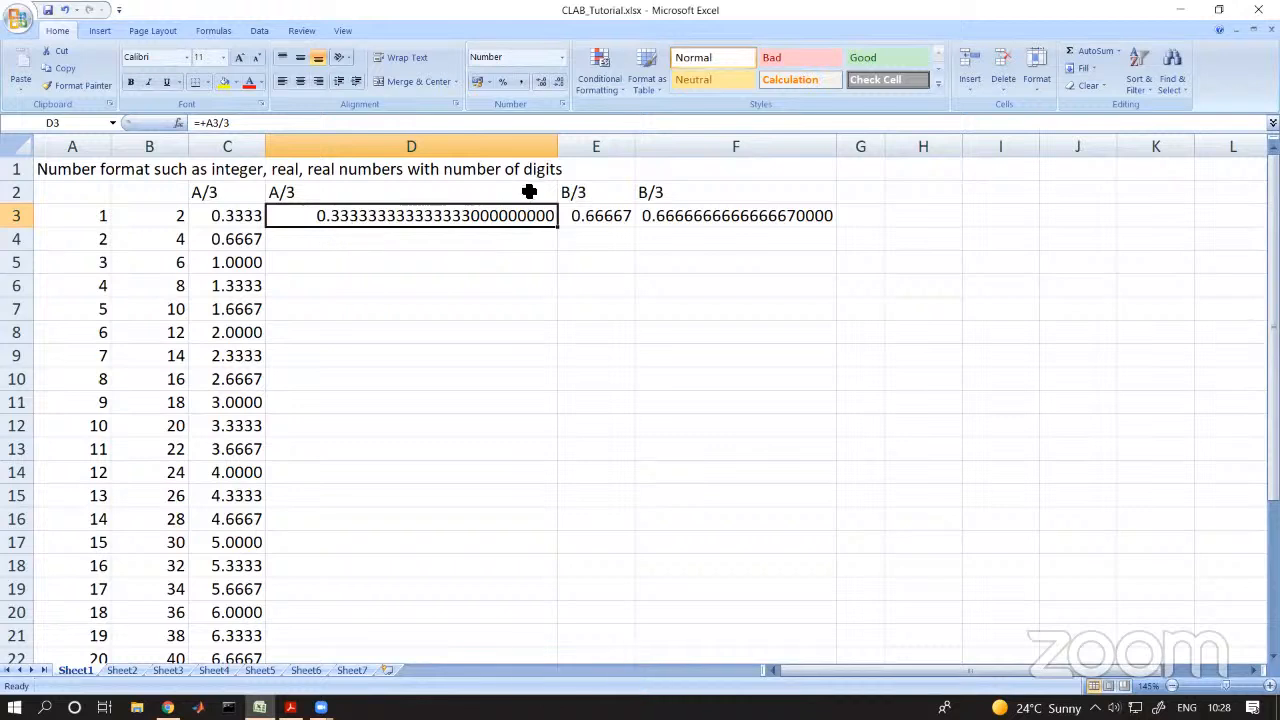
drag(557, 148, 534, 147)
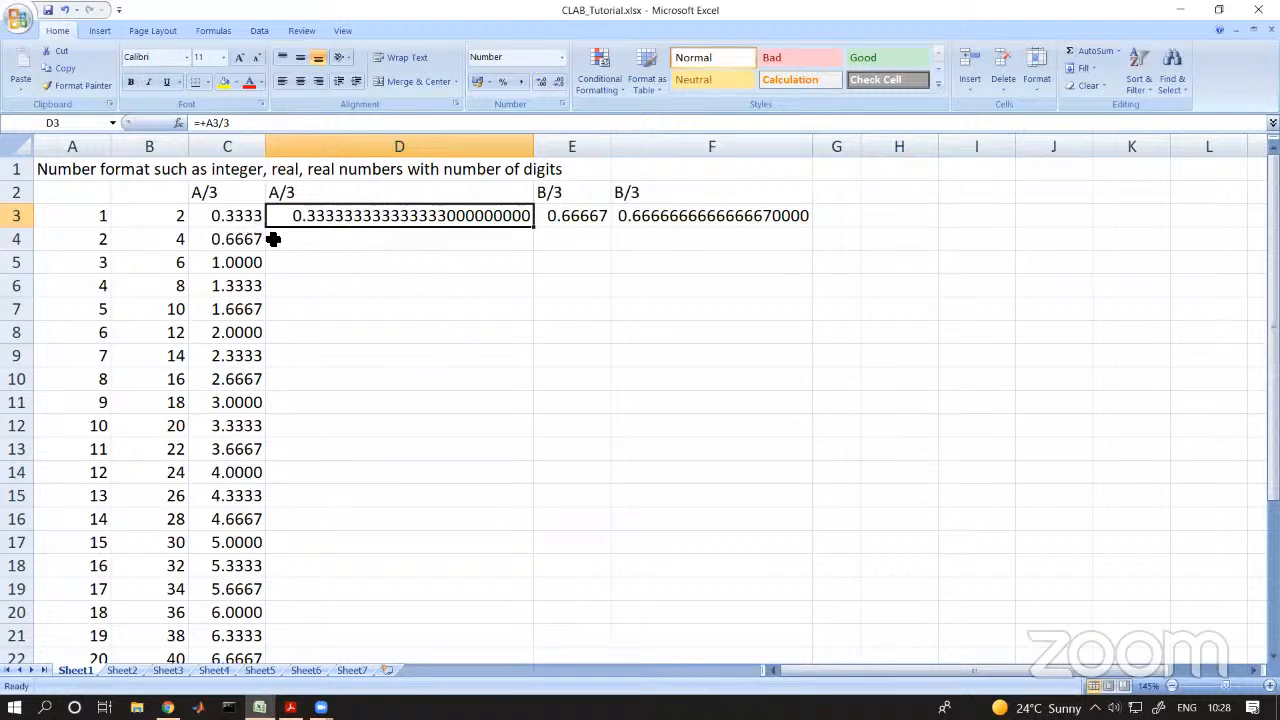
- Fill the A/3 formula with its long decimal format from D3 down through D22
click(304, 243)
click(361, 217)
drag(536, 230, 505, 620)
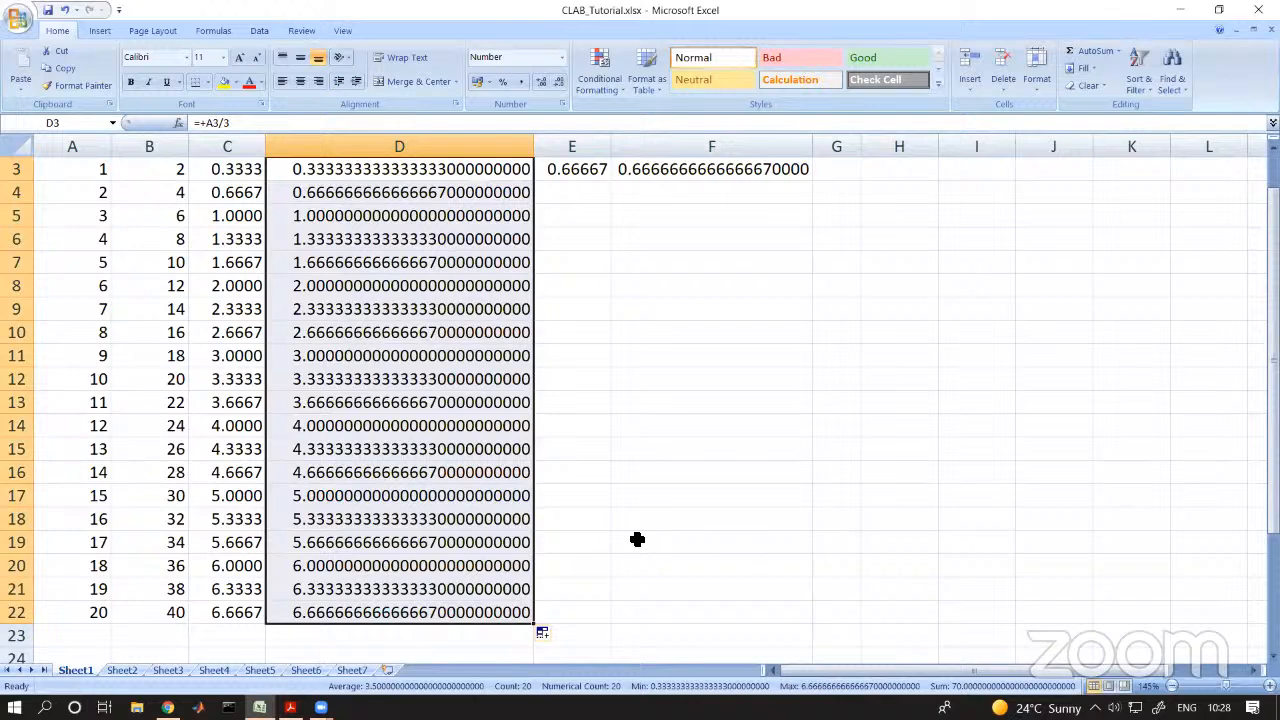
scroll(637, 538, up, 1)
click(666, 476)
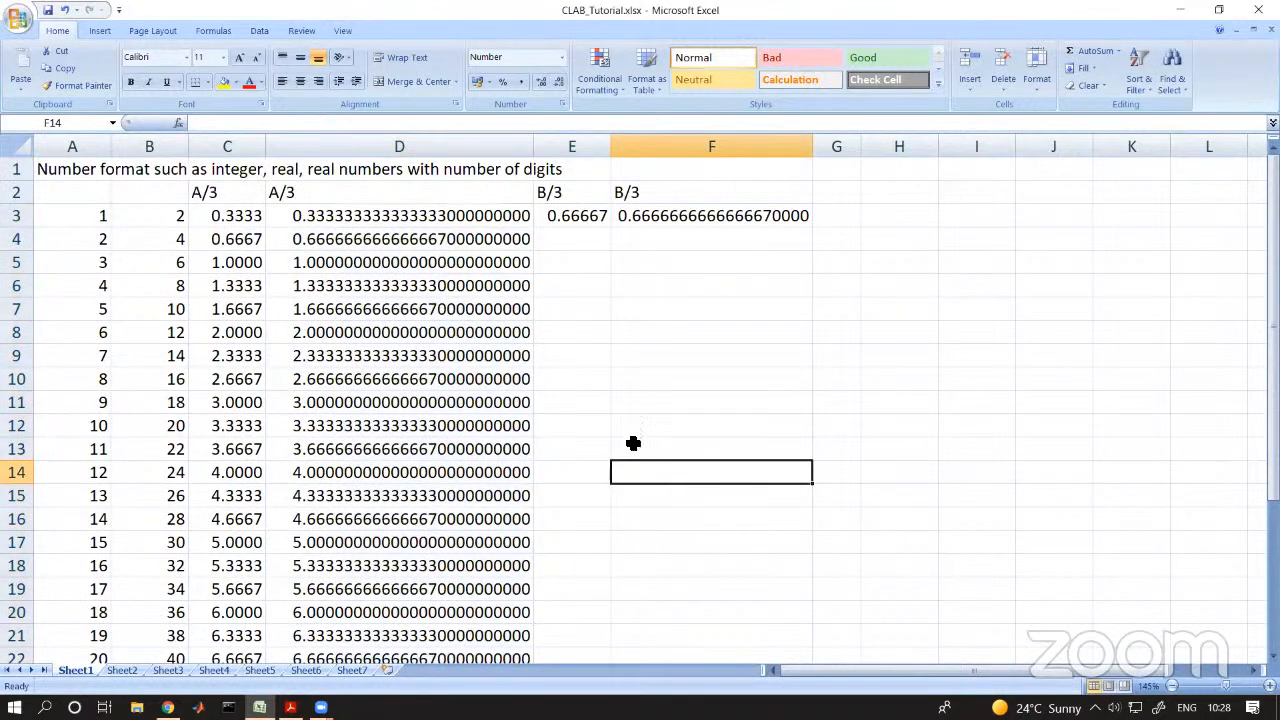
- Narrow column D further so it closely fits its long decimal values, and select the column
click(445, 242)
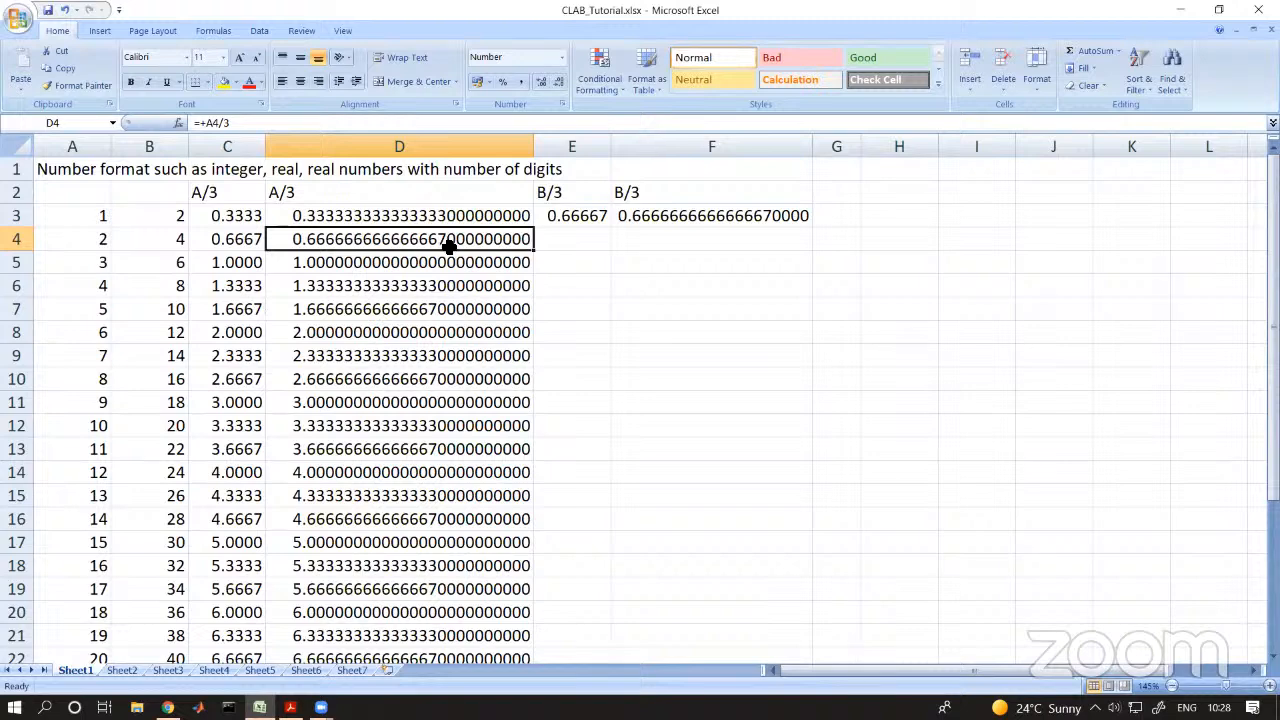
click(516, 220)
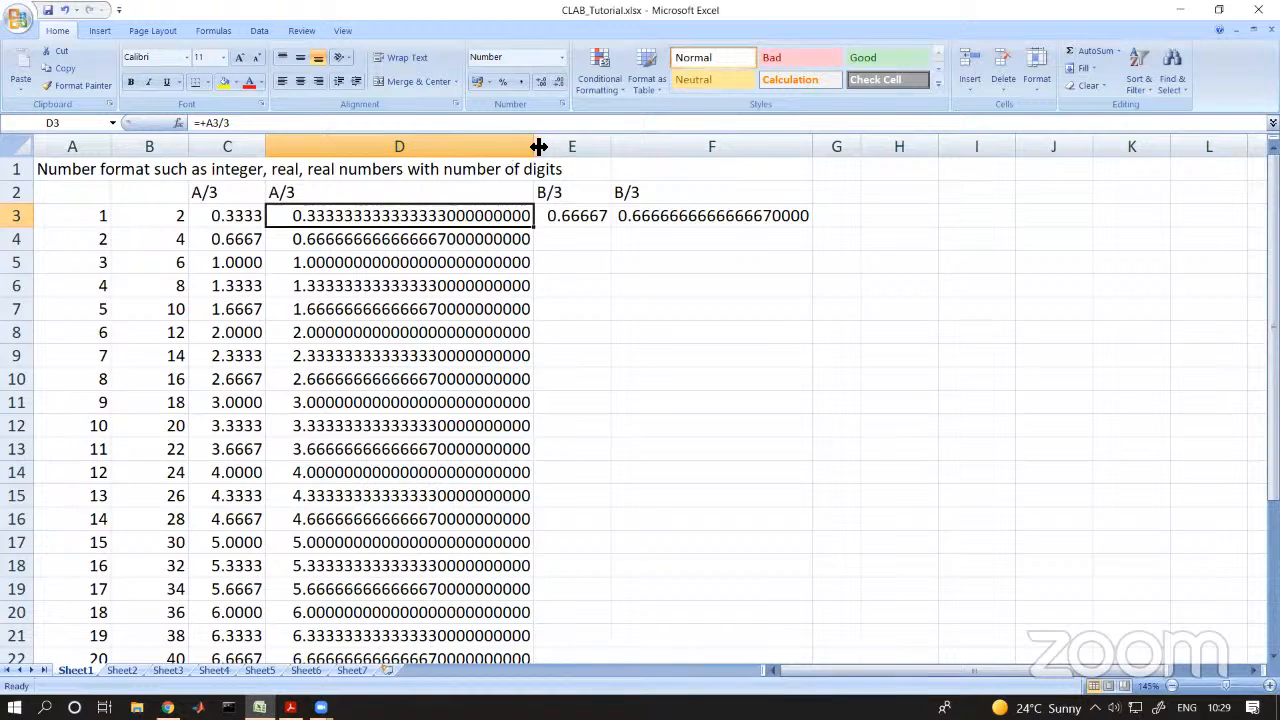
drag(533, 146, 512, 146)
click(505, 147)
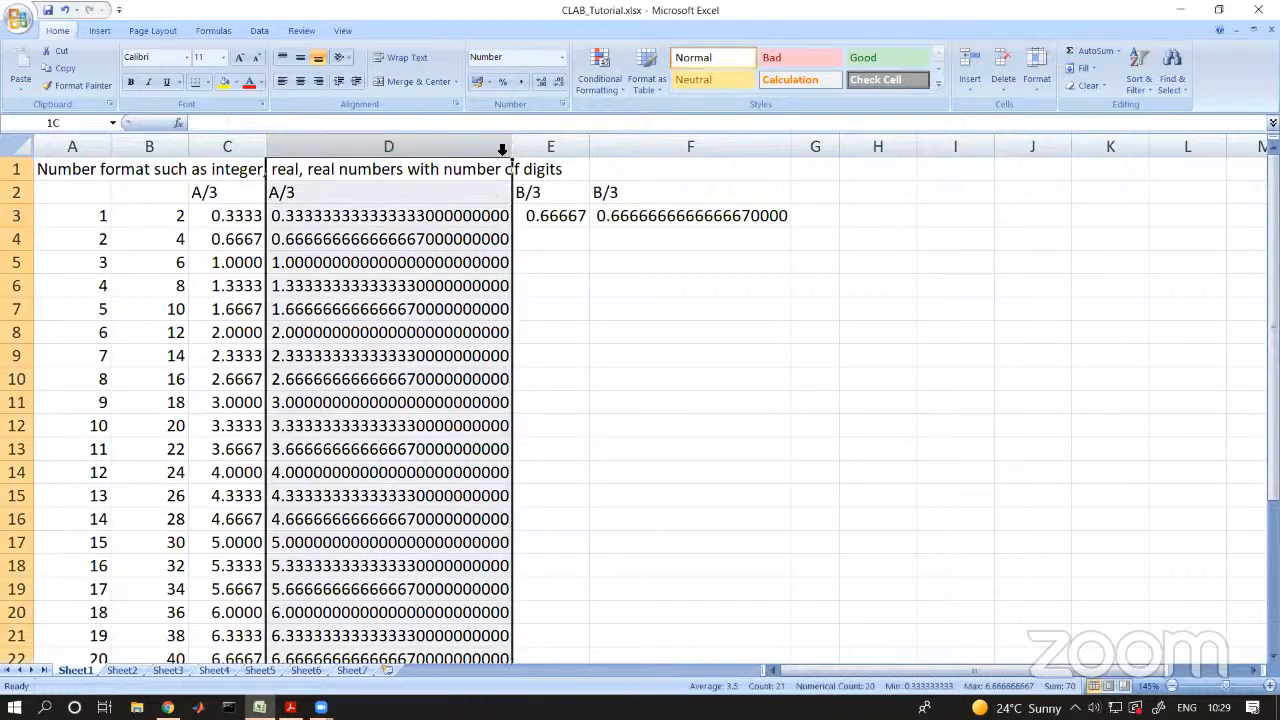
- Narrow column D until its values no longer fit, and auto-fit the column to its contents
click(569, 337)
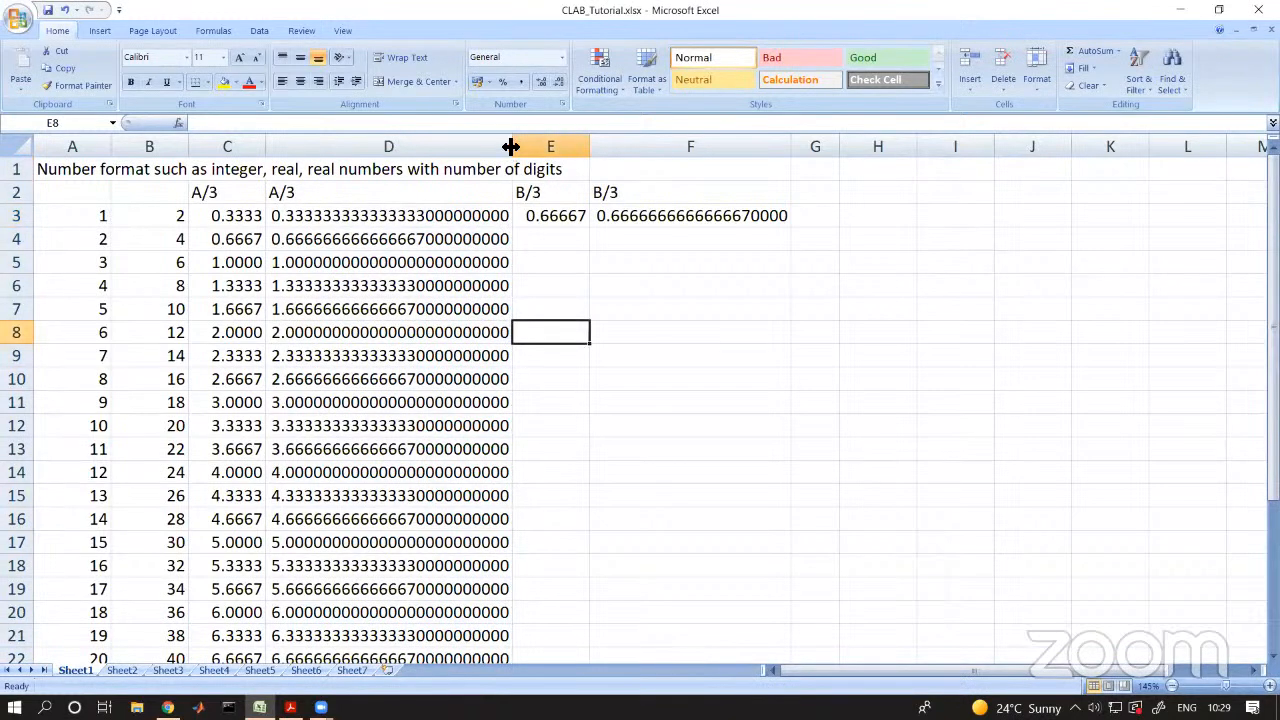
drag(510, 147, 491, 147)
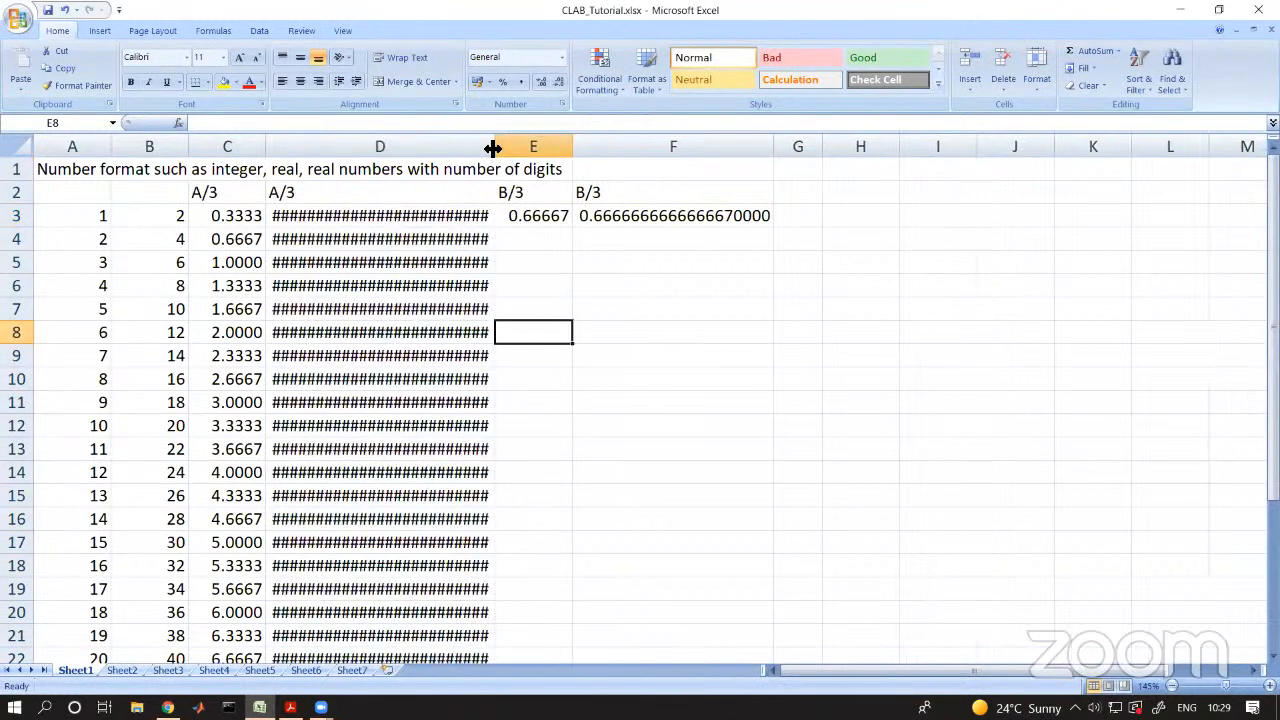
double_click(493, 149)
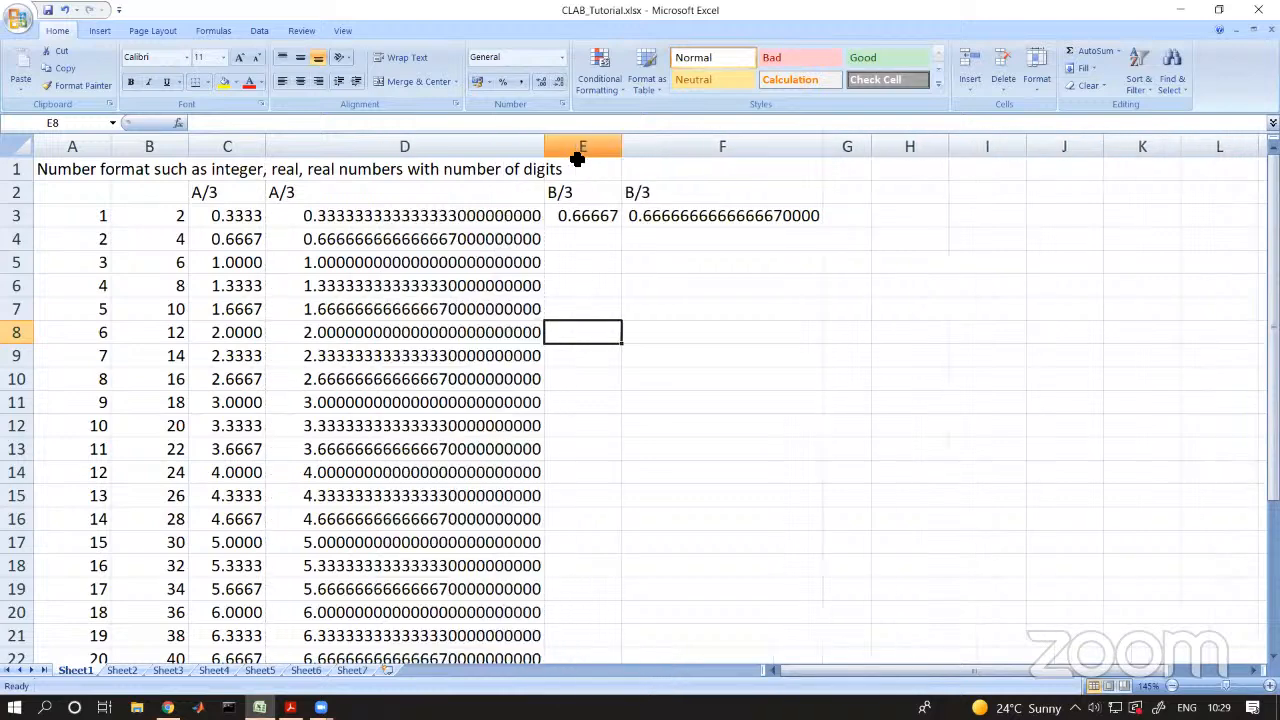
- Reduce the displayed decimals of the A/3 values in D3:D22 to ten and auto-fit the column's width
click(508, 216)
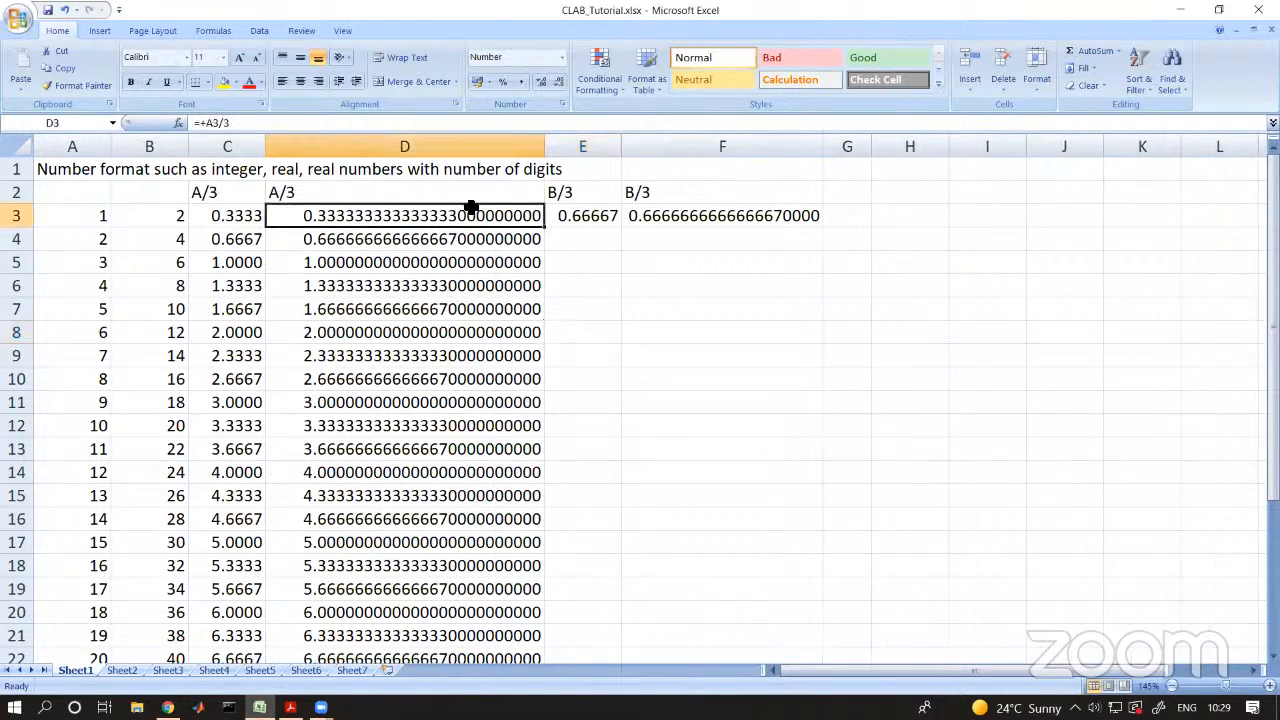
scroll(408, 600, down, 3)
scroll(408, 568, up, 2)
shift+click(414, 591)
scroll(516, 262, up, 1)
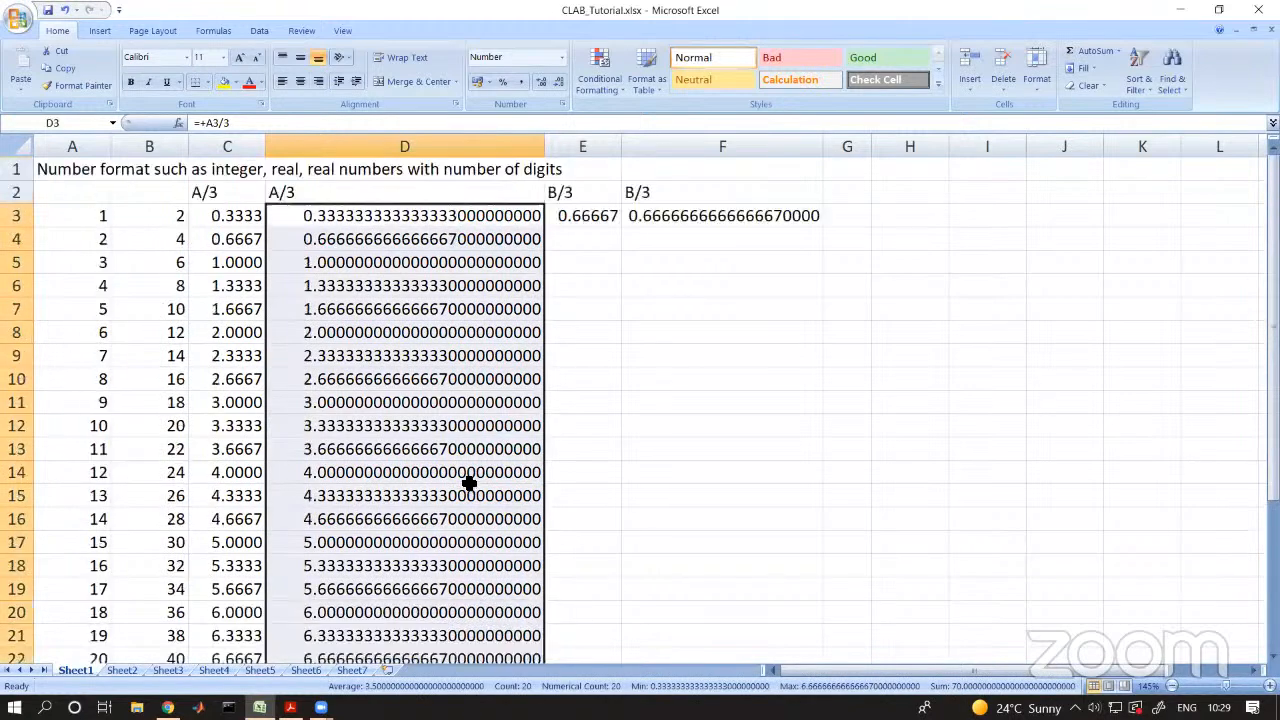
click(559, 81)
click(559, 81)
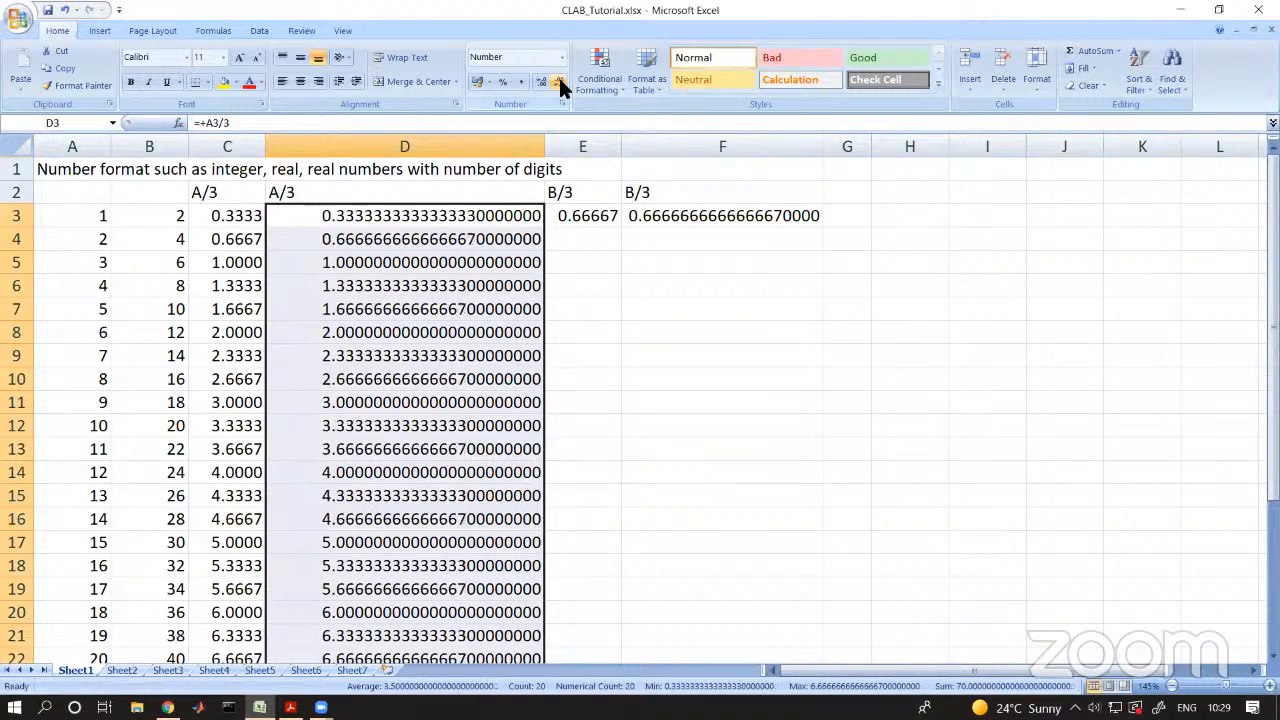
click(561, 83)
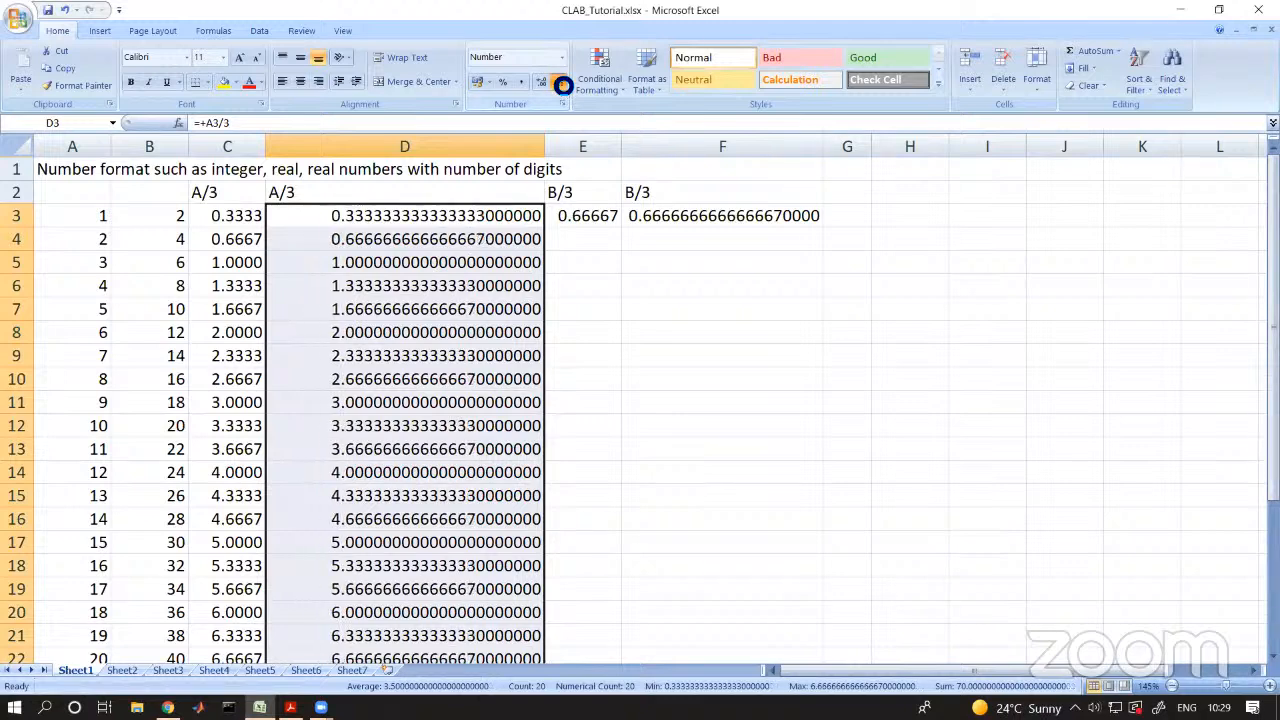
click(563, 85)
click(560, 80)
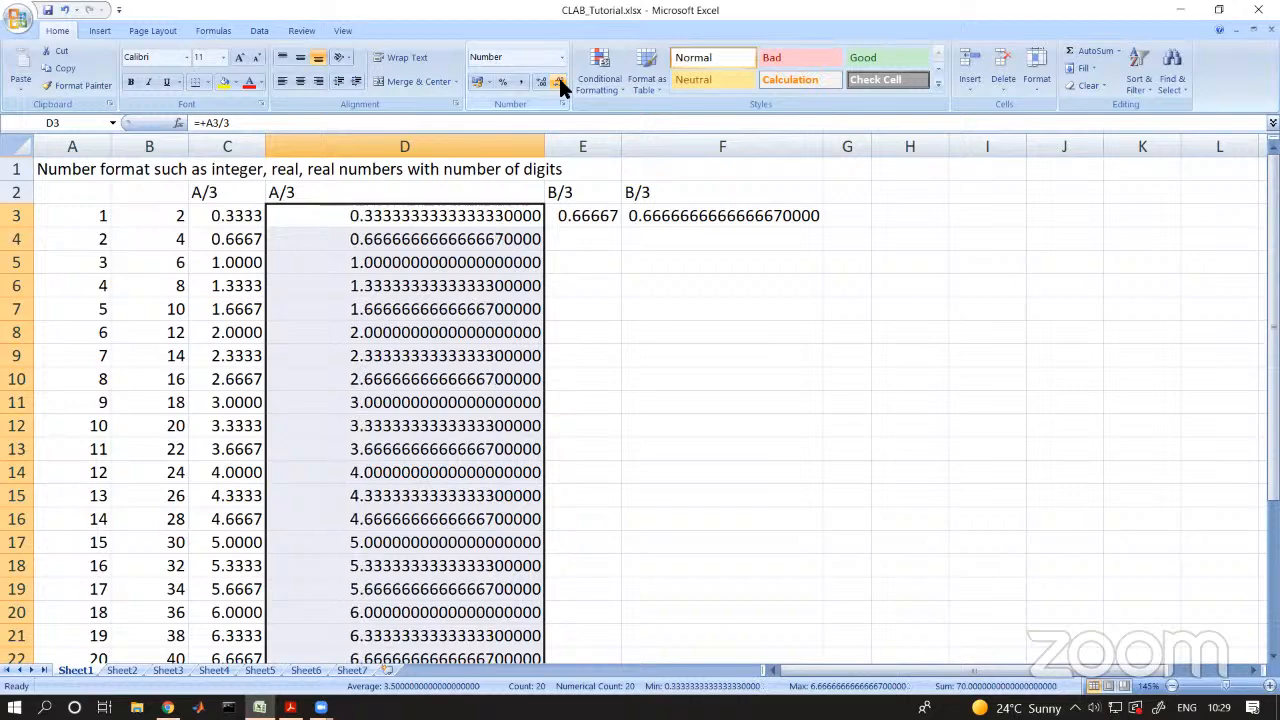
click(560, 80)
click(558, 80)
click(558, 80)
click(558, 80)
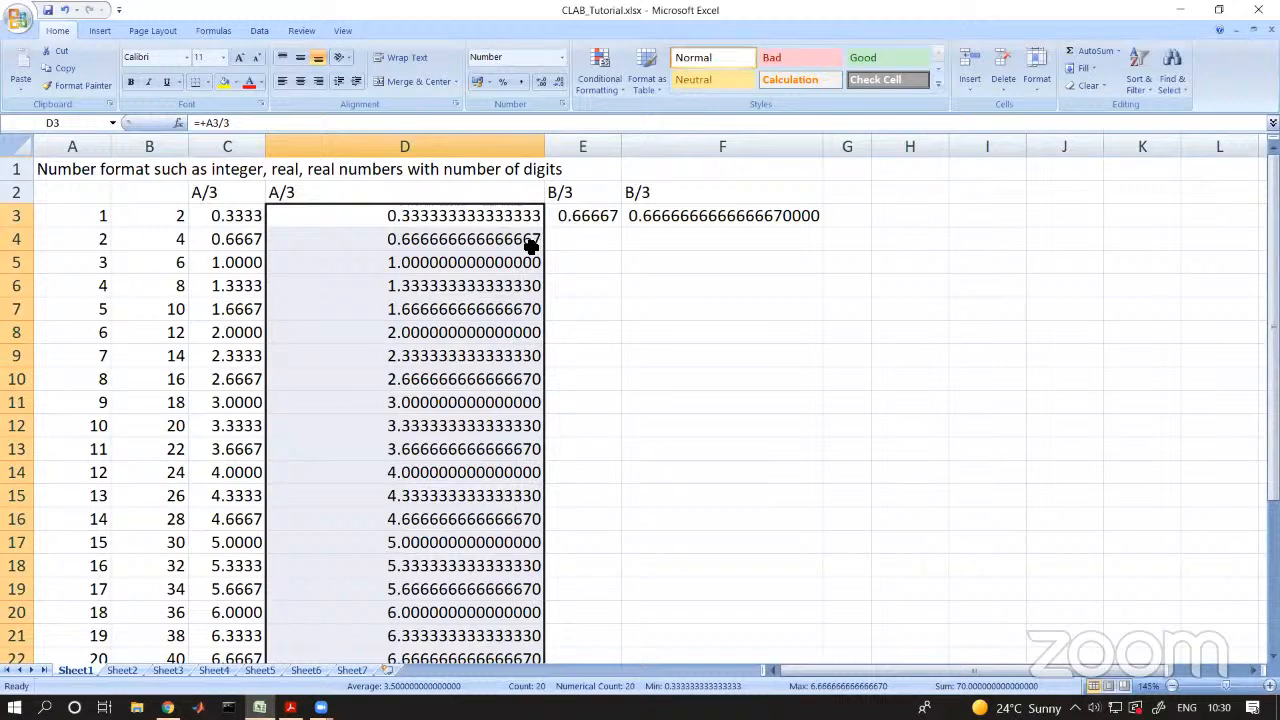
click(559, 81)
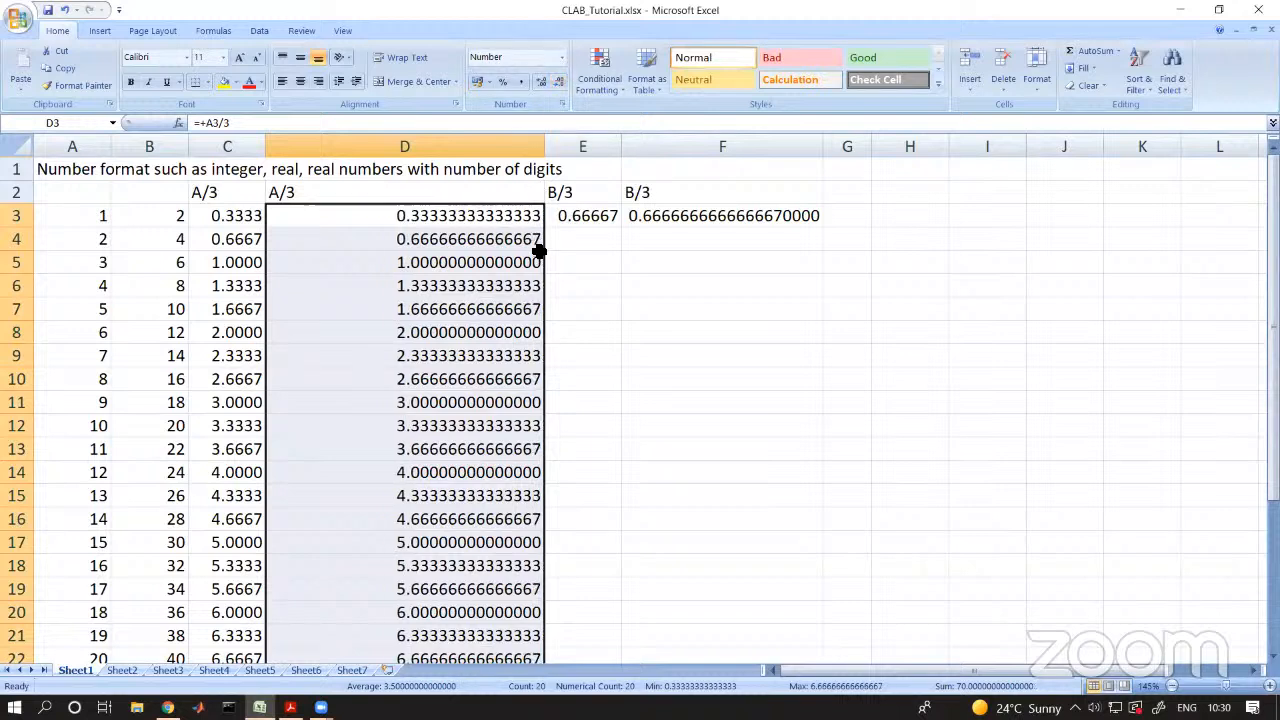
click(560, 82)
click(559, 80)
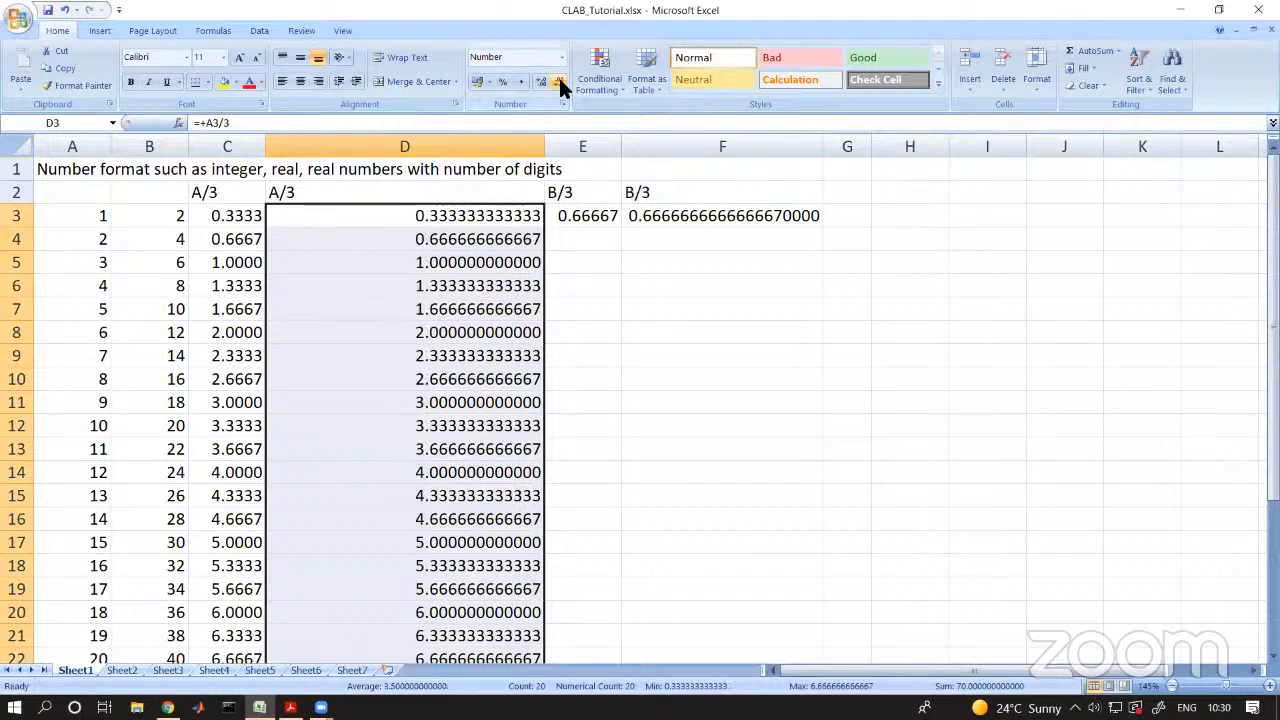
click(559, 80)
click(559, 80)
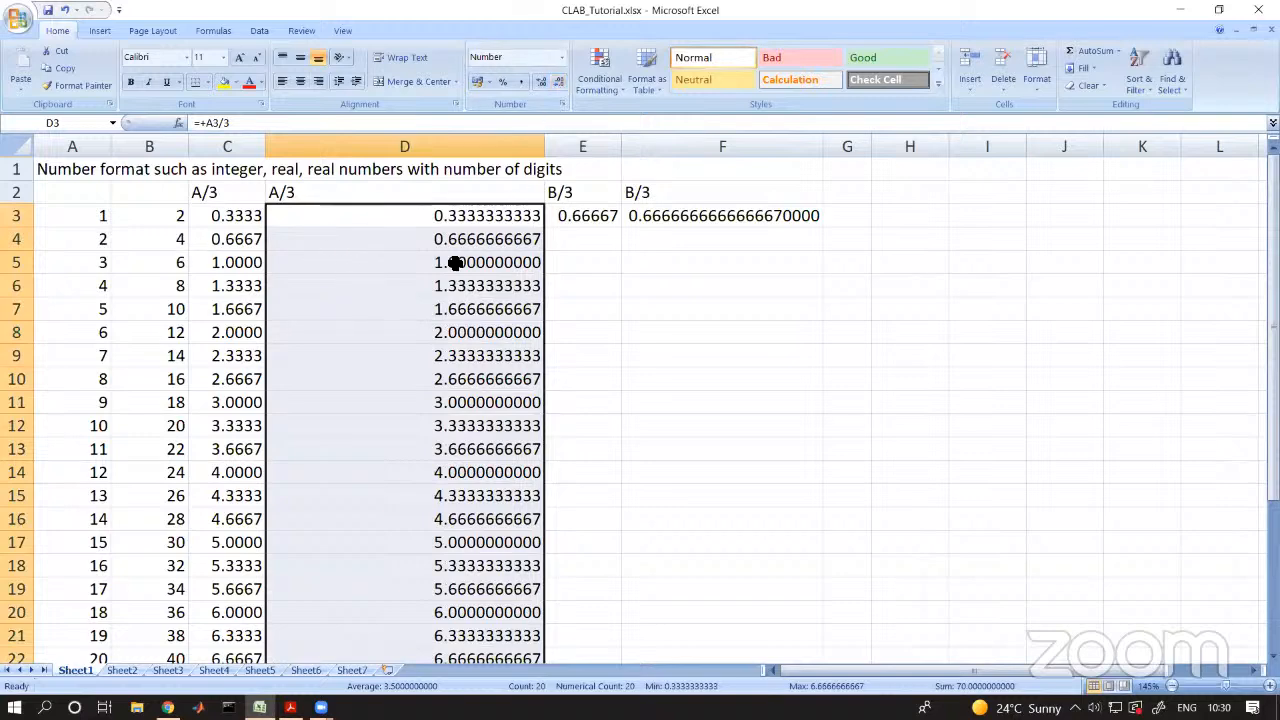
double_click(544, 146)
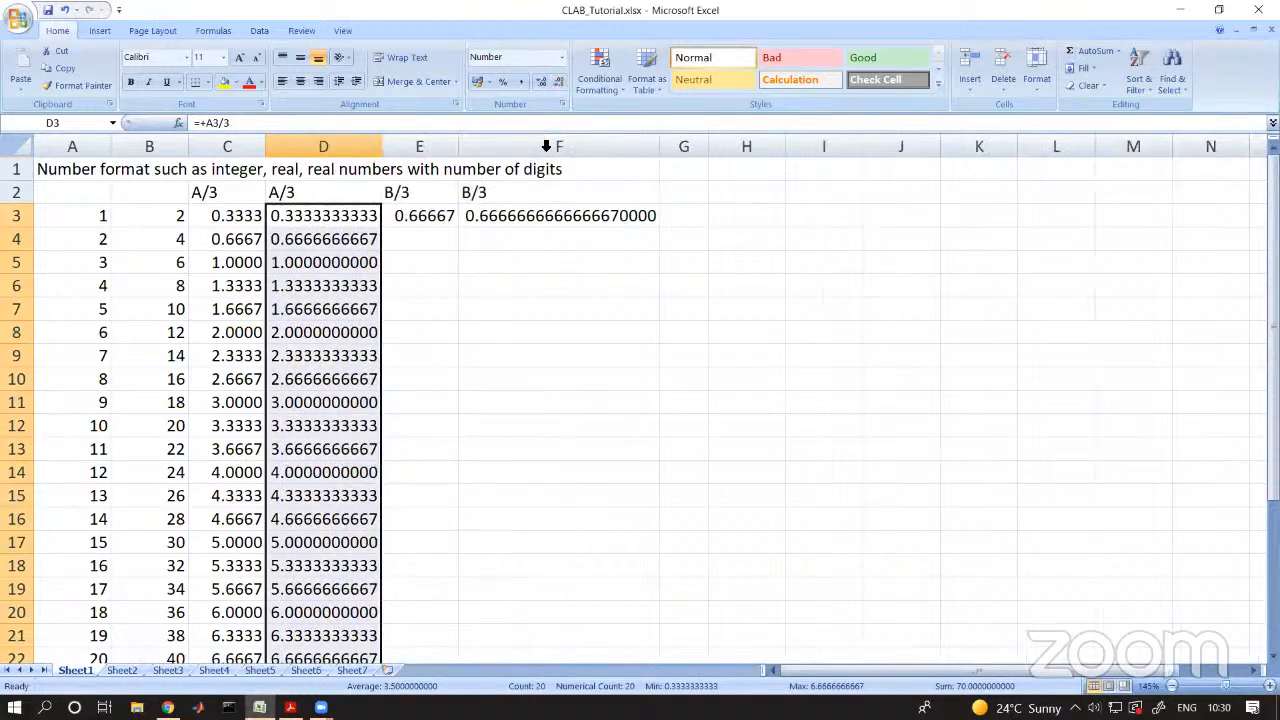
- Fill the two B/3 formulas in E3:F3 down through row 22
click(446, 221)
drag(446, 221, 571, 217)
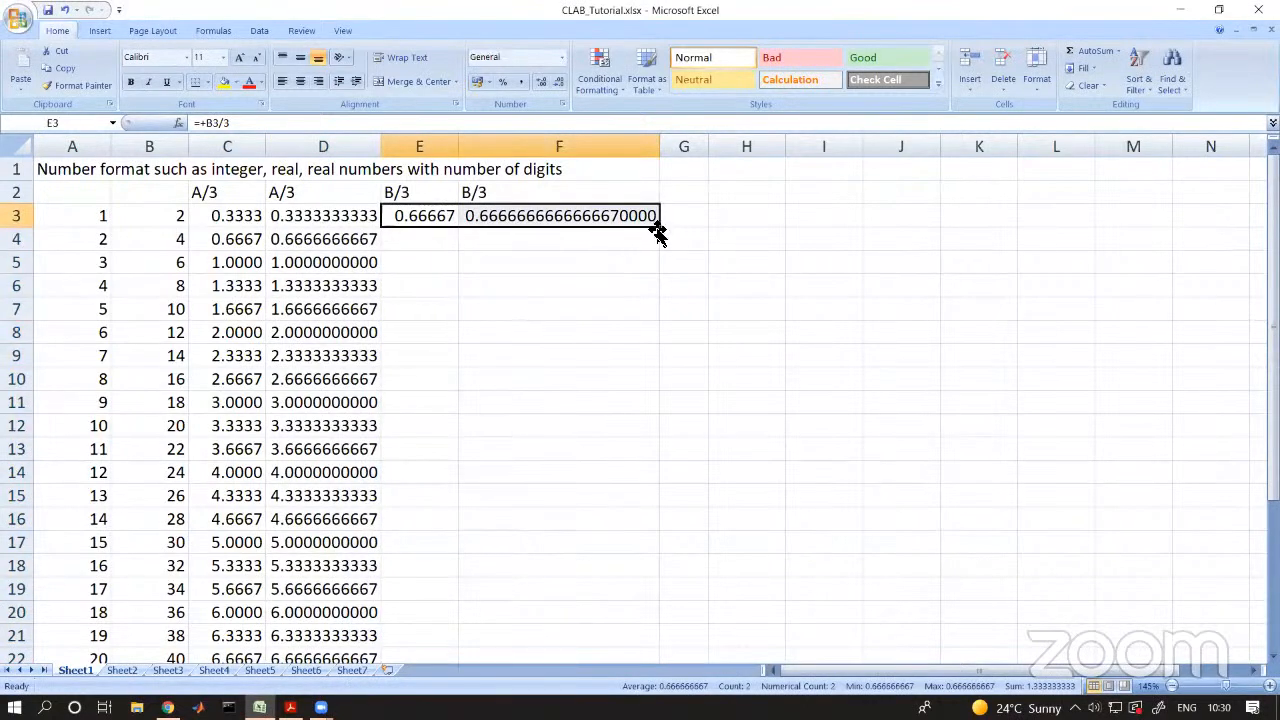
drag(662, 236, 600, 623)
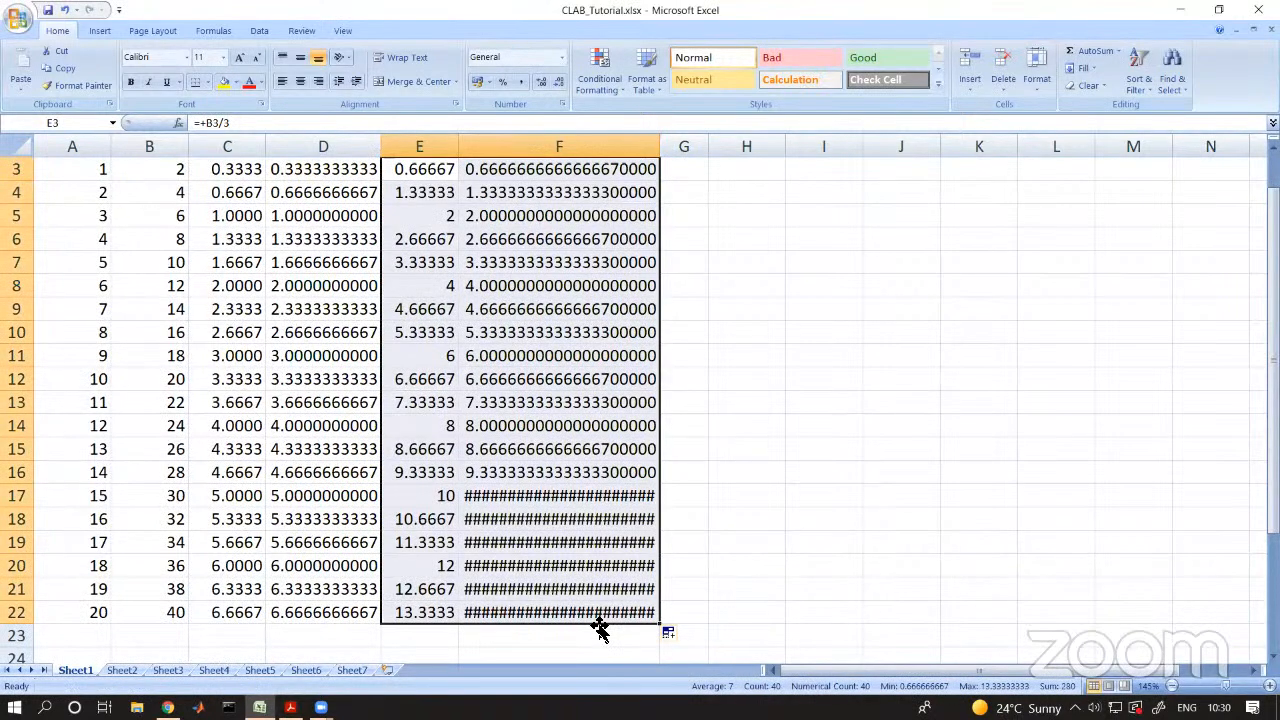
scroll(640, 496, up, 1)
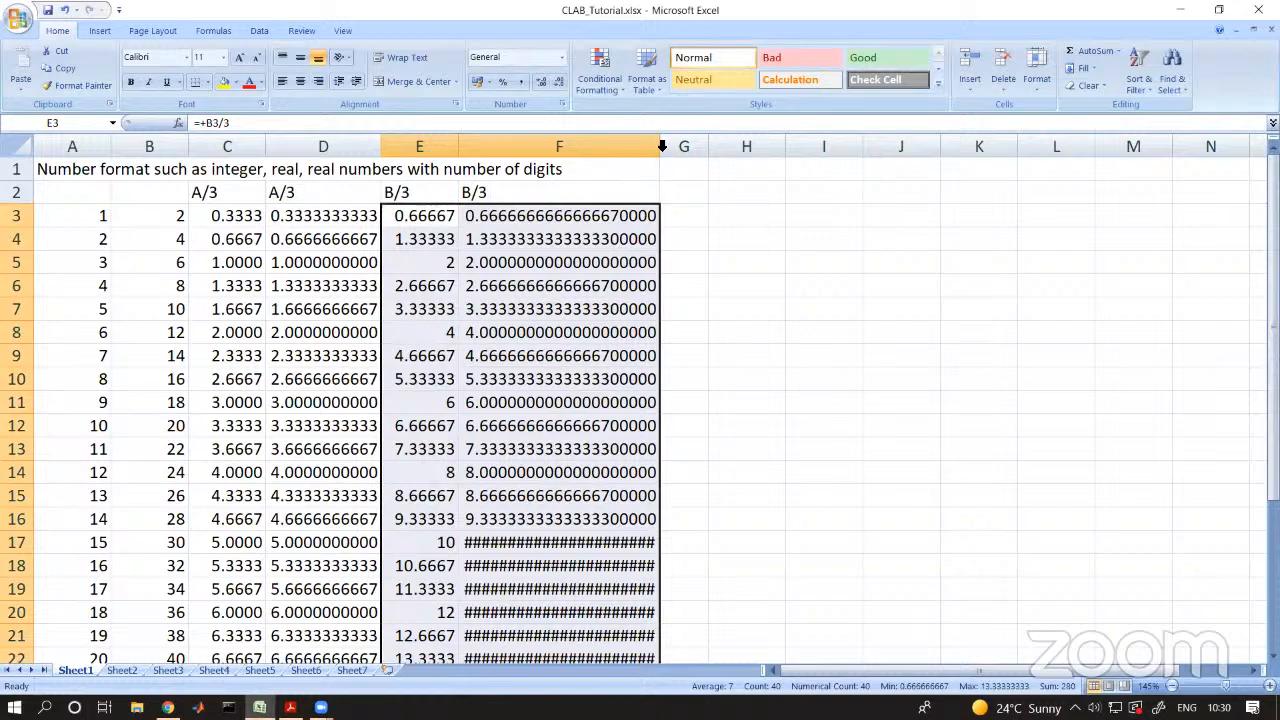
- Reduce the displayed decimals of the B/3 values in F3:F22 to ten
click(728, 254)
drag(591, 214, 545, 610)
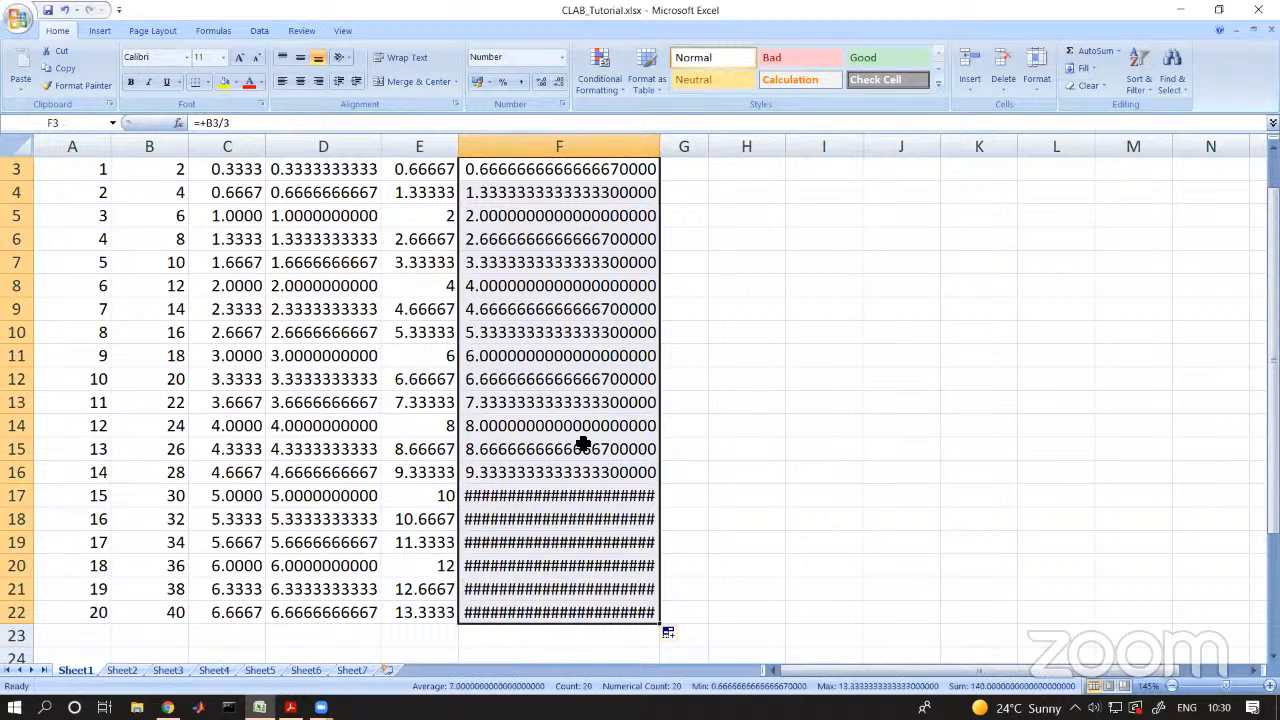
click(558, 82)
click(558, 82)
click(558, 82)
click(558, 82)
click(558, 82)
click(558, 82)
click(558, 82)
click(558, 82)
click(558, 82)
click(558, 82)
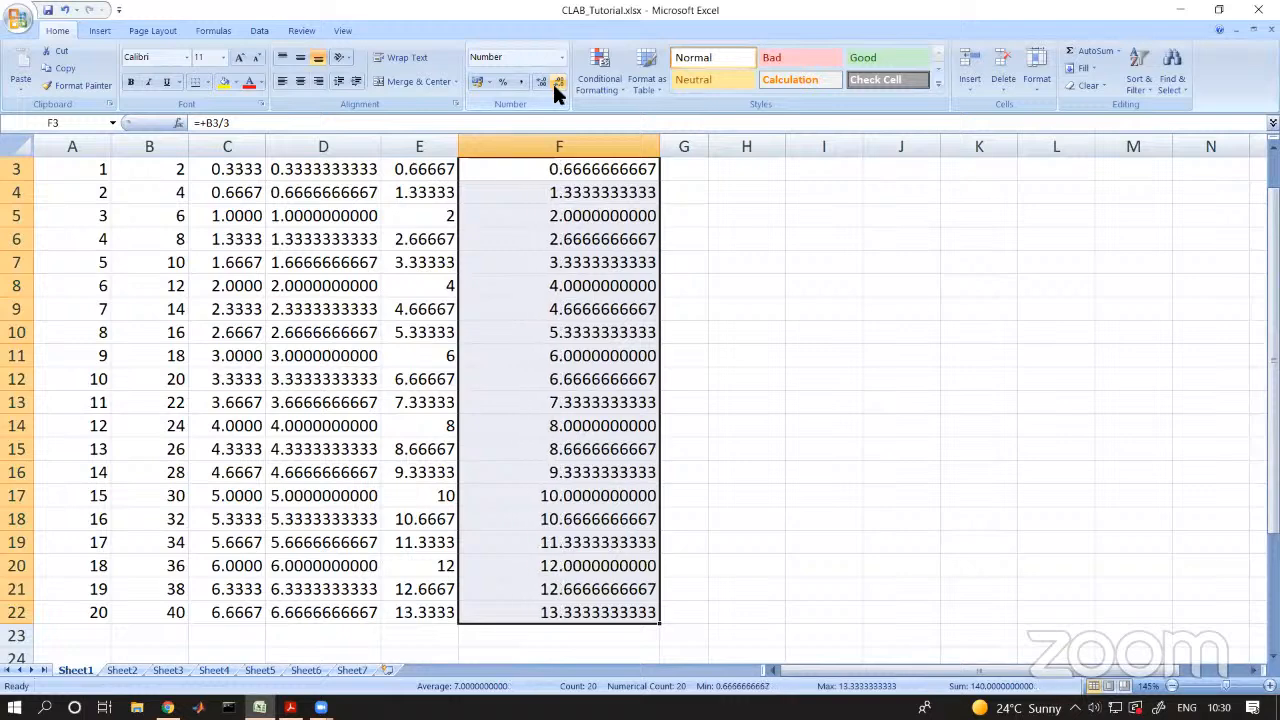
scroll(425, 465, up, 1)
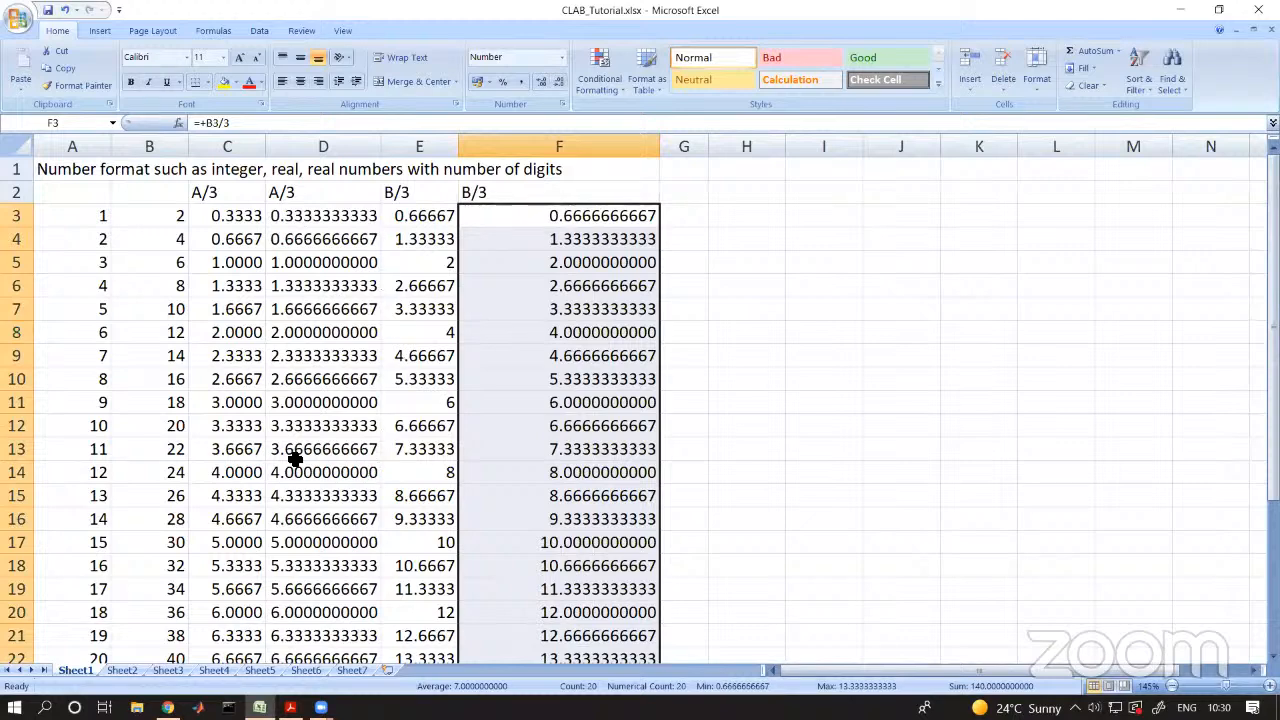
click(101, 220)
drag(101, 220, 72, 596)
click(703, 222)
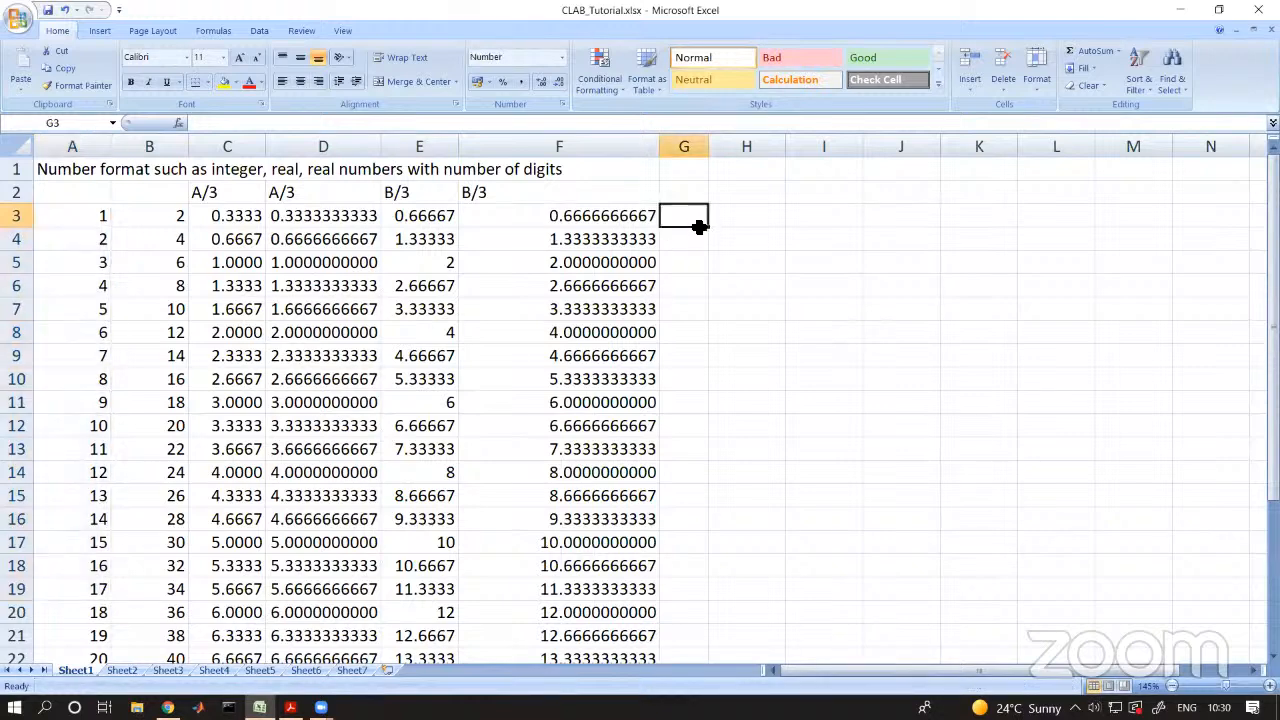
- Enter 1x102 in H3 and convert it into the formula =1*102
click(763, 223)
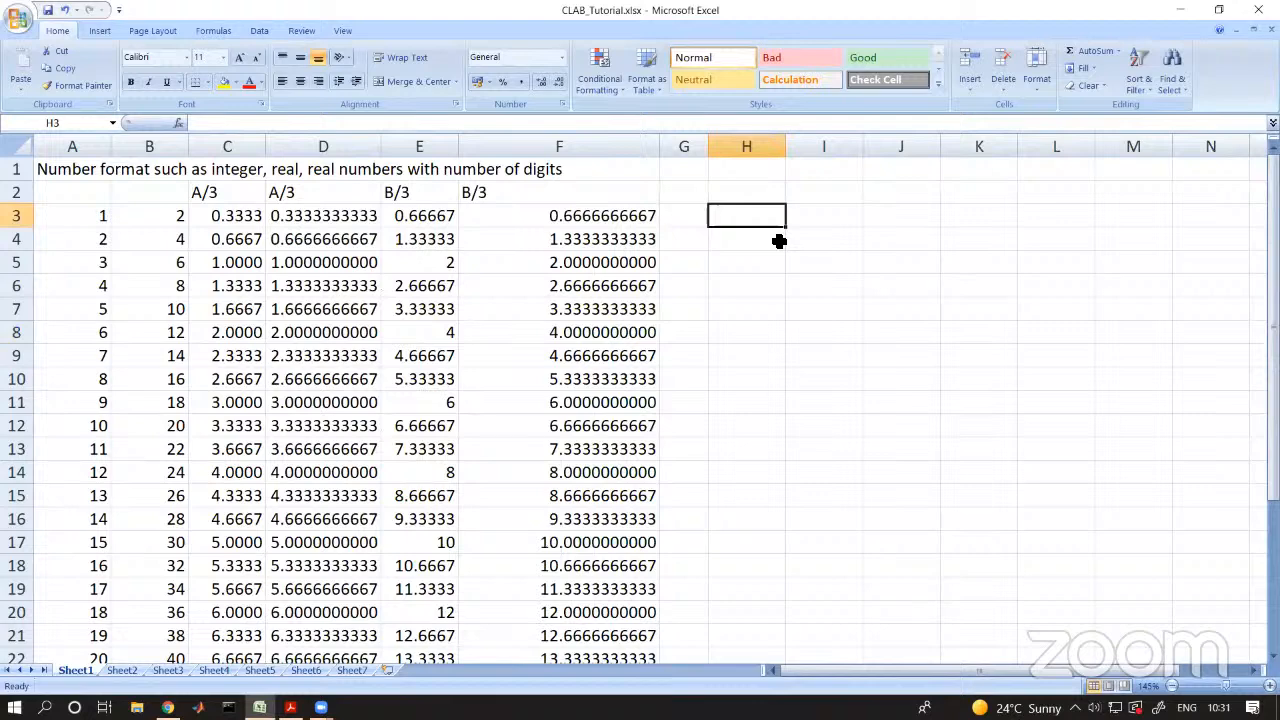
text(1x102)
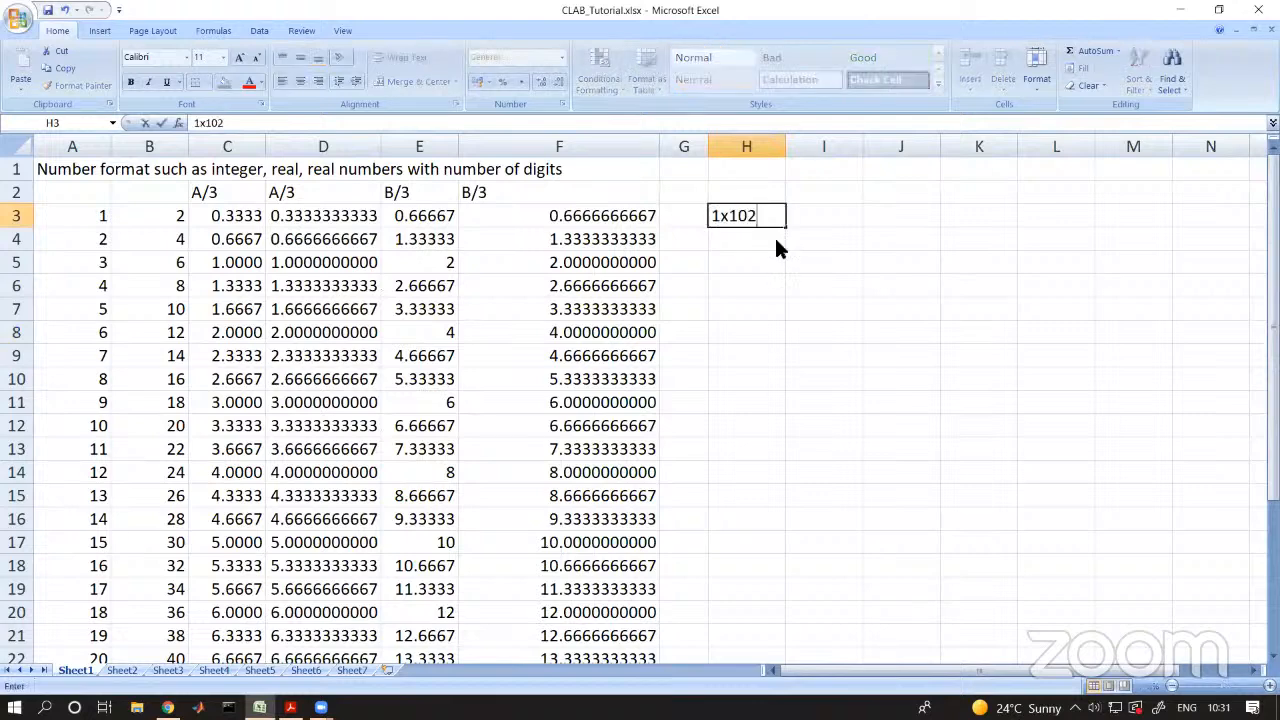
key(Return)
click(764, 220)
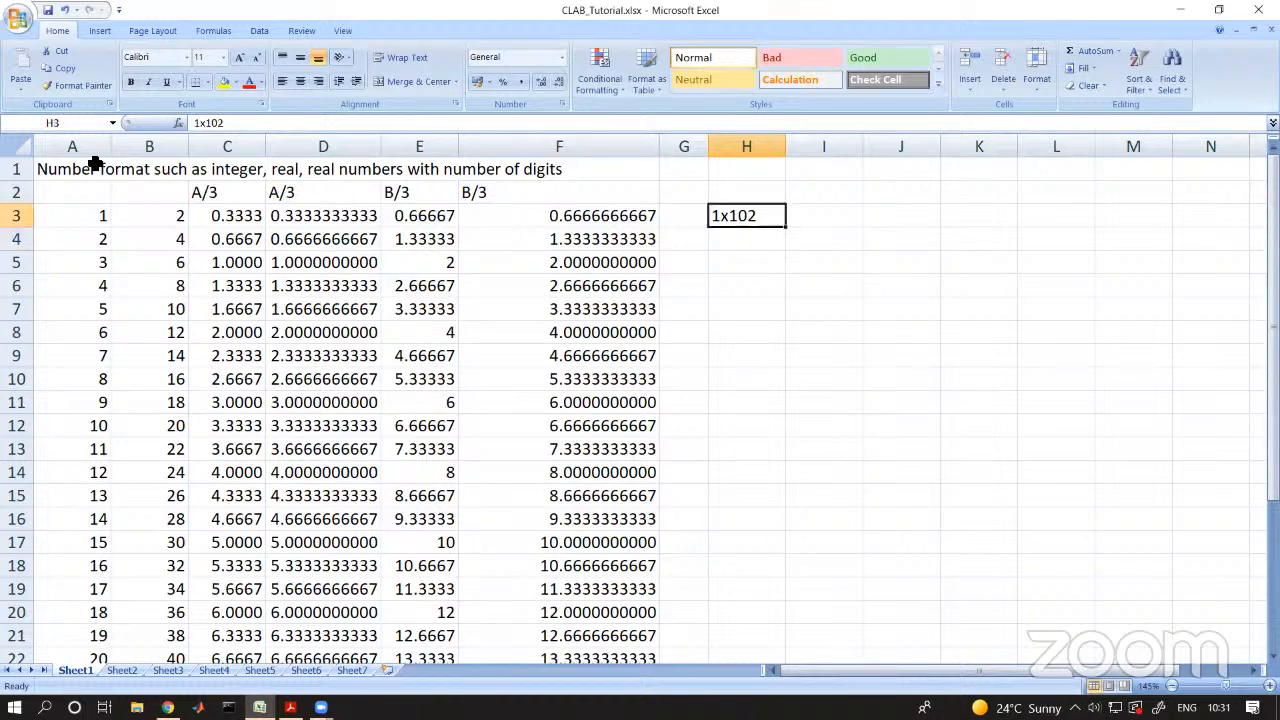
click(193, 123)
text(+)
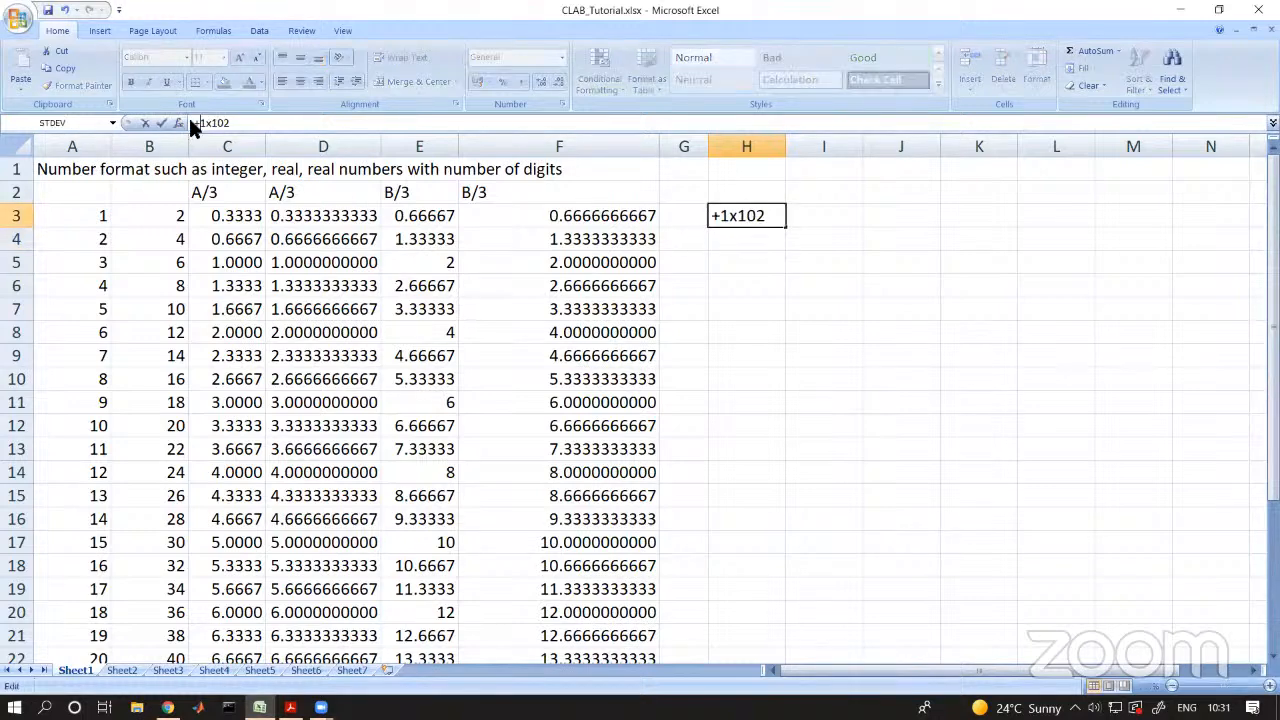
key(Return)
key(Return)
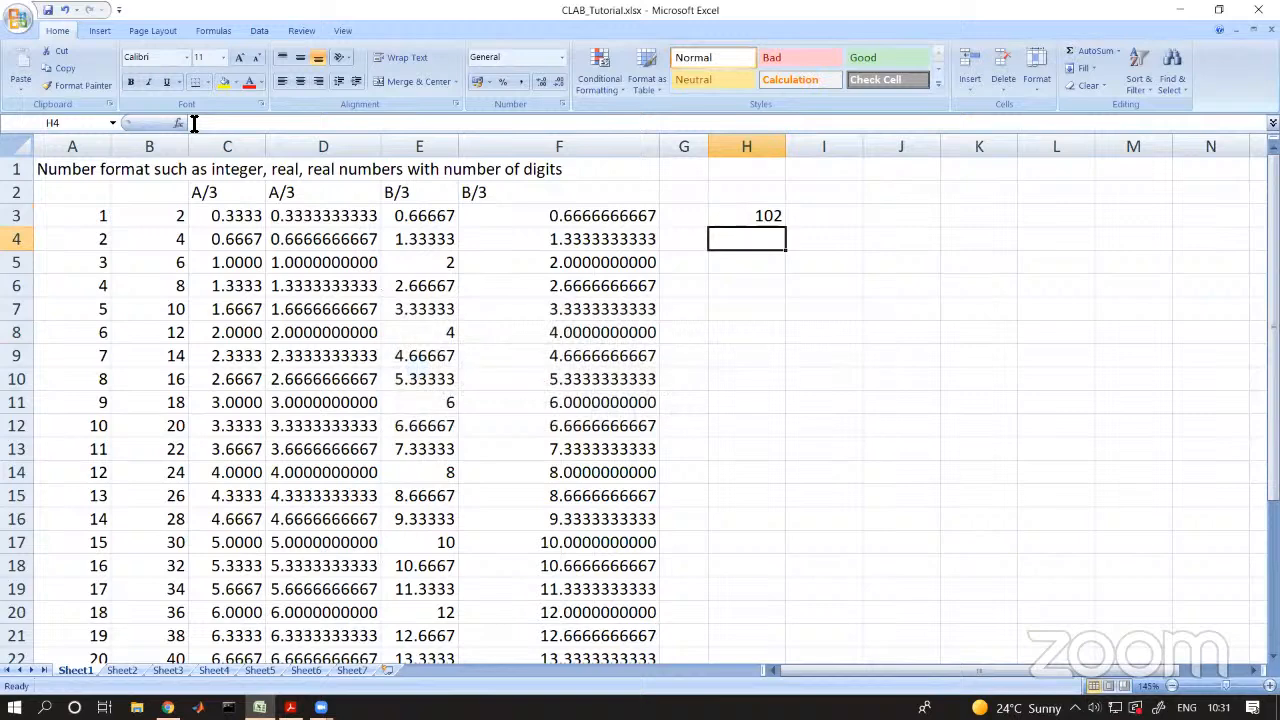
- Clear H3 and enter 1e1 there in exponential notation
click(765, 216)
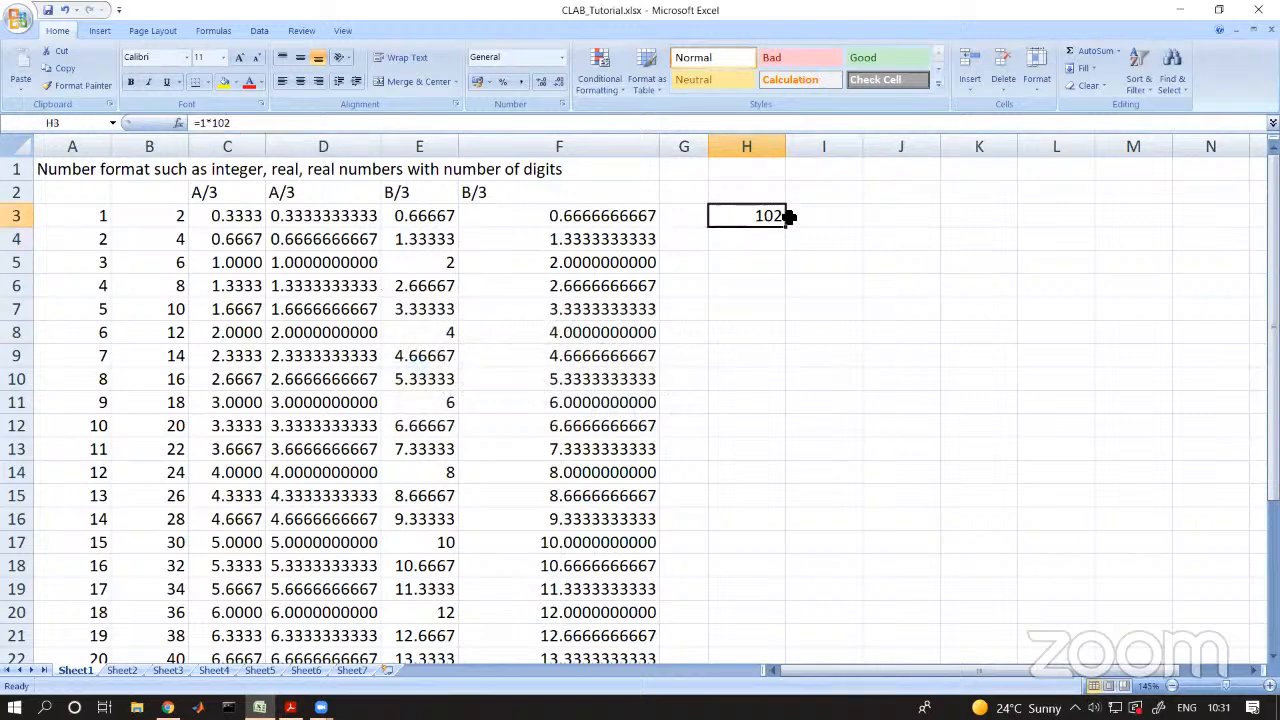
key(Delete)
text(1e)
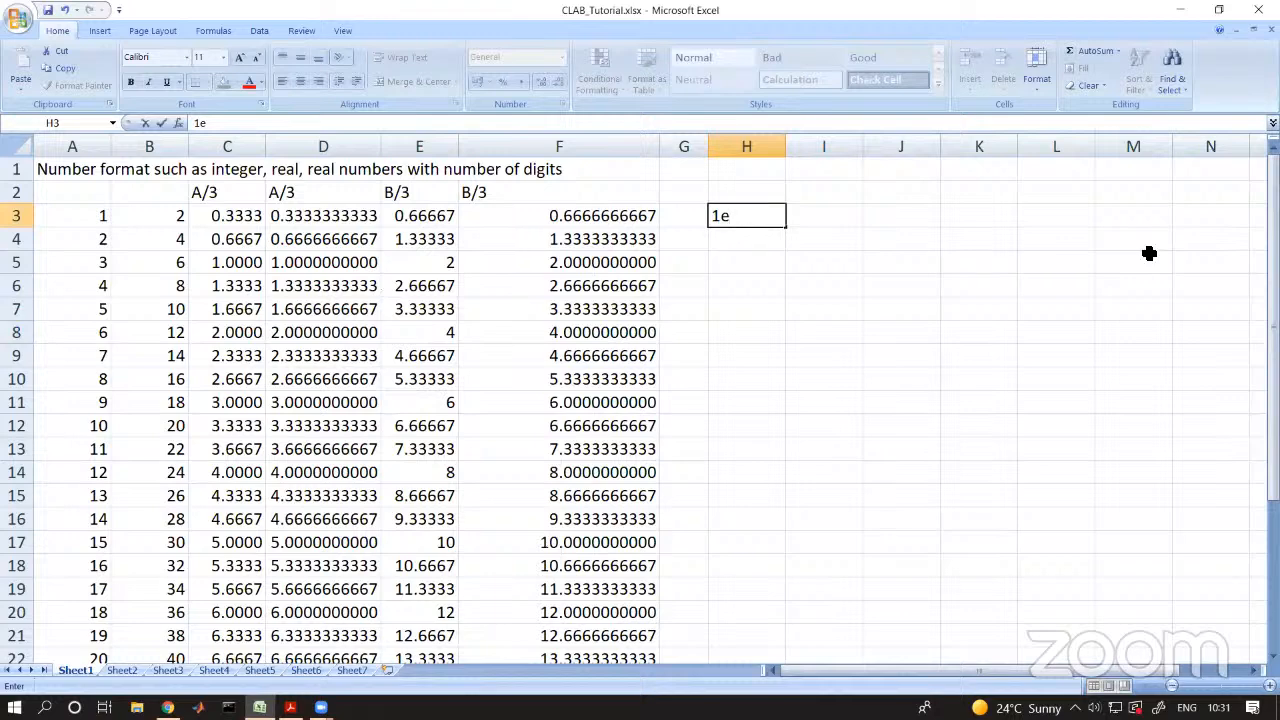
text(1)
key(Return)
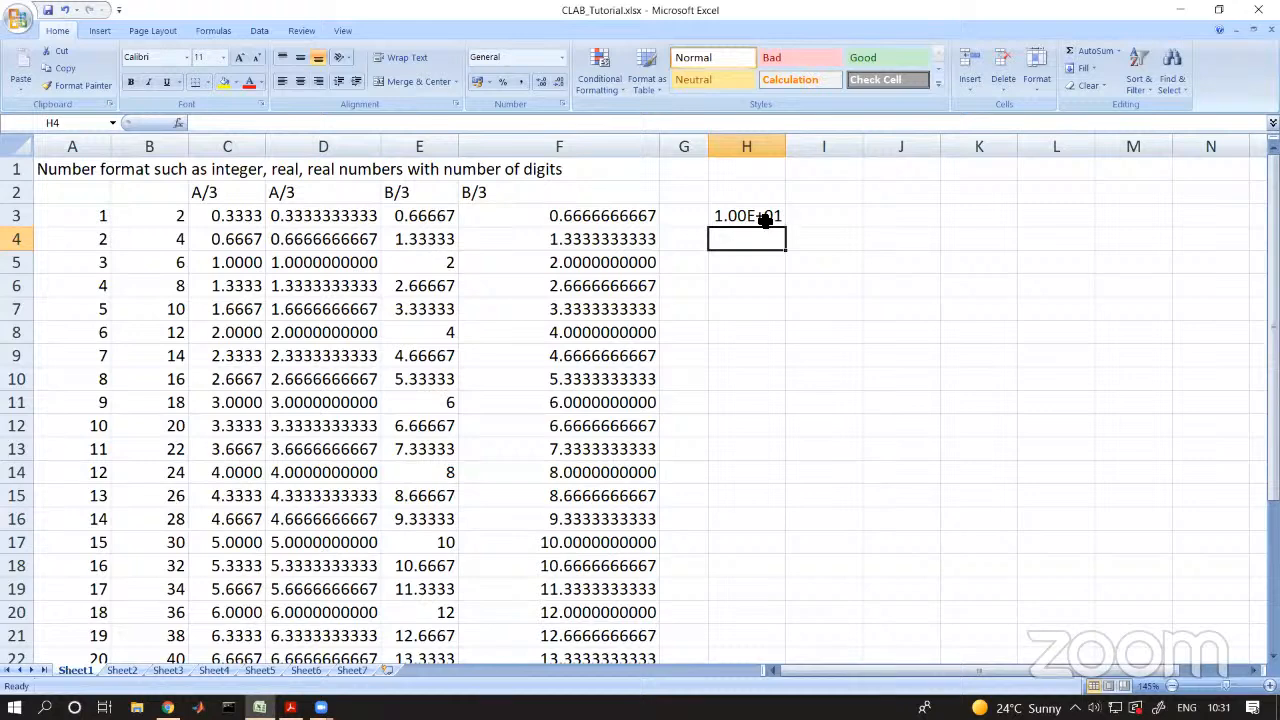
- Enter 1e2, 1e3 and 1e4 in cells H3 to H5 and select the three values
click(764, 218)
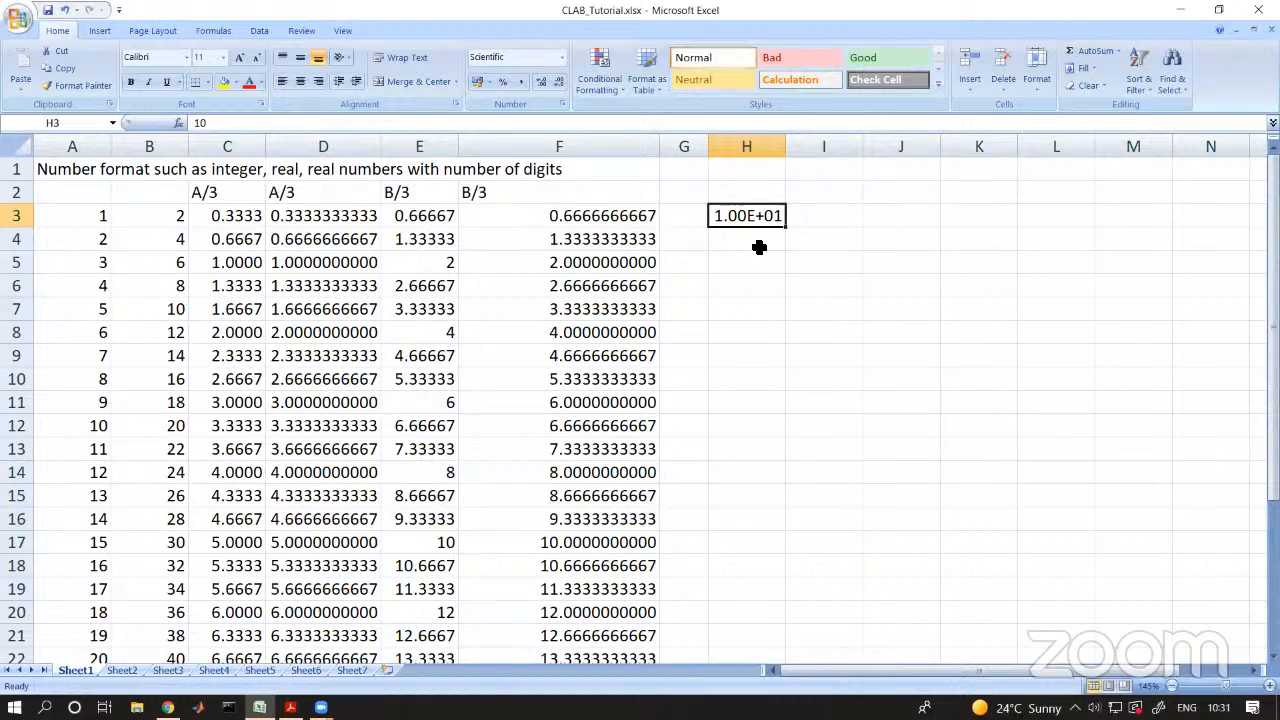
text(1e2)
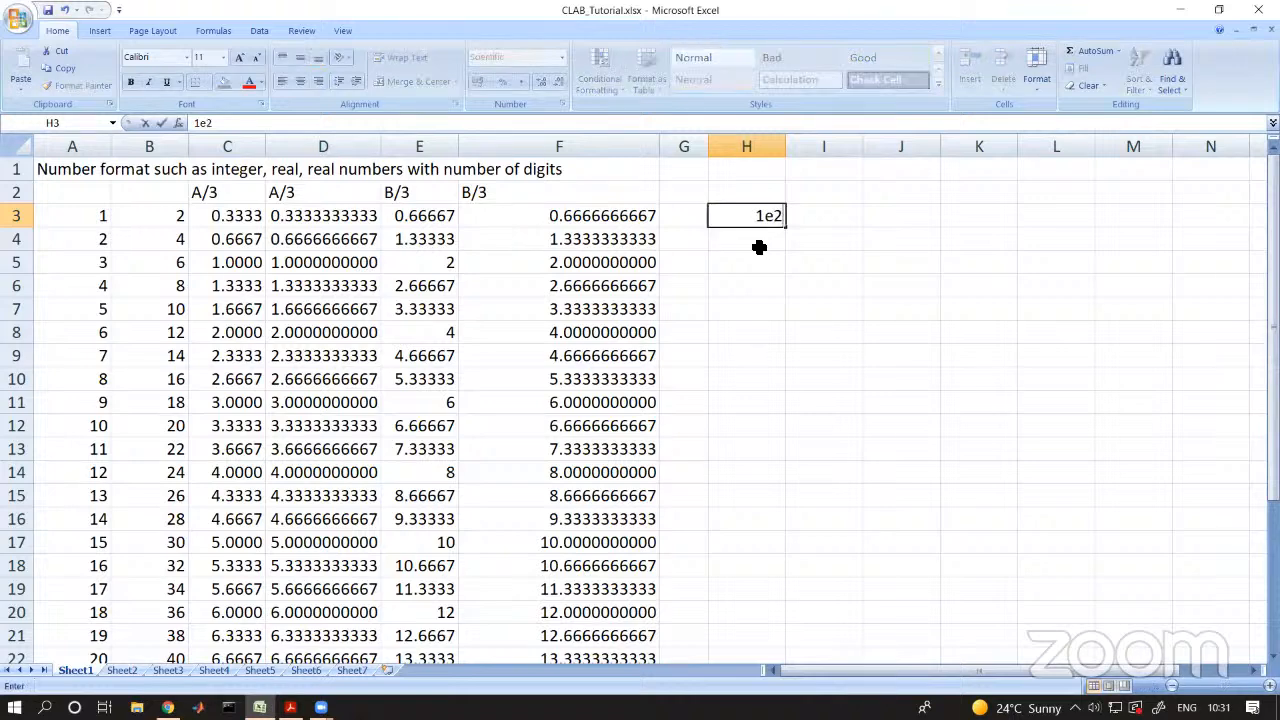
key(Return)
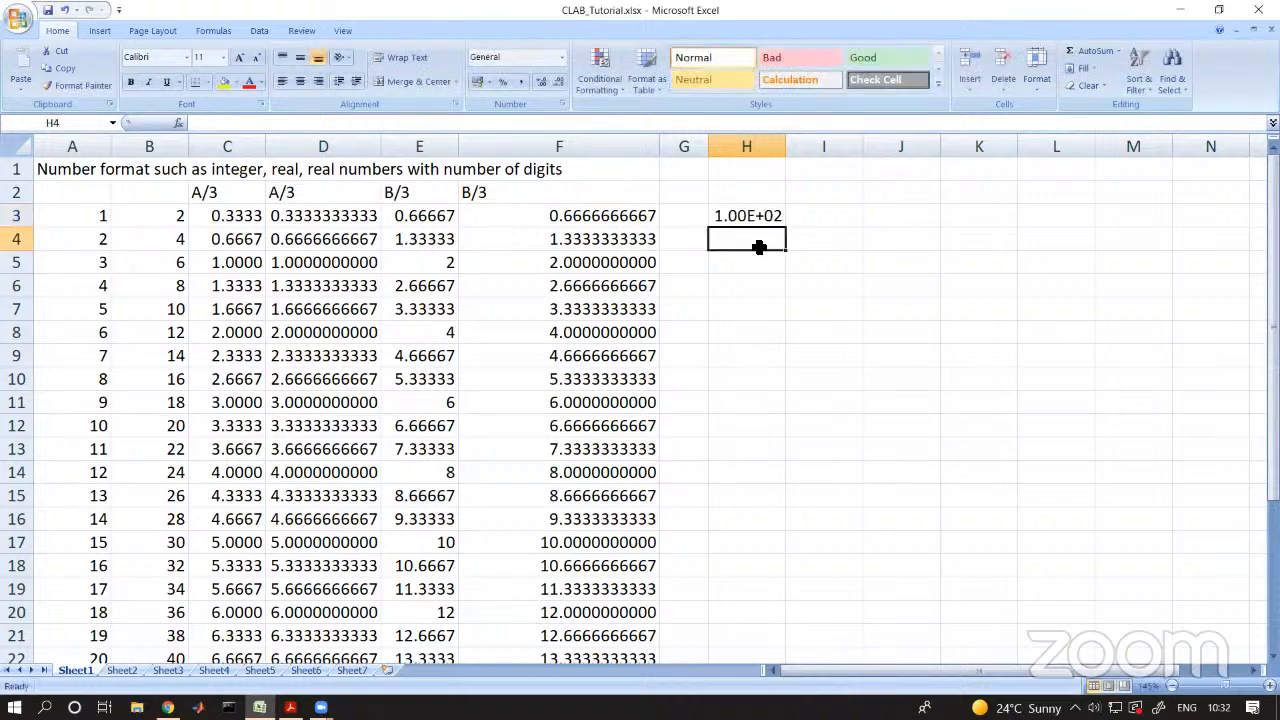
text(1e3)
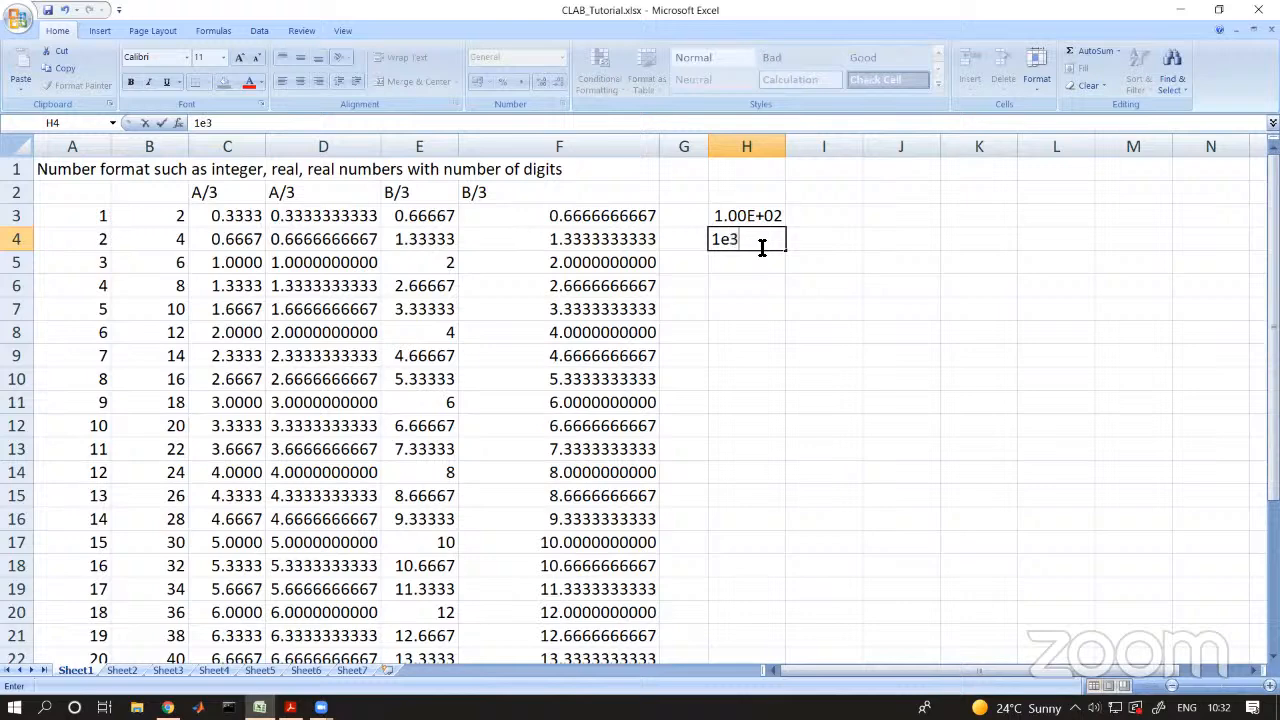
key(Return)
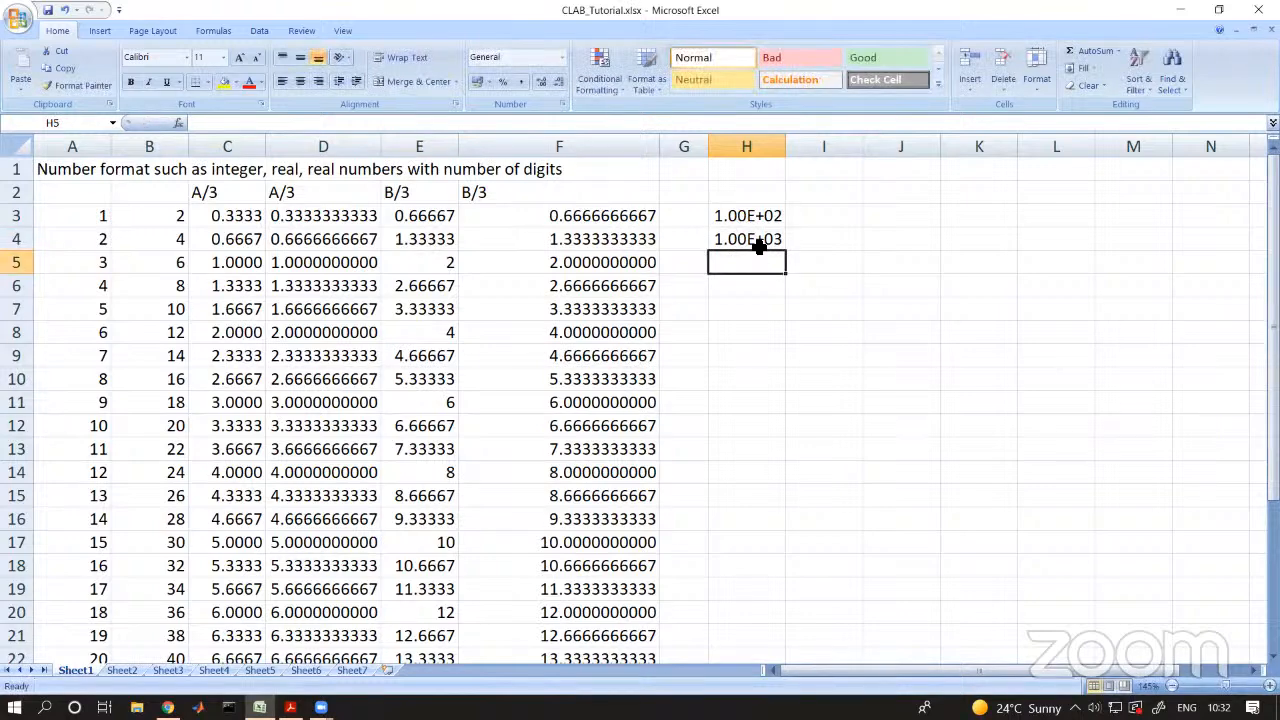
text(1e4)
key(Return)
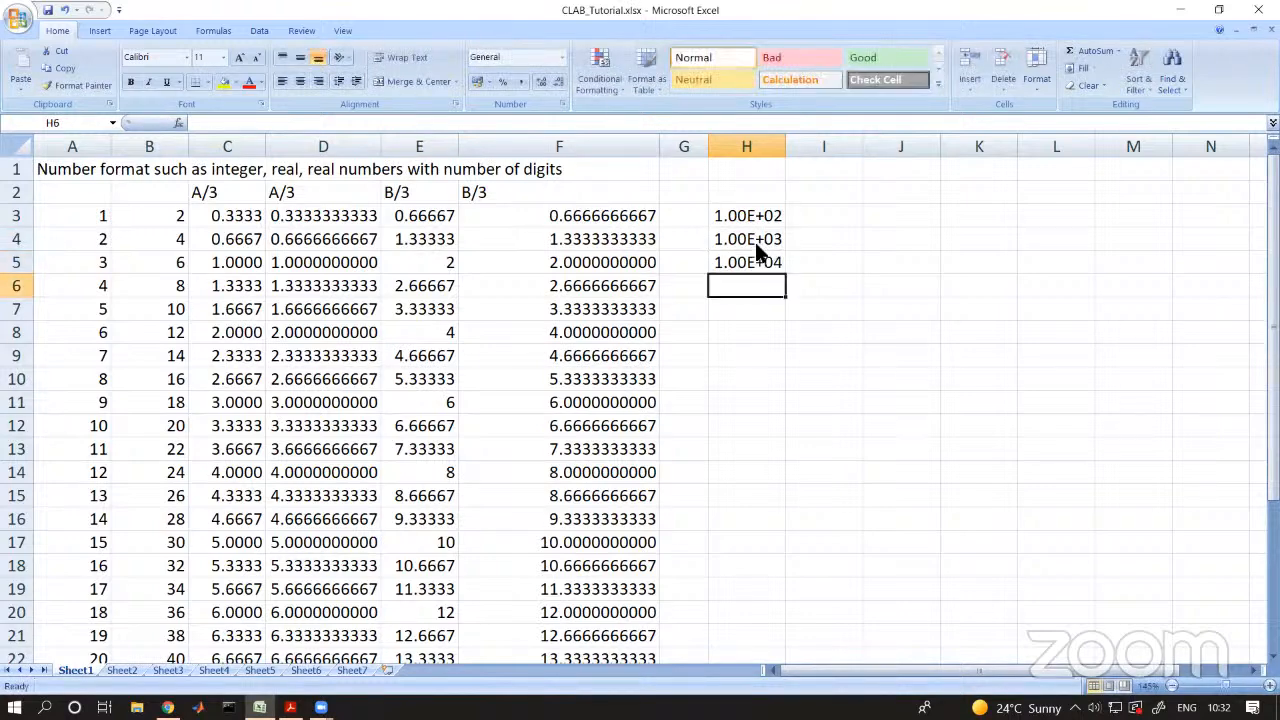
drag(760, 213, 756, 265)
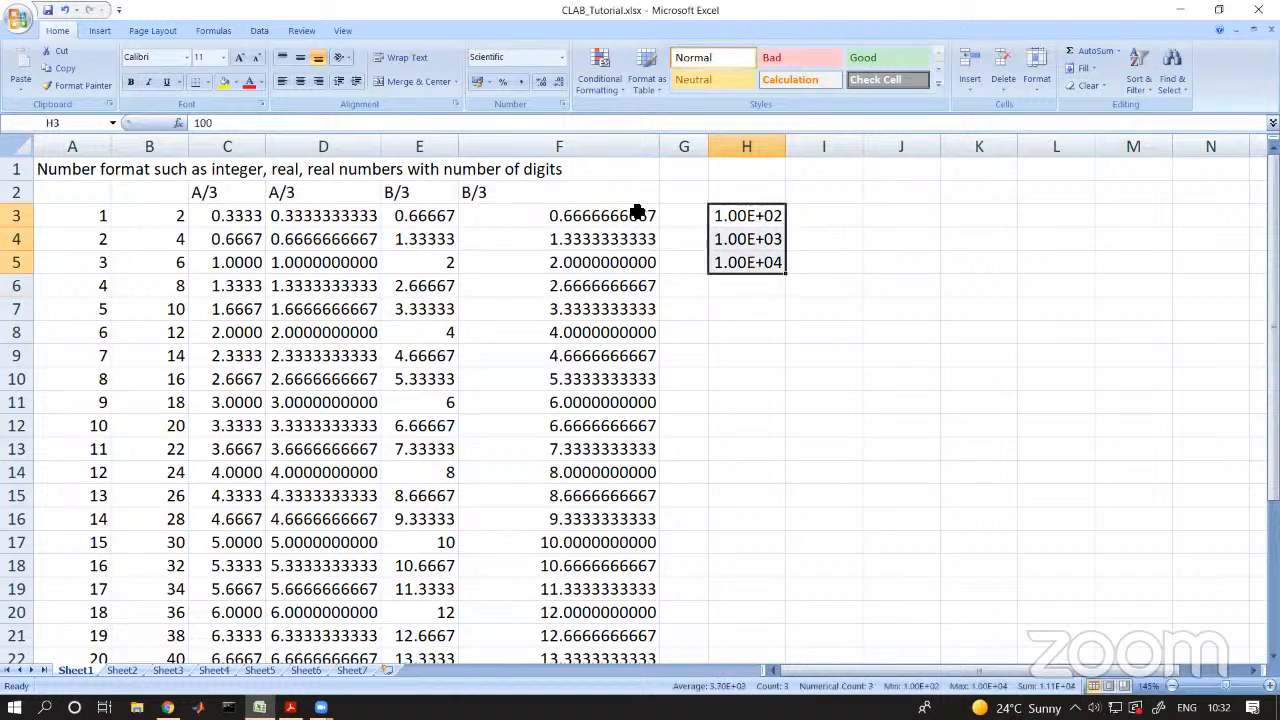
- Apply the General number format to the powers of ten in H3:H5
click(563, 62)
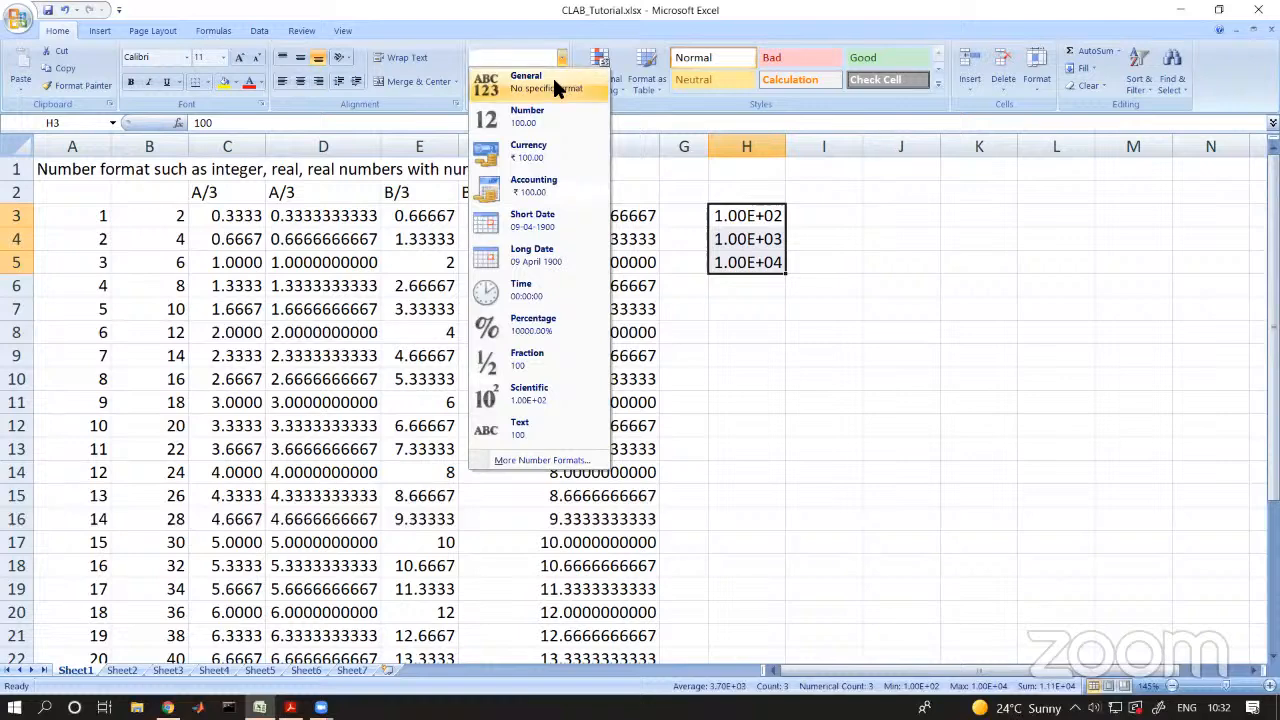
click(554, 80)
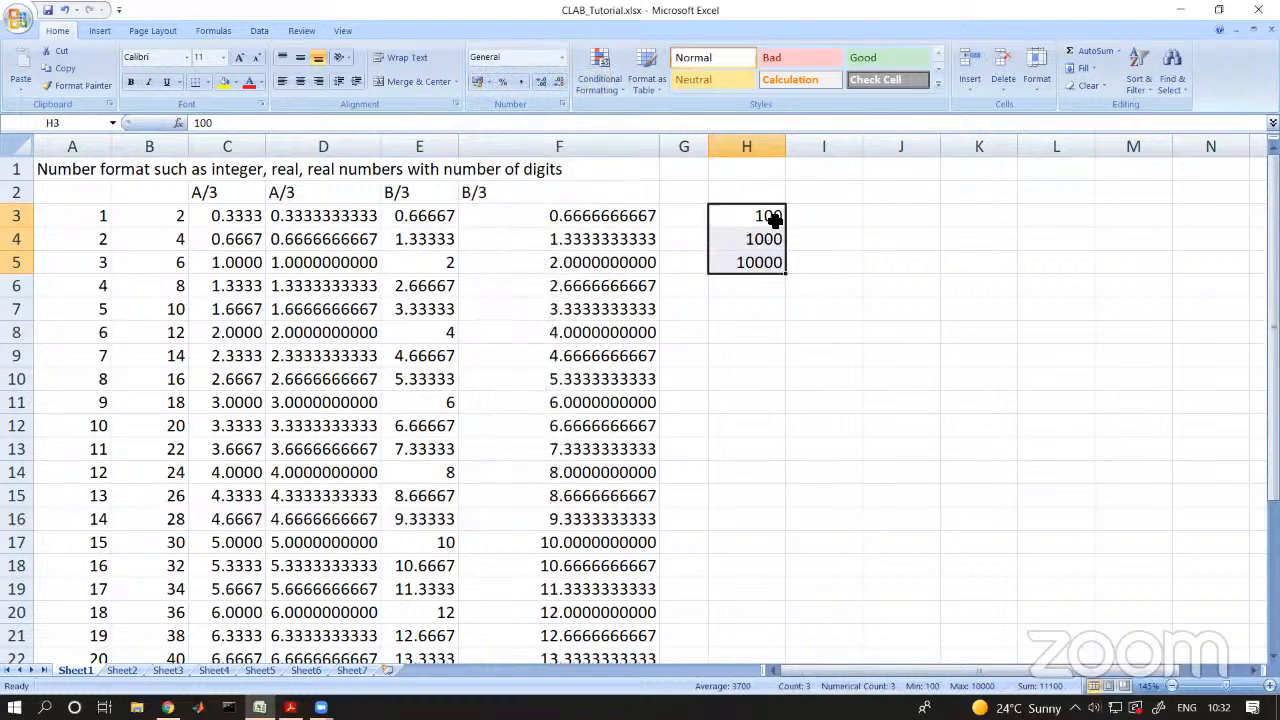
- Enter the decimal values .1, .01, .001 and .00001 in cells H6 to H9
click(773, 288)
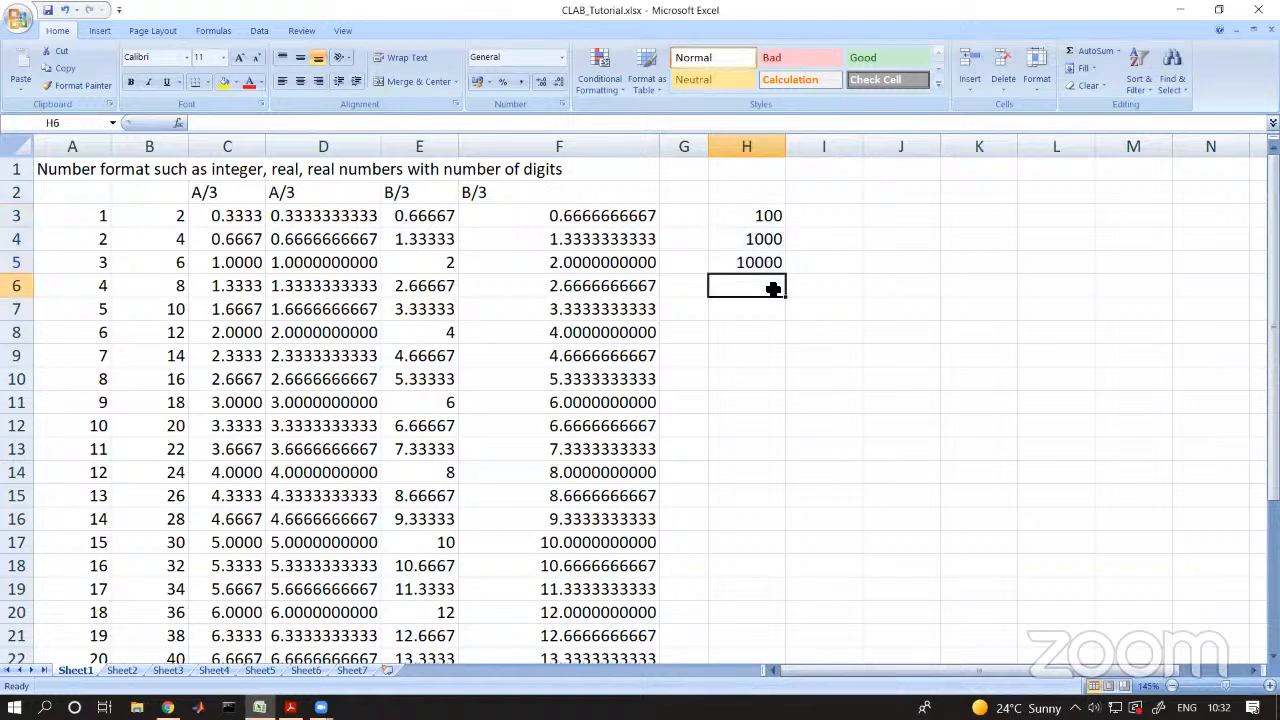
text(.0)
key(BackSpace)
text(1)
key(Return)
text(.0)
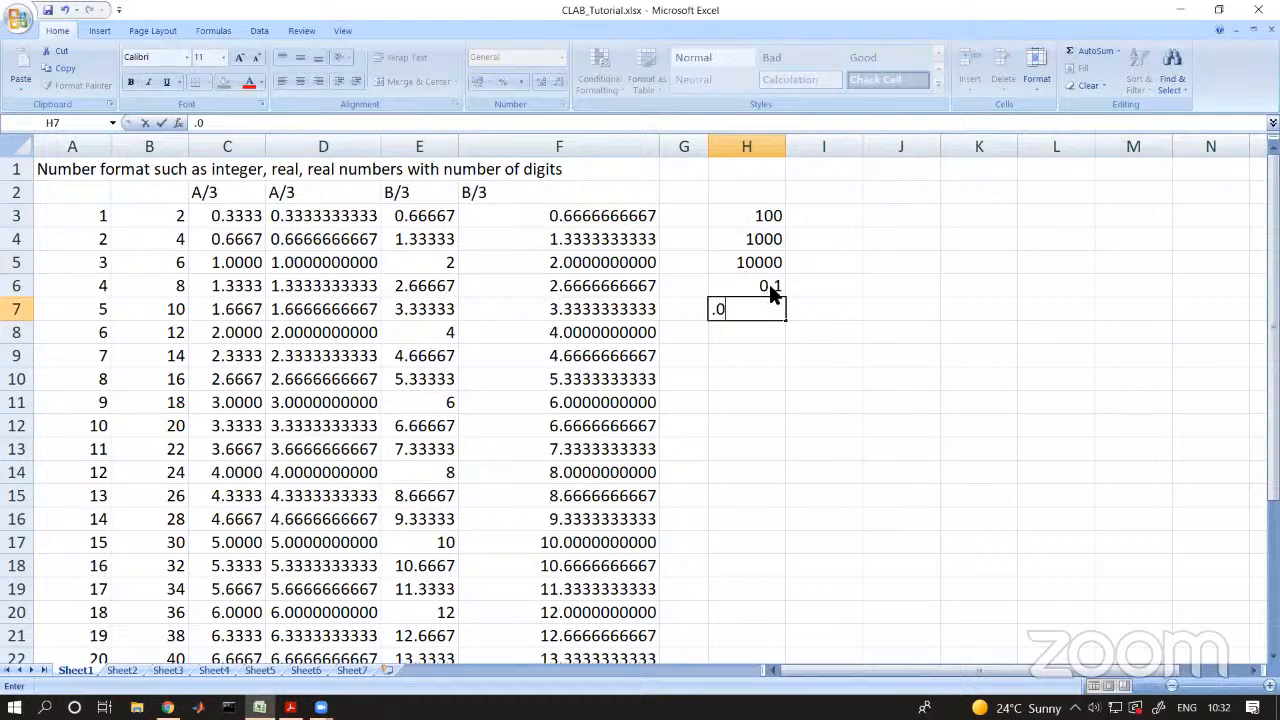
text(1)
key(Return)
text(.)
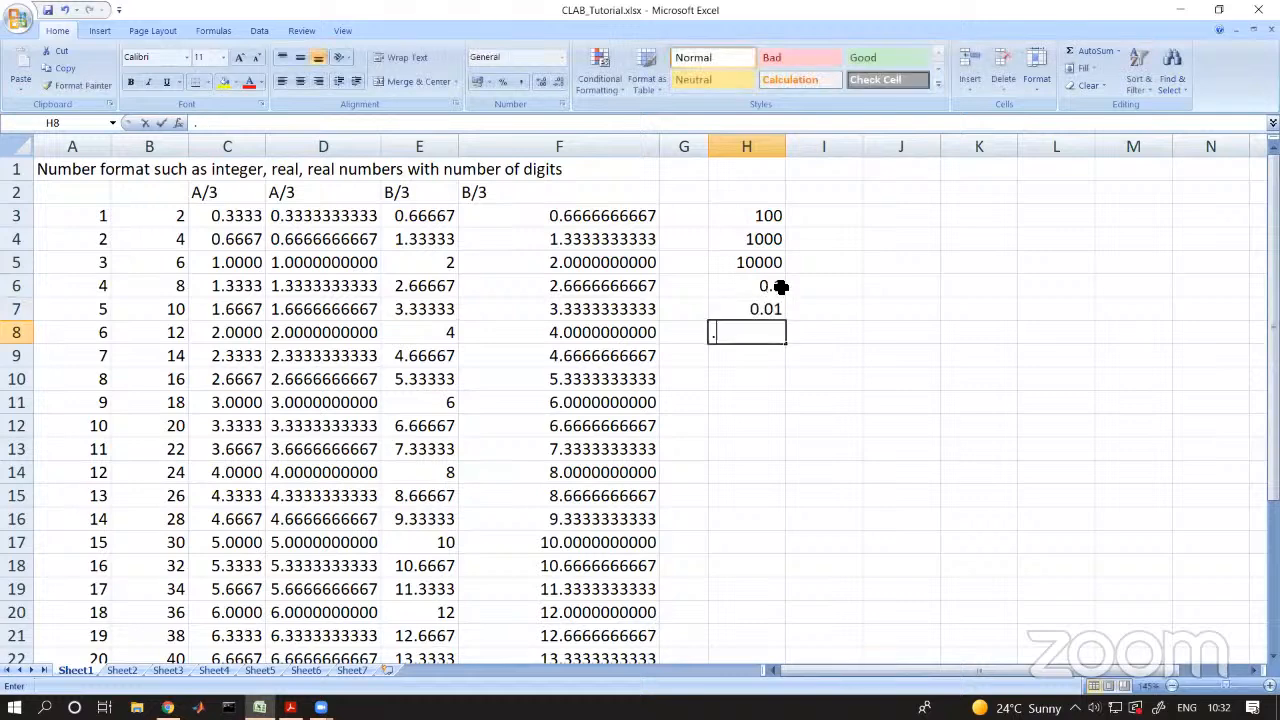
text(001)
key(Return)
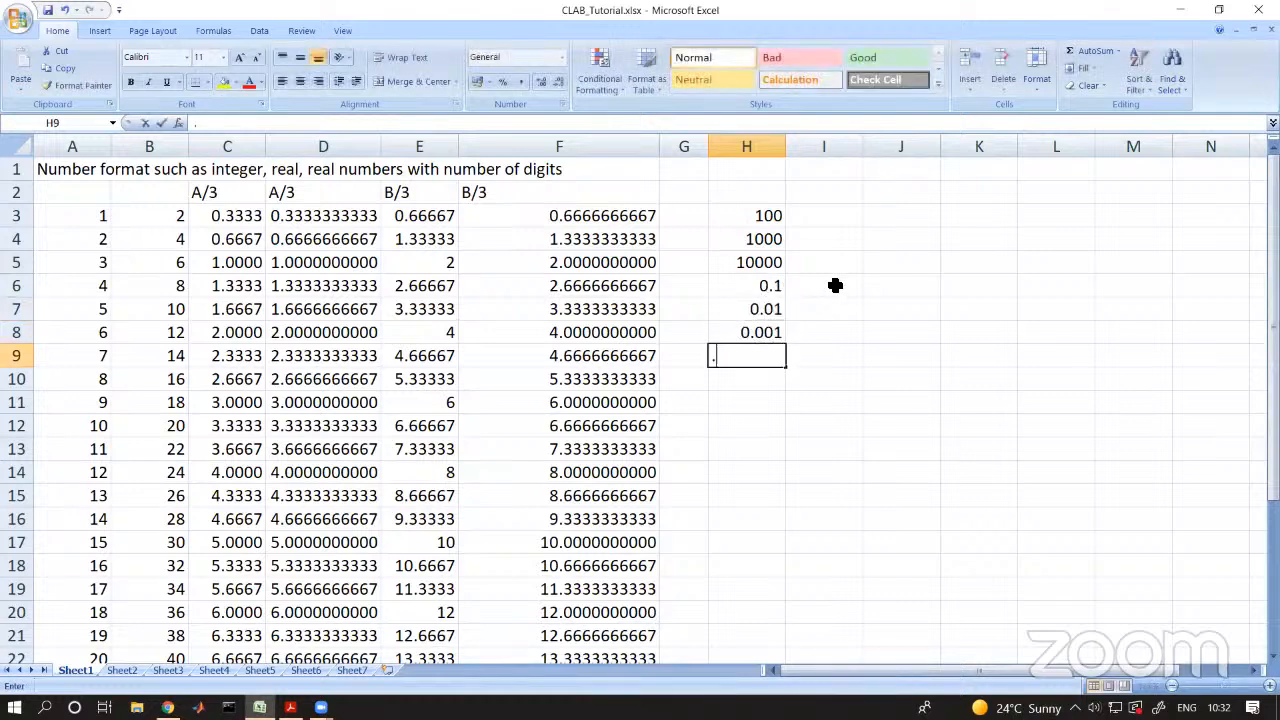
text(.00001)
key(Return)
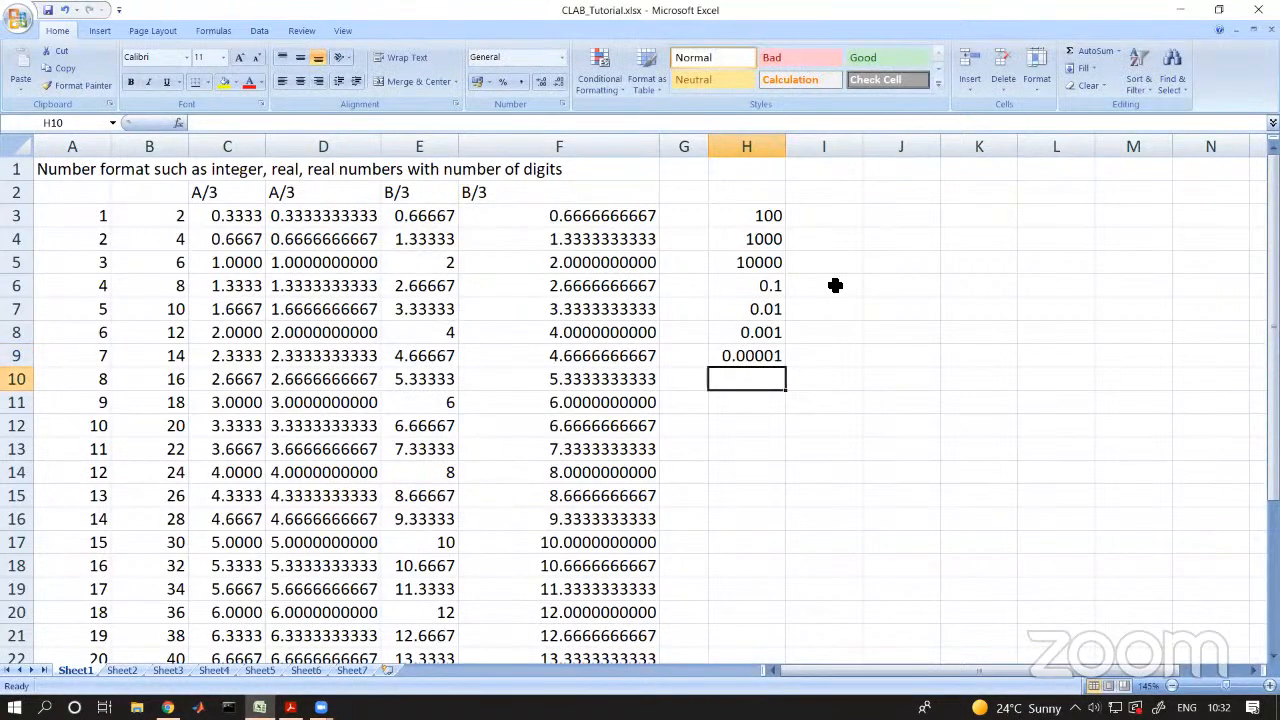
- Copy the values in H3:H9 into the adjacent column starting at I3
drag(758, 224, 749, 347)
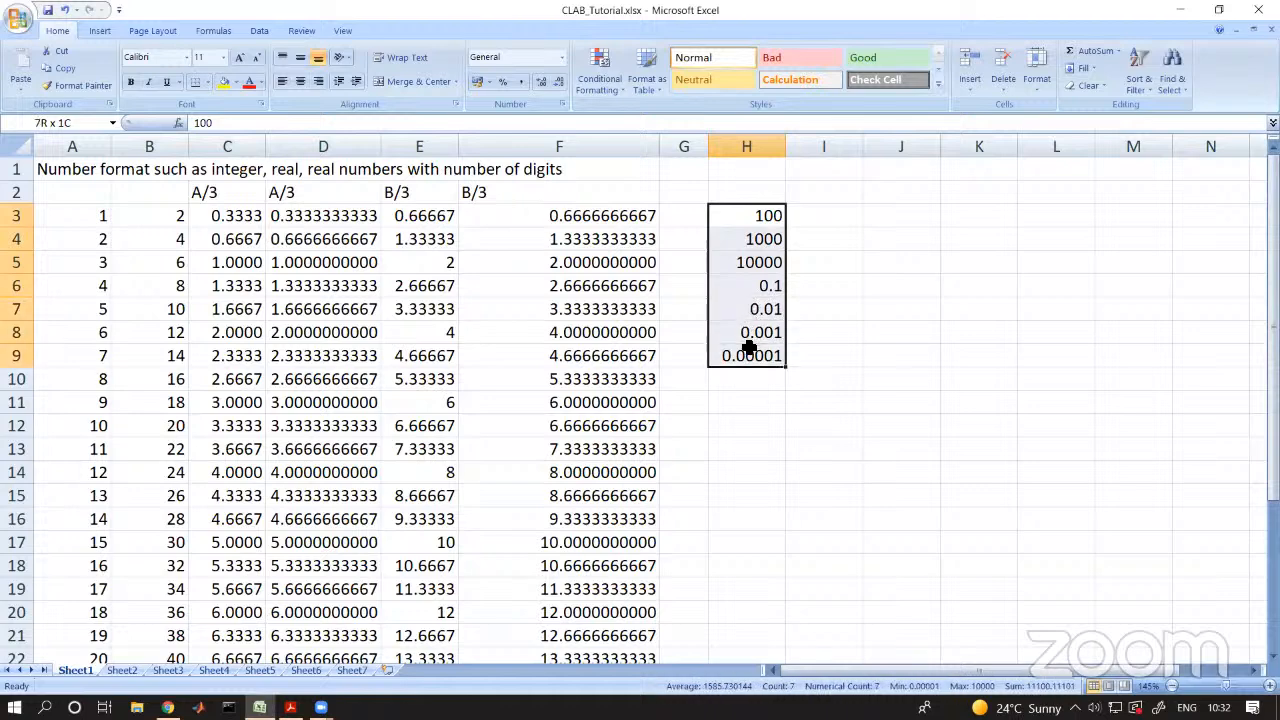
key(ctrl+c)
click(847, 223)
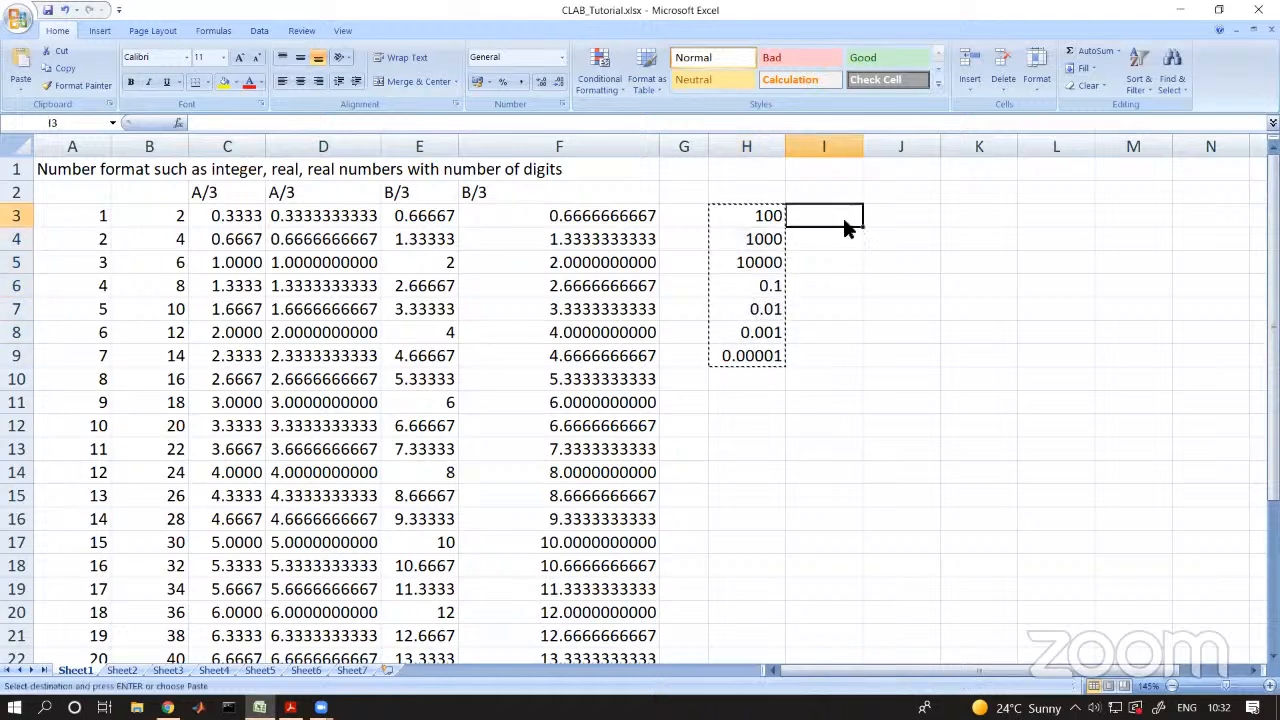
key(ctrl+v)
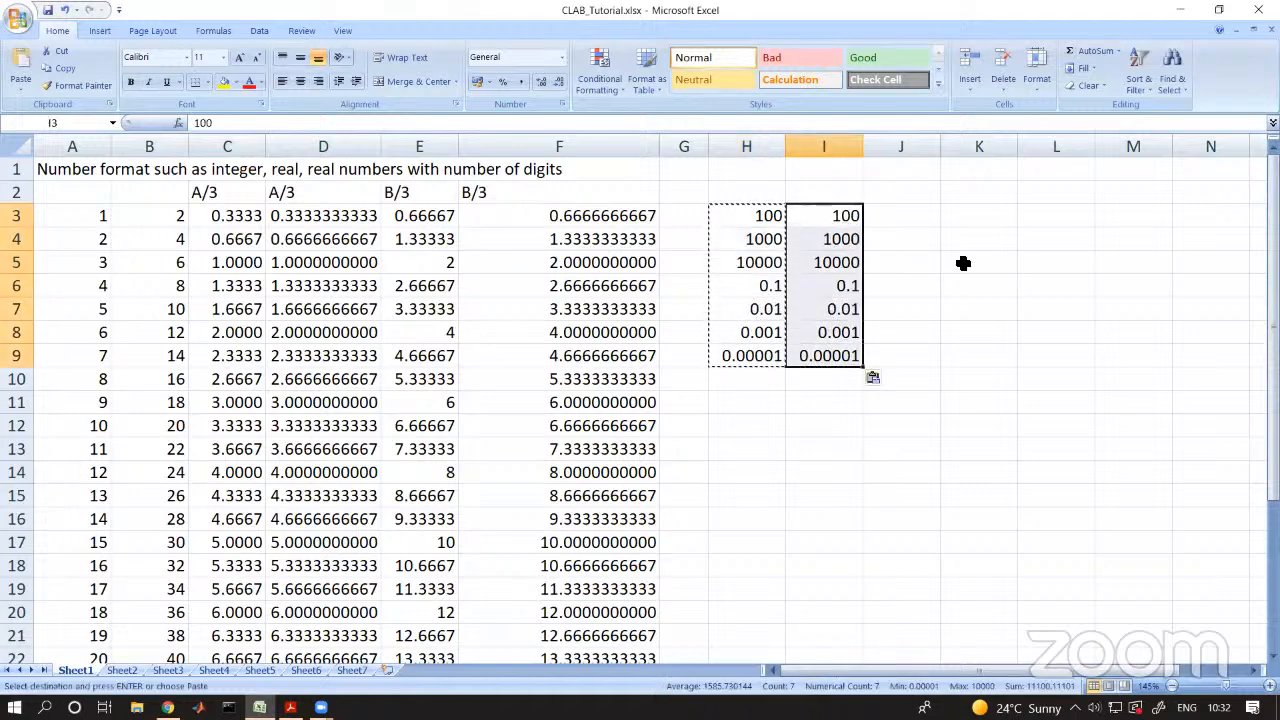
key(Escape)
click(963, 263)
- Apply the Scientific number format to the copied values in I3:I9
drag(837, 214, 838, 365)
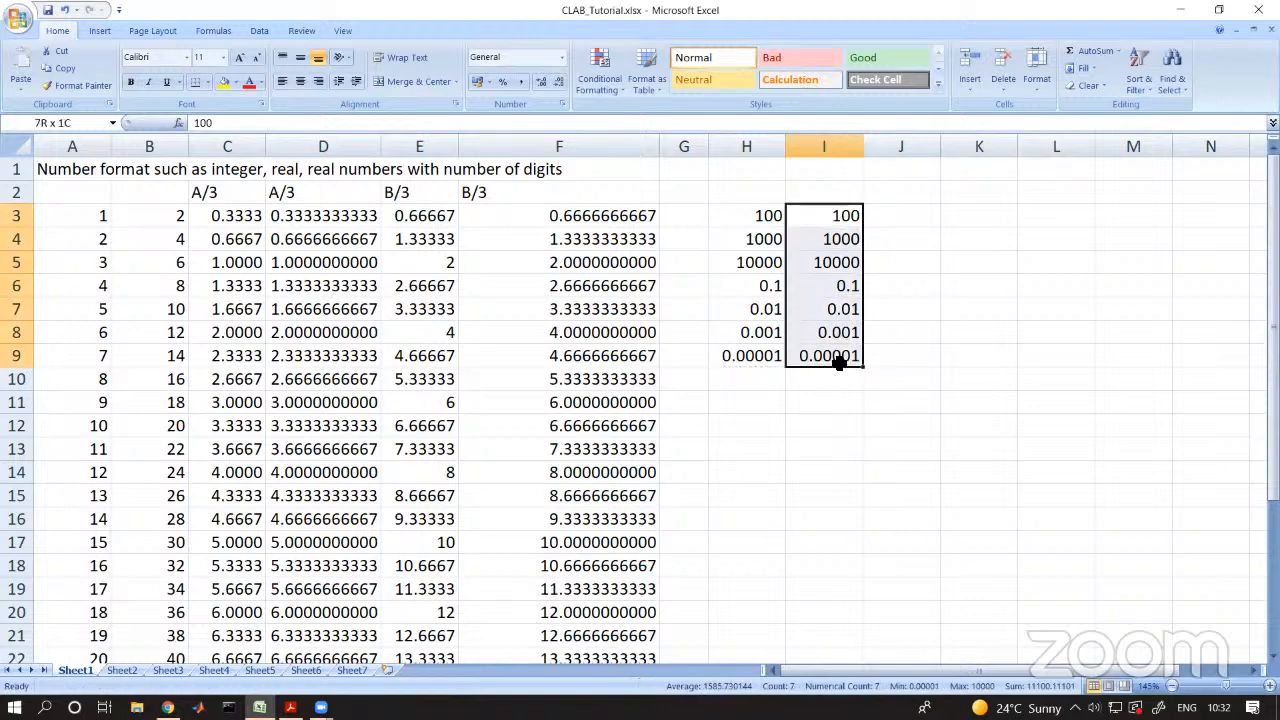
click(562, 57)
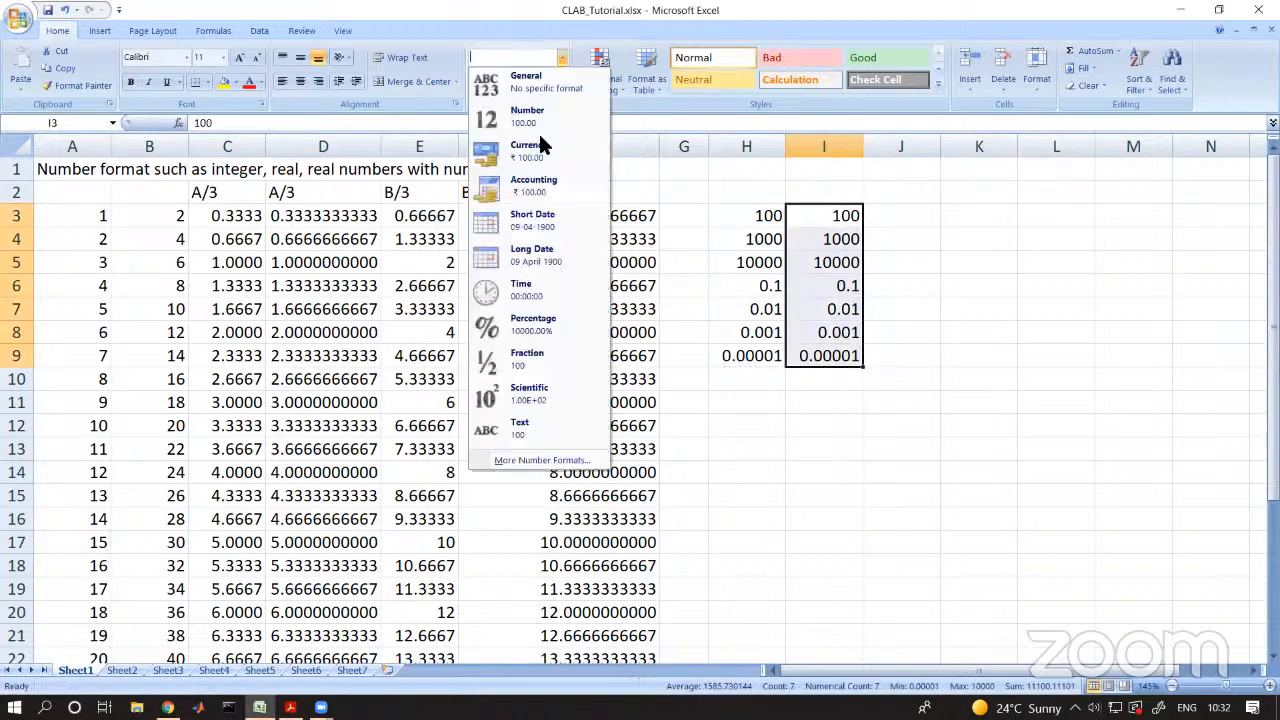
click(528, 400)
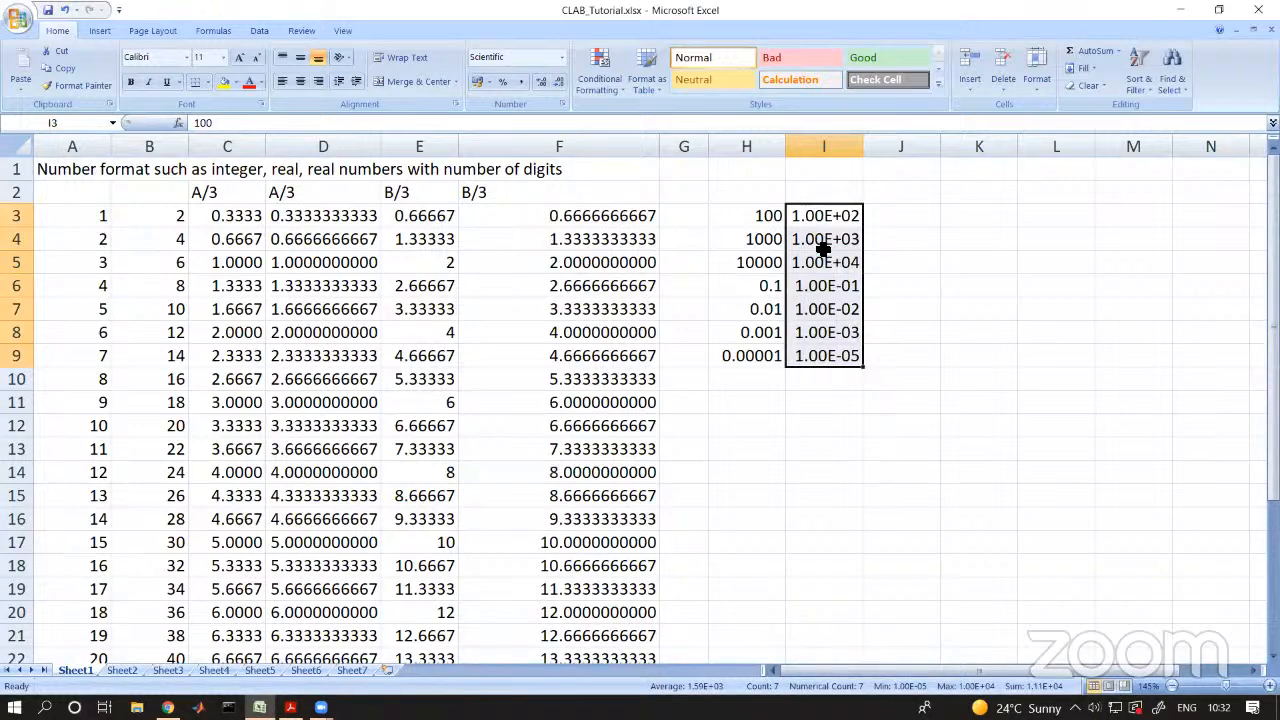
click(822, 405)
- Review the number formats available for the values in I3:I9 without changing the format
drag(846, 214, 848, 357)
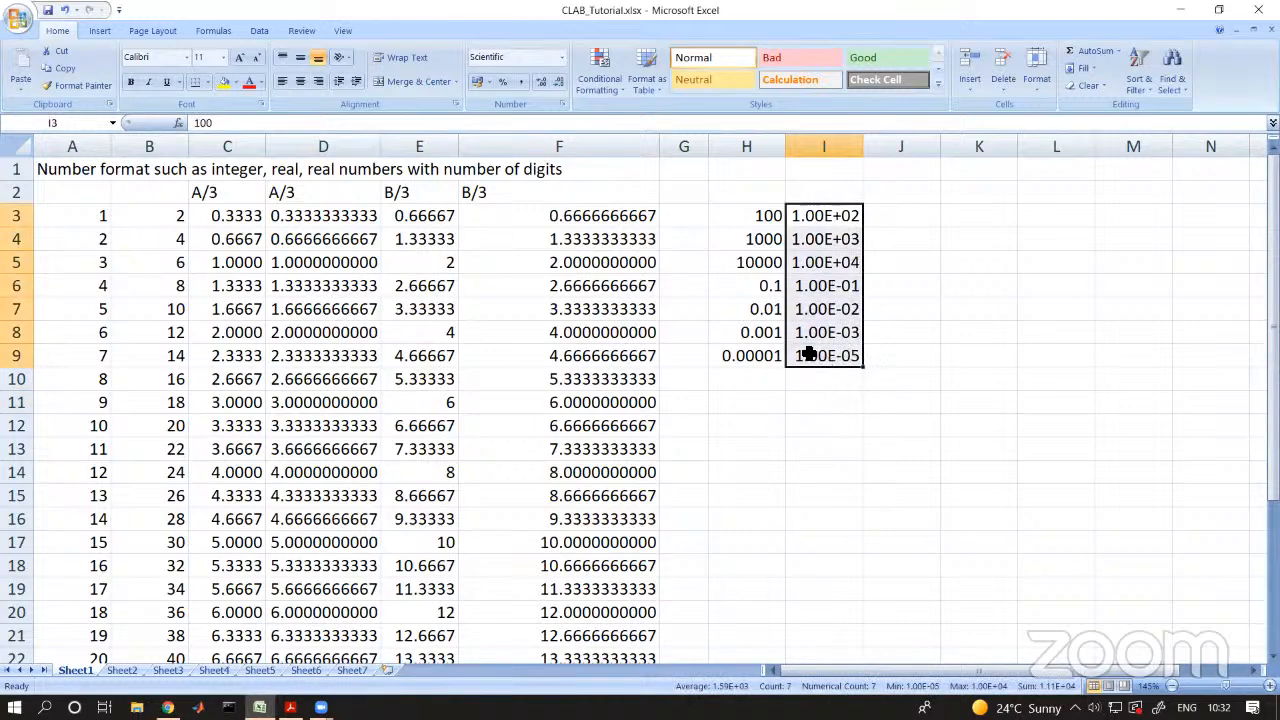
click(561, 58)
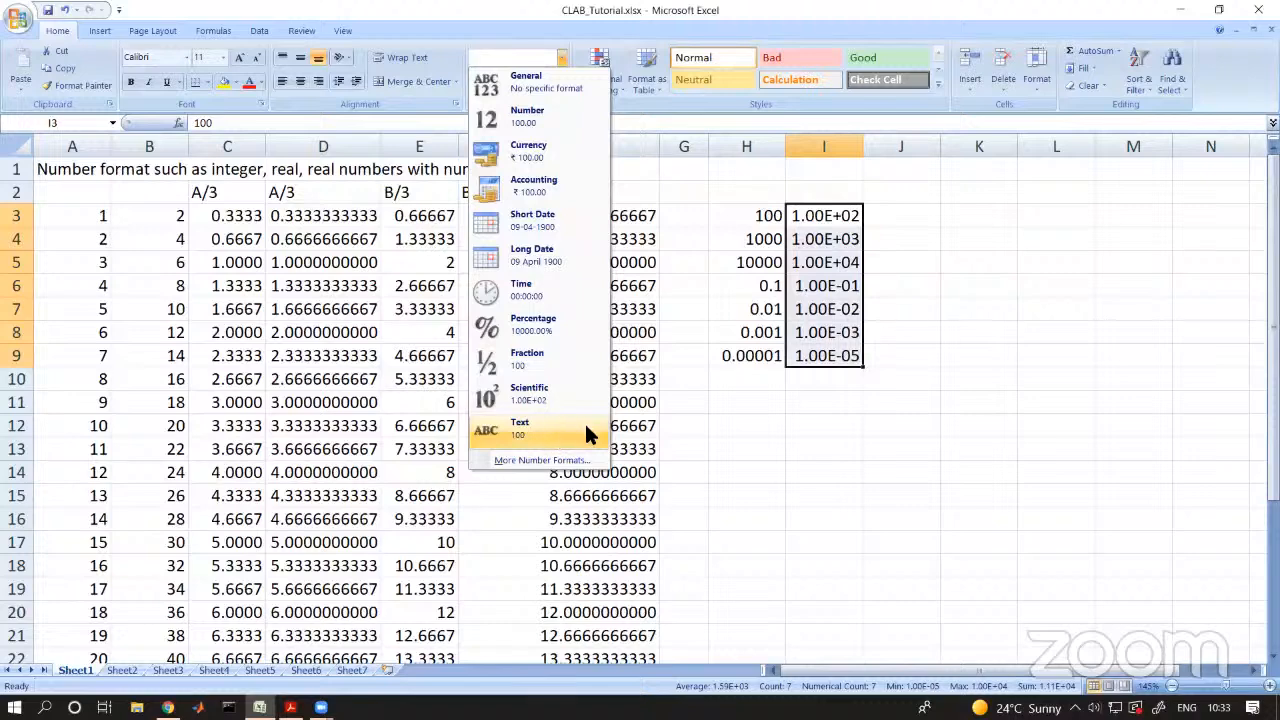
click(798, 503)
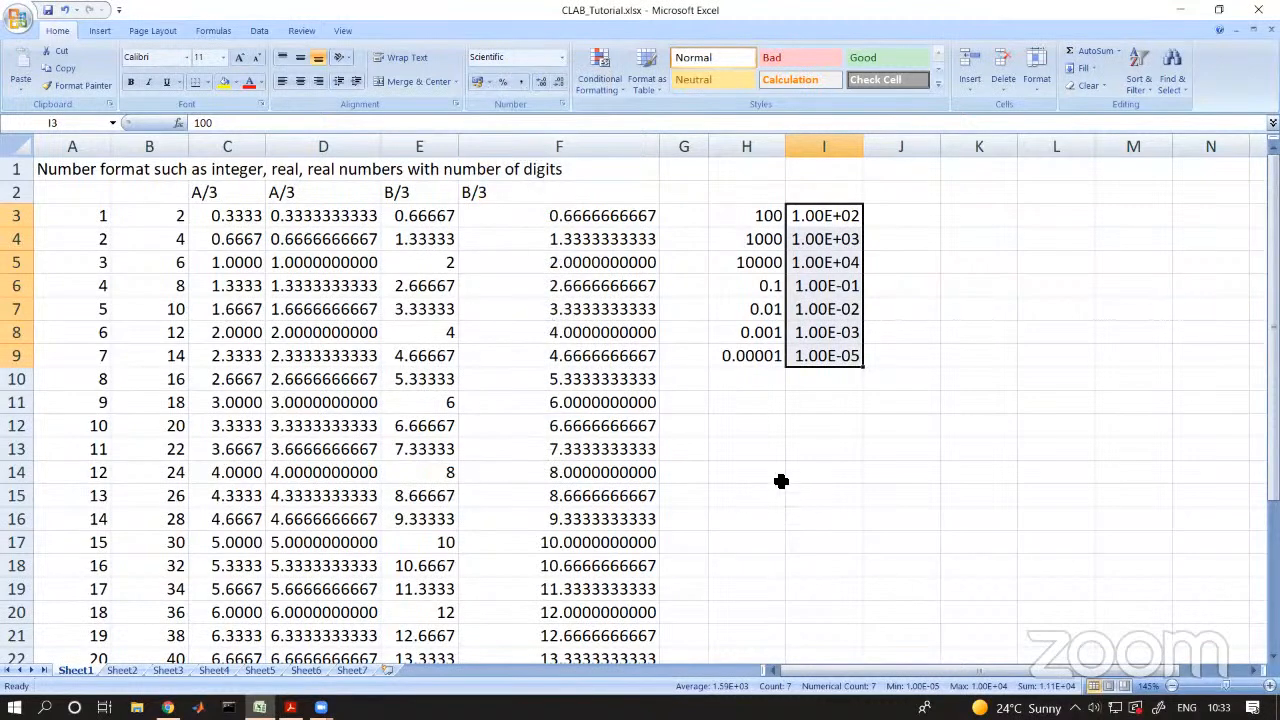
click(787, 446)
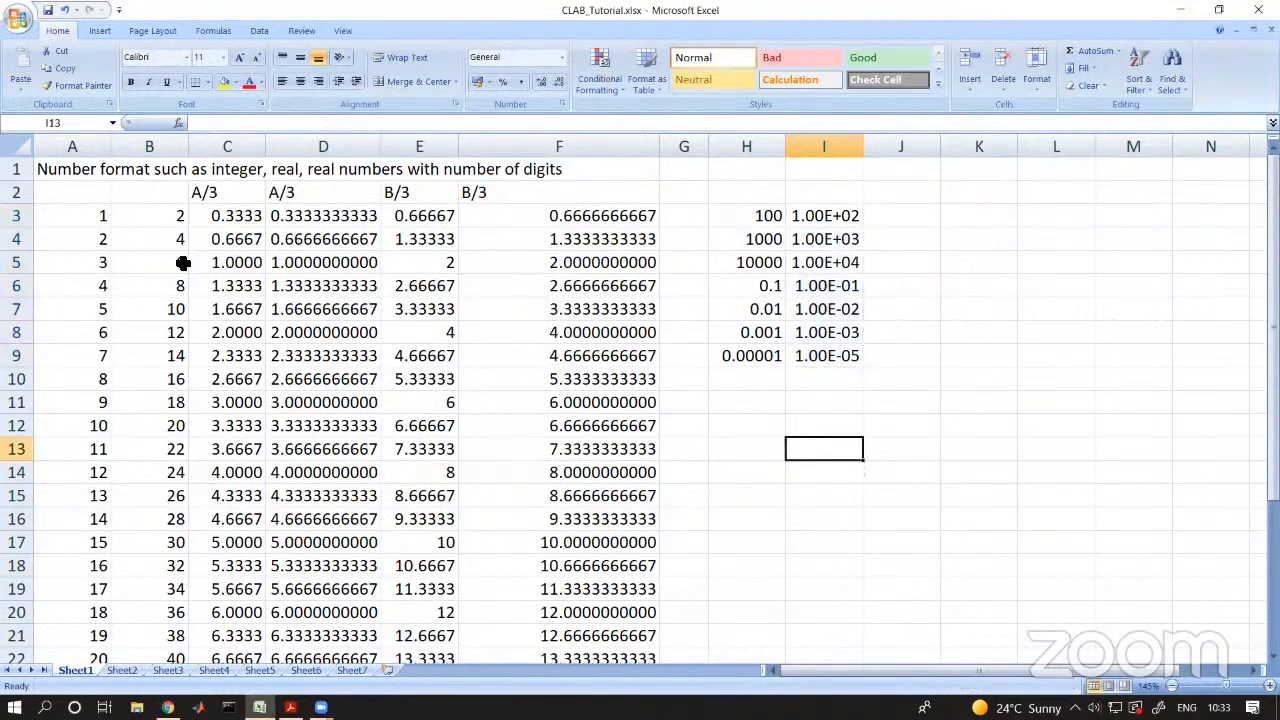
- Compare the number format types named in the row 1 heading with the integer and decimal values in the columns below
click(172, 171)
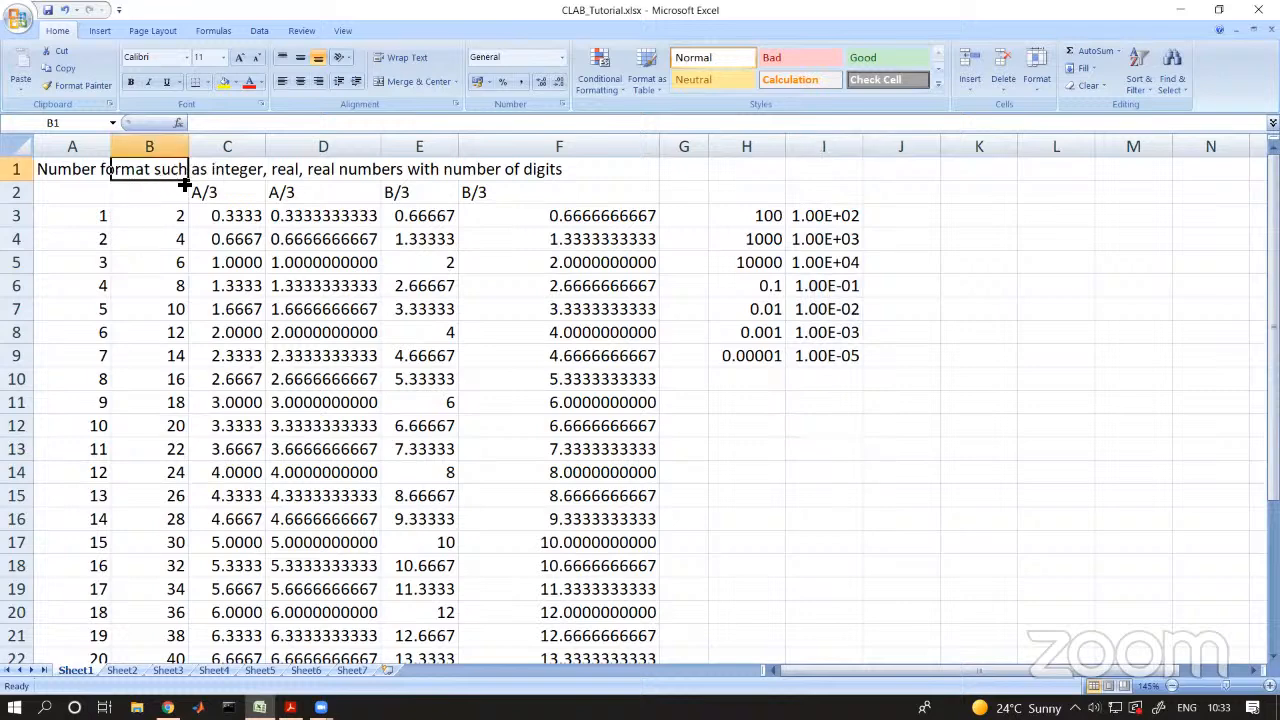
click(252, 172)
click(283, 172)
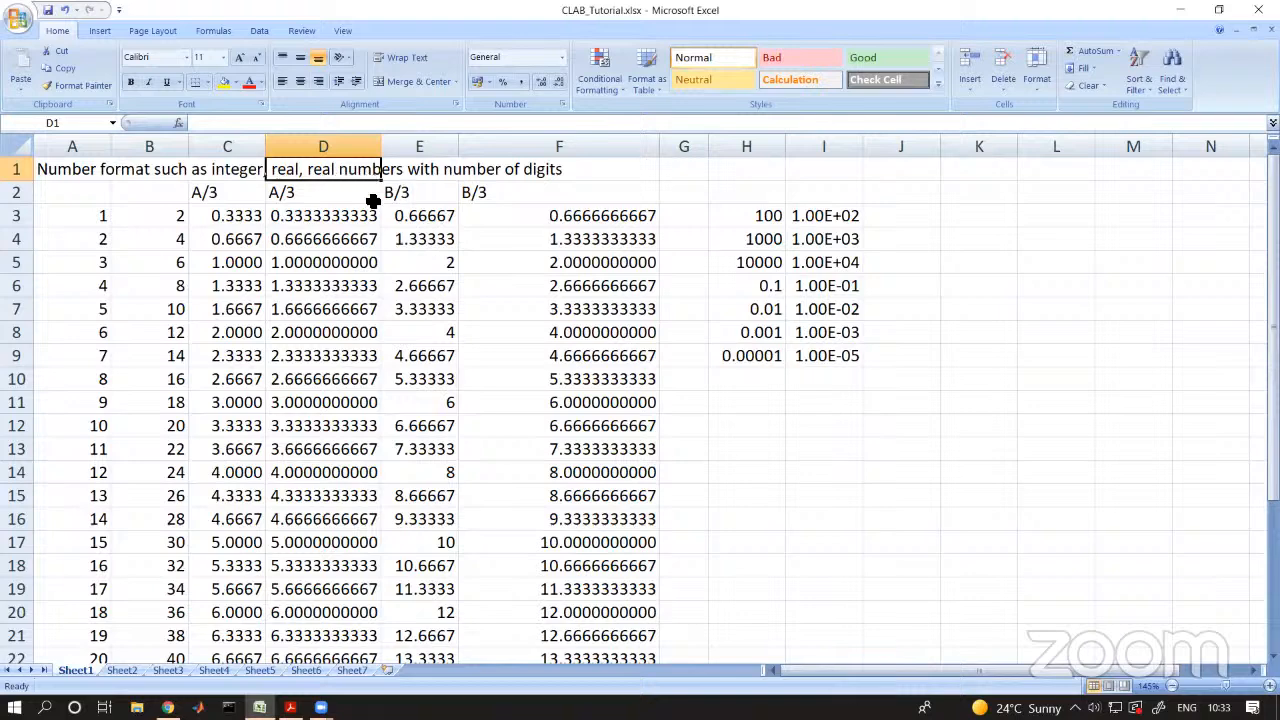
drag(112, 216, 330, 225)
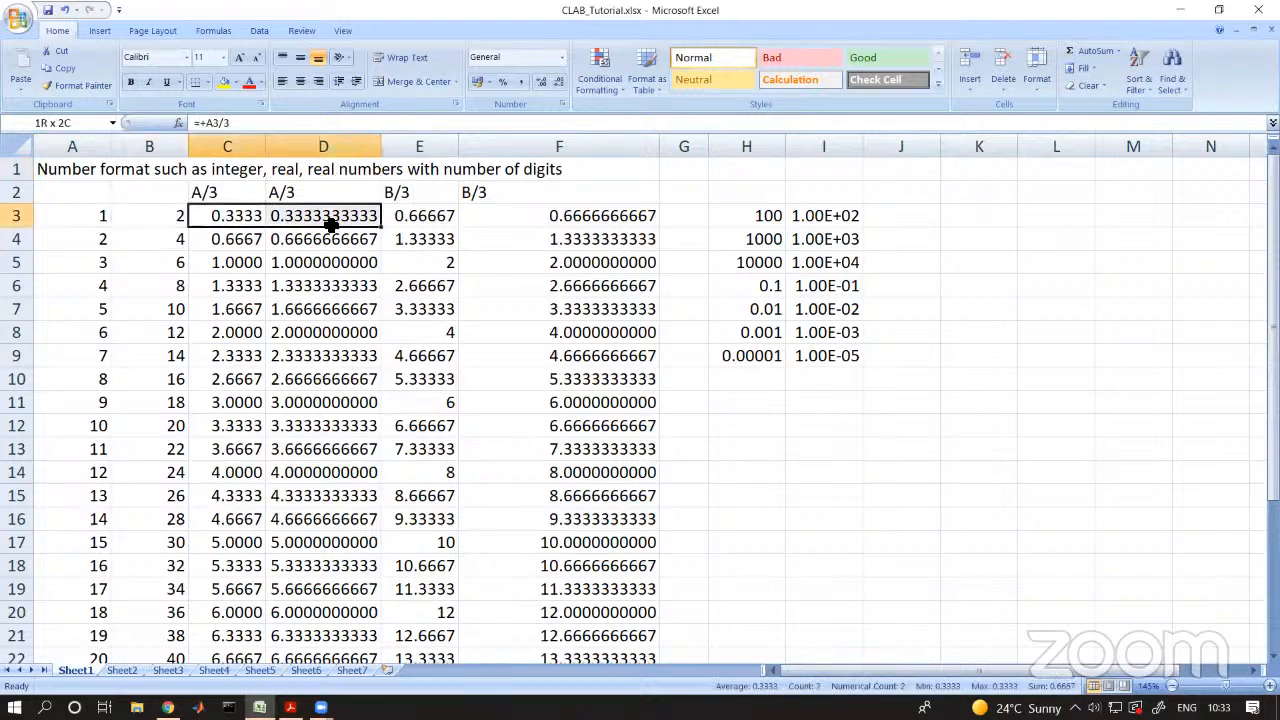
drag(352, 172, 530, 178)
click(617, 356)
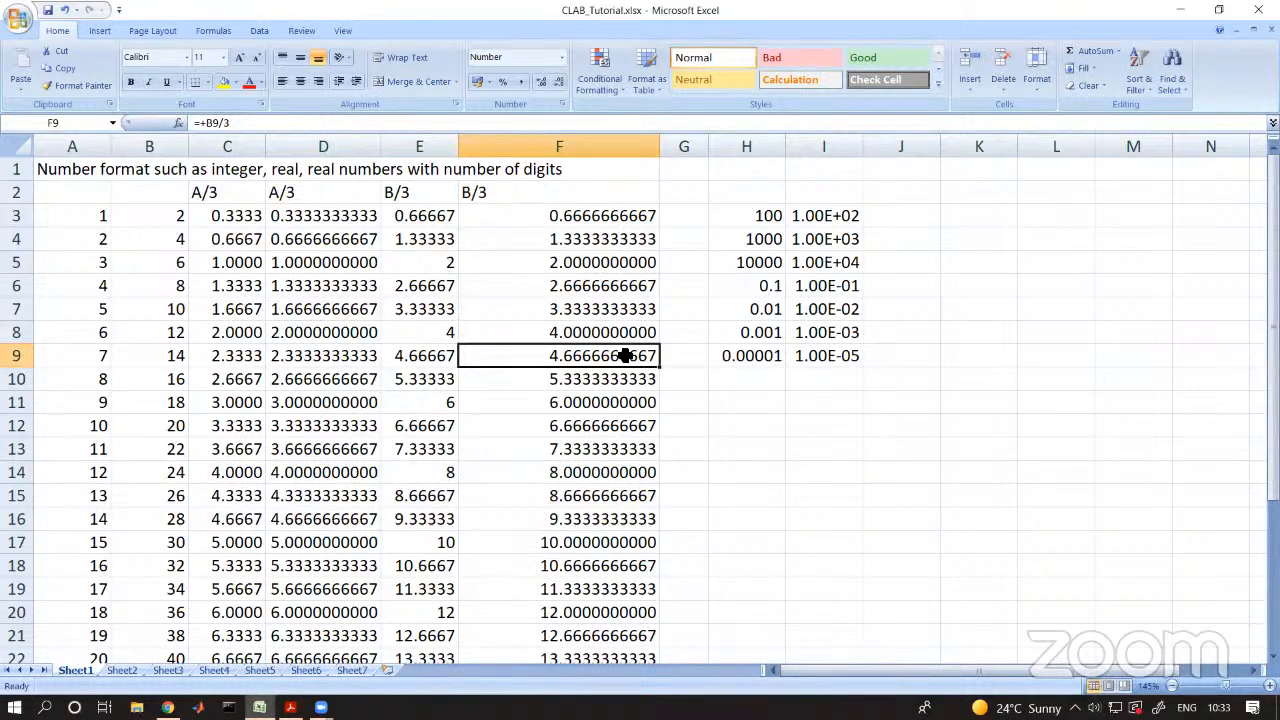
click(692, 472)
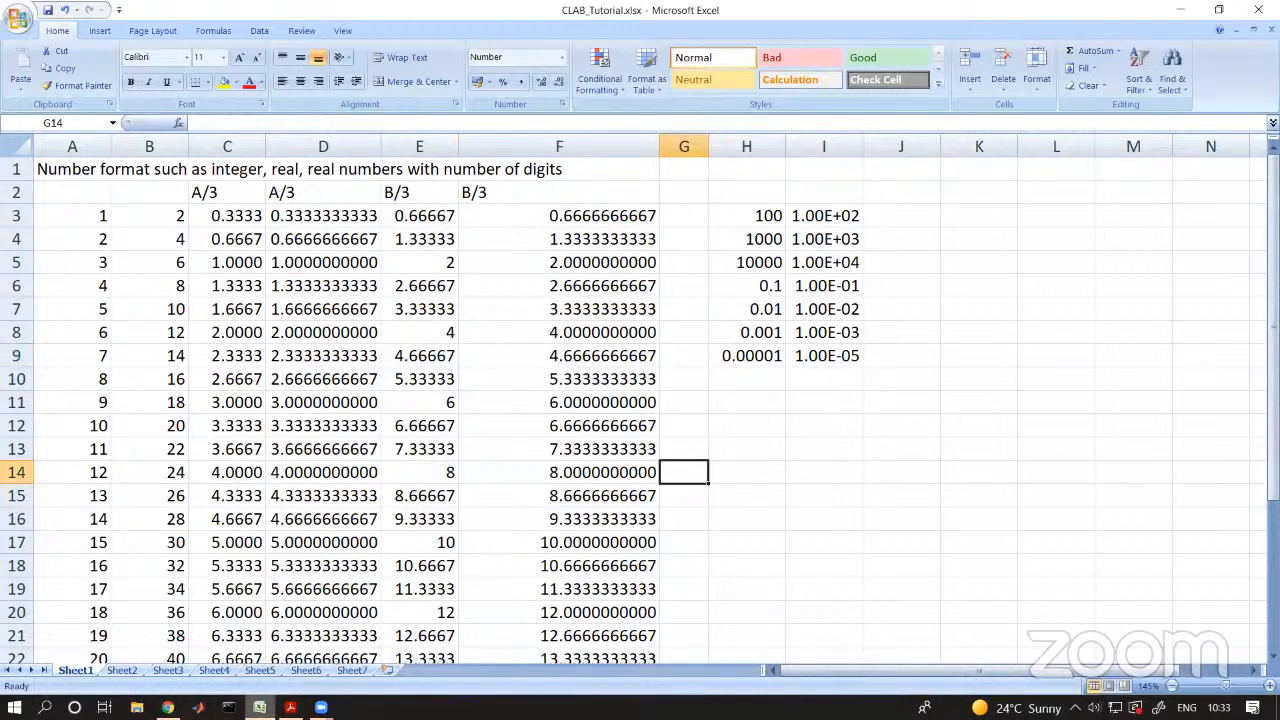
- Switch to the lab outline PDF in Acrobat Reader and highlight exercise b, Ascending and descending order of numbers
click(290, 707)
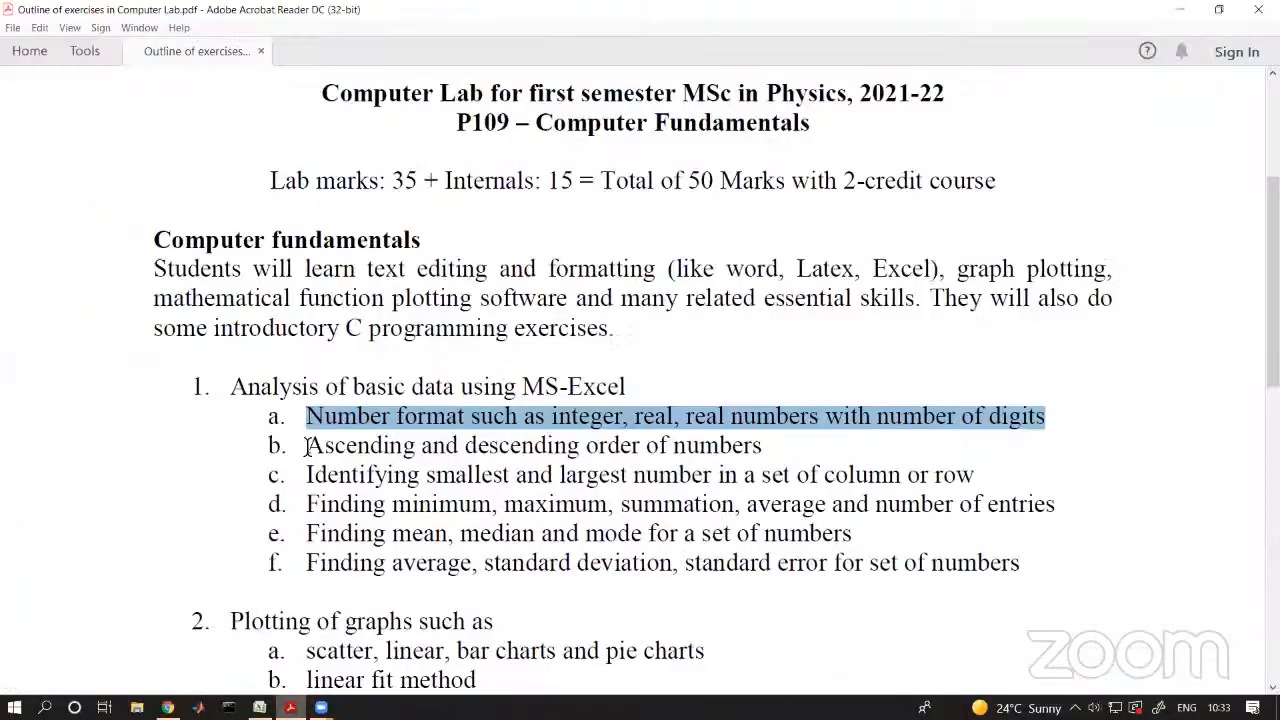
drag(297, 445, 724, 455)
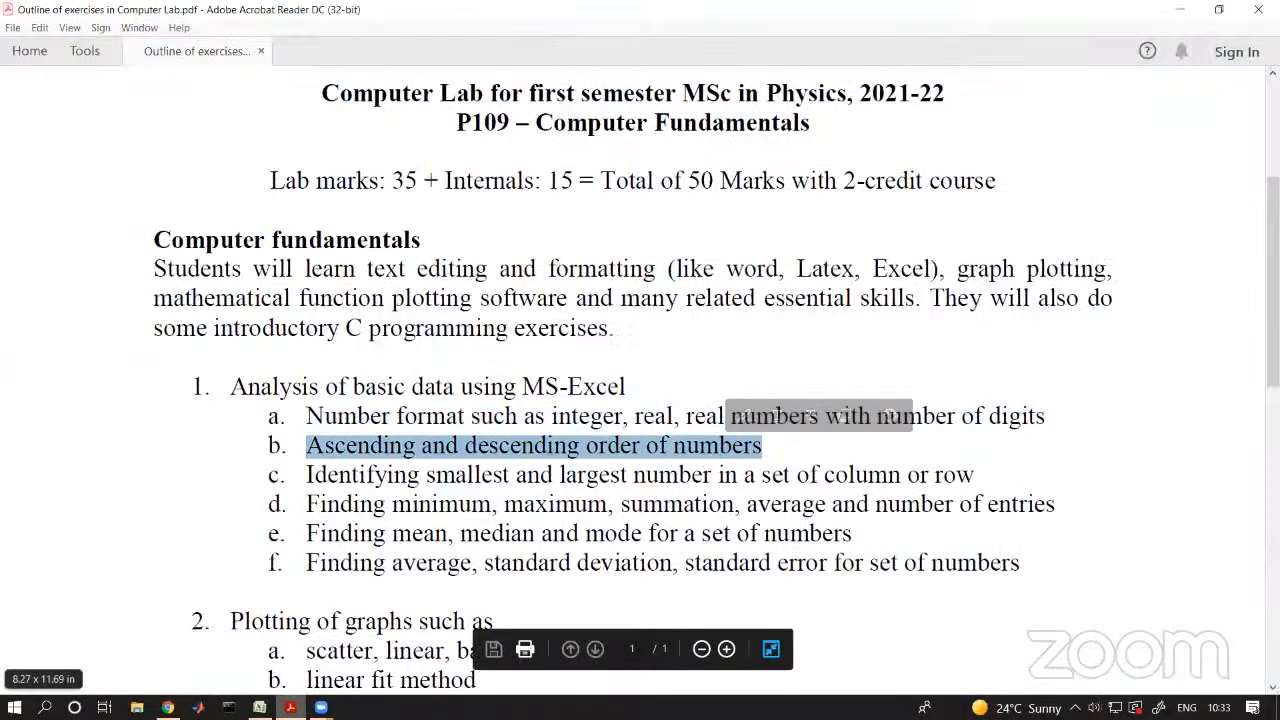
- Switch back to the CLAB_Tutorial.xlsx workbook in Excel and open Sheet2
click(259, 707)
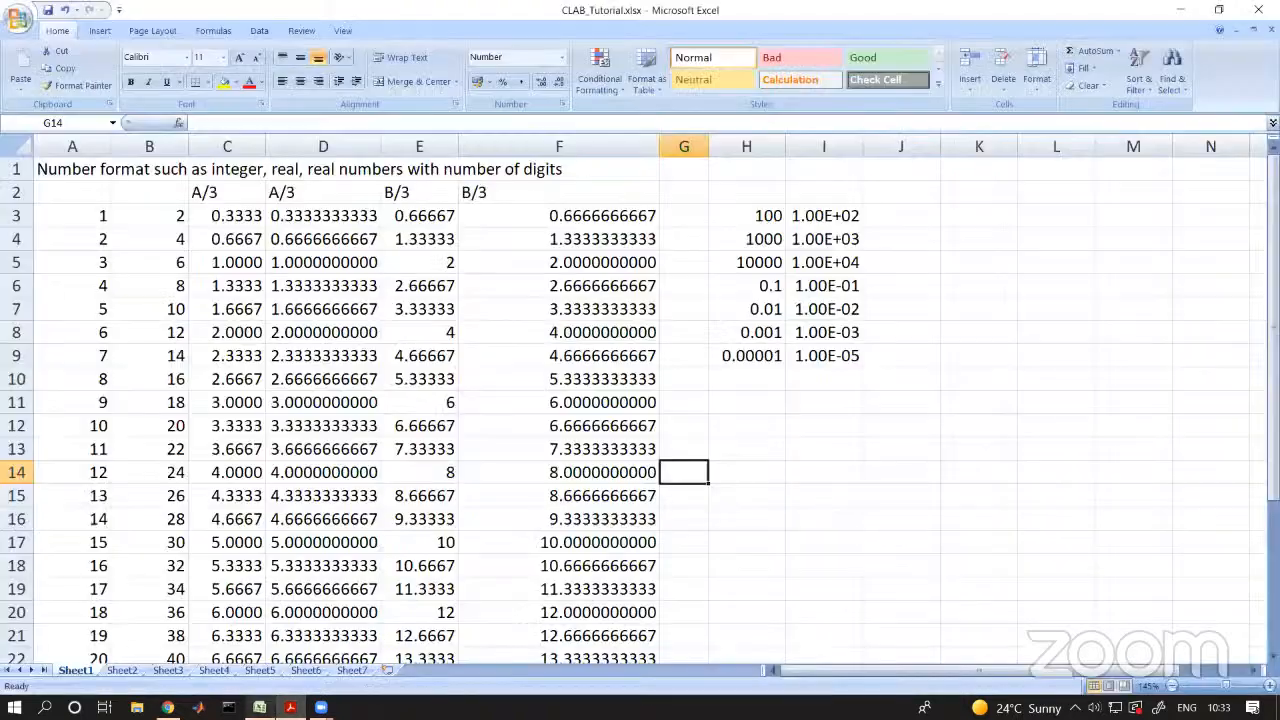
click(258, 549)
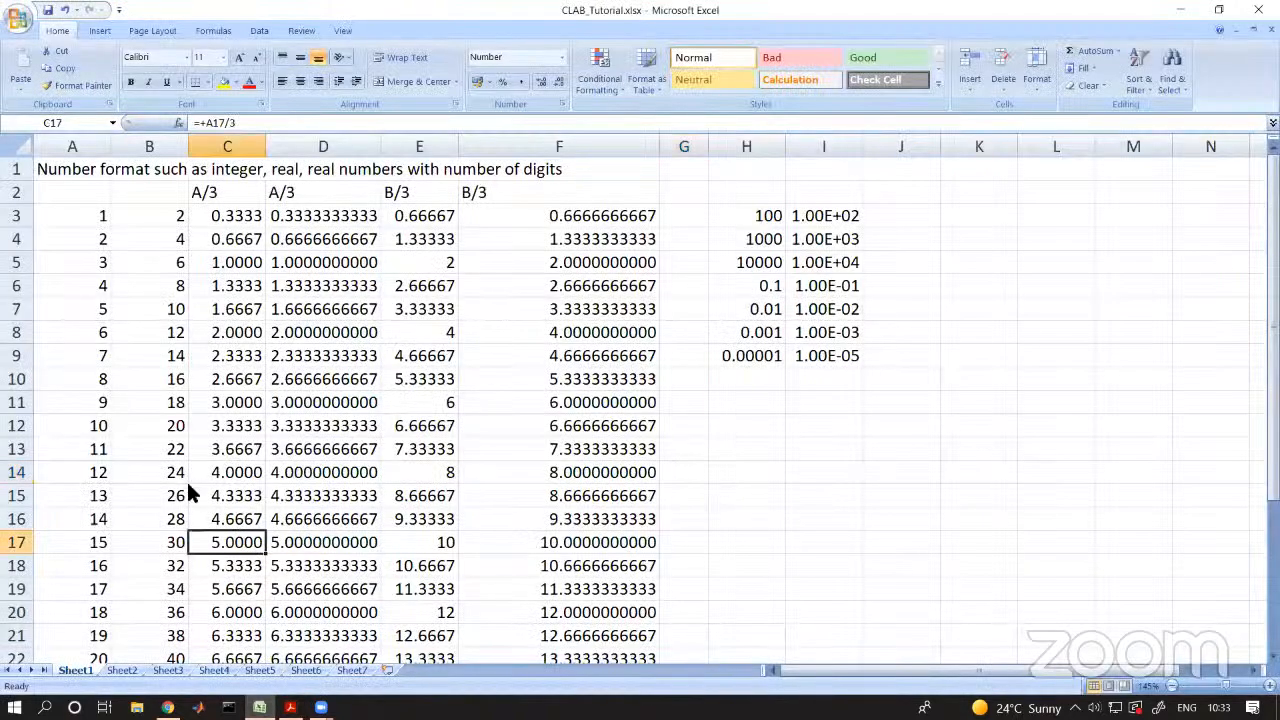
click(122, 672)
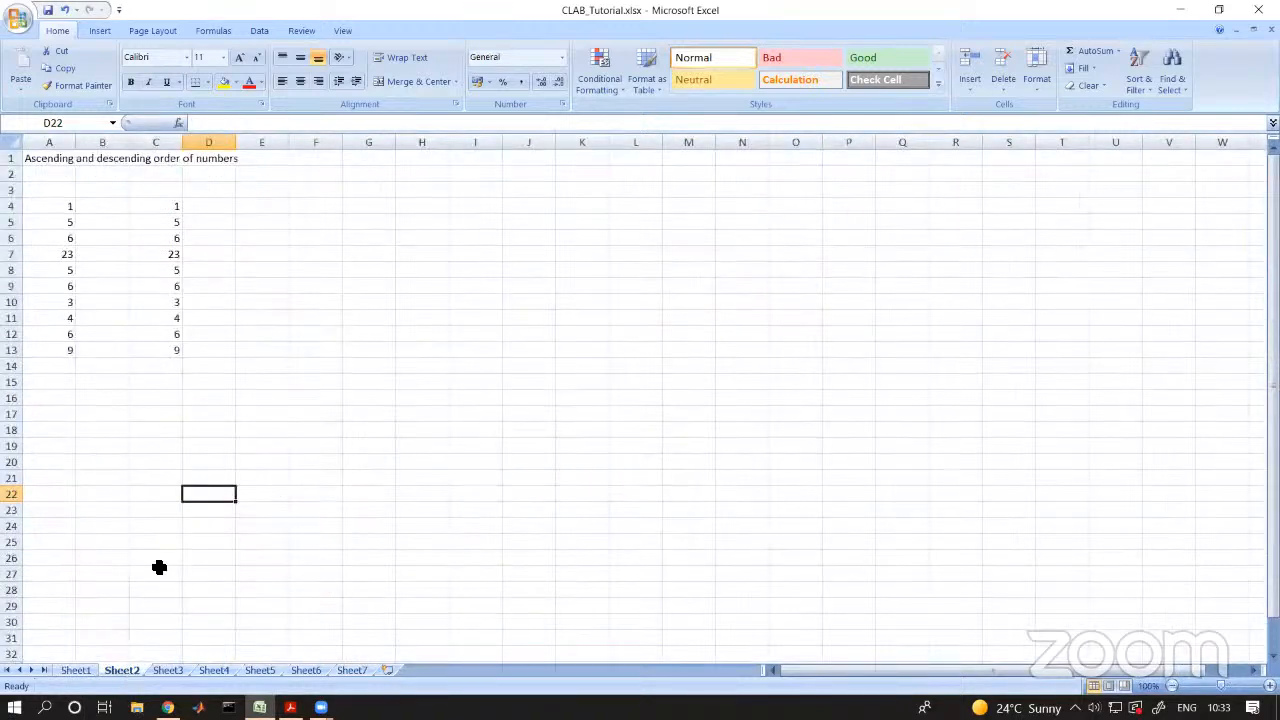
- Replace the value in A7 with 4
click(93, 332)
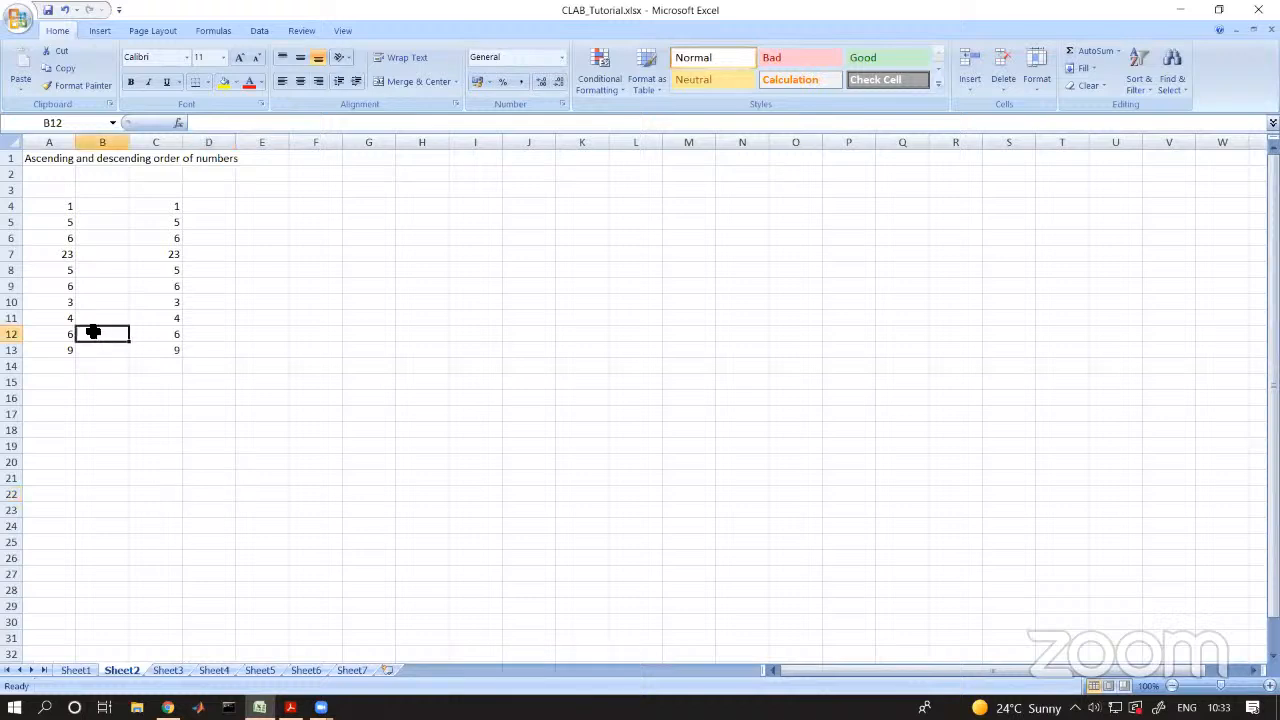
click(68, 206)
drag(68, 206, 71, 355)
click(68, 254)
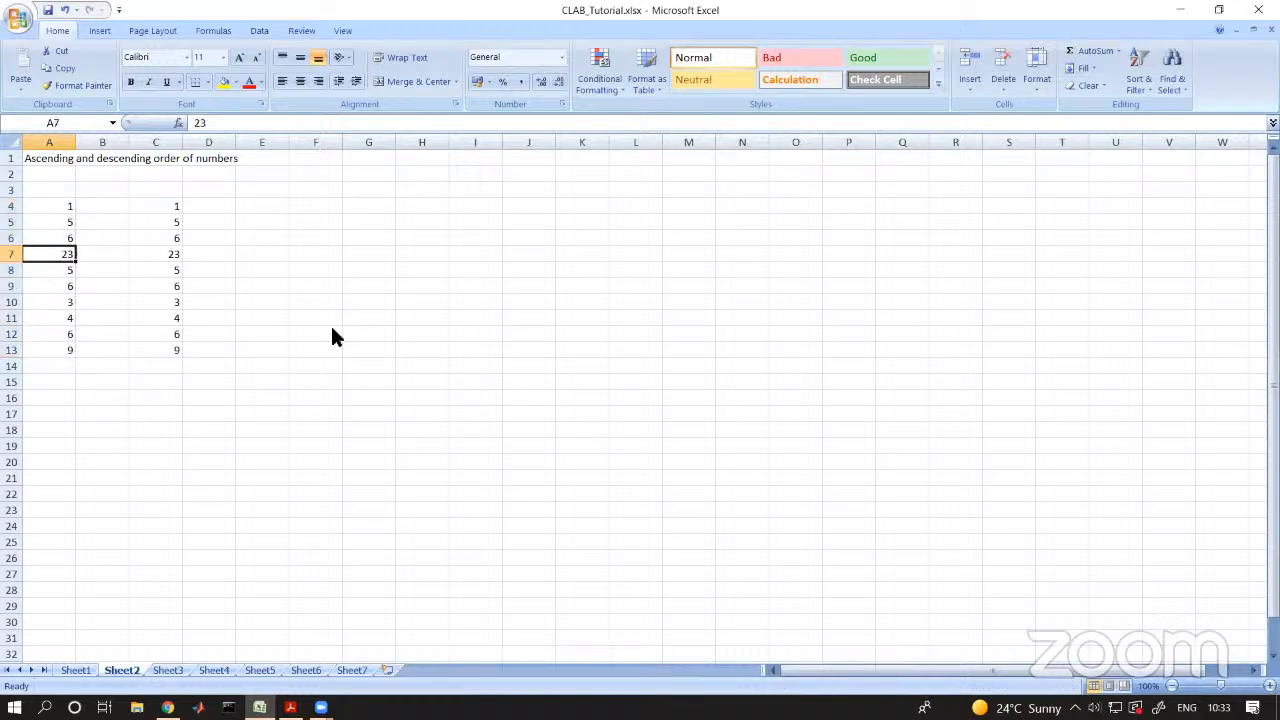
text(4)
key(Return)
- Copy the numbers in A4:A13 over the existing values in C4:C13
click(62, 204)
drag(62, 204, 53, 350)
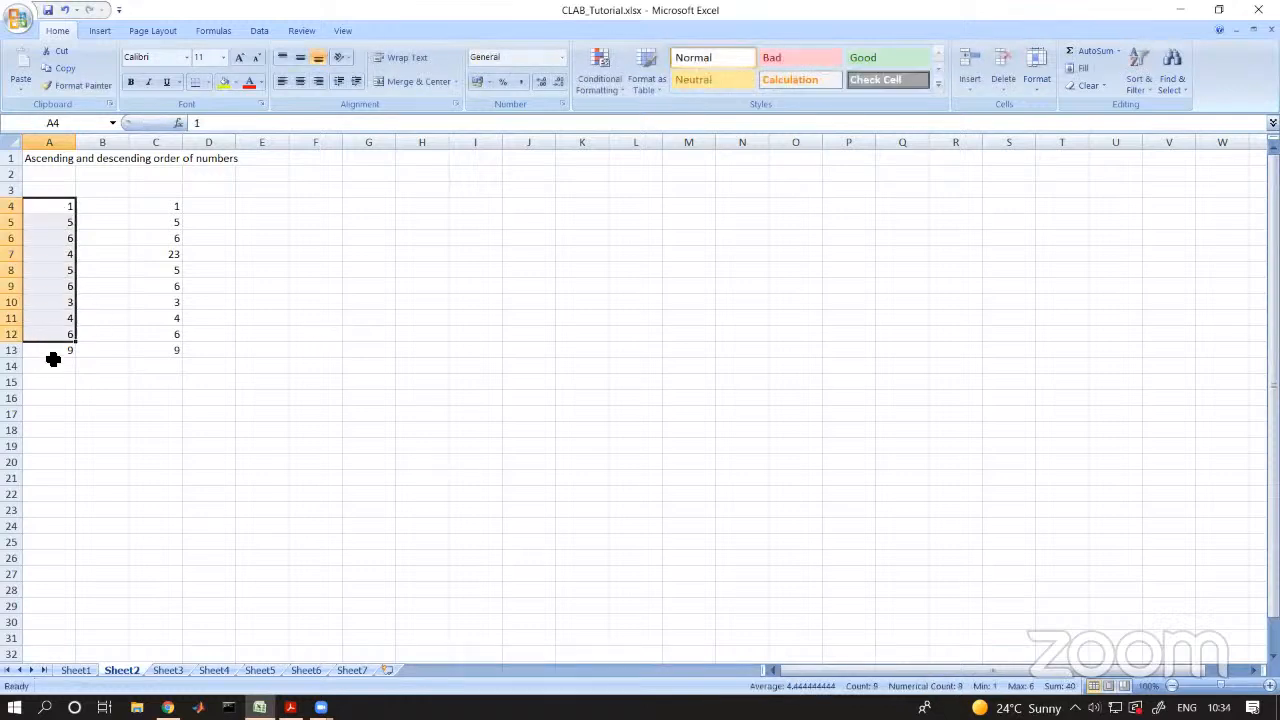
click(53, 360)
drag(63, 207, 61, 350)
key(ctrl+c)
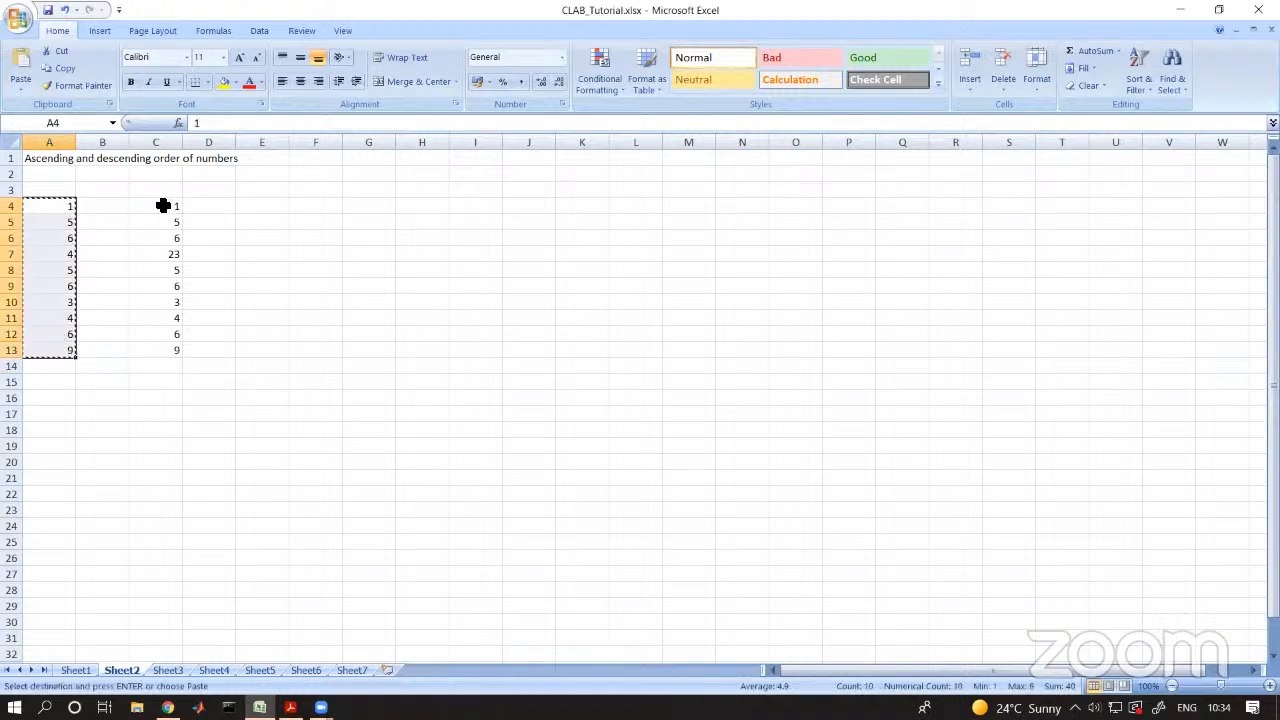
click(165, 205)
key(ctrl+v)
click(272, 290)
key(Escape)
- Open the Sort settings for the numbers in C4:C13
drag(177, 209, 175, 351)
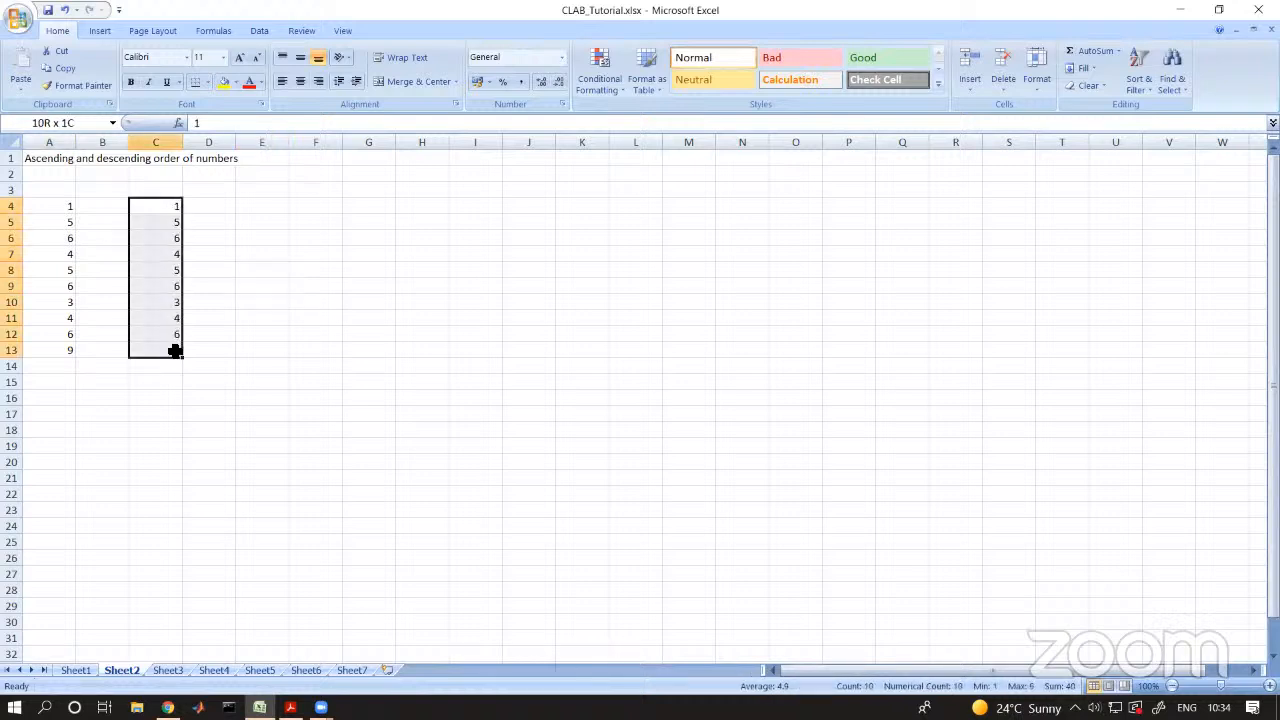
click(175, 351)
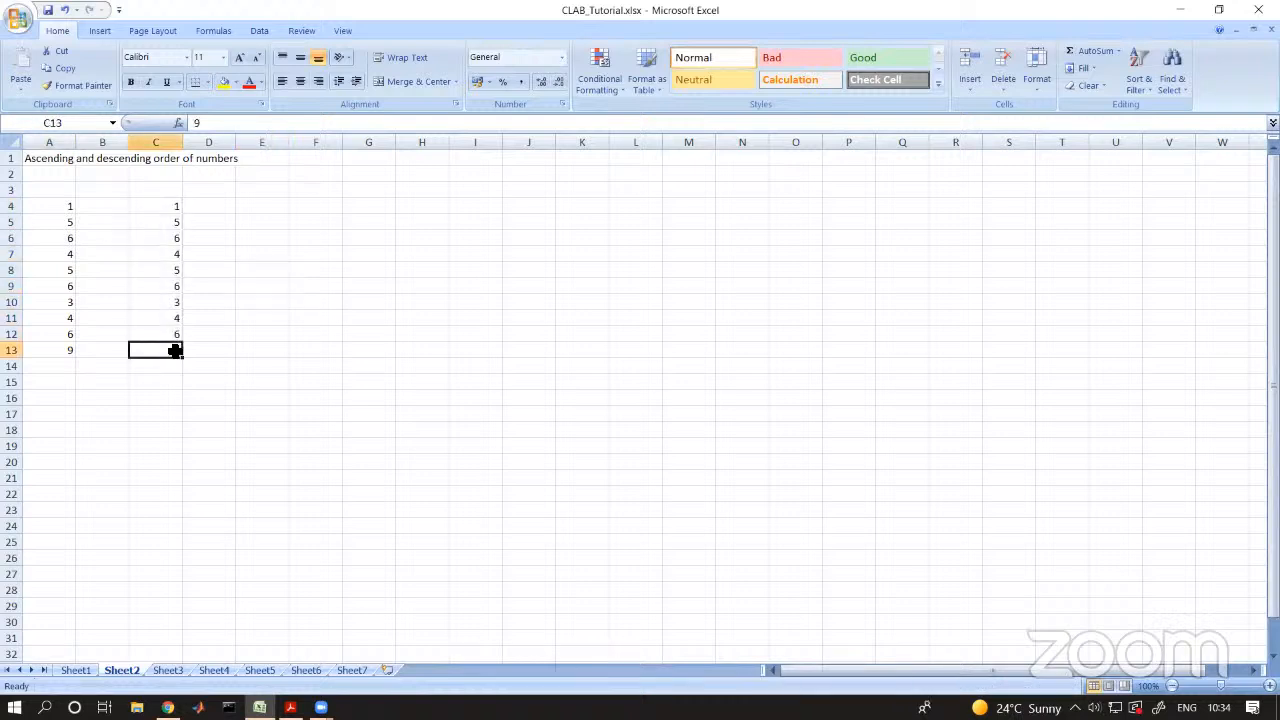
click(348, 156)
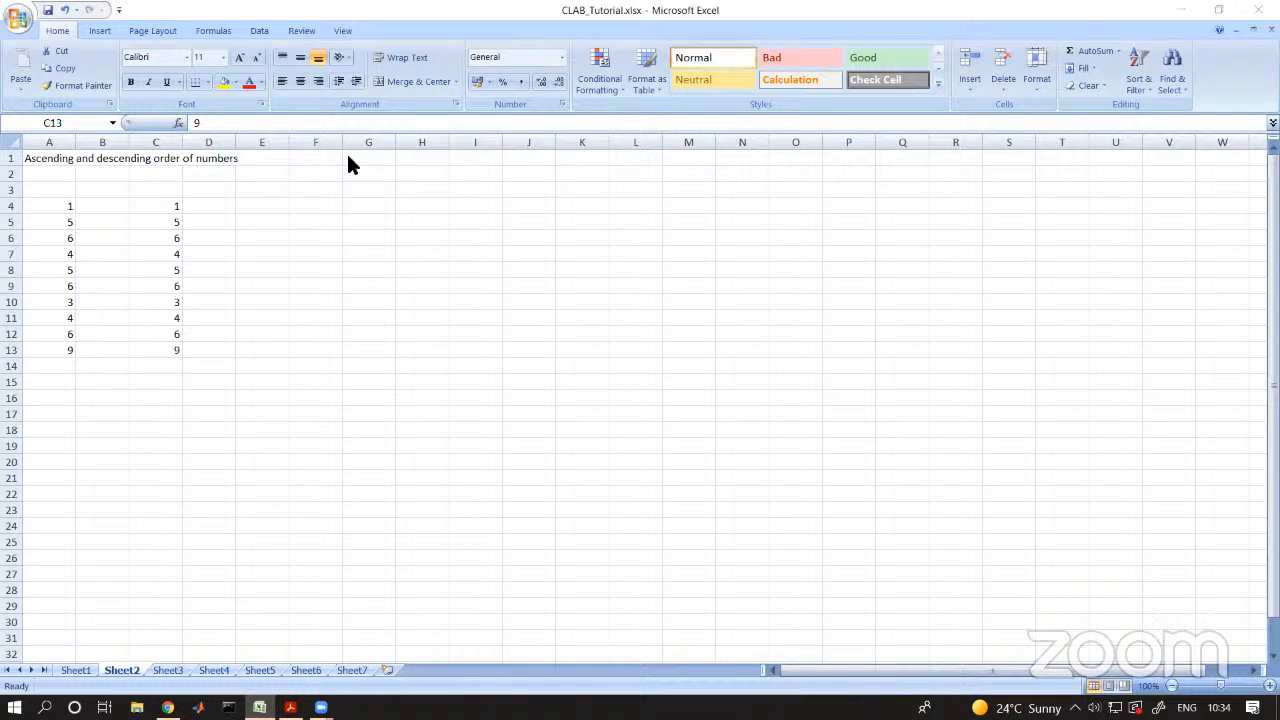
click(258, 31)
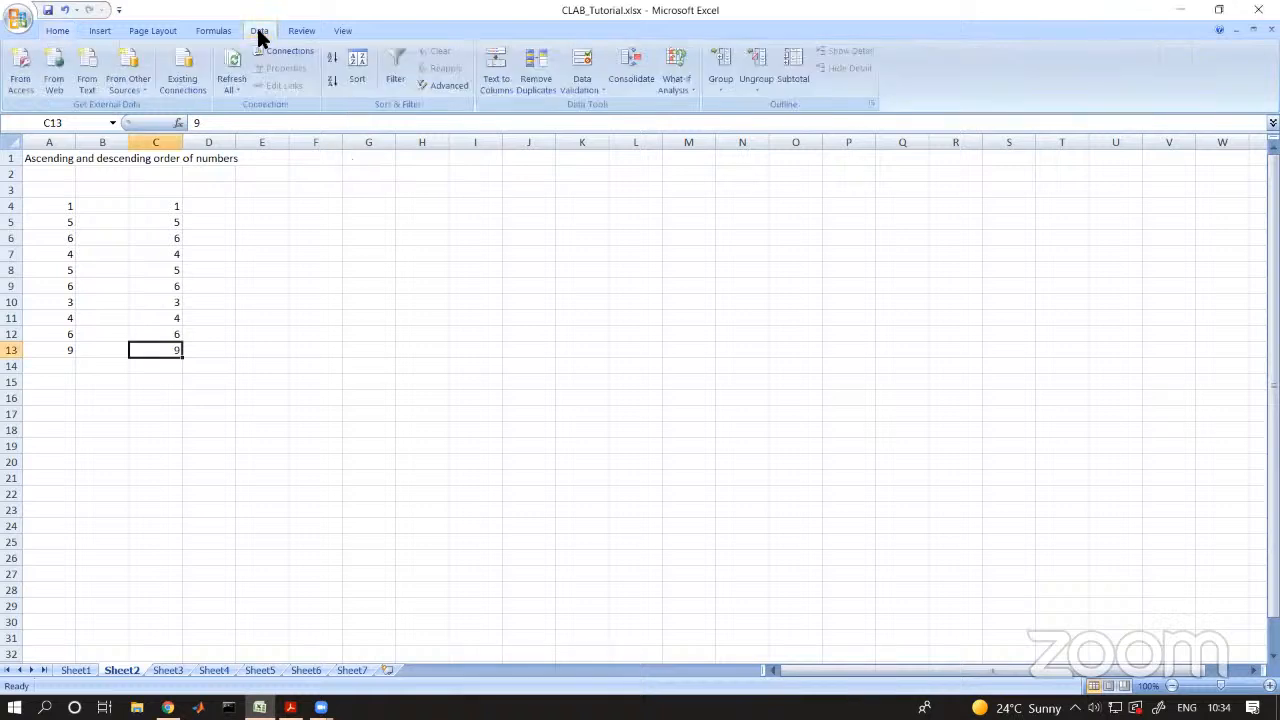
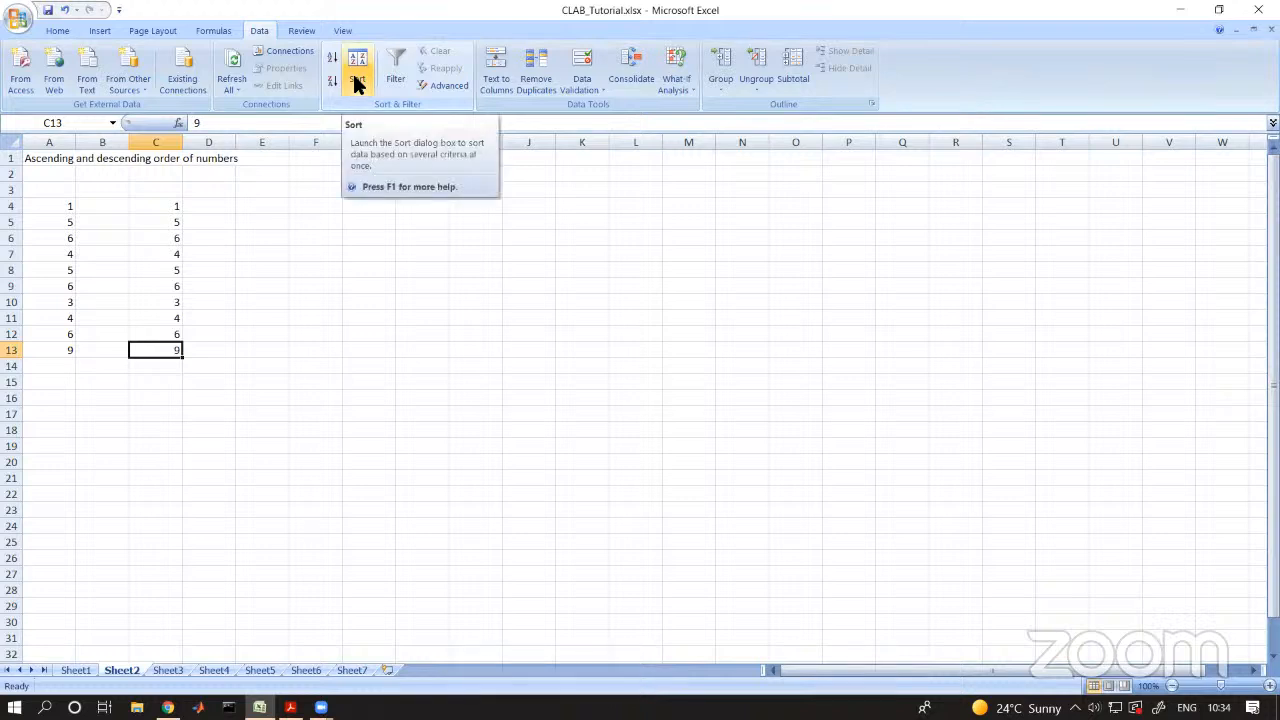
click(374, 318)
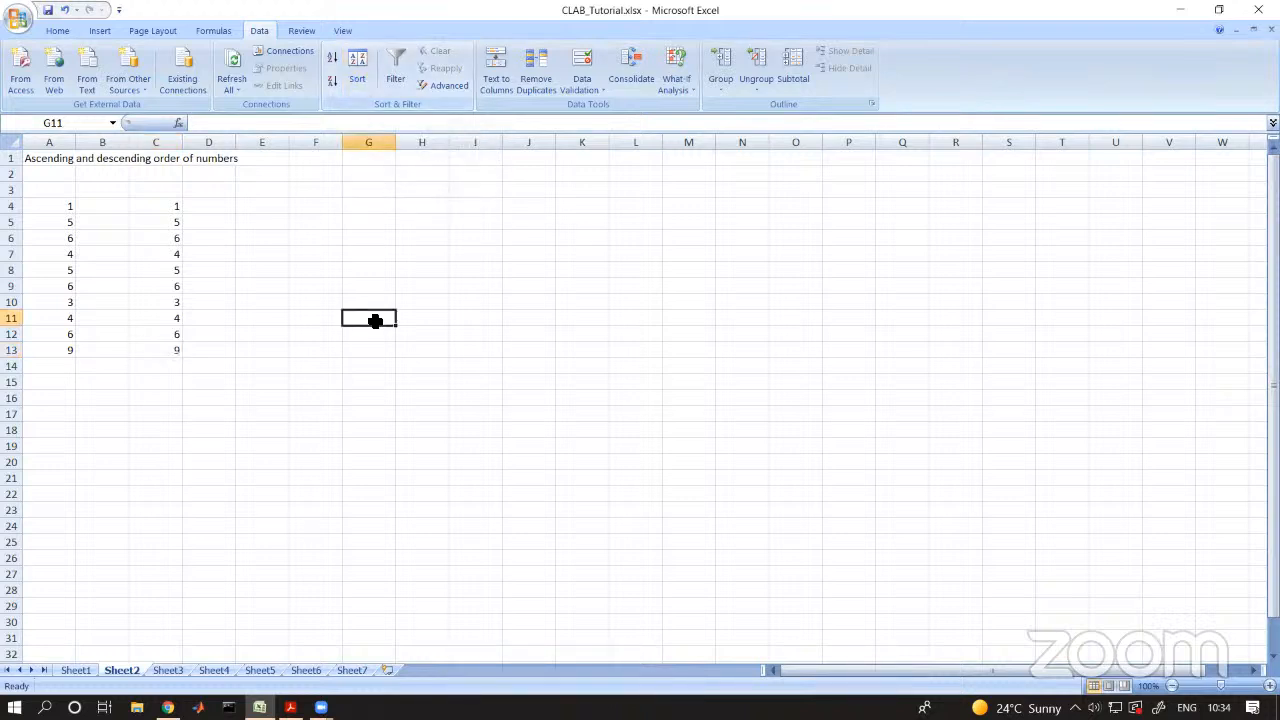
click(168, 208)
drag(170, 213, 181, 351)
click(360, 80)
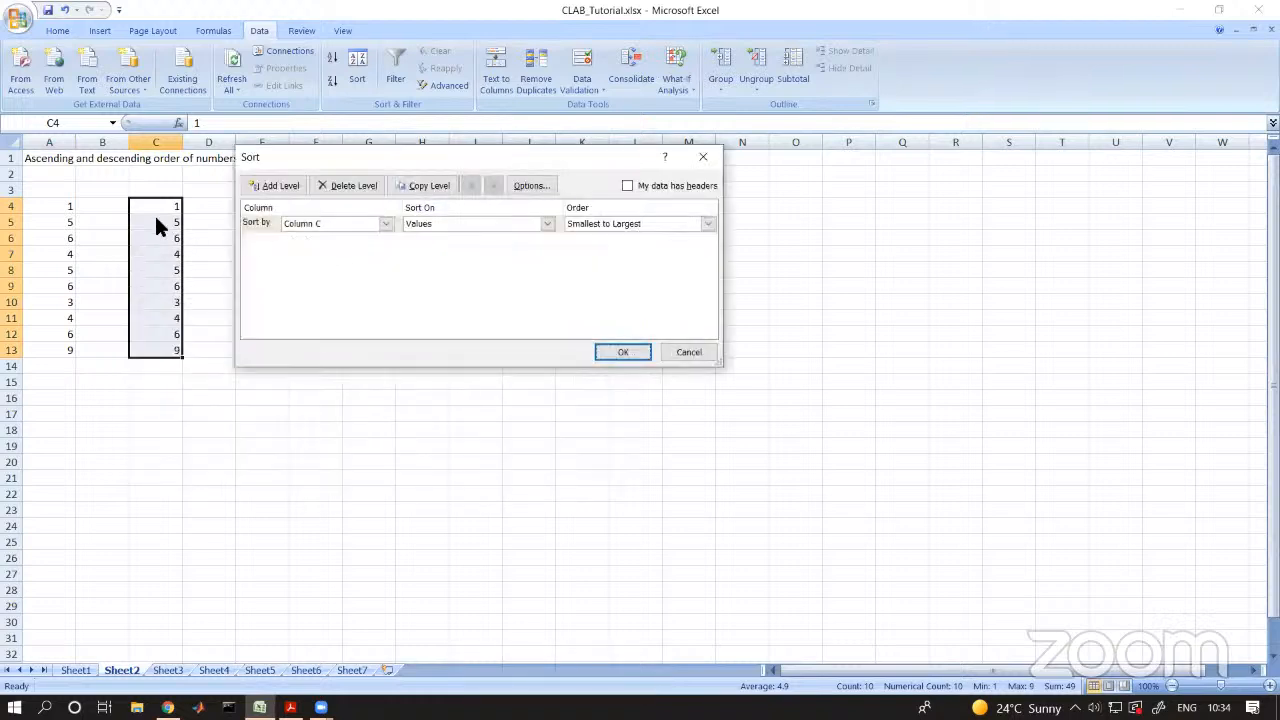
- Look through the Sort On and Order choices, including the custom lists, and close the custom lists without choosing one
click(460, 224)
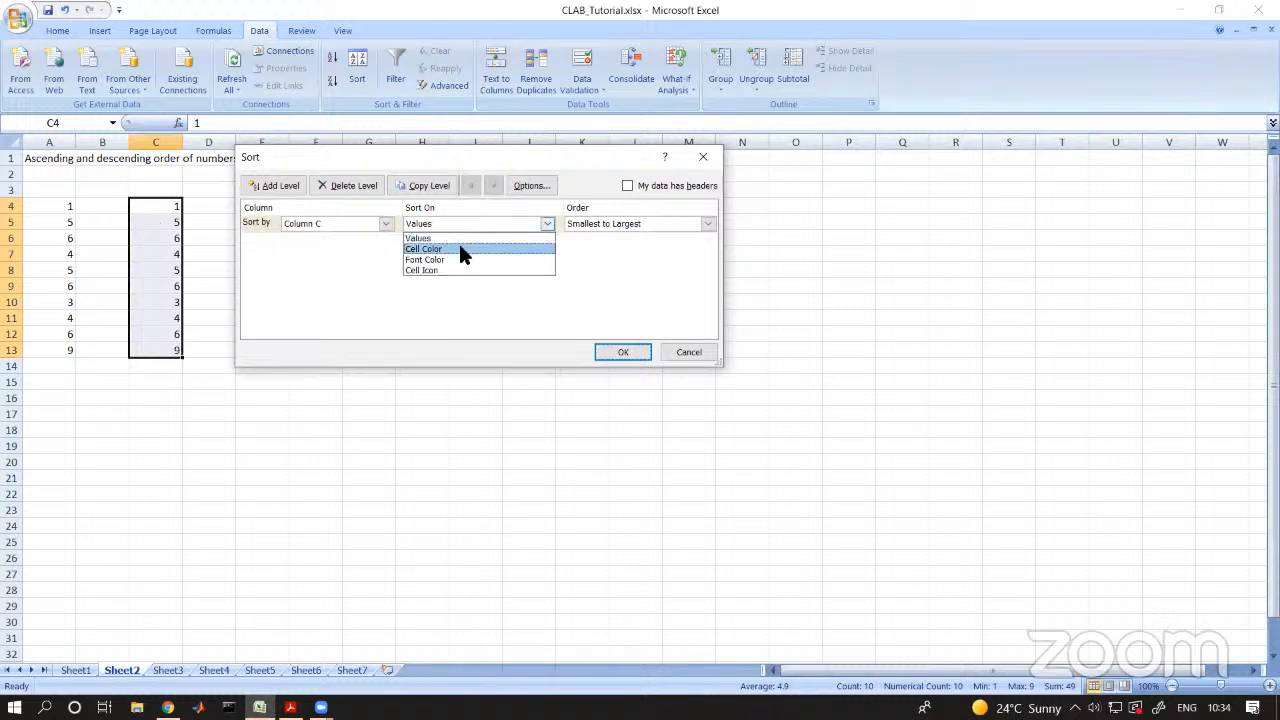
click(601, 223)
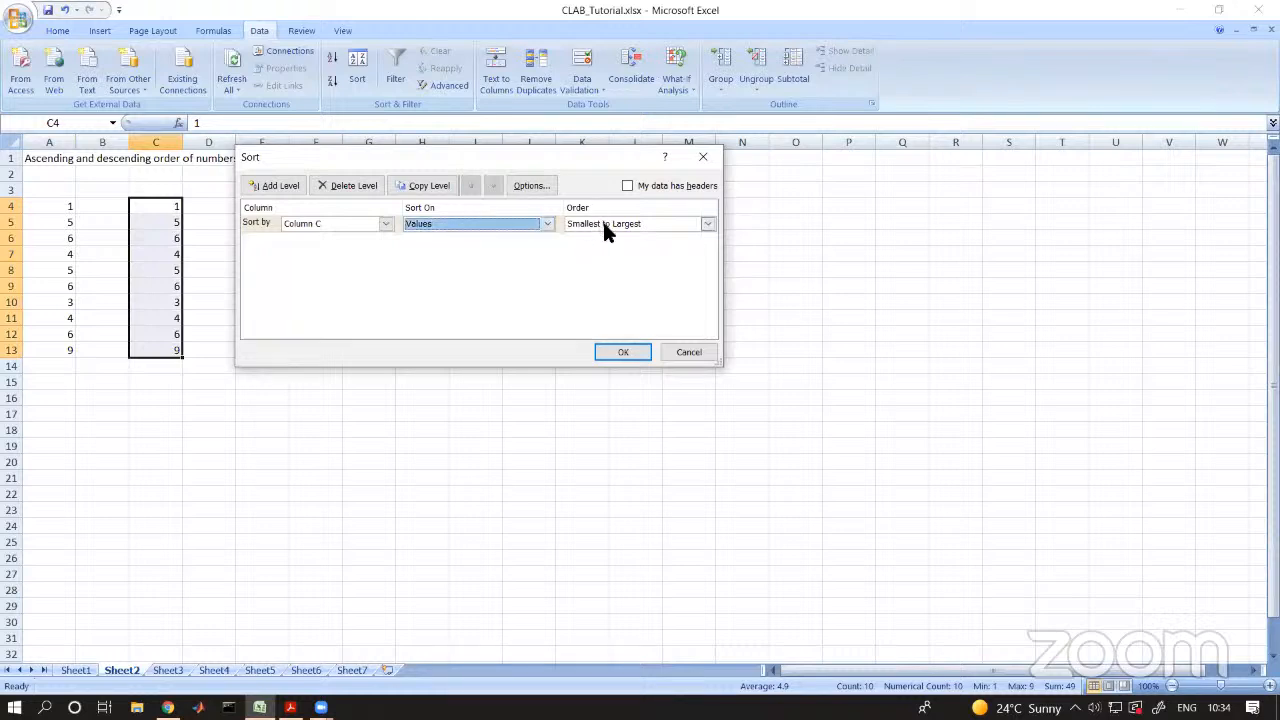
click(603, 223)
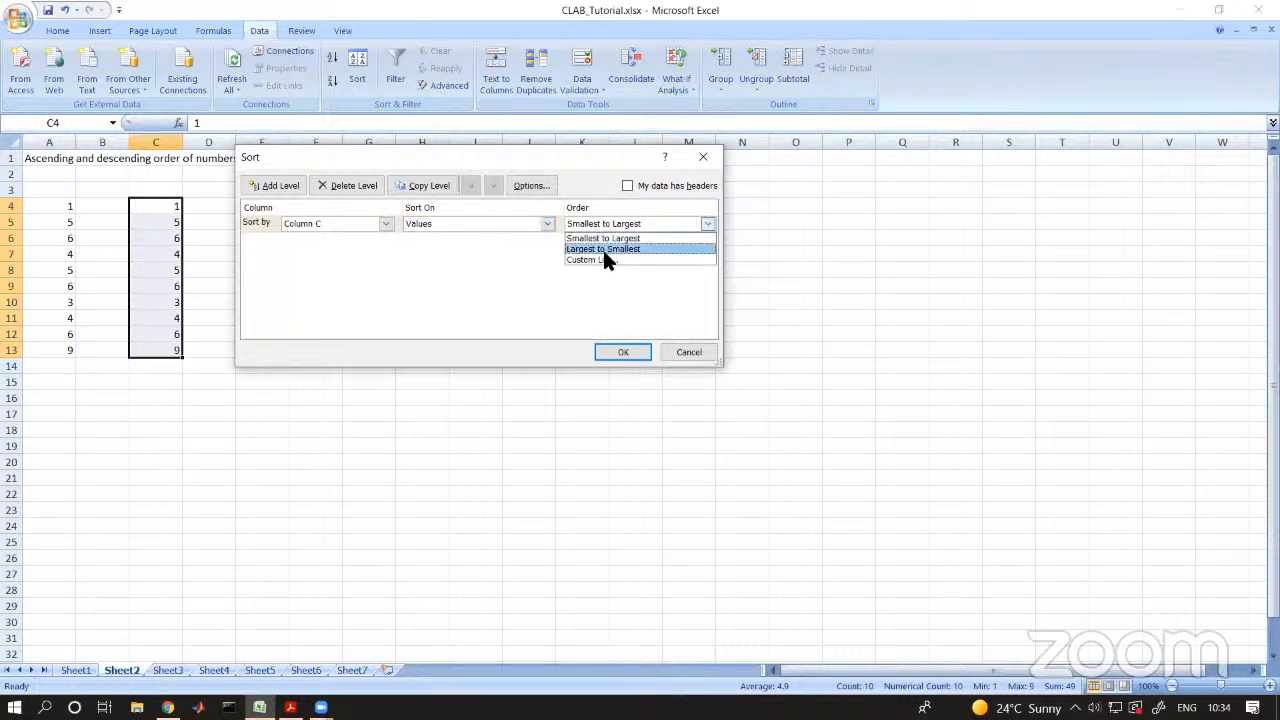
click(601, 258)
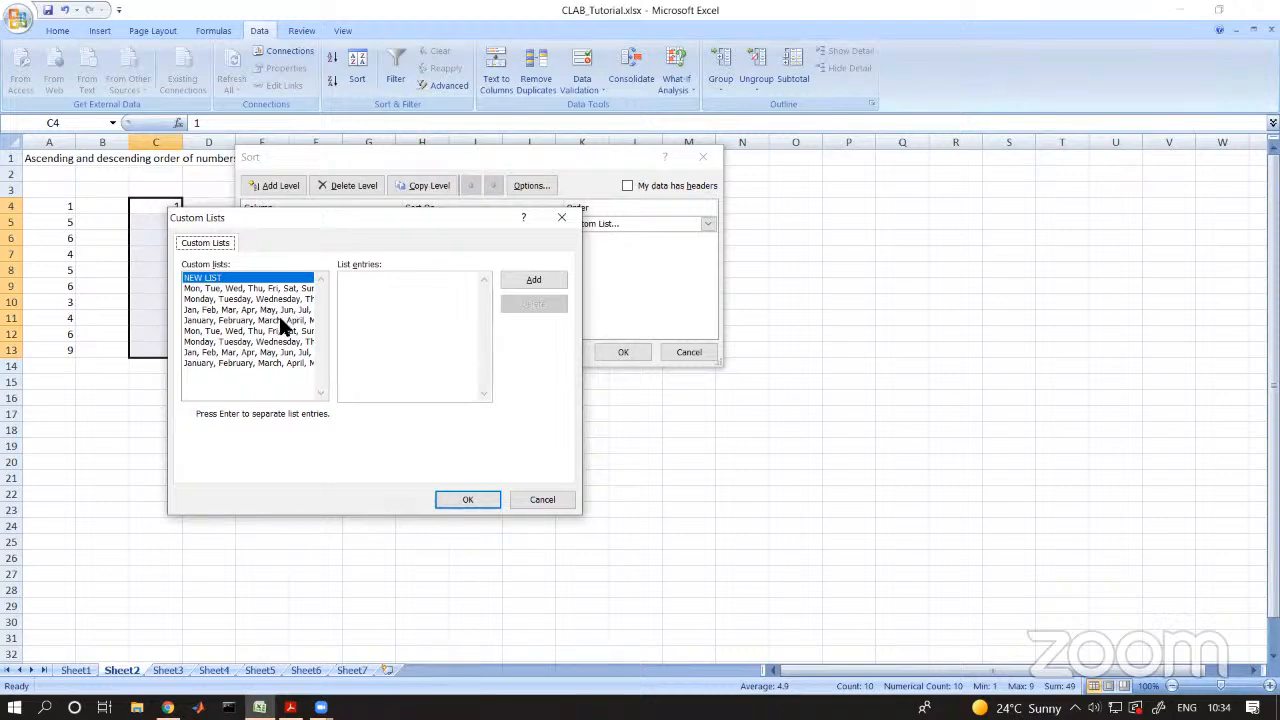
click(538, 502)
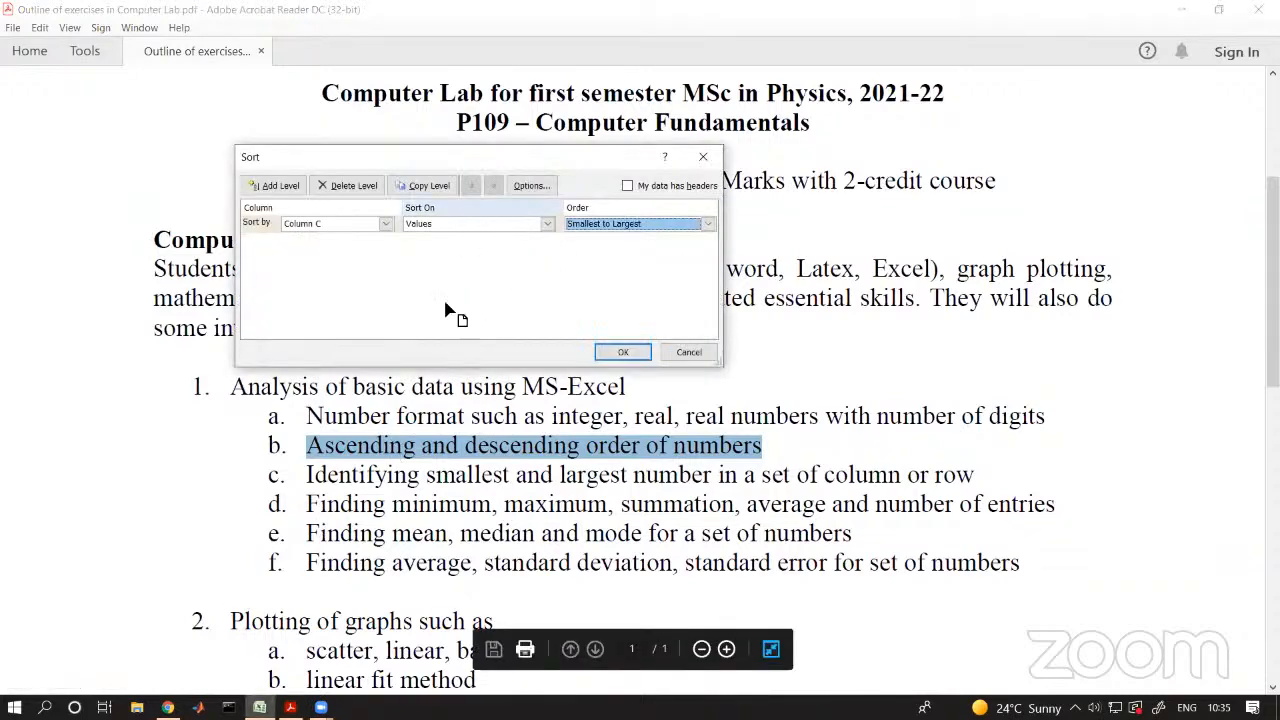
- Clear the highlight in the lab outline PDF, return to the Excel workbook and sort C4:C13 by values from smallest to largest
click(293, 590)
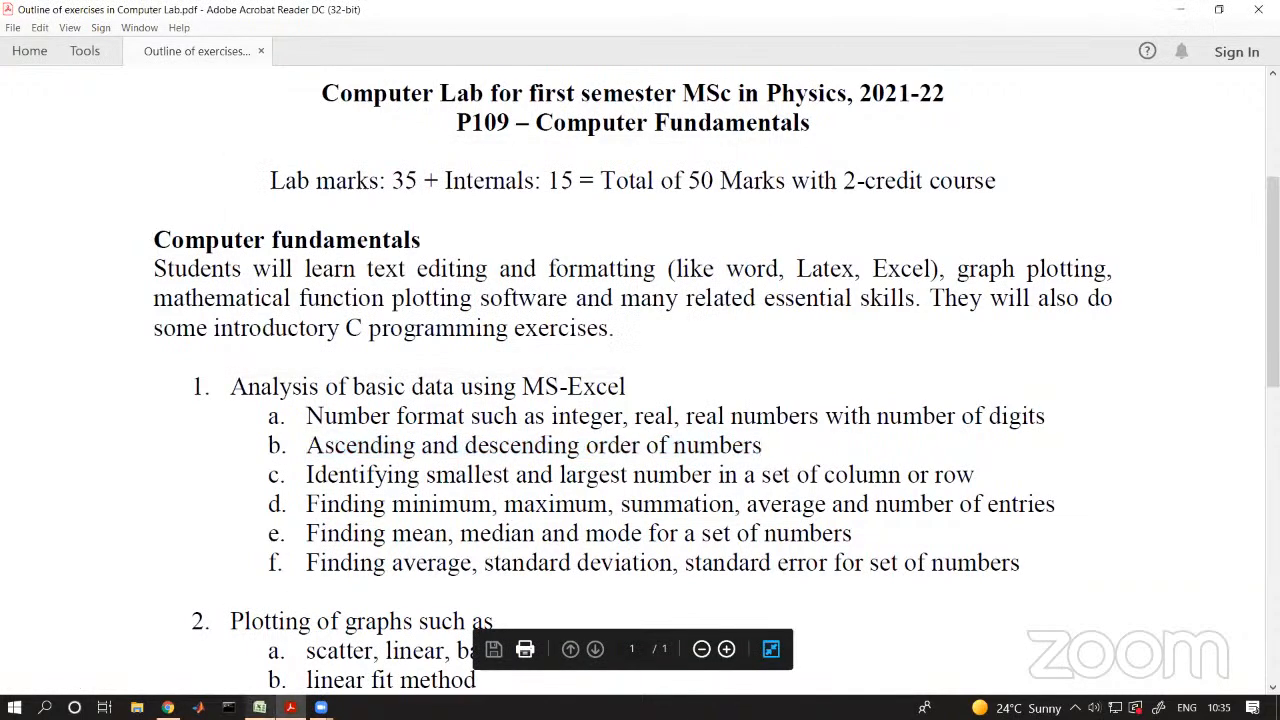
click(260, 707)
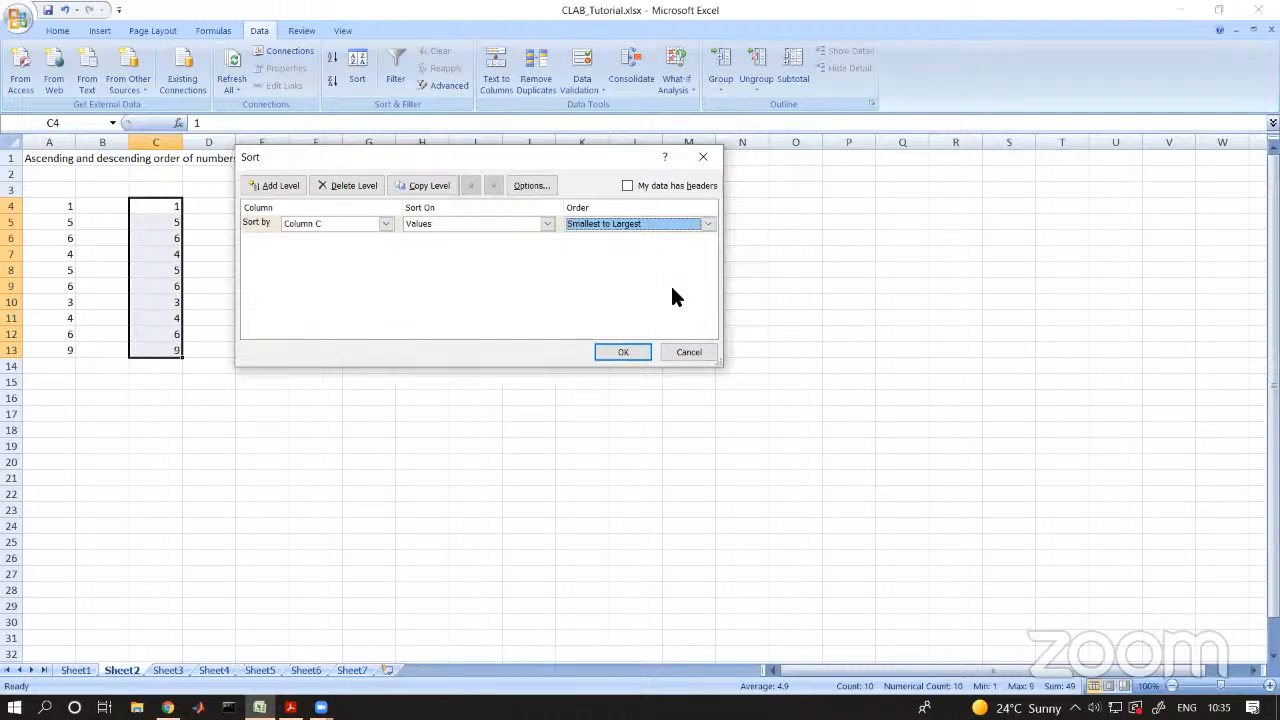
click(622, 353)
click(622, 353)
click(622, 353)
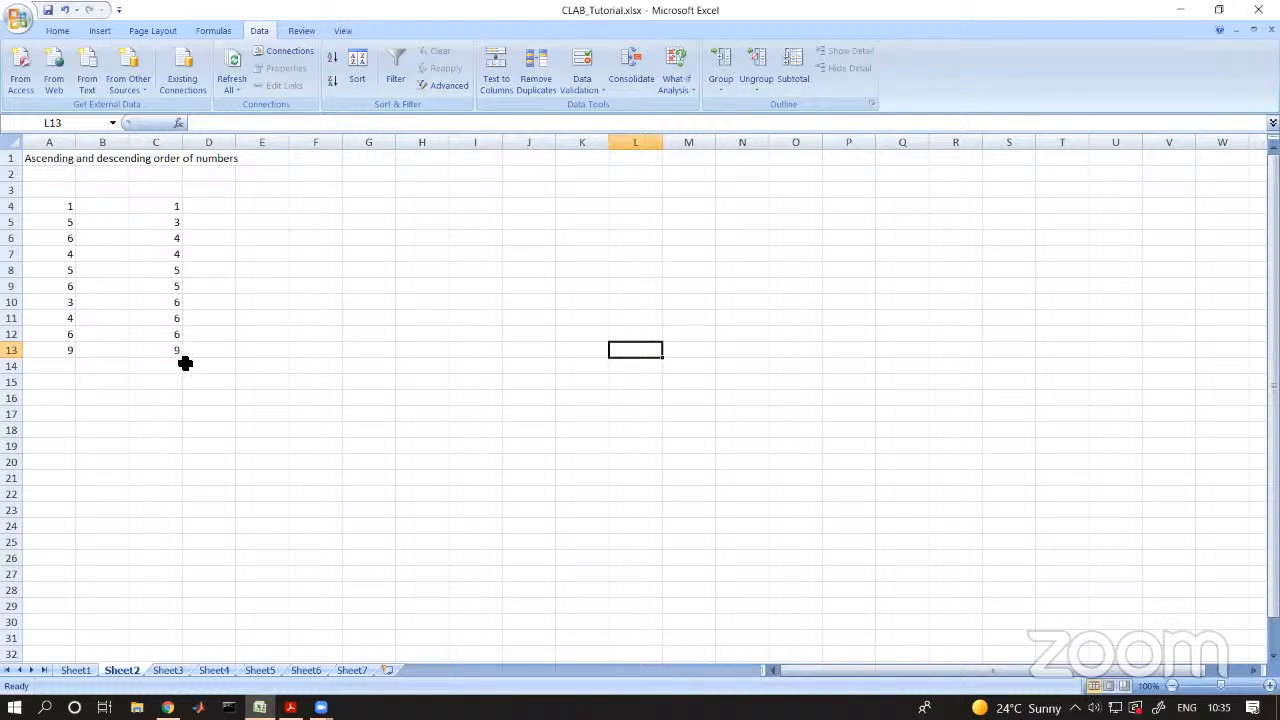
- Copy the original numbers in A4:A13 to D4:D13
drag(71, 206, 75, 352)
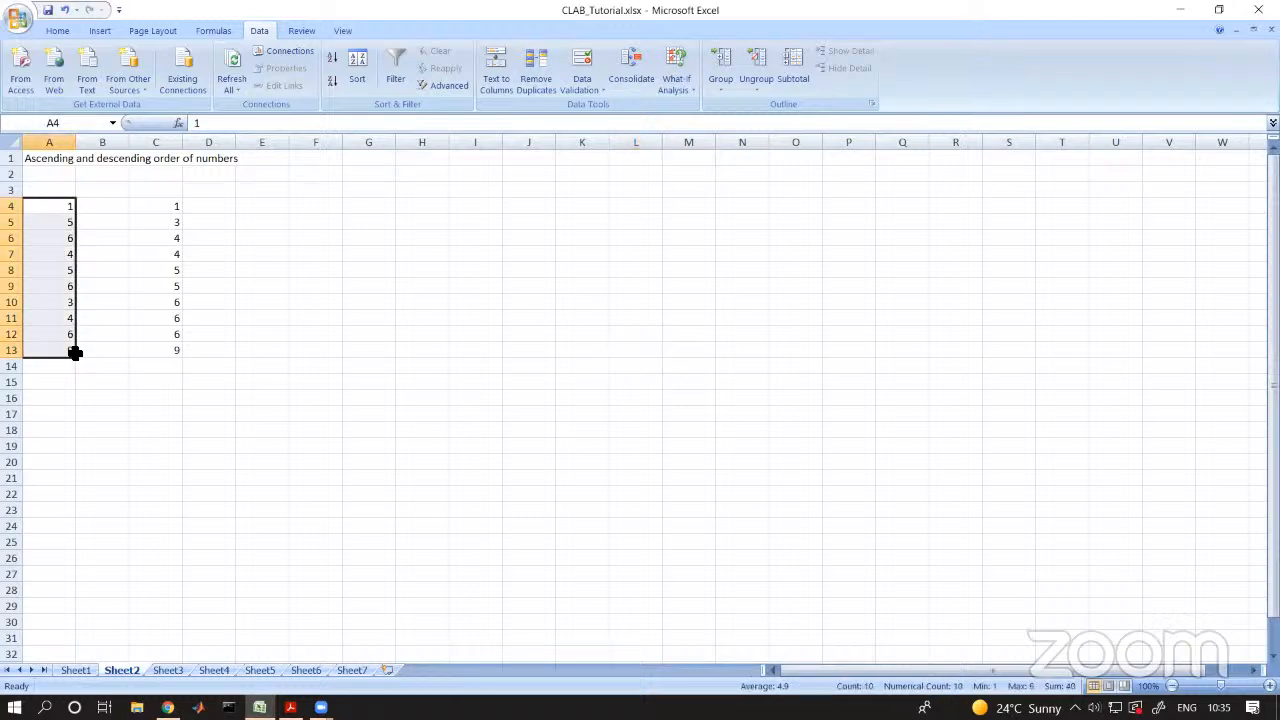
key(ctrl+c)
click(219, 208)
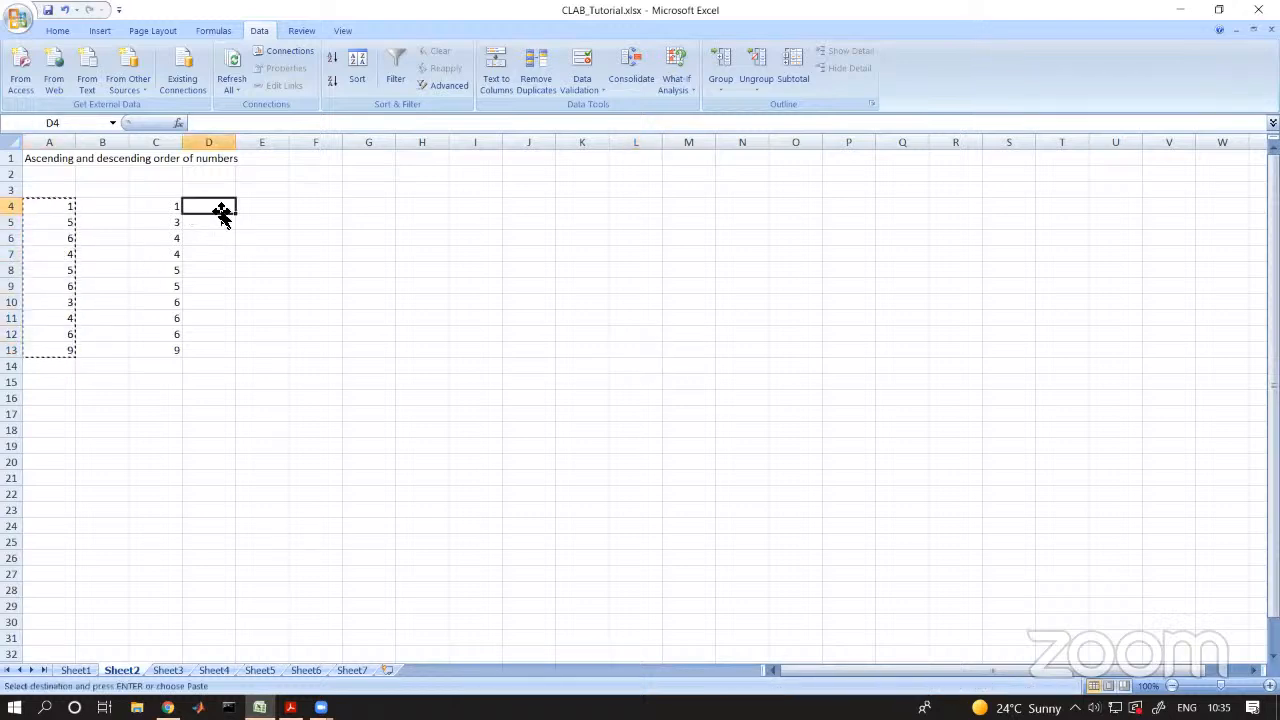
key(ctrl+v)
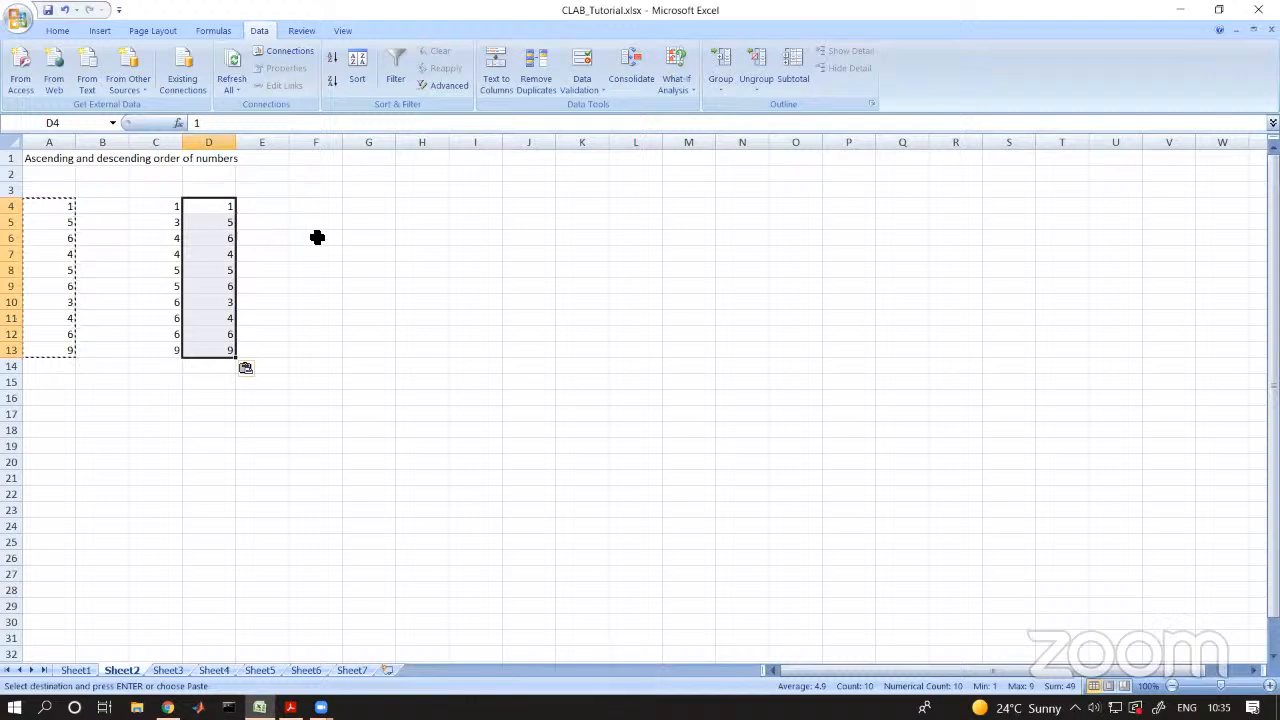
key(Escape)
click(275, 240)
- Sort D4:D13 by values from largest to smallest, continuing with the current selection only
drag(219, 210, 220, 351)
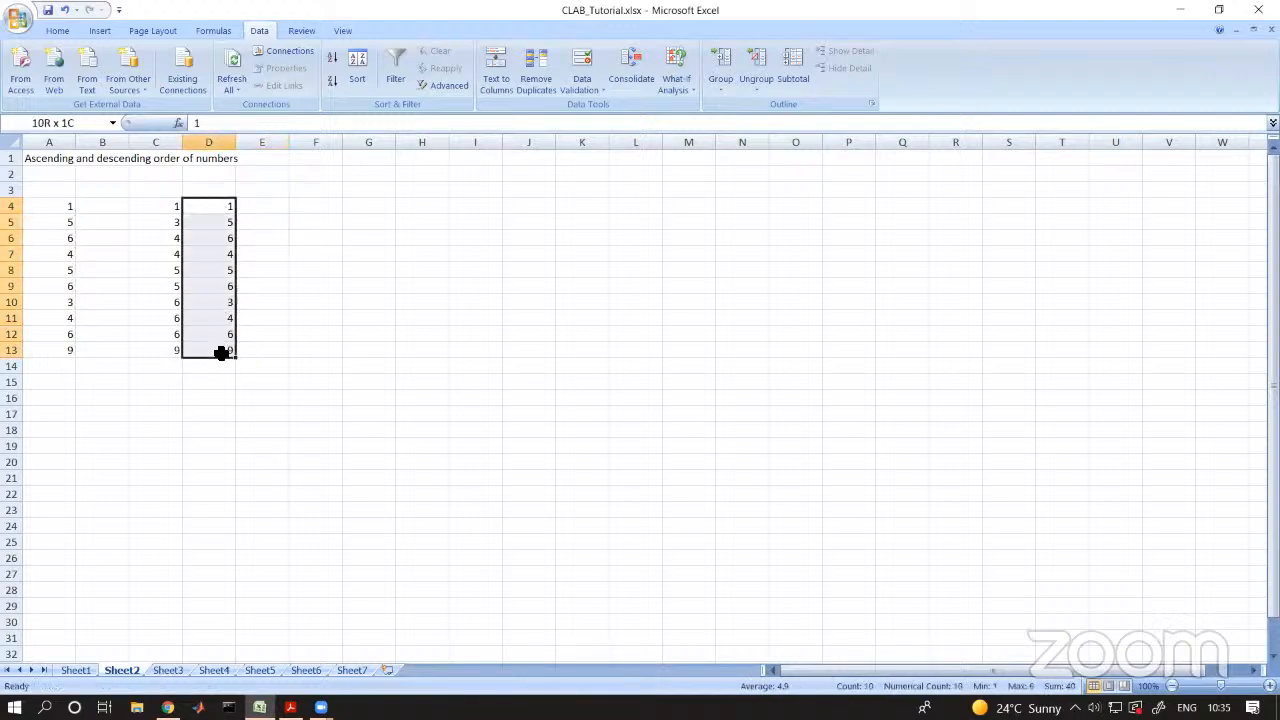
click(352, 64)
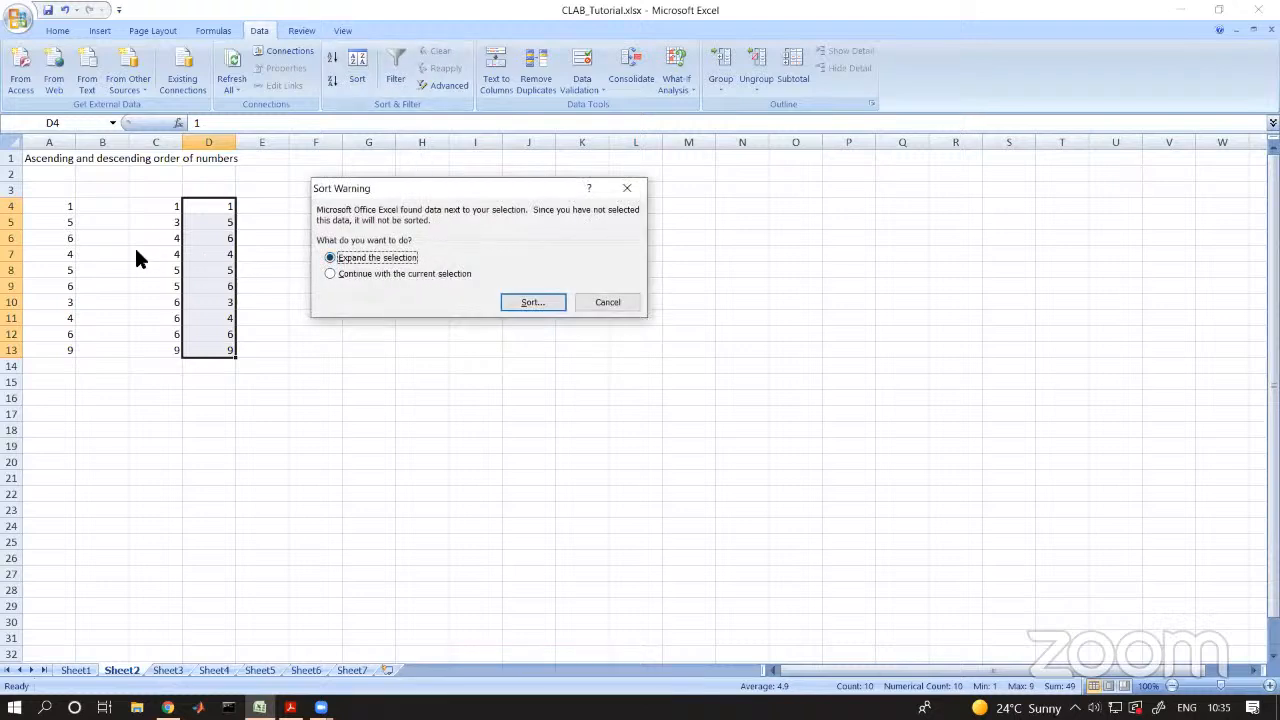
click(362, 273)
key(Return)
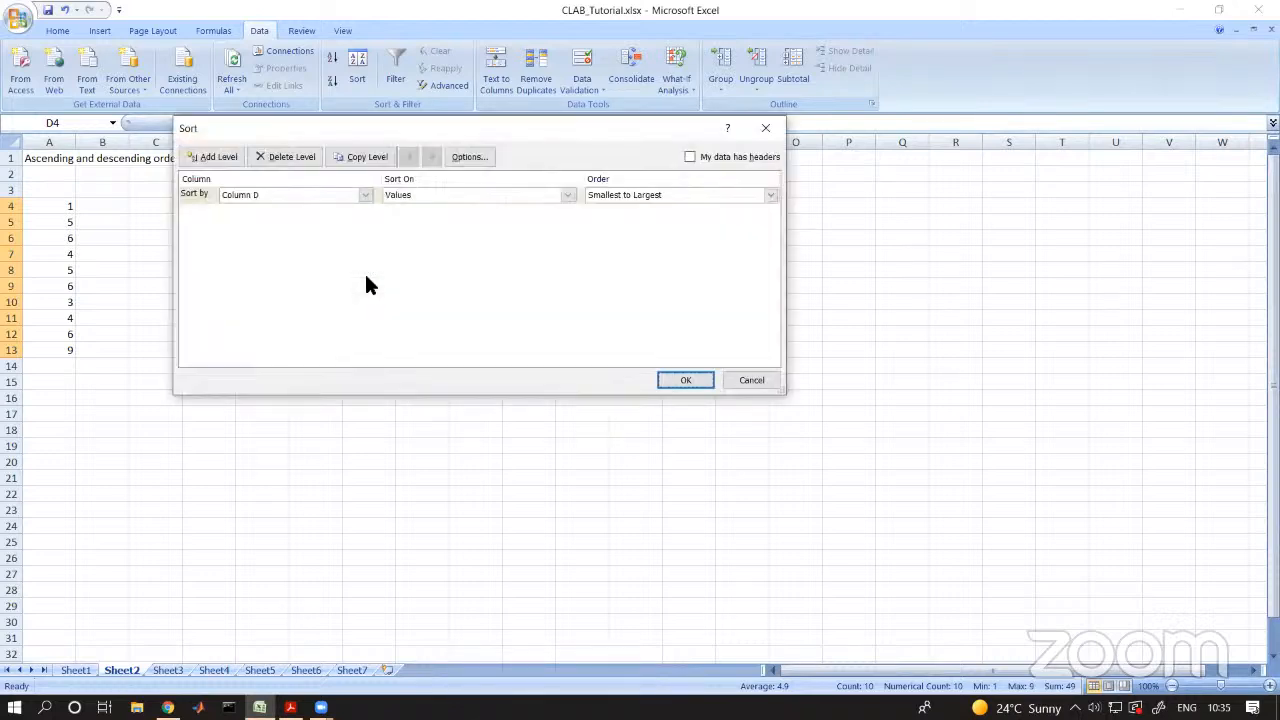
click(616, 194)
click(620, 224)
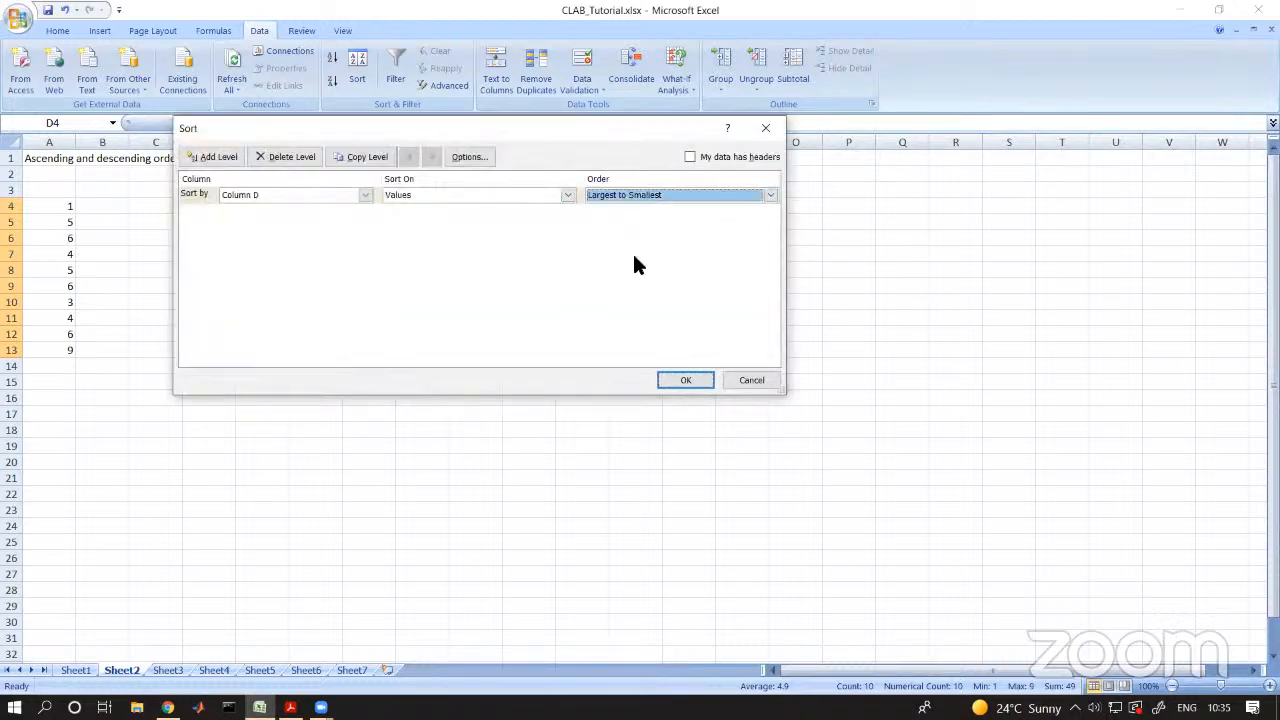
click(685, 381)
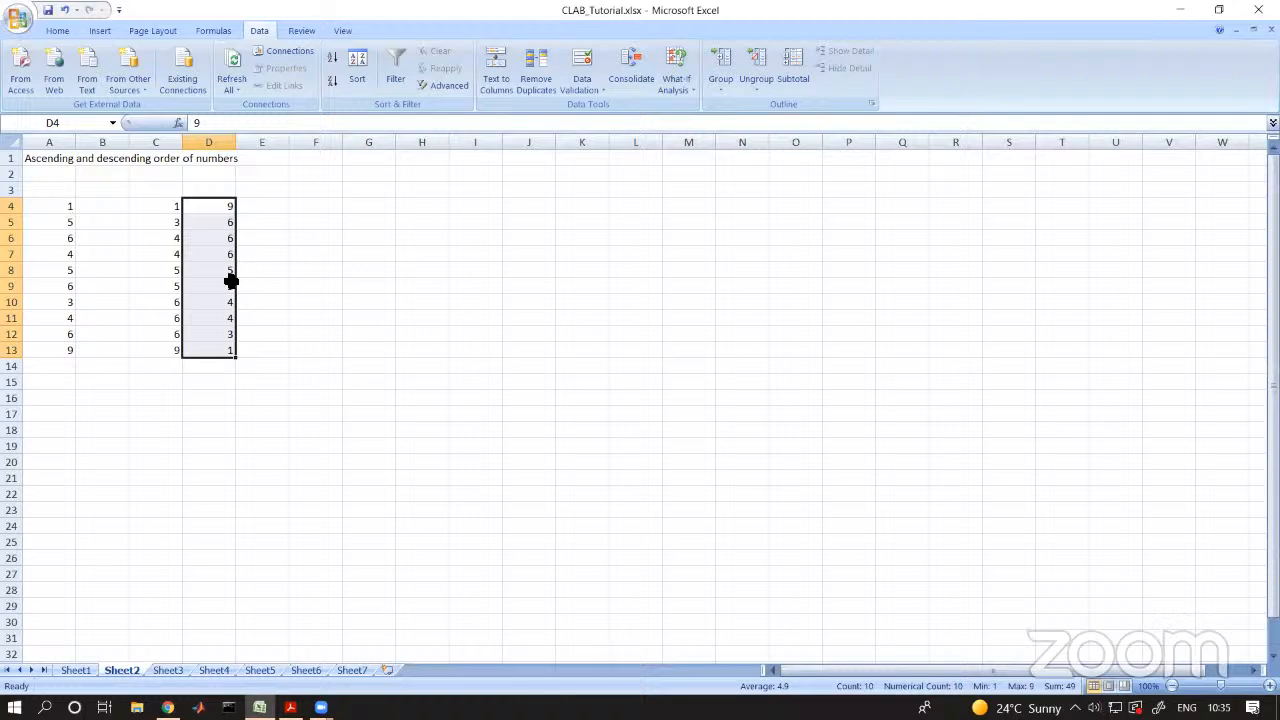
click(294, 381)
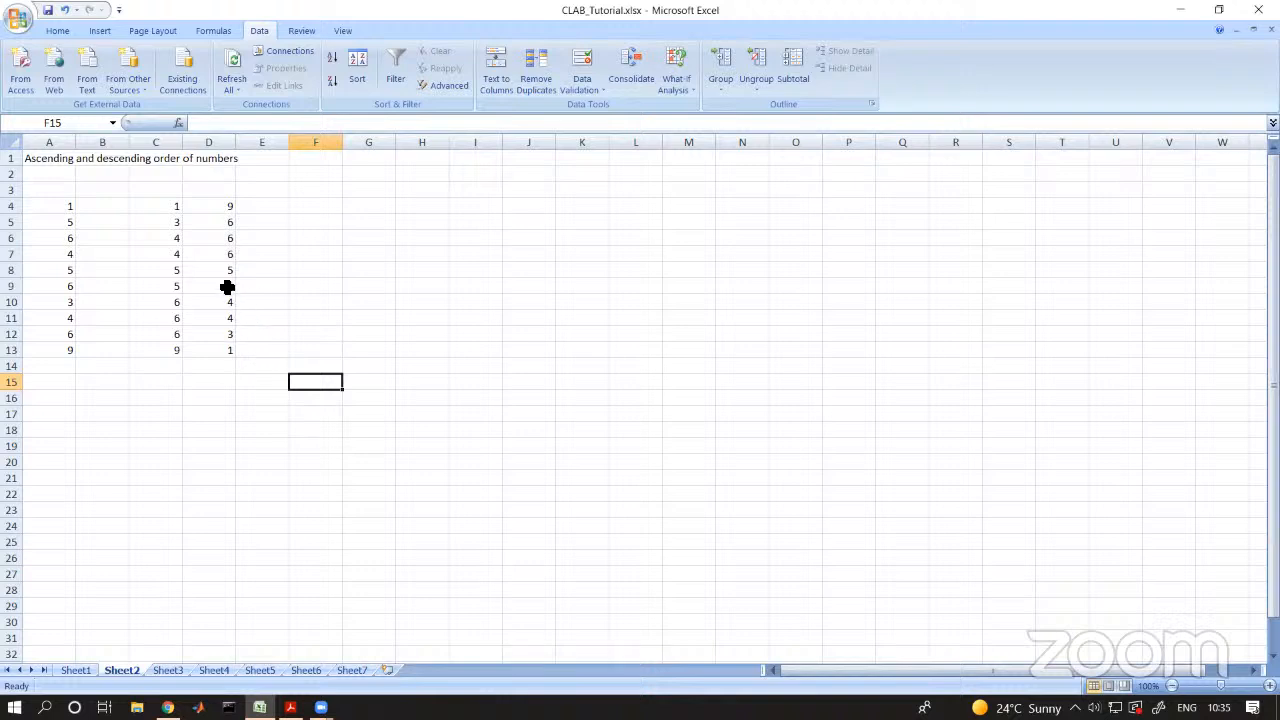
drag(176, 207, 179, 352)
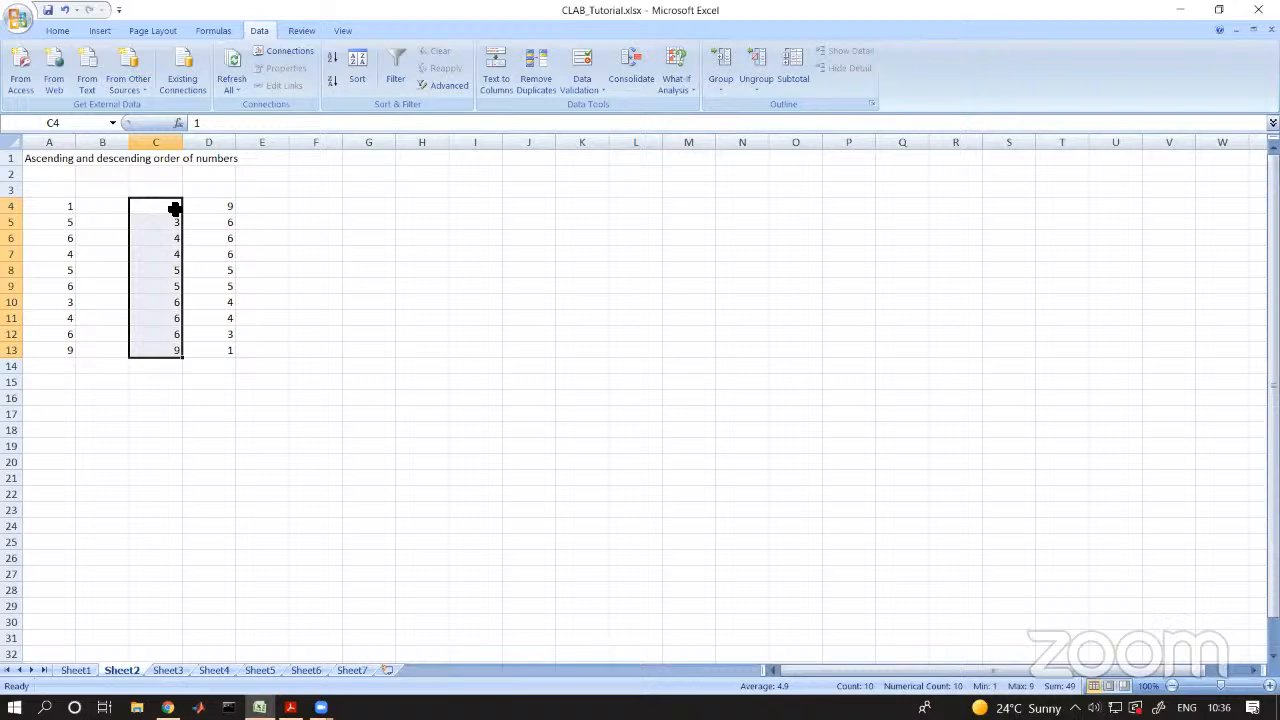
drag(175, 210, 177, 352)
click(214, 208)
drag(215, 223, 221, 343)
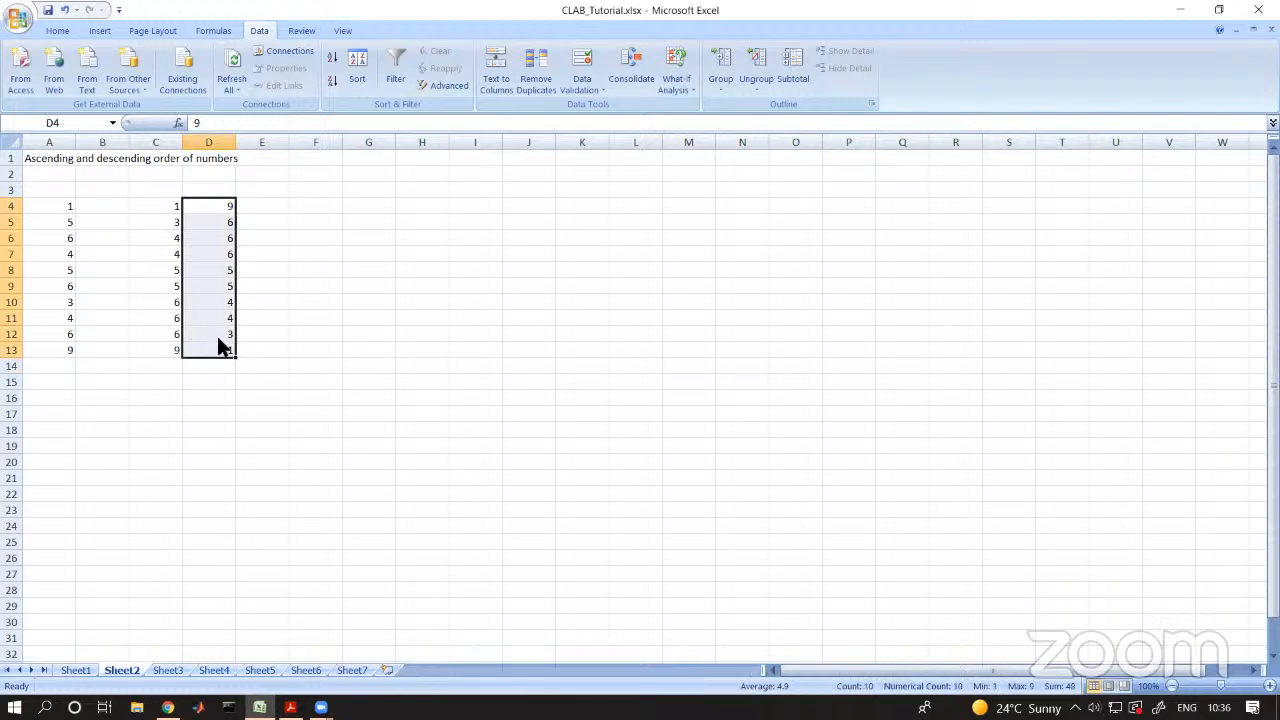
click(252, 418)
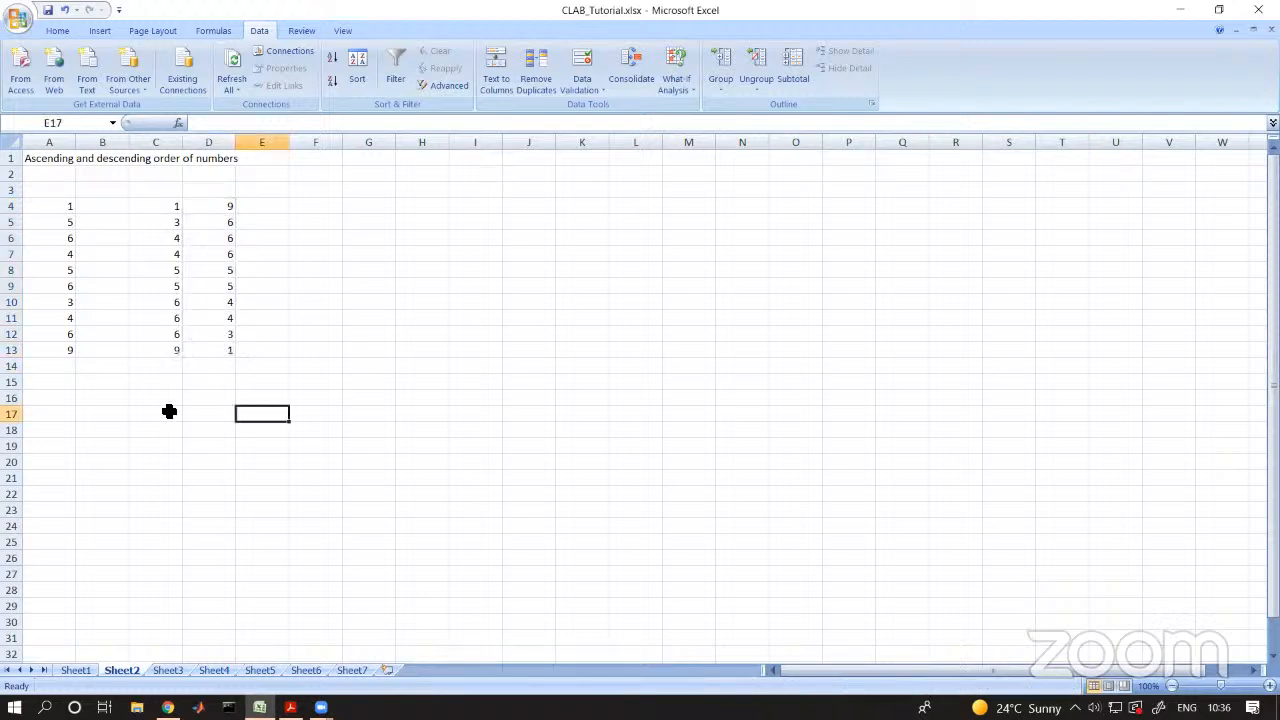
- Enter 1 and 2 in A16 and A17 and extend the series down to 10 in A25
click(67, 405)
text(1)
key(Return)
text(2)
key(Return)
drag(51, 398, 63, 540)
click(122, 511)
- Copy the number series in A16:A25 to C16:C25
drag(63, 400, 45, 536)
key(ctrl+c)
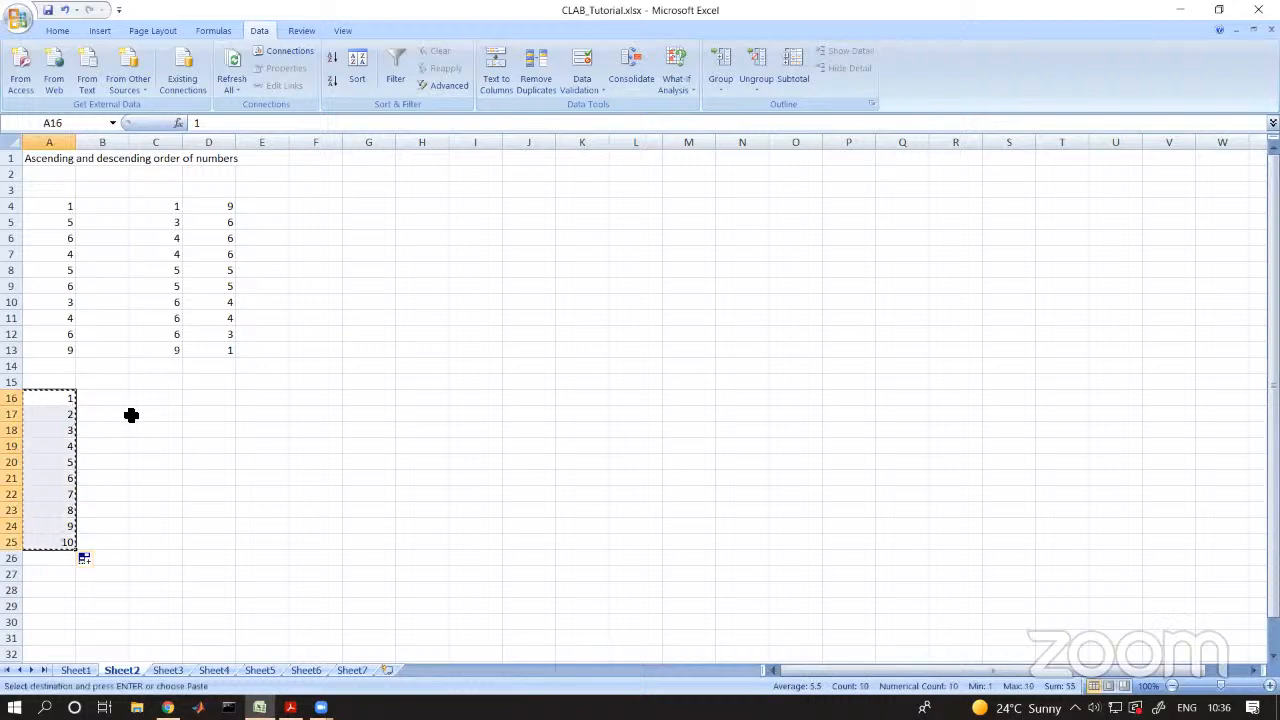
click(155, 398)
key(ctrl+v)
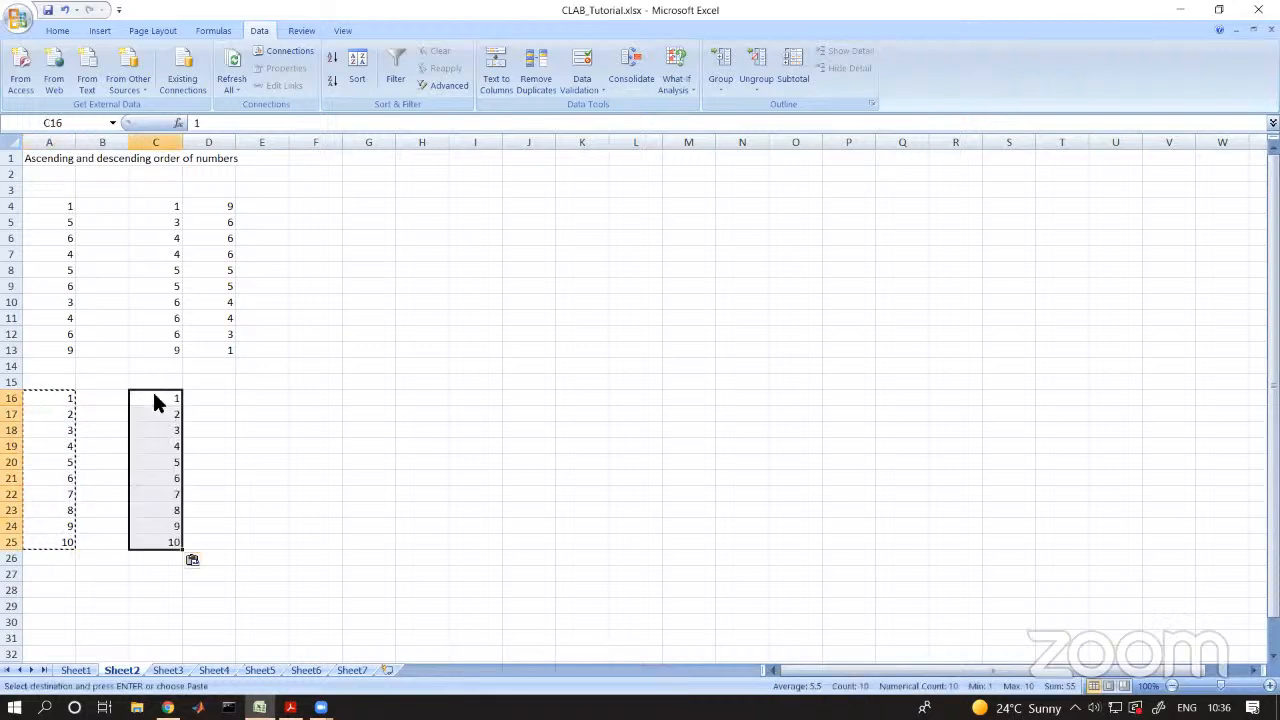
key(Escape)
click(258, 446)
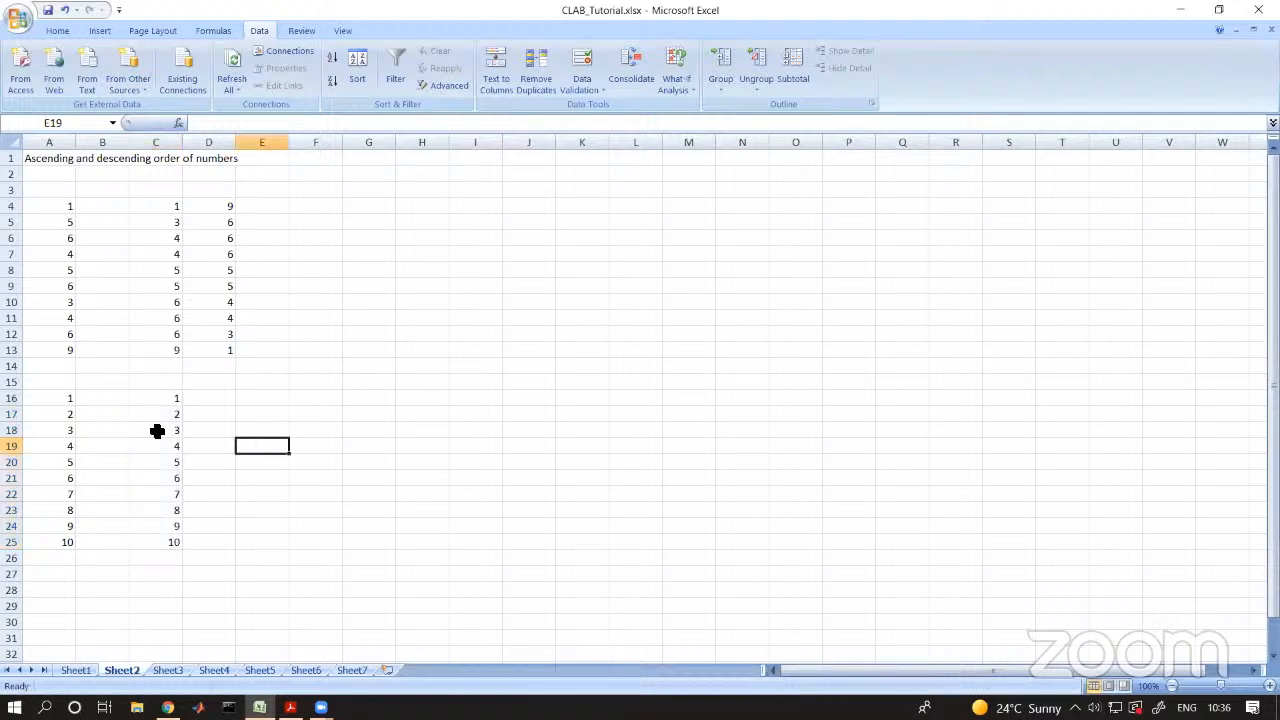
- Sort C16:C25 by values using the custom list order Mon, Tue, Wed, Thu, Fri, Sat, Sun
drag(160, 398, 149, 541)
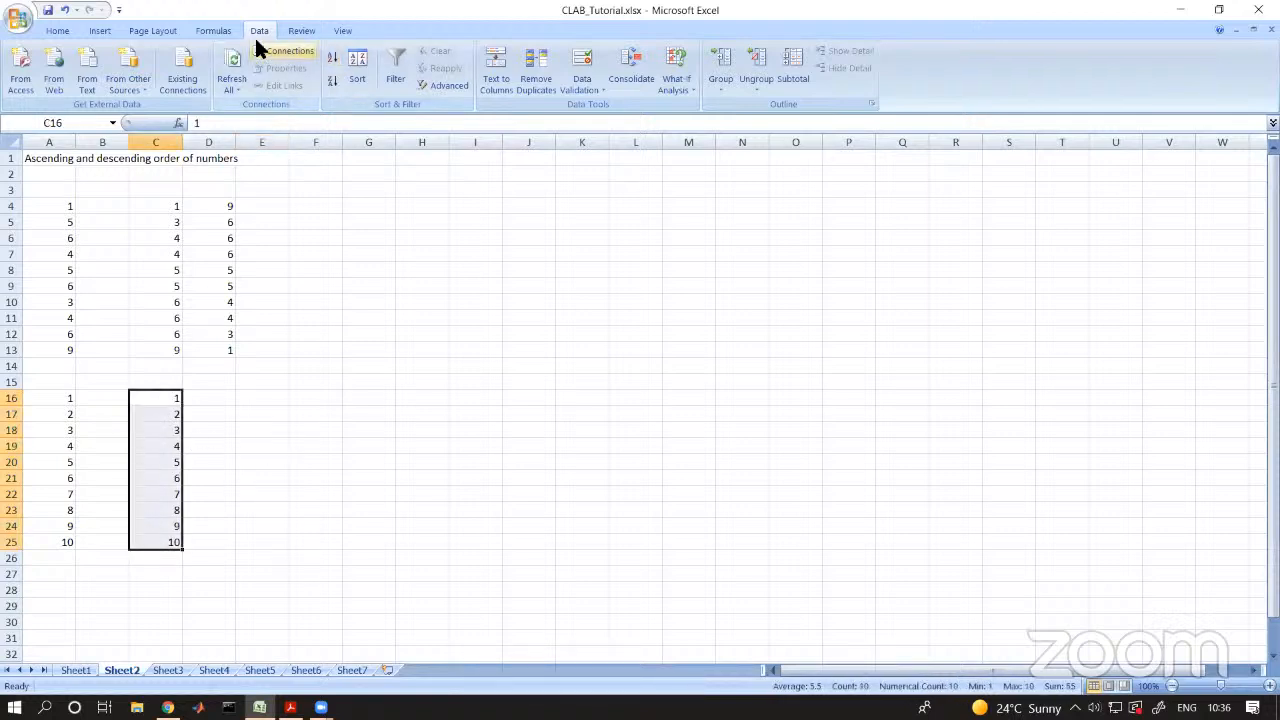
click(355, 78)
click(662, 160)
click(664, 196)
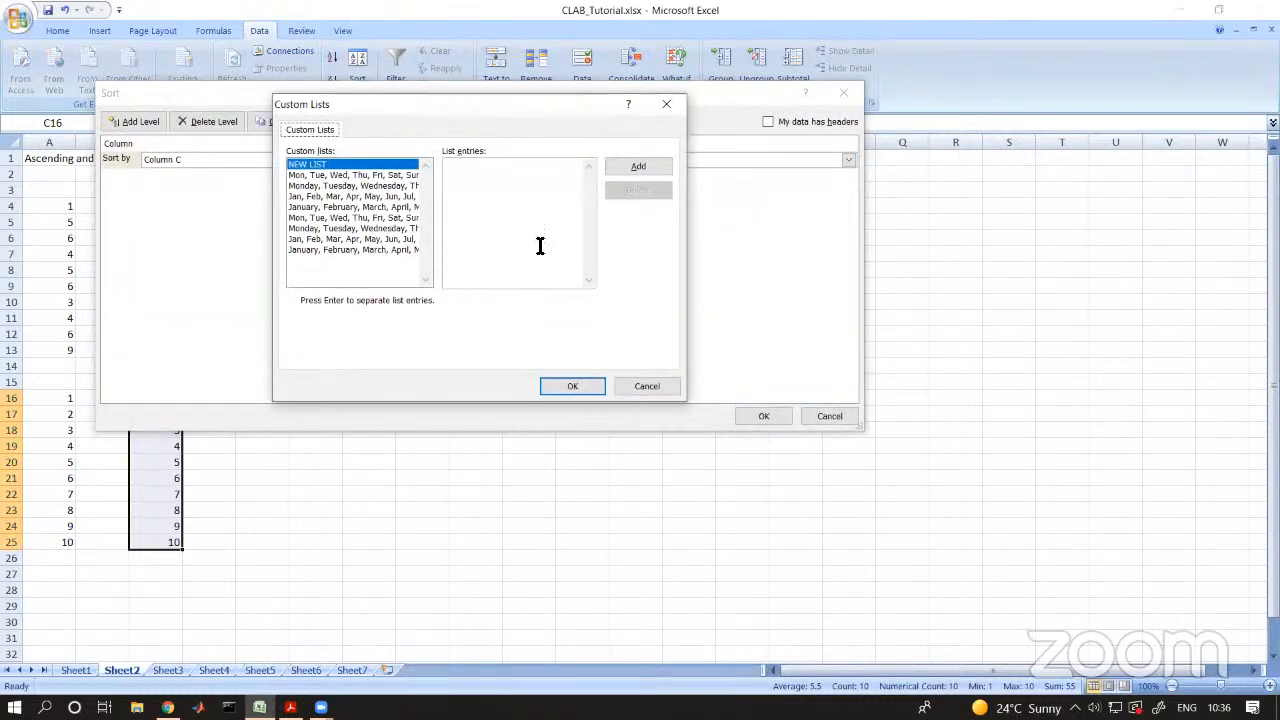
click(380, 176)
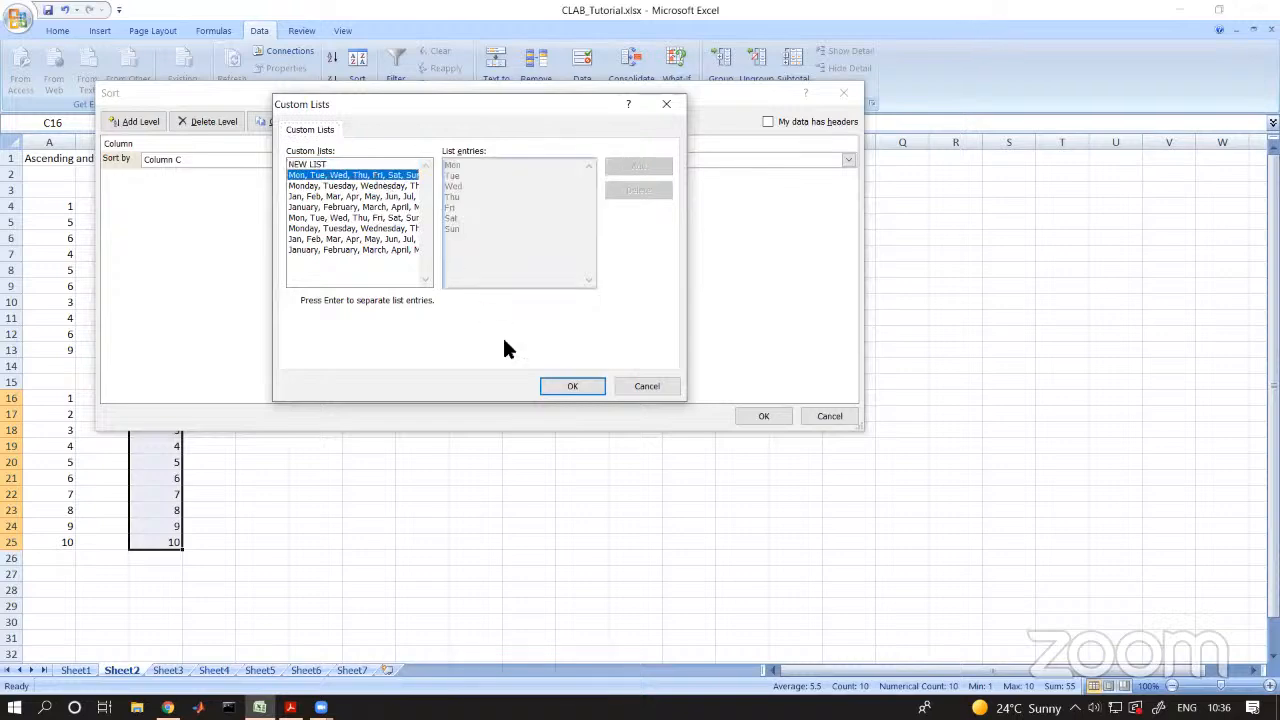
click(574, 388)
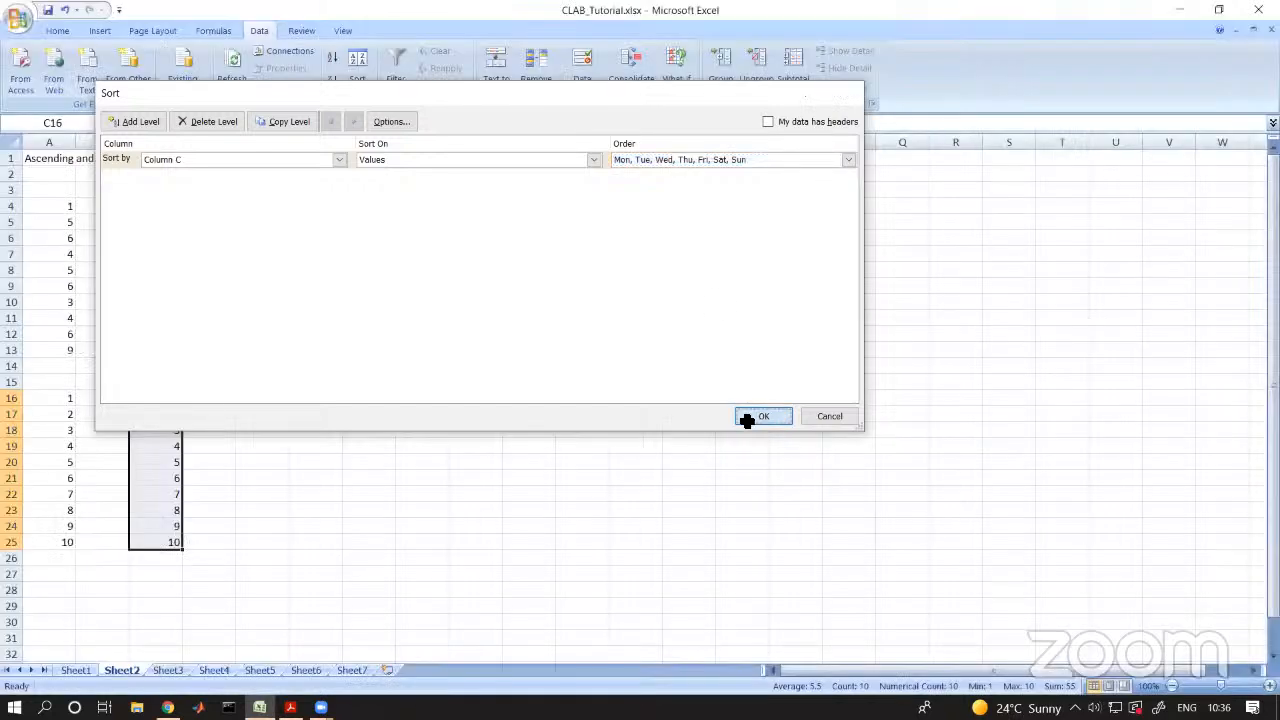
click(758, 417)
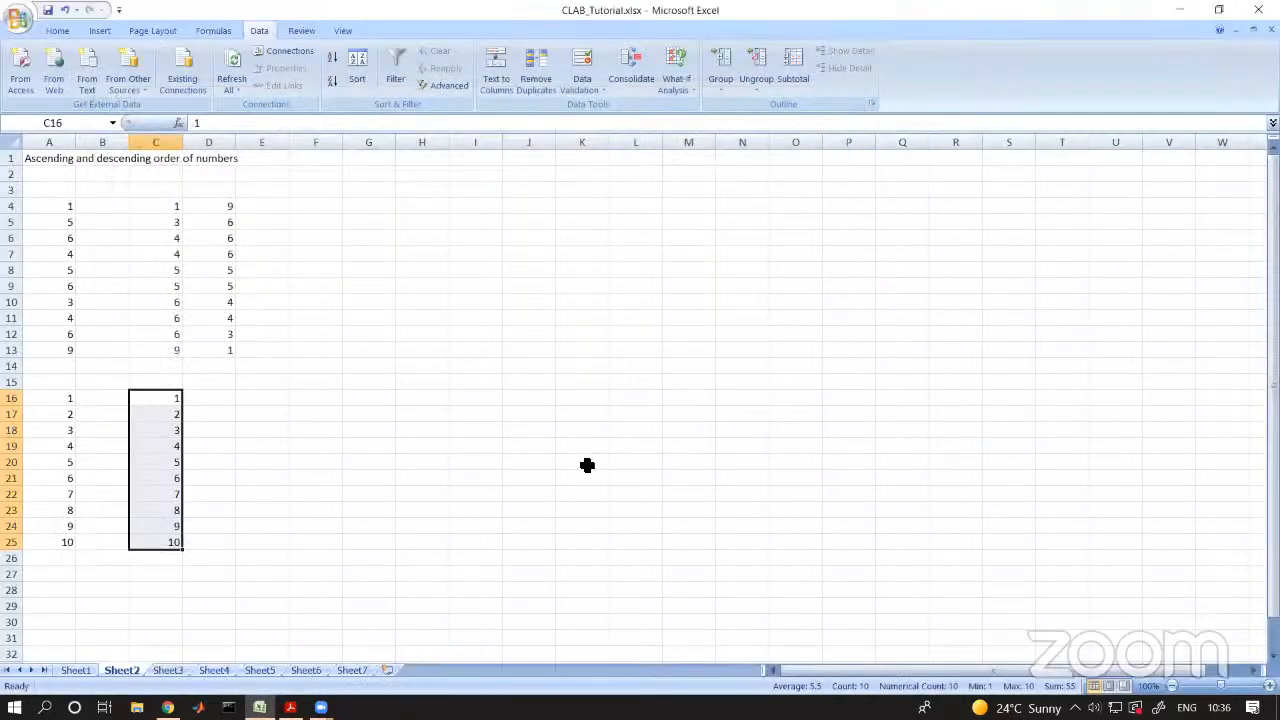
- Reapply the Mon-to-Sun custom list sort by values to the numbers in C16:C25
click(357, 68)
drag(450, 58, 649, 88)
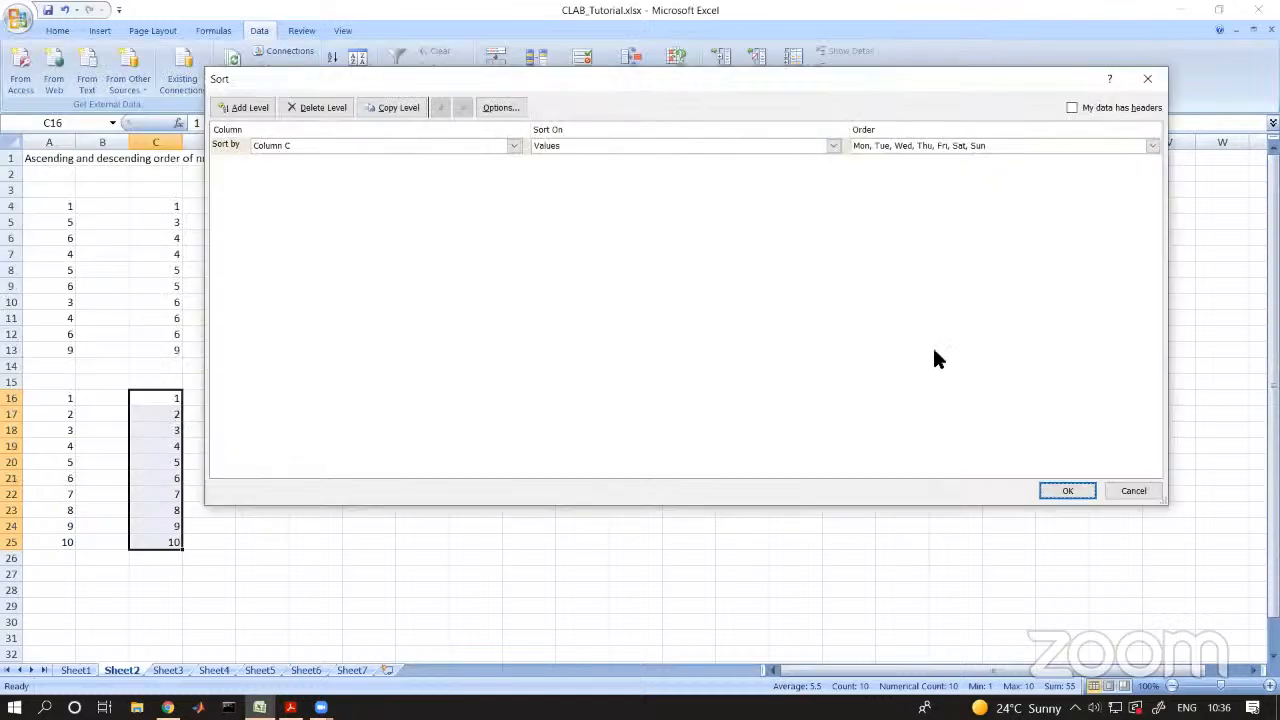
click(1062, 490)
click(540, 478)
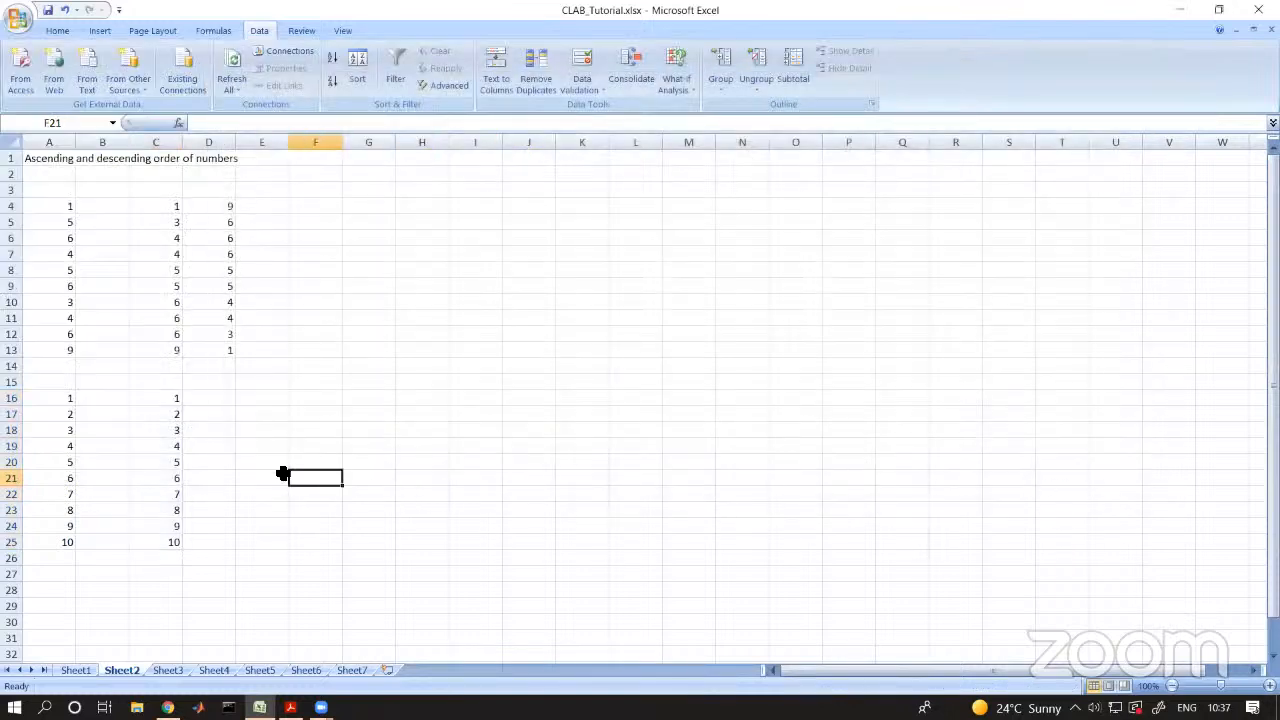
- Replace the numbers in C16:C22 with the weekday names Mon, Tue, Wed, Thu, Fri, Sat and Sun
drag(166, 402, 171, 543)
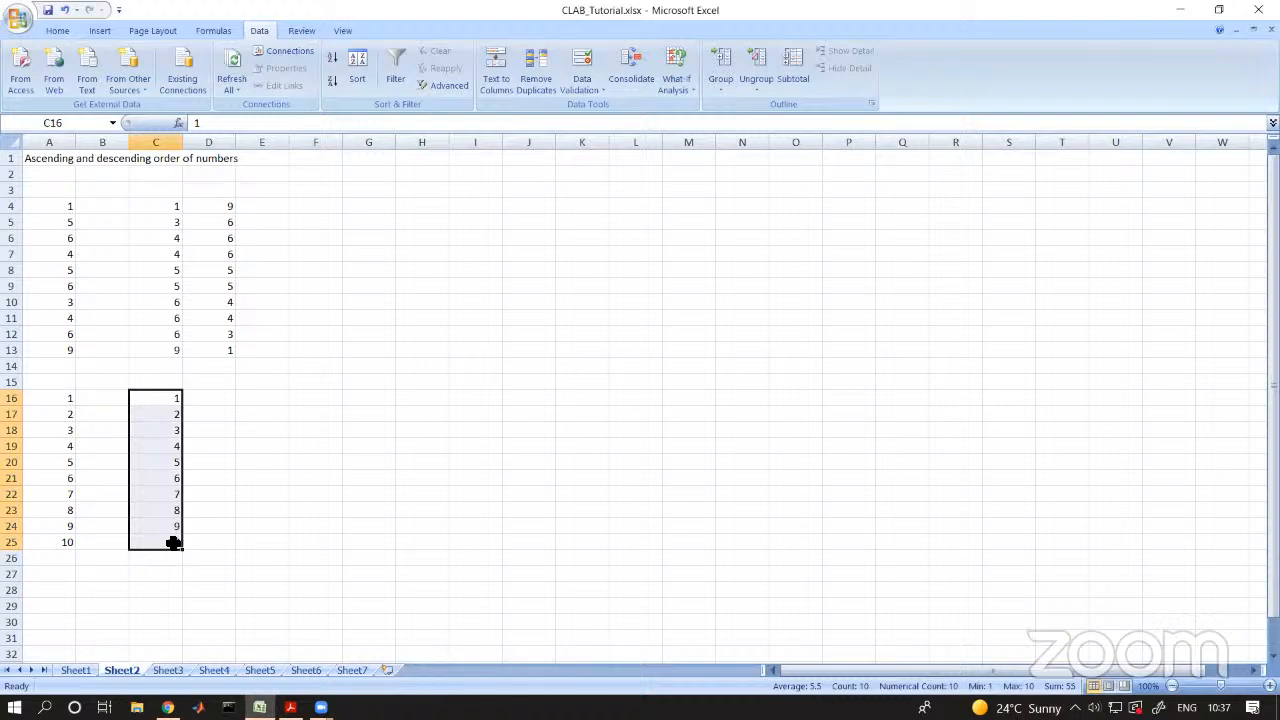
text(Mon)
key(Return)
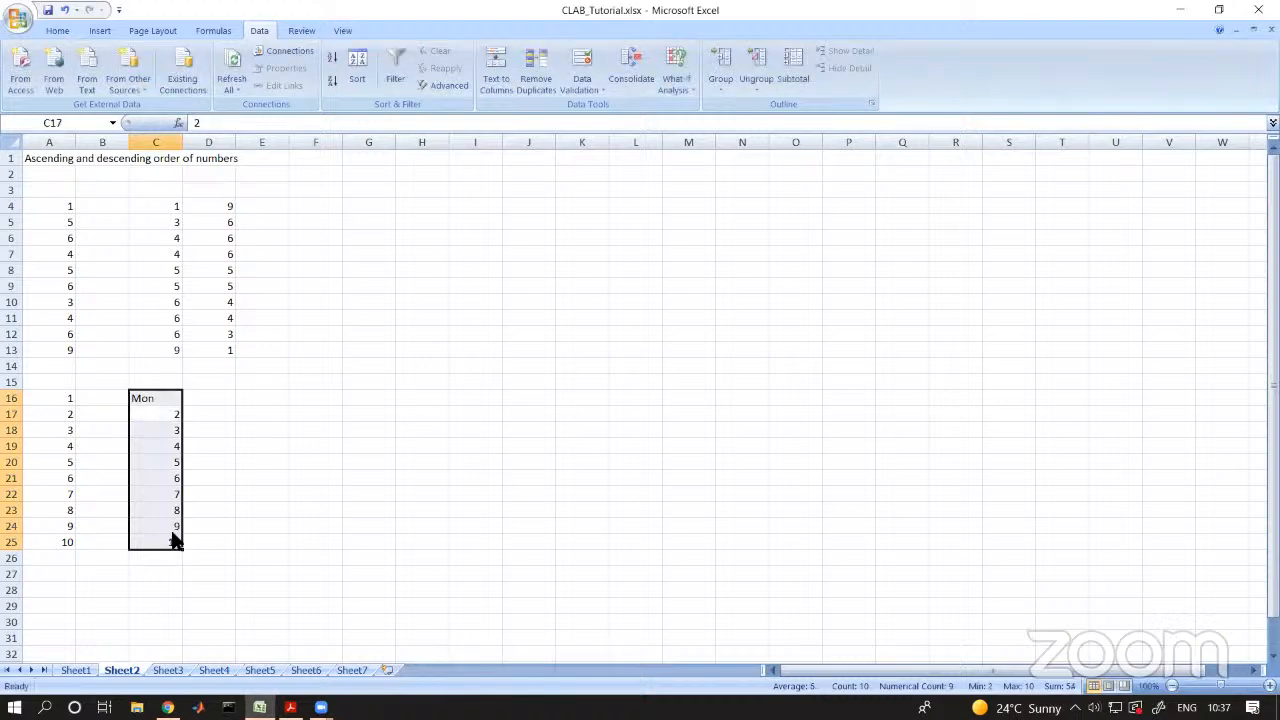
text(Tue)
key(Return)
text(Wed)
key(Return)
text(Th)
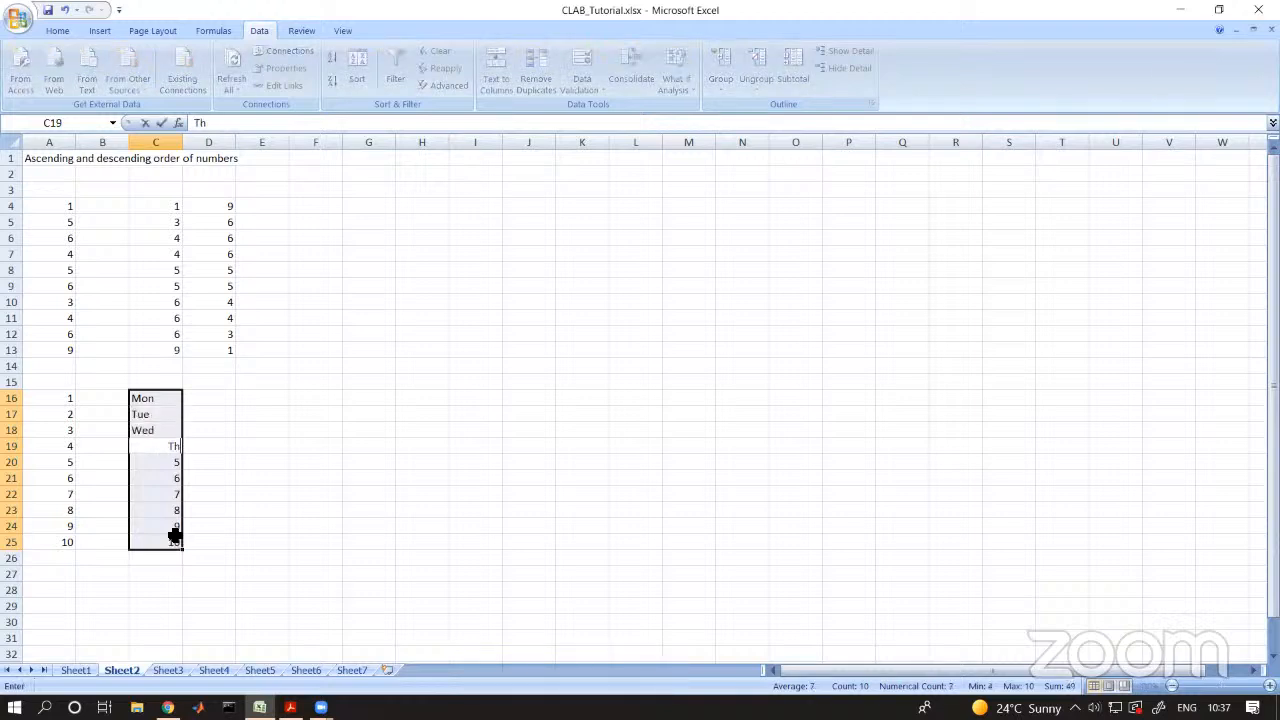
text(u)
key(Return)
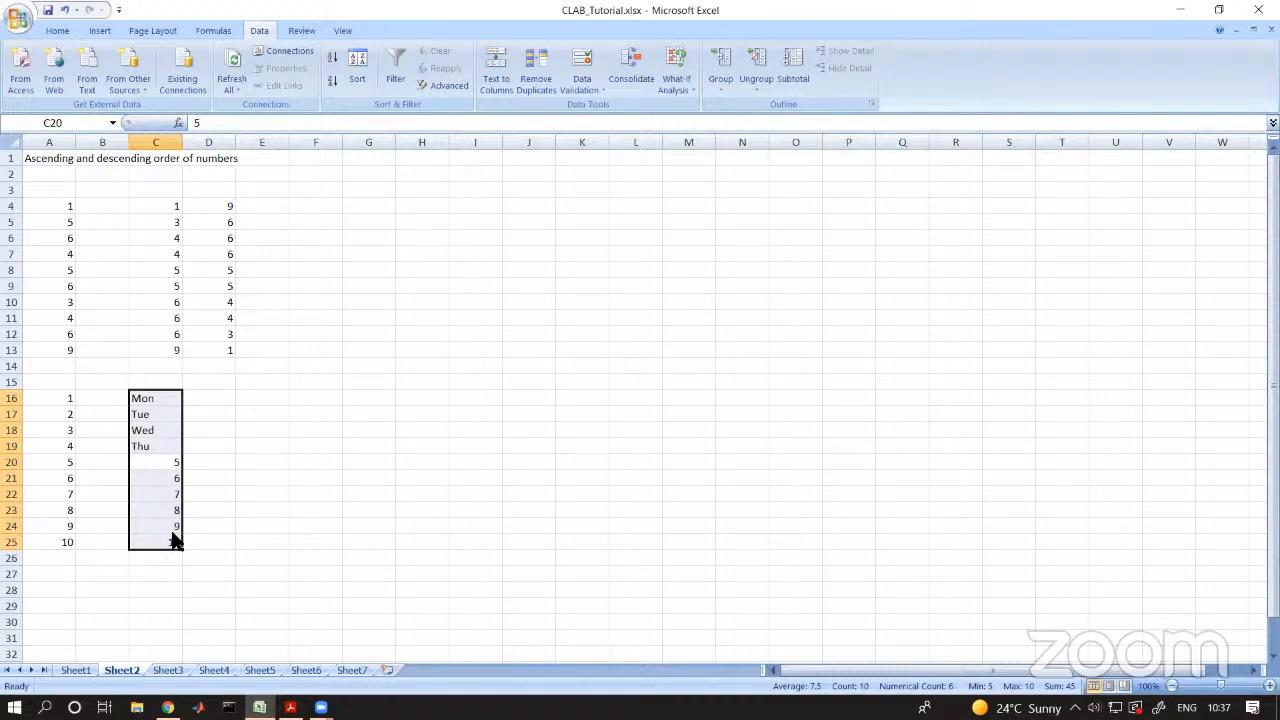
text(Fri)
key(Return)
text(Sat)
key(Return)
text(Sun)
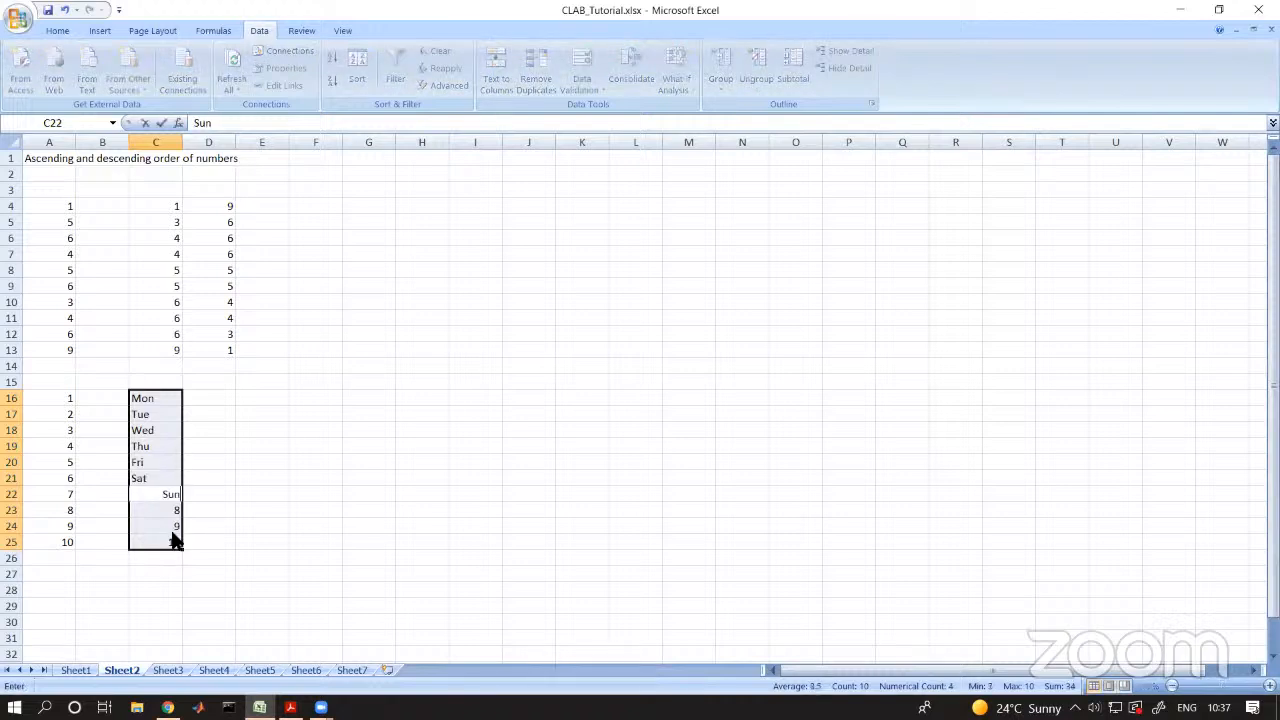
key(Return)
- Clear the leftover numbers in C23:C25 below the weekday names
click(410, 462)
click(172, 512)
drag(169, 534, 171, 537)
key(Delete)
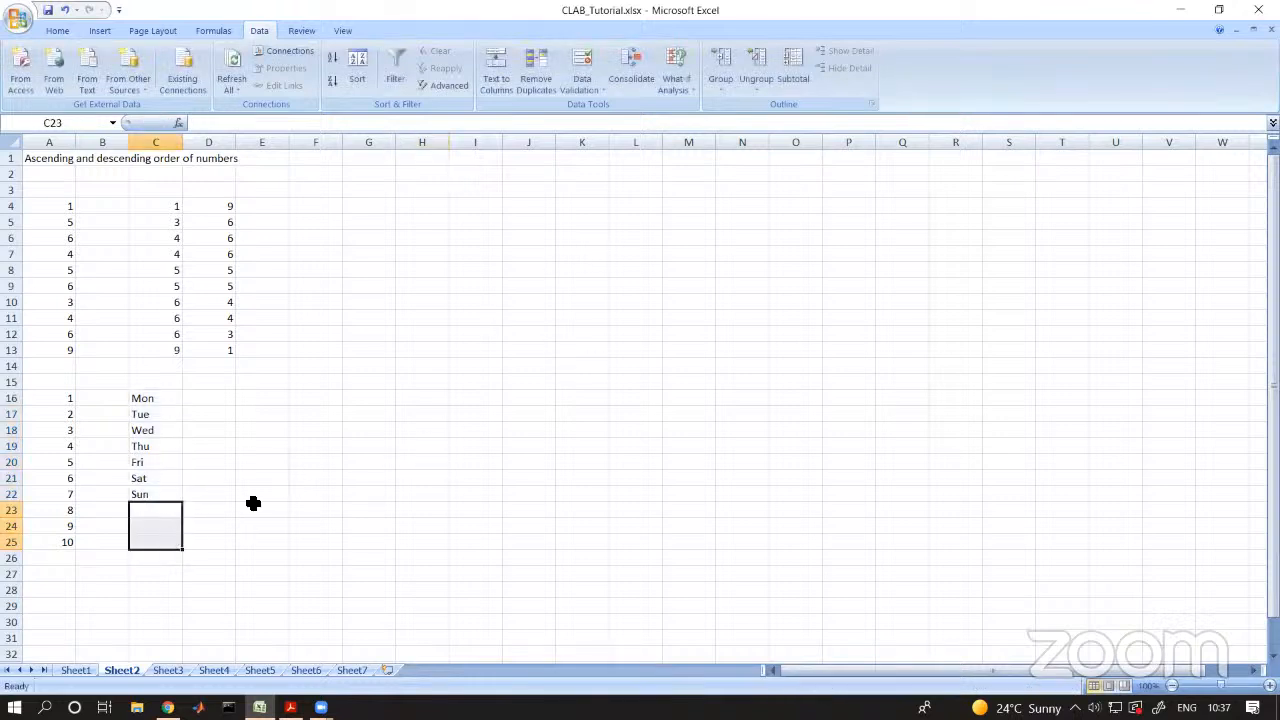
- Sort the weekday names in C16:C22 by values in the order Mon, Tue, Wed, Thu, Fri, Sat, Sun
click(199, 473)
drag(171, 400, 160, 500)
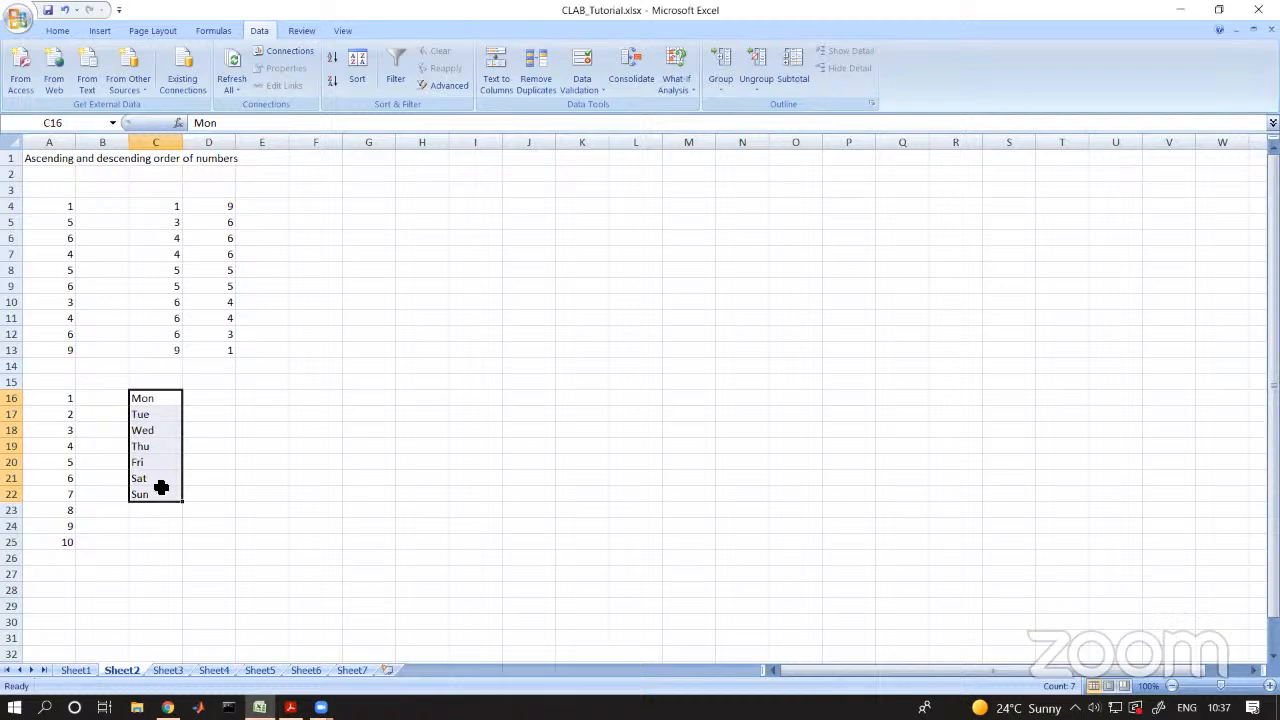
click(362, 66)
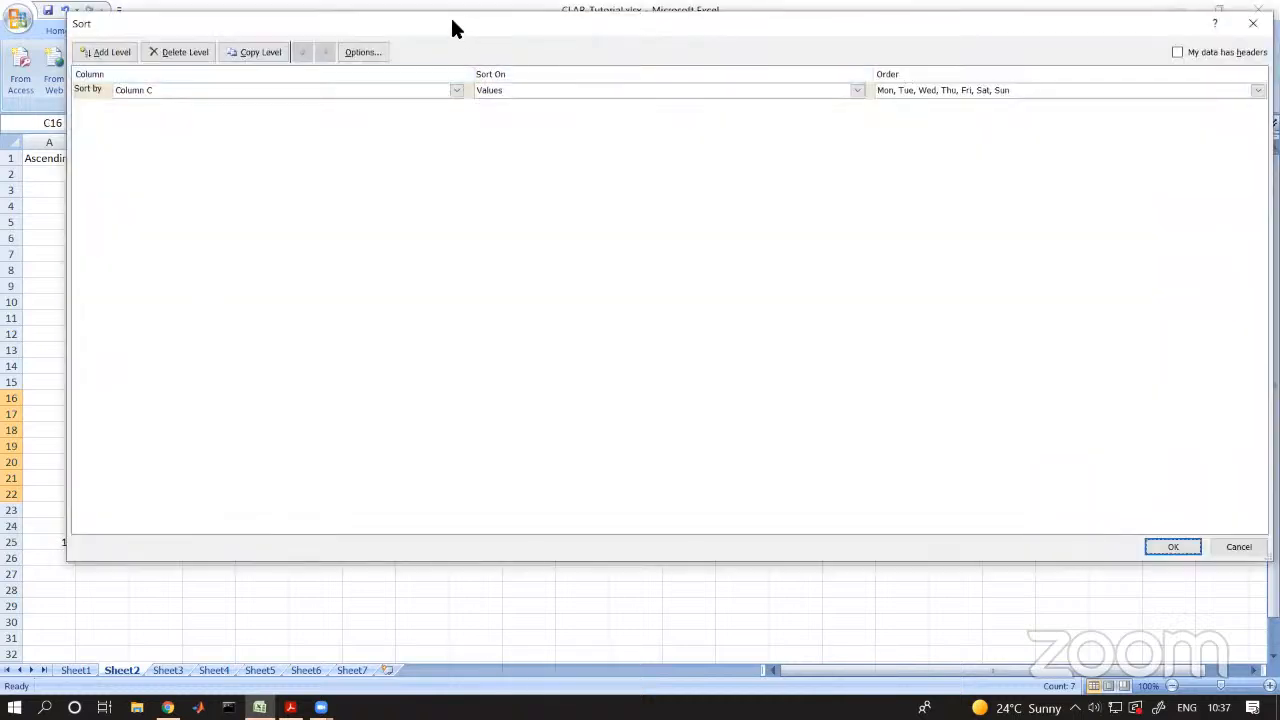
drag(452, 27, 418, 113)
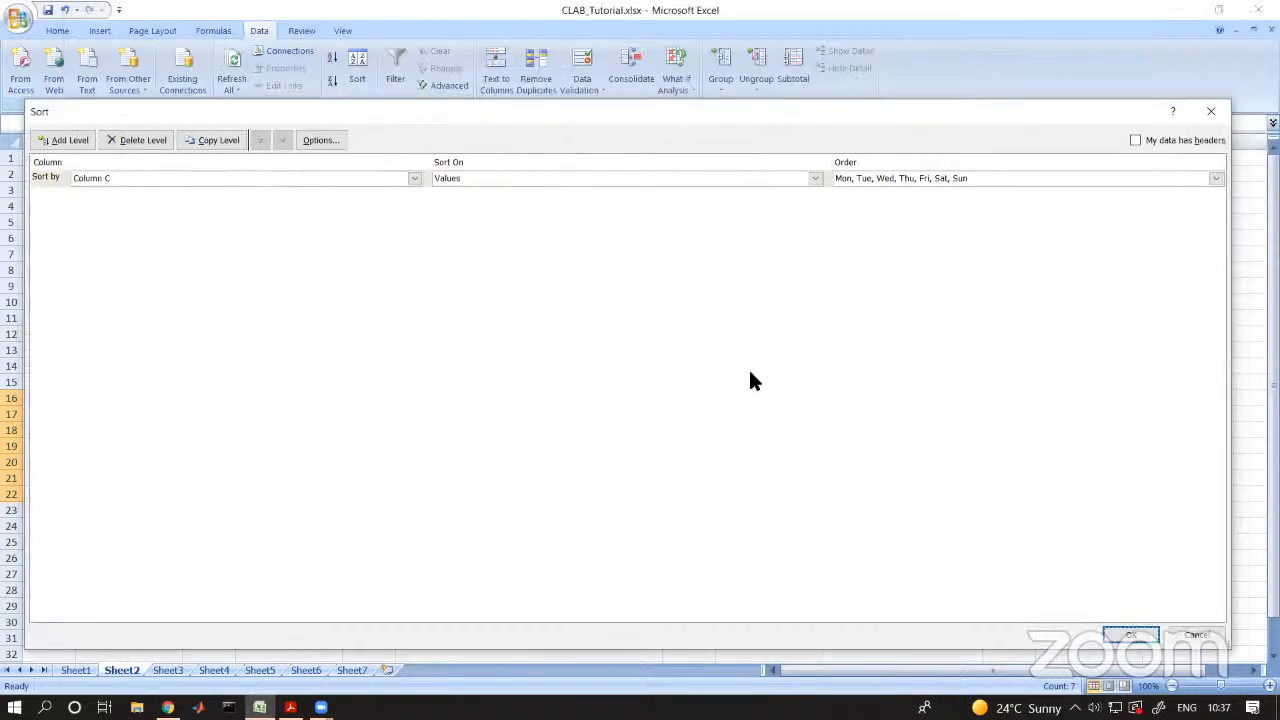
click(1131, 634)
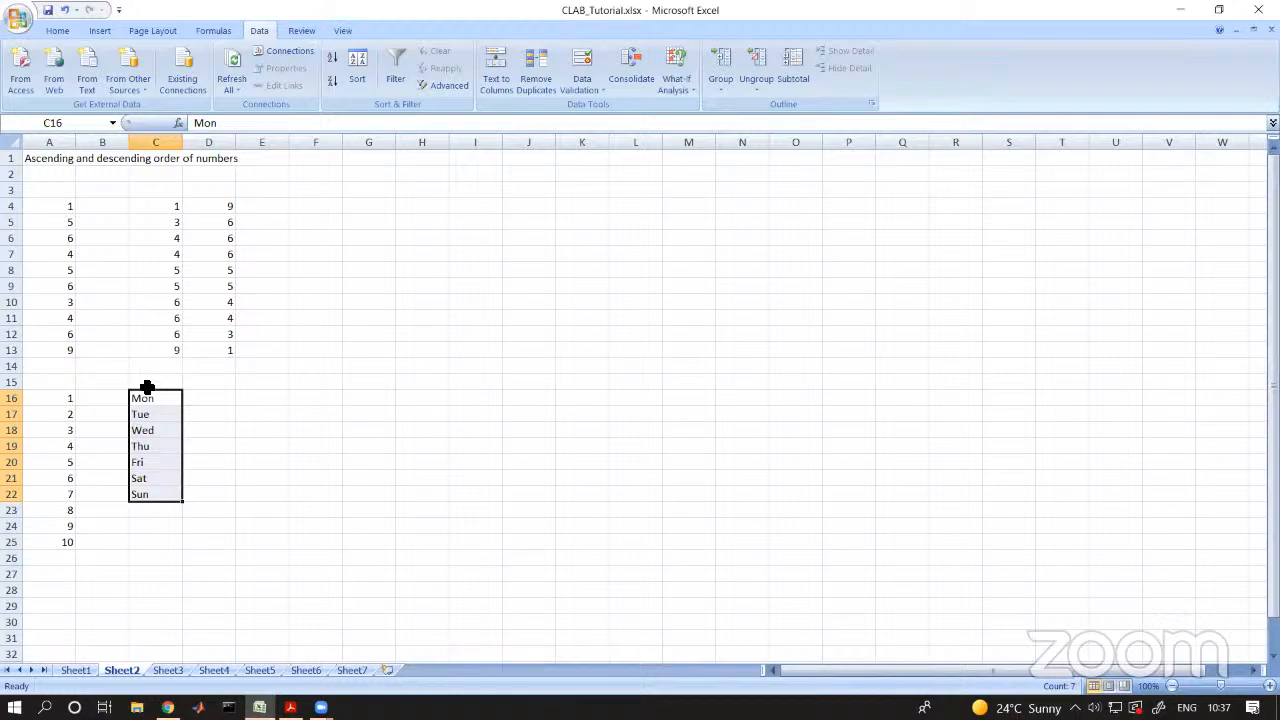
- Re-sort C16:C22 by values in the reversed custom list order Sun, Sat, Fri, Thu, Wed, Tue, Mon
click(365, 57)
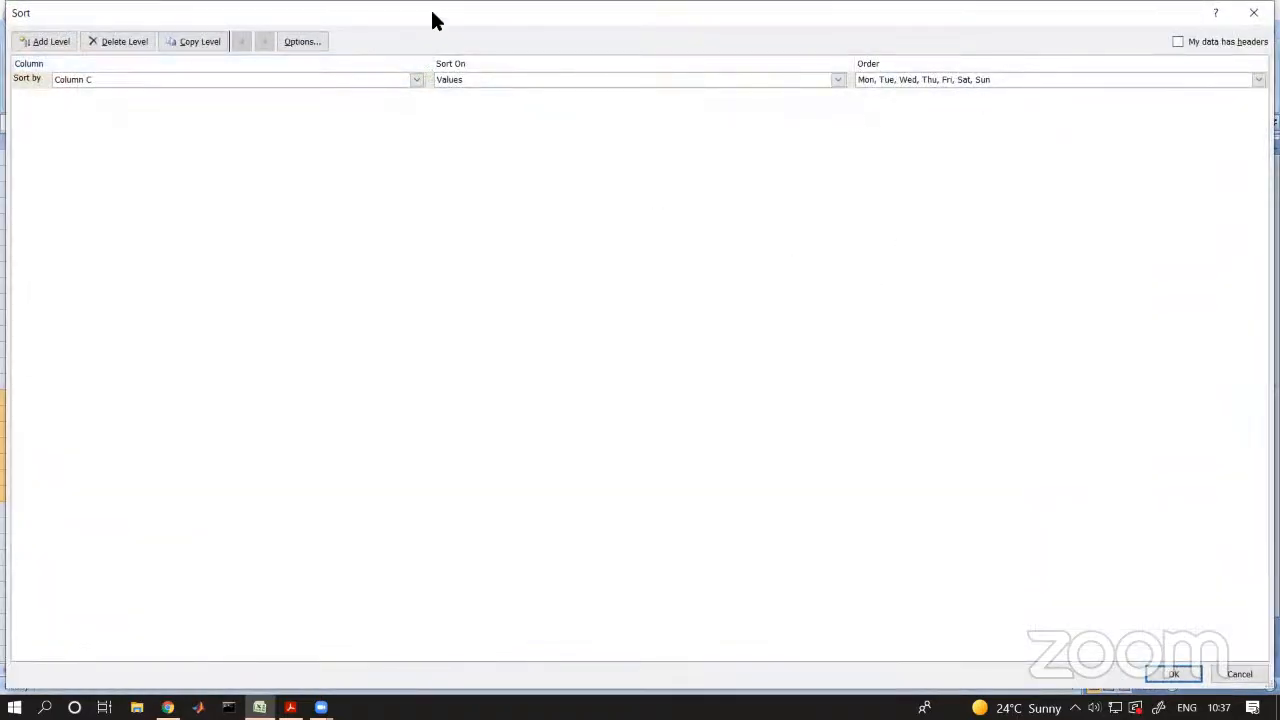
drag(434, 22, 245, 38)
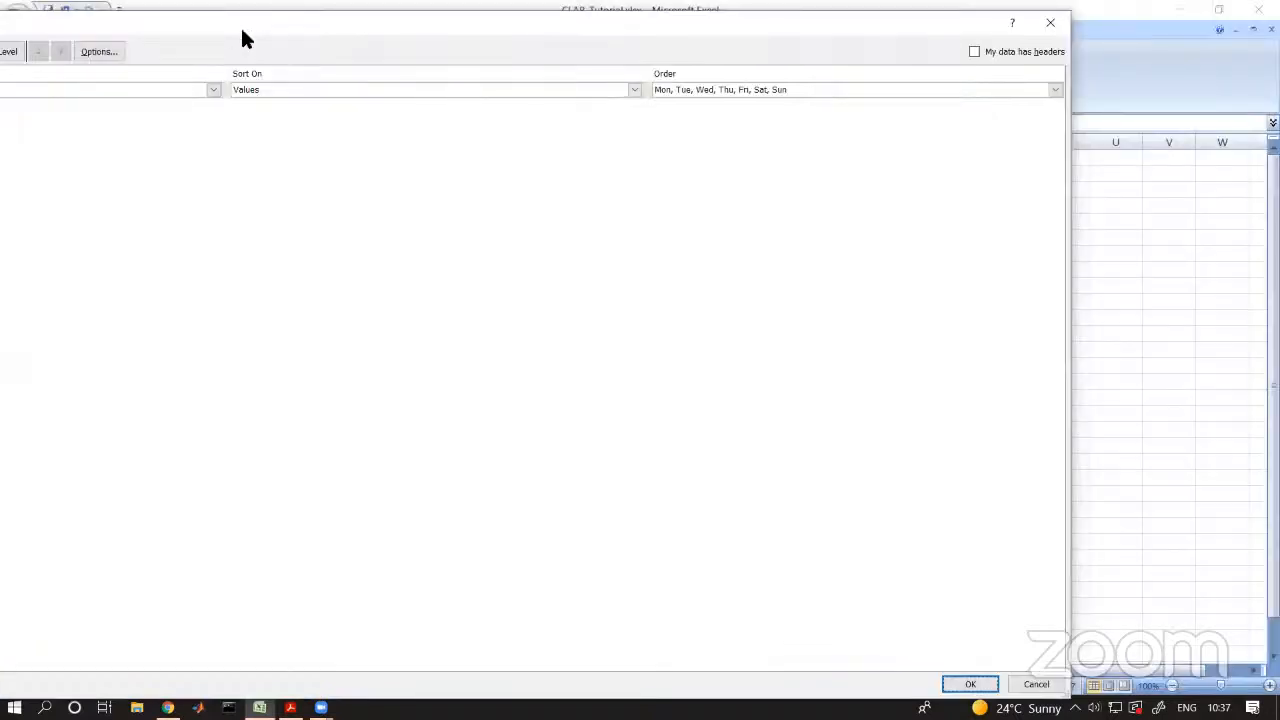
click(748, 89)
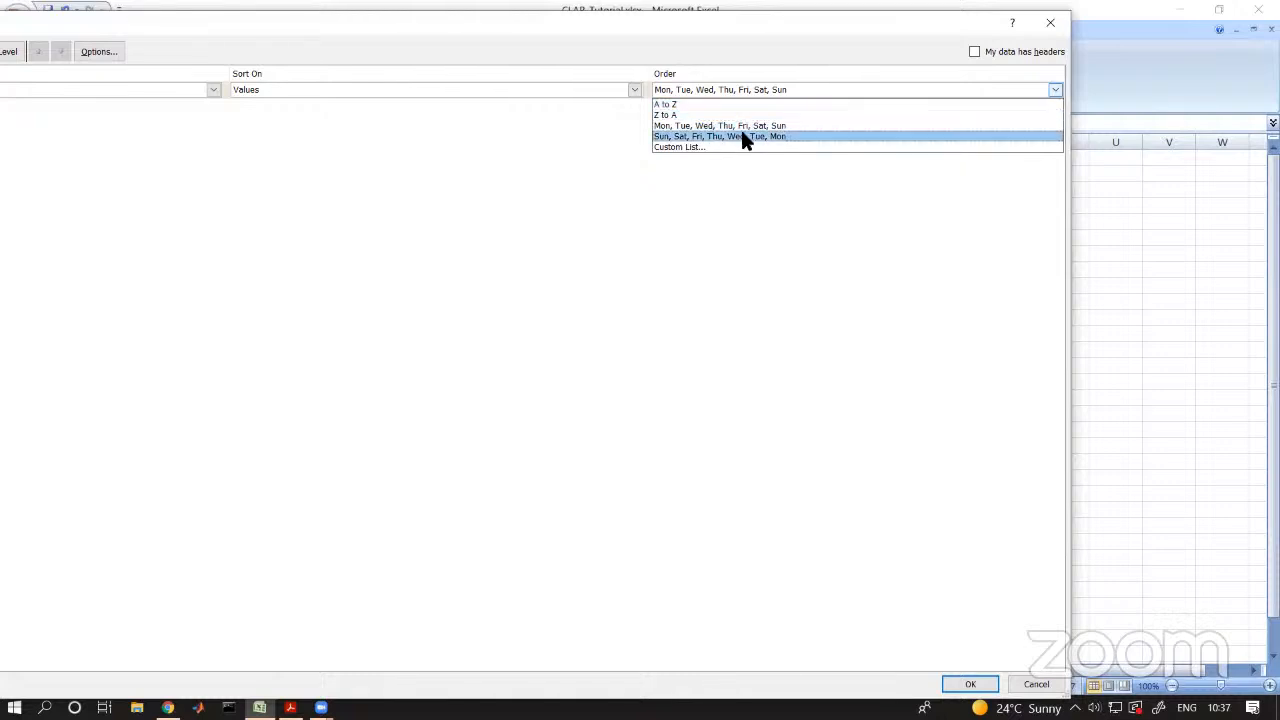
click(741, 136)
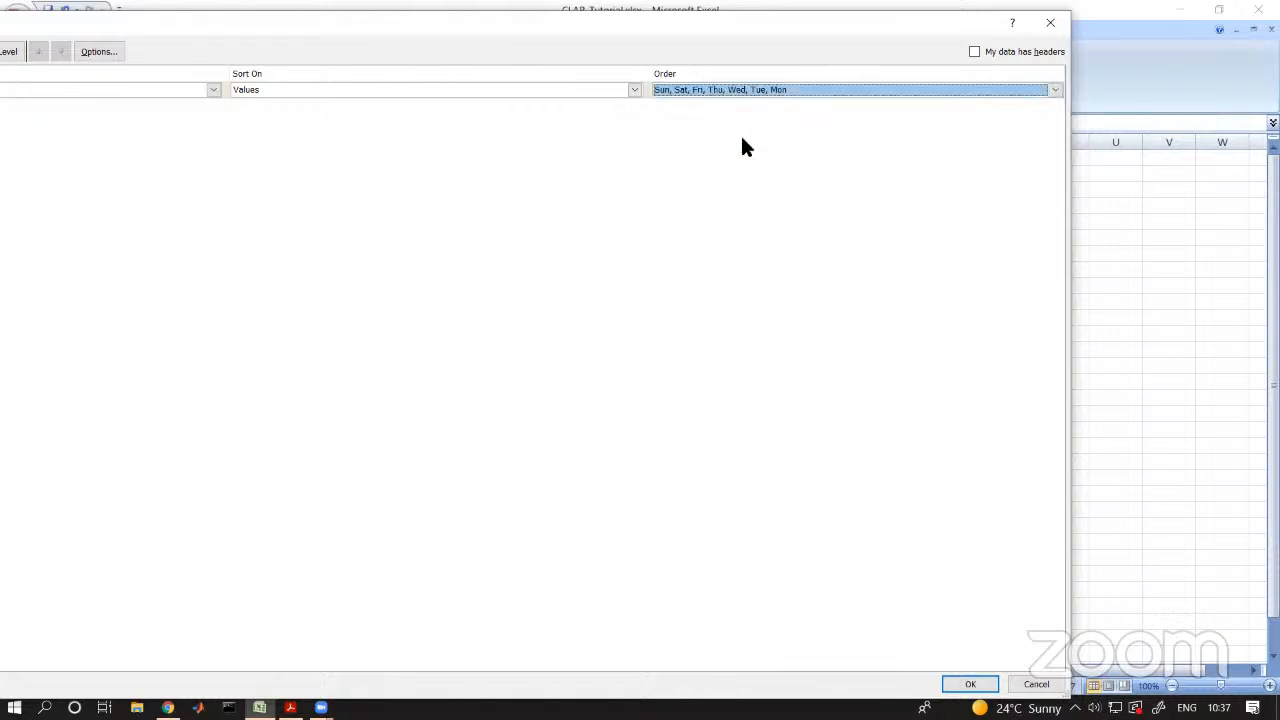
click(978, 685)
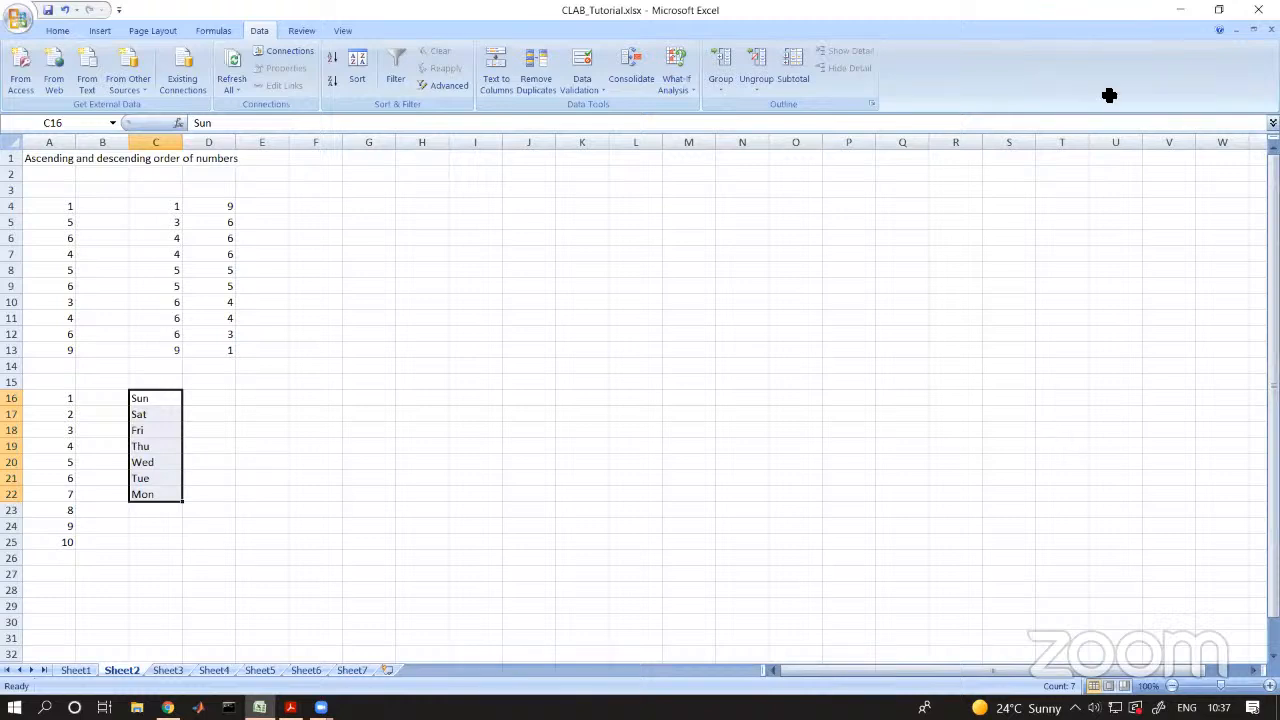
- Switch to the lab outline PDF in Acrobat Reader and review the MS-Excel exercise items a to c
click(290, 707)
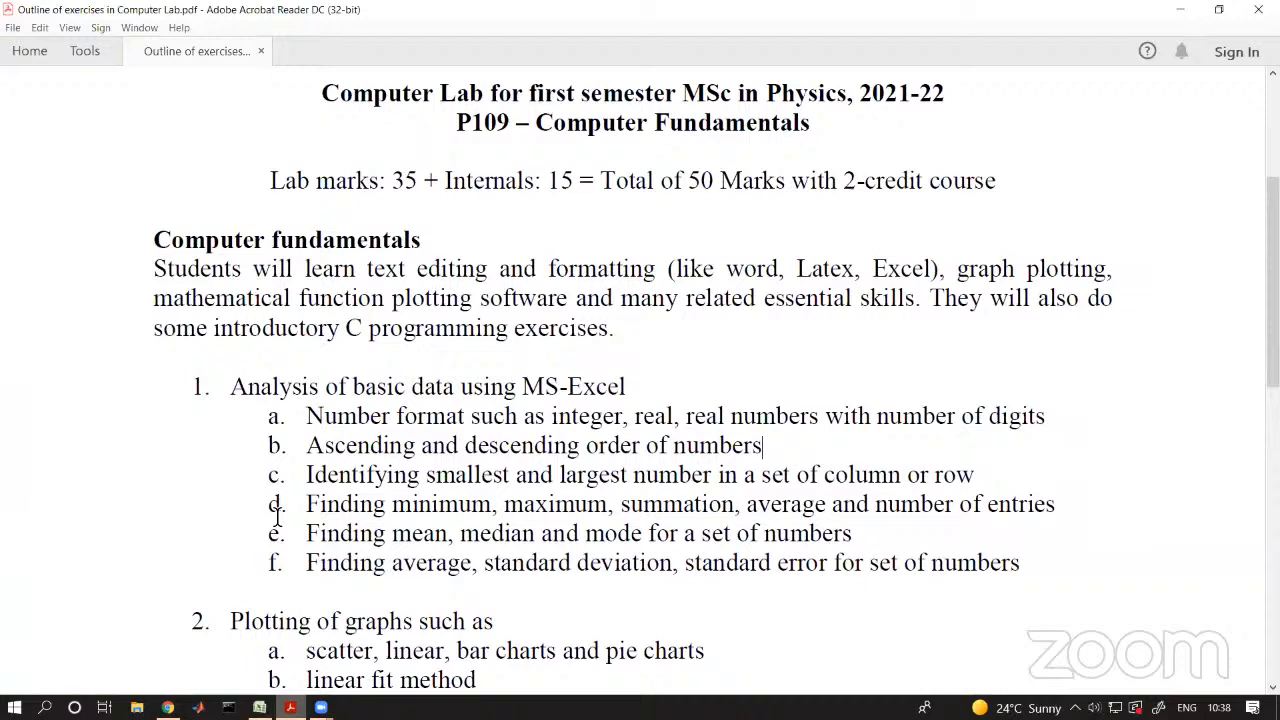
click(312, 453)
drag(353, 452, 737, 448)
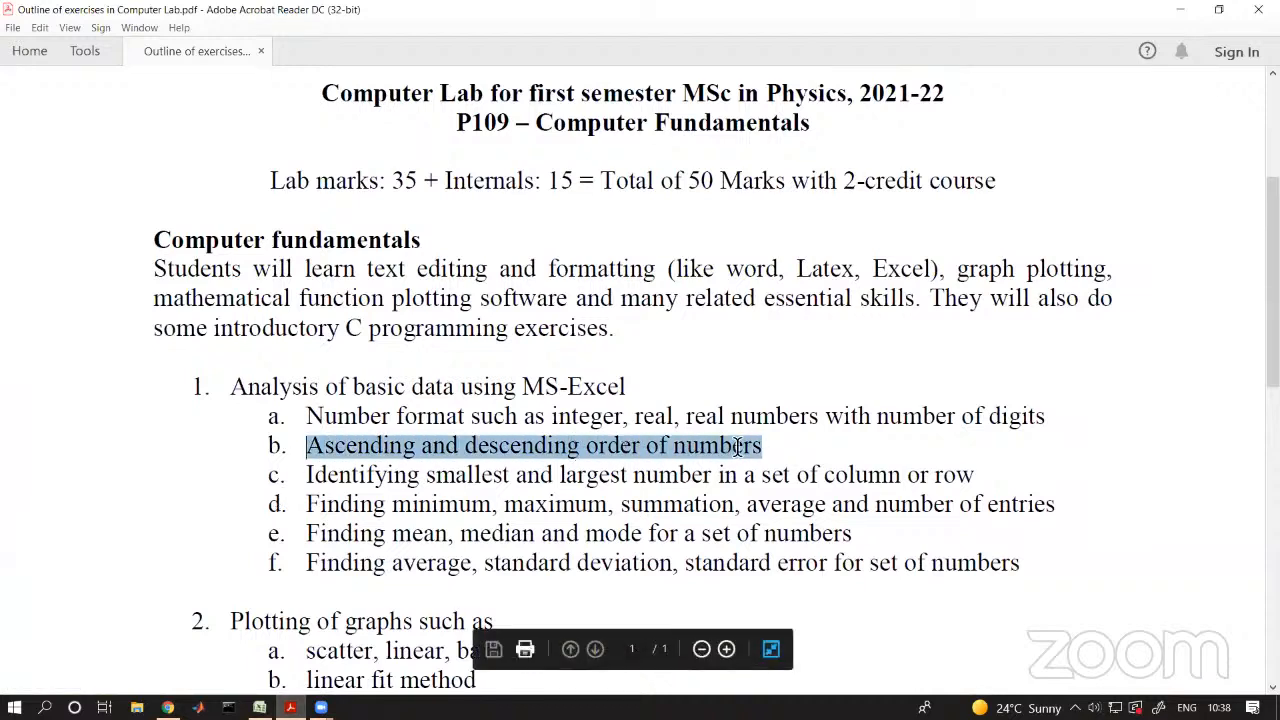
drag(307, 418, 762, 455)
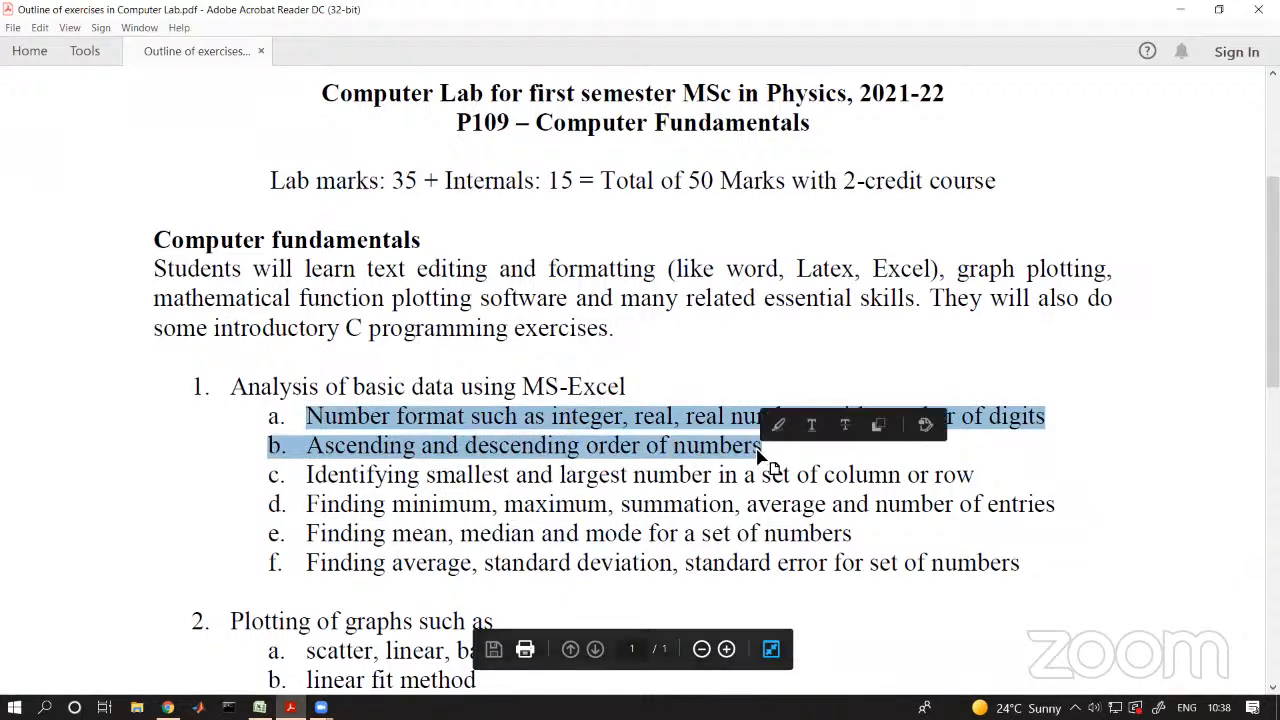
click(541, 476)
drag(300, 480, 975, 480)
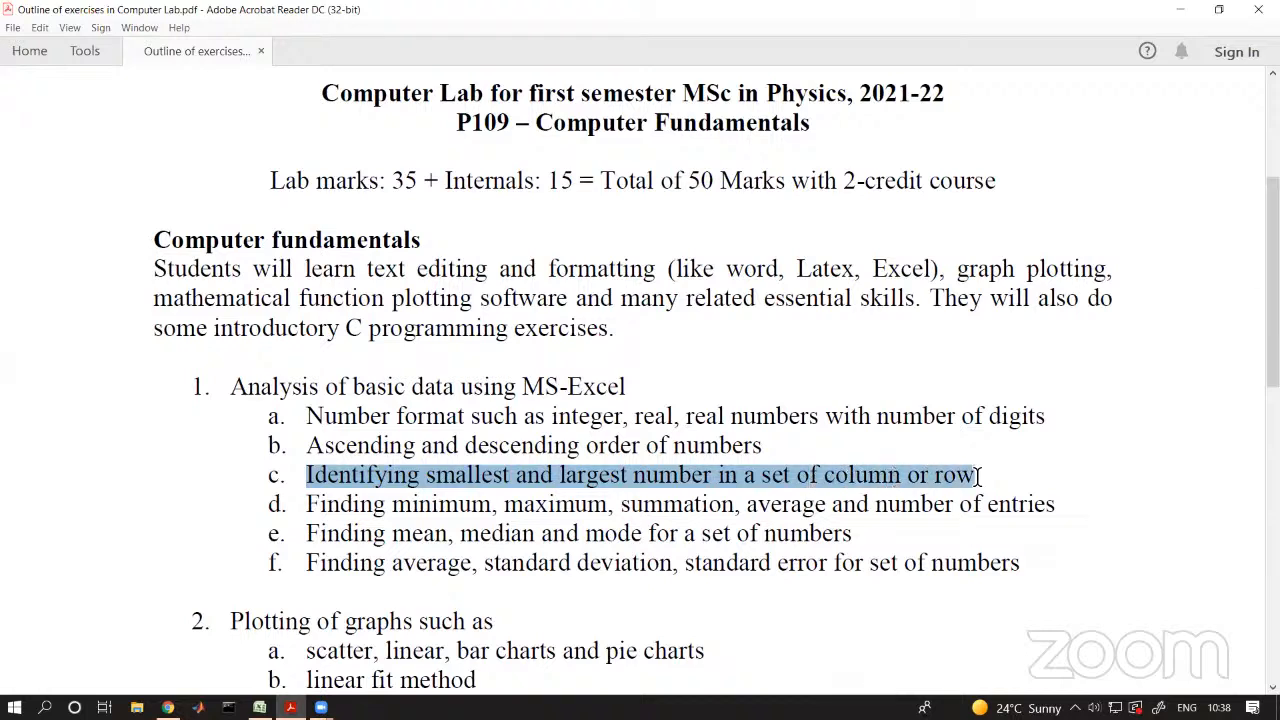
- Return to the CLAB_Tutorial.xlsx workbook in Excel and open Sheet3
key(alt+Tab)
click(297, 595)
click(166, 673)
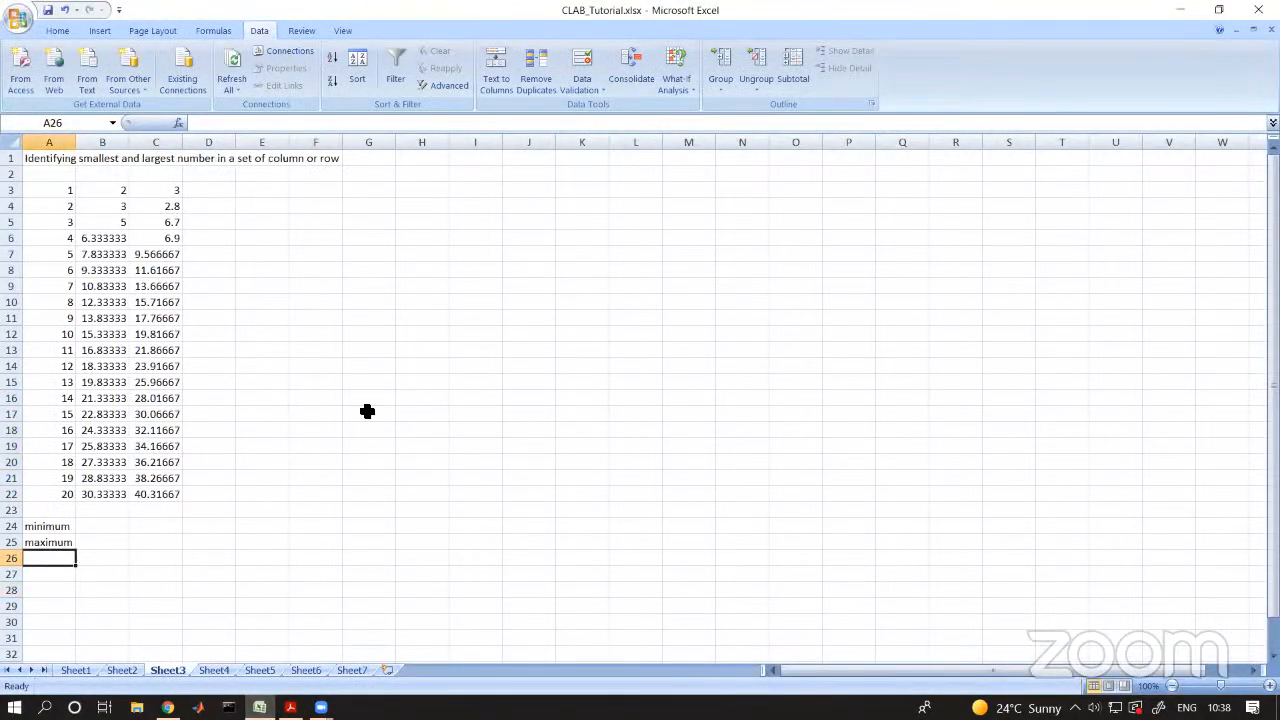
- Examine how columns A to D and rows 1 to 5 run through Sheet3
click(421, 366)
click(55, 142)
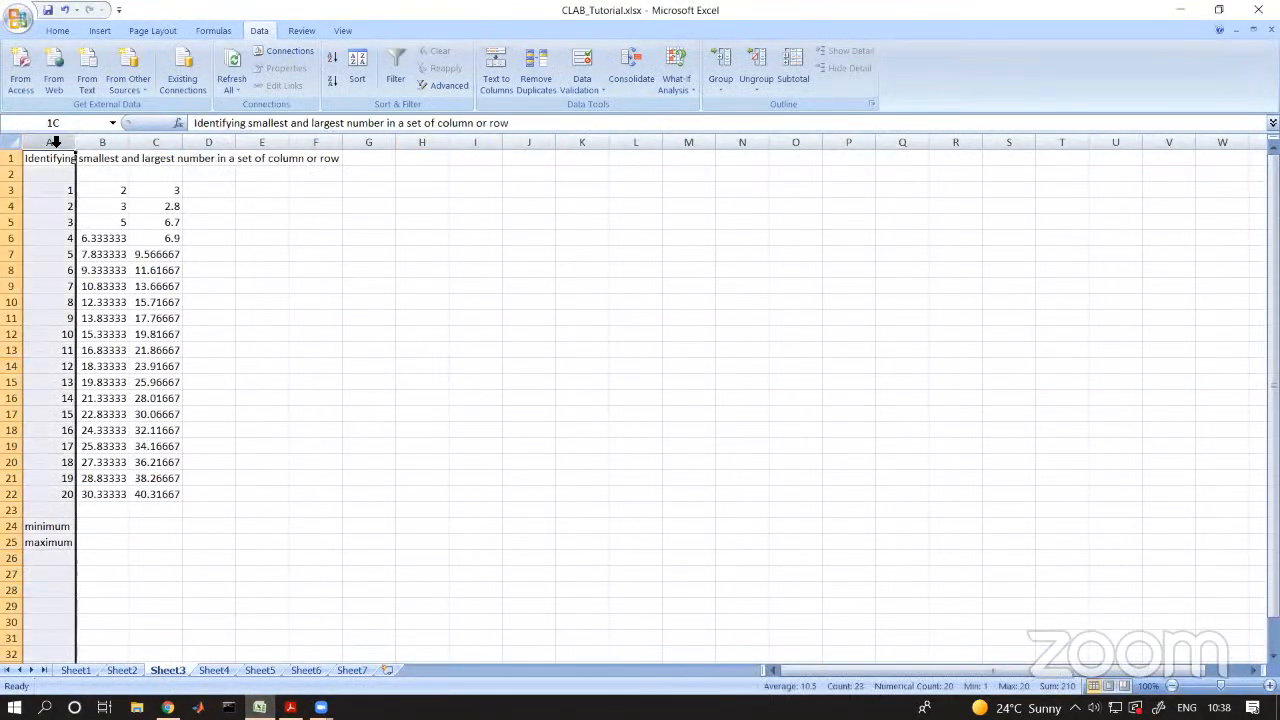
click(115, 142)
click(158, 143)
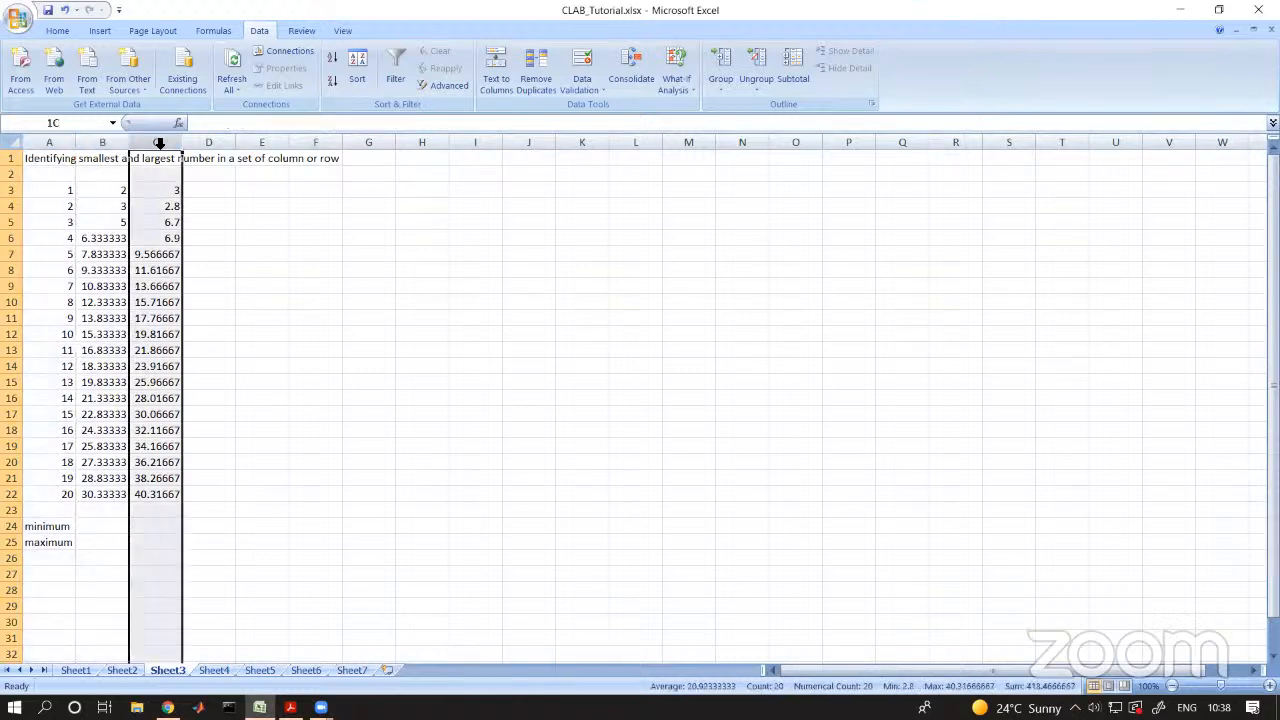
click(208, 143)
click(346, 250)
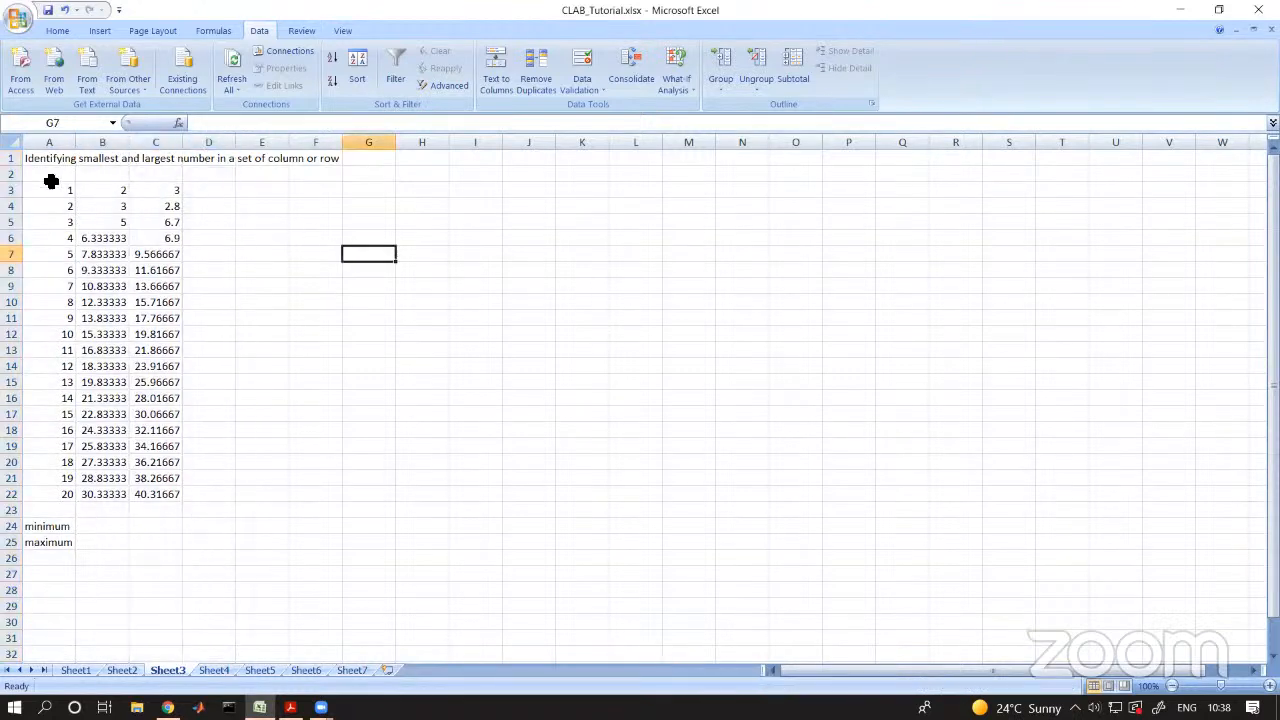
click(11, 158)
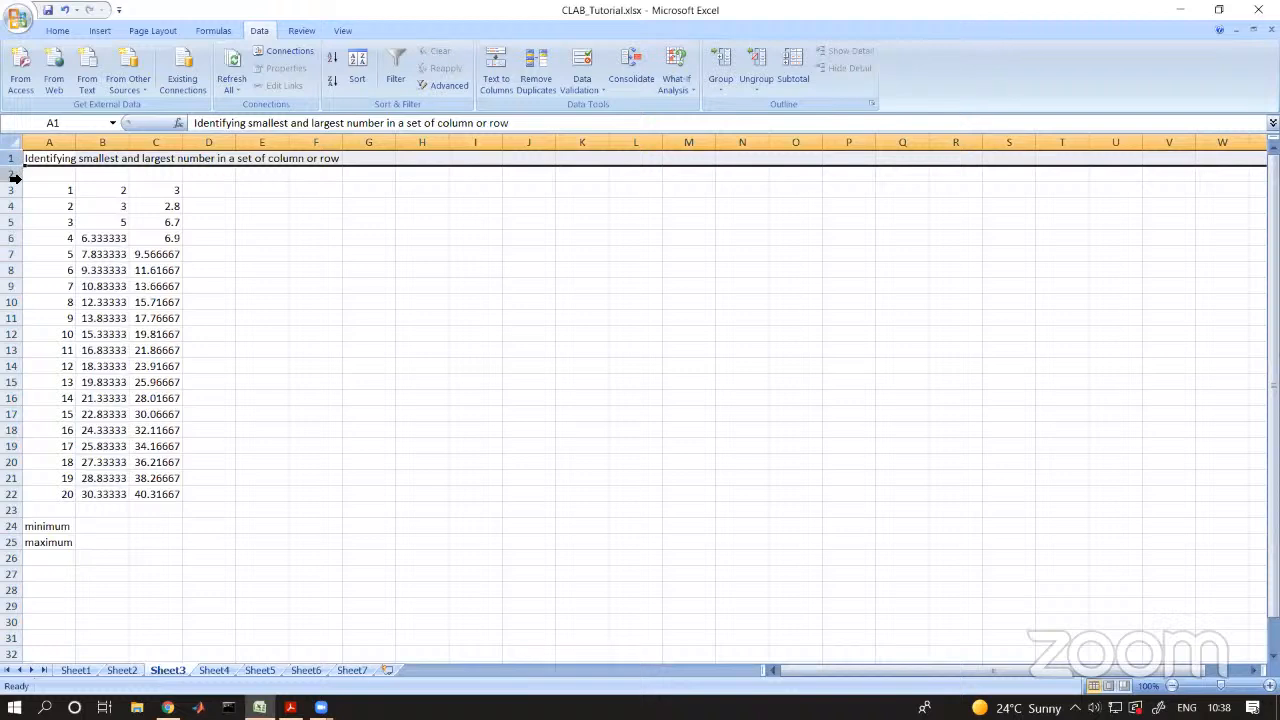
click(12, 175)
click(11, 190)
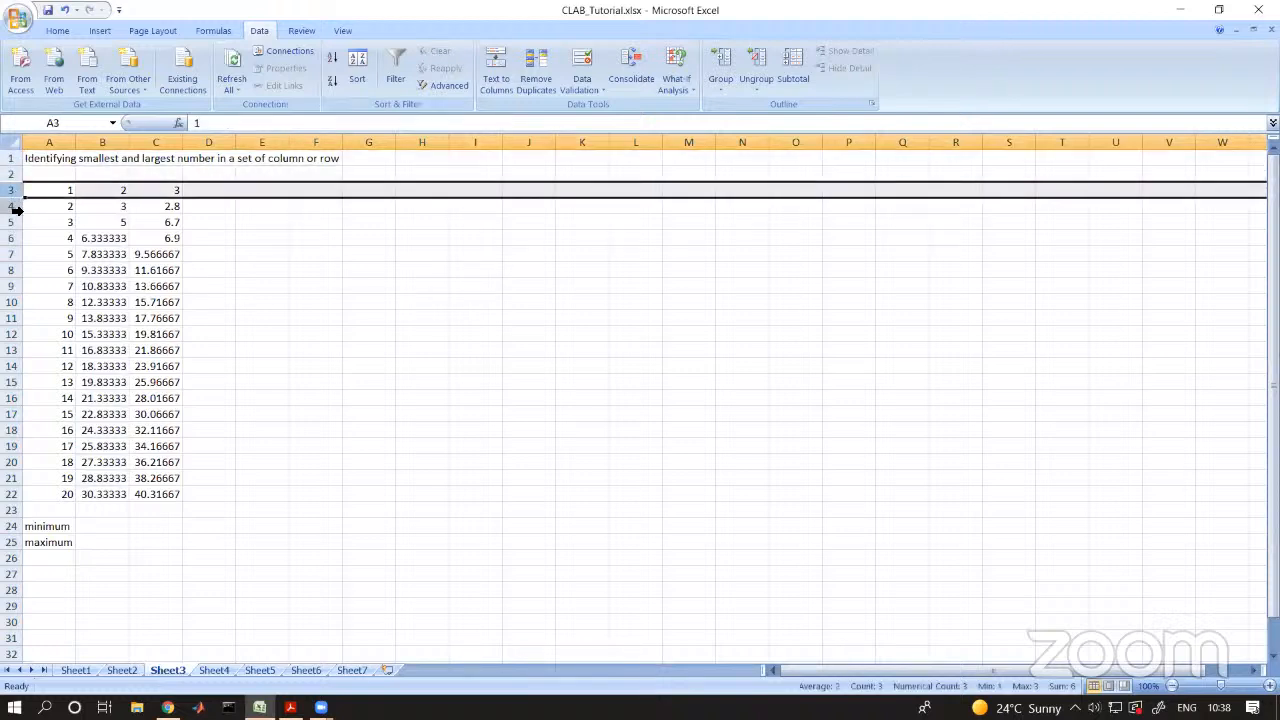
click(13, 206)
click(13, 222)
click(440, 332)
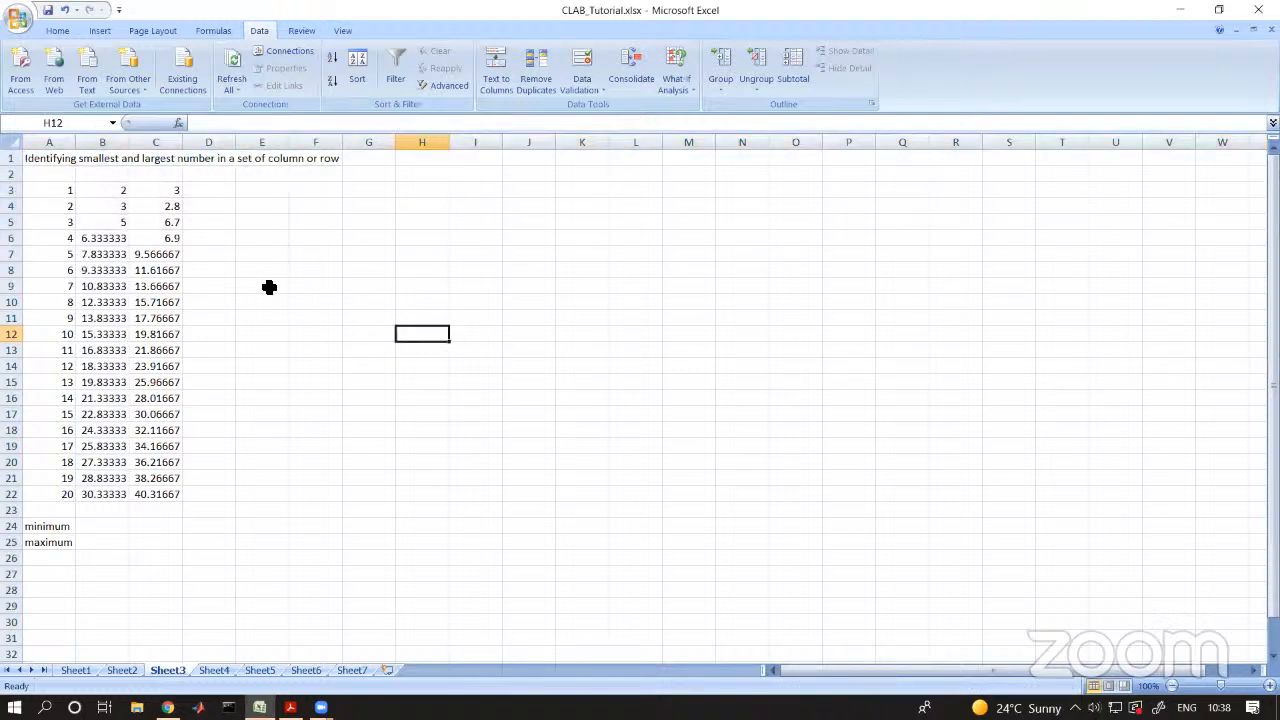
click(13, 159)
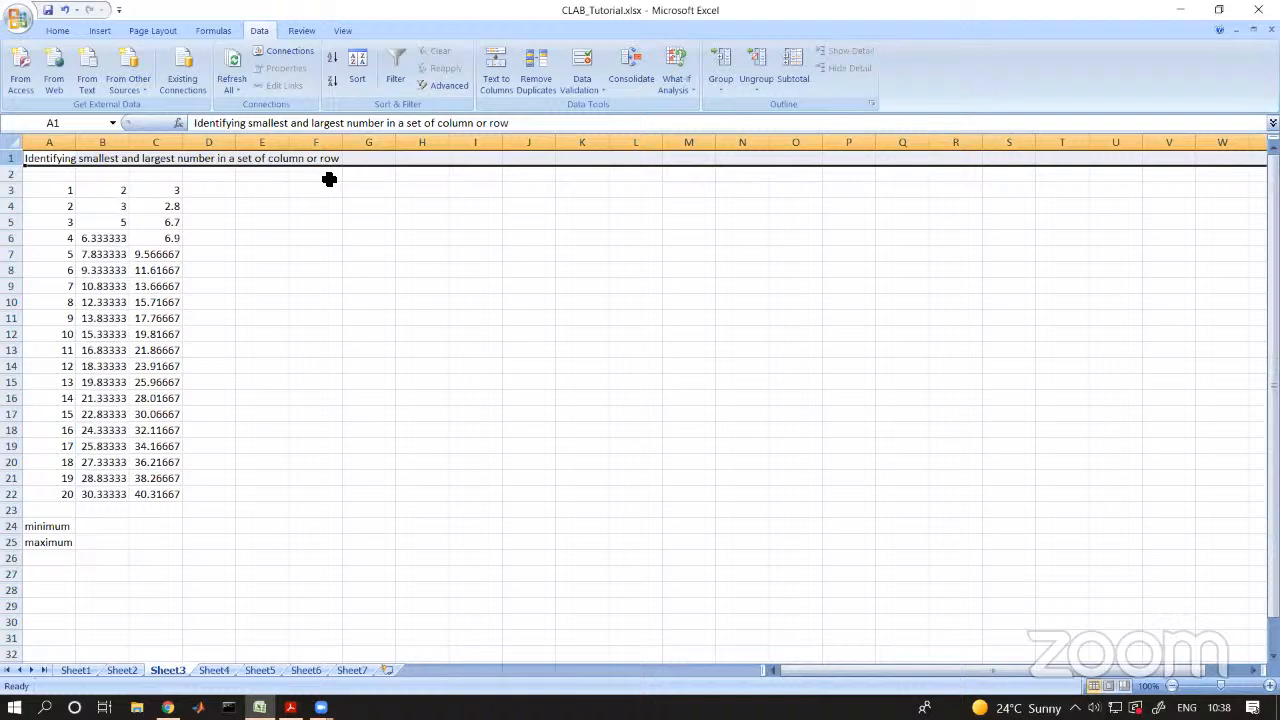
click(369, 206)
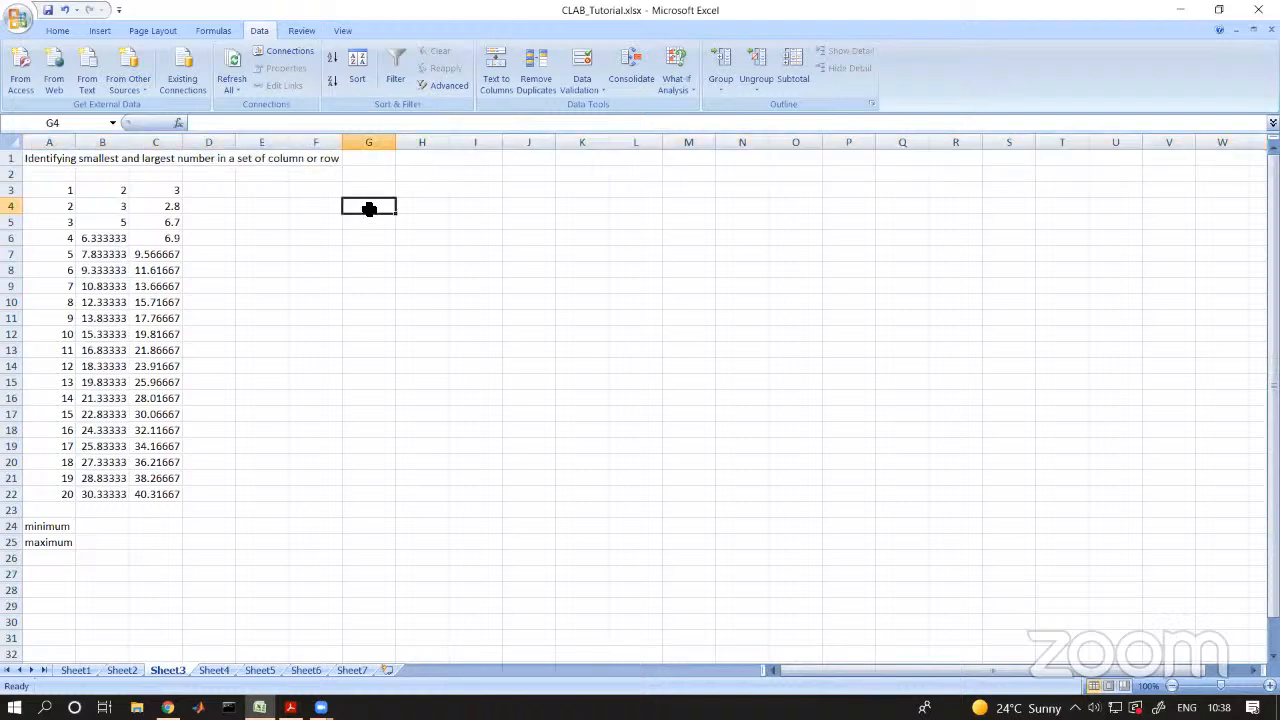
click(12, 175)
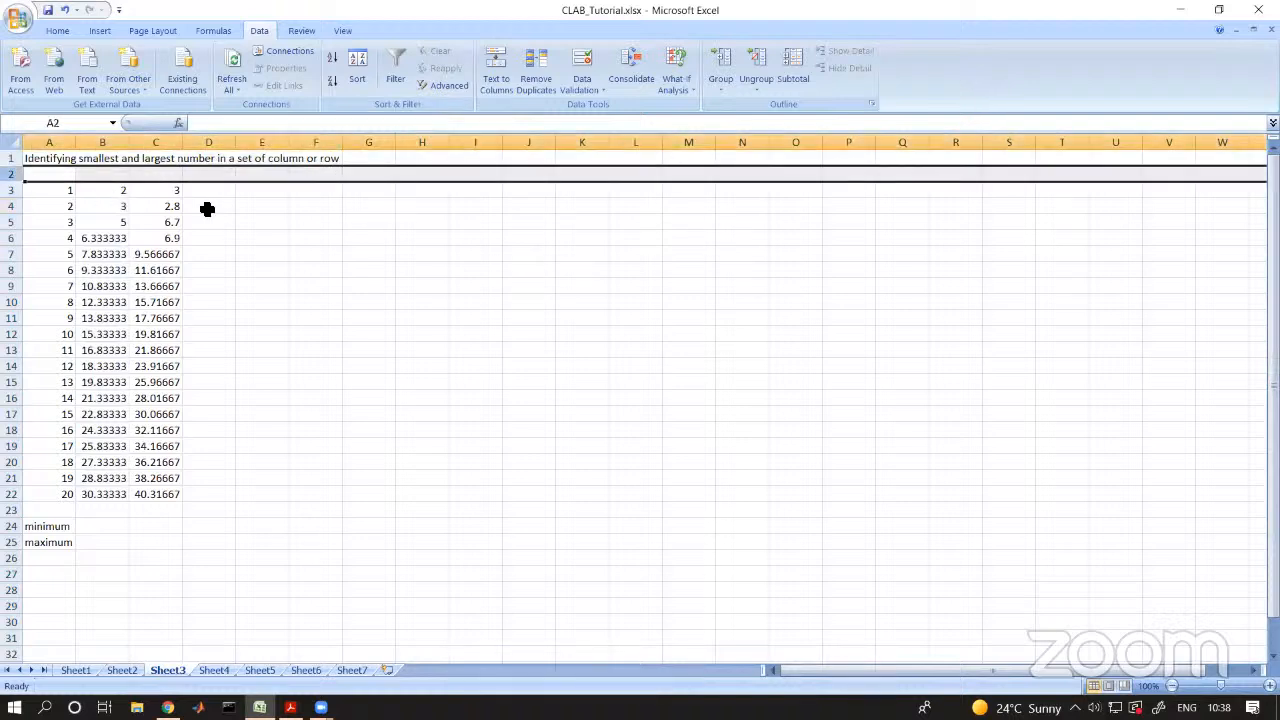
click(490, 216)
- Examine the data in A3:C22, including the summary statistics for A3:A22 and the starting values in column B
drag(55, 192, 217, 501)
click(390, 547)
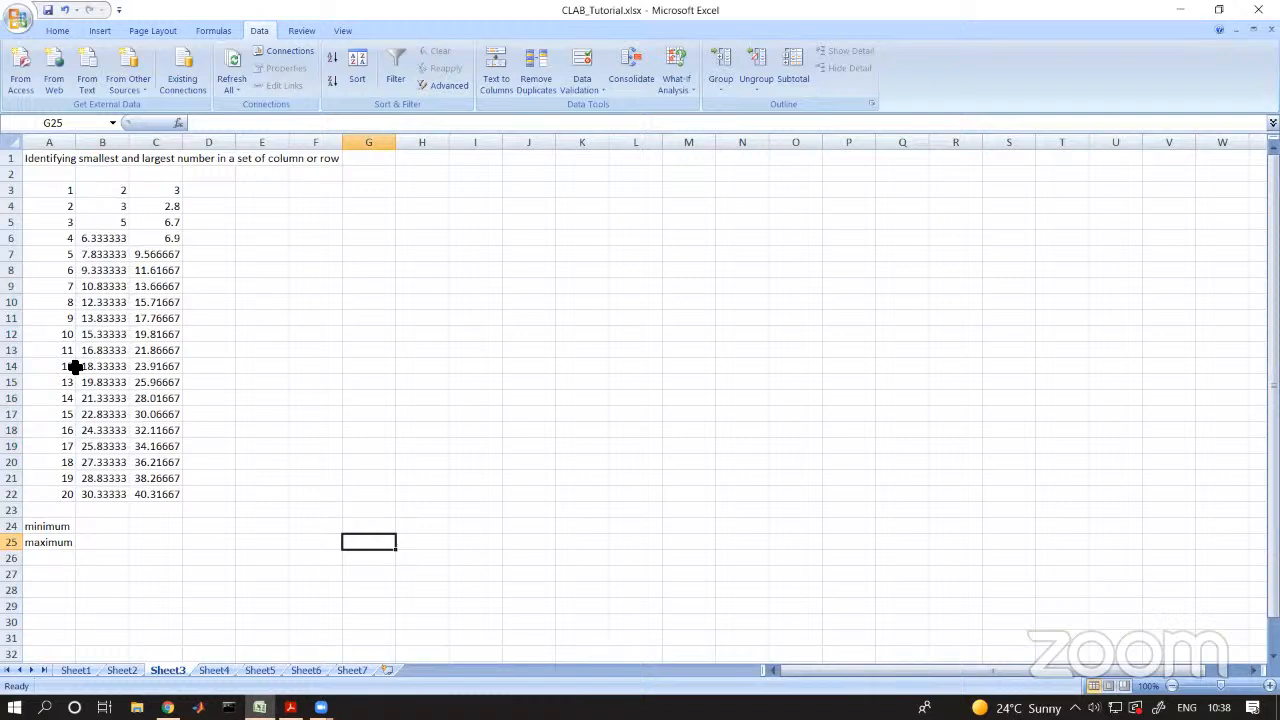
drag(63, 192, 63, 492)
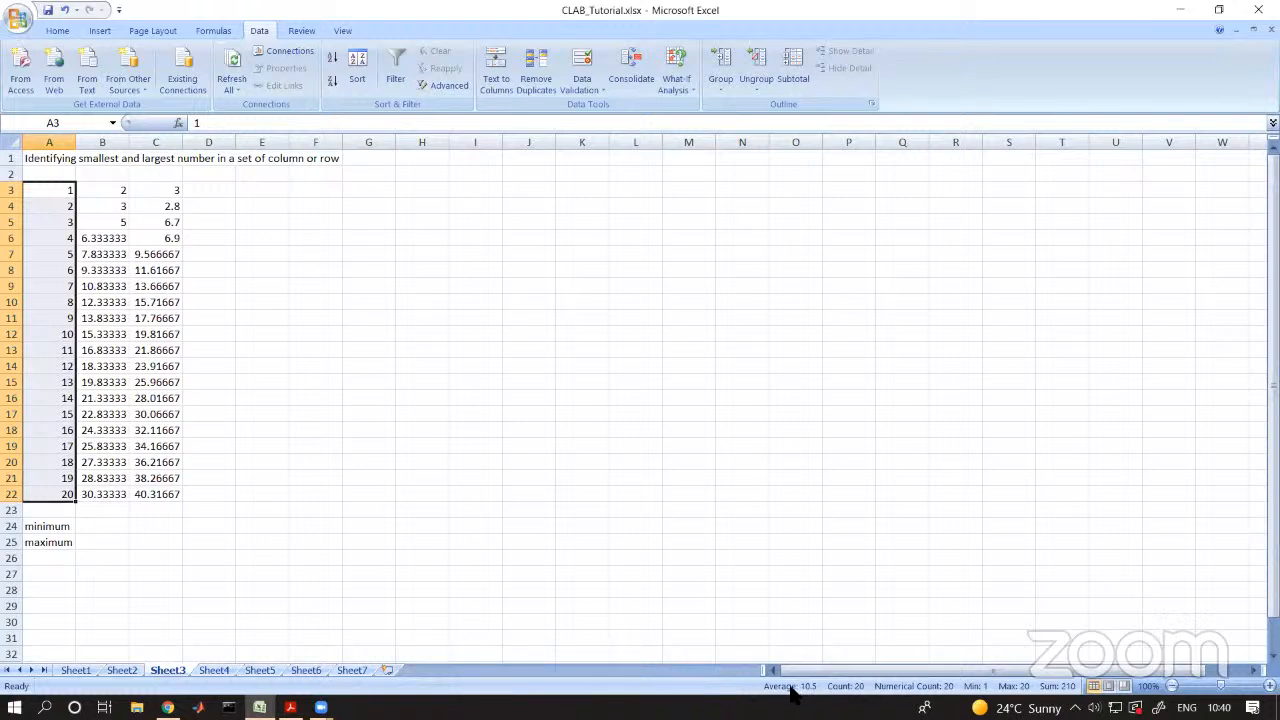
click(466, 350)
click(112, 194)
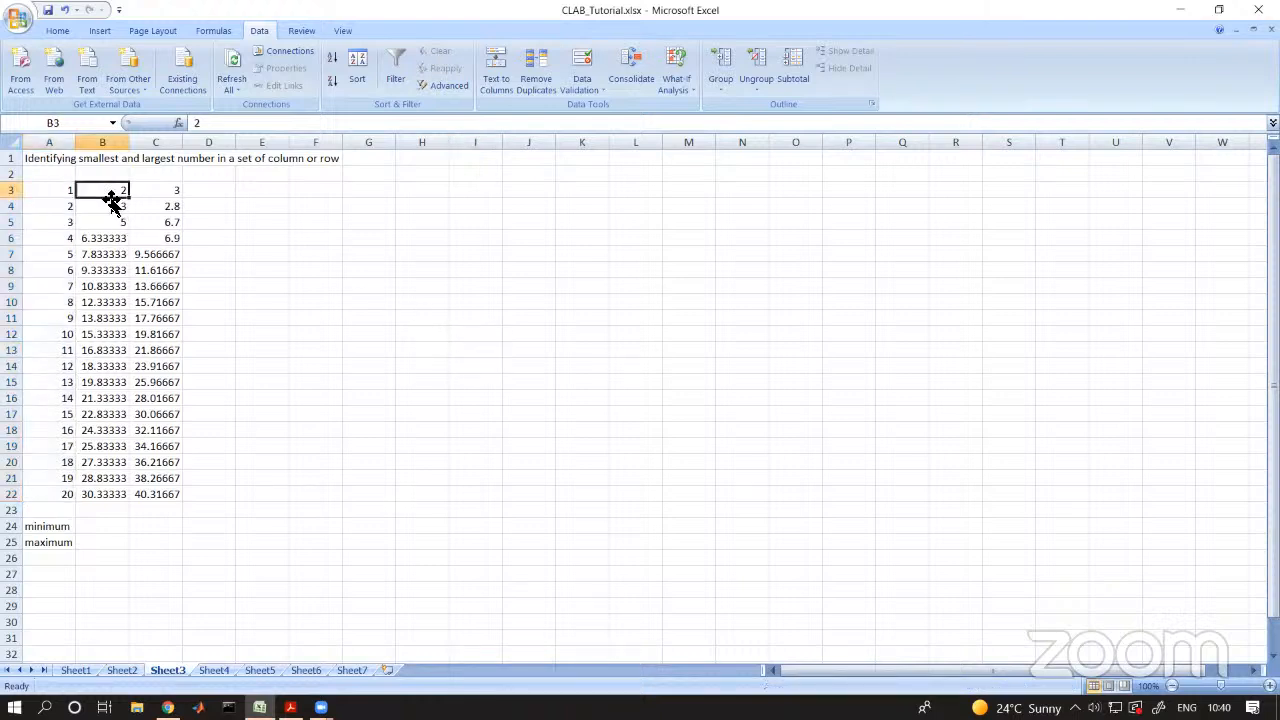
click(112, 207)
click(109, 238)
click(260, 262)
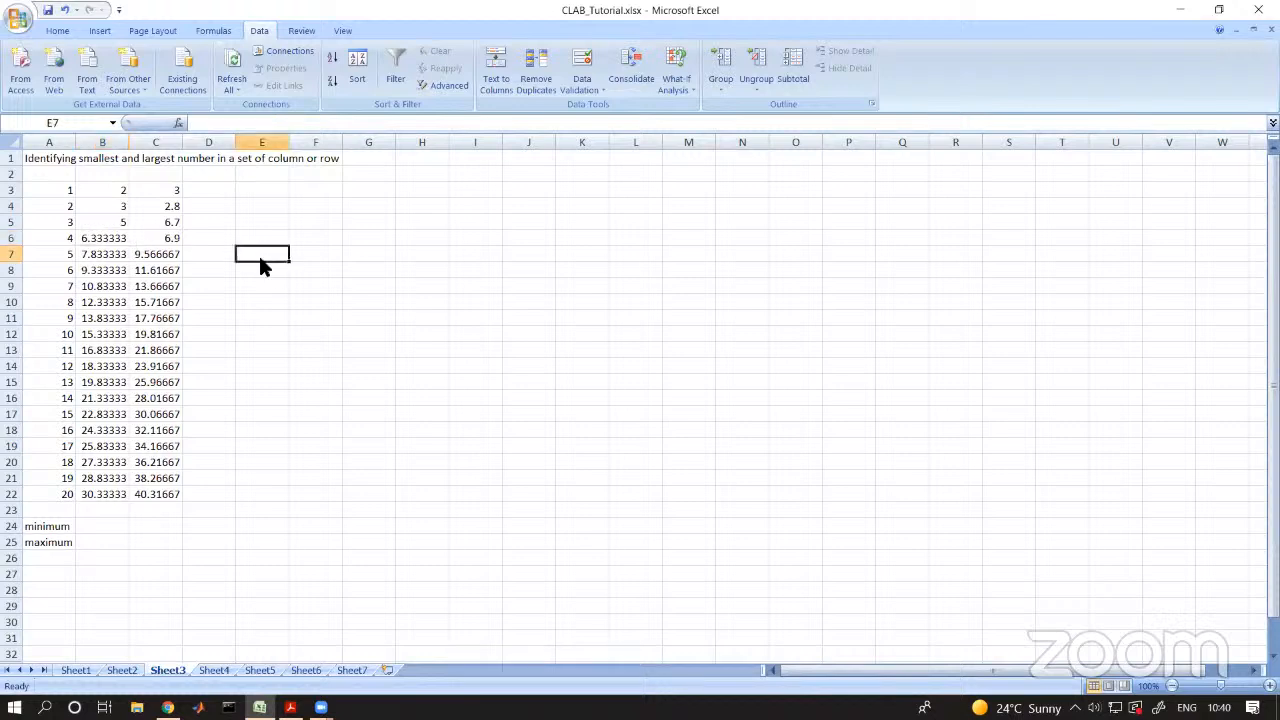
- Clear the existing numbers from B3:C22, keeping the series in column A
click(108, 238)
click(110, 193)
drag(155, 213, 157, 494)
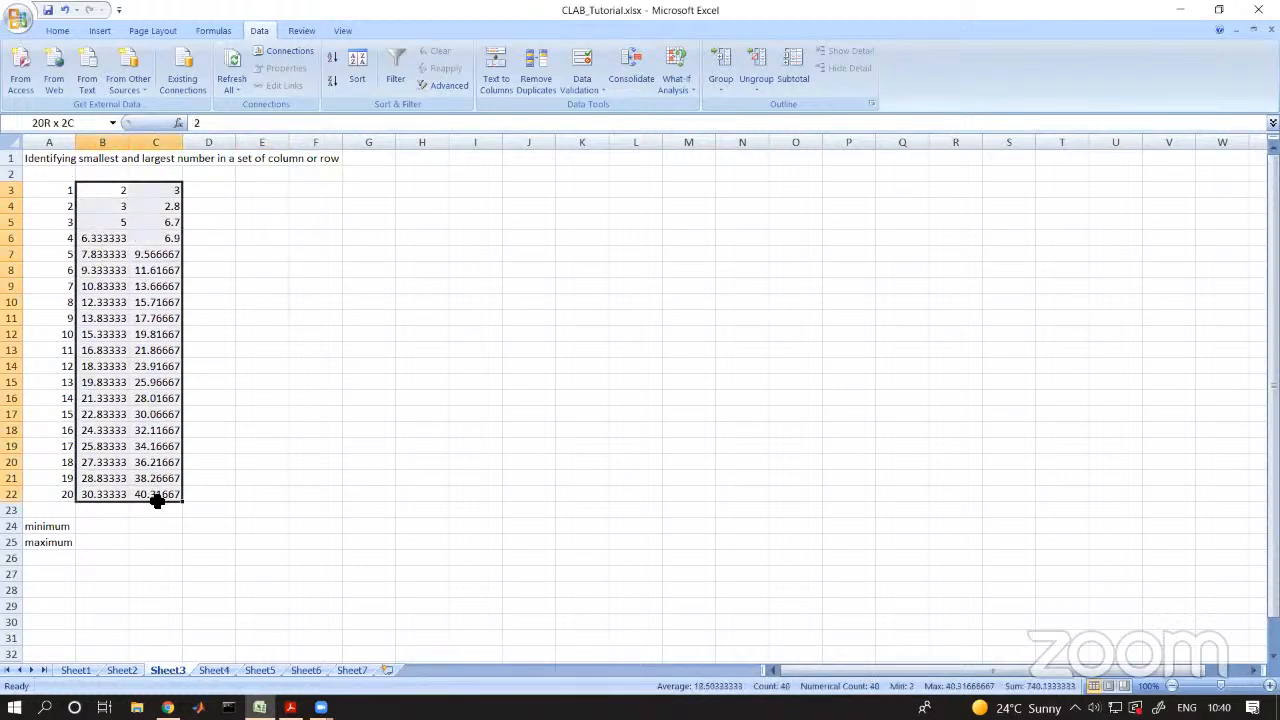
key(Delete)
click(374, 480)
- Enter 2, 4 and 6 in B3:B5 and fill the series down to B22
click(118, 193)
text(2)
key(Return)
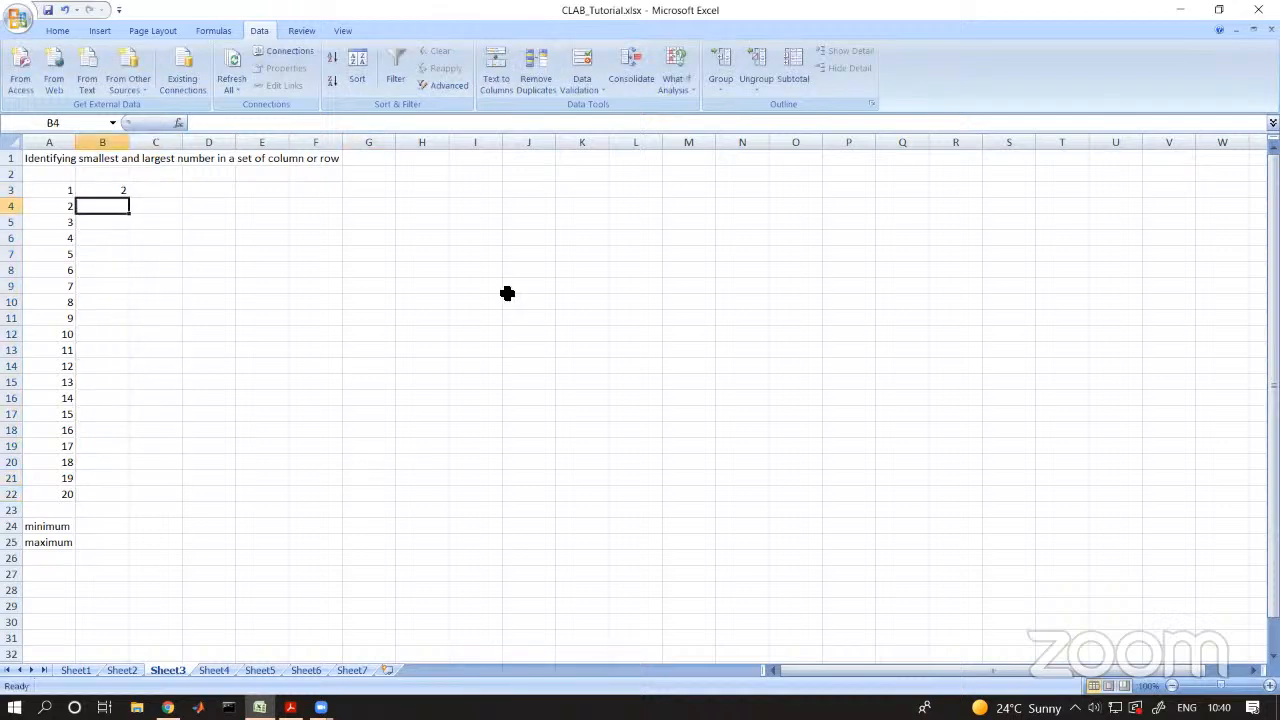
text(4)
key(Return)
text(6)
key(Return)
drag(127, 193, 110, 497)
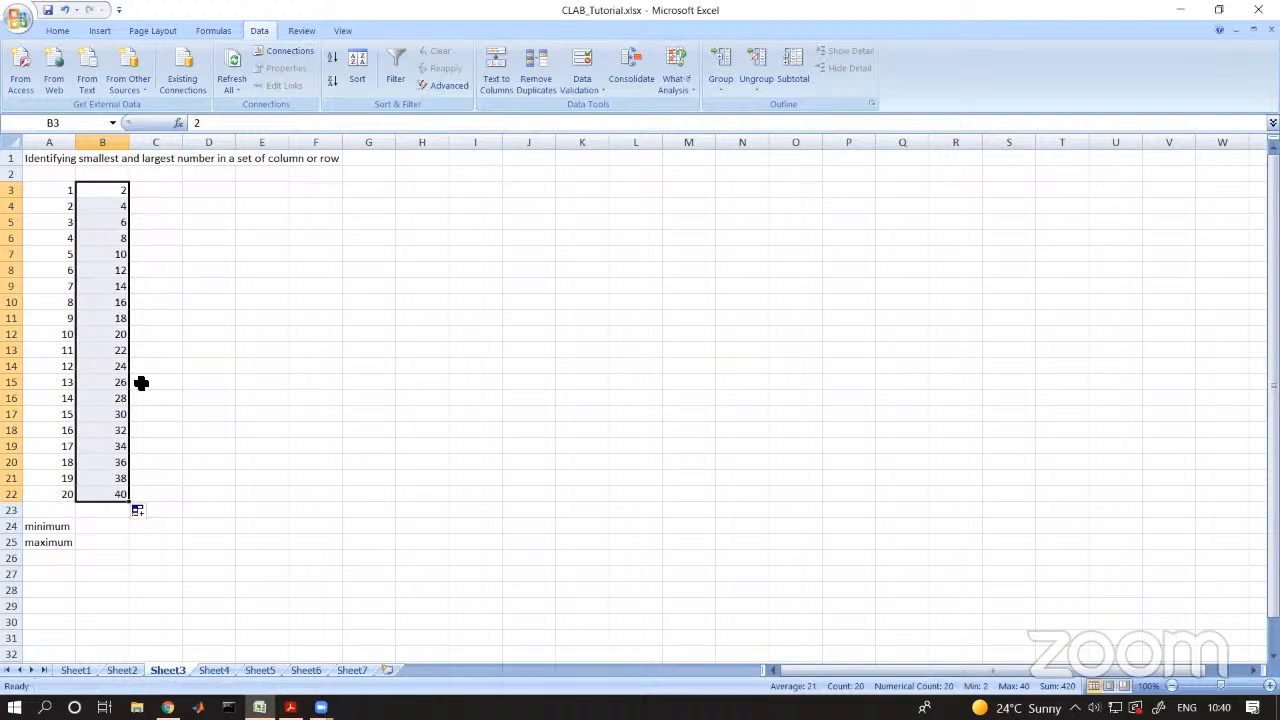
- Enter 10, 100, 150, 240 and 32 in cells C3 to C7
click(173, 191)
text(10)
key(Return)
text(100)
key(Return)
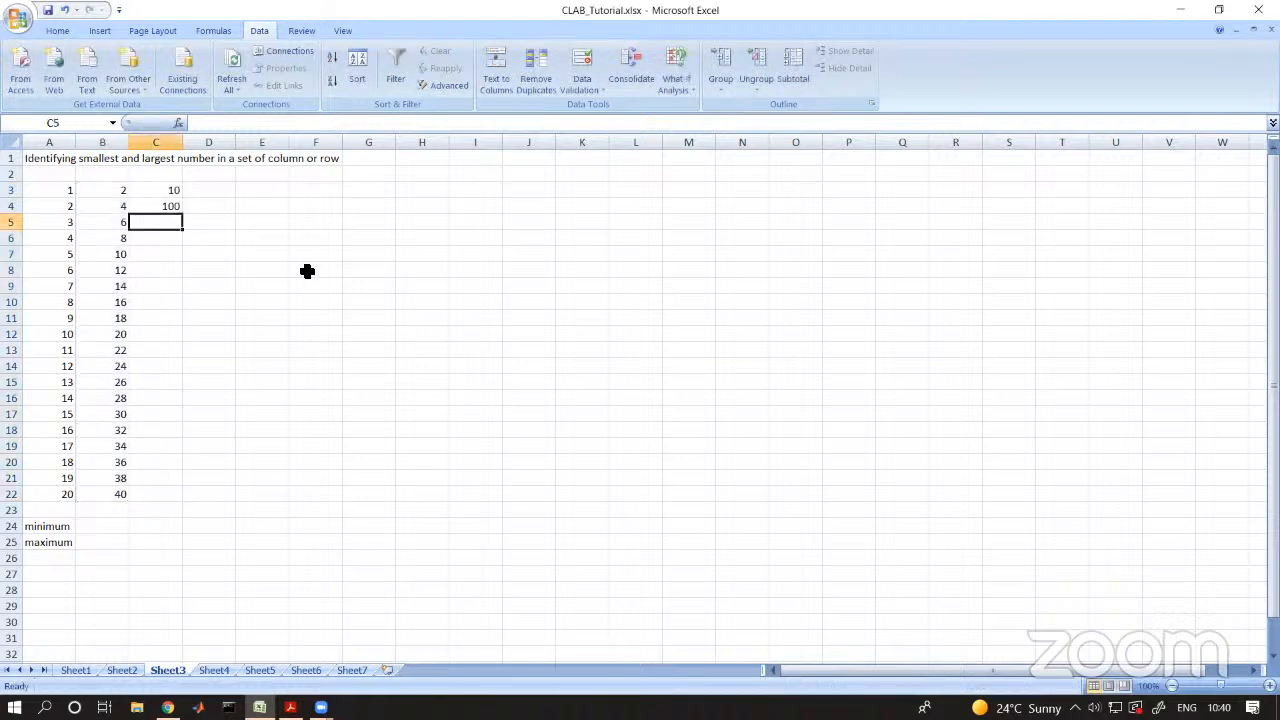
text(150)
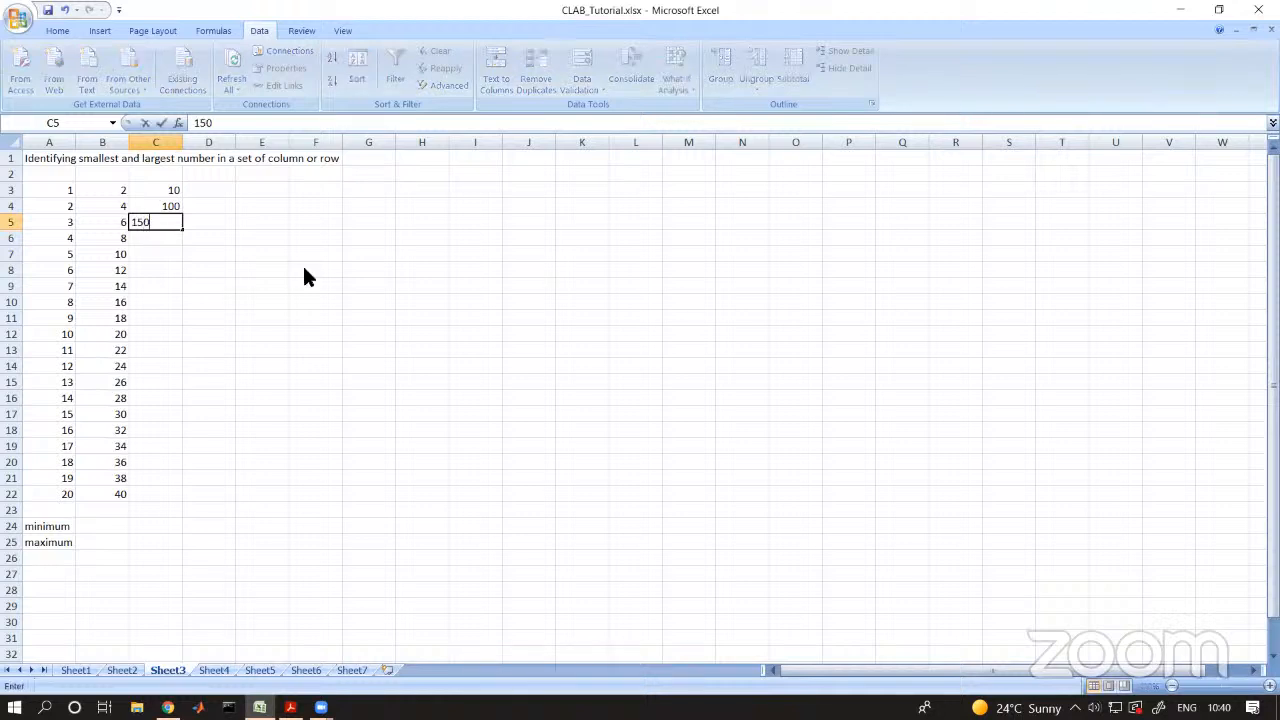
key(Return)
text(24)
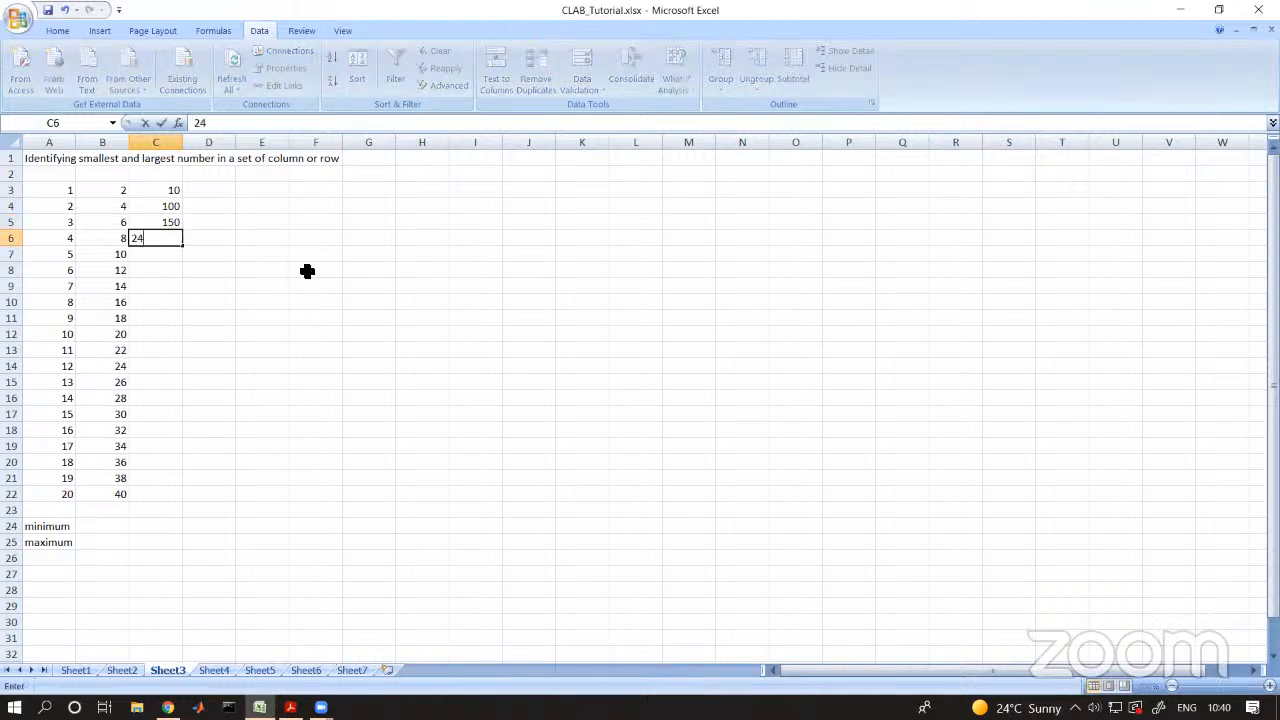
text(0)
key(Return)
text(32)
key(Return)
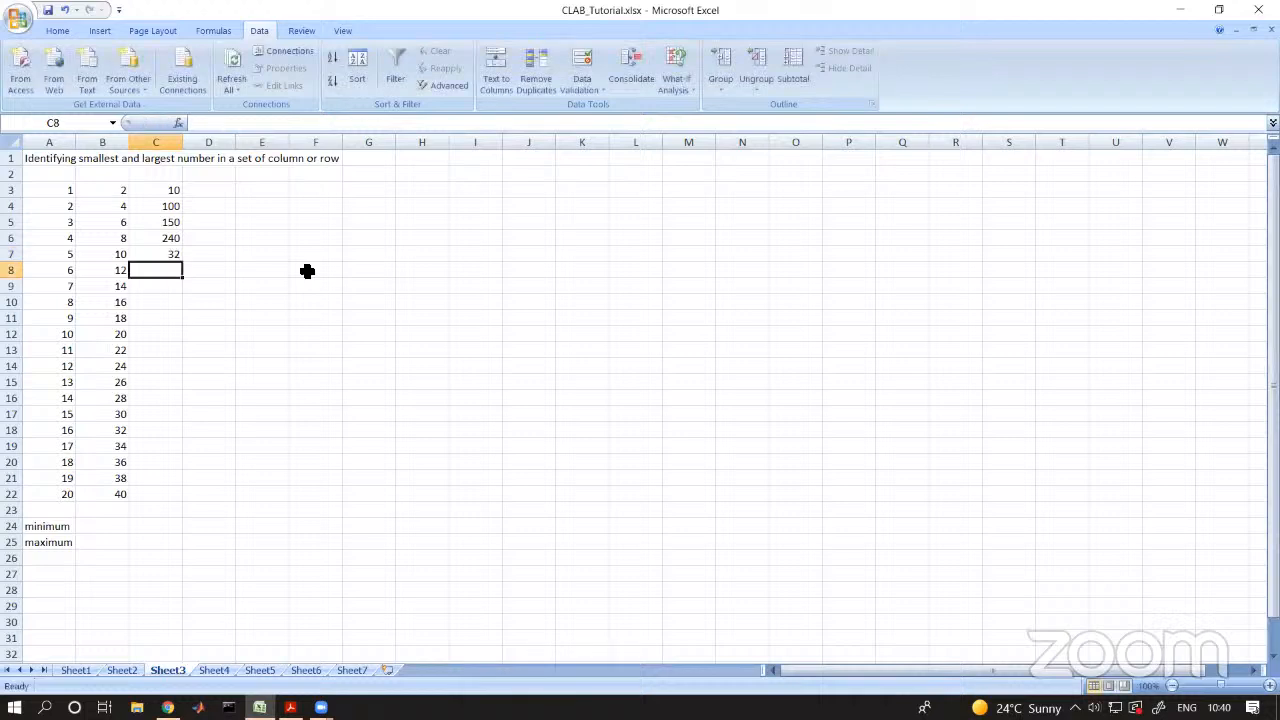
- Enter the formula +B8*3-6 in C8 and fill it down to C22
text(+)
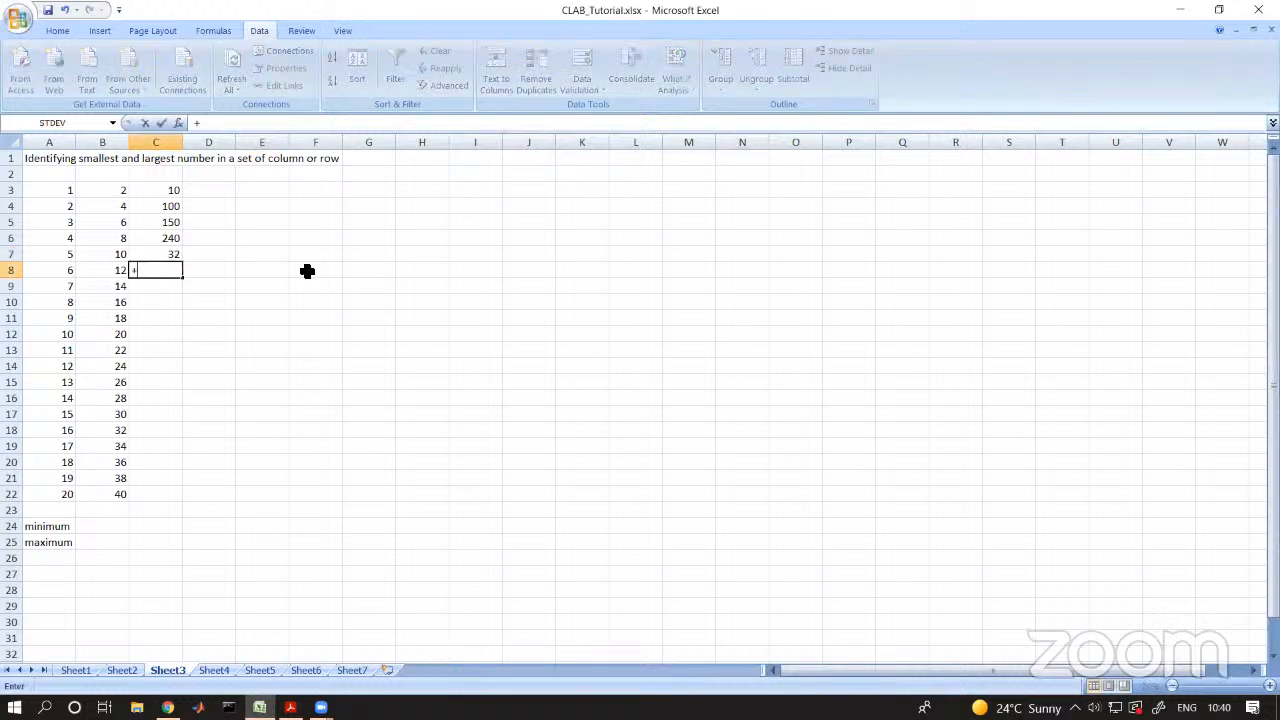
click(111, 274)
text(*)
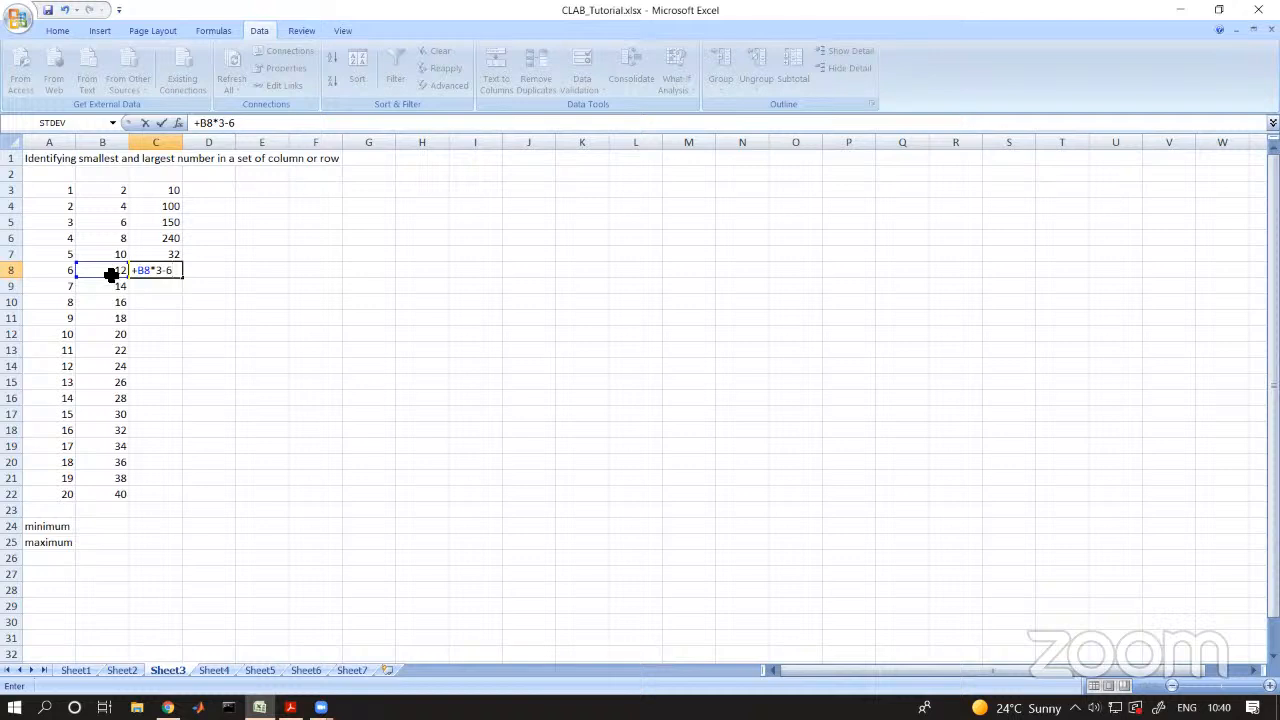
key(Return)
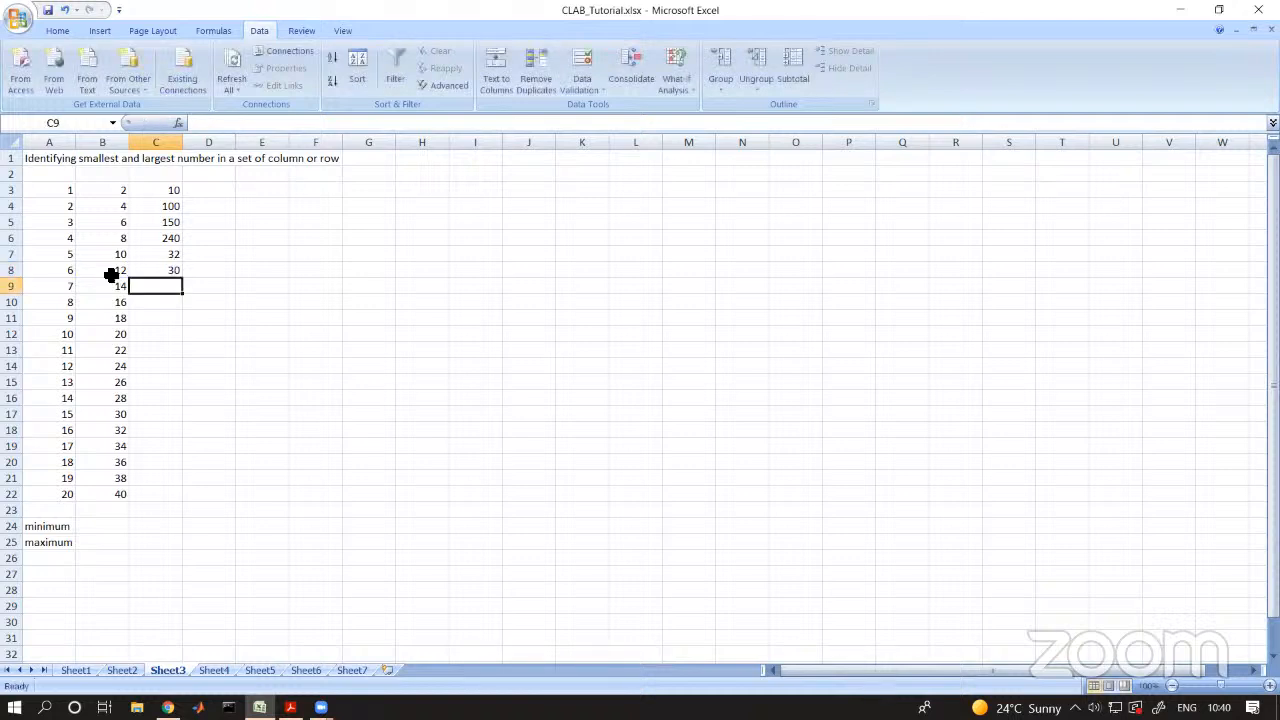
click(173, 271)
drag(183, 279, 164, 500)
click(237, 476)
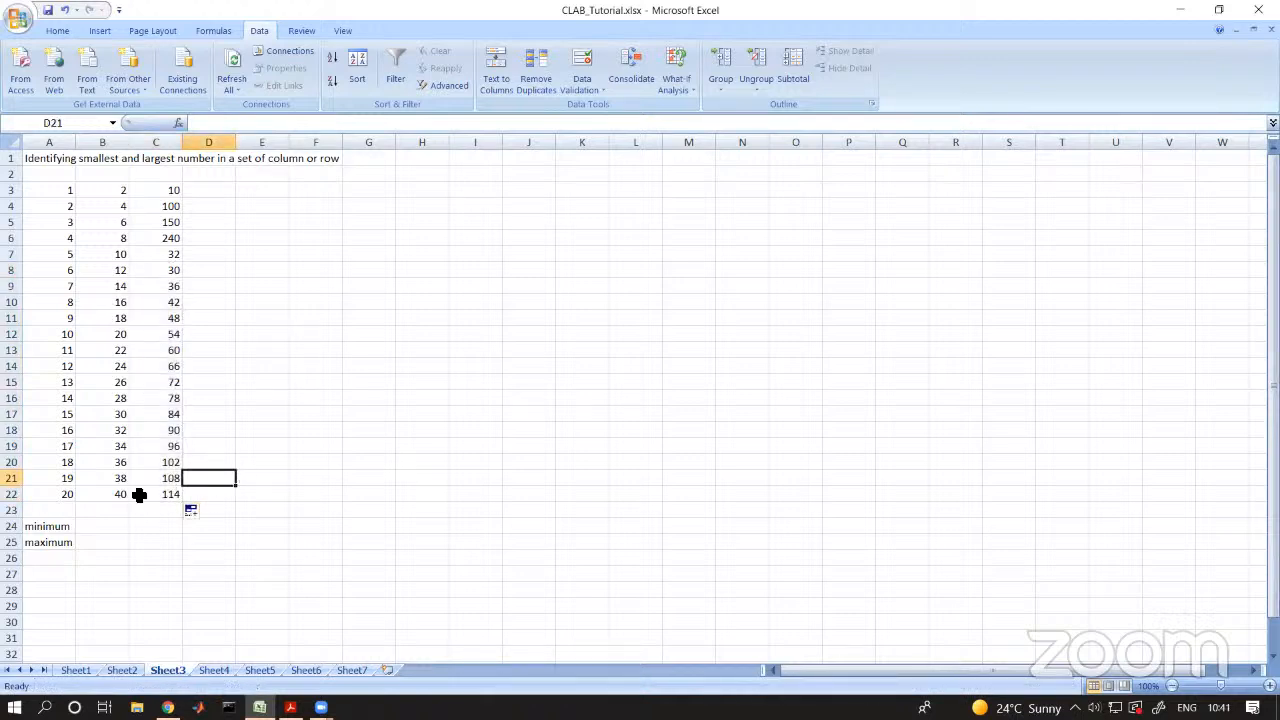
- Examine the available functions and categories in the Insert Function dialog, including ACCRINT and ACCRINTM, and close it without inserting one
click(50, 529)
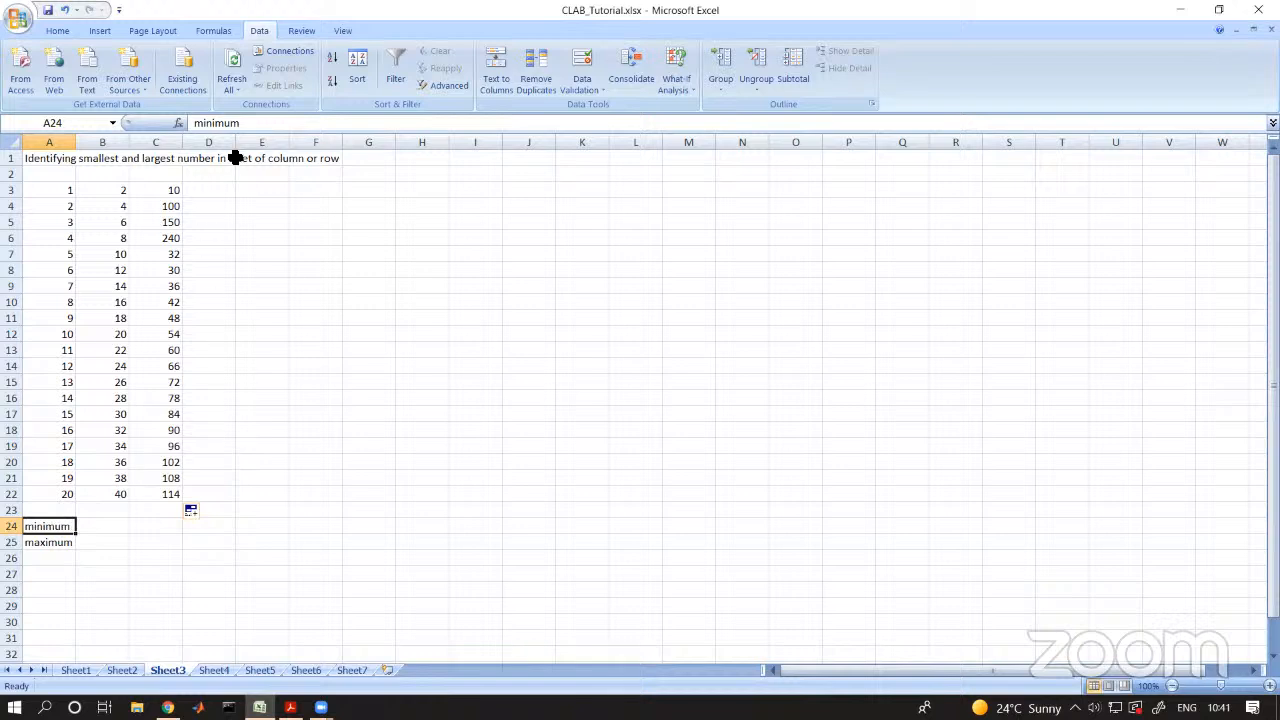
click(178, 122)
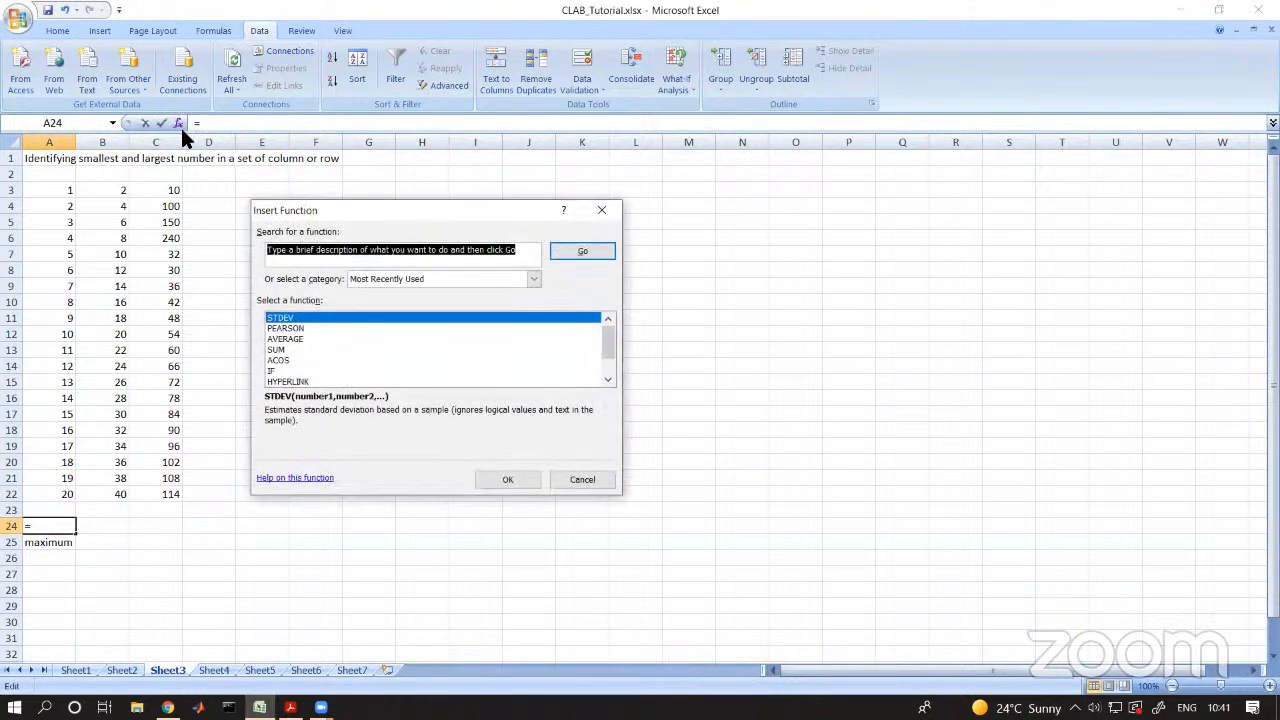
click(468, 281)
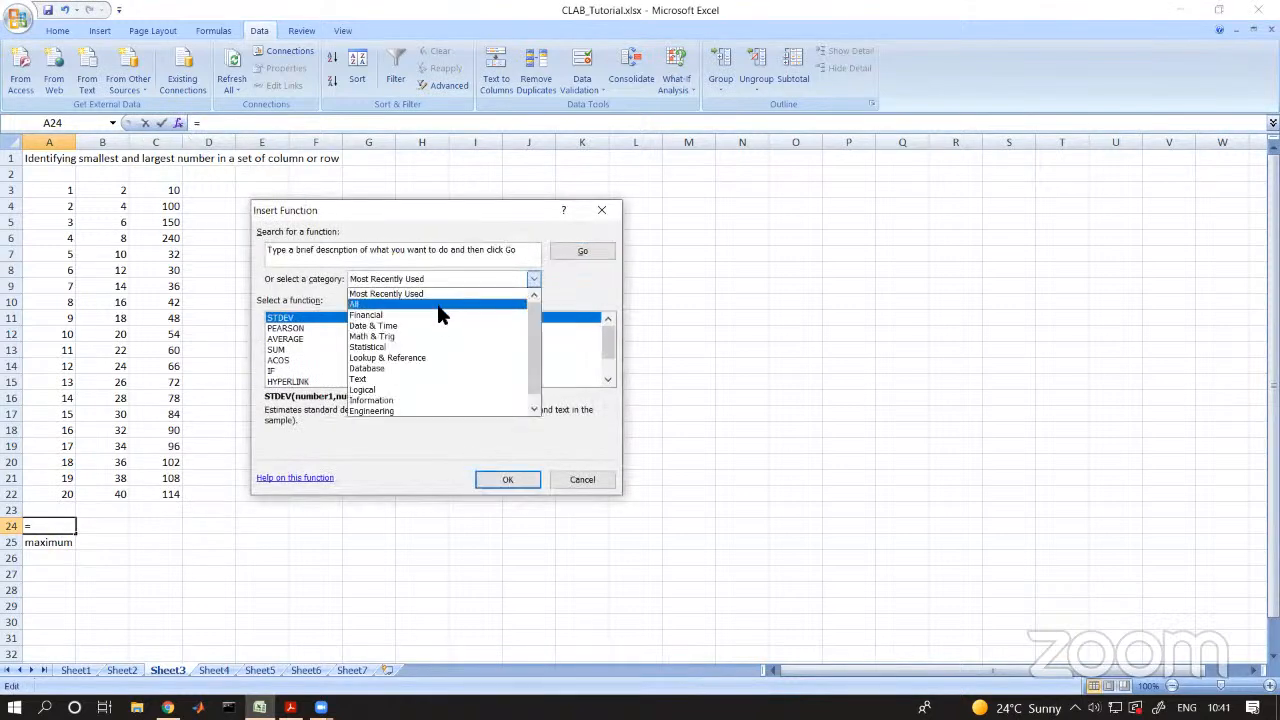
click(441, 300)
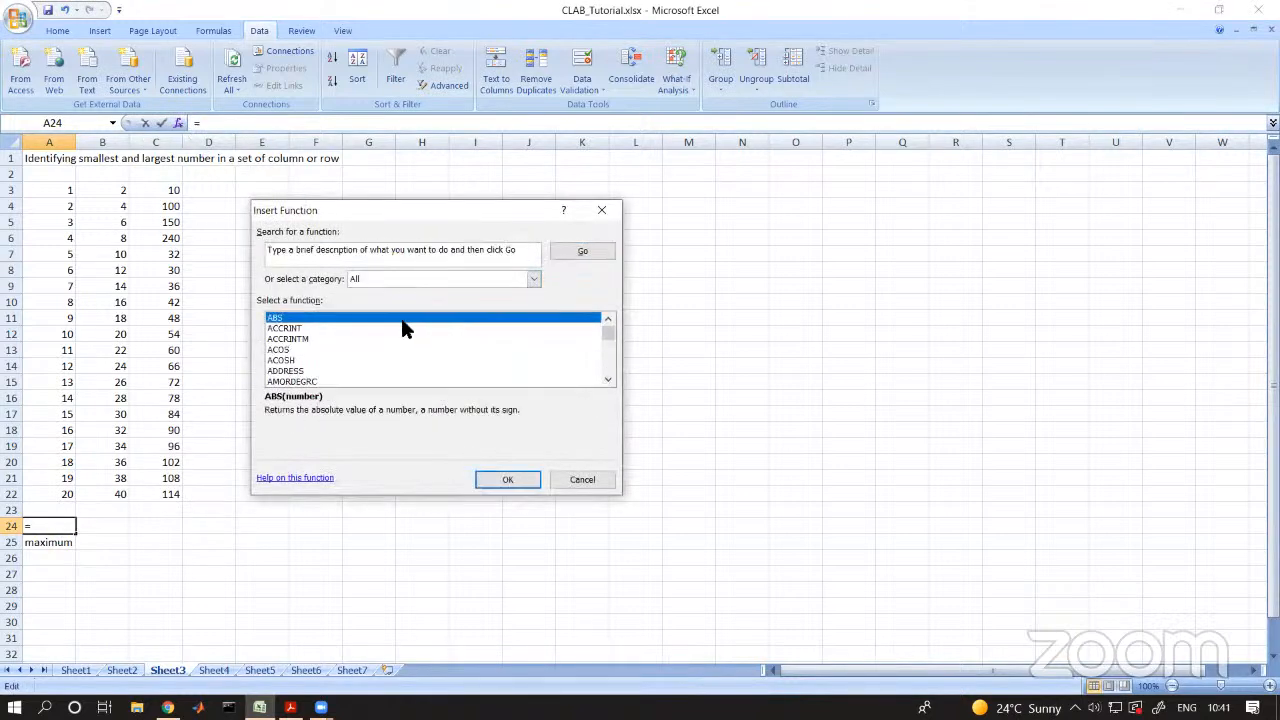
click(302, 328)
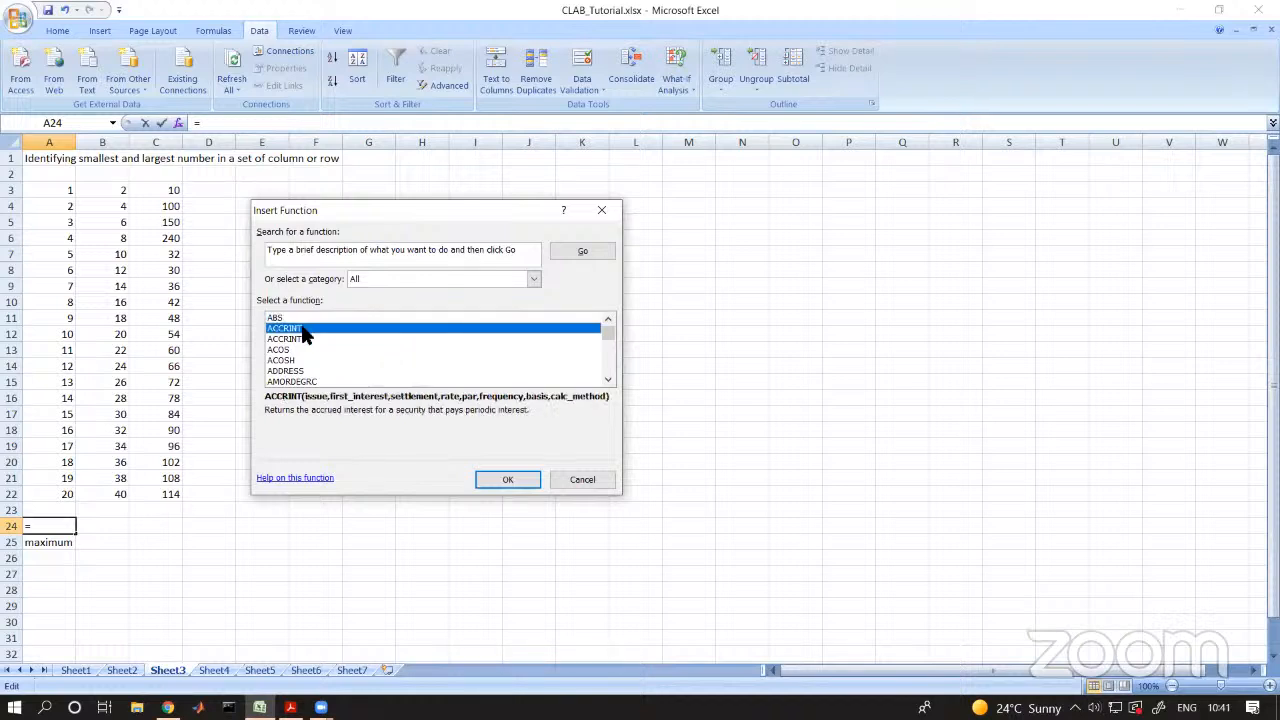
click(306, 341)
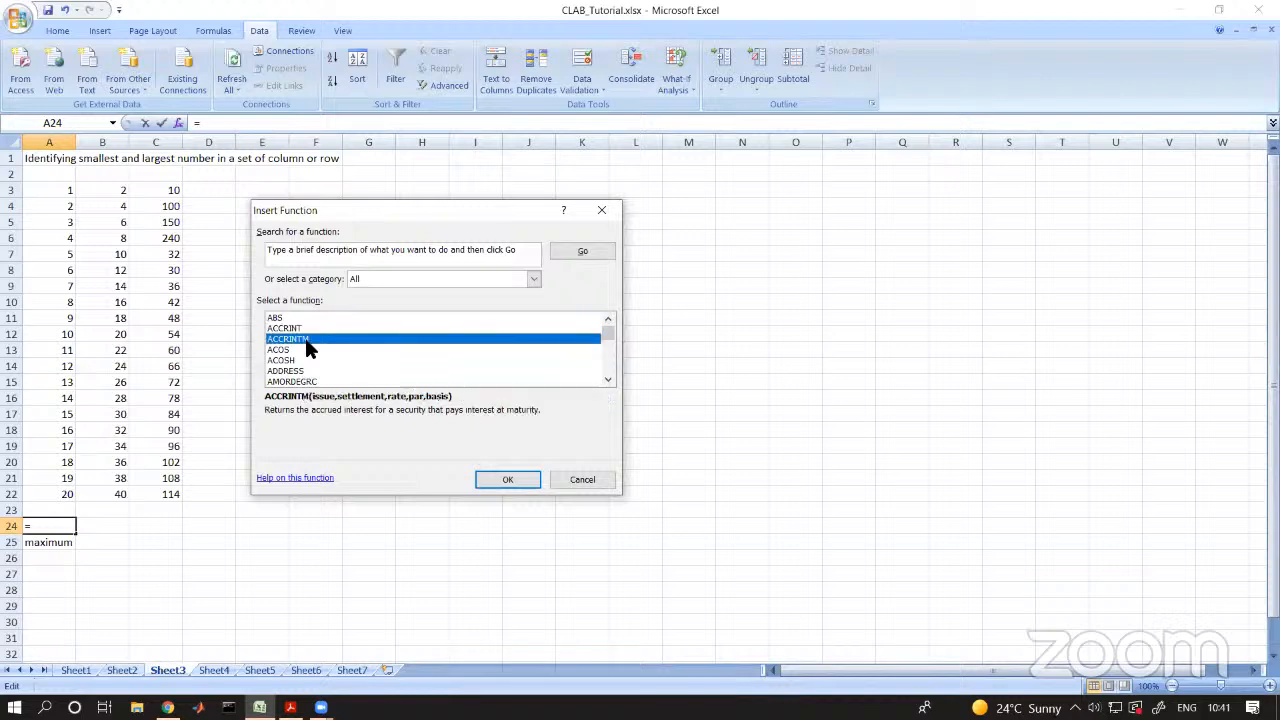
click(440, 279)
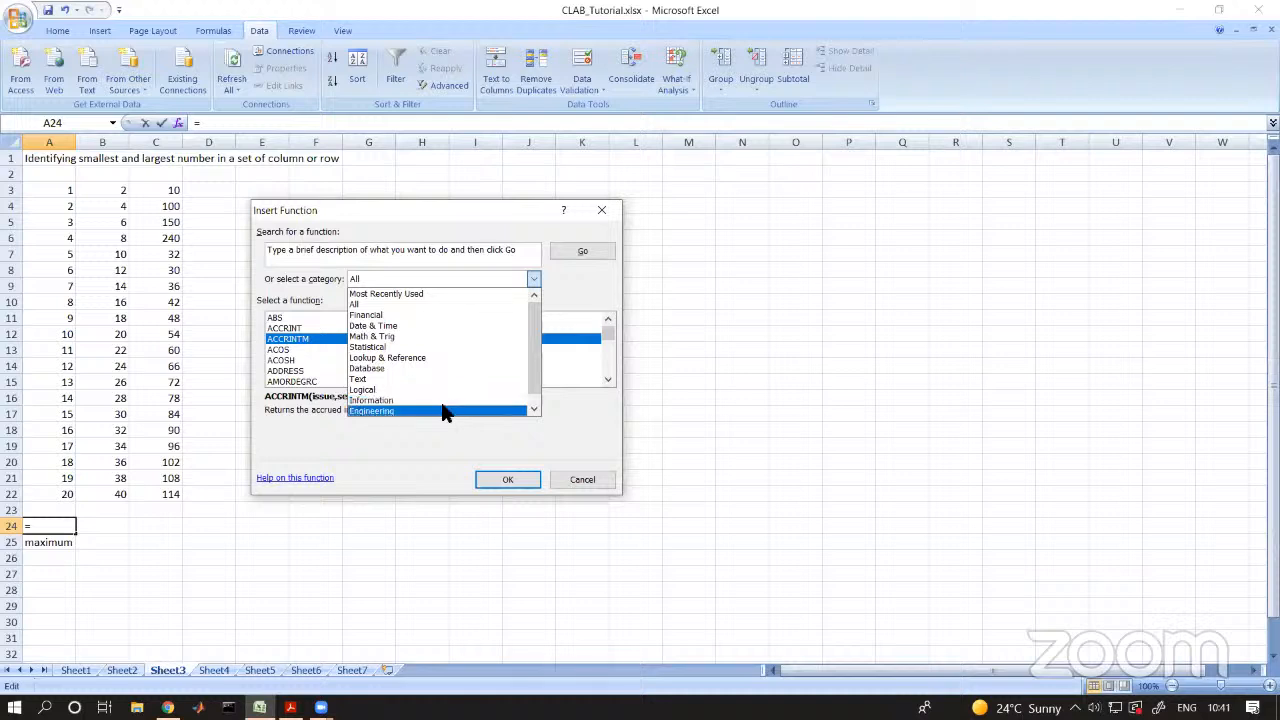
scroll(437, 408, down, 1)
scroll(435, 405, up, 1)
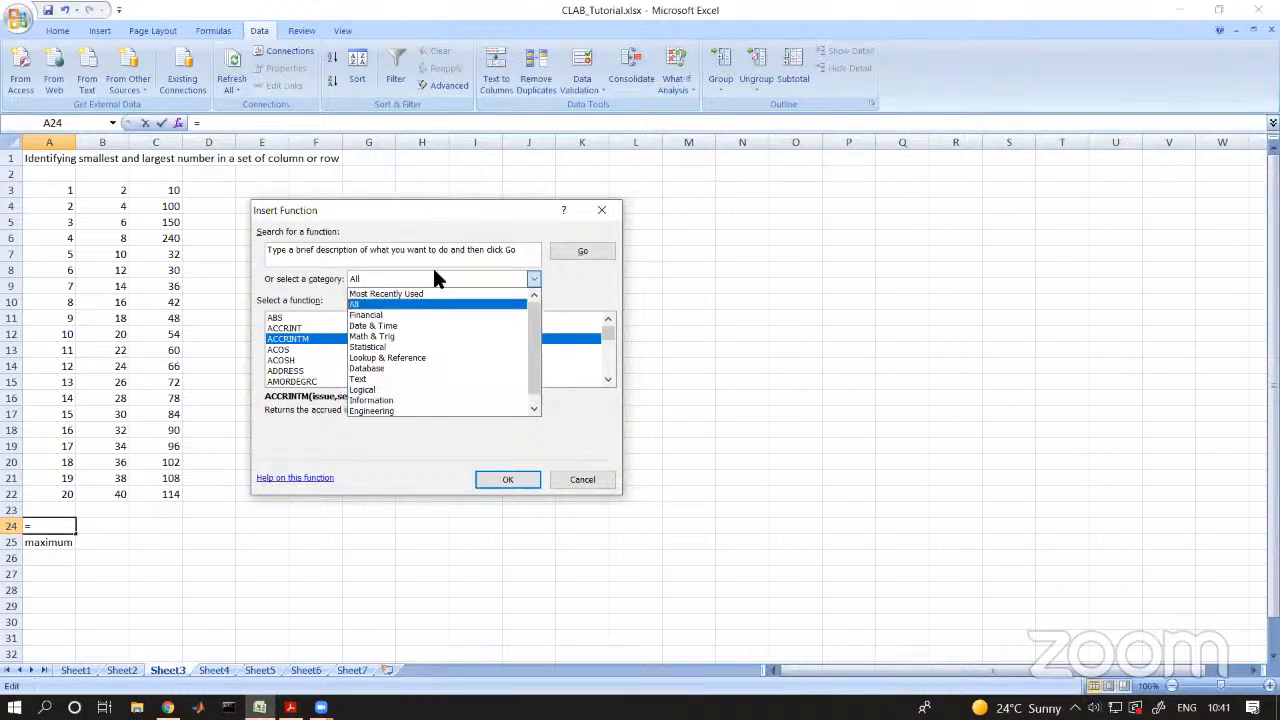
click(592, 486)
click(592, 481)
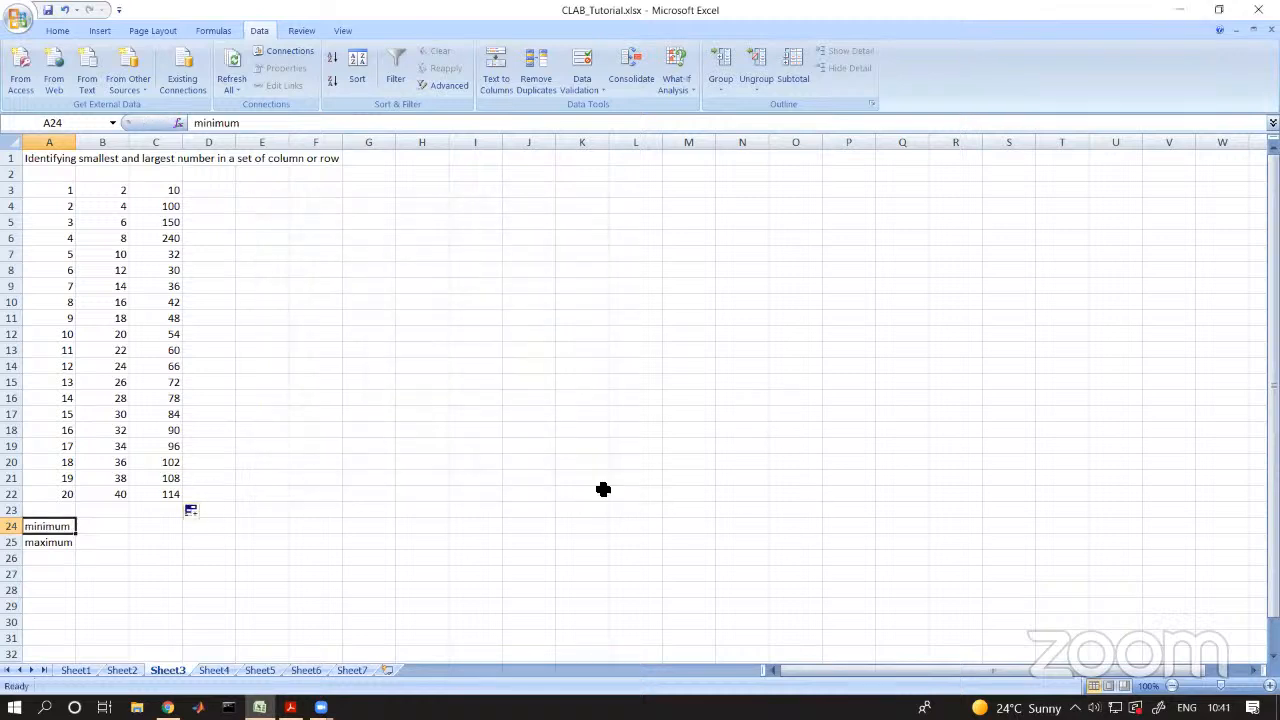
click(601, 490)
click(206, 128)
text(+)
key(BackSpace)
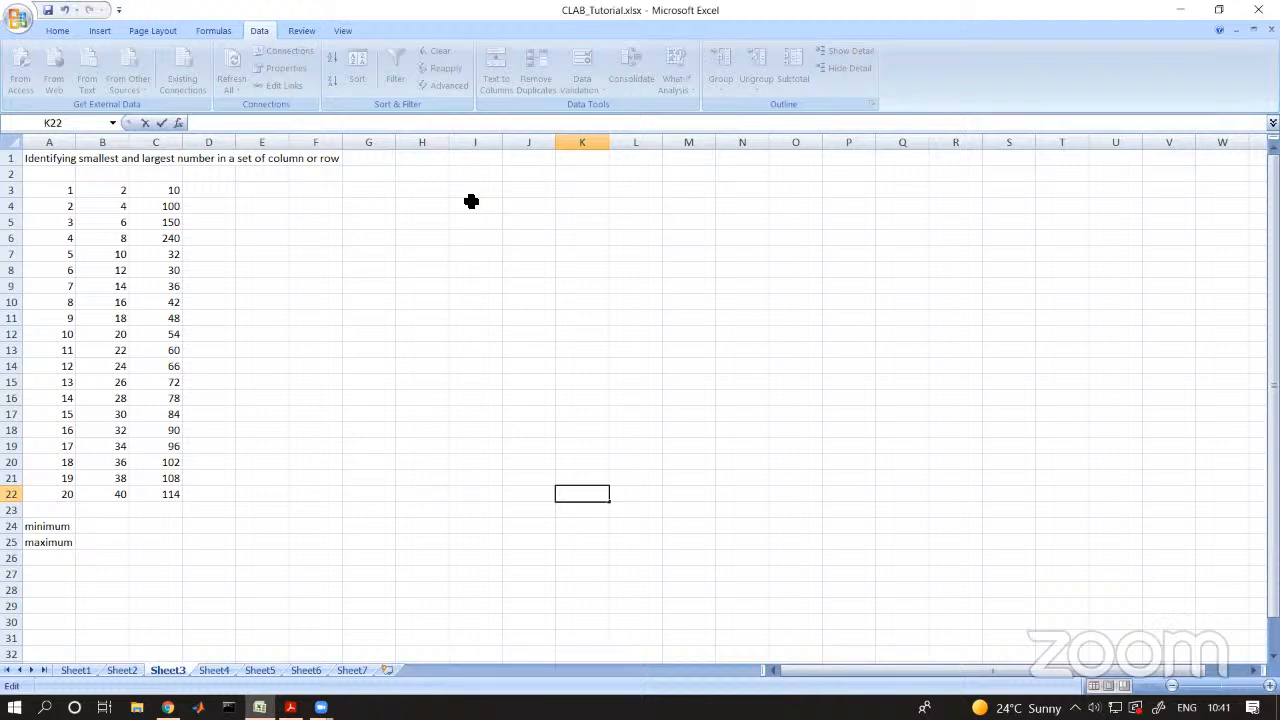
text(=)
key(BackSpace)
click(178, 123)
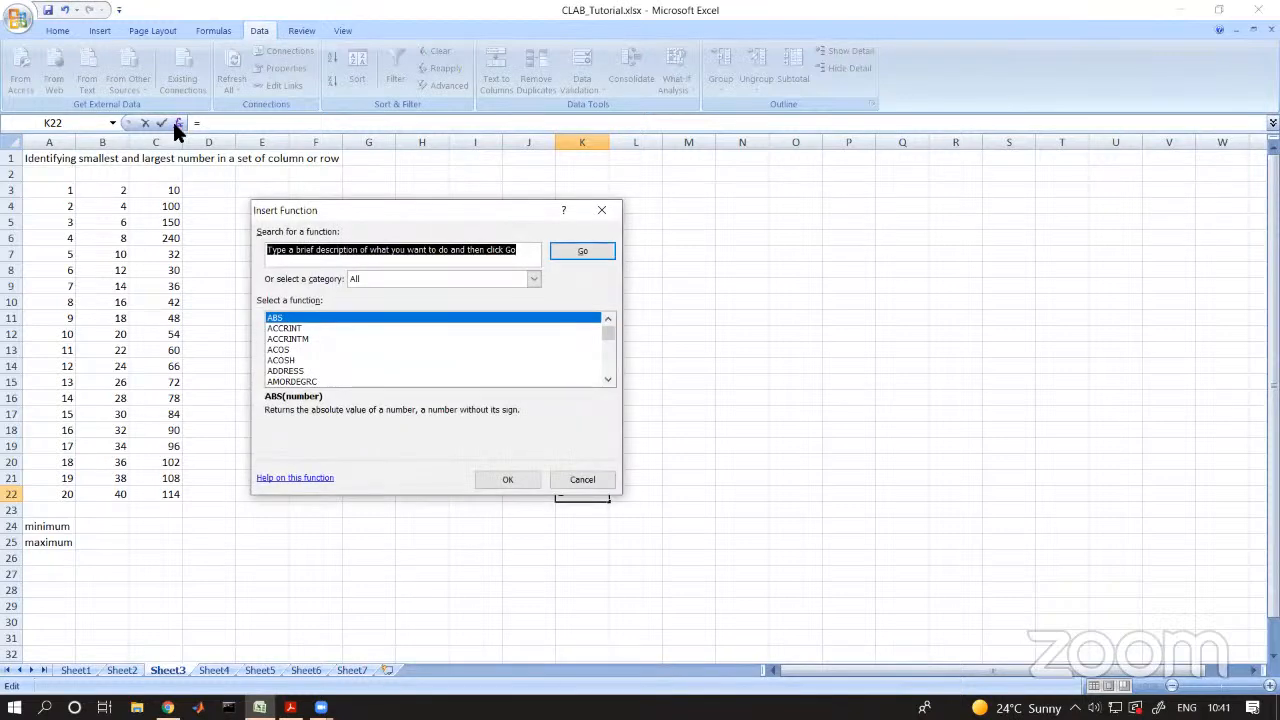
key(Escape)
click(309, 336)
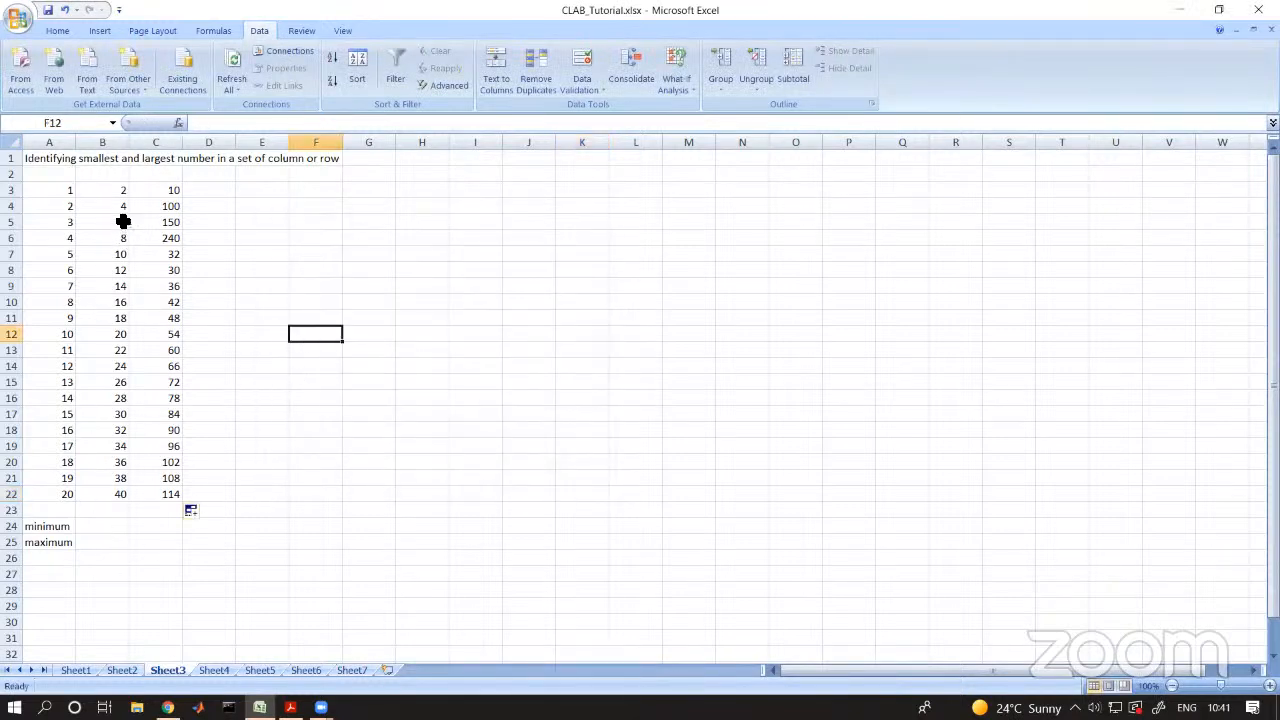
- Move the number block A3:C22 one column over so it starts at B3
click(95, 162)
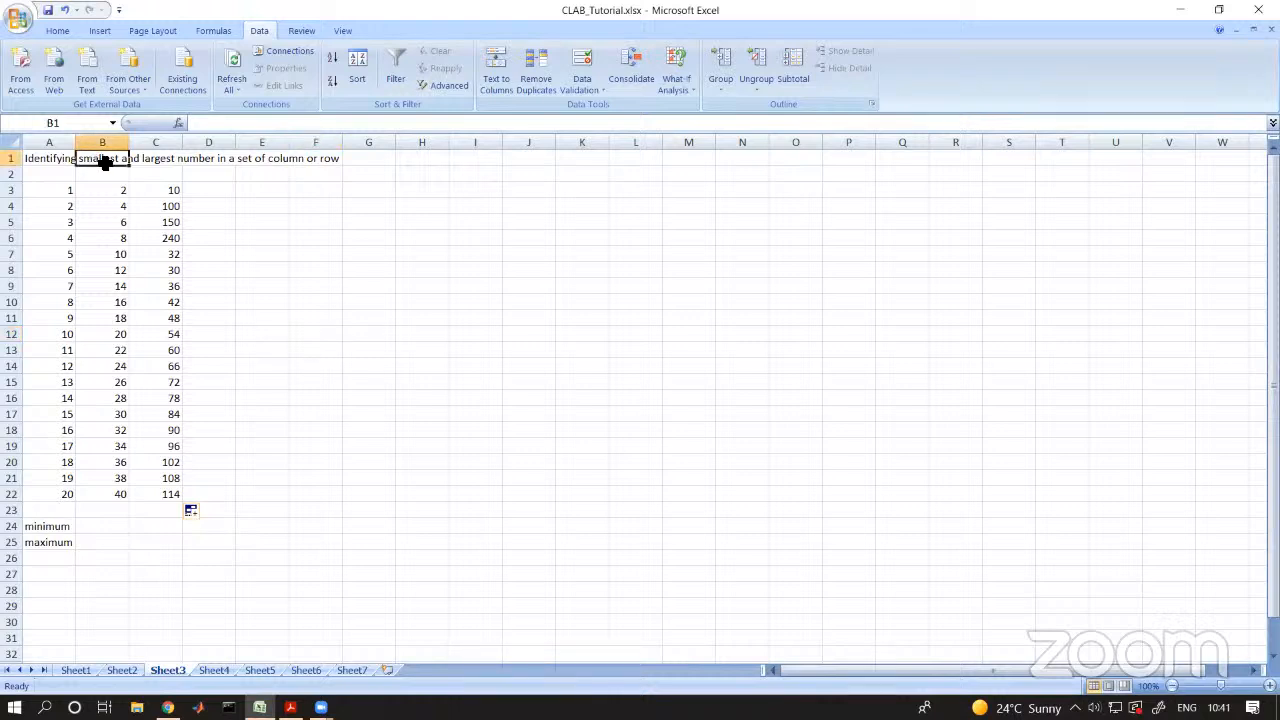
drag(114, 190, 91, 500)
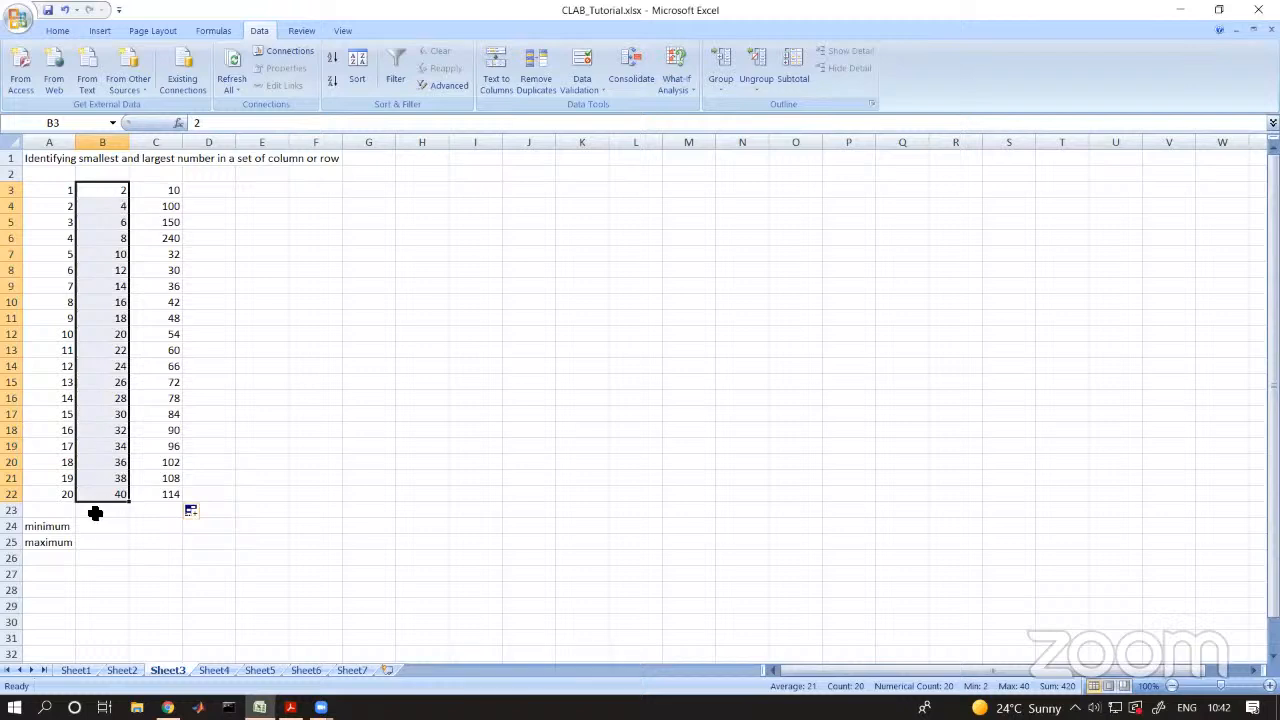
click(49, 529)
drag(65, 190, 143, 489)
key(ctrl+c)
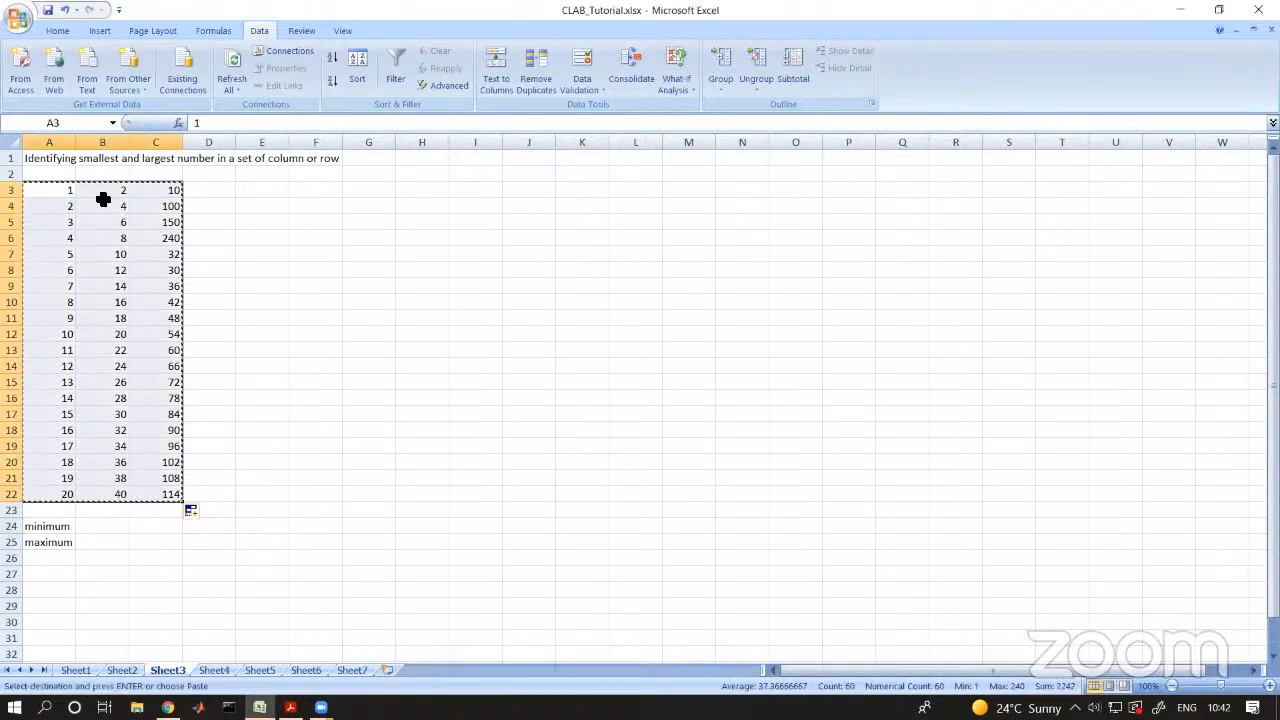
click(119, 190)
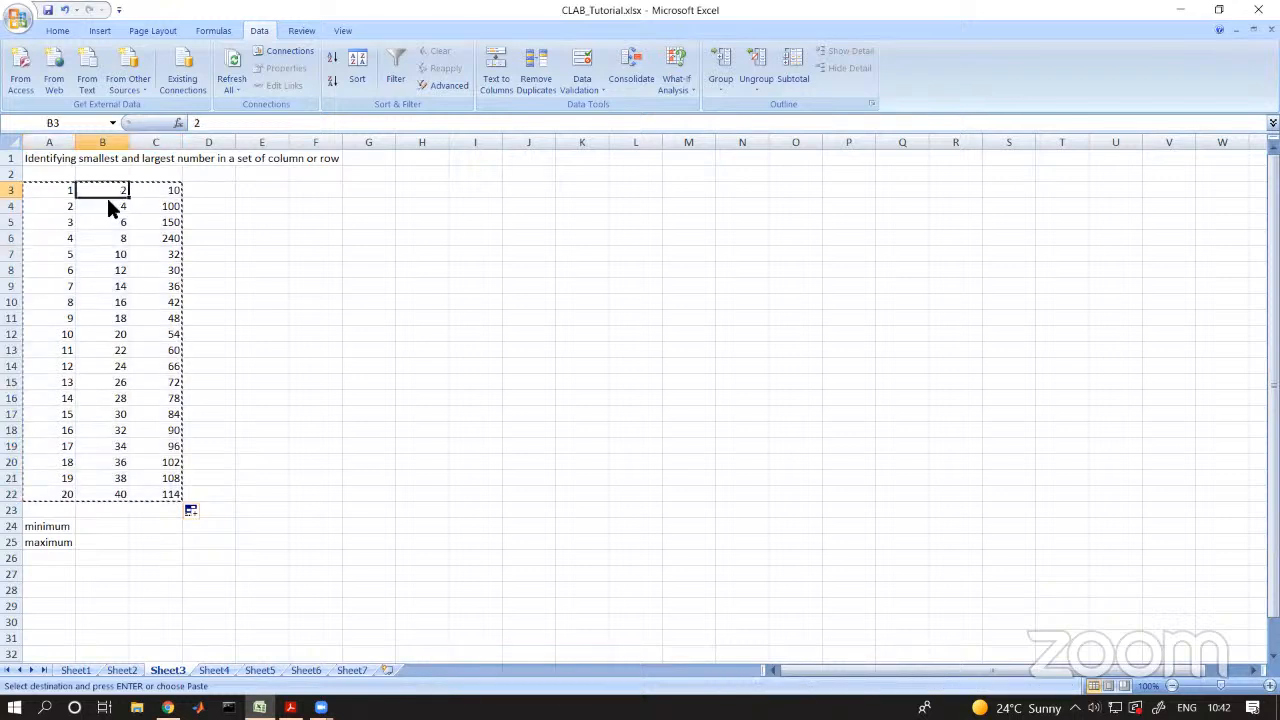
key(ctrl+v)
click(388, 462)
- Try to enter a MIN formula for B3:B22 in B24, beside the minimum label
click(113, 528)
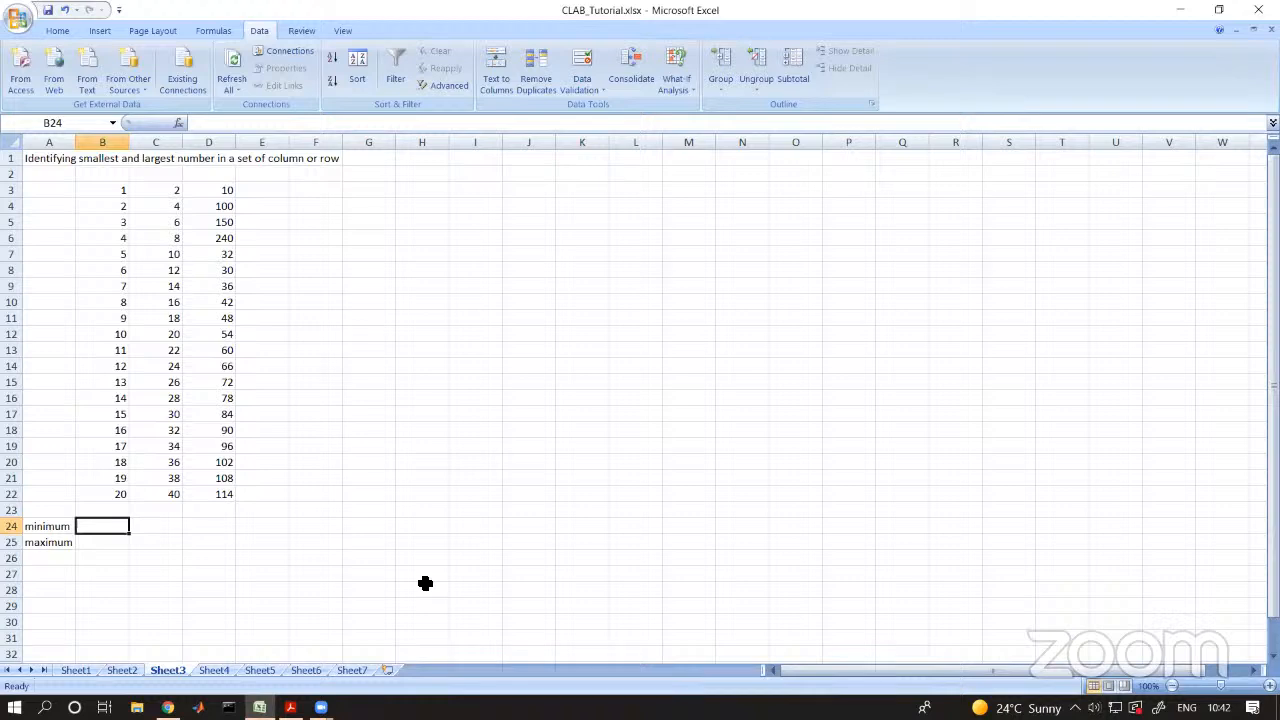
text(+)
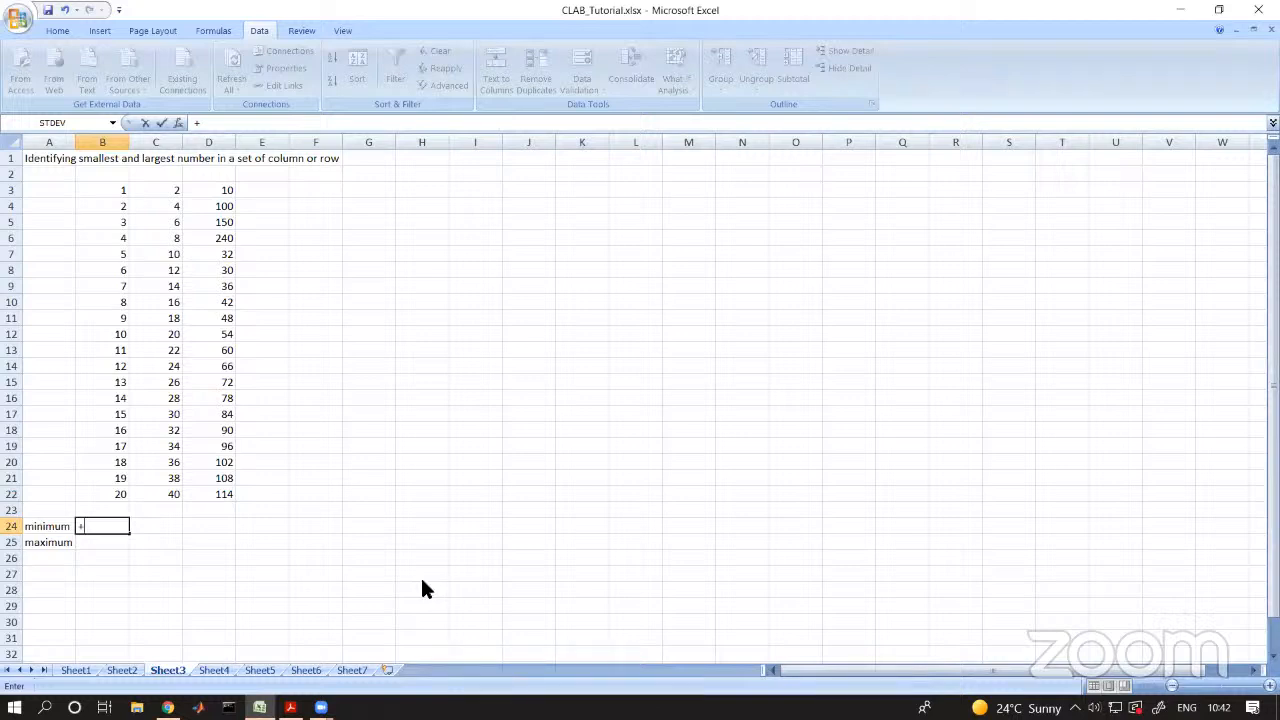
text(m)
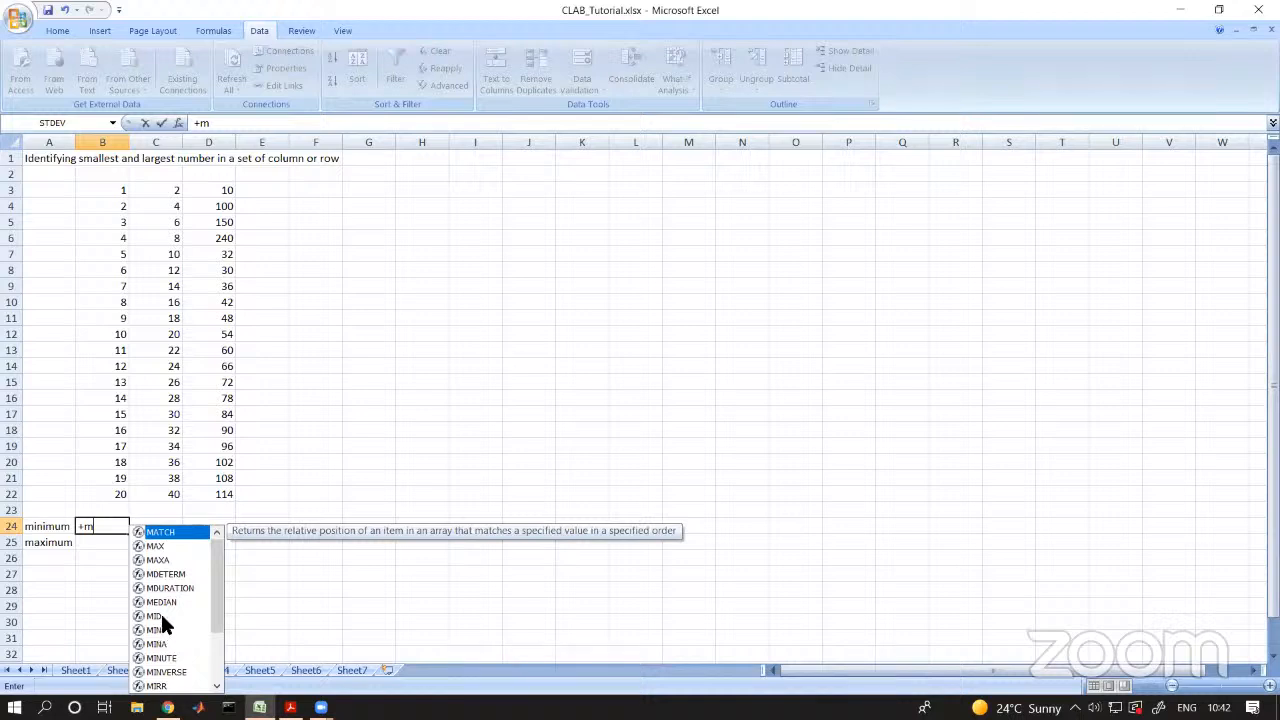
text(in)
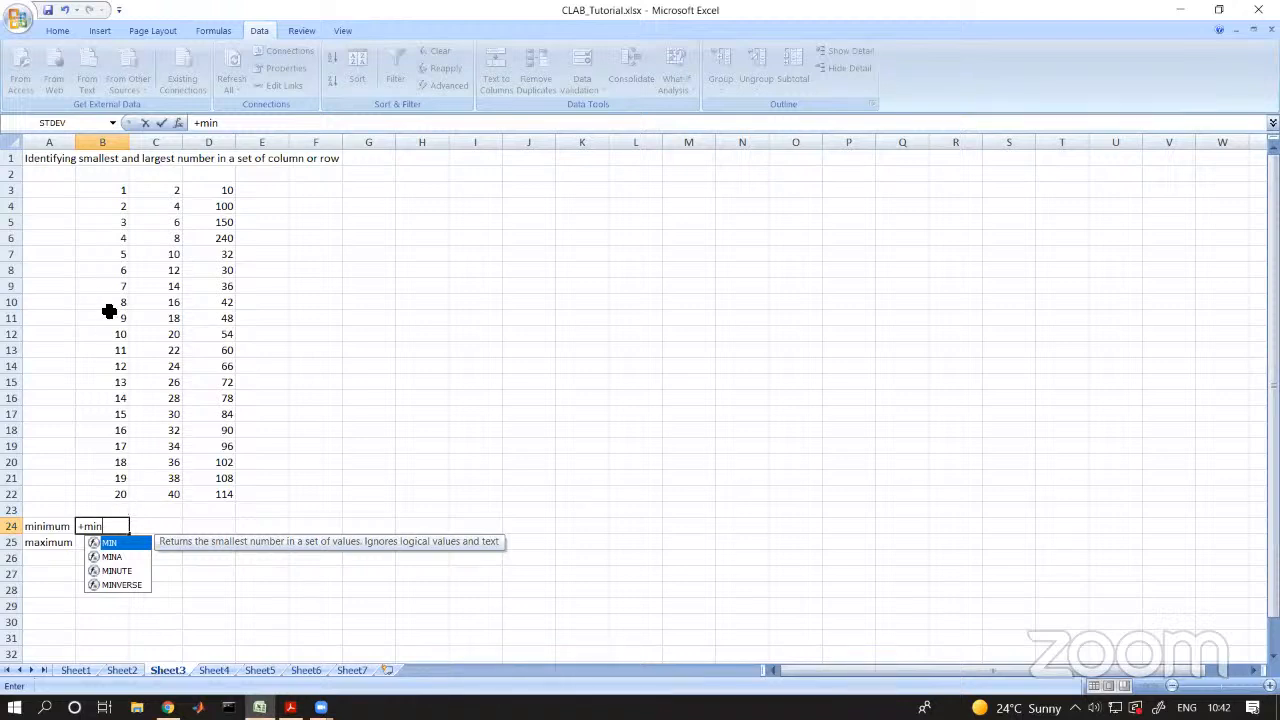
drag(111, 192, 107, 494)
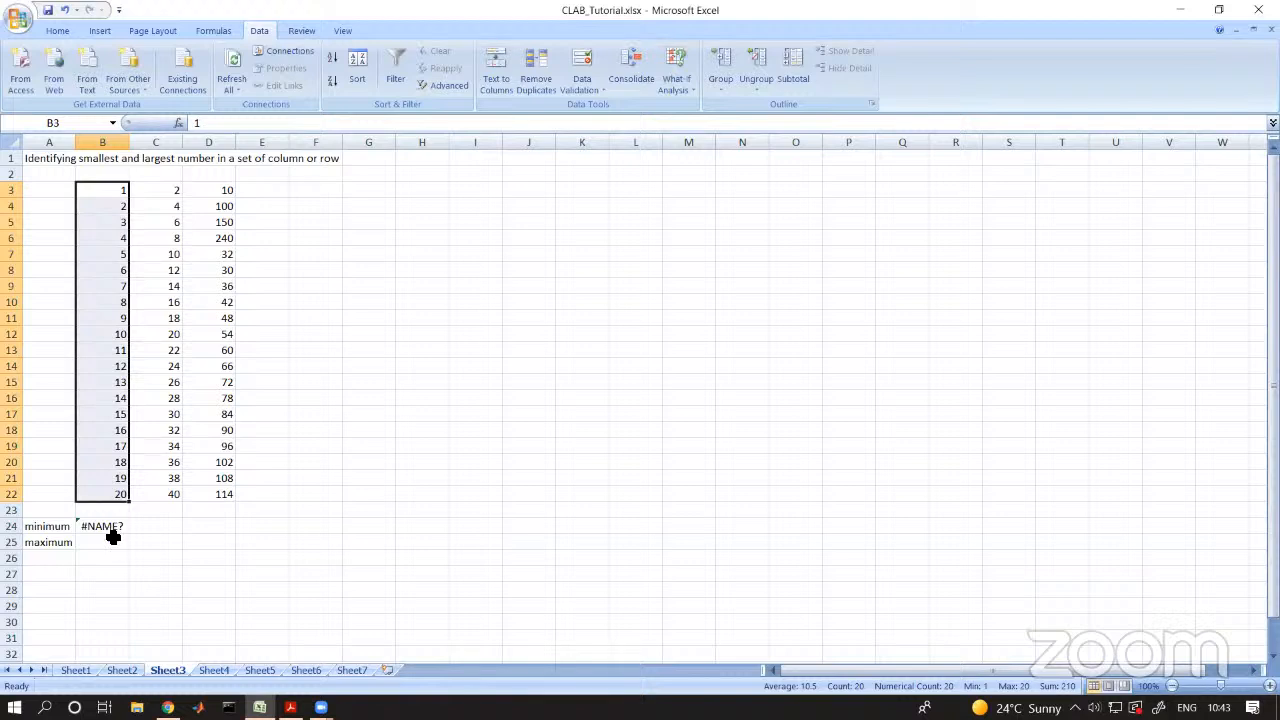
- Enter a MIN formula for B3:B22 in B24, beside the minimum label
click(124, 526)
text(+min)
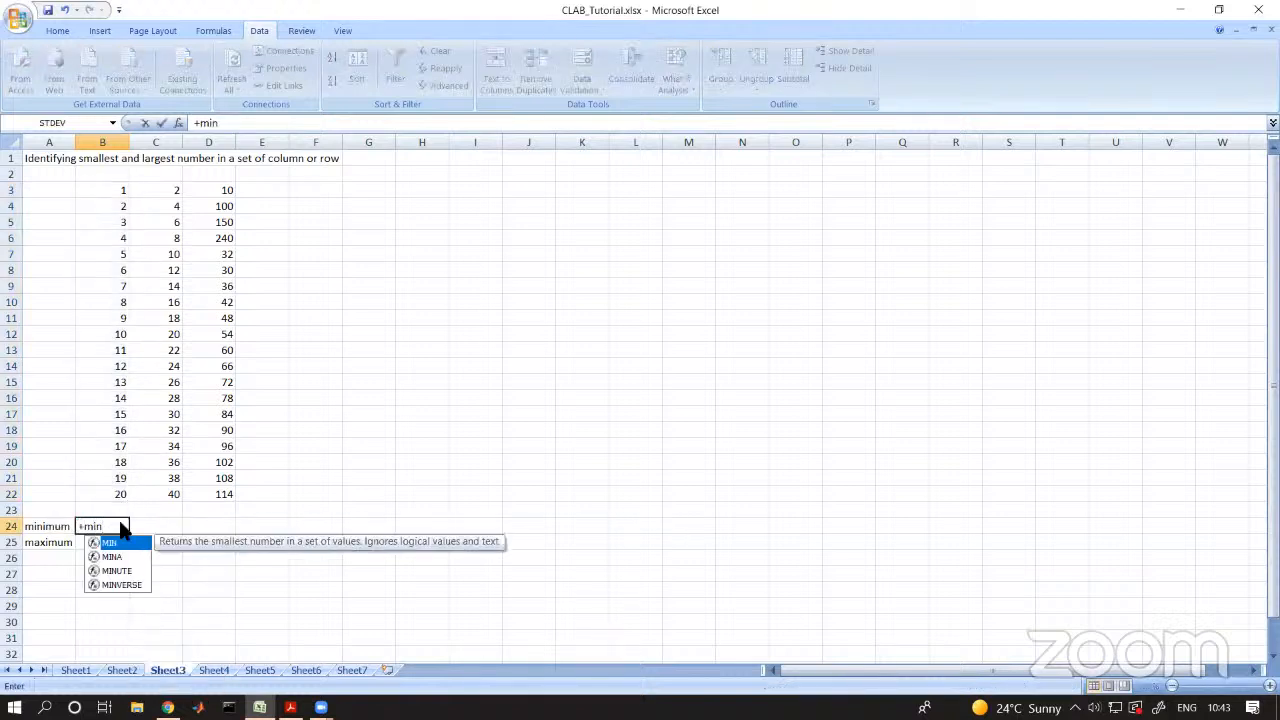
text(()
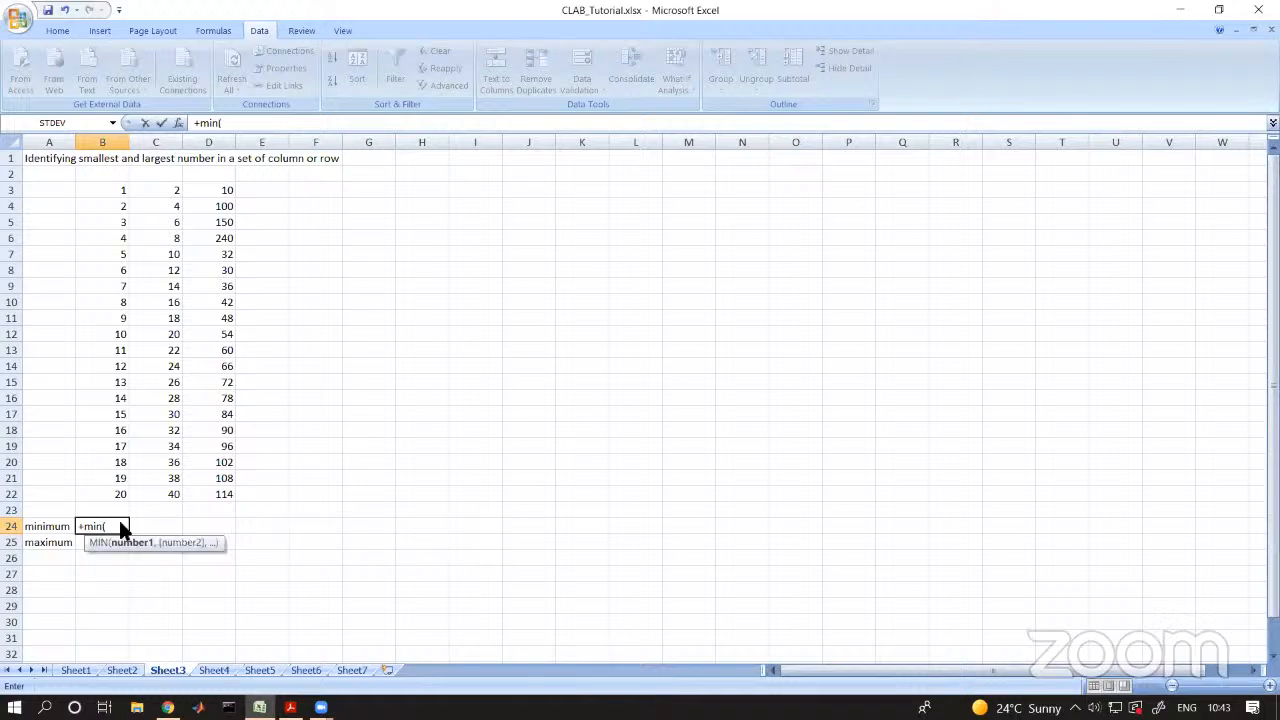
drag(120, 194, 106, 497)
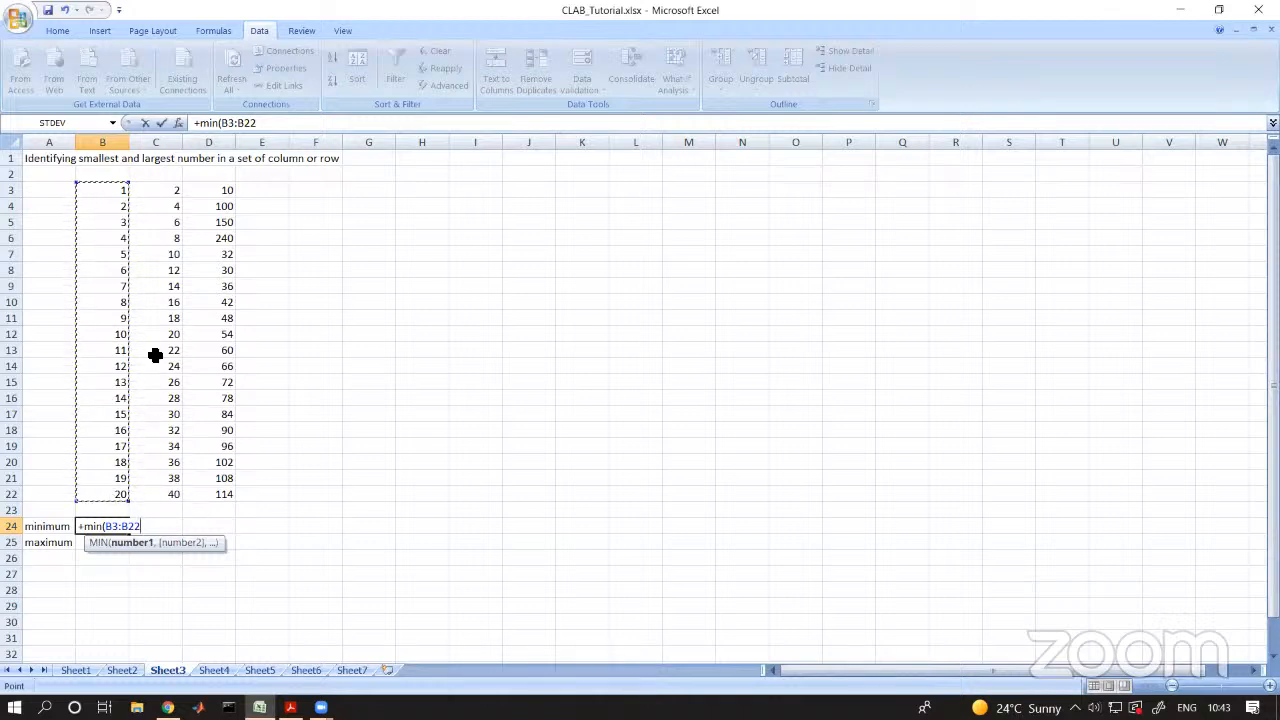
text())
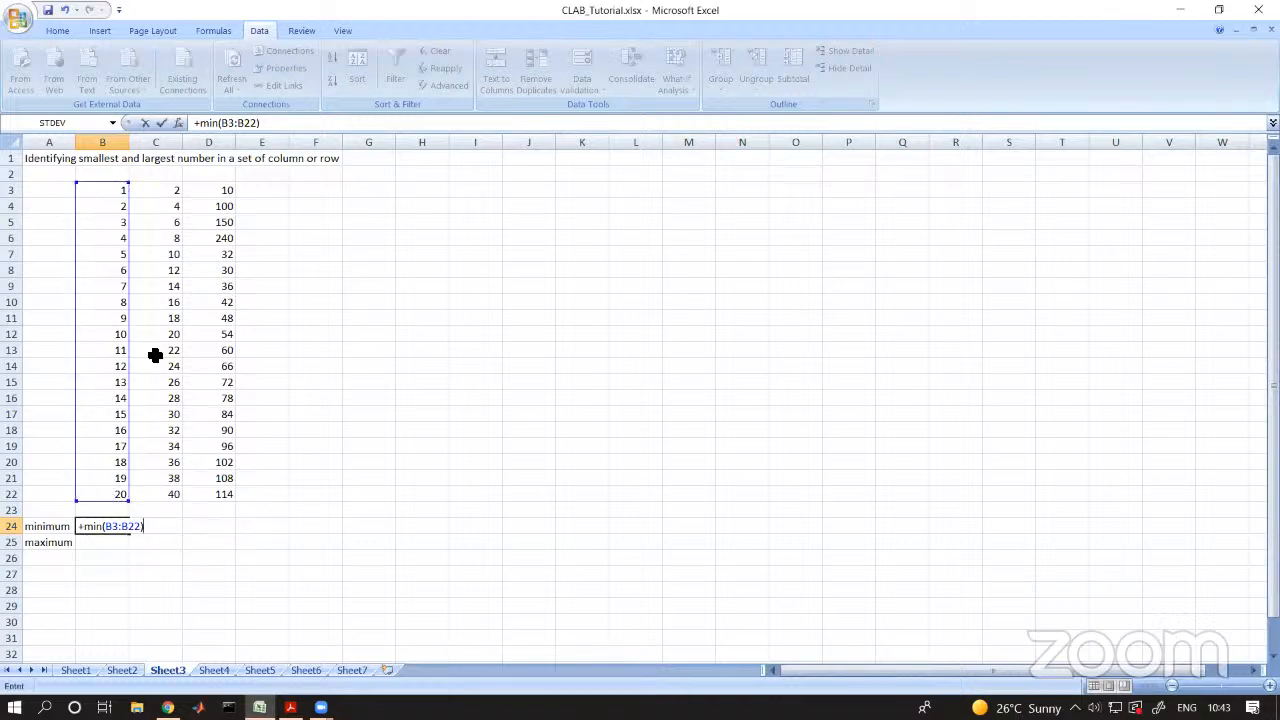
key(Return)
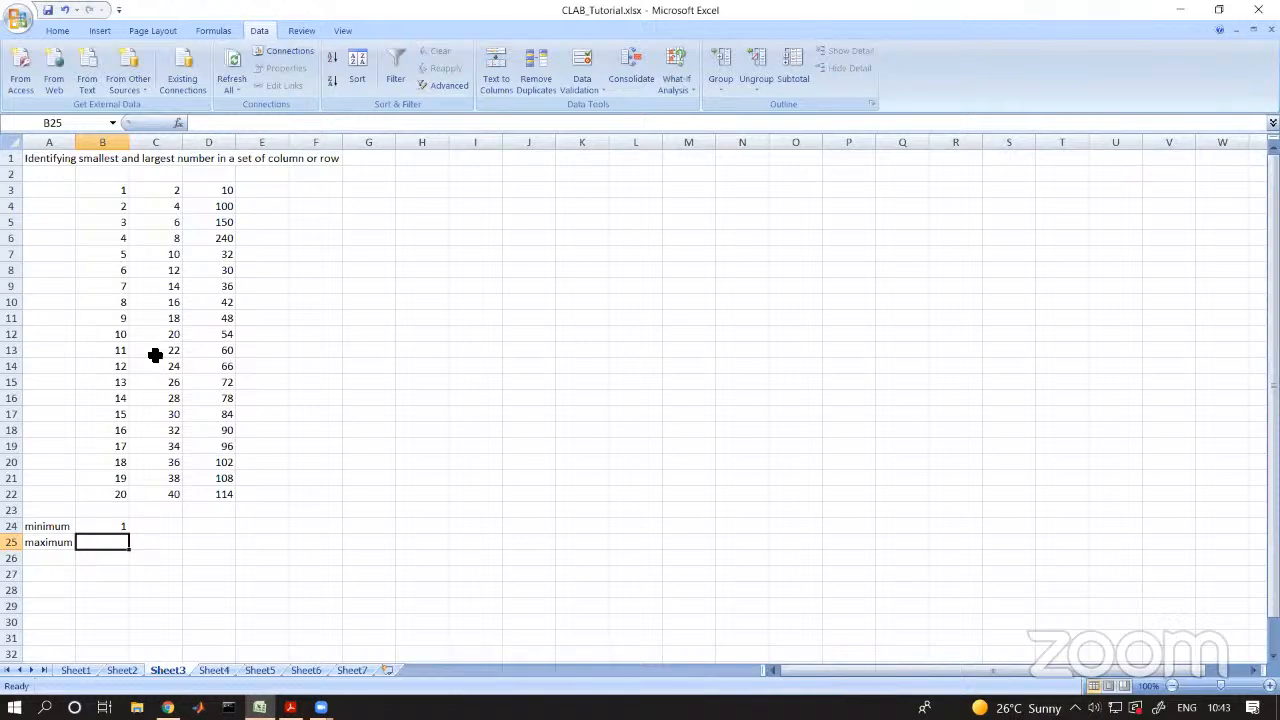
- Enter a MAX formula for B3:B22 in B25, beside the maximum label
text(+max)
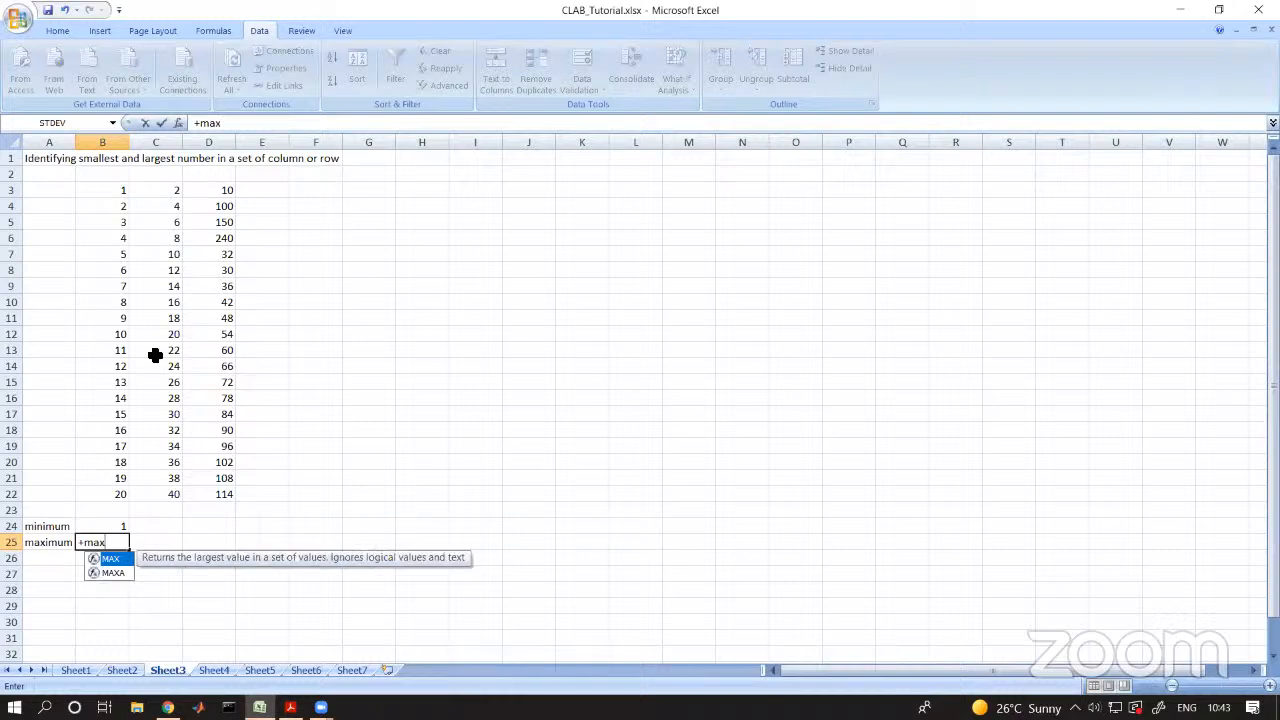
text(()
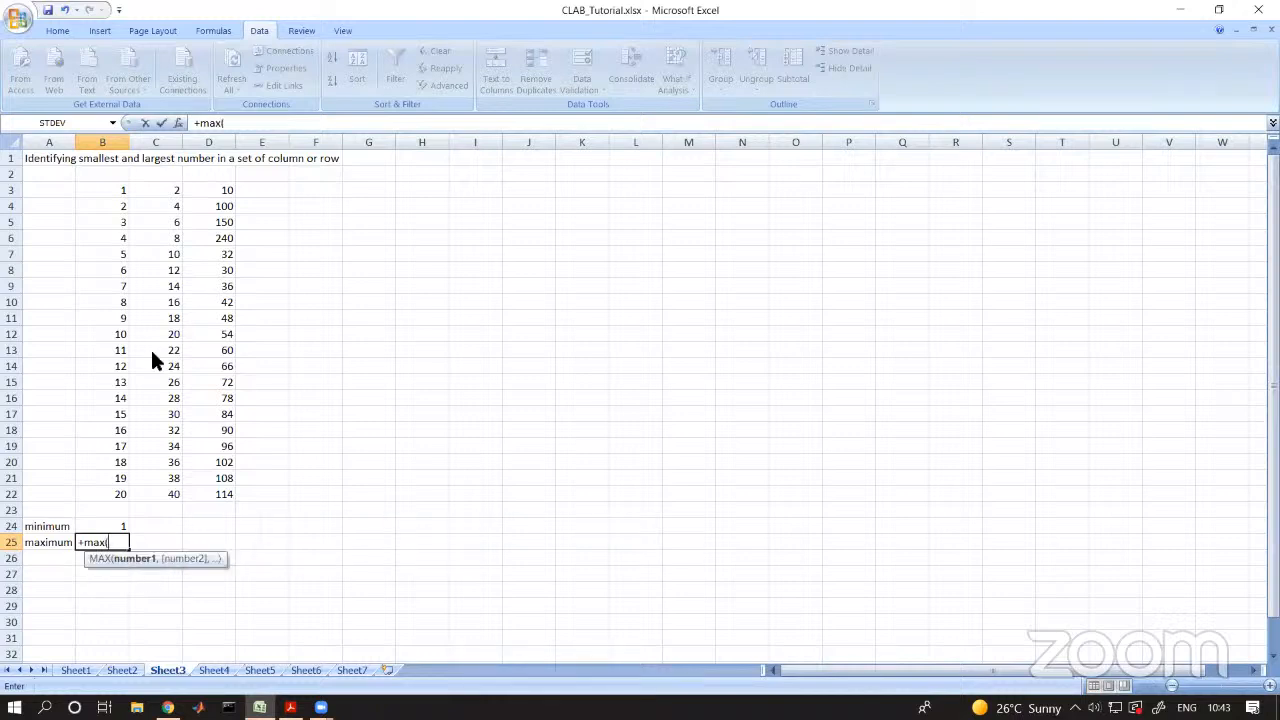
drag(111, 190, 105, 488)
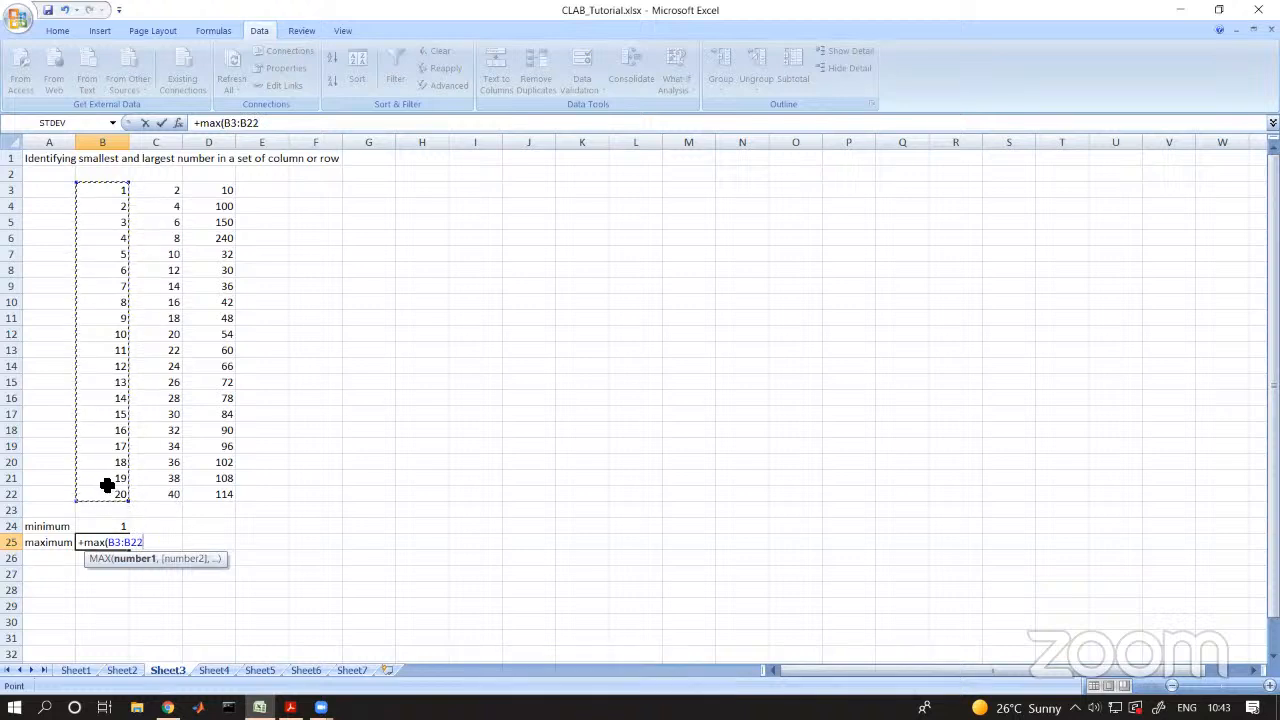
text())
key(Return)
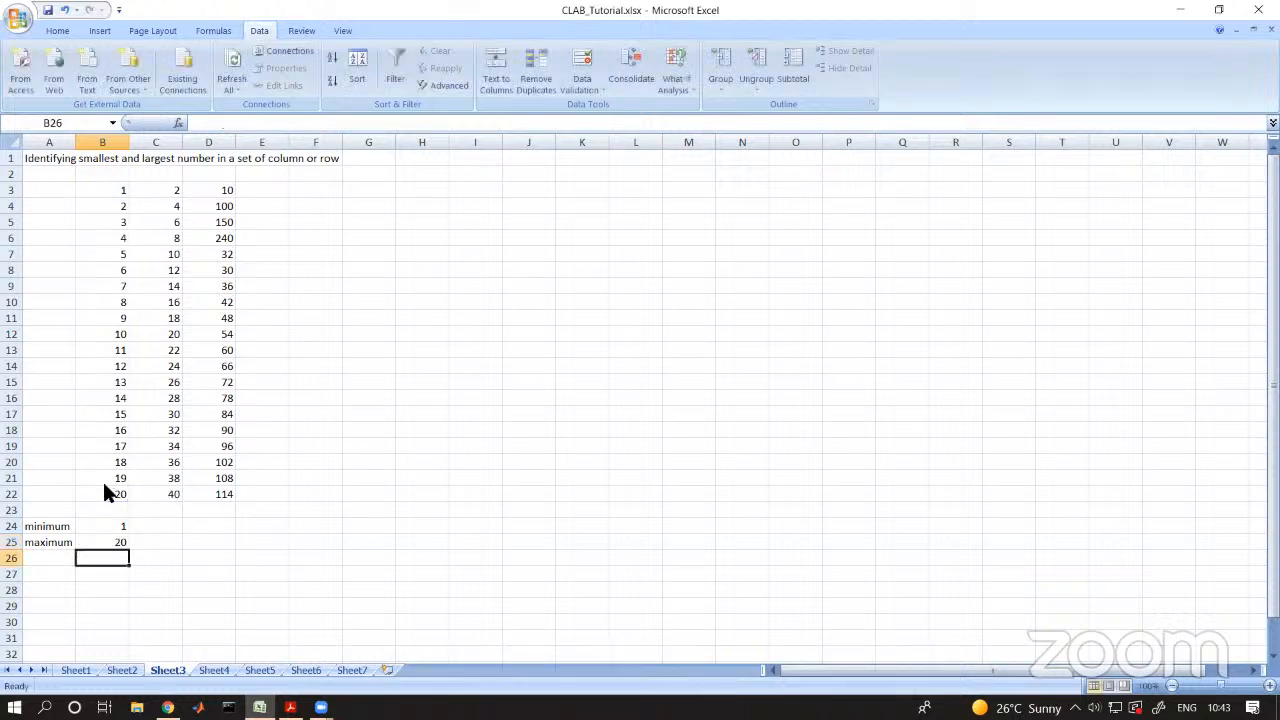
click(106, 522)
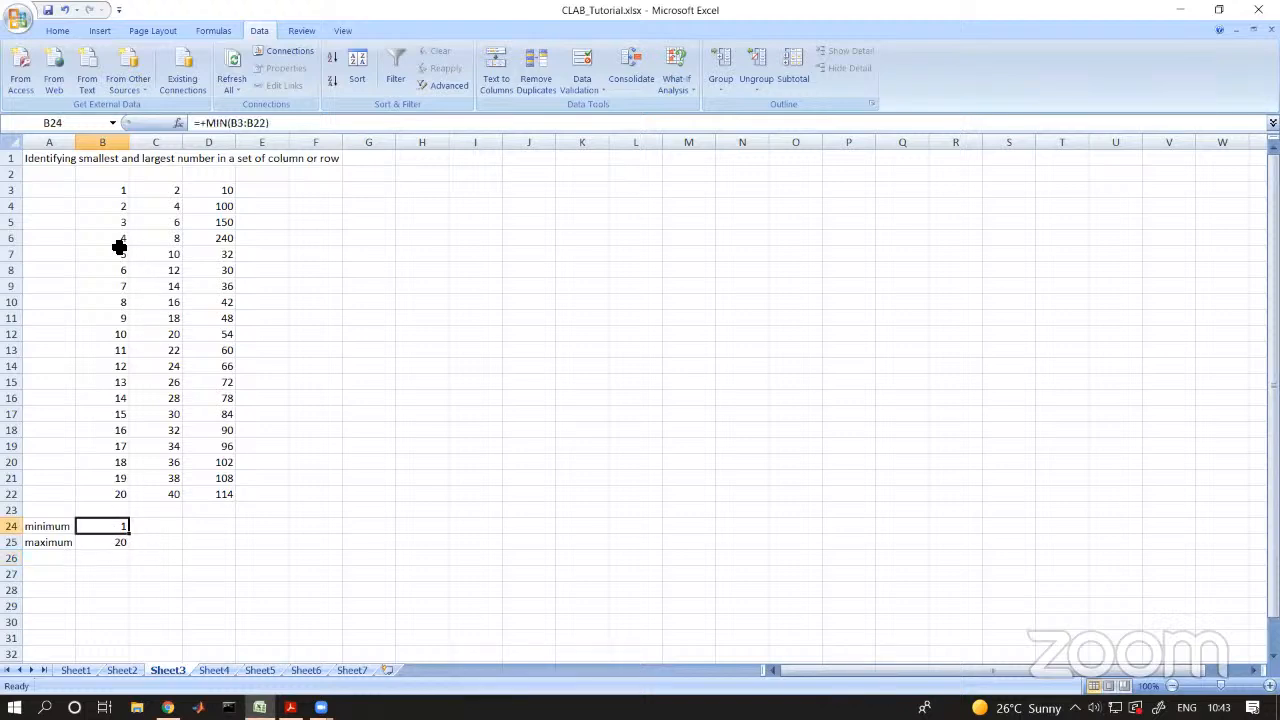
click(115, 558)
- Set the font color of the minimum and maximum rows, A24:D25, to red
drag(120, 525, 127, 549)
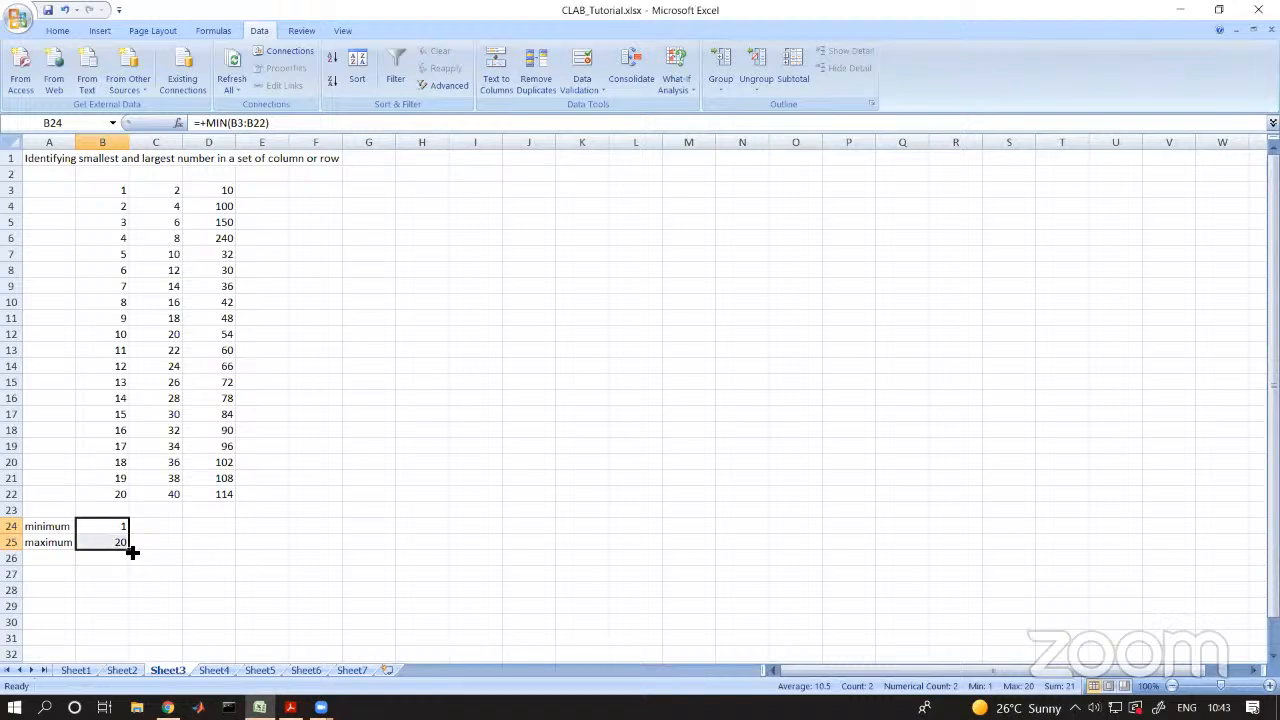
drag(34, 526, 40, 542)
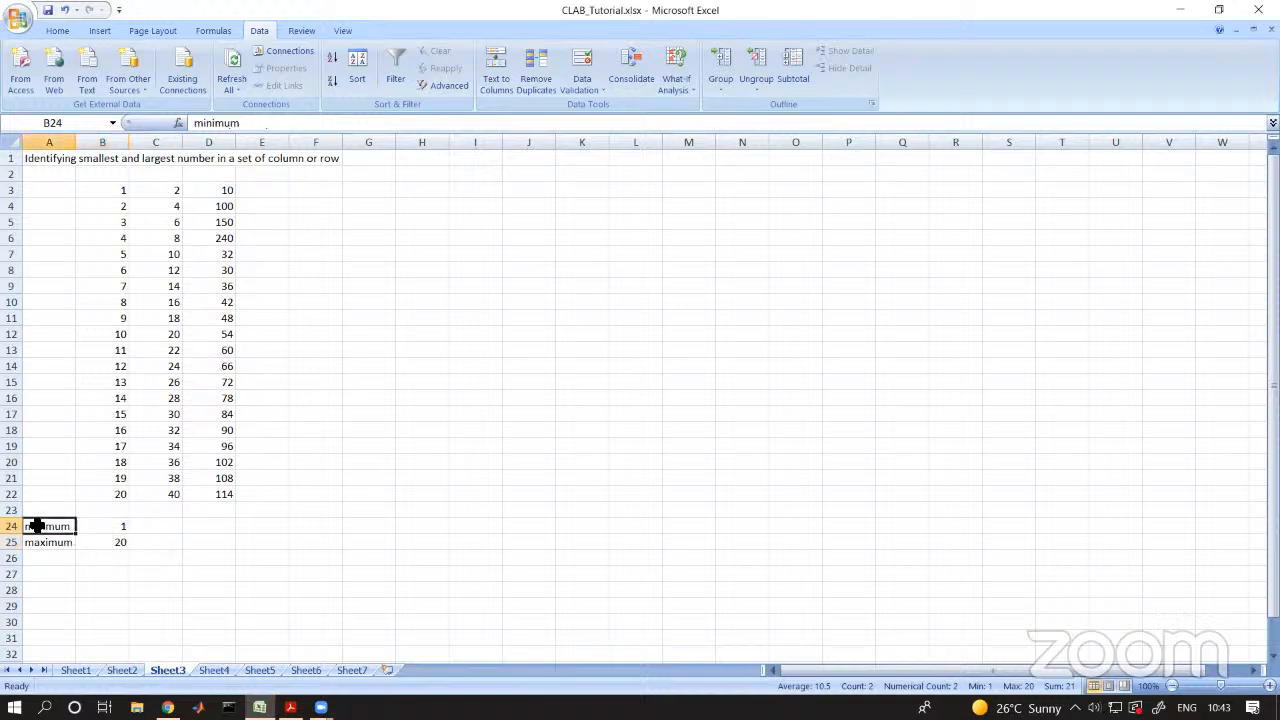
drag(120, 545, 220, 552)
click(153, 573)
drag(56, 528, 206, 541)
click(58, 31)
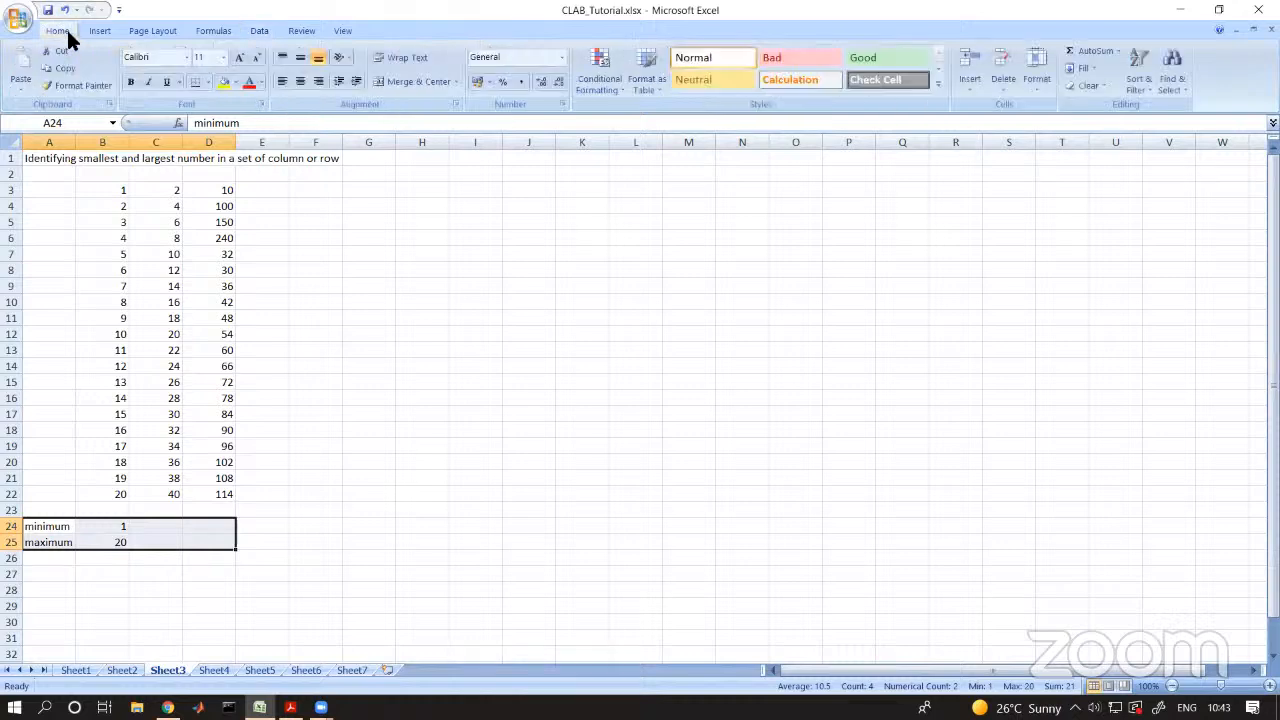
click(258, 80)
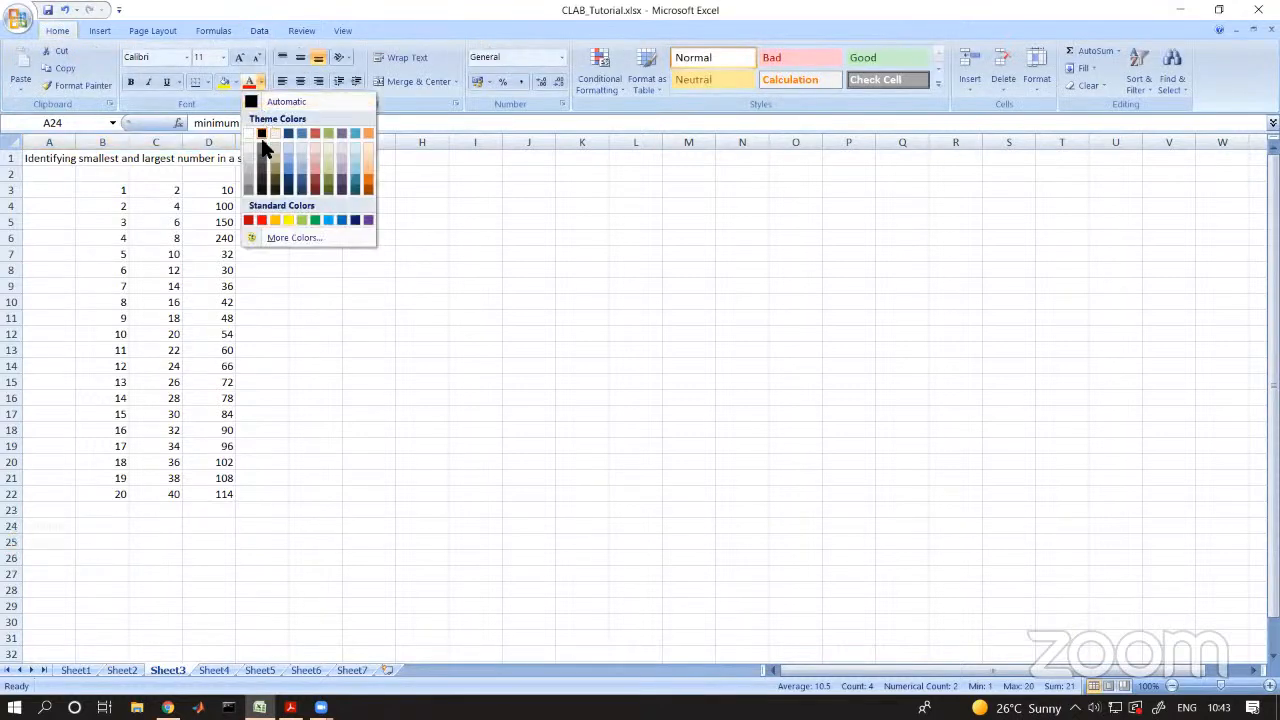
click(261, 220)
click(309, 622)
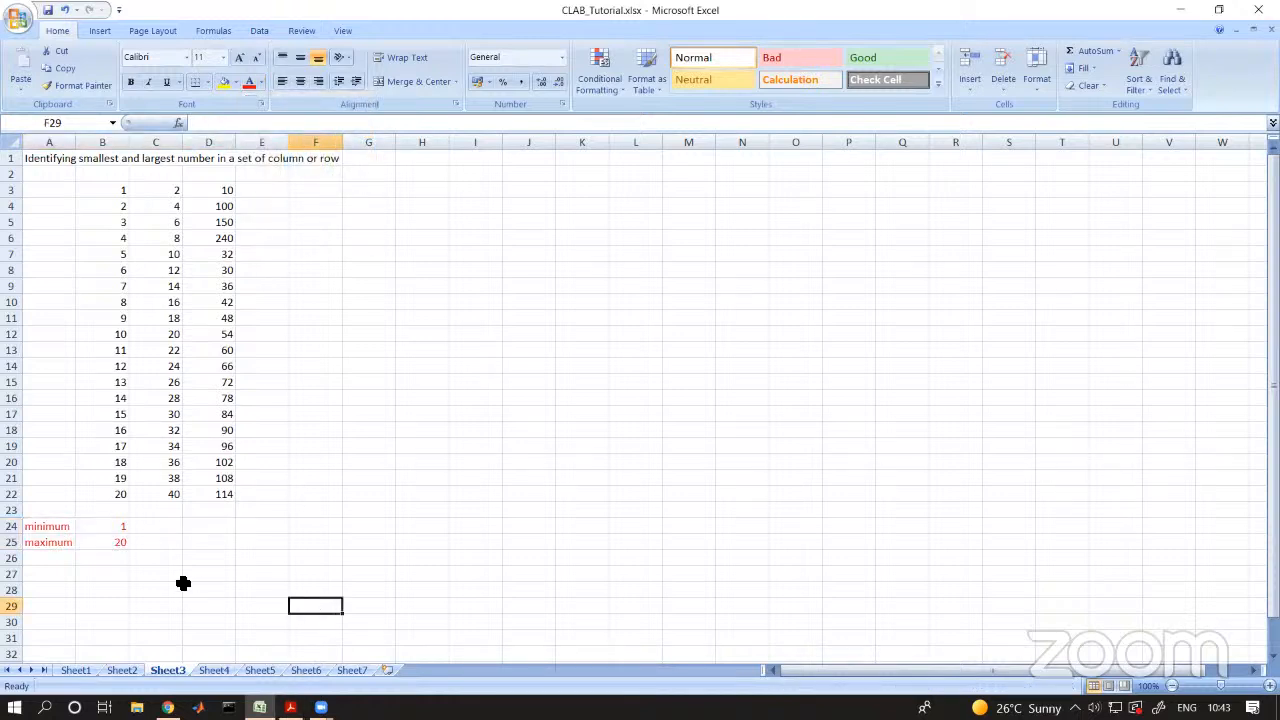
- Fill the minimum and maximum formulas in B24:B25 across to column D
drag(121, 524, 117, 544)
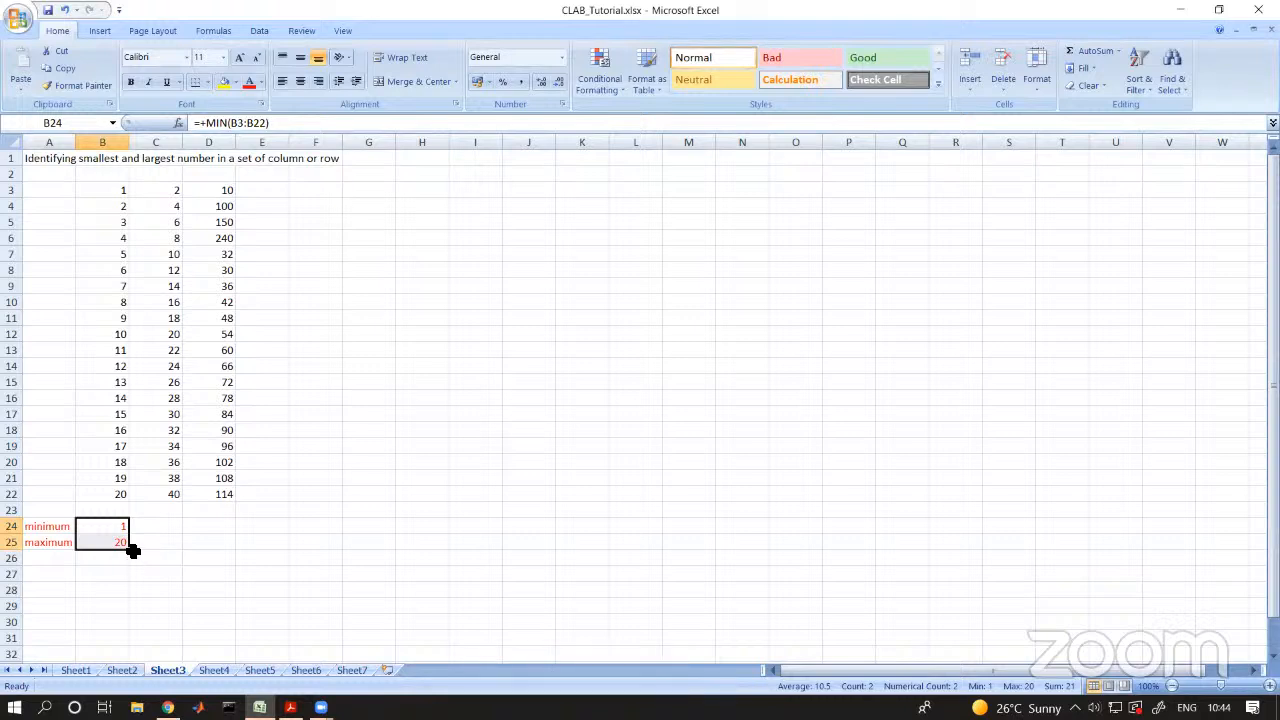
drag(132, 549, 221, 562)
click(203, 589)
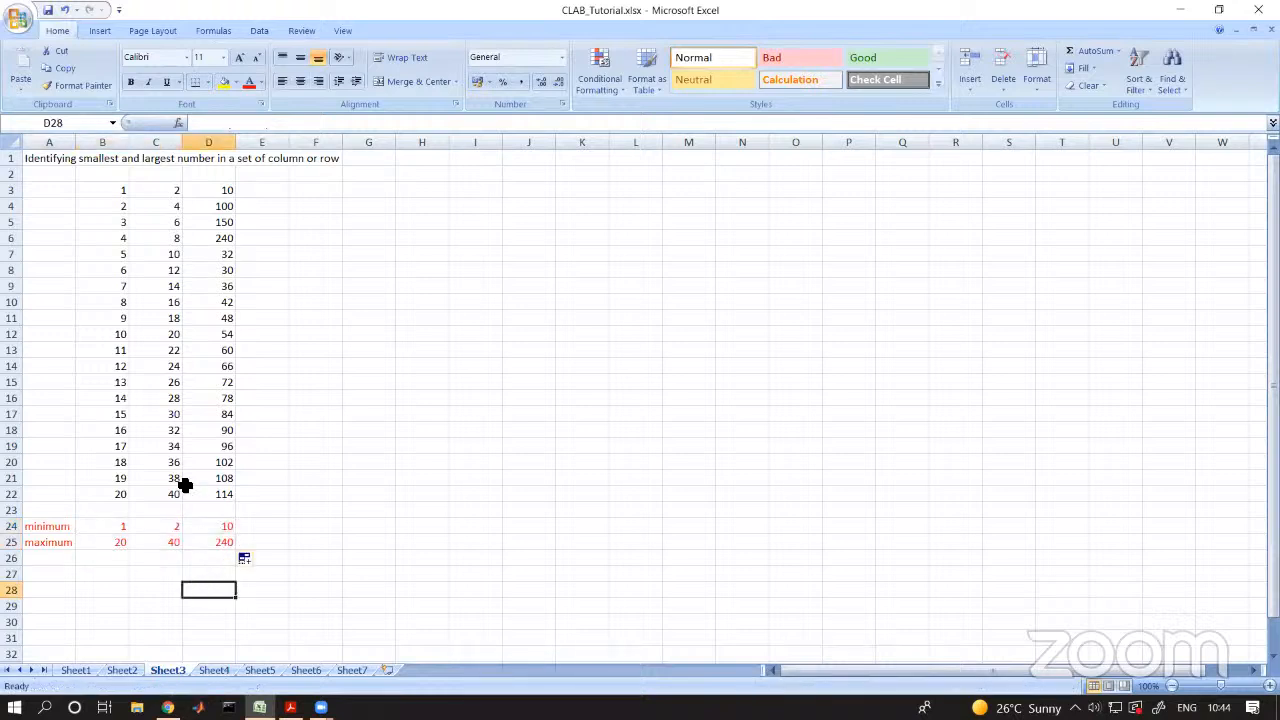
- Compare the numbers in columns C and D with their minimum and maximum formulas in rows 24 and 25
click(166, 148)
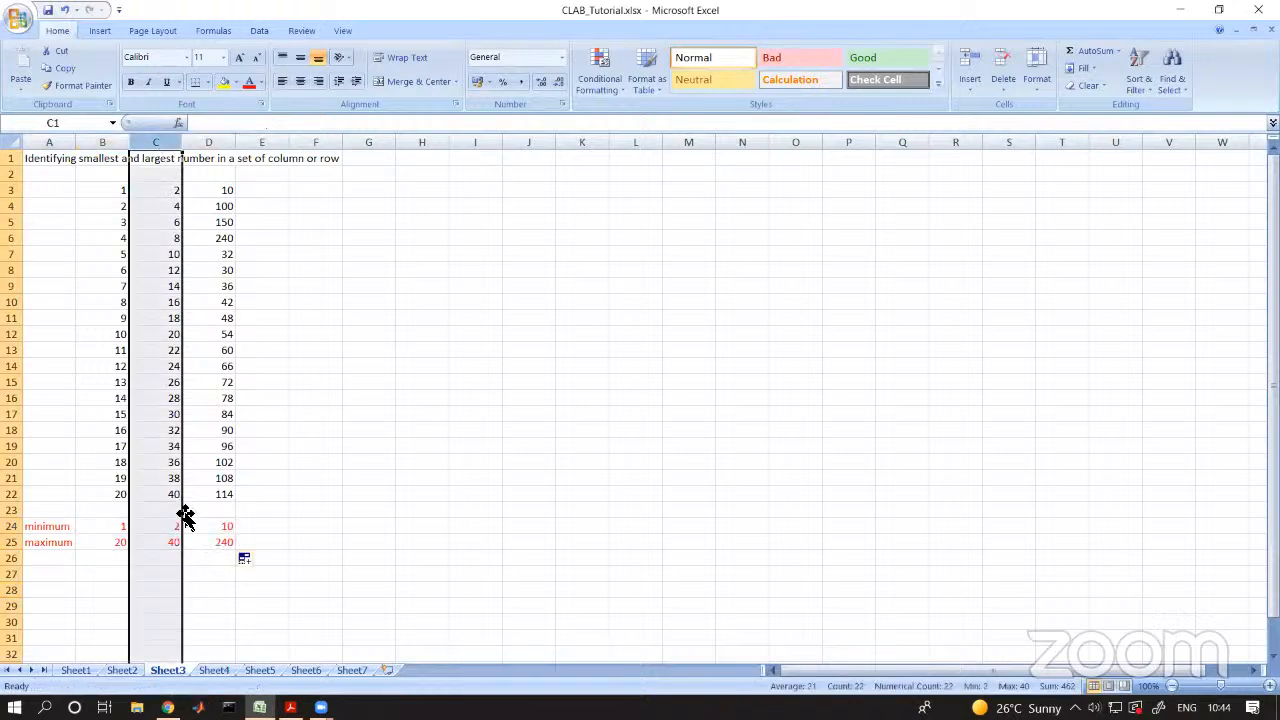
click(172, 189)
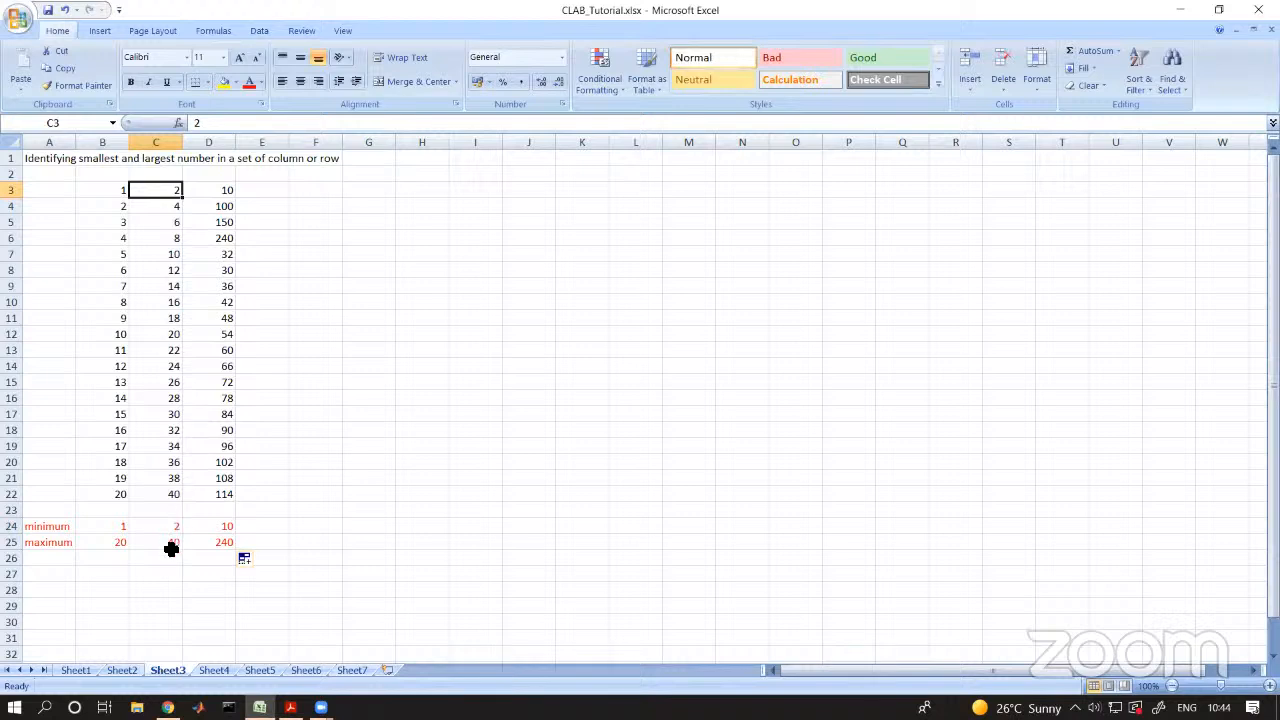
click(173, 546)
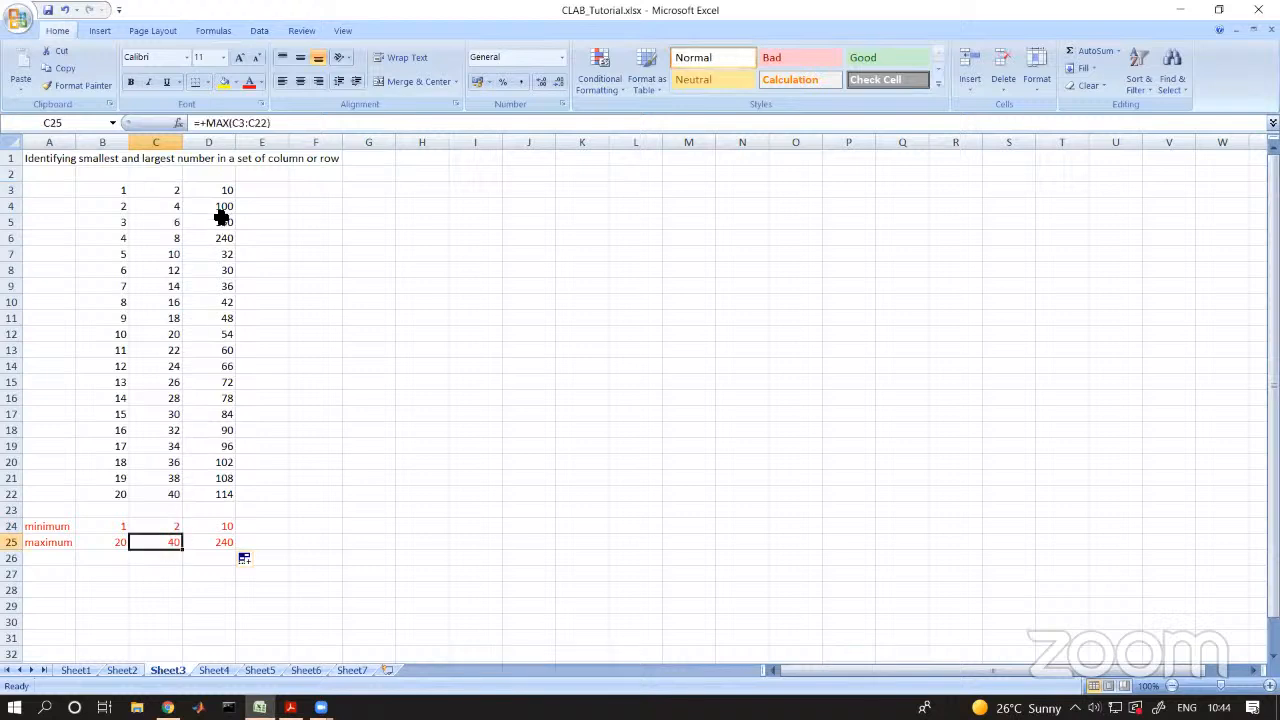
drag(222, 190, 234, 492)
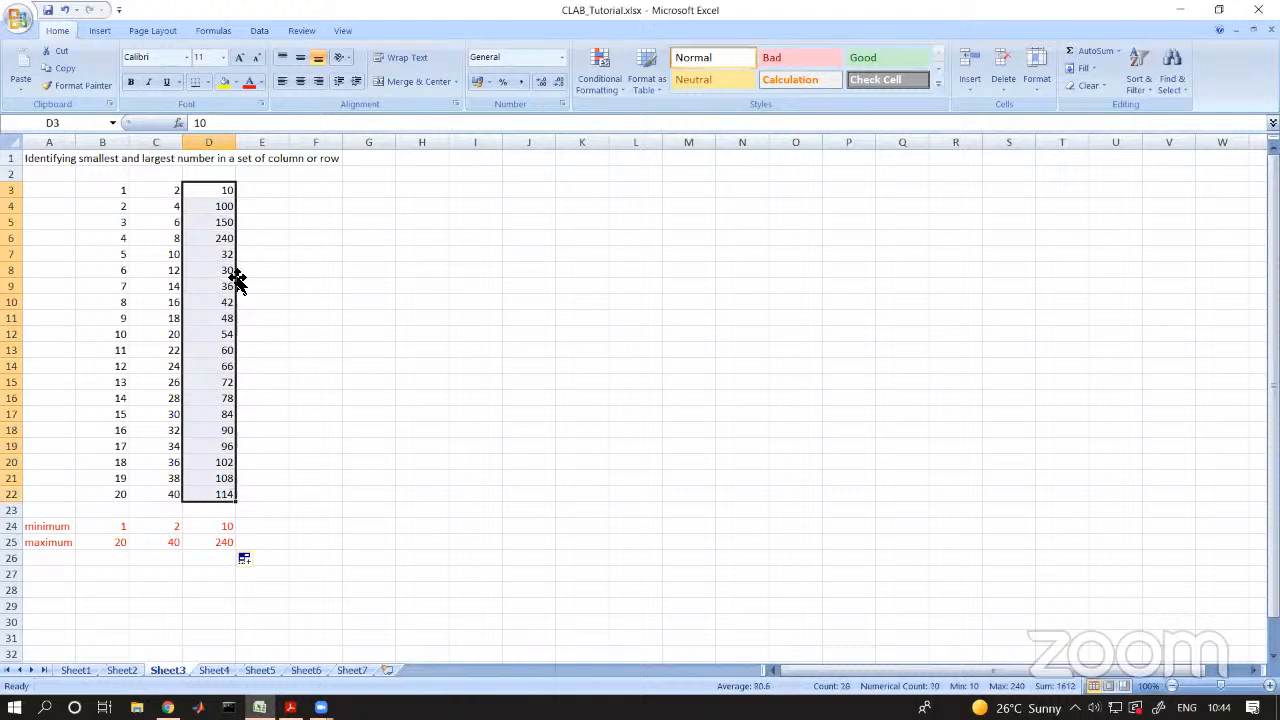
click(220, 526)
click(226, 542)
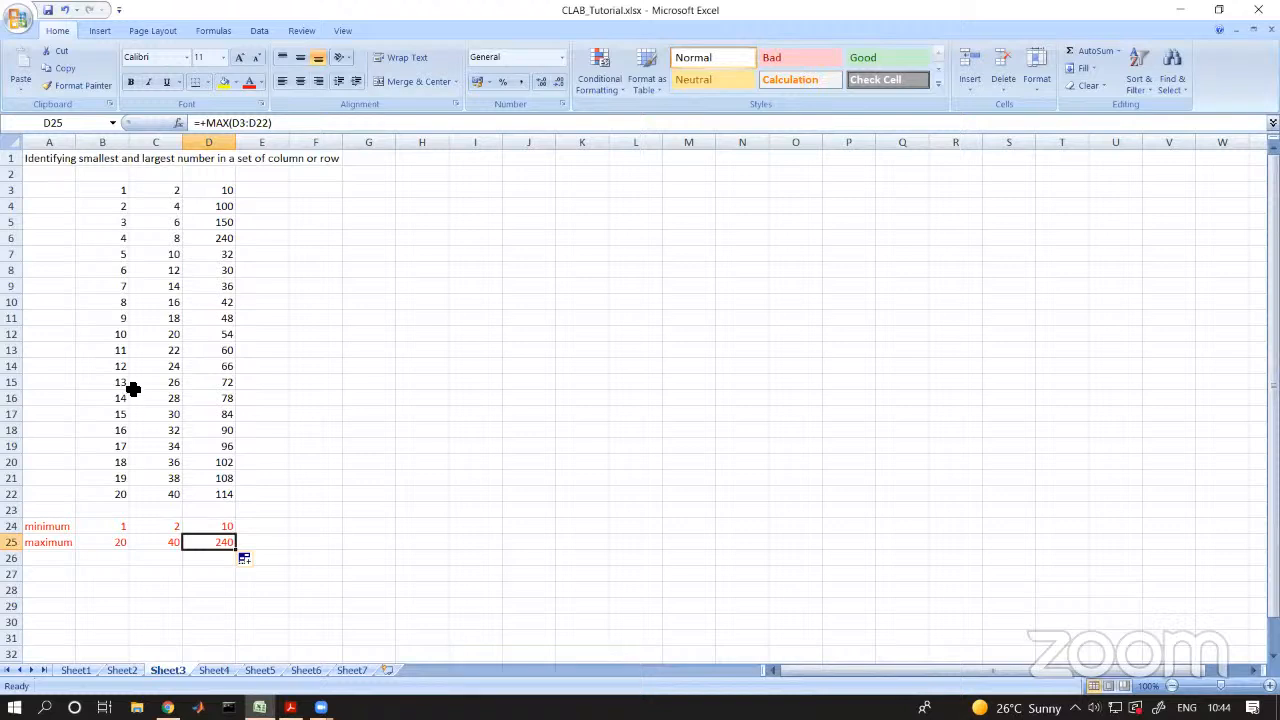
click(357, 402)
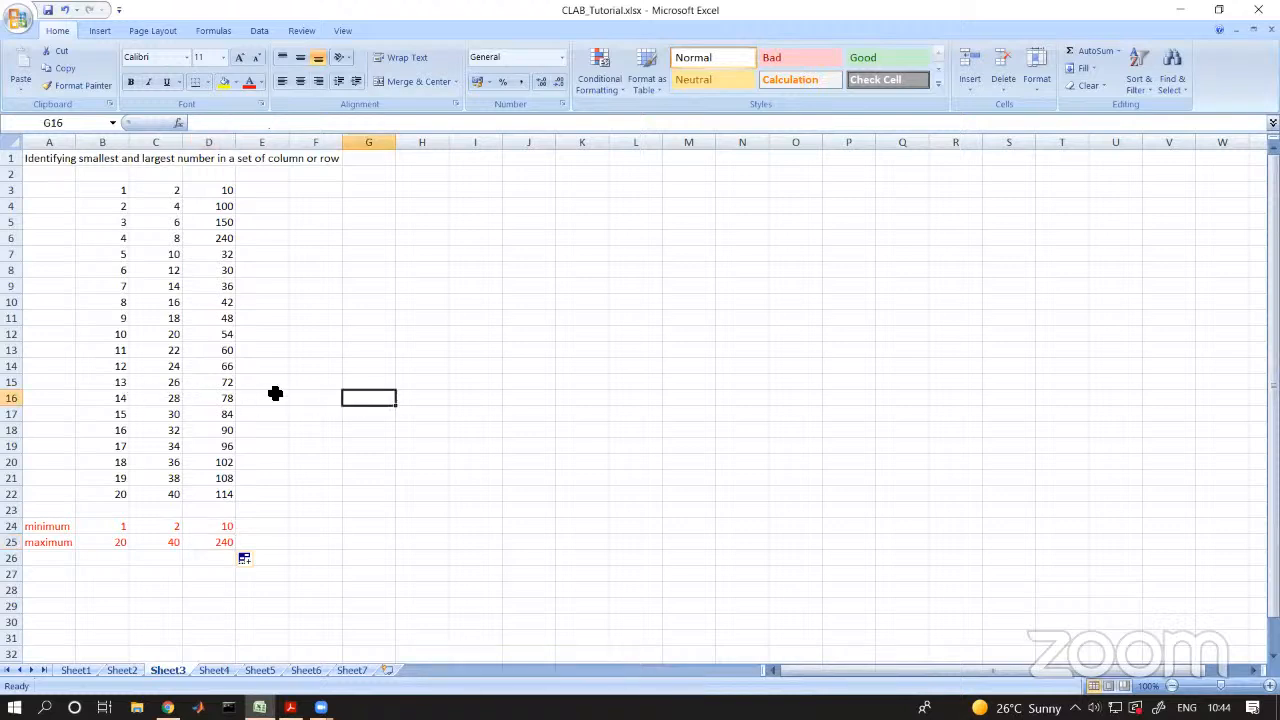
- Copy the number block B3:D22 and paste the copy starting at G3
drag(114, 194, 200, 494)
key(ctrl+c)
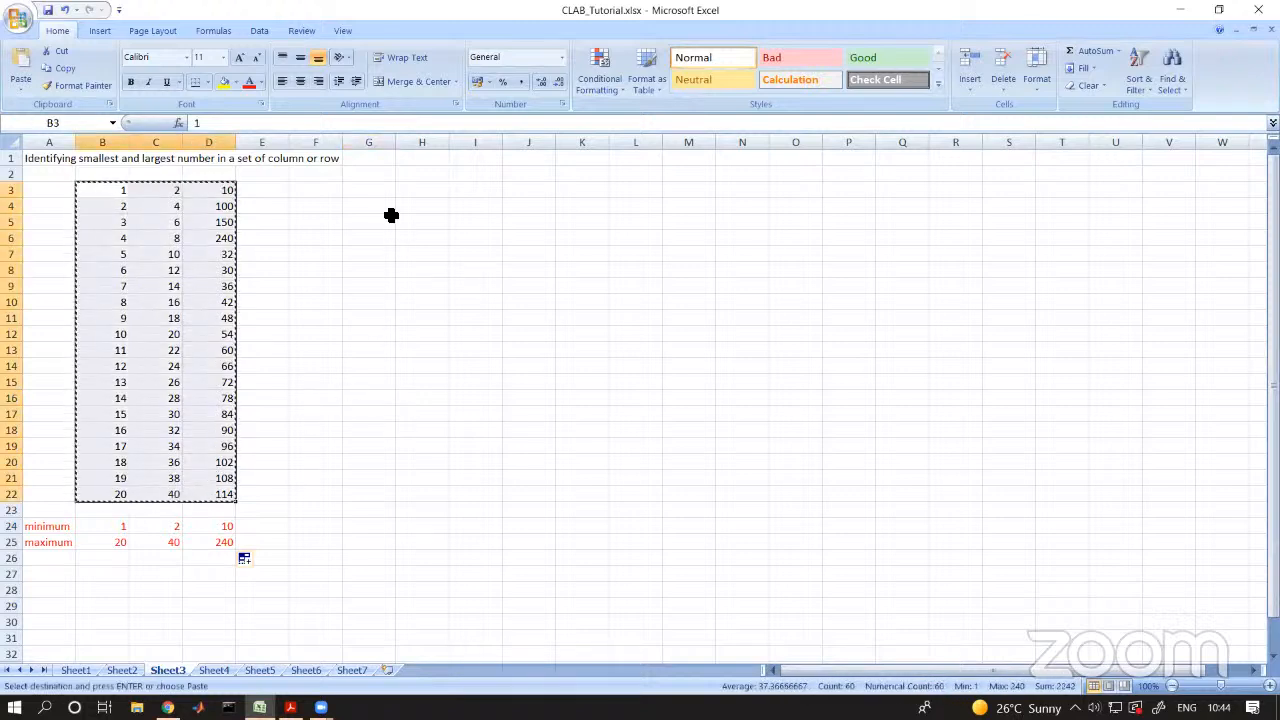
click(377, 191)
key(ctrl+v)
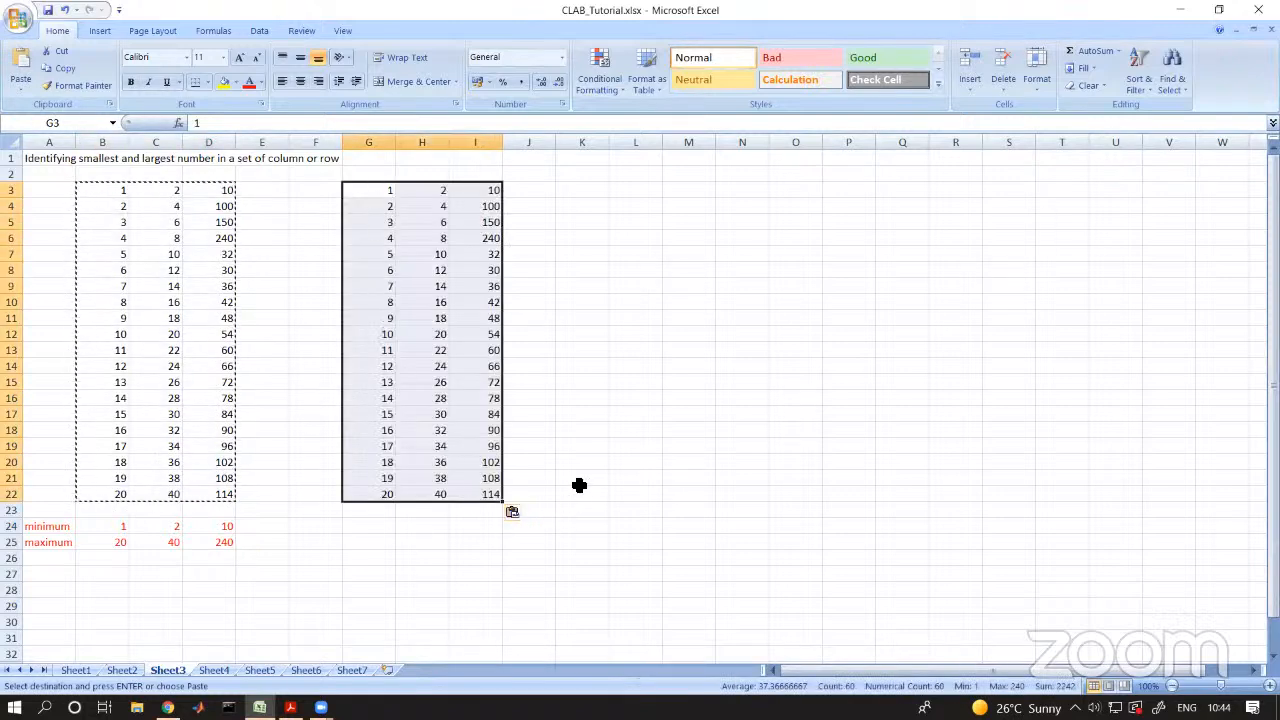
click(600, 444)
key(Escape)
- Clear B7:D22 and check the remaining numbers against the minimum and maximum rows
drag(117, 252, 201, 492)
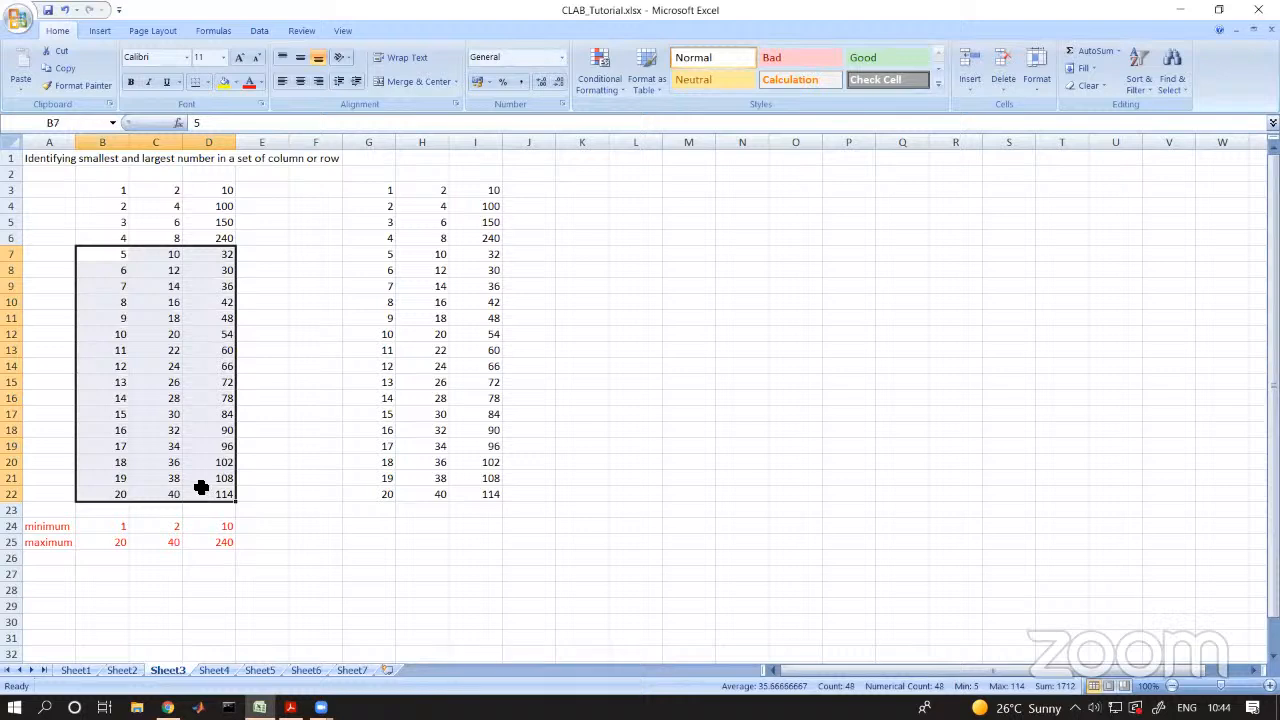
key(Delete)
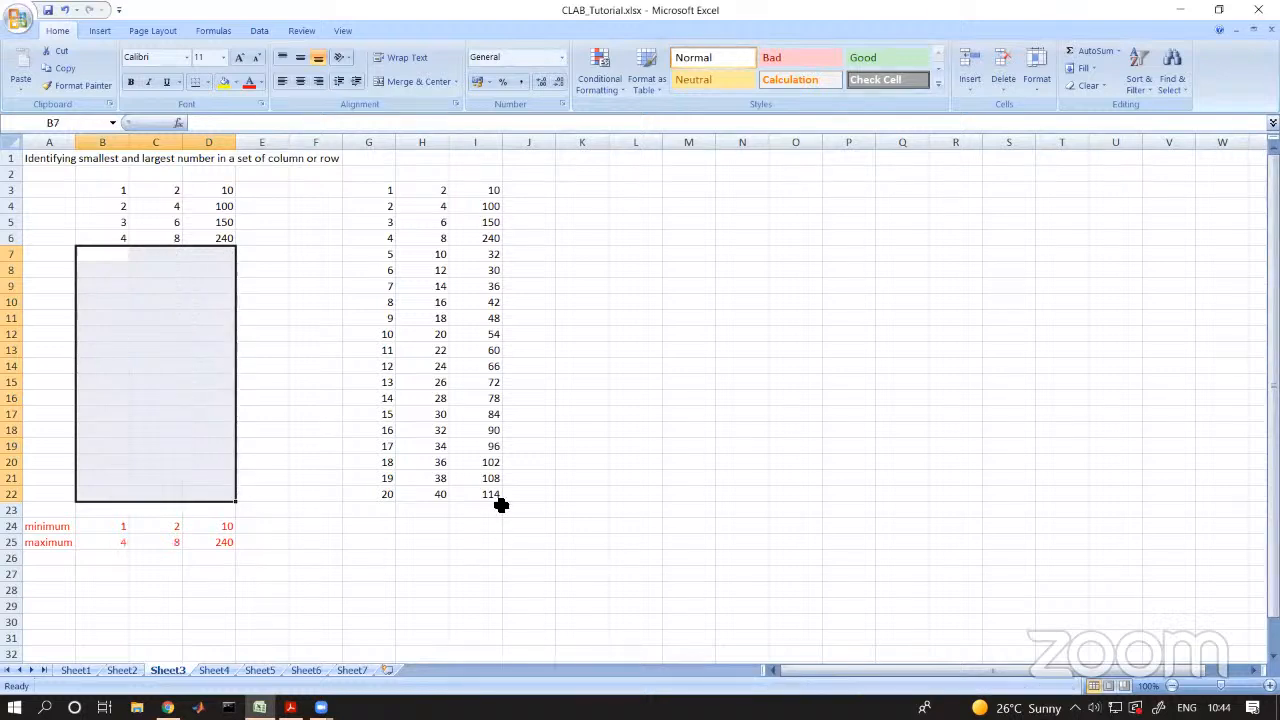
click(315, 542)
drag(120, 192, 114, 237)
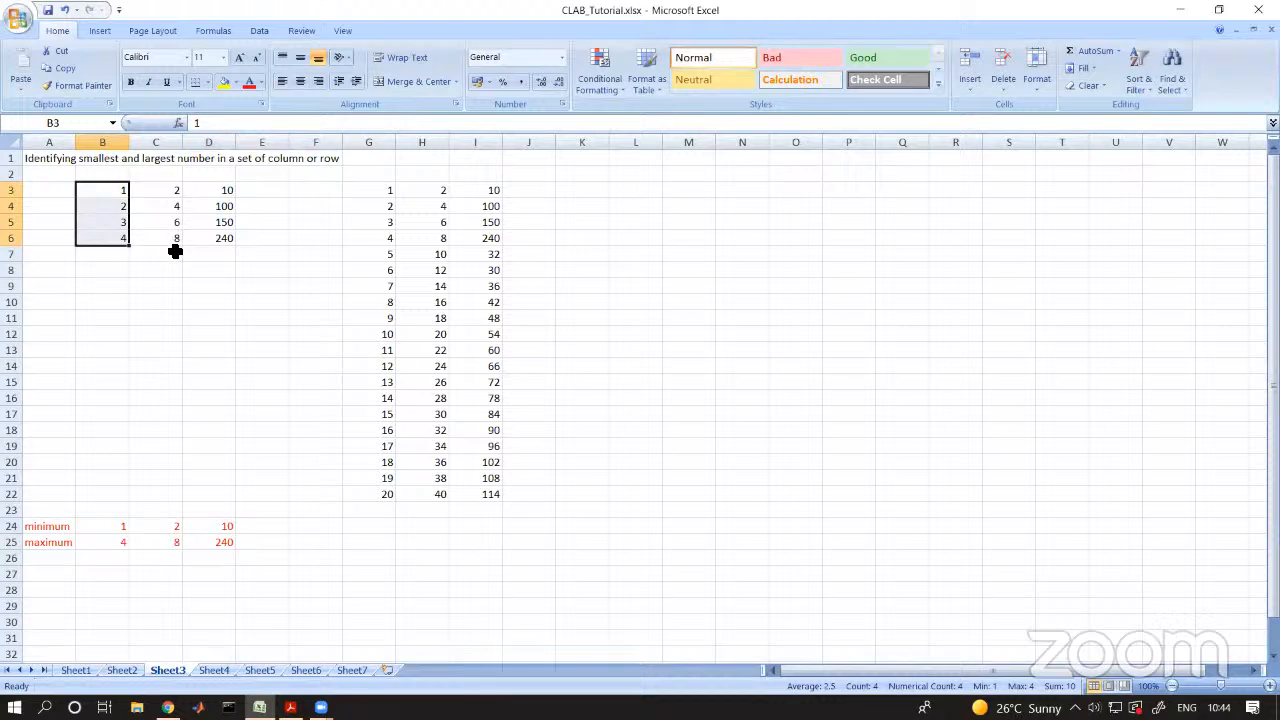
click(224, 190)
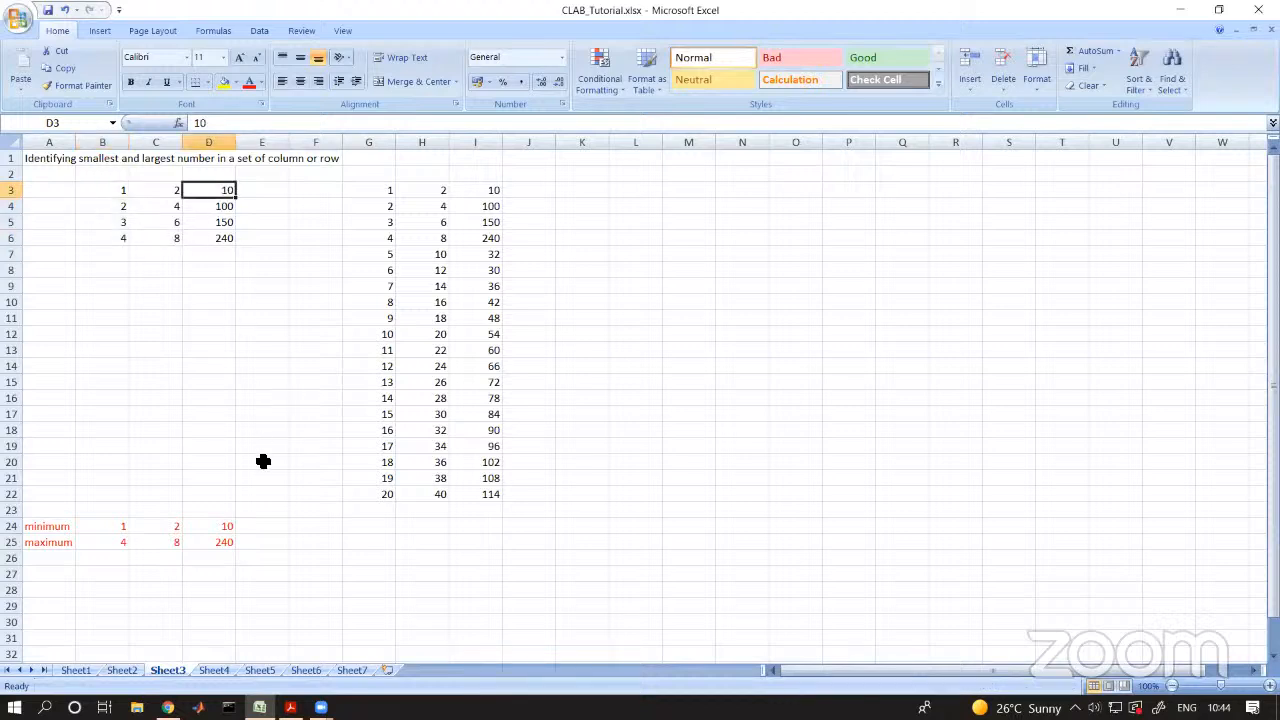
click(262, 461)
- Replace the value in D6 with .2
click(222, 238)
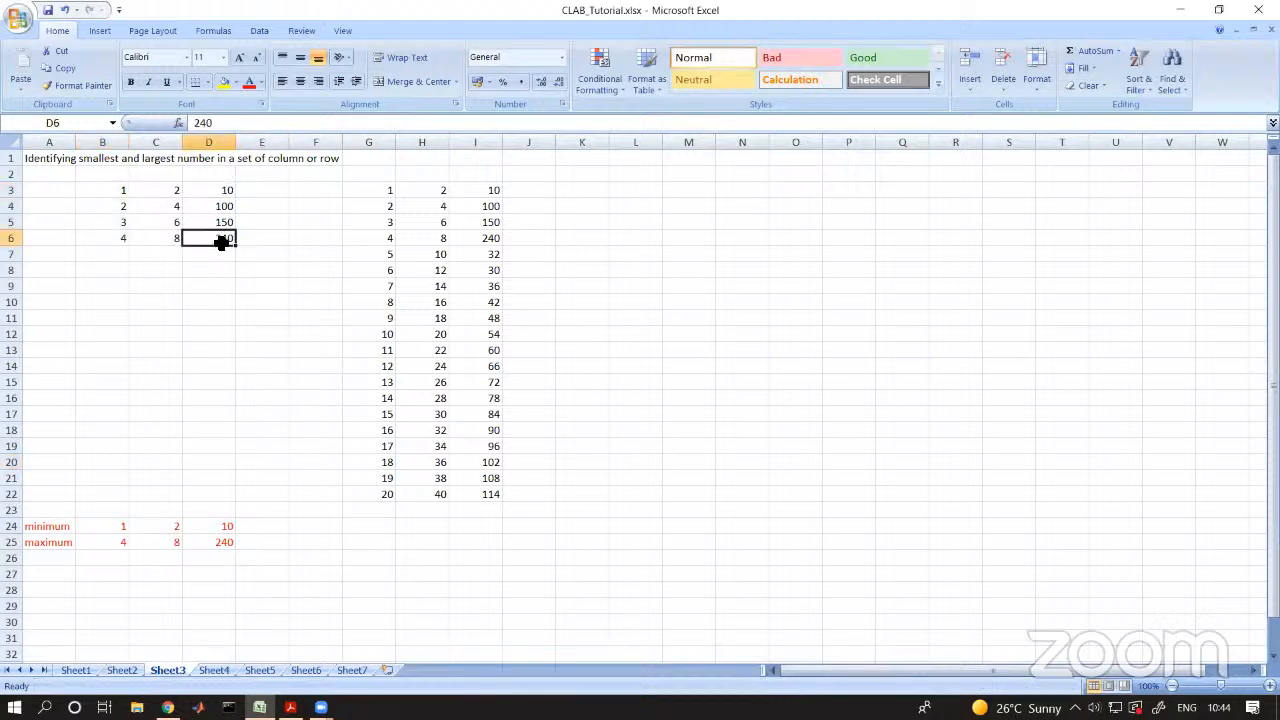
key(Delete)
text(.)
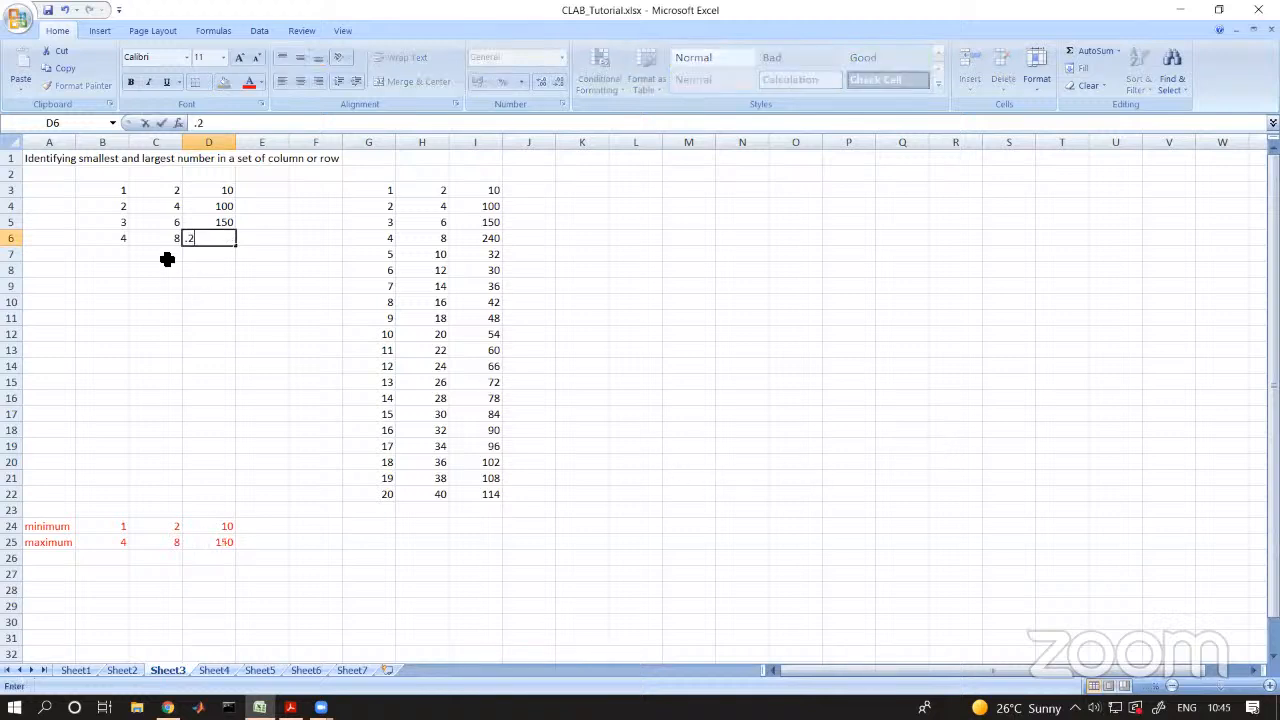
text(2)
key(Return)
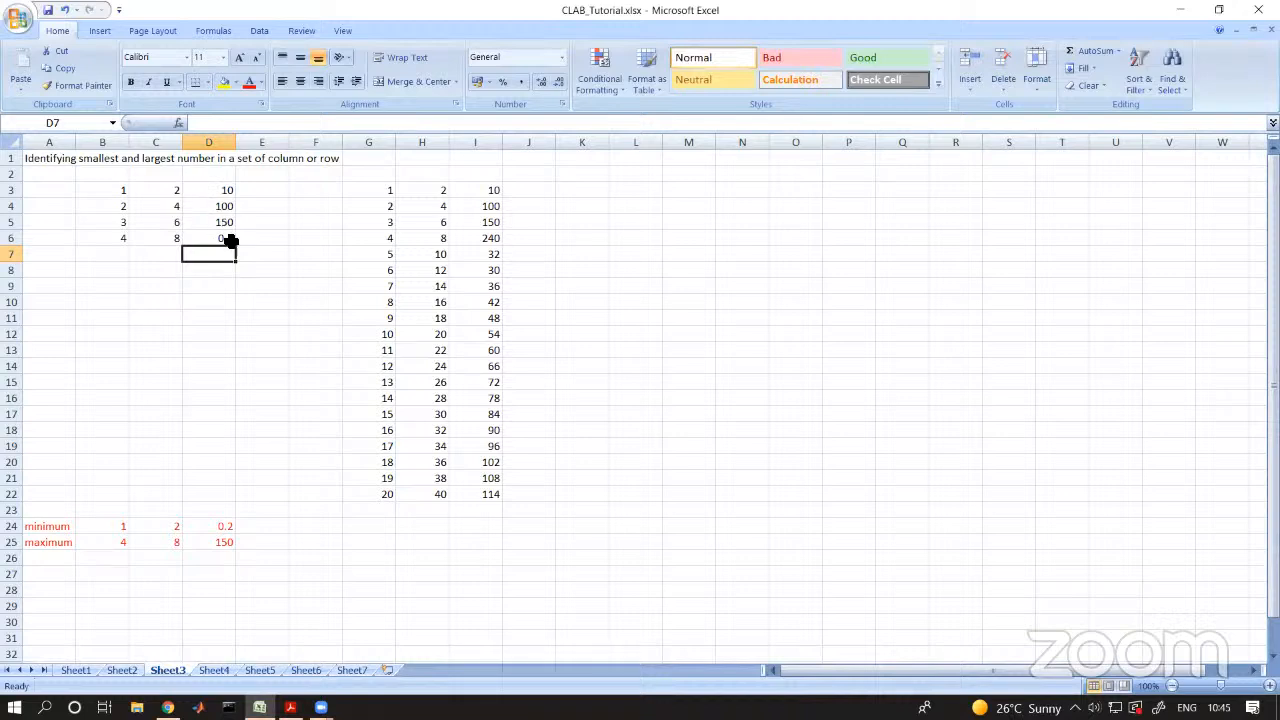
- Enter 5 in D14, inside the cleared part of column D
click(220, 370)
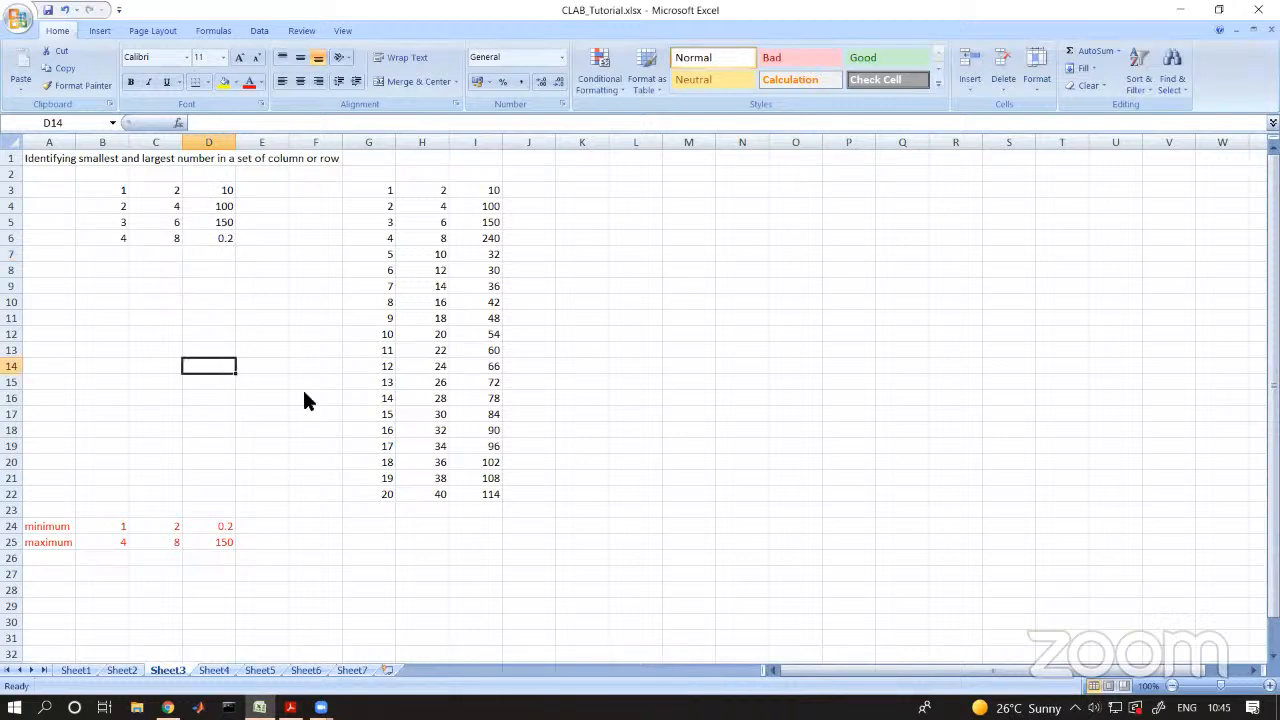
text(5)
key(Return)
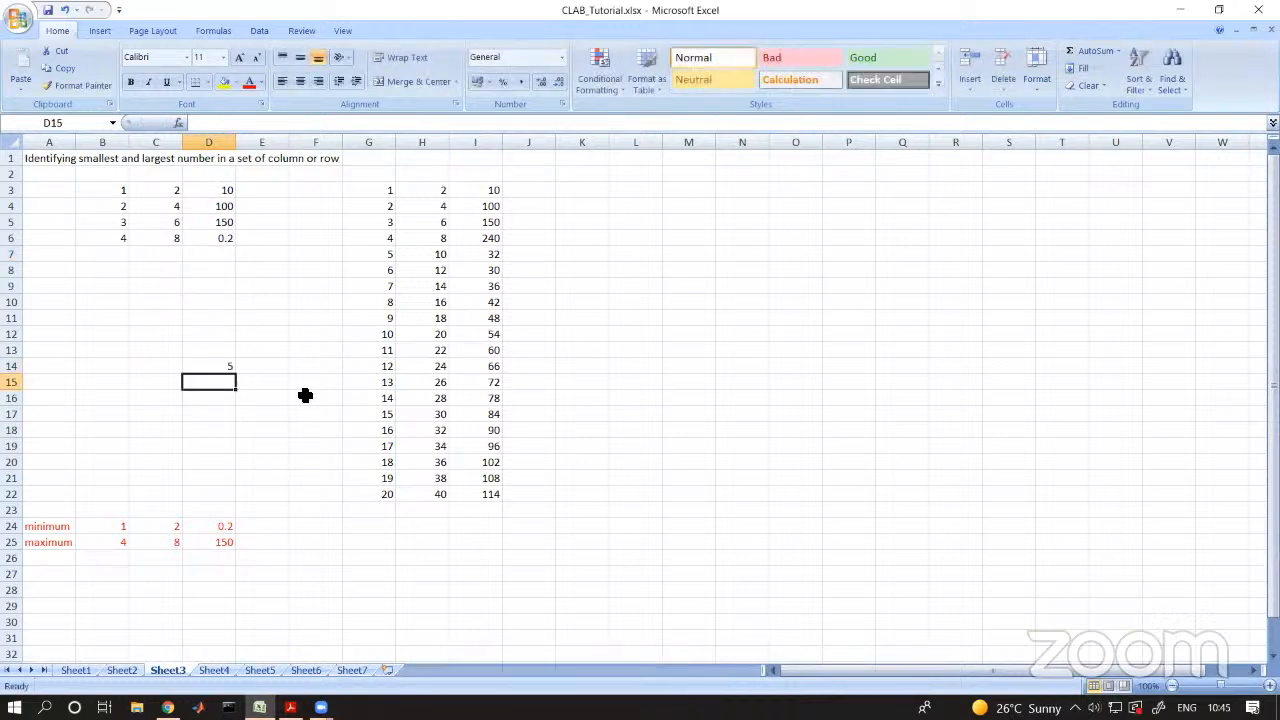
click(258, 428)
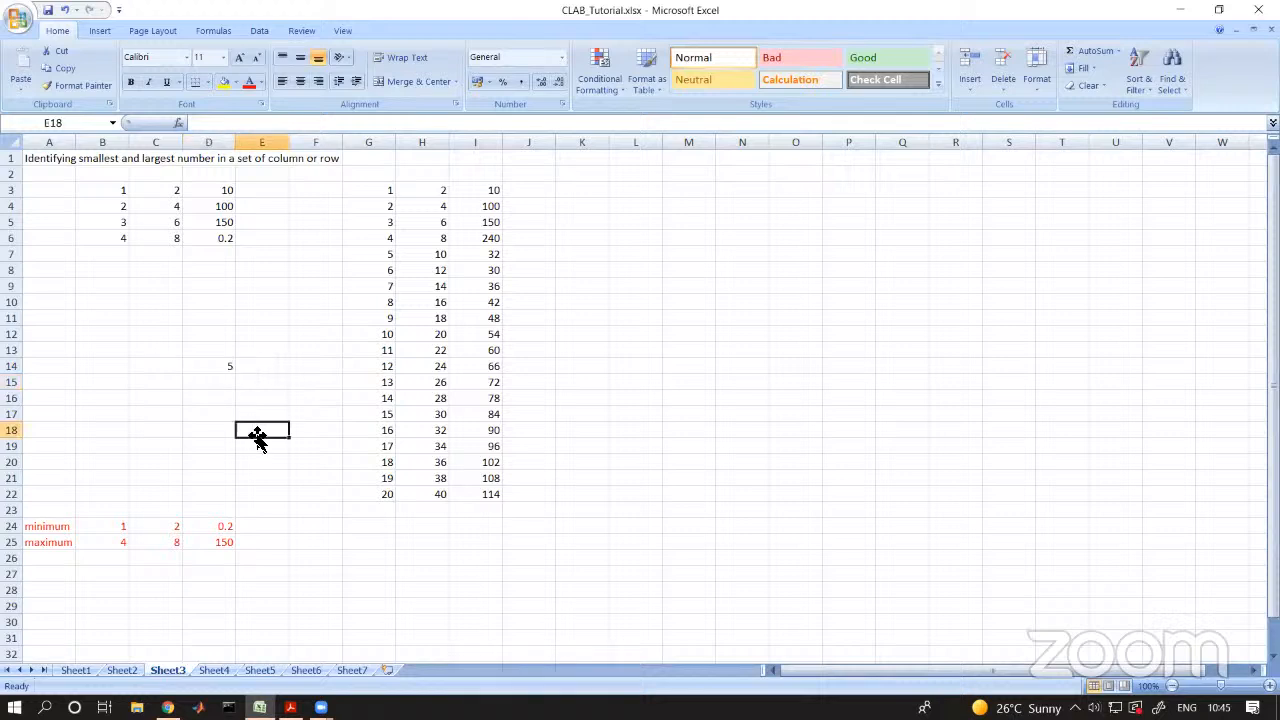
- Enter 1 in C12, inside the cleared part of column C, and check that column's minimum formula
click(225, 369)
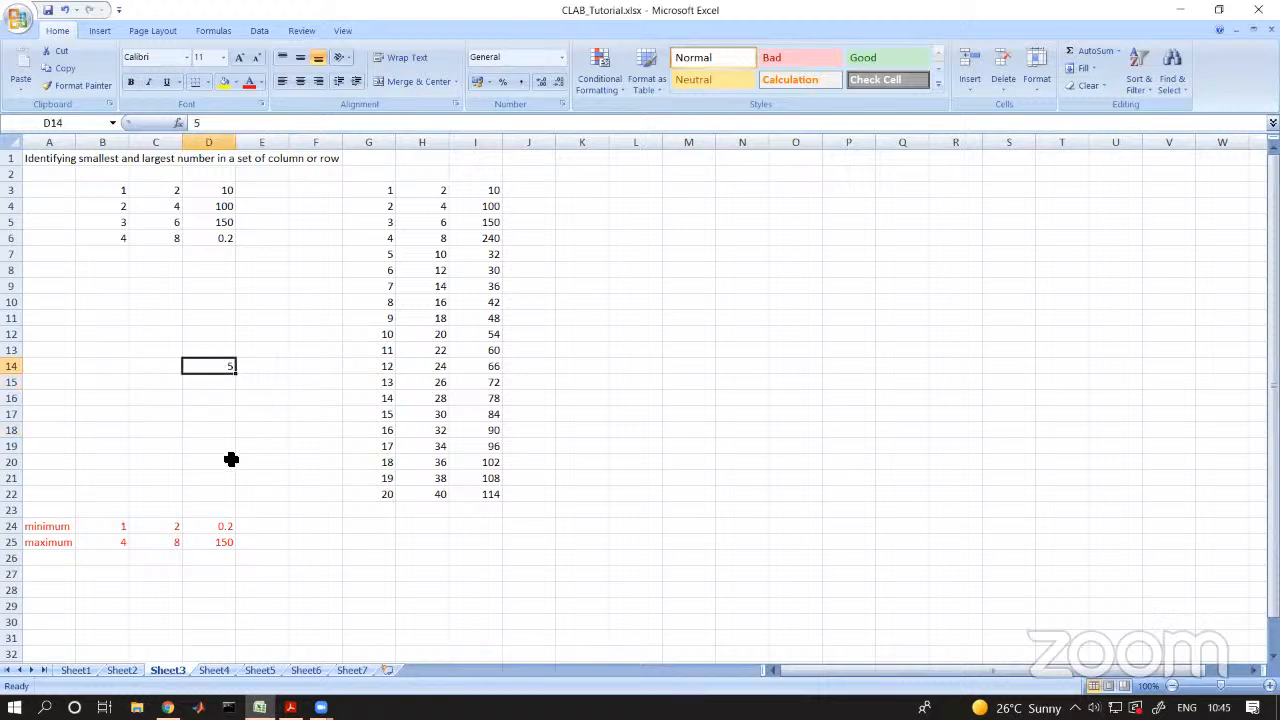
click(163, 337)
text(1)
key(Return)
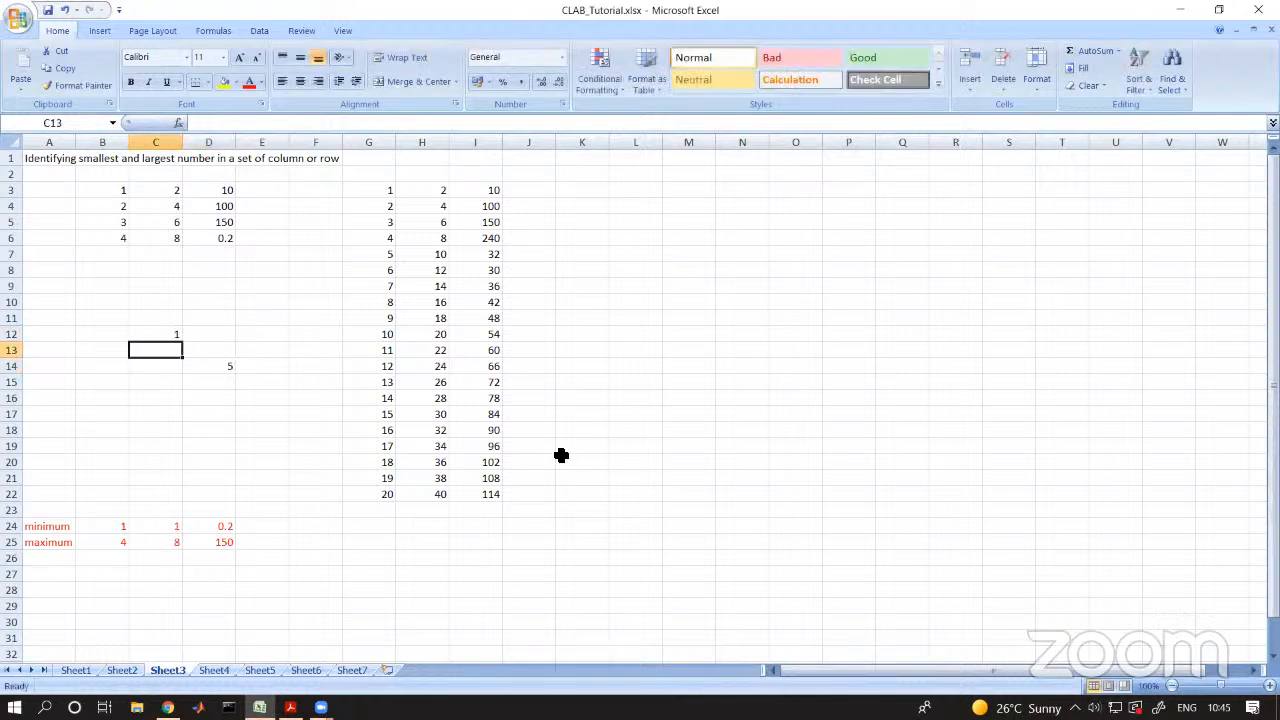
click(176, 525)
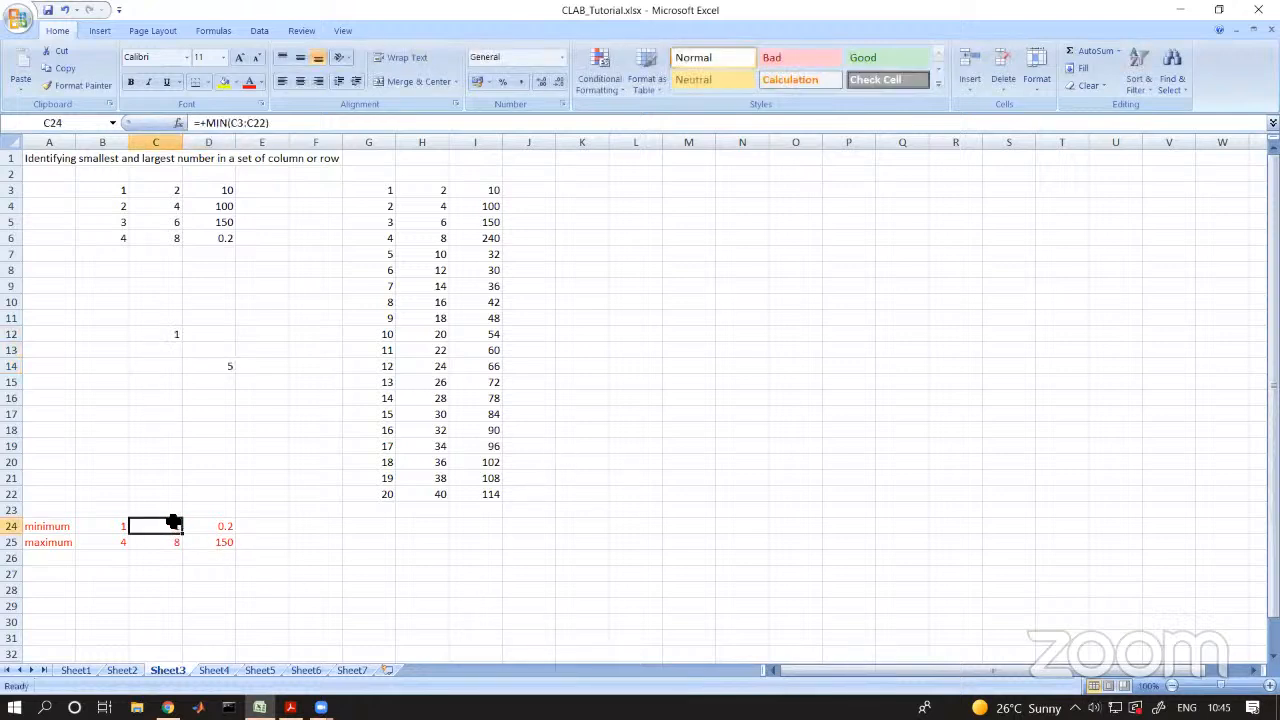
- Enter 0.01 in B9, inside the cleared part of column B
click(110, 288)
text(0)
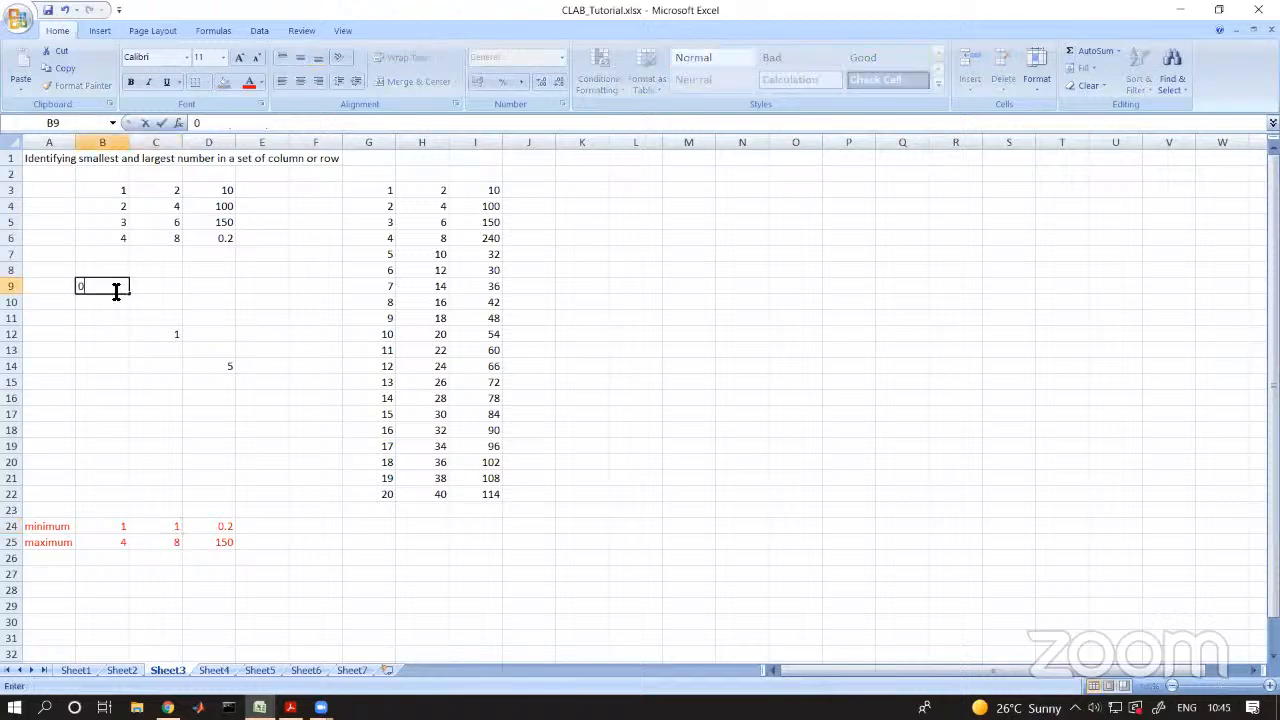
text(.01)
key(Return)
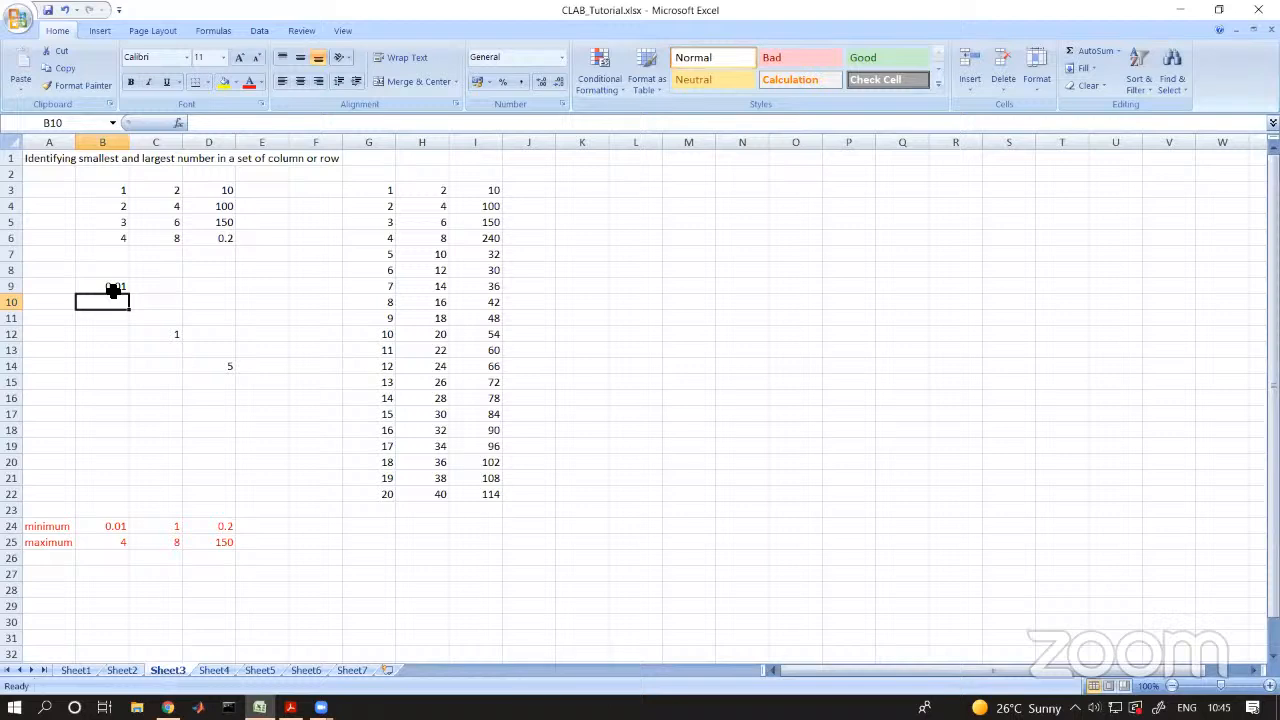
click(243, 270)
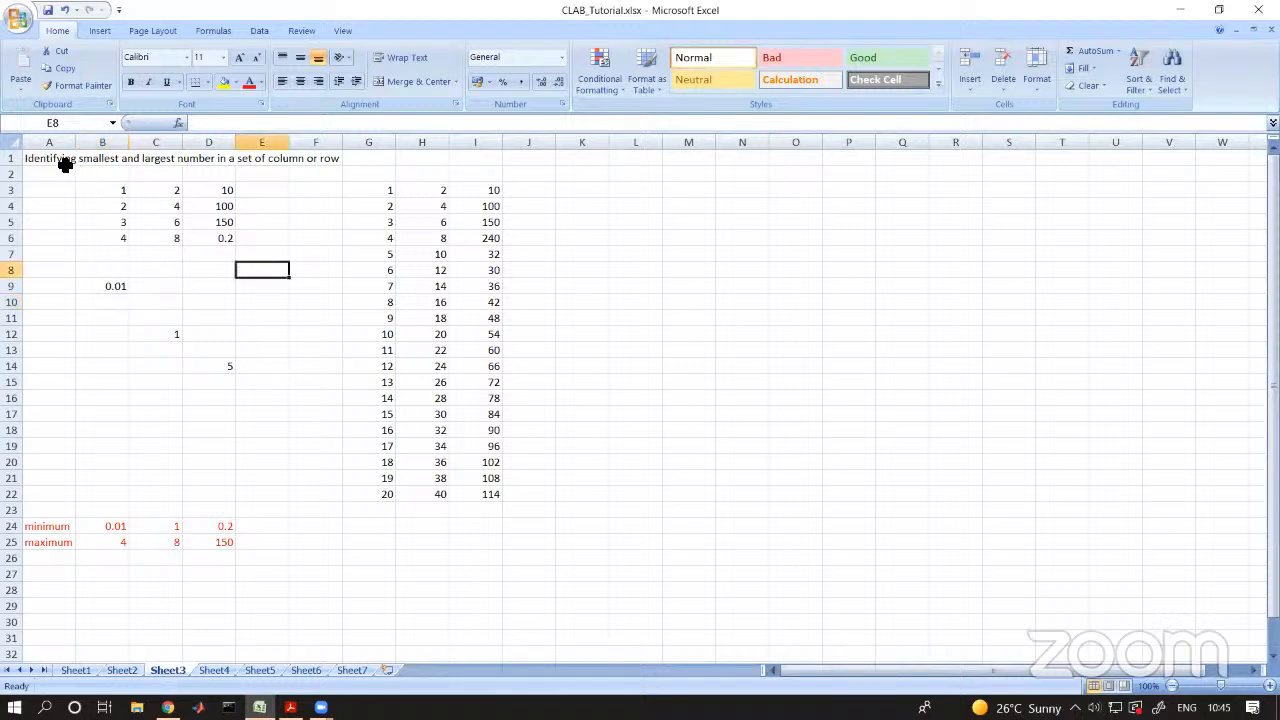
- Examine column B's range, compare its numbers pair by pair down to B9, and inspect the maximum formula in B25
drag(103, 194, 111, 481)
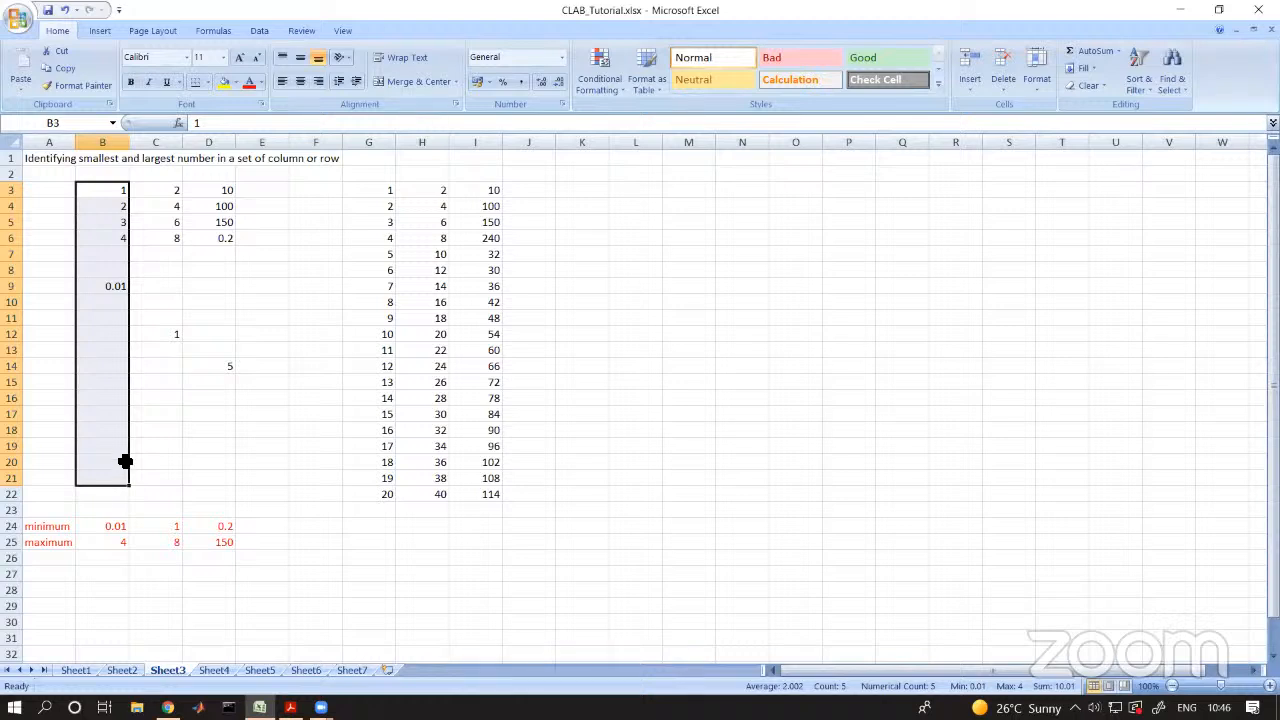
click(153, 583)
drag(93, 190, 93, 203)
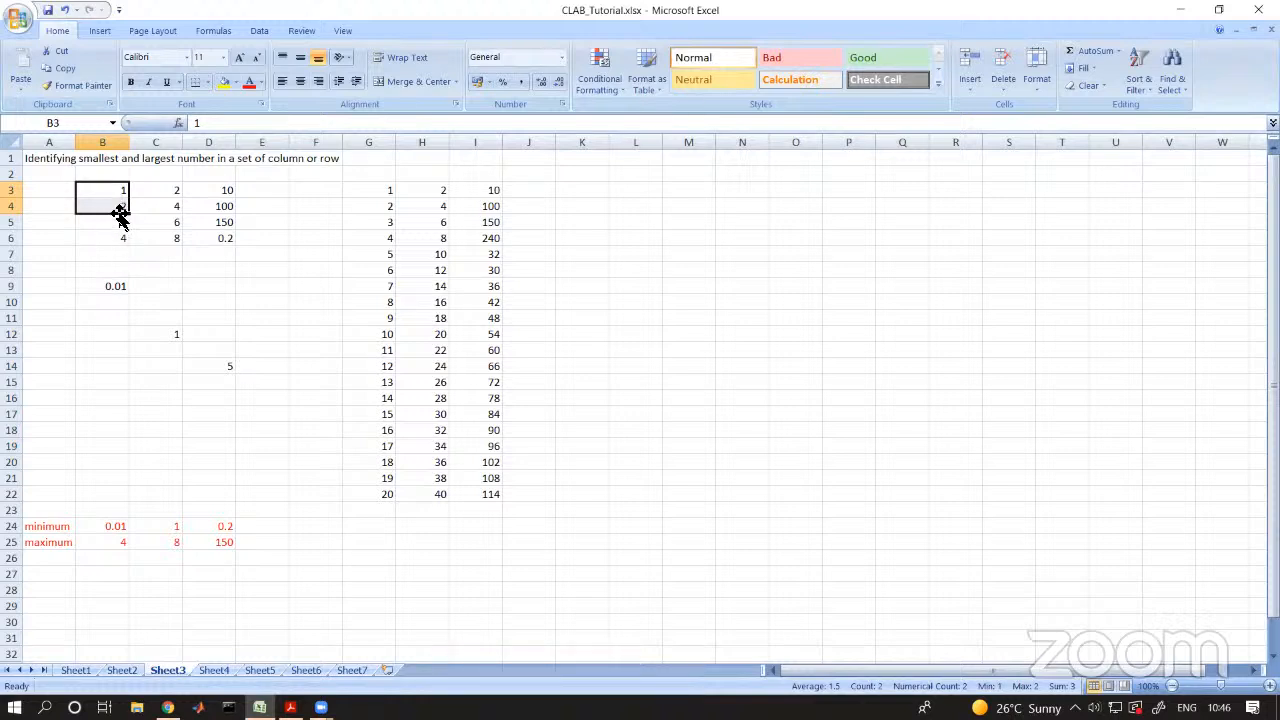
drag(116, 206, 109, 225)
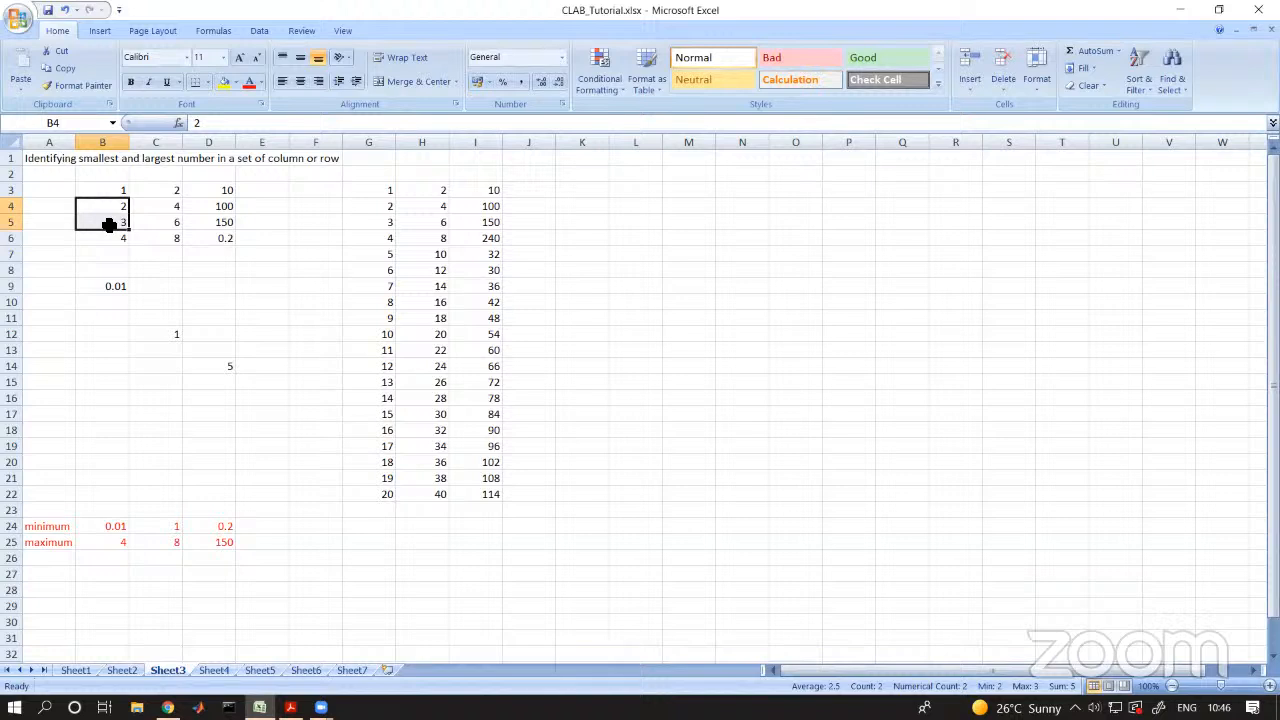
drag(109, 225, 109, 236)
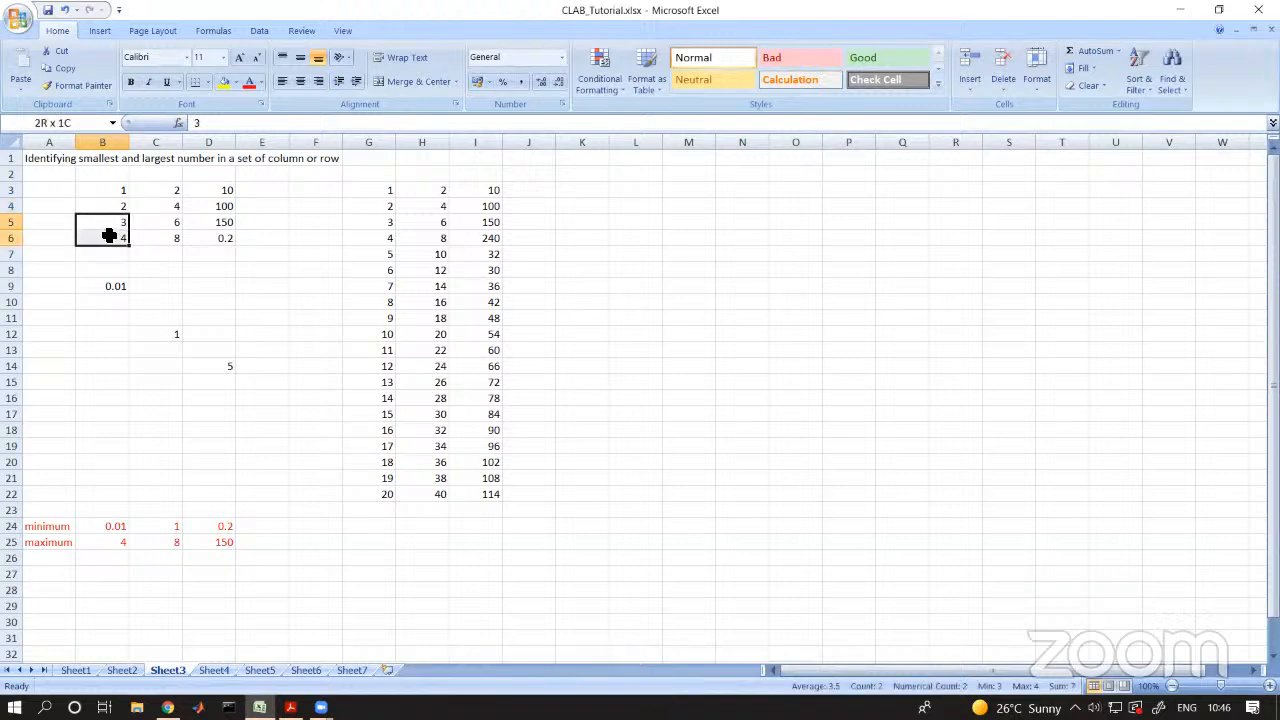
click(109, 236)
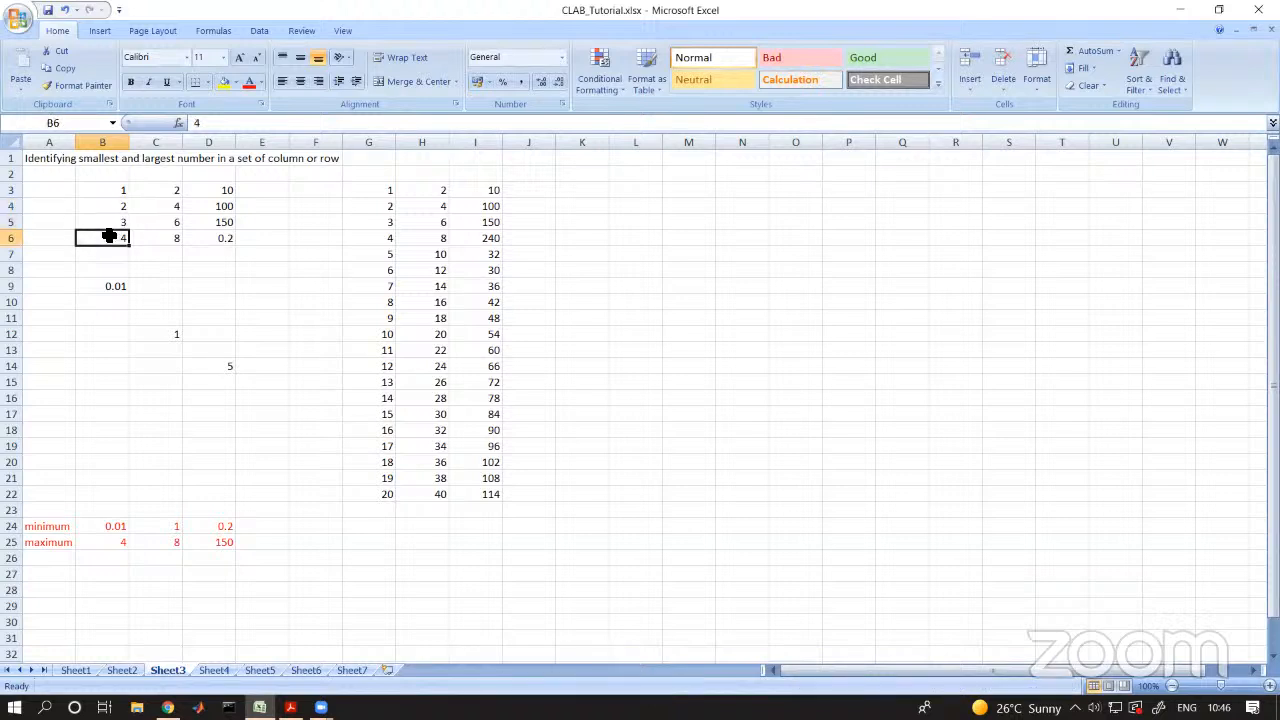
drag(109, 236, 109, 282)
click(109, 283)
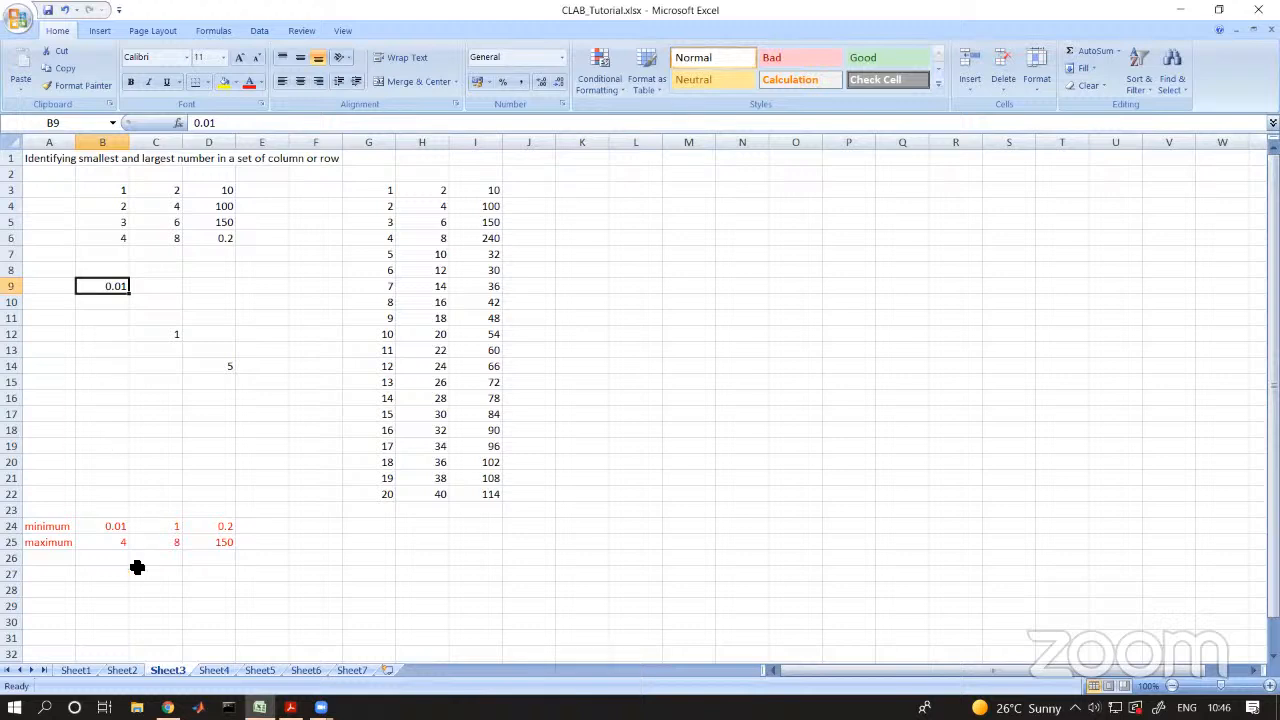
click(117, 543)
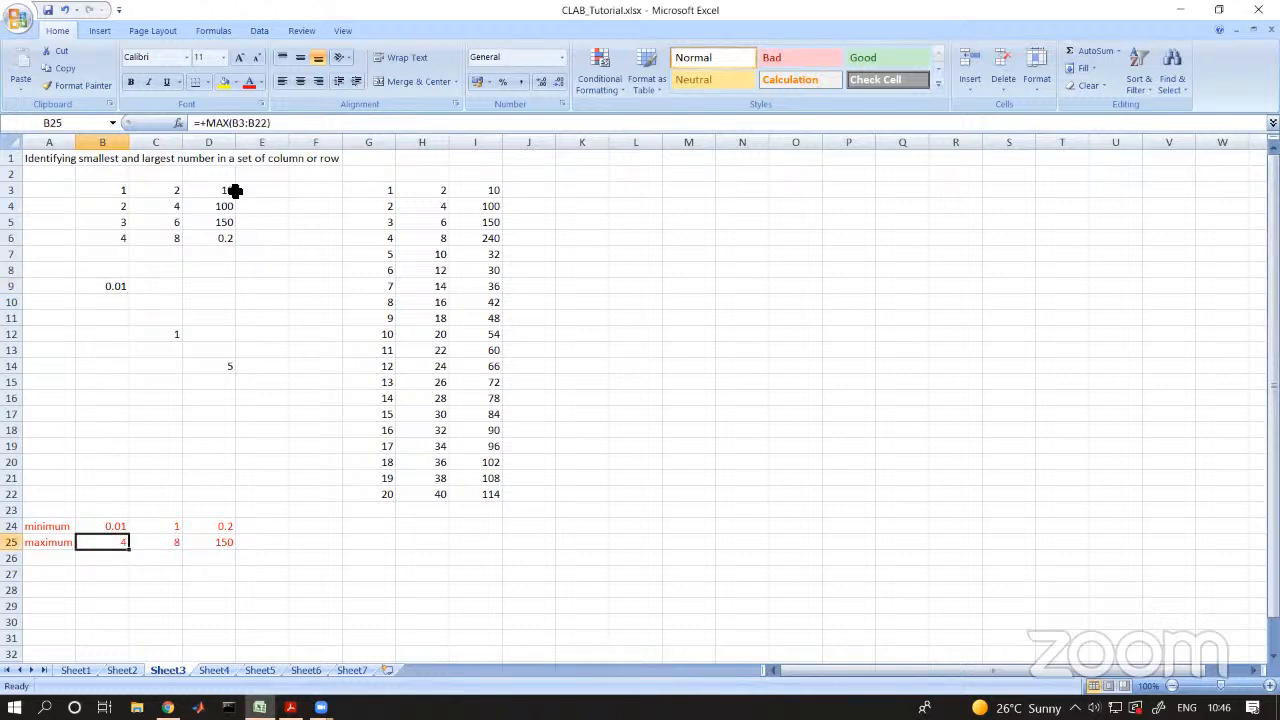
- Examine the MIN formula in B24, the column B values it covers and the number block in columns G to I
drag(119, 187, 156, 264)
click(118, 209)
drag(117, 223, 120, 290)
click(113, 235)
click(120, 254)
click(116, 526)
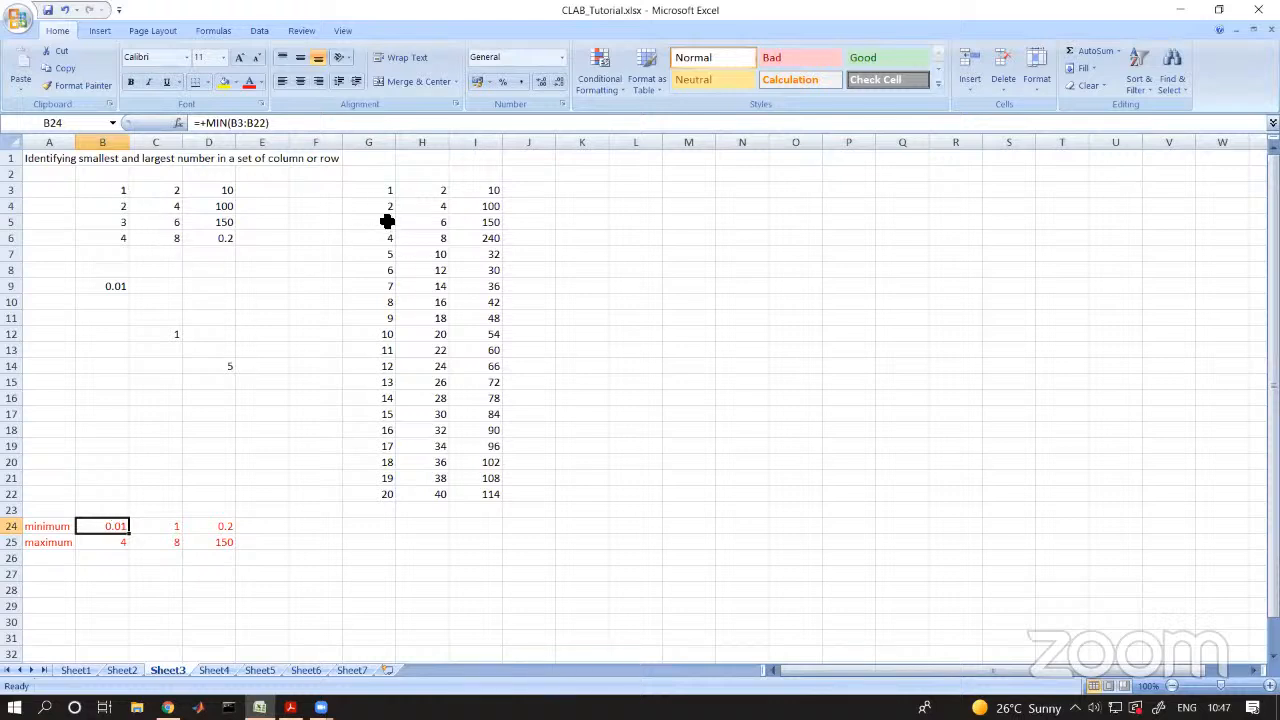
drag(387, 197, 386, 496)
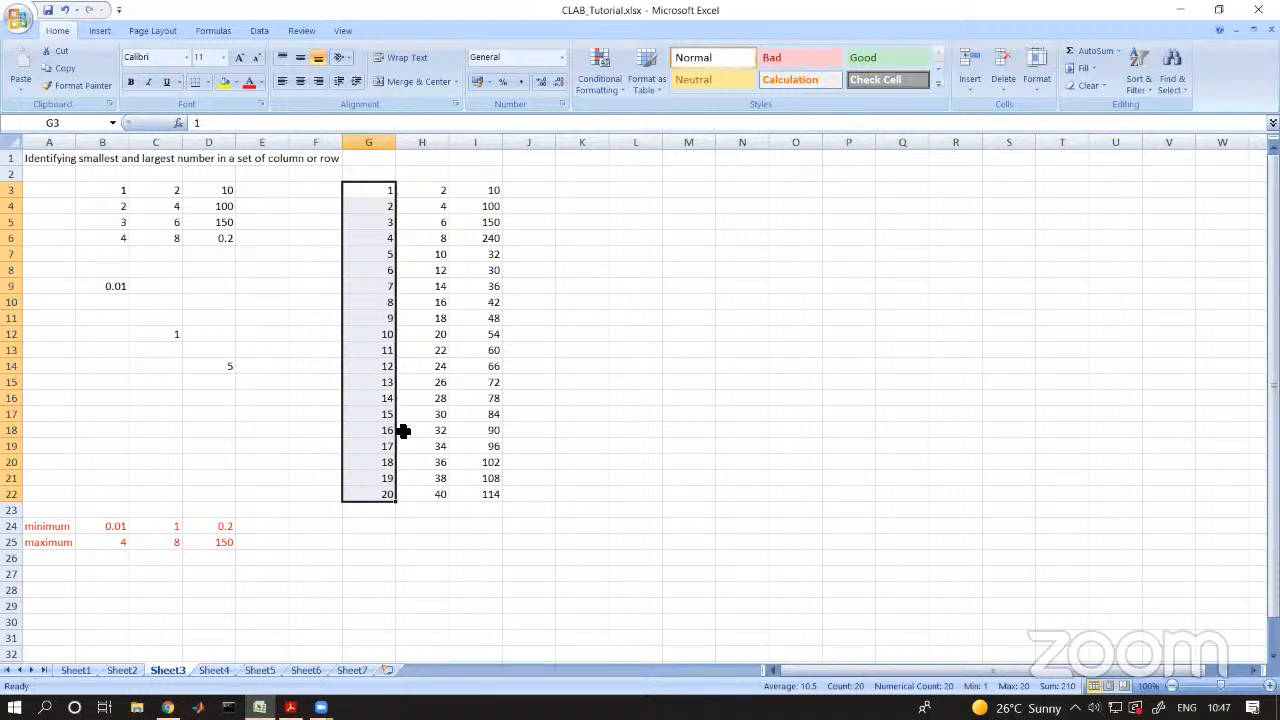
click(546, 480)
drag(380, 190, 389, 491)
drag(421, 501, 453, 508)
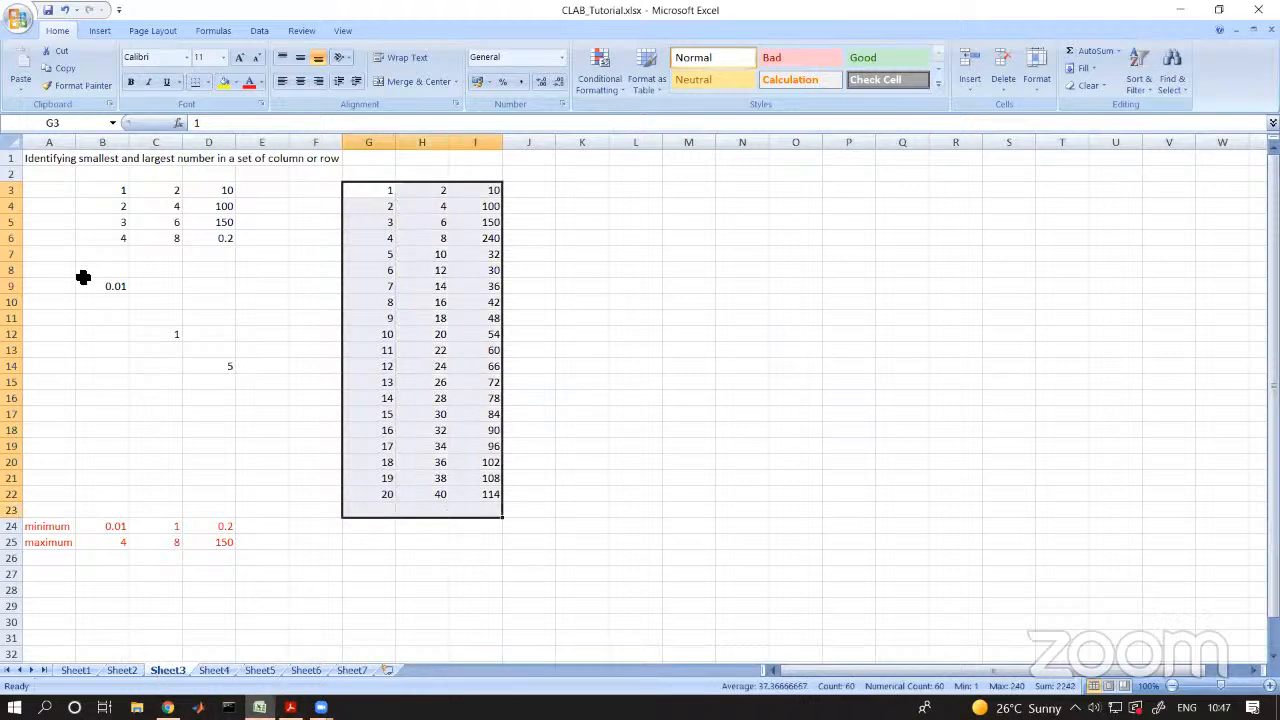
- Compare the sheet title with the exercise list in the course outline PDF in Acrobat Reader, and return to Excel
drag(68, 163, 317, 160)
click(290, 707)
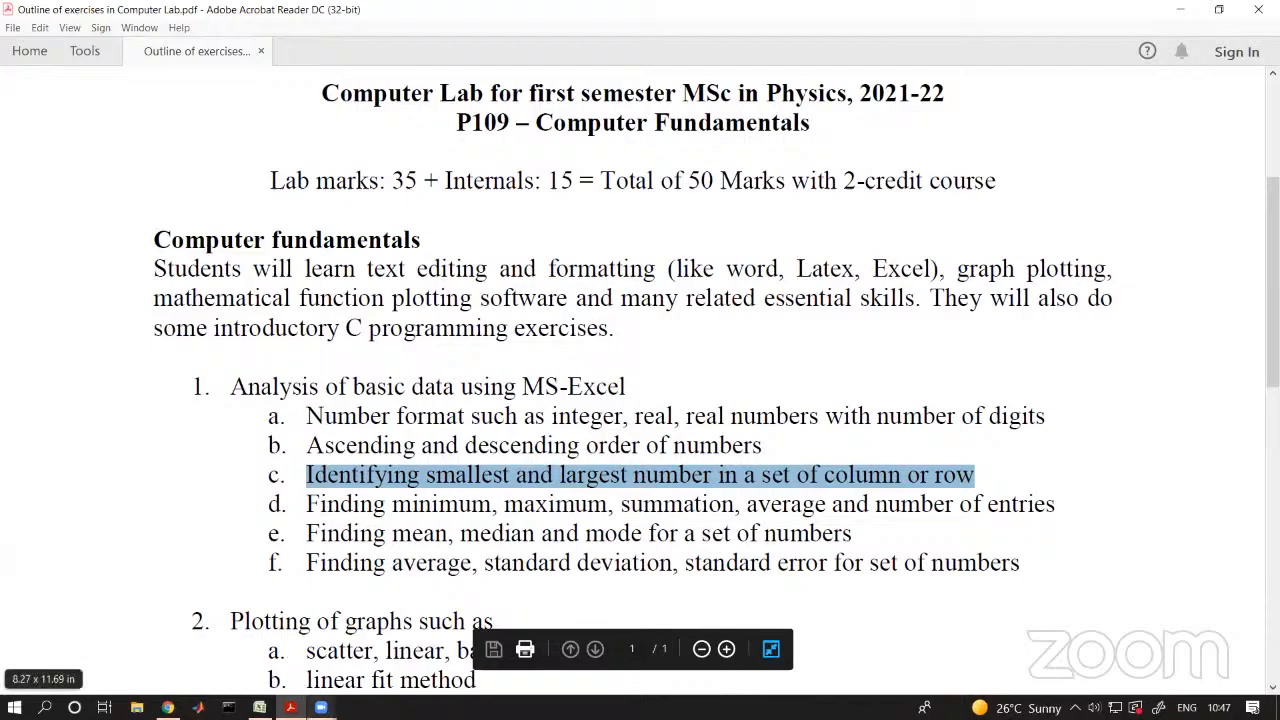
click(259, 707)
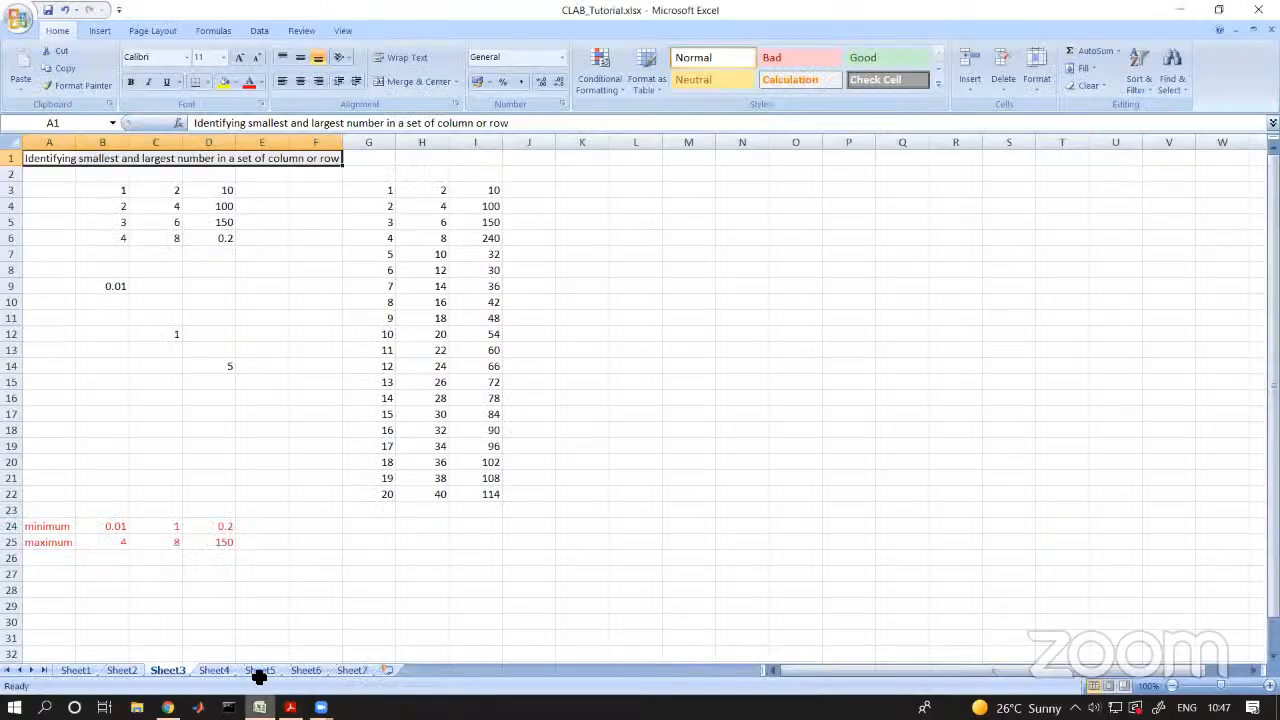
- Try to move the numbers in G3:I22 onto the block starting at B3, and undo the move
click(341, 526)
drag(377, 186, 386, 509)
click(582, 510)
drag(377, 191, 471, 497)
key(ctrl+c)
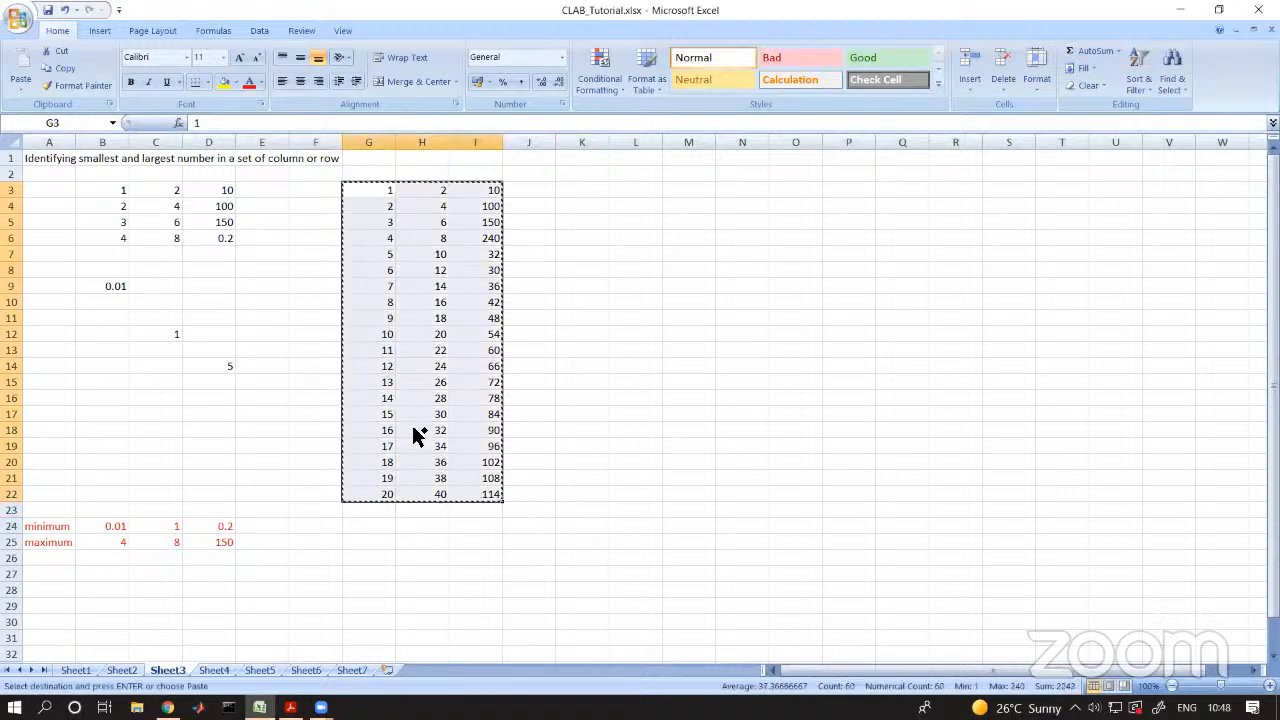
click(107, 192)
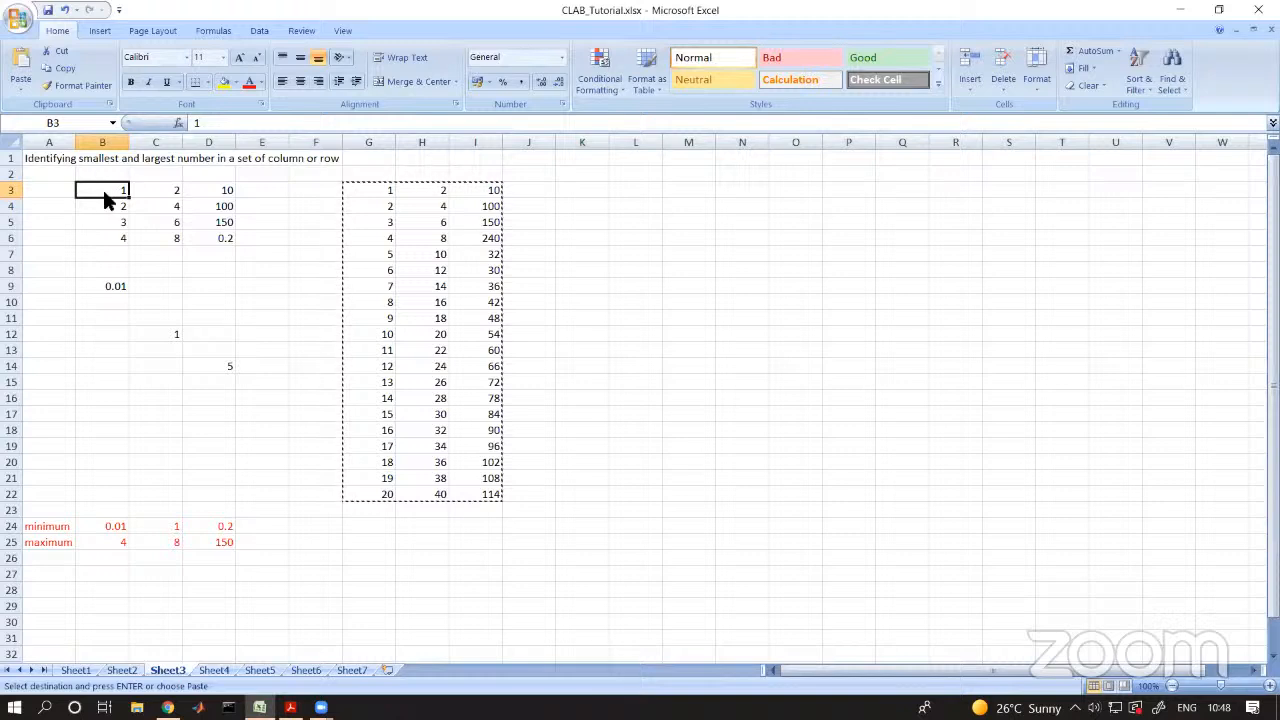
key(ctrl+v)
click(352, 556)
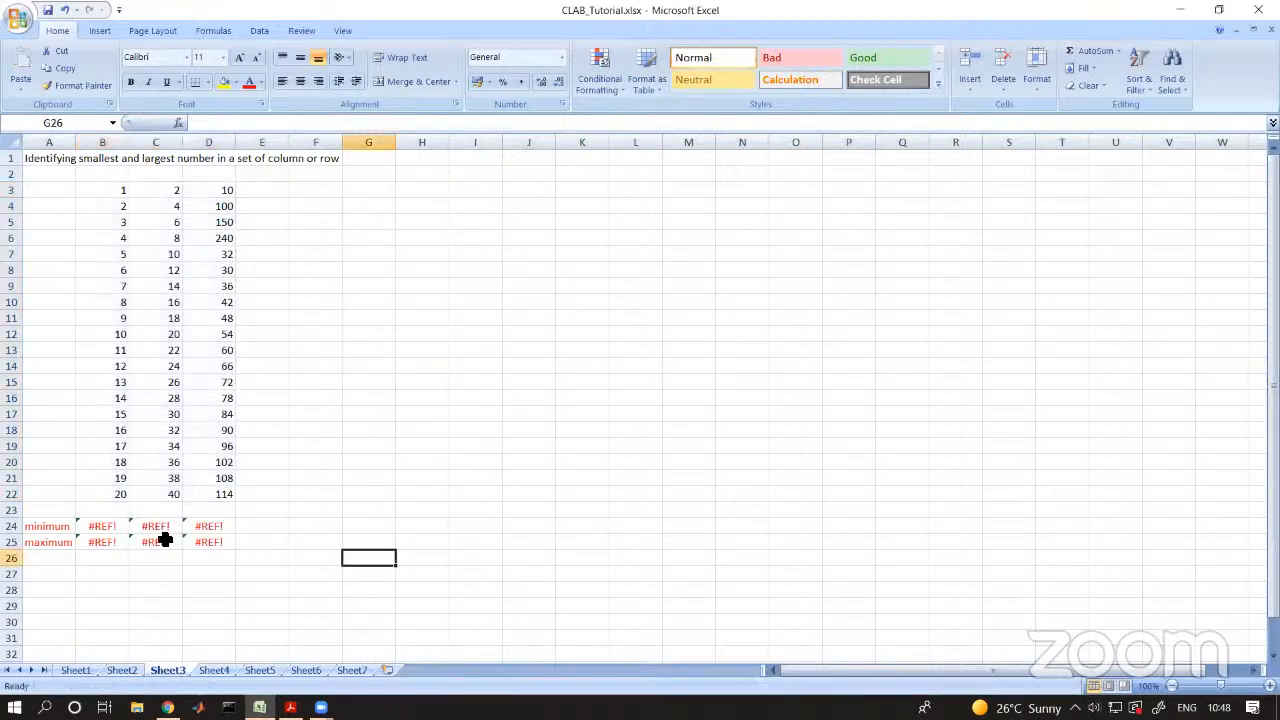
click(105, 527)
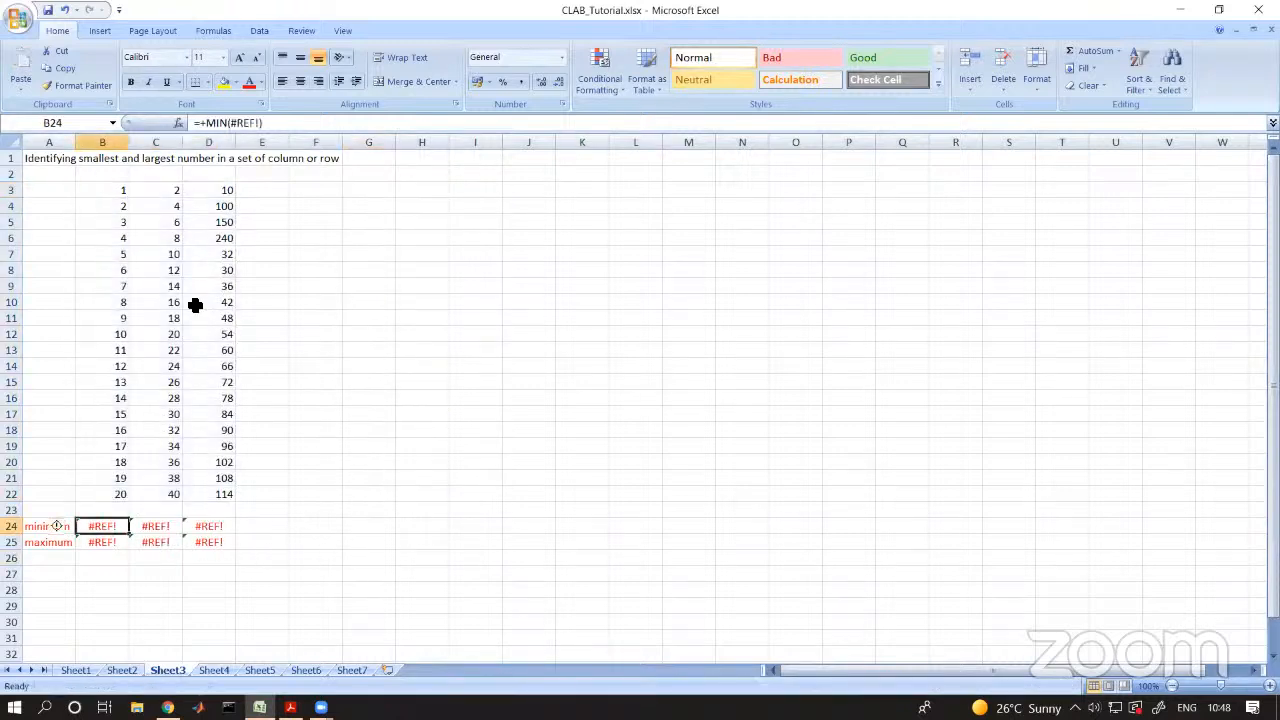
key(ctrl+z)
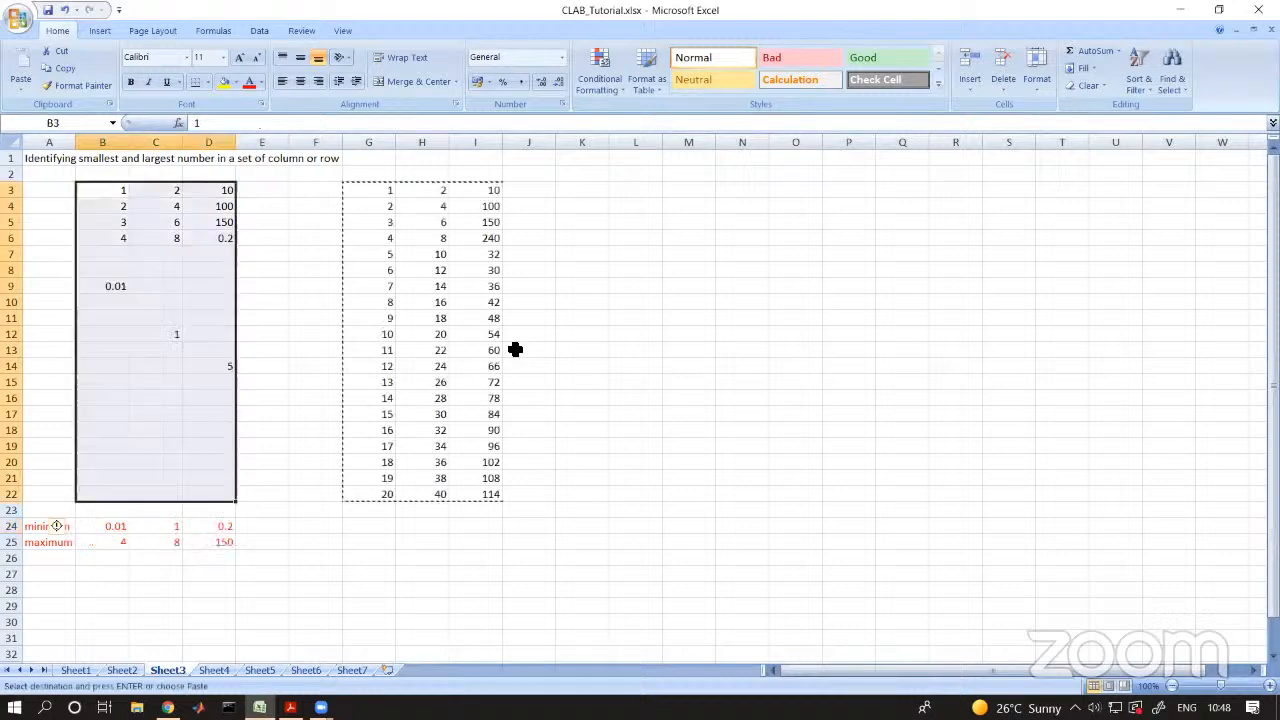
click(589, 364)
key(Escape)
- Copy the numbers in G3:I22 over the block starting at B3 and clear the original block in columns G to I
drag(380, 193, 477, 494)
key(ctrl+x)
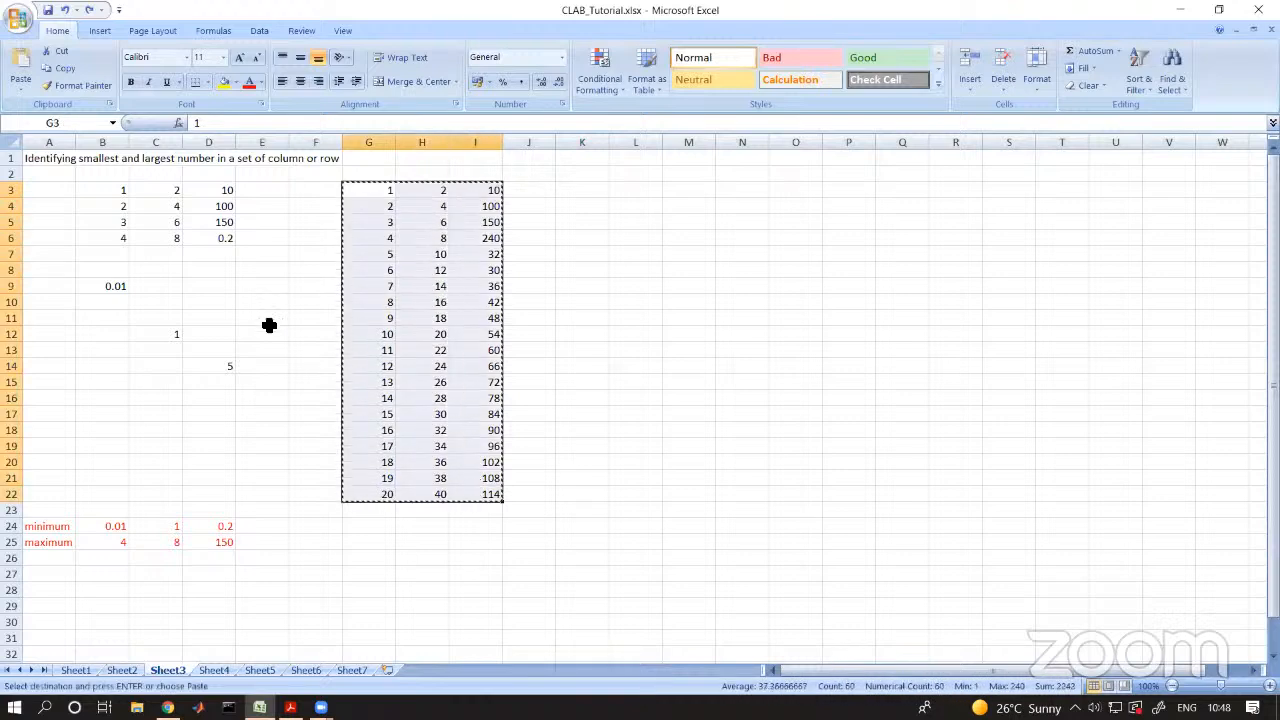
click(116, 194)
key(ctrl+v)
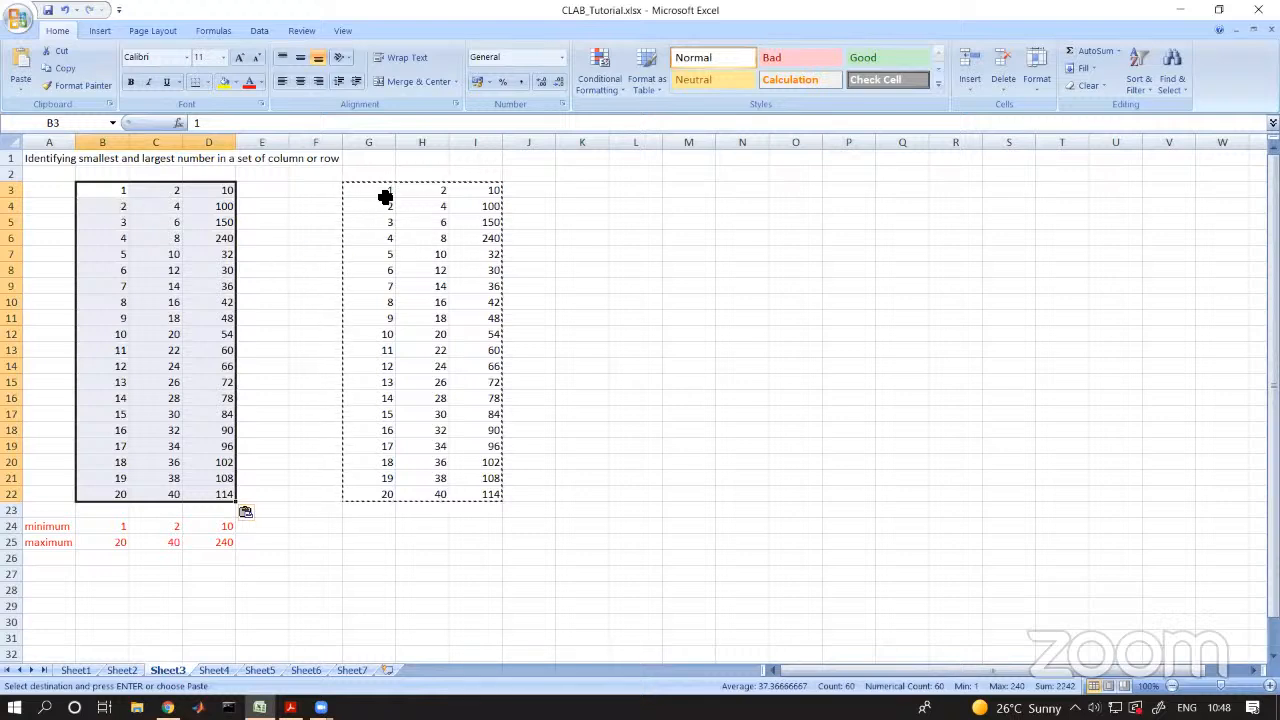
click(586, 268)
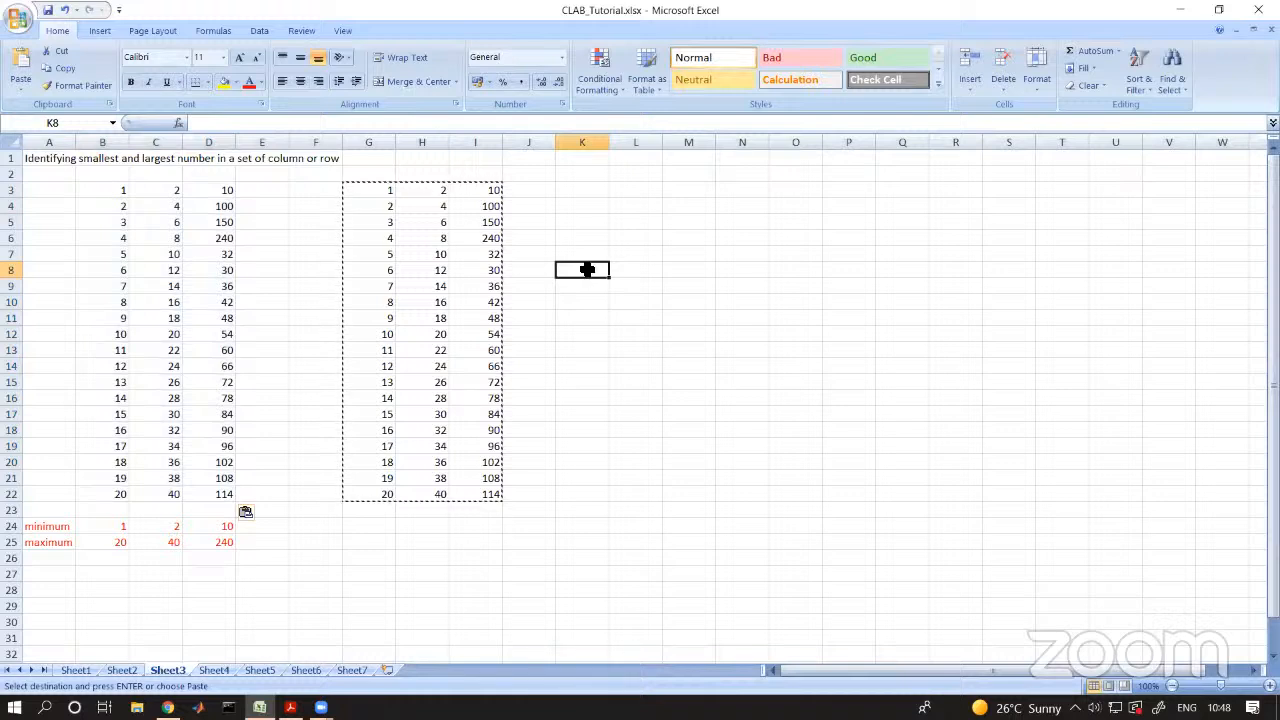
key(Escape)
drag(386, 198, 464, 489)
key(Delete)
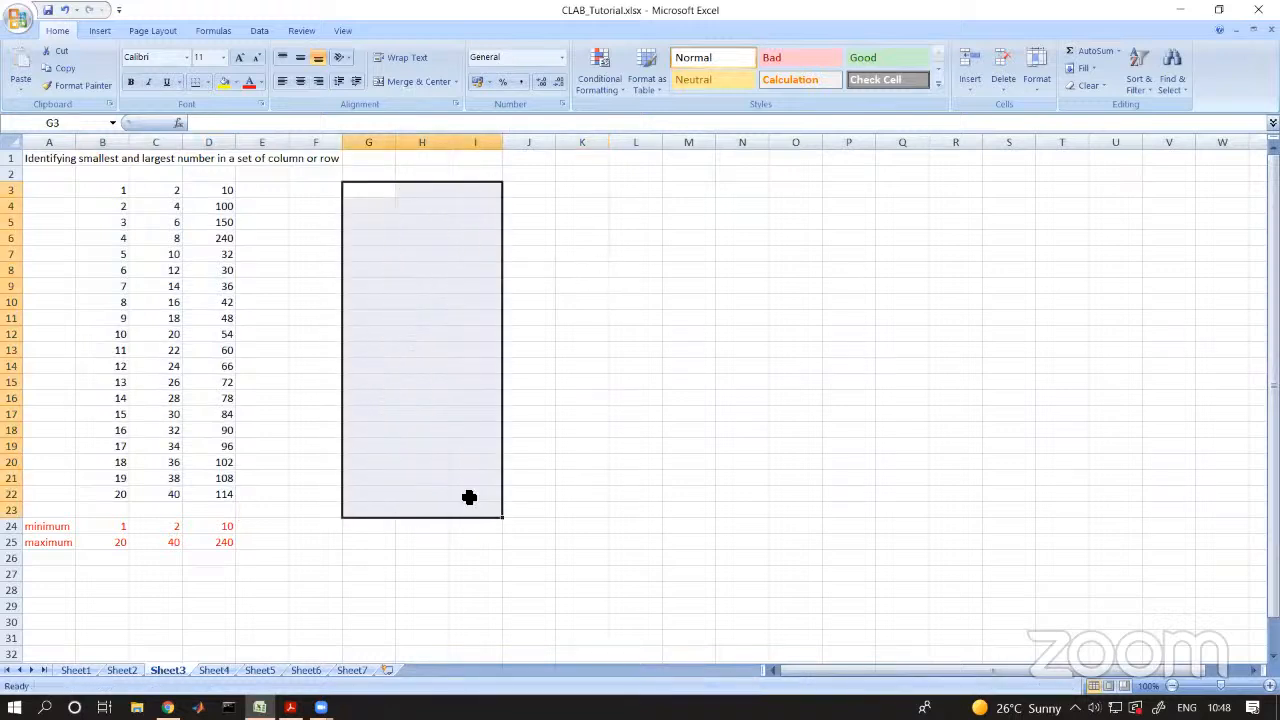
- Copy B3:D22 and paste it transposed from cell F3 using Paste Special
drag(128, 194, 203, 489)
key(ctrl+c)
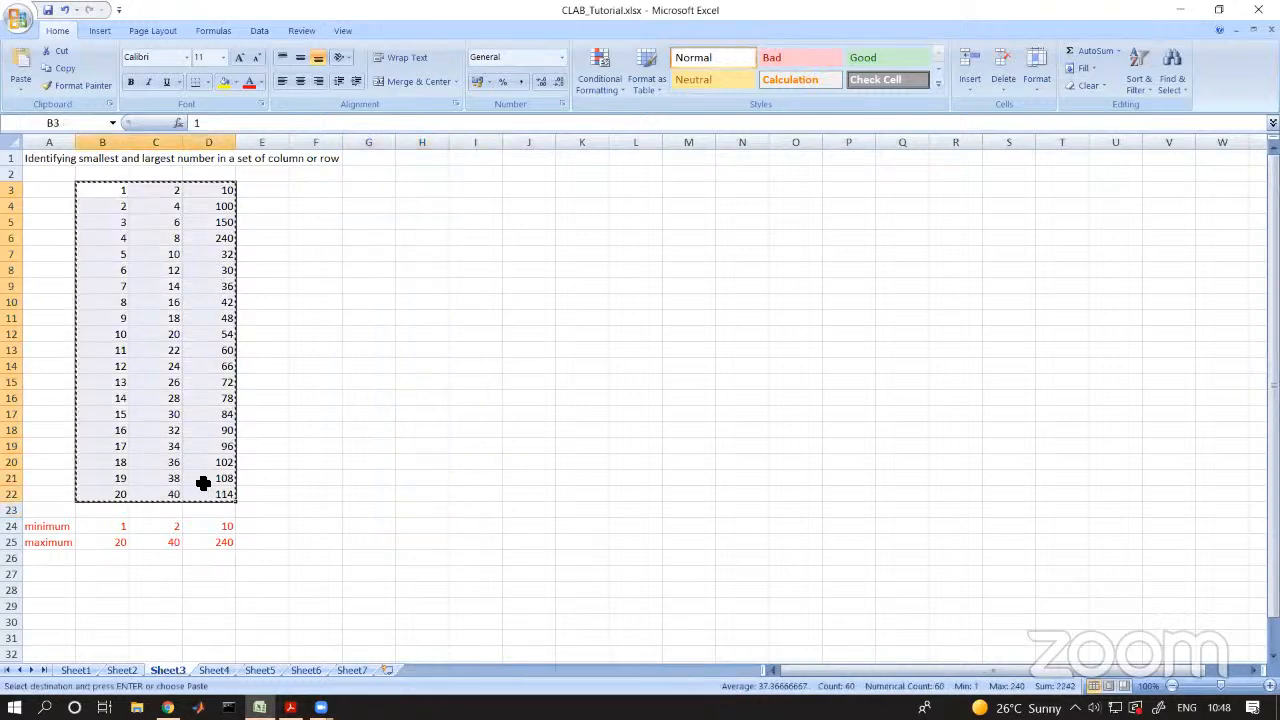
click(331, 193)
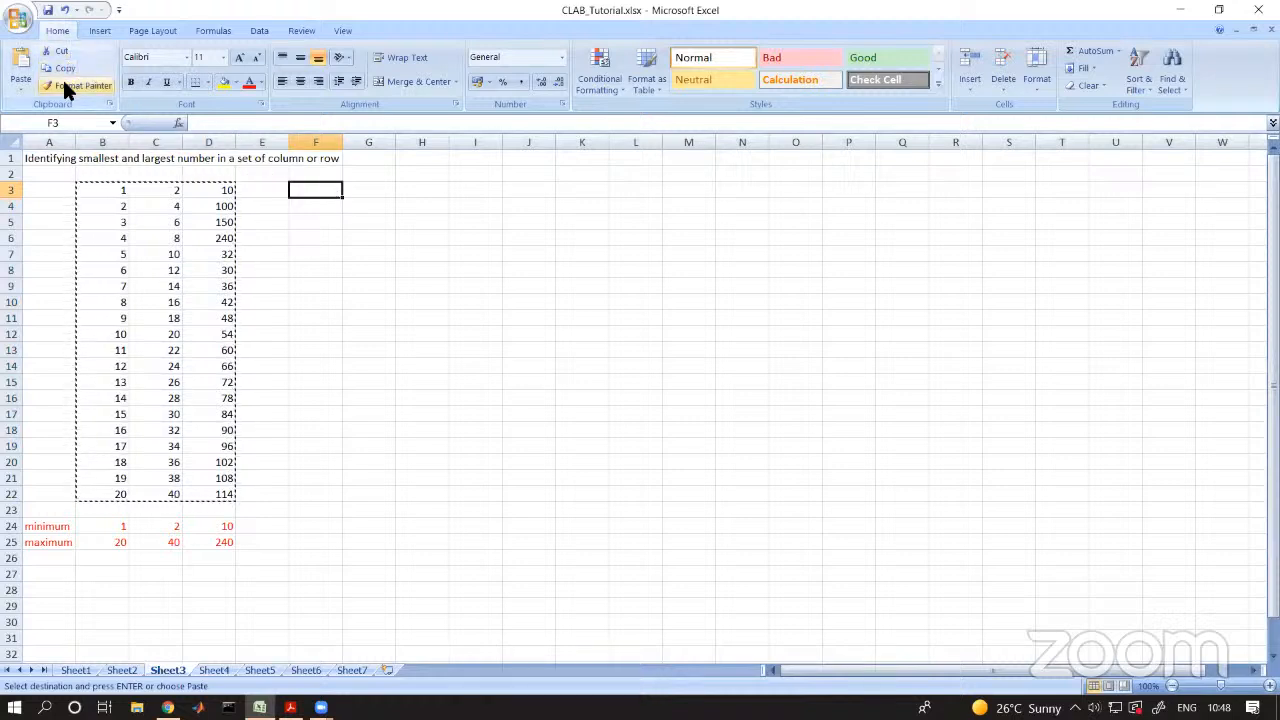
click(20, 92)
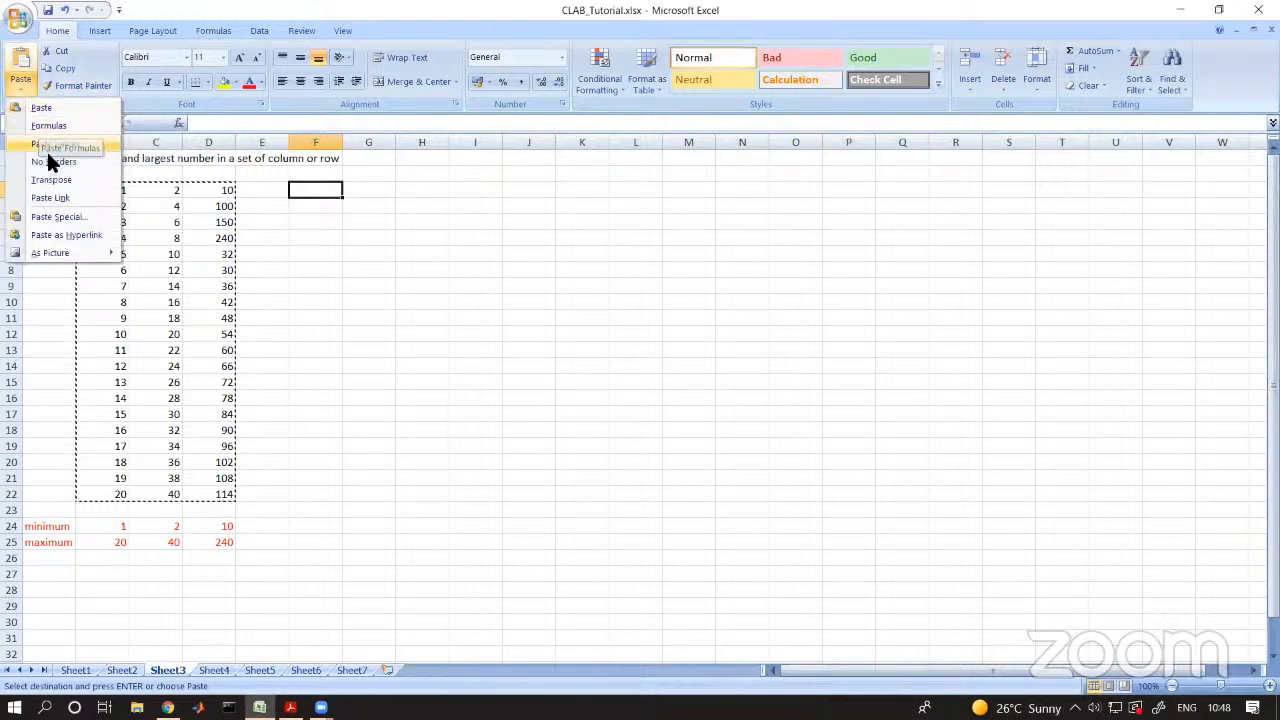
click(86, 215)
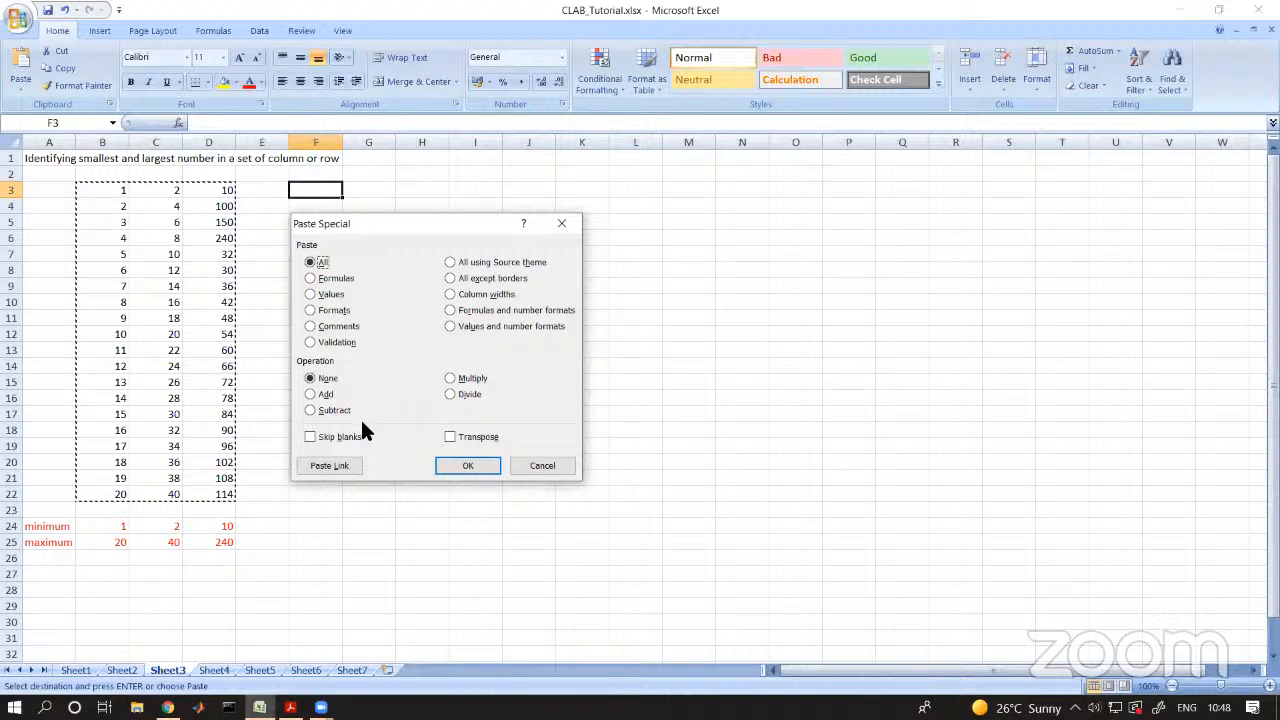
click(450, 437)
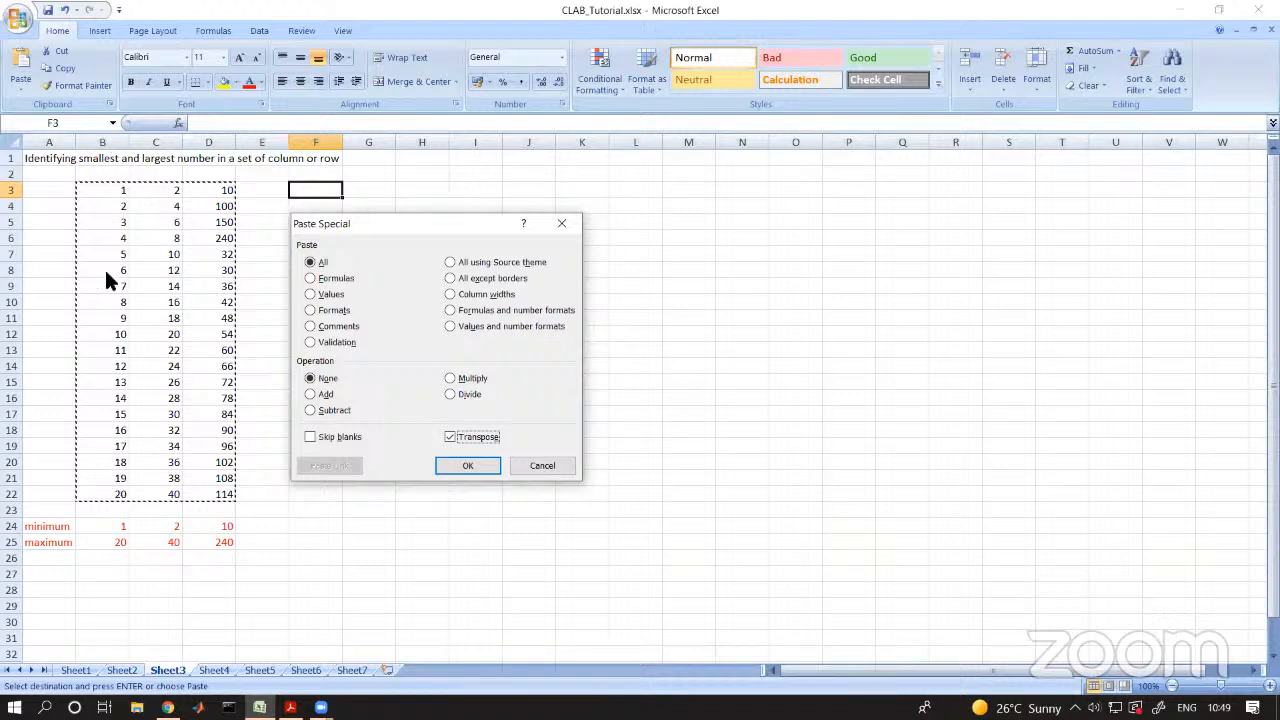
click(472, 465)
click(473, 465)
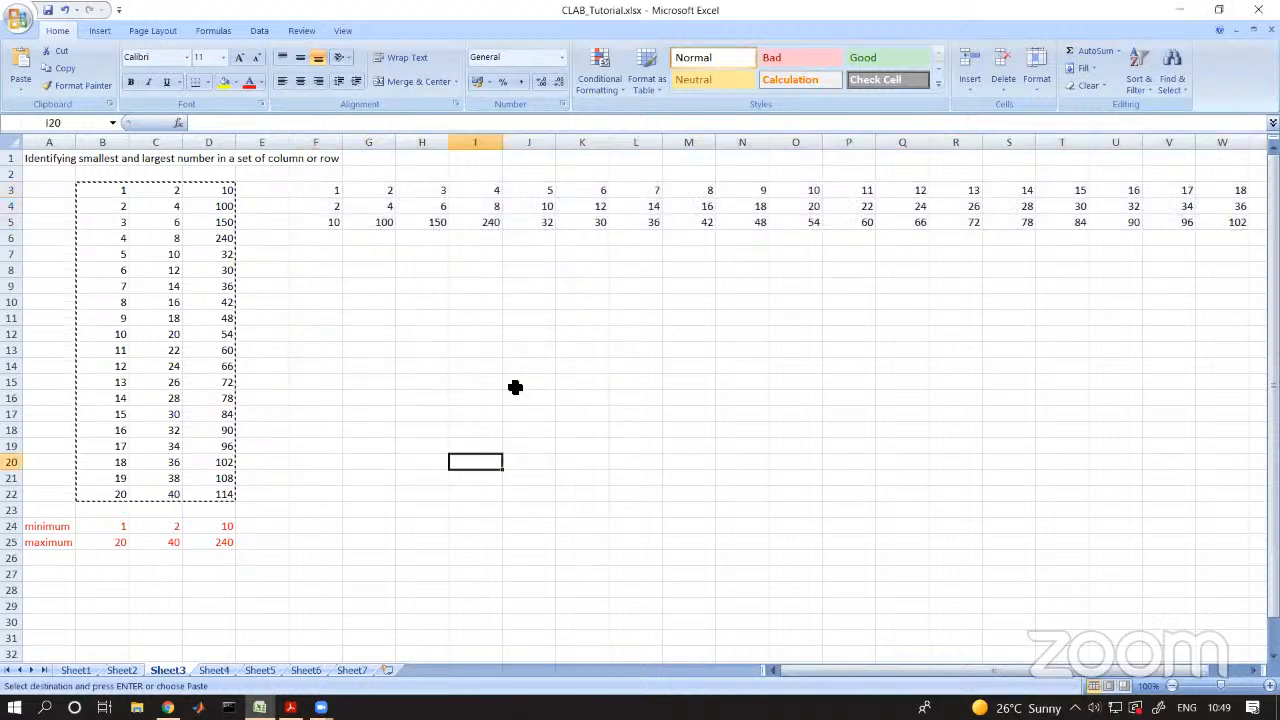
click(849, 191)
key(Escape)
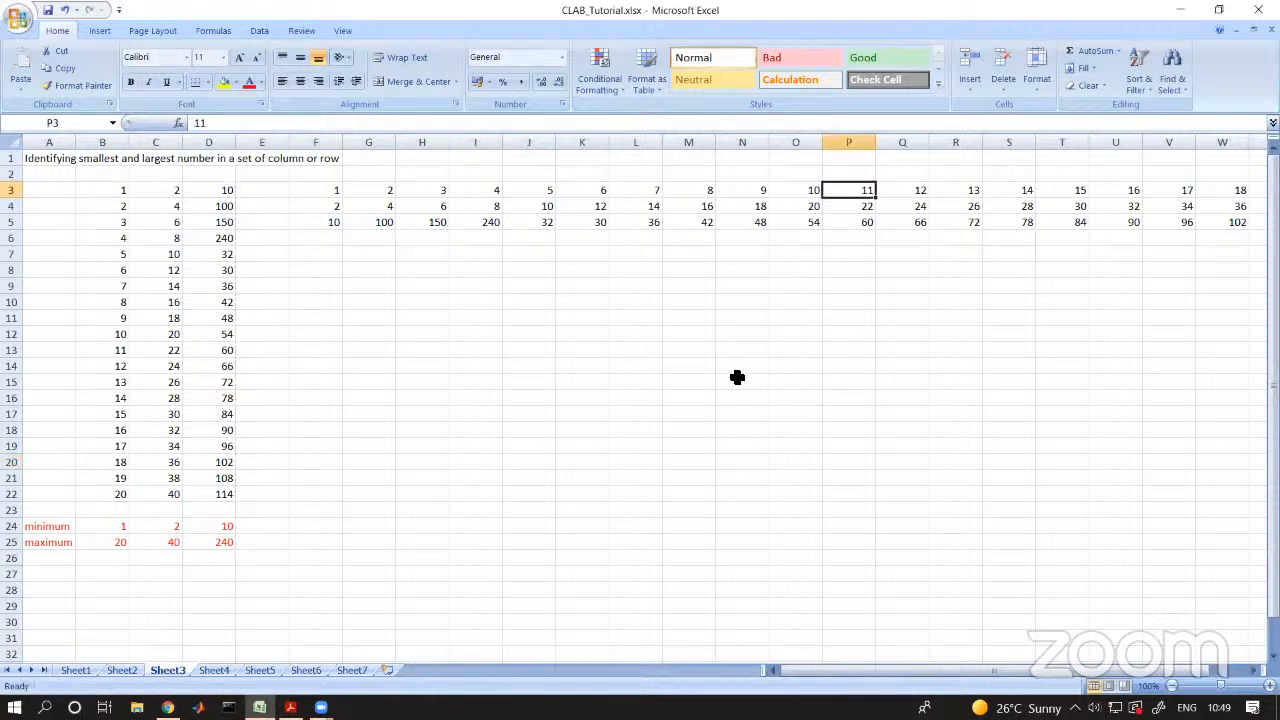
- Undo the transposed paste and clear the copy selection
click(727, 381)
key(ctrl+z)
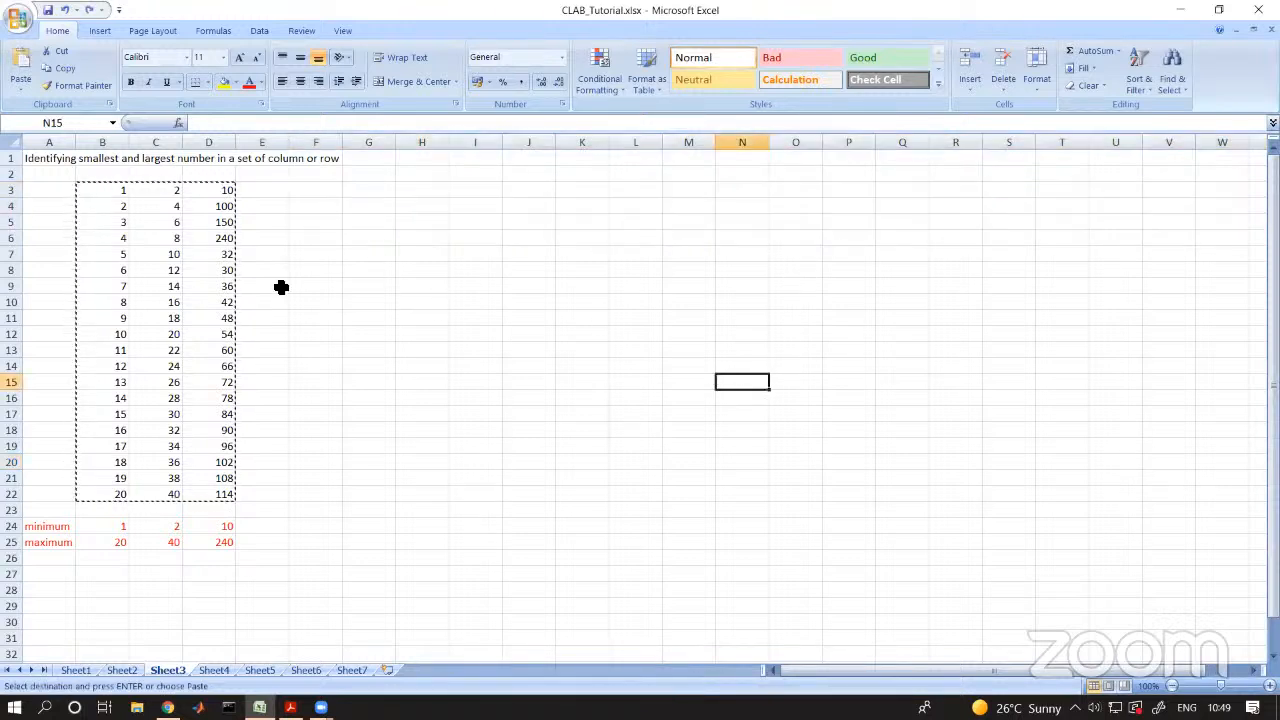
key(Escape)
click(500, 322)
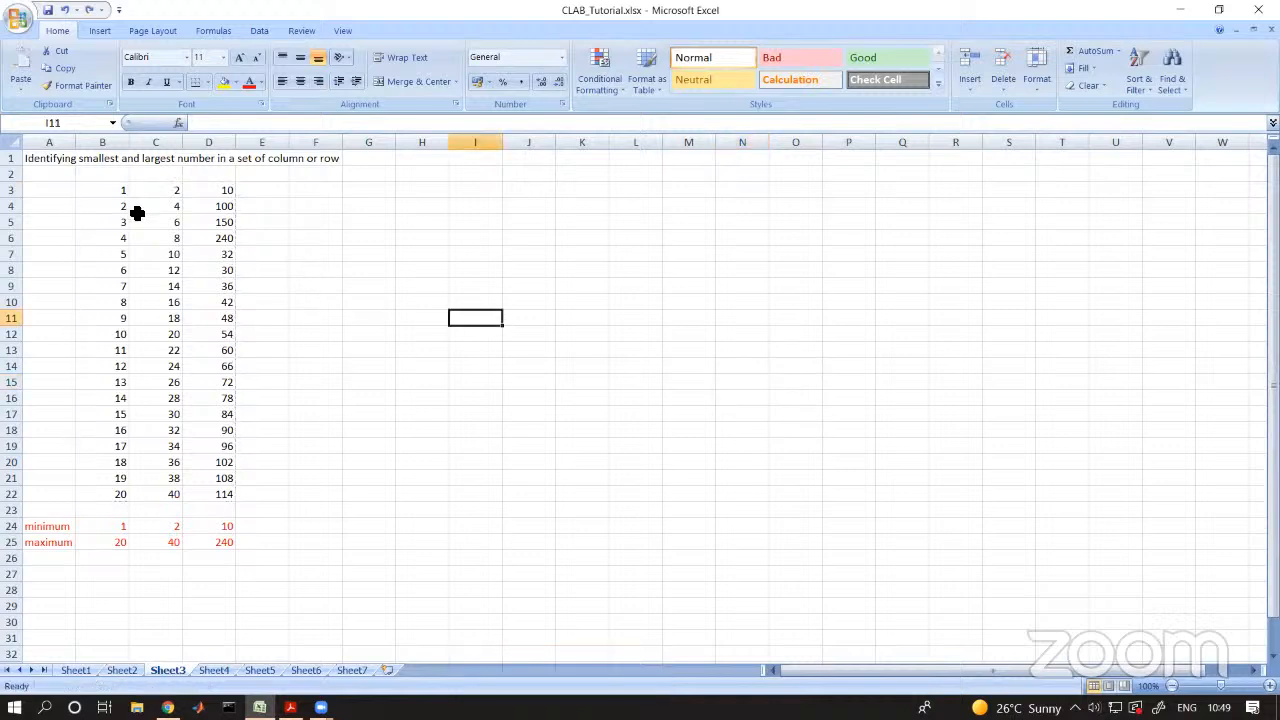
drag(122, 190, 203, 332)
key(ctrl+c)
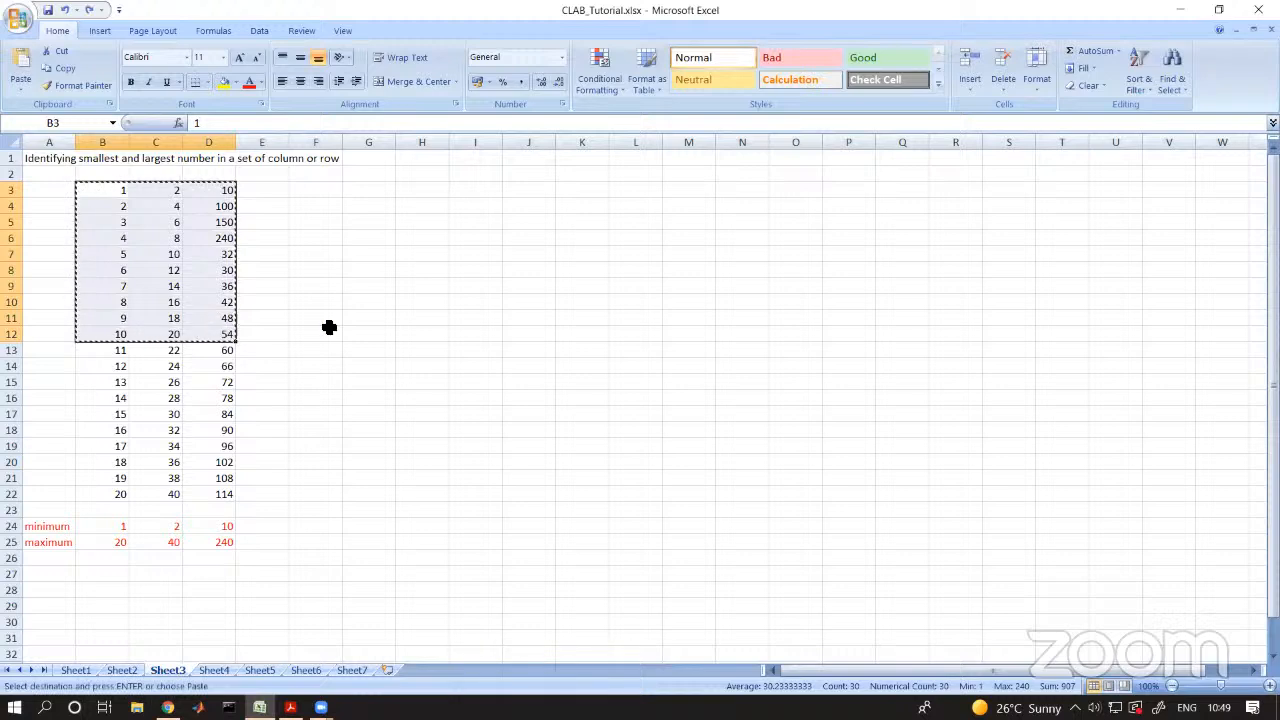
click(392, 339)
key(Escape)
key(Return)
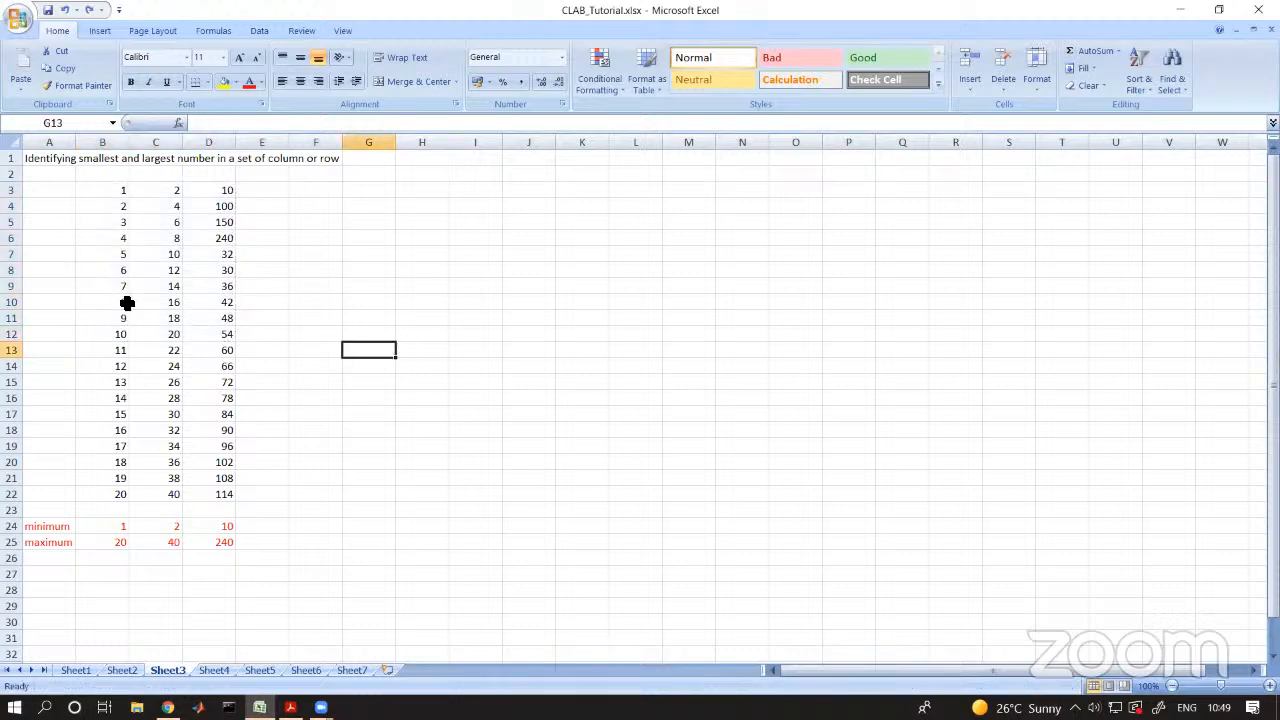
drag(113, 258, 198, 413)
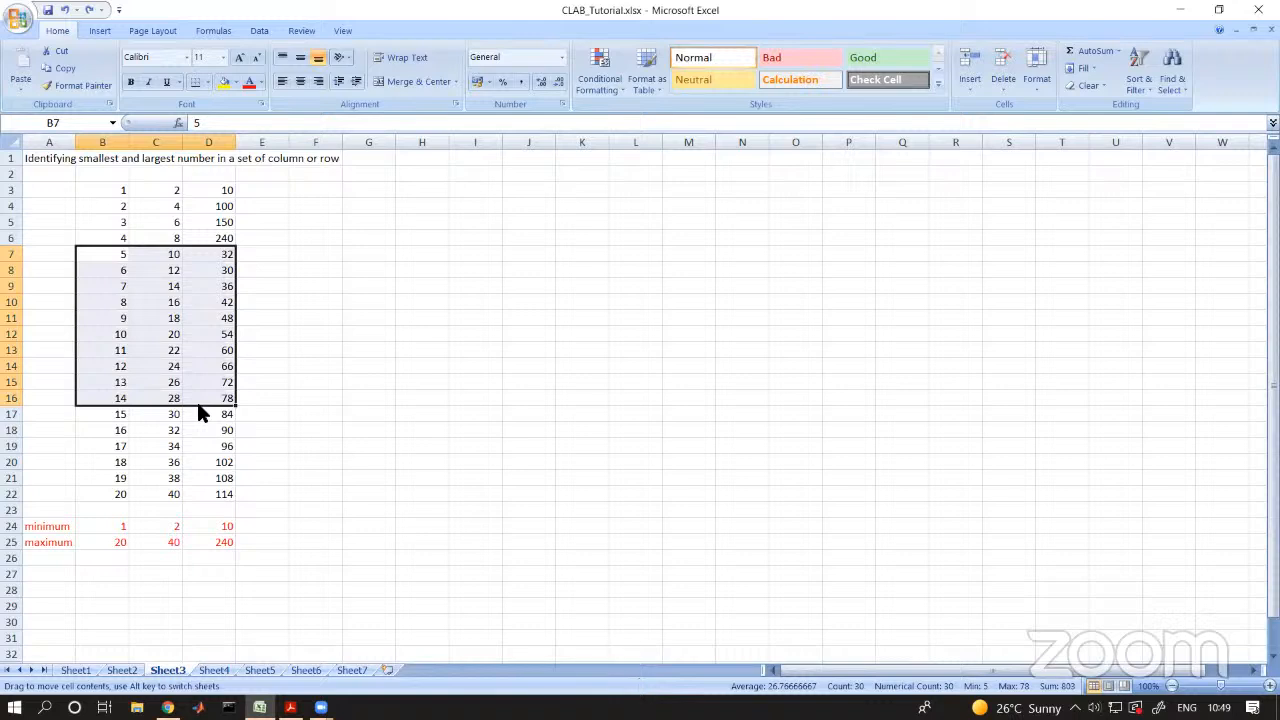
drag(198, 413, 98, 383)
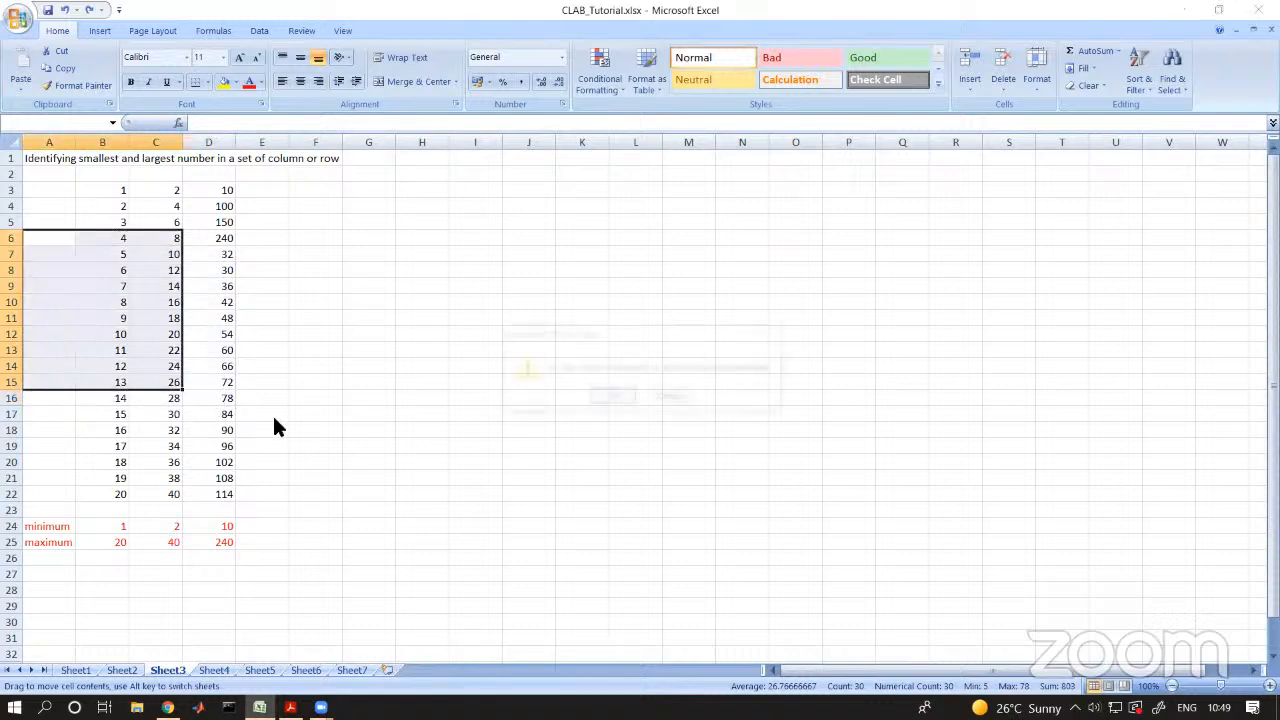
key(Escape)
click(531, 458)
- Copy the rows in B7:D16 and paste them transposed from cell F4 using Paste Special
drag(121, 259, 197, 403)
key(ctrl+c)
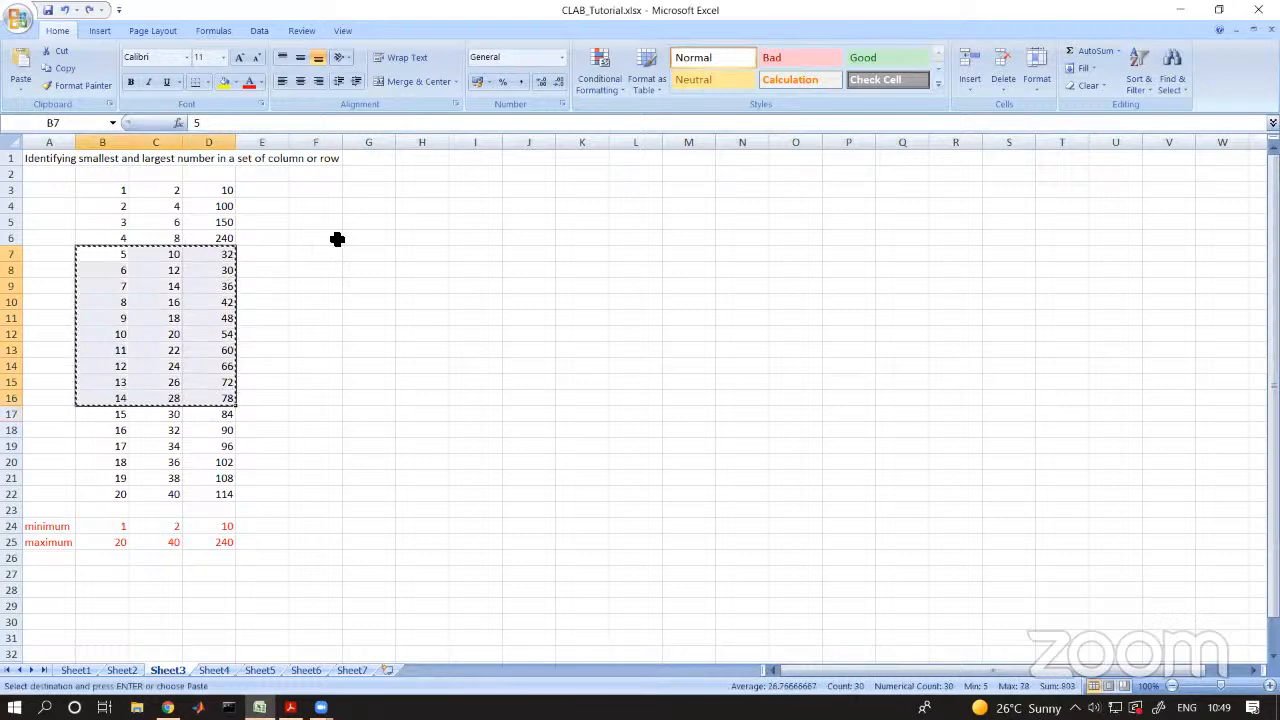
click(336, 209)
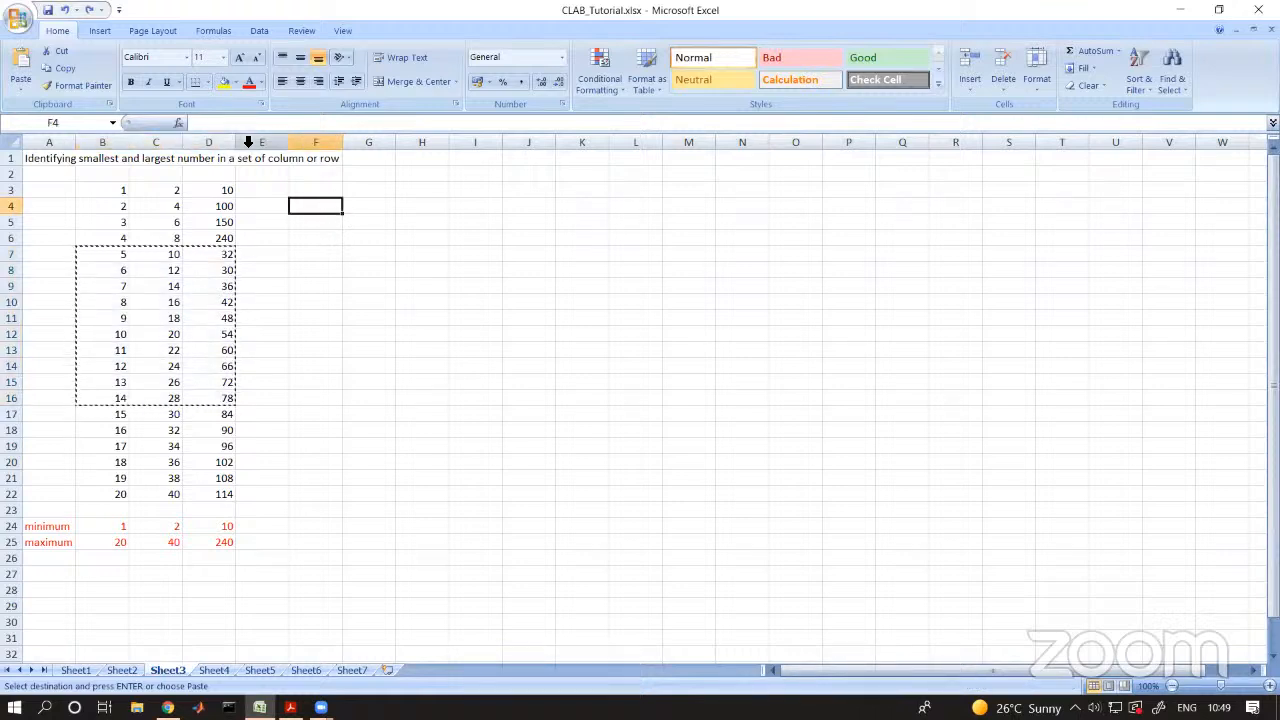
click(25, 94)
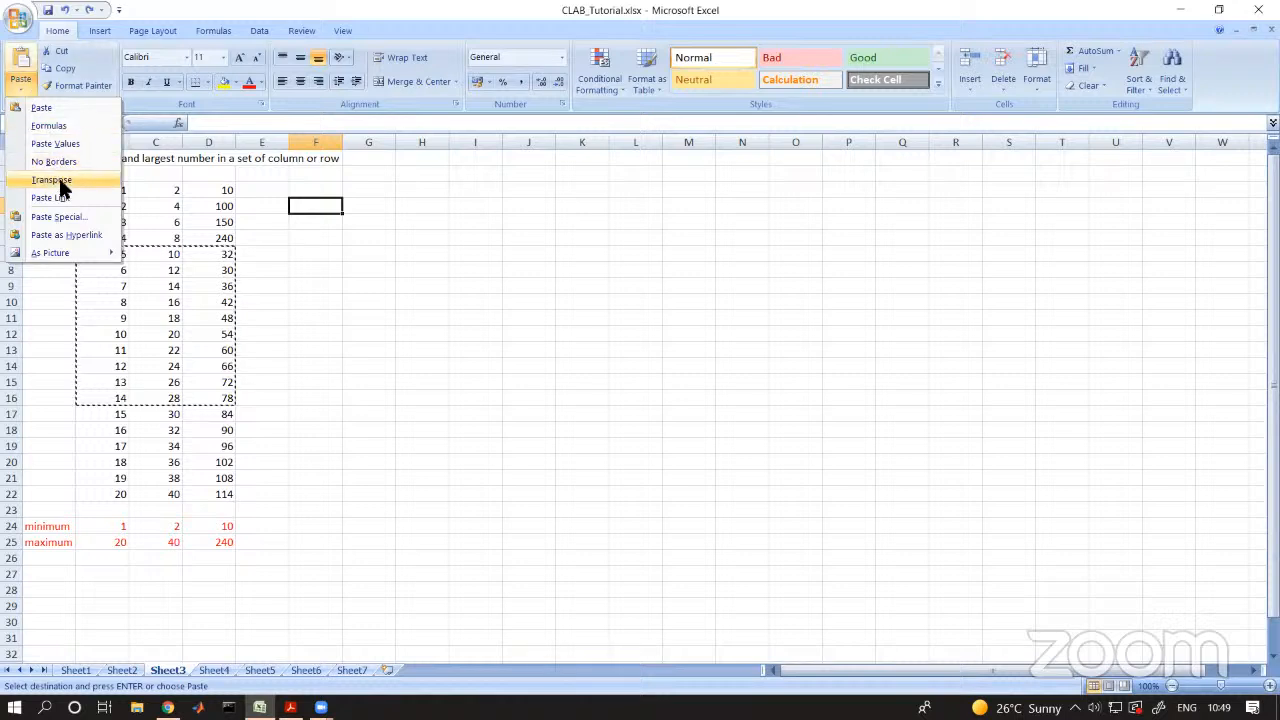
mouse_move(68, 247)
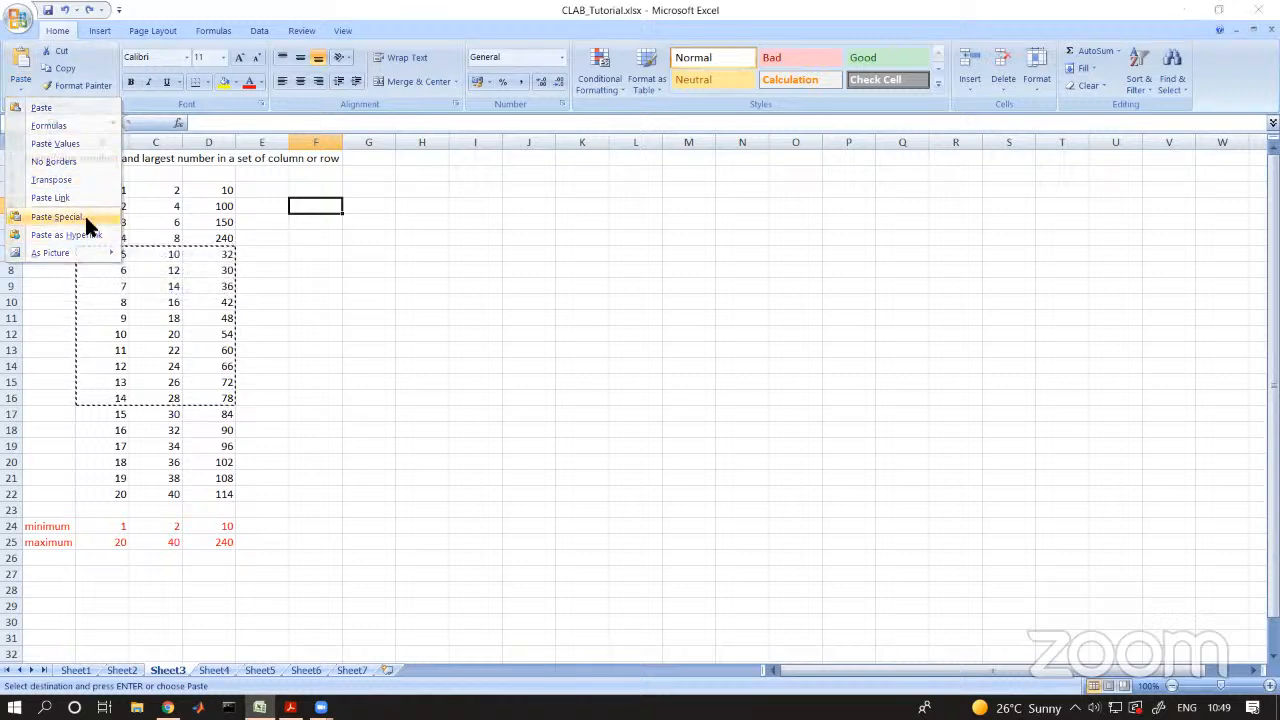
click(84, 216)
click(466, 438)
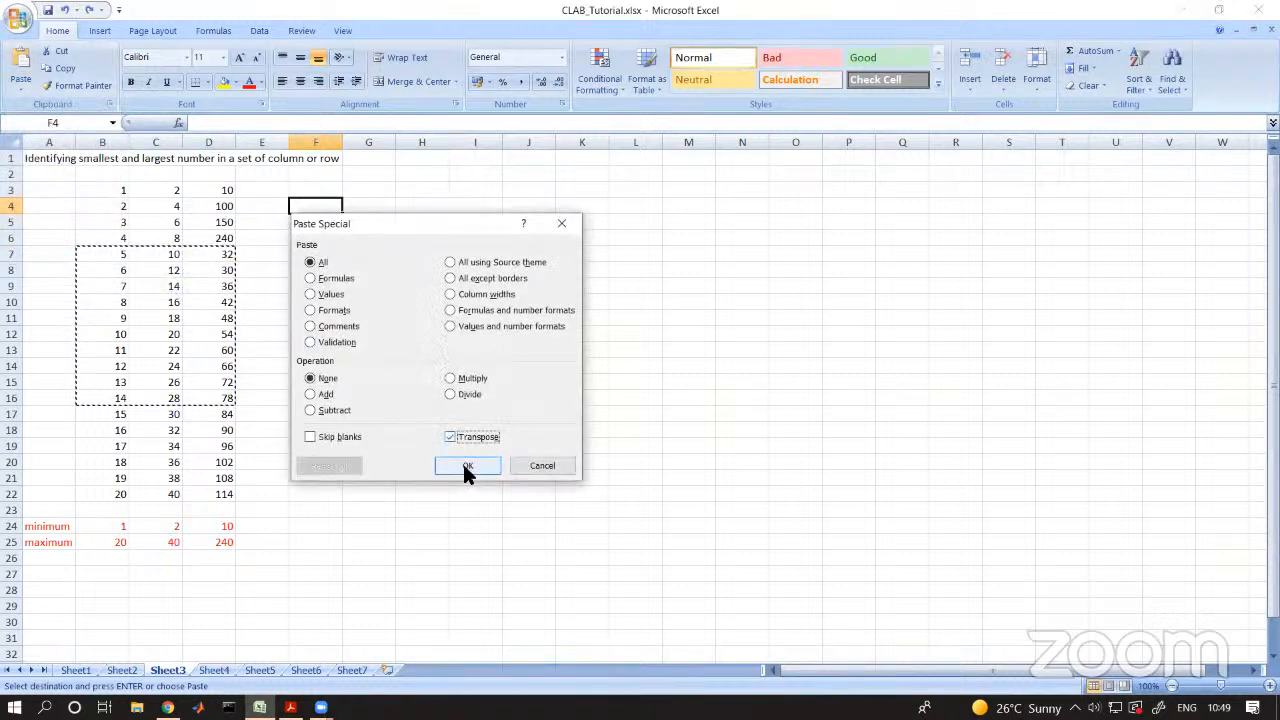
click(466, 466)
click(466, 464)
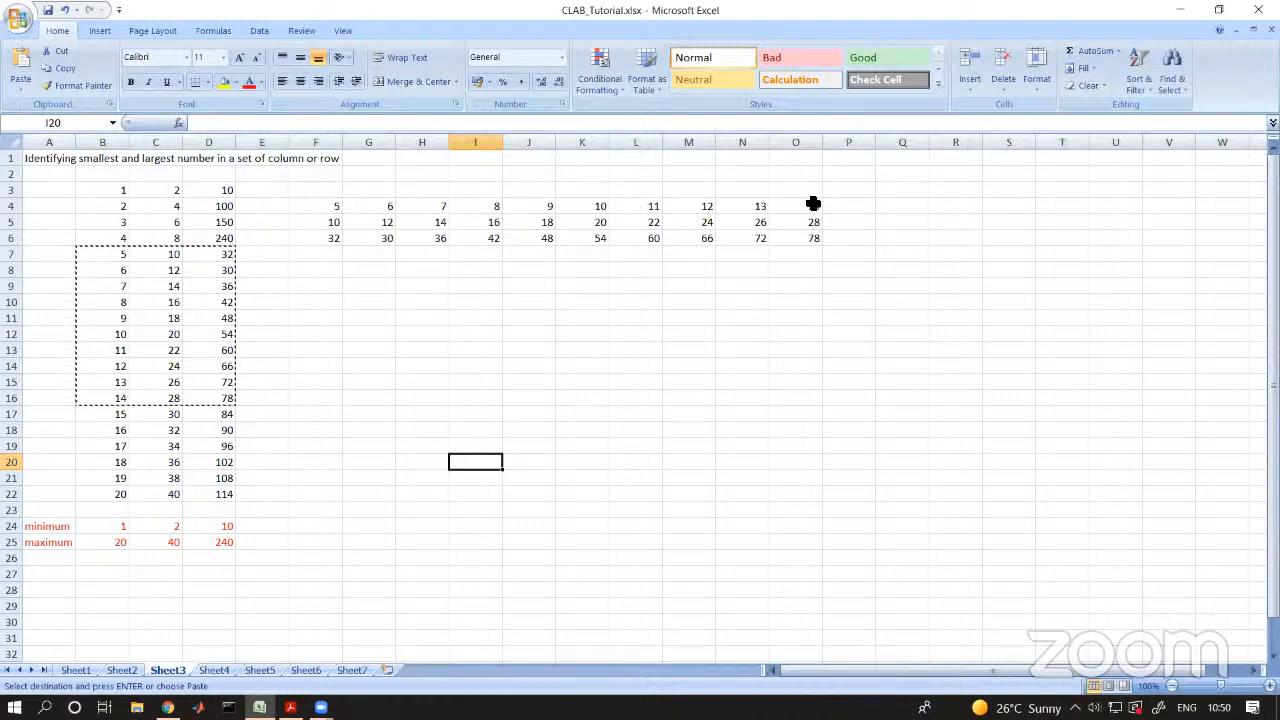
click(749, 337)
key(Escape)
click(524, 366)
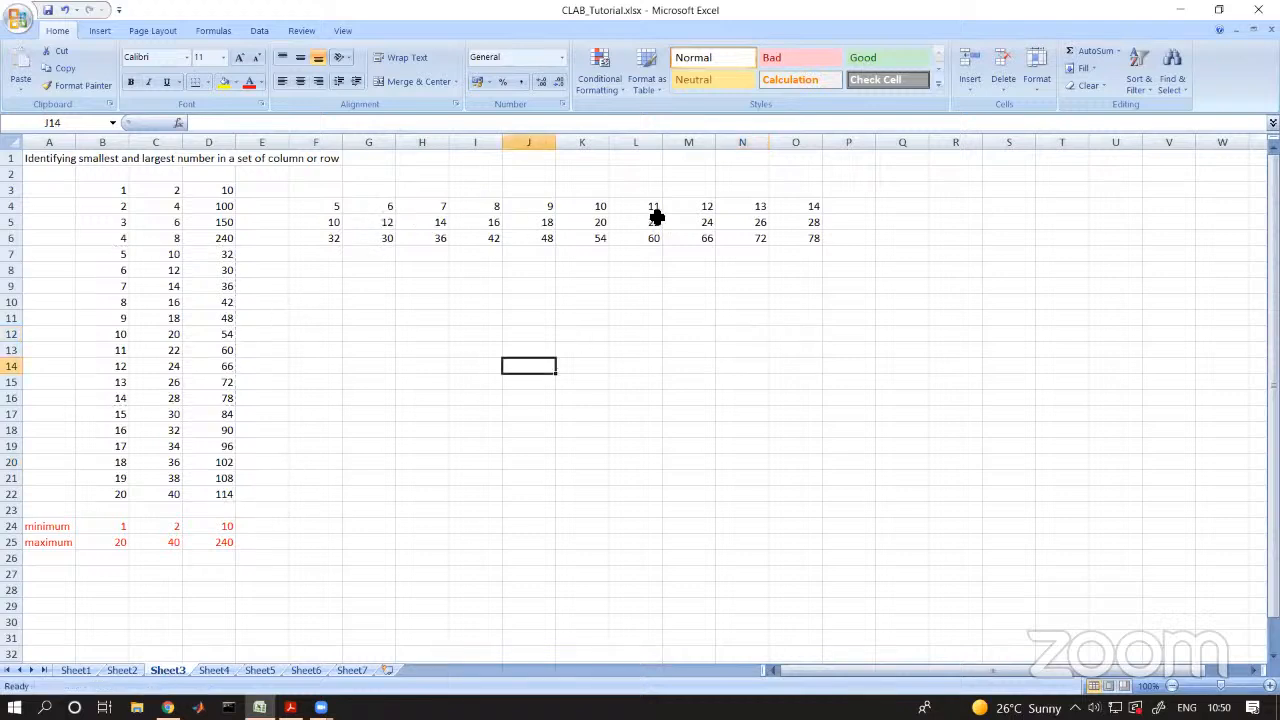
click(333, 269)
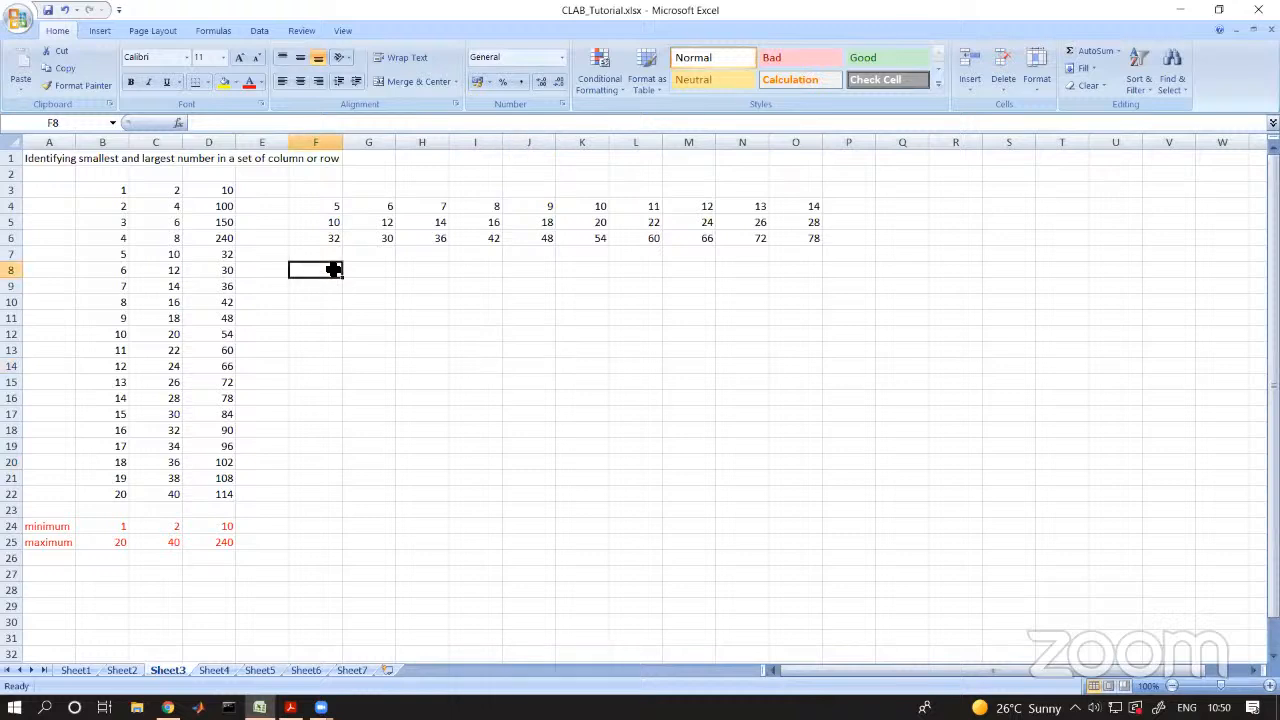
- Copy the minimum and maximum labels from A24:A25 and paste them into E7:E8
drag(49, 527, 57, 541)
key(ctrl+c)
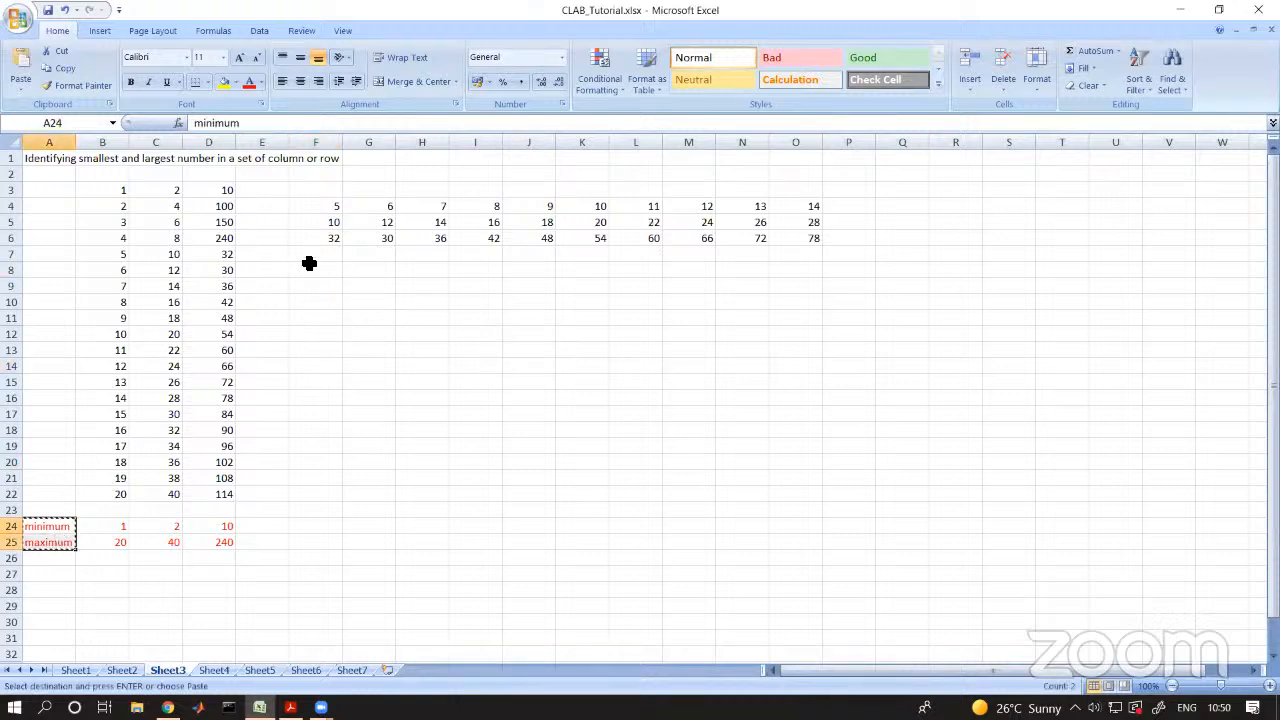
click(276, 254)
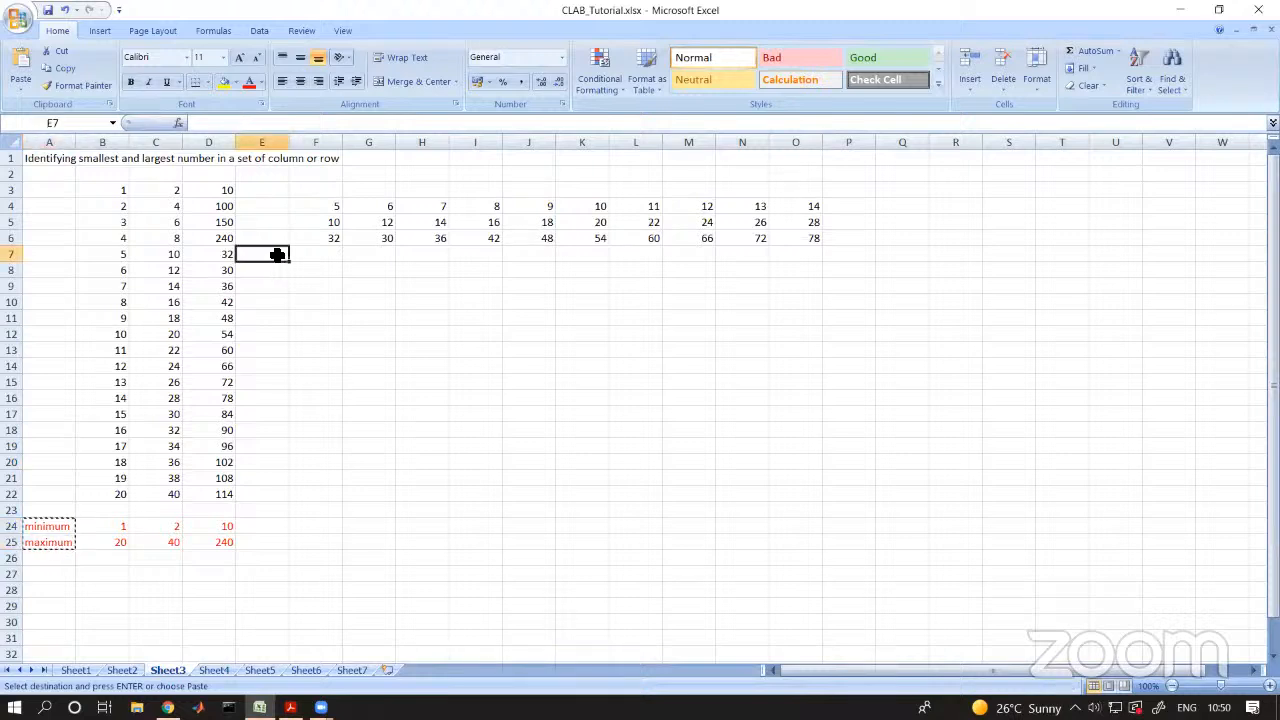
key(ctrl+v)
click(462, 316)
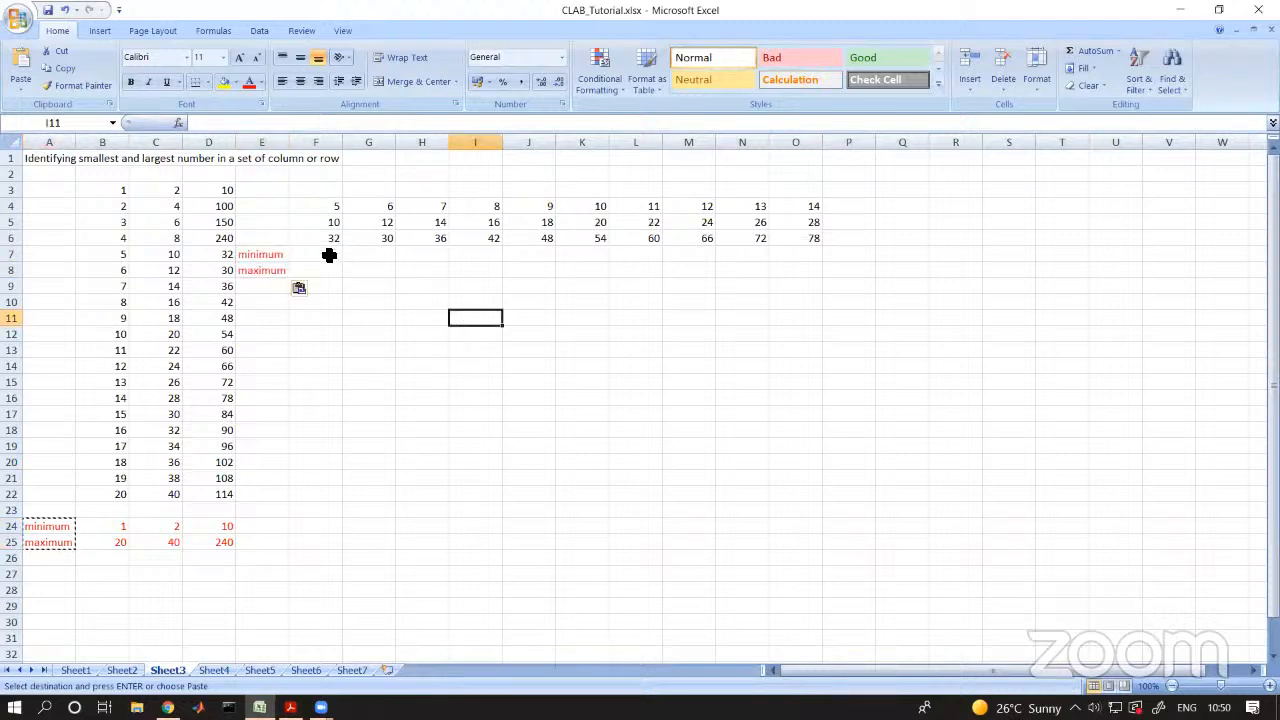
click(340, 257)
text(+)
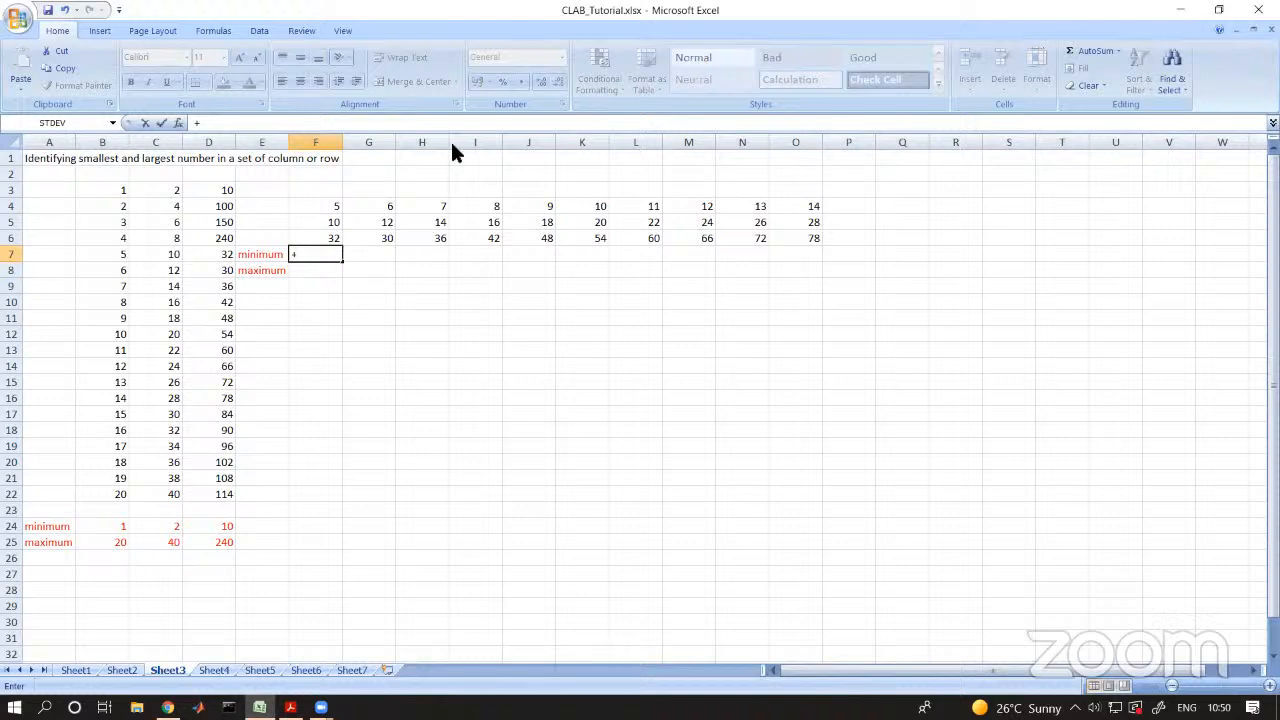
click(1118, 50)
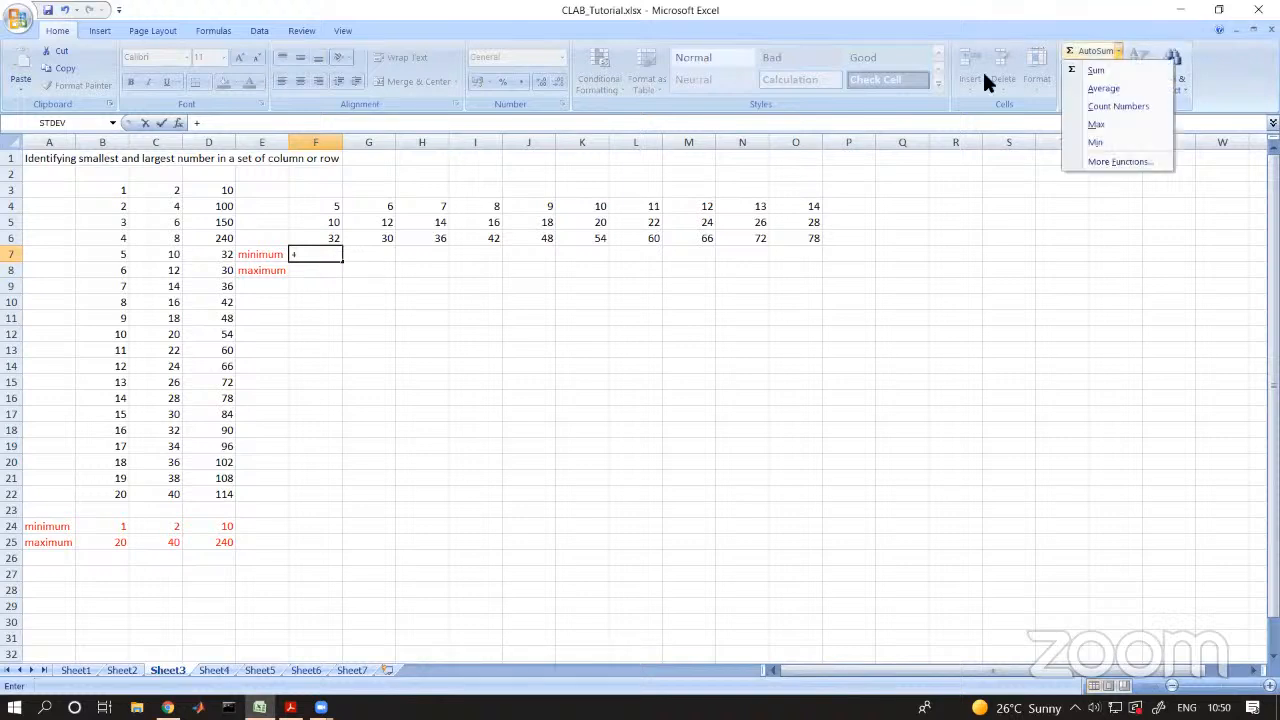
click(1107, 142)
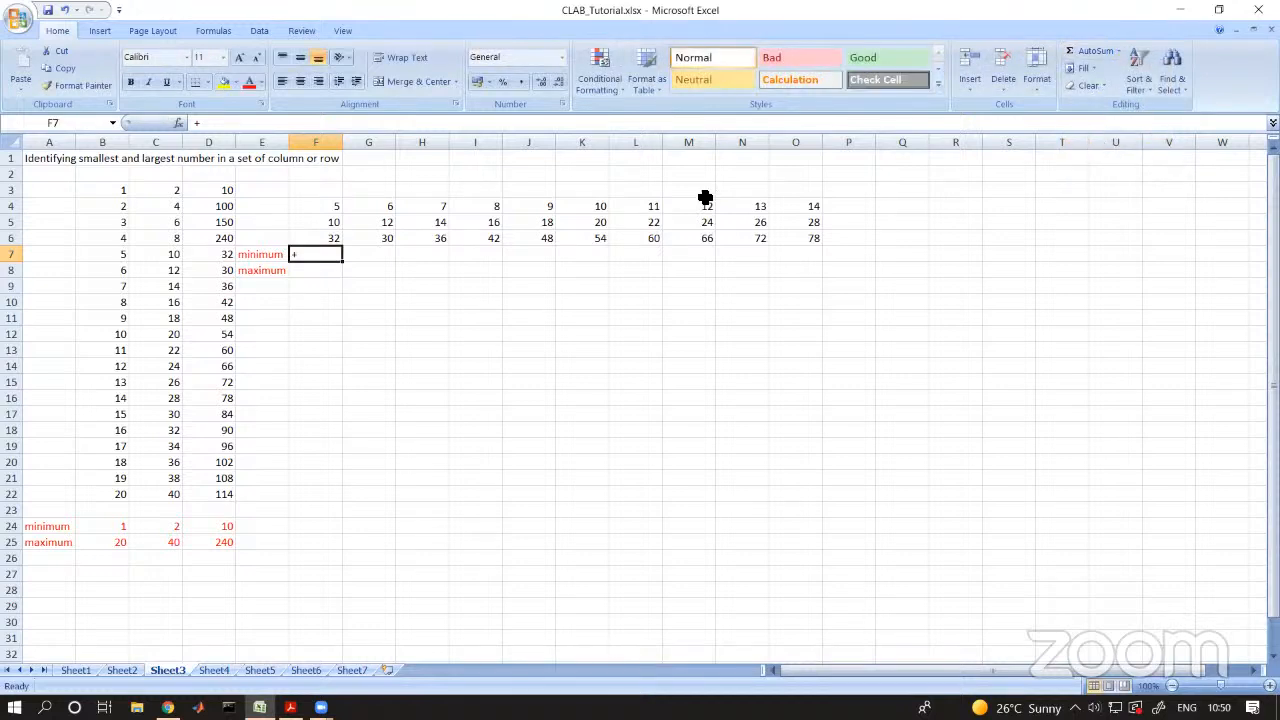
click(607, 427)
- Enter =MIN(F4:F6) in F7 to find the minimum of the first transposed column
click(329, 255)
click(1117, 51)
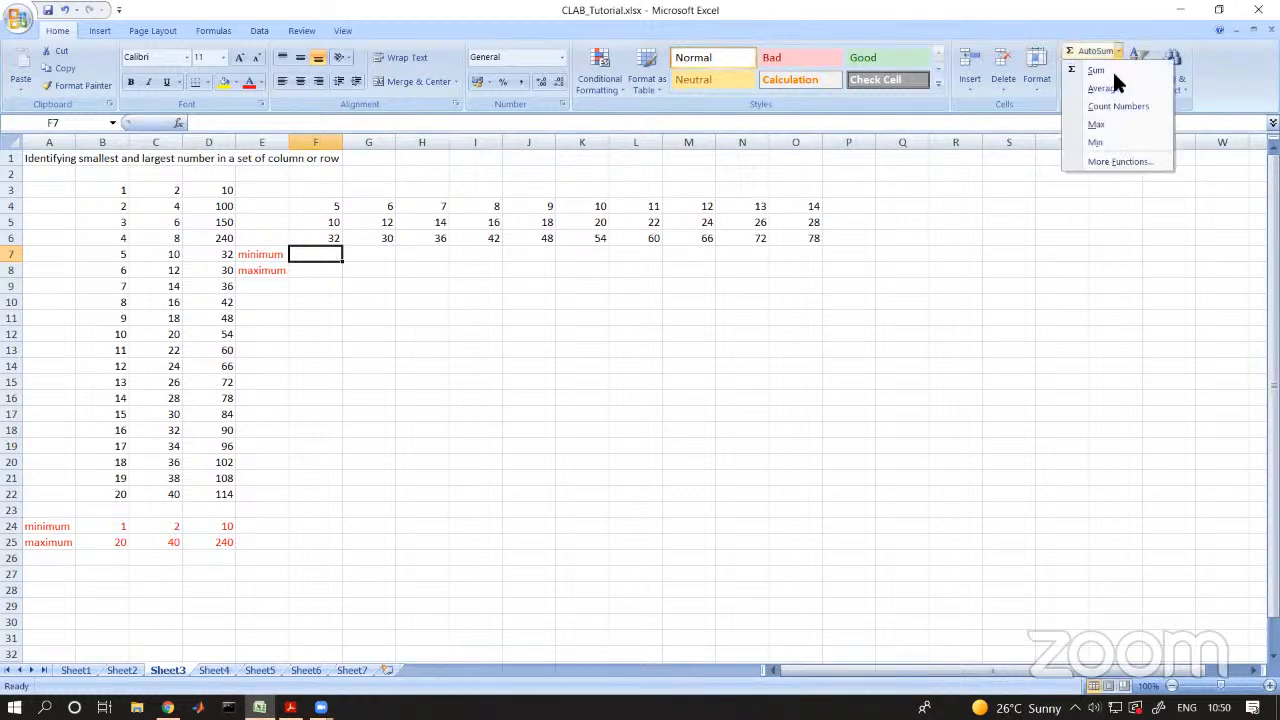
click(1098, 143)
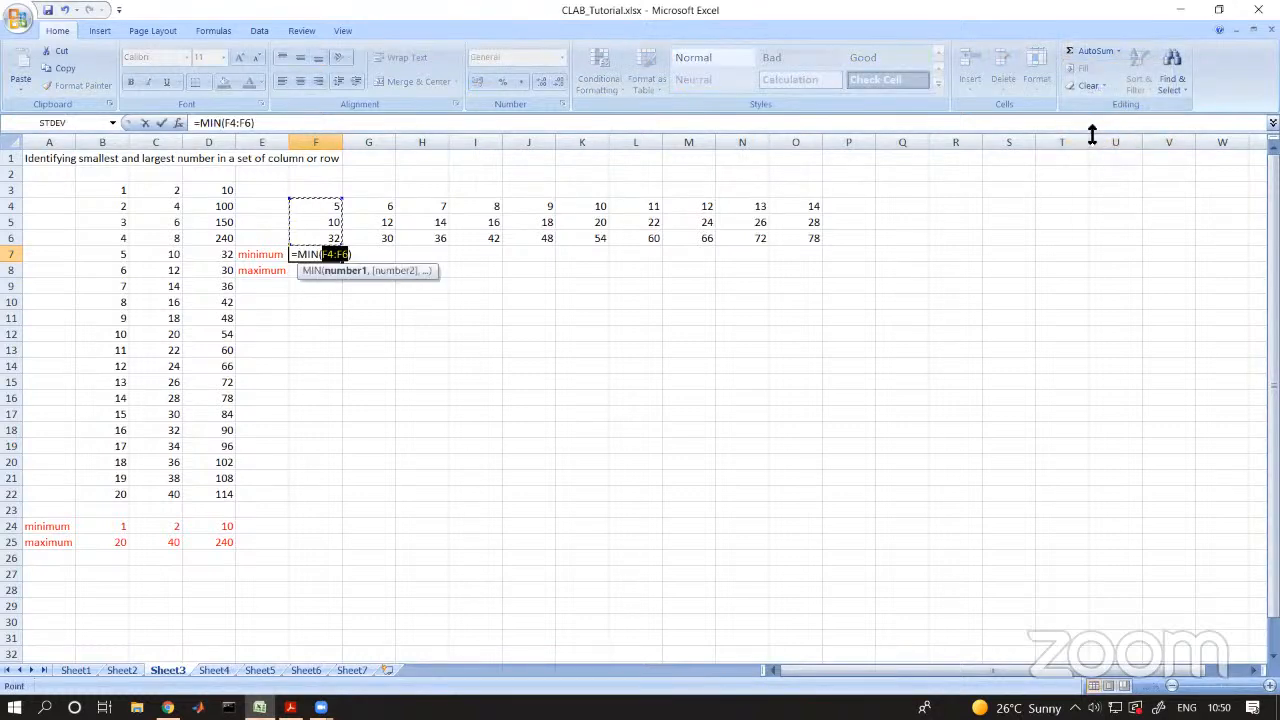
key(Return)
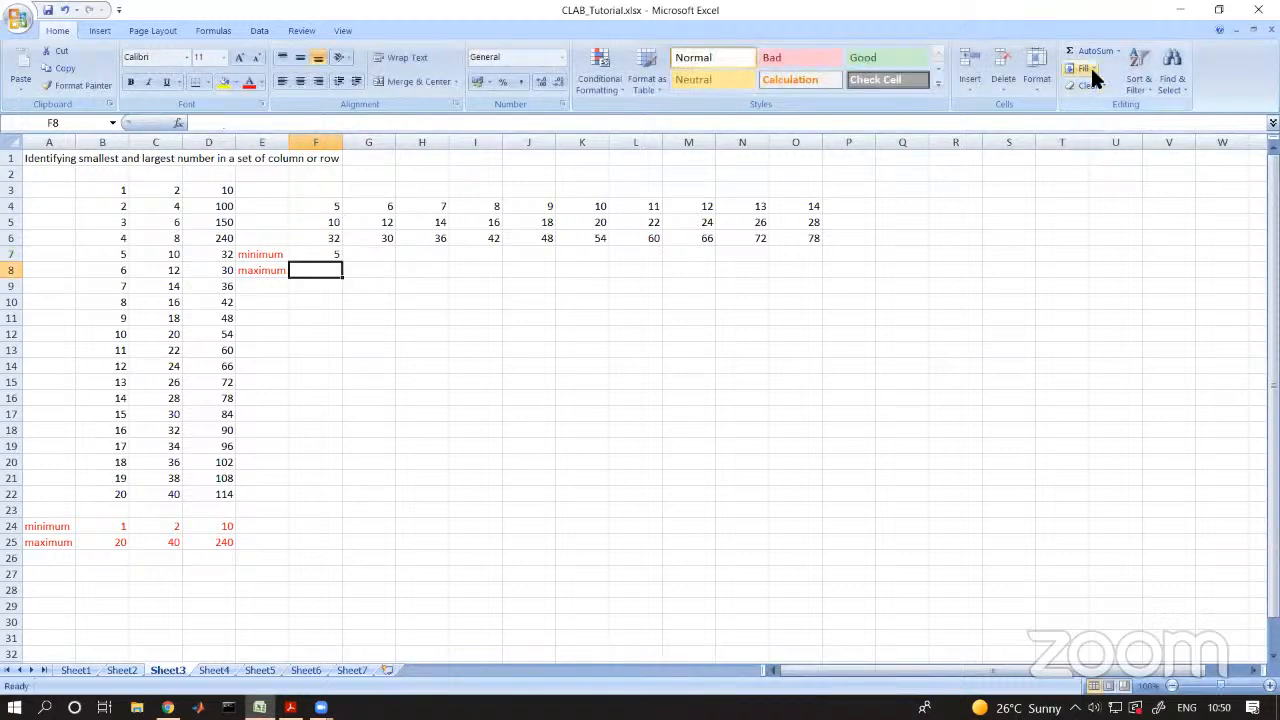
- Enter a maximum formula in F8 with its range corrected to F4:F6
click(1118, 51)
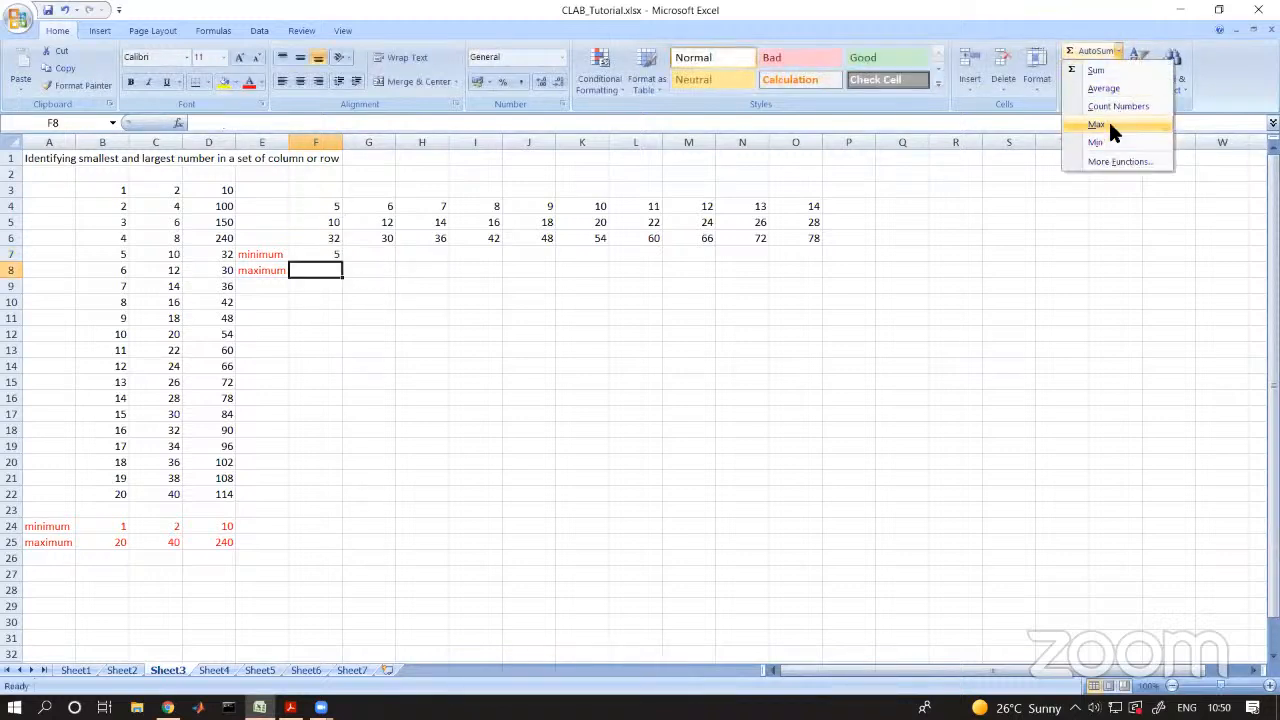
click(1106, 124)
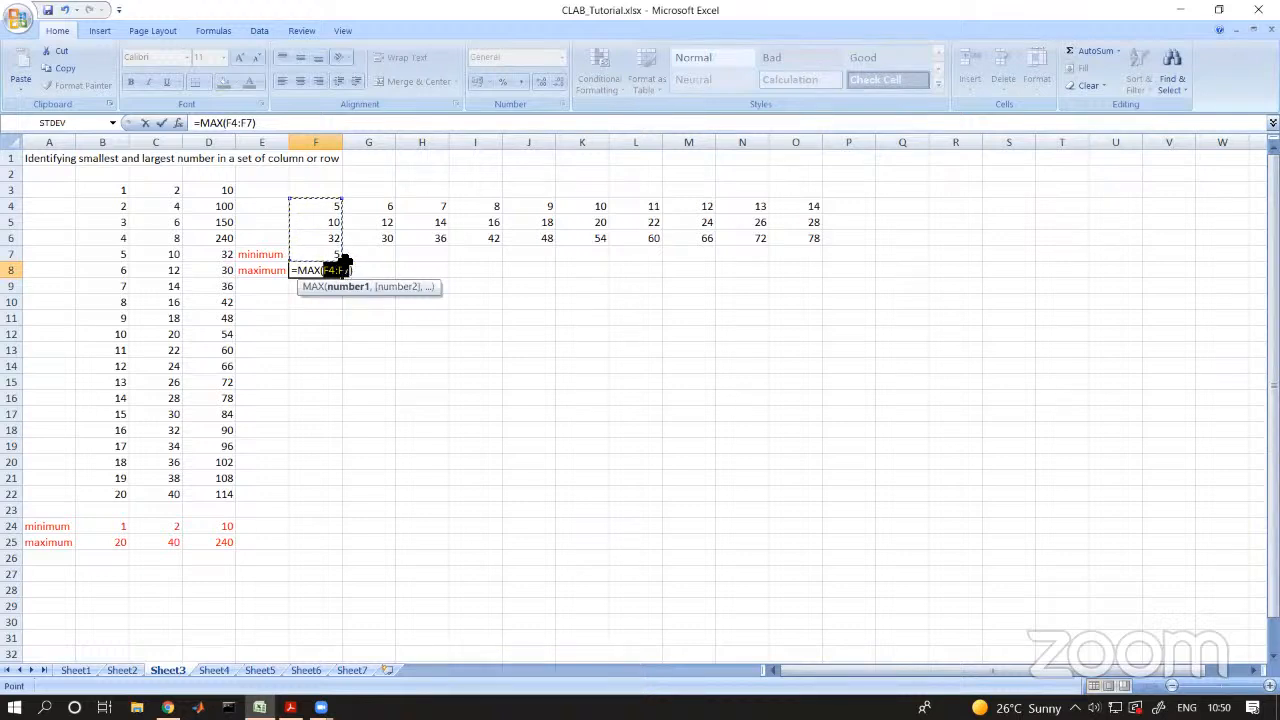
click(248, 122)
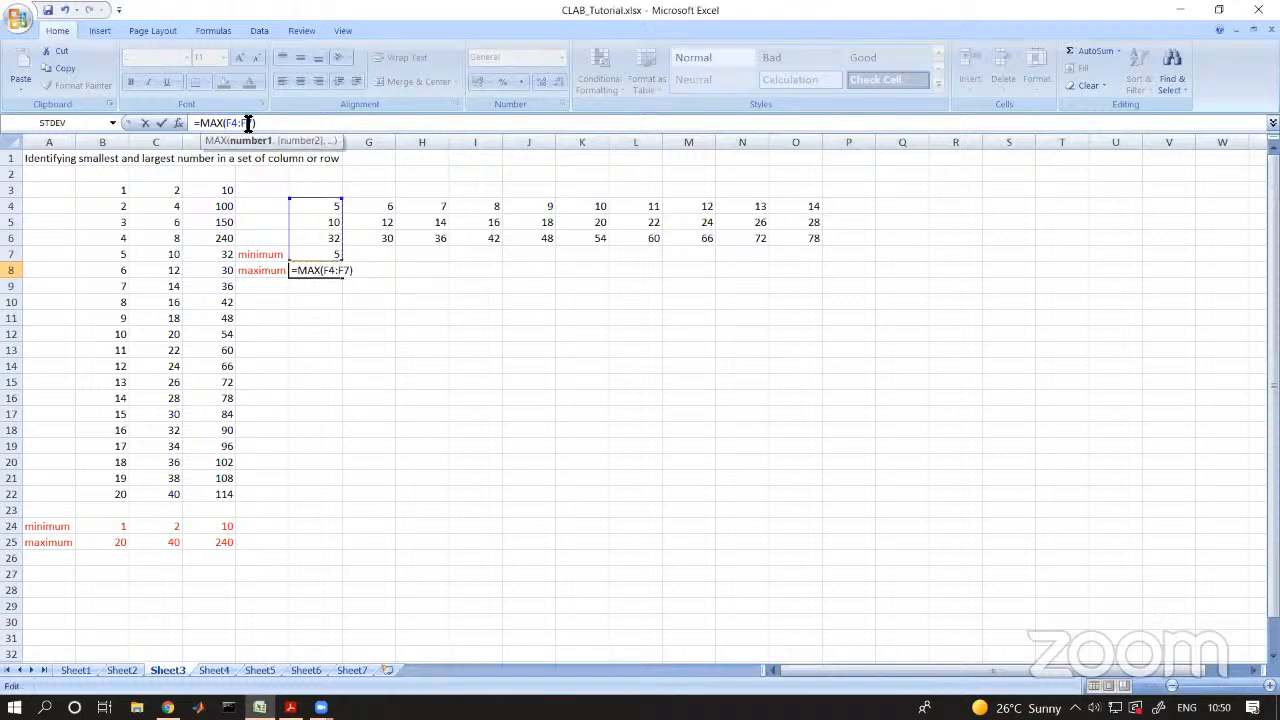
key(BackSpace)
text(6)
key(Return)
- Fill the formulas in F7:F8 across to column O and colour the text in E7:O8 red
drag(339, 257, 817, 291)
click(704, 366)
drag(287, 257, 795, 264)
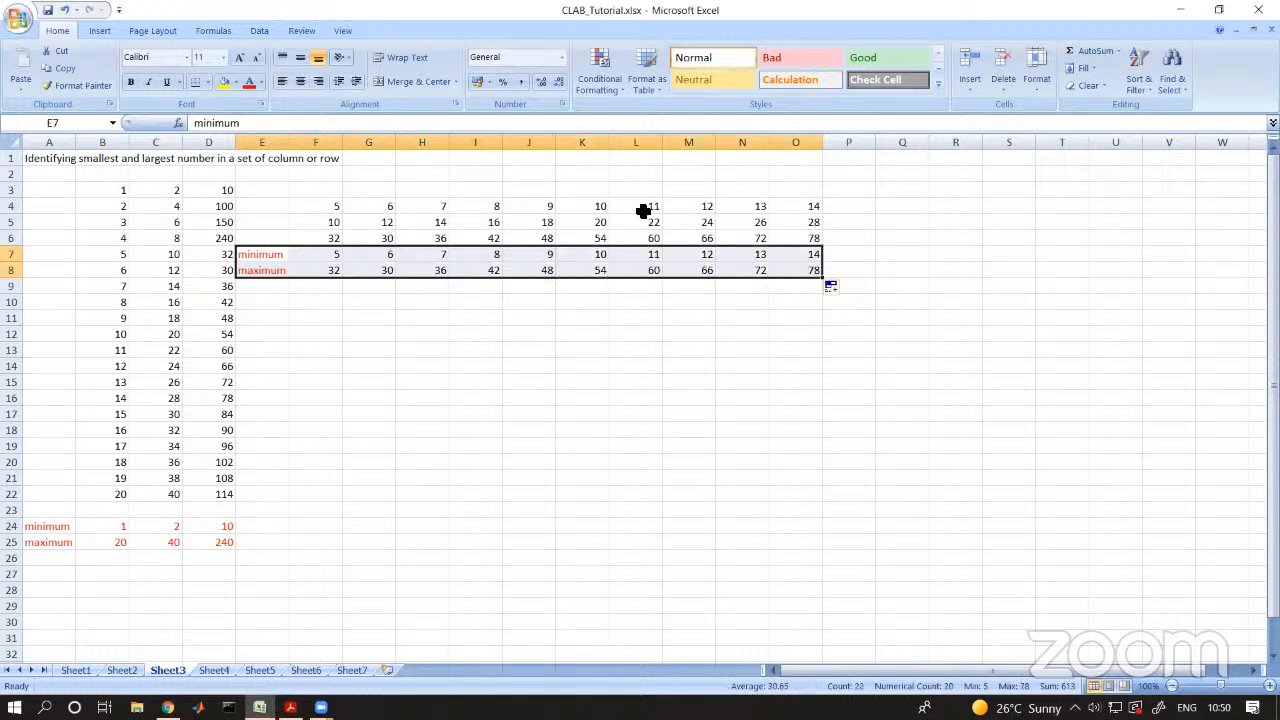
click(250, 80)
click(385, 383)
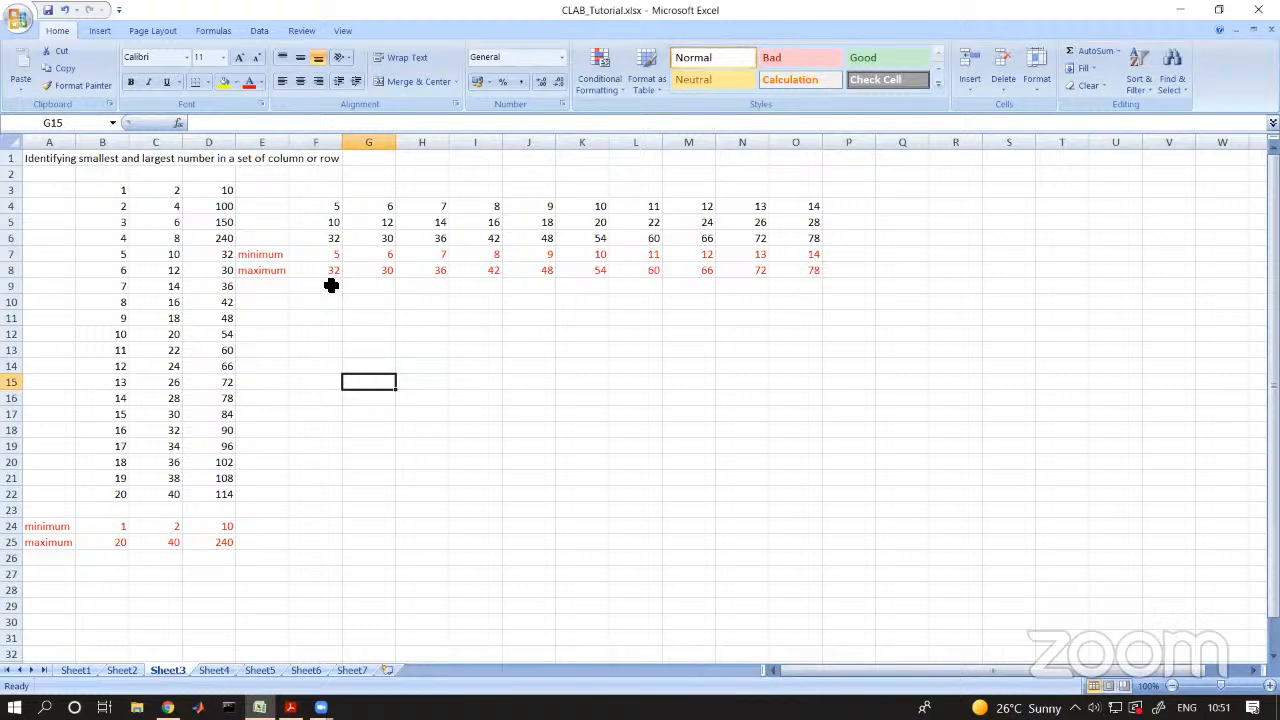
- Add the headings min in P3 and max in Q3
click(870, 192)
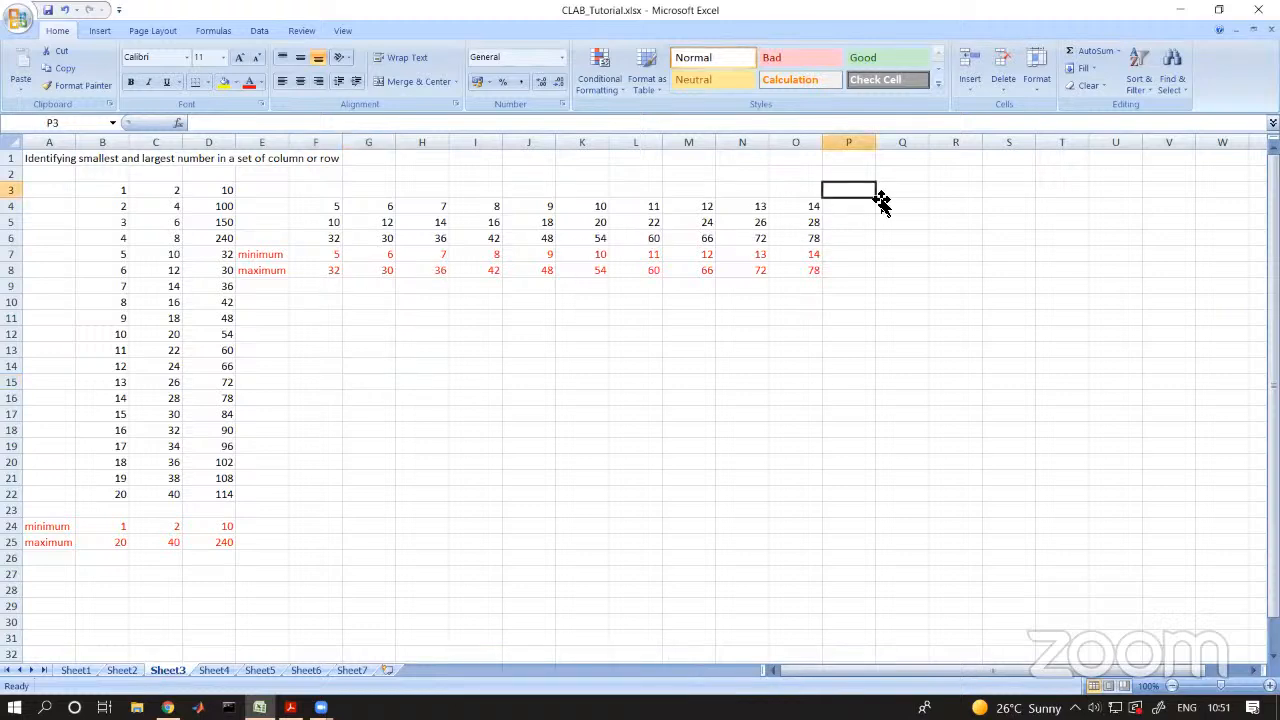
text(min)
key(Return)
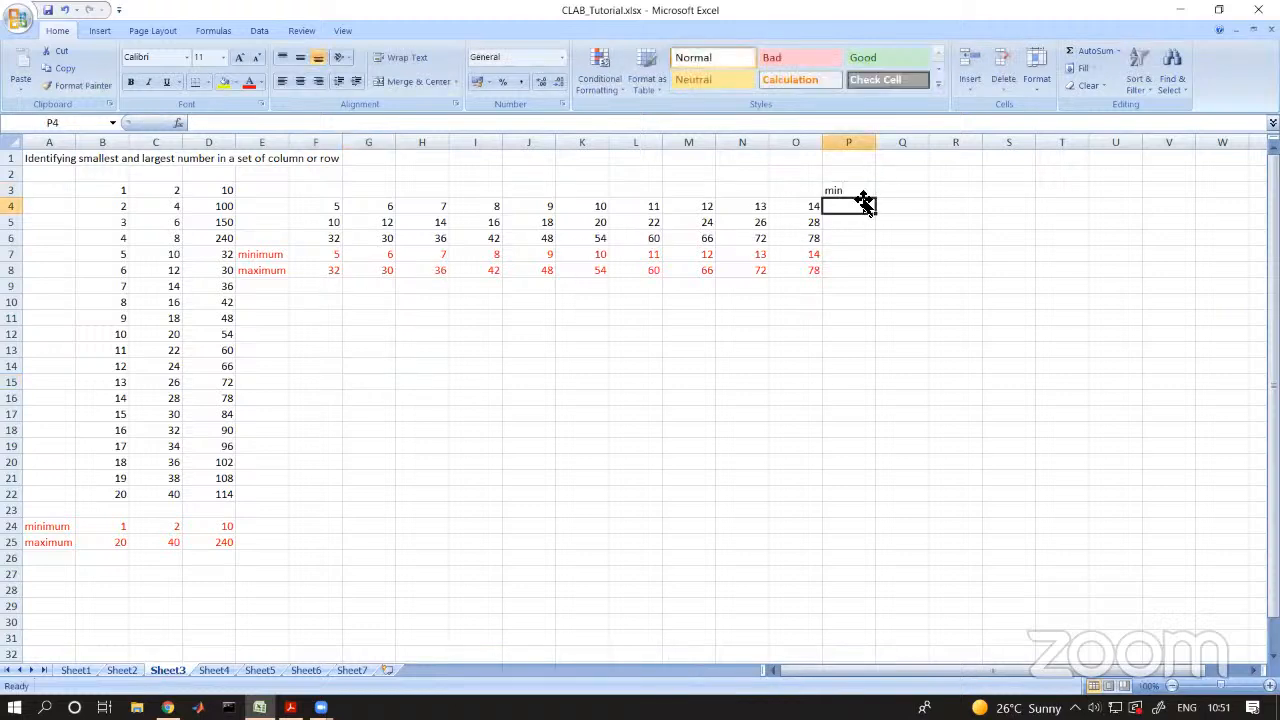
click(906, 194)
text(max)
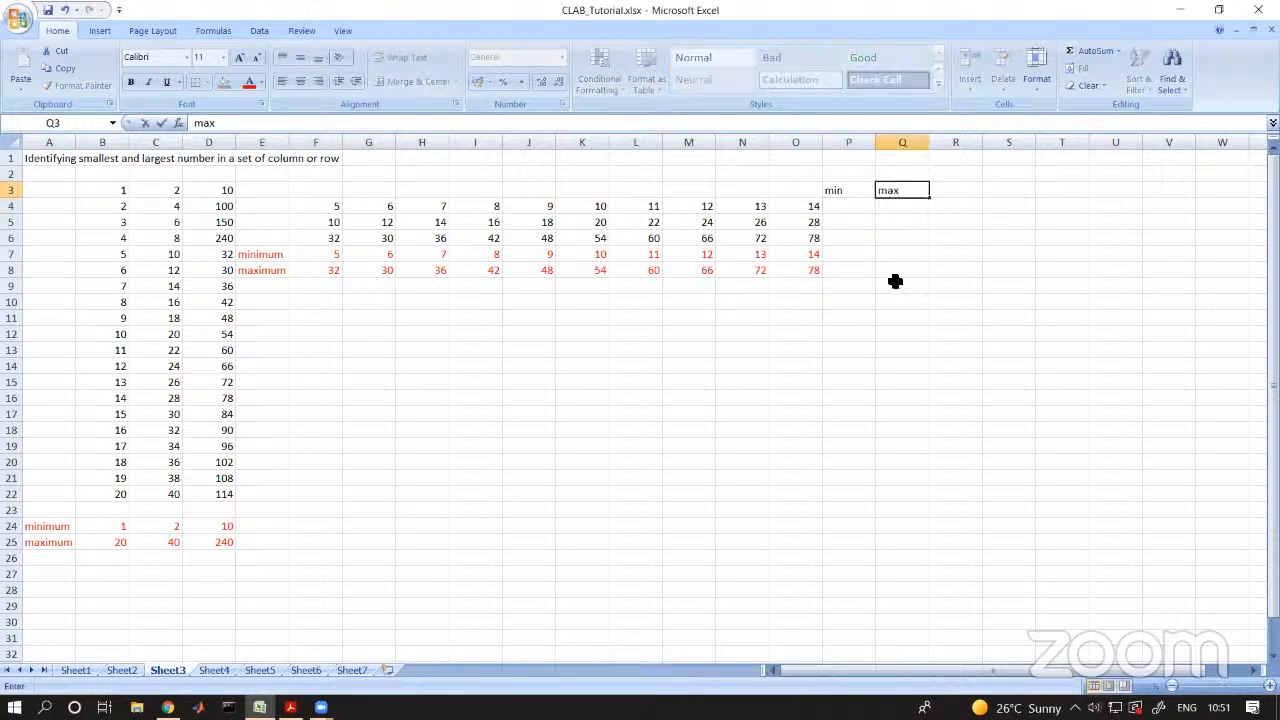
click(895, 281)
- Format columns P and Q with dark red text and a White, Background 1, Darker 15% fill
drag(848, 142, 902, 142)
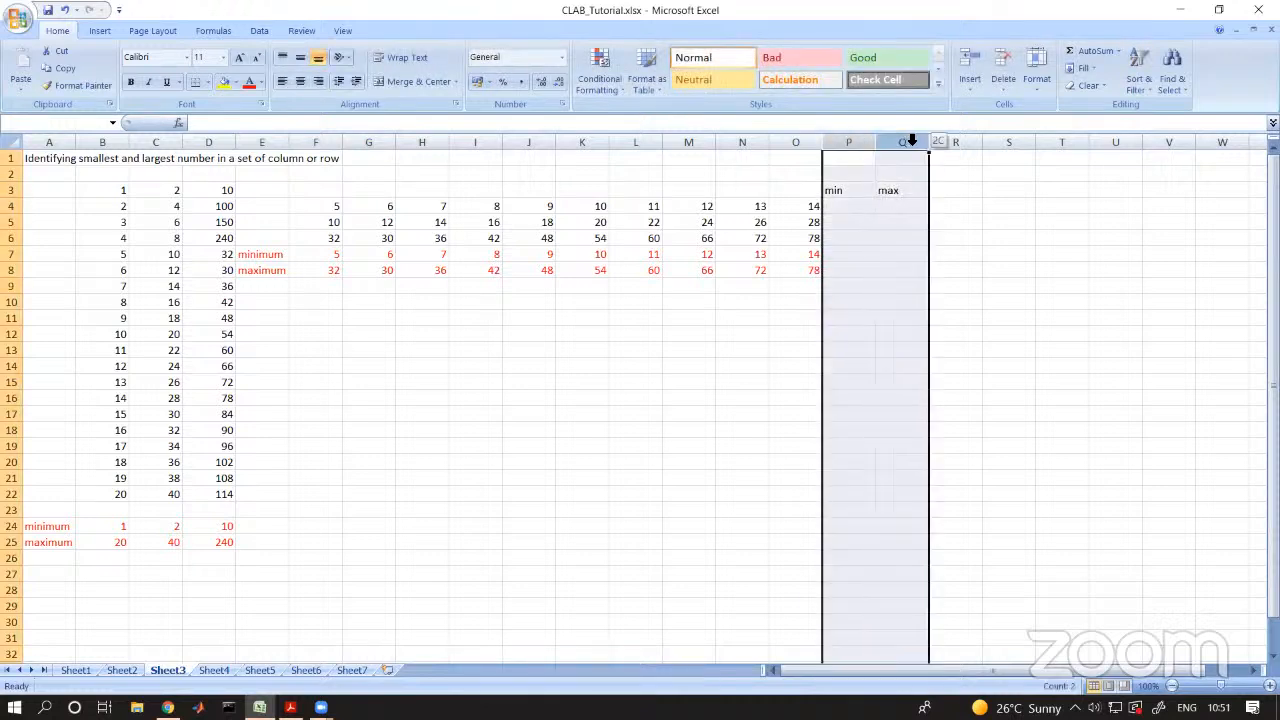
click(262, 82)
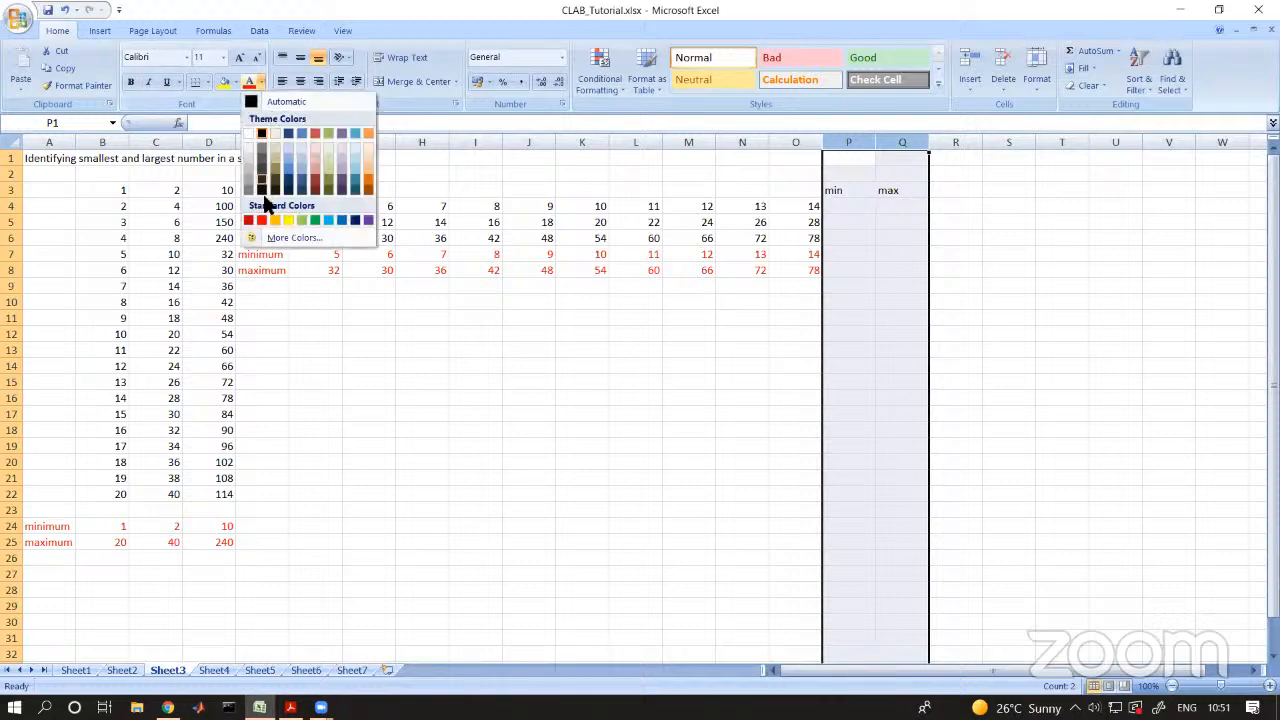
click(333, 220)
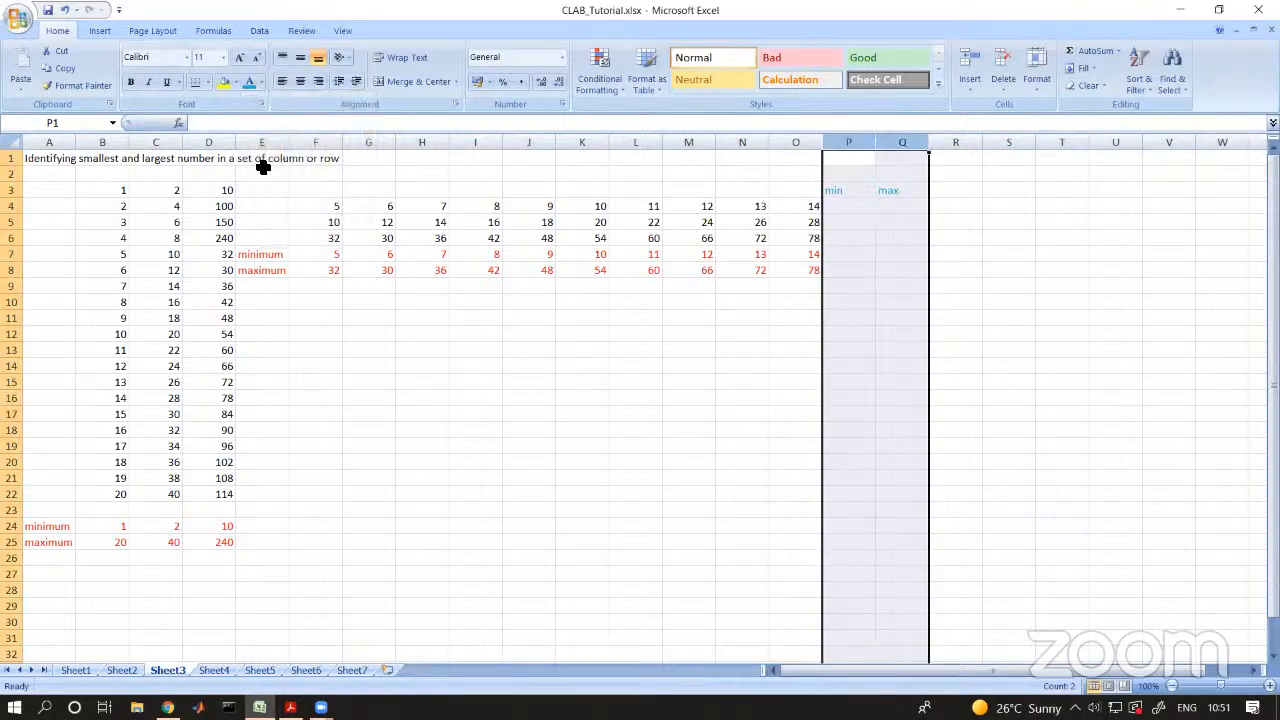
click(261, 82)
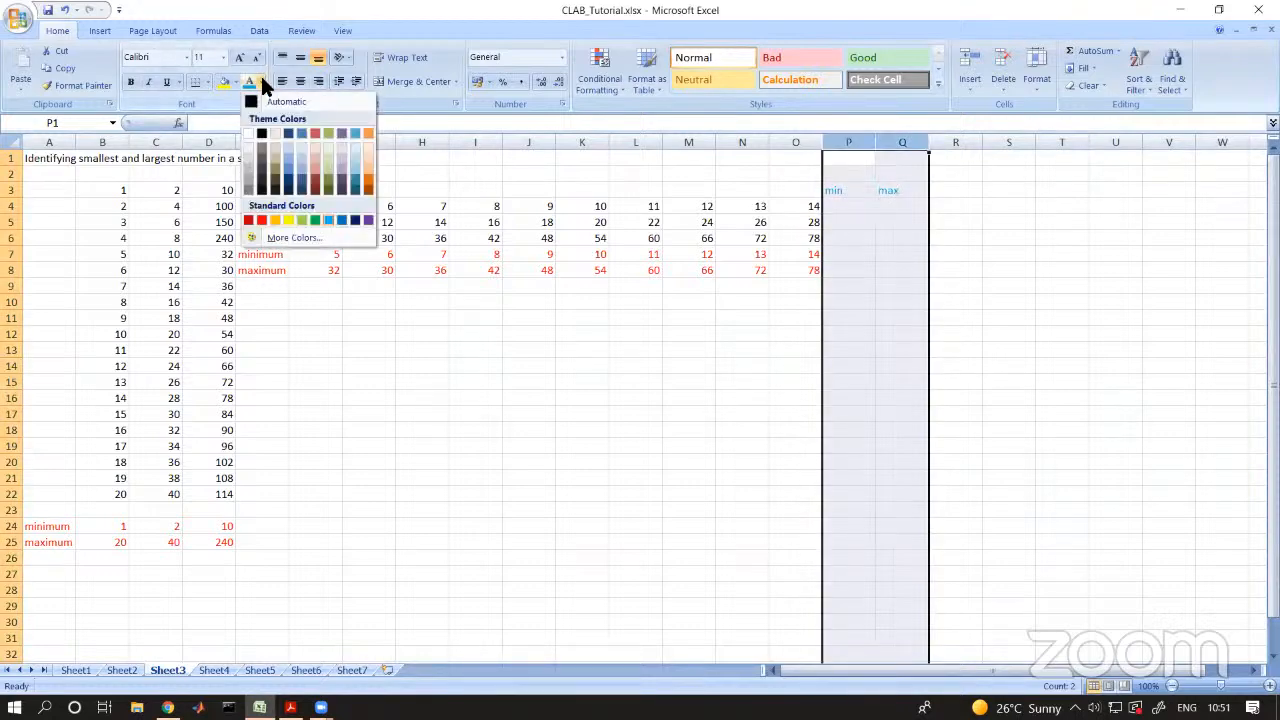
click(249, 221)
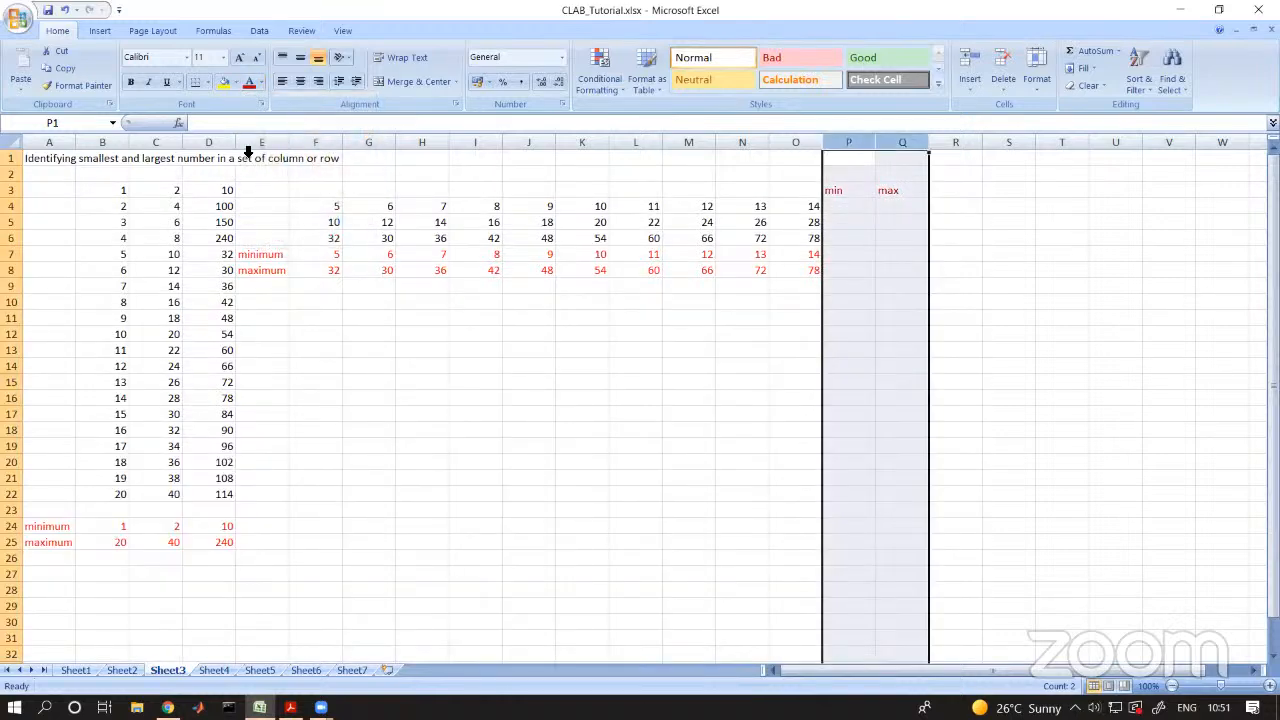
click(235, 82)
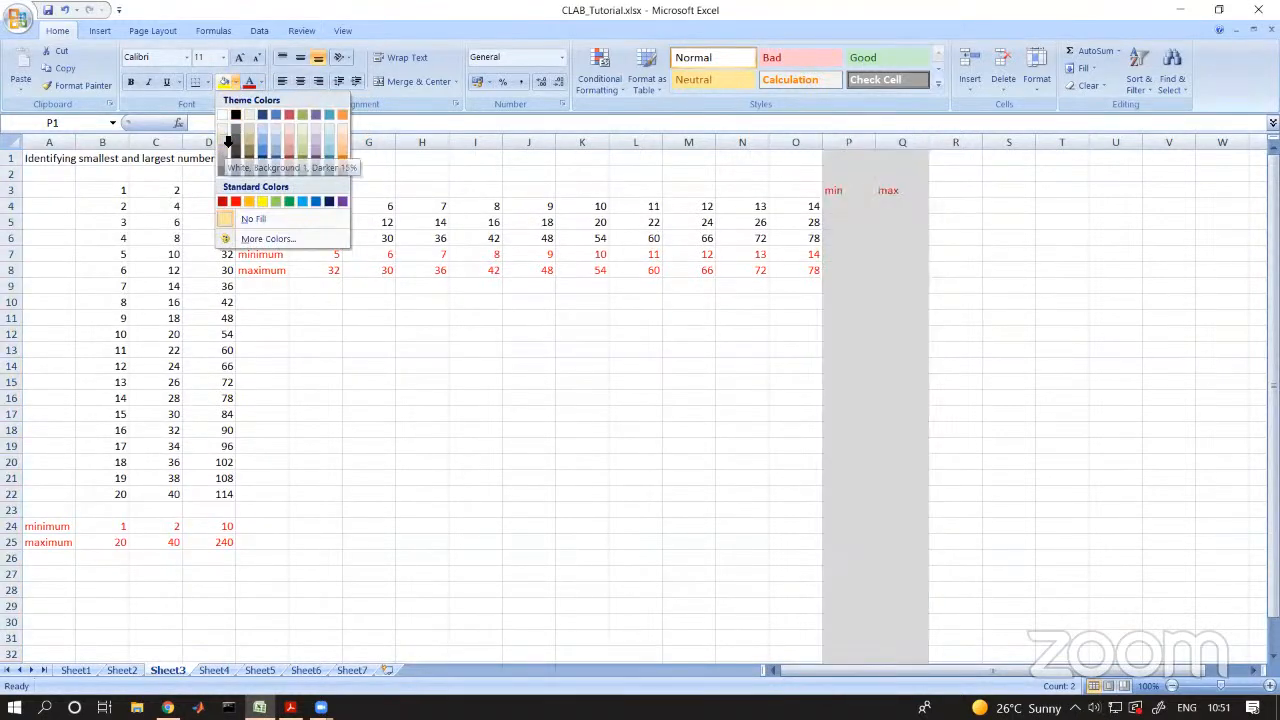
click(224, 146)
click(634, 479)
- Enter =MIN(F4:O4) in P4 and fill the formula down to P5
click(843, 207)
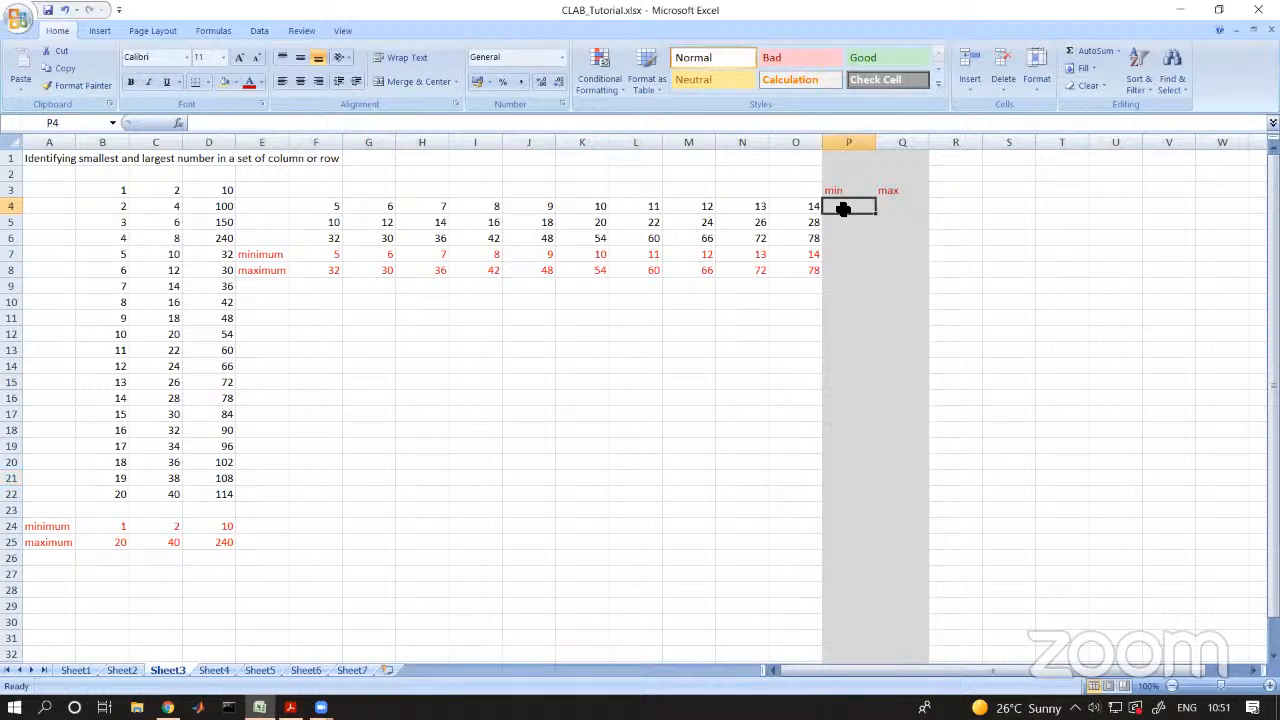
click(1117, 51)
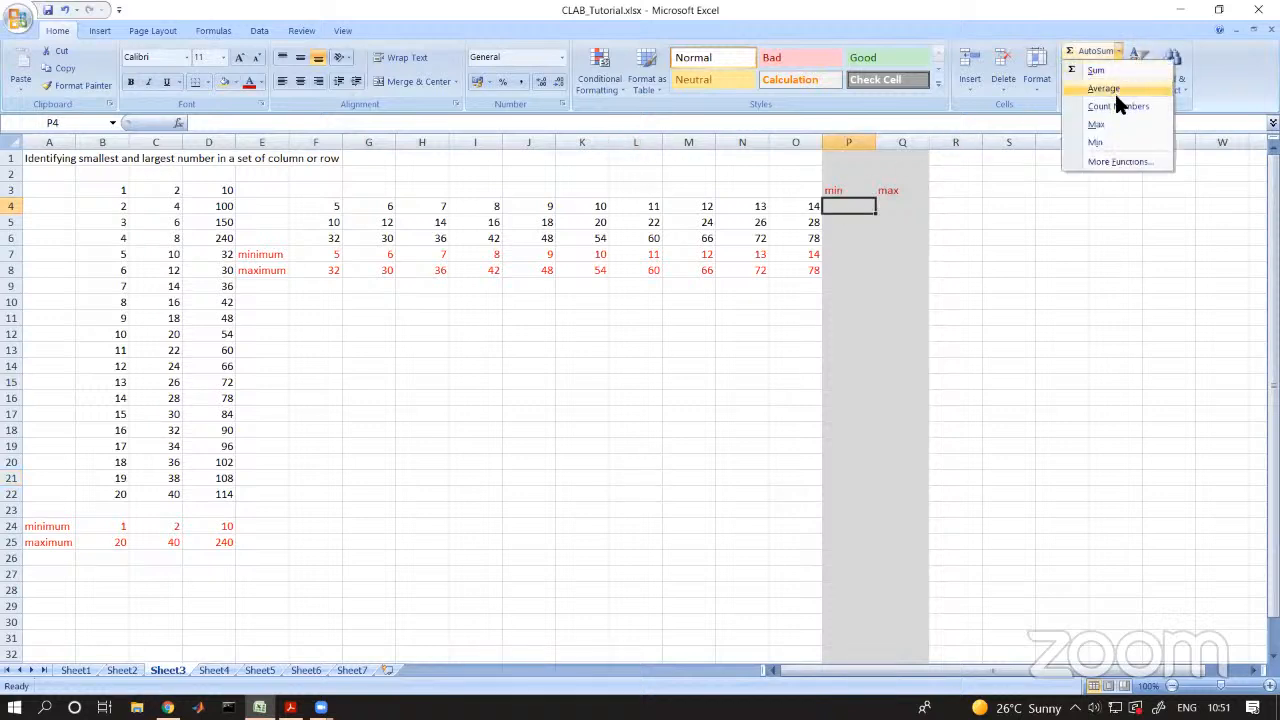
click(1110, 141)
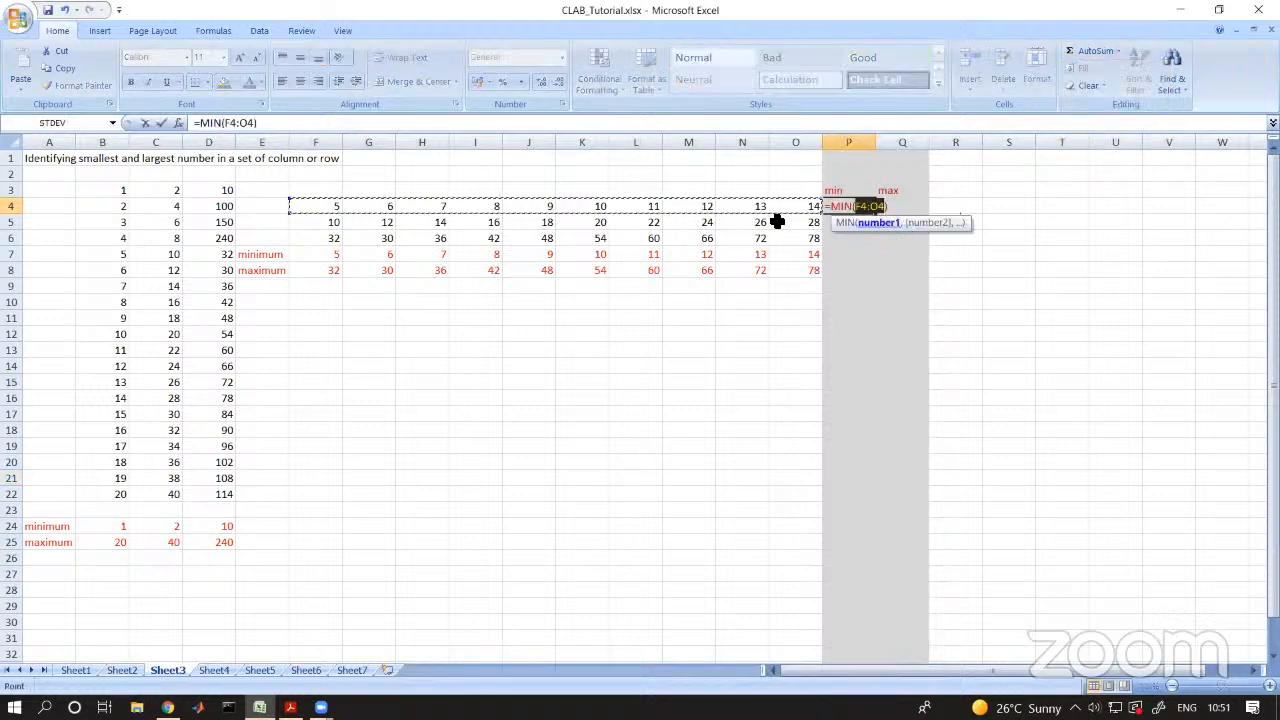
key(Return)
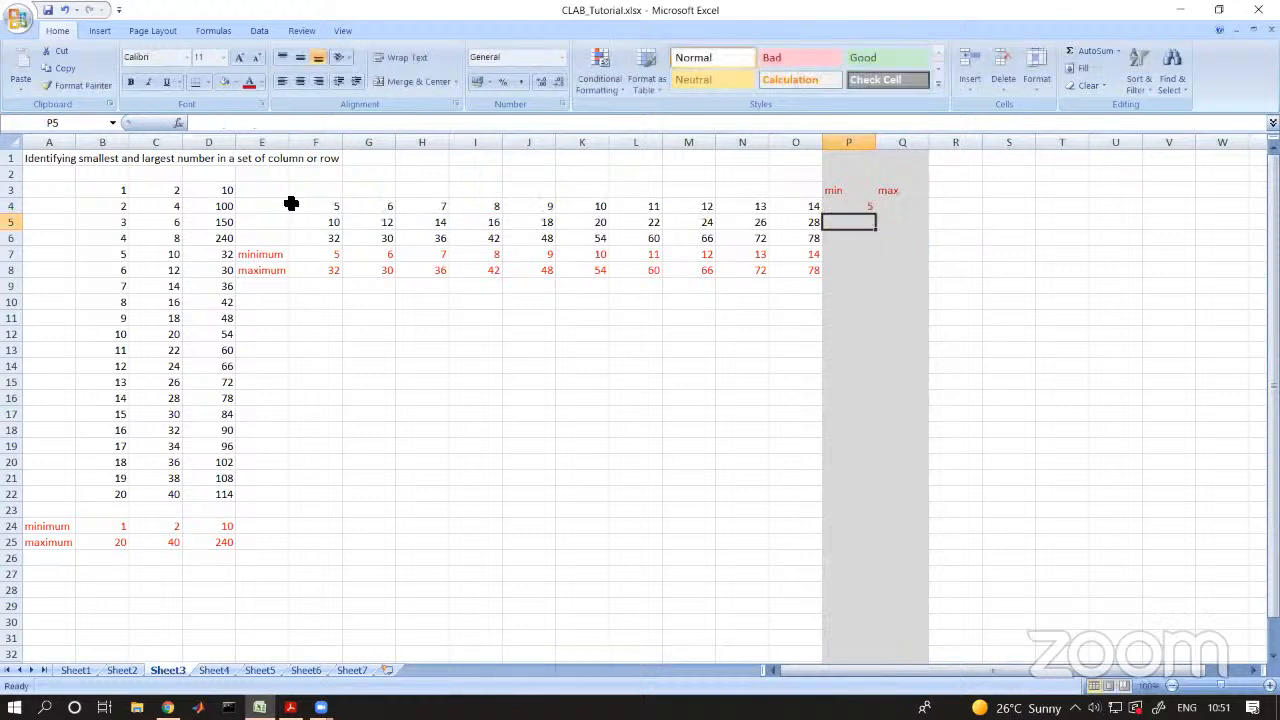
click(865, 207)
drag(876, 218, 876, 234)
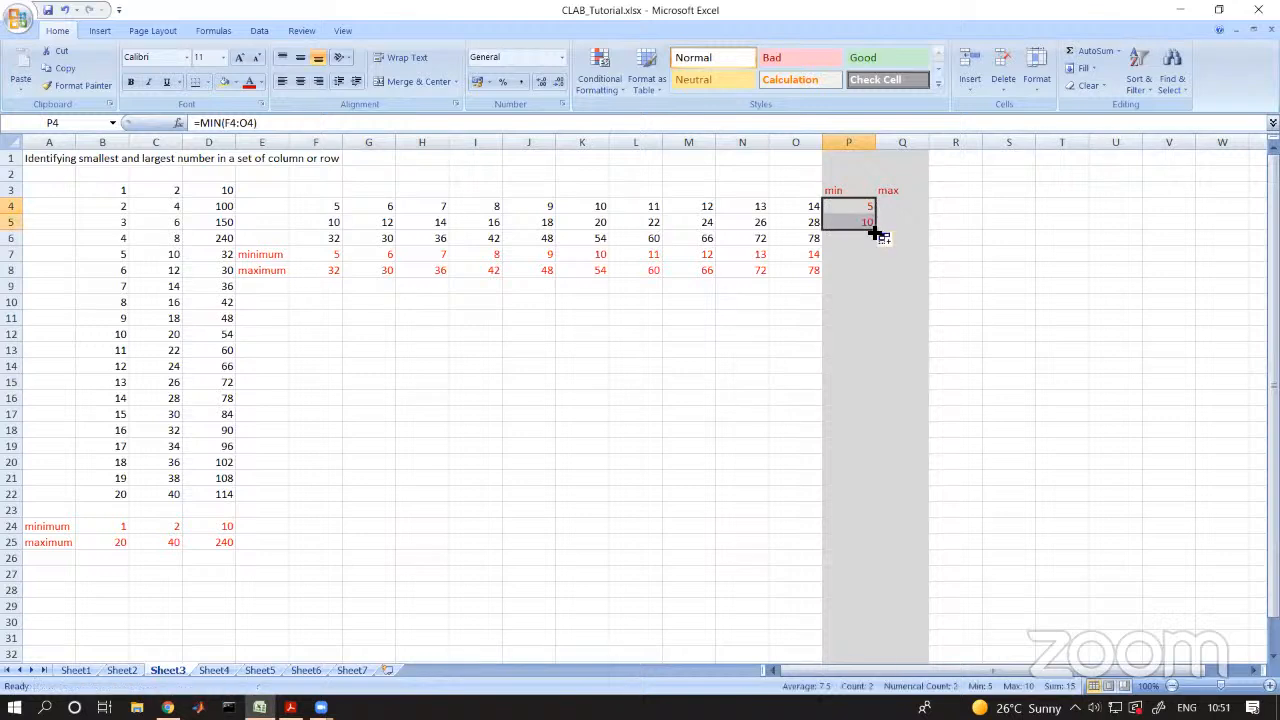
- Enter =SUM(F4:O4) in Q4 under the max heading
click(890, 205)
click(1086, 52)
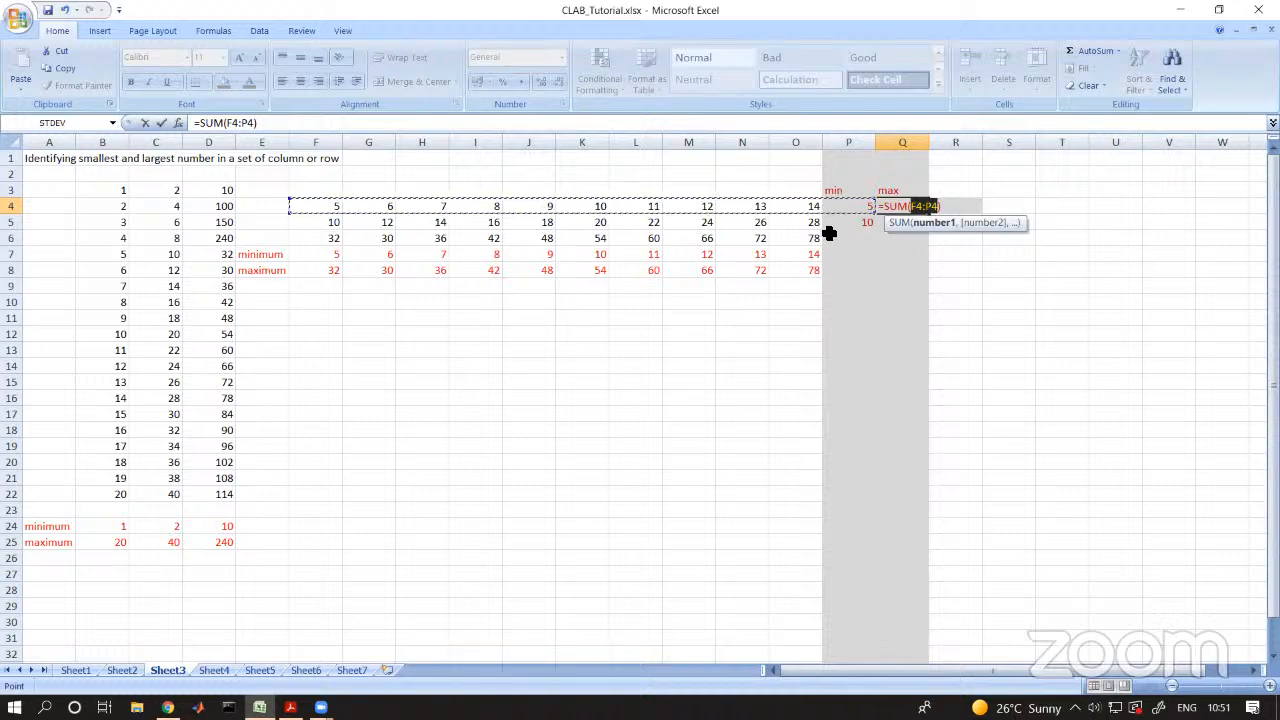
click(243, 124)
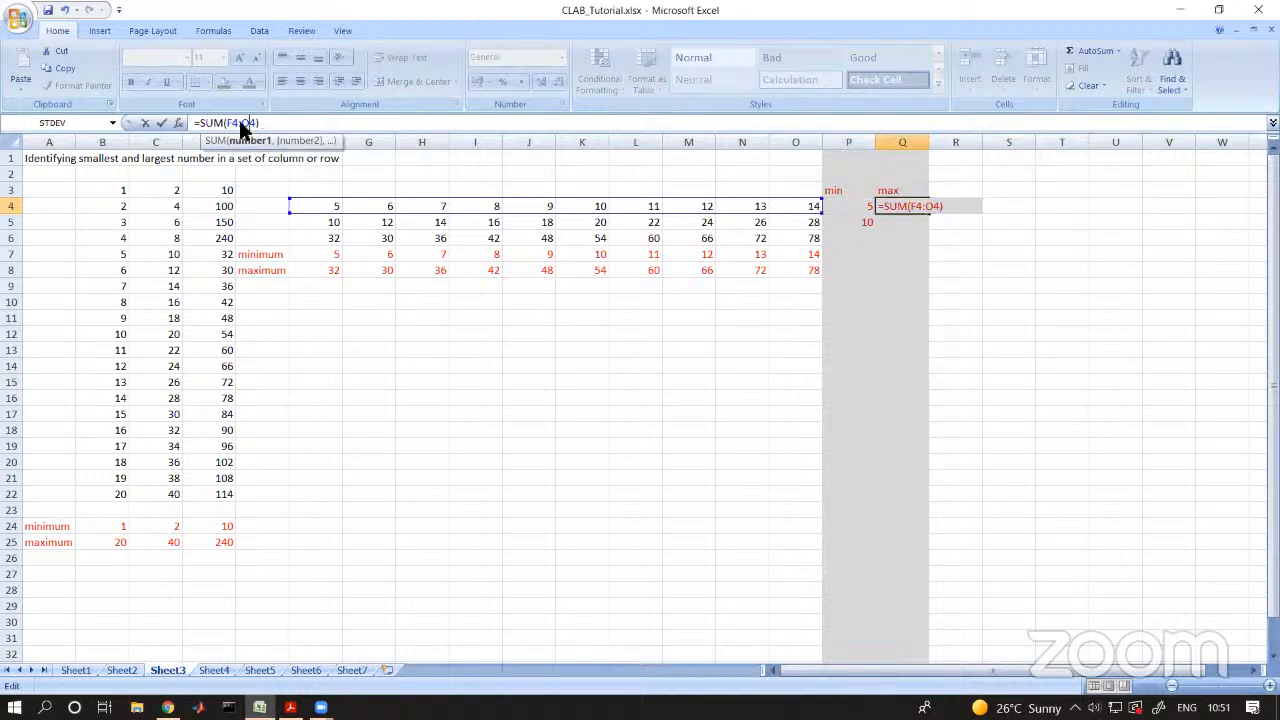
key(Return)
- Fill the formulas in P4:Q4 down to row 8
click(920, 209)
drag(932, 216, 929, 279)
click(903, 302)
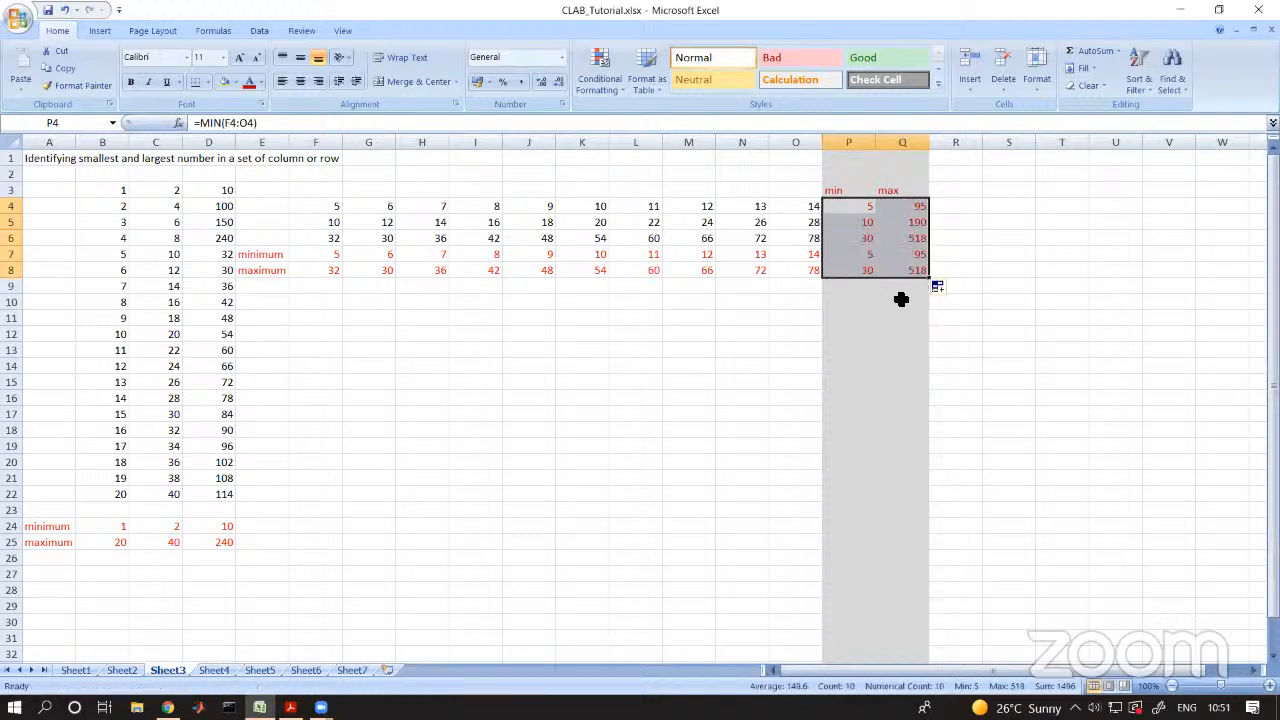
click(902, 317)
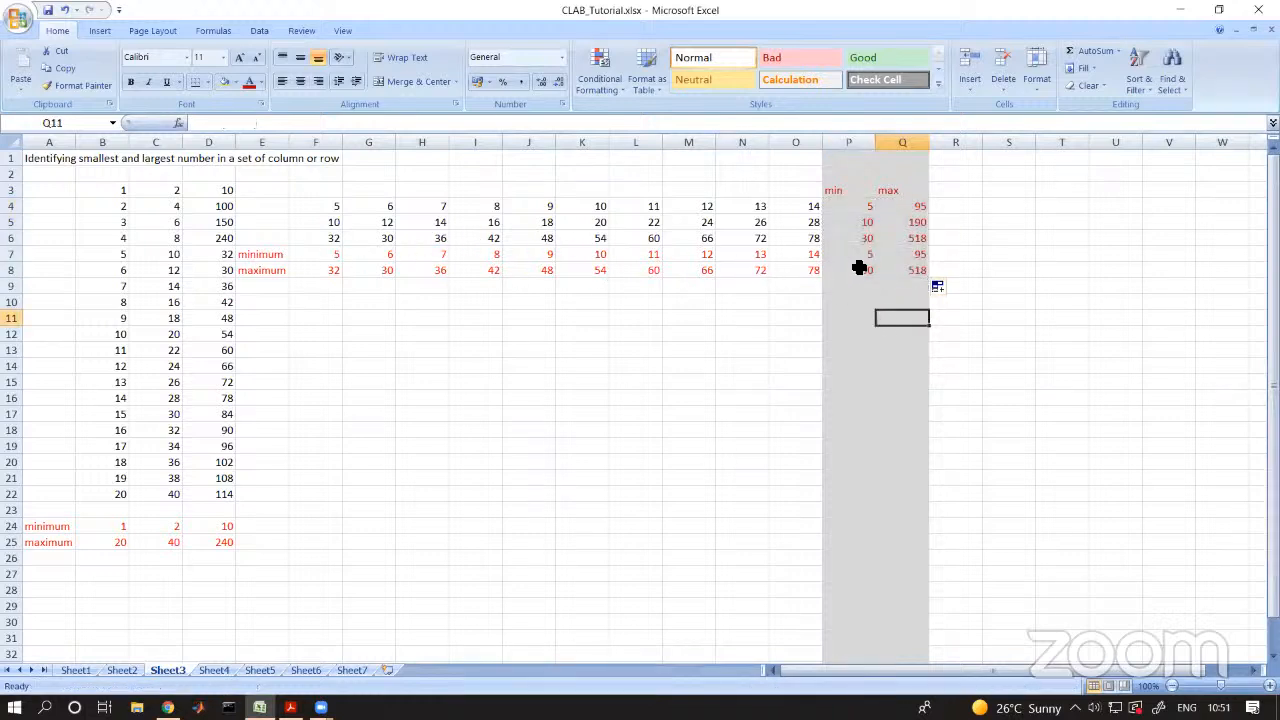
click(871, 257)
drag(528, 229, 786, 229)
click(534, 300)
drag(329, 209, 806, 260)
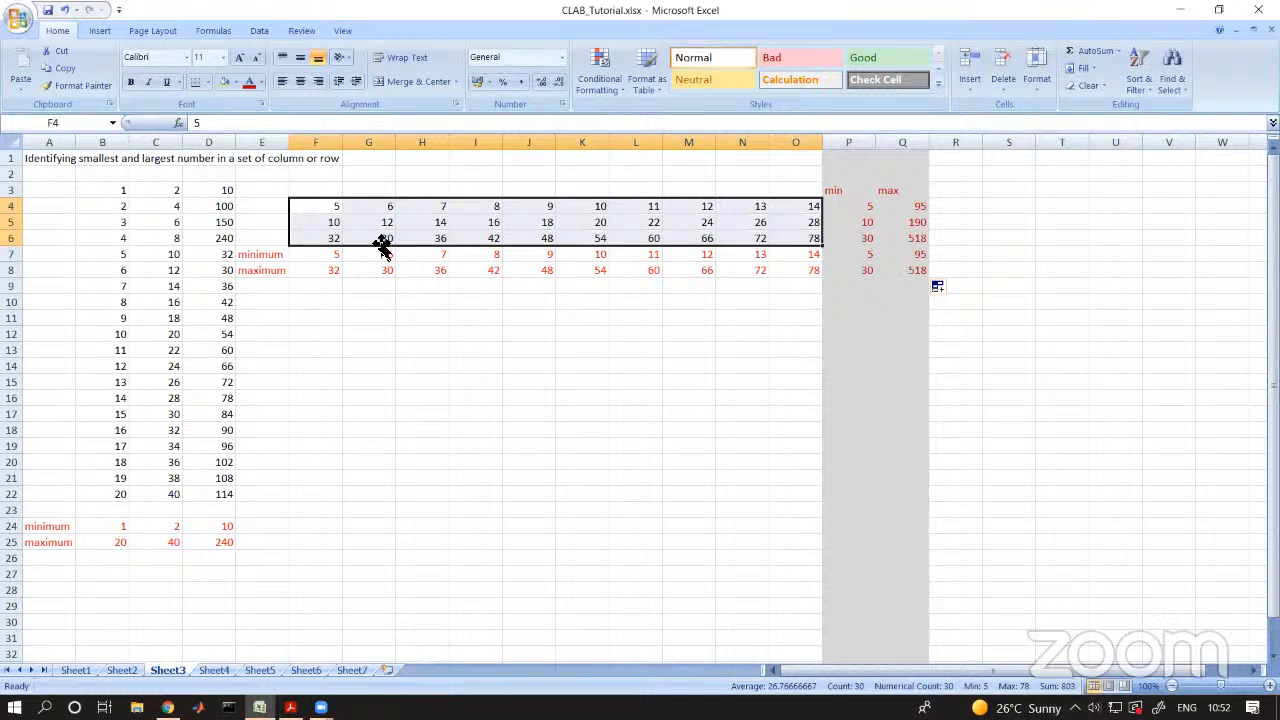
click(868, 316)
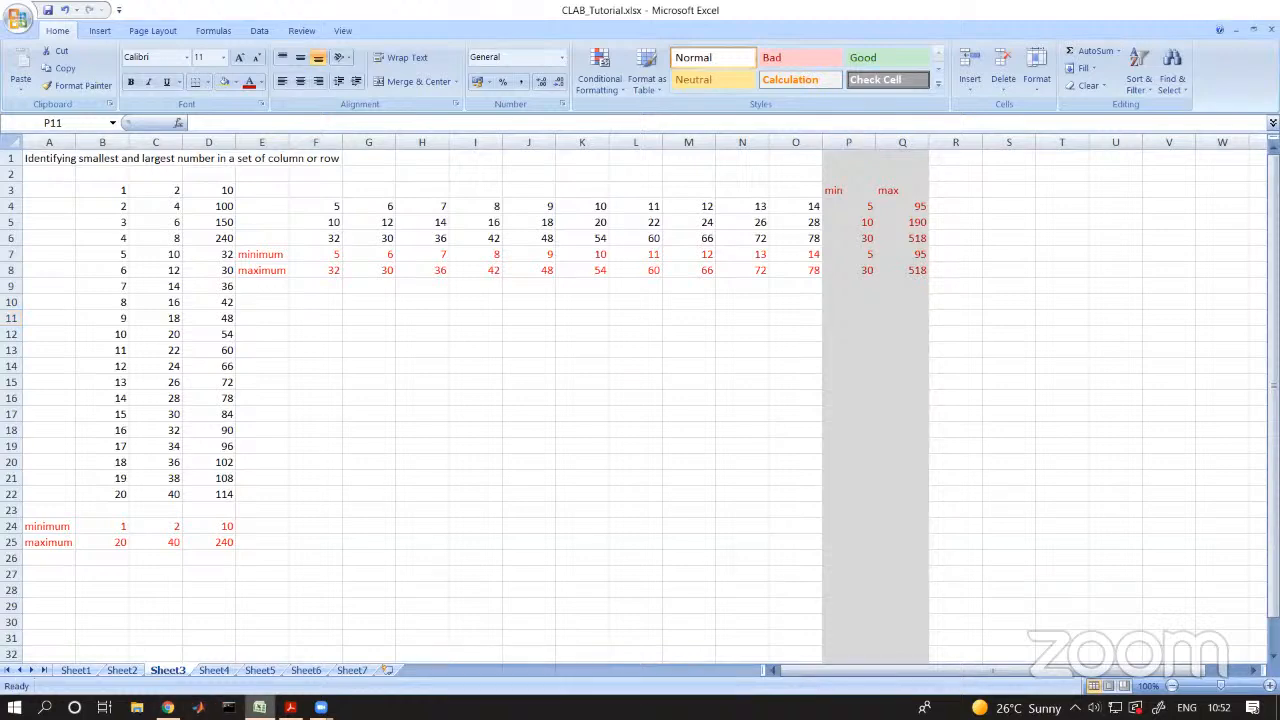
- Switch to Adobe Acrobat Reader and view the MS-Excel exercises in the Computer Lab outline PDF
click(290, 707)
click(375, 562)
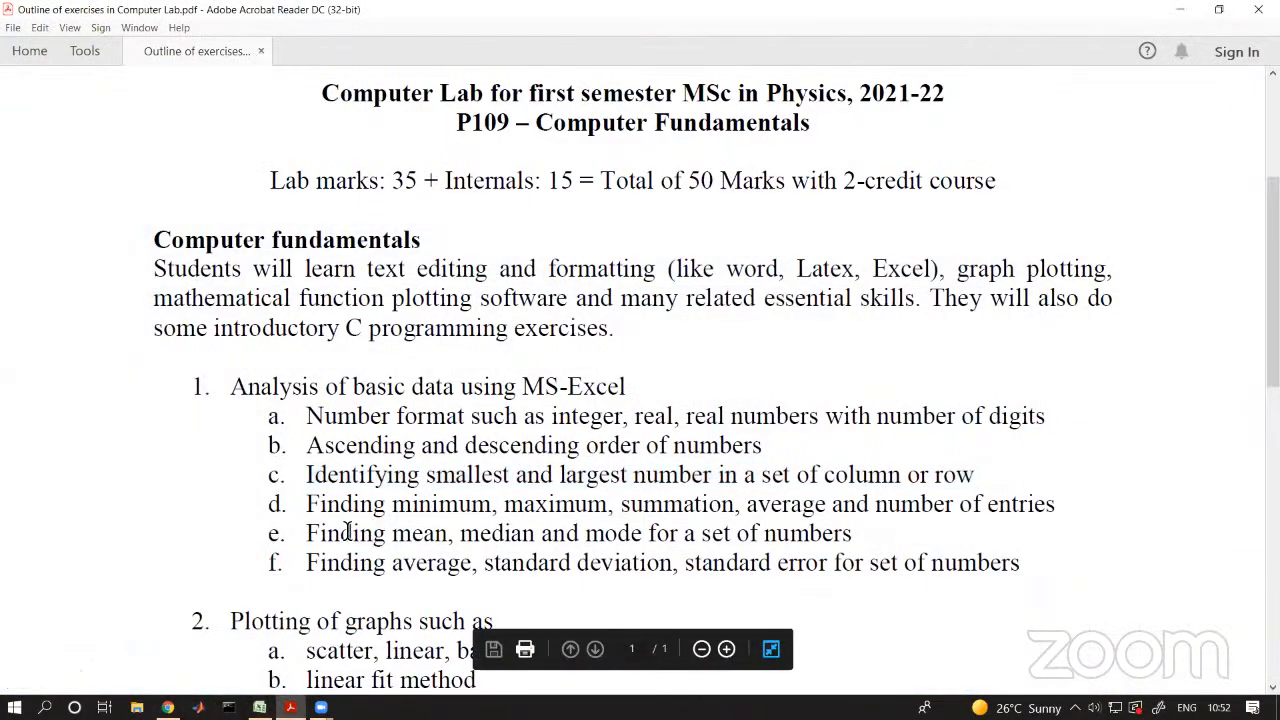
- Highlight the minimum, maximum, summation, average and number of entries exercise in the PDF, then switch to Excel and check Sheet4 before returning to Sheet3
drag(316, 510, 1032, 507)
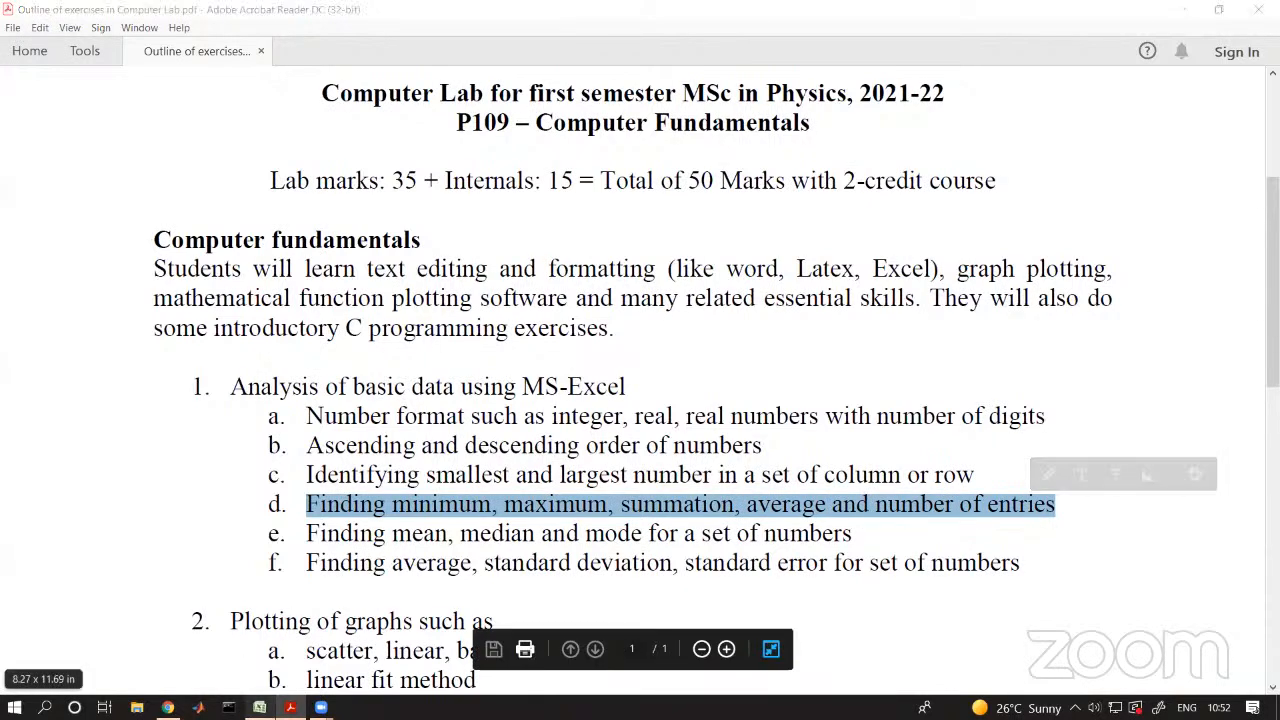
click(259, 707)
click(429, 463)
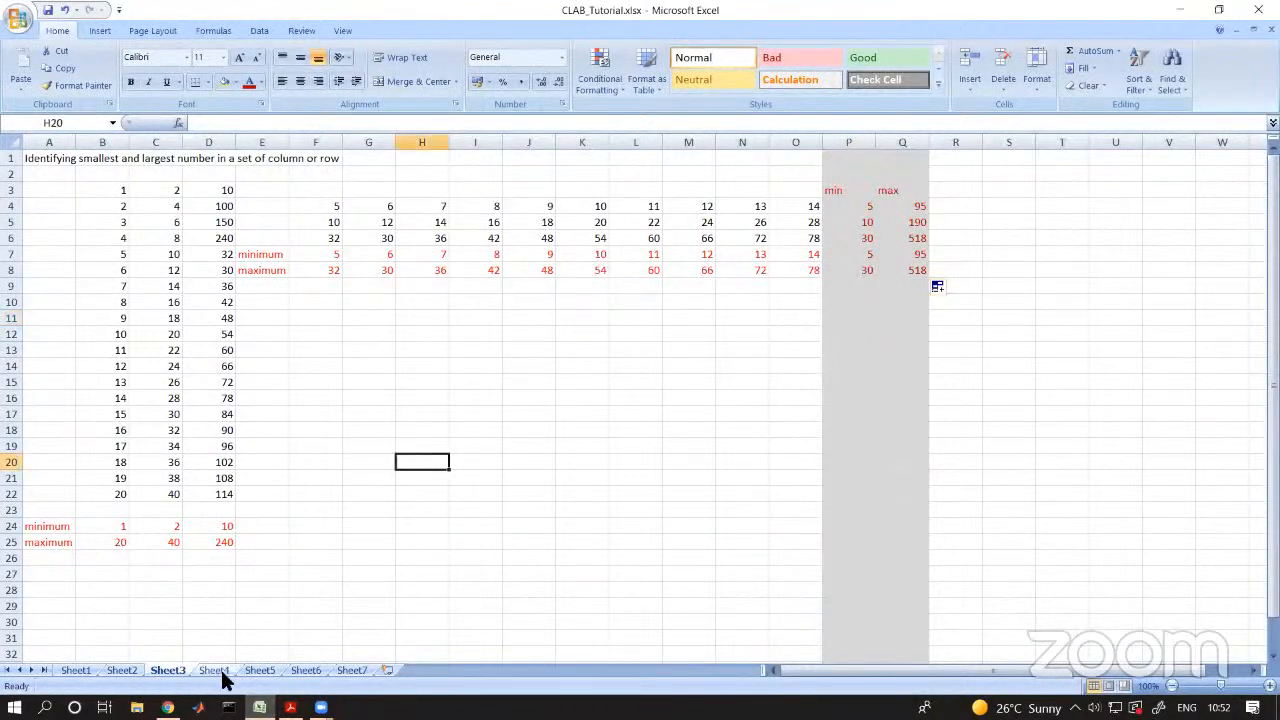
click(222, 674)
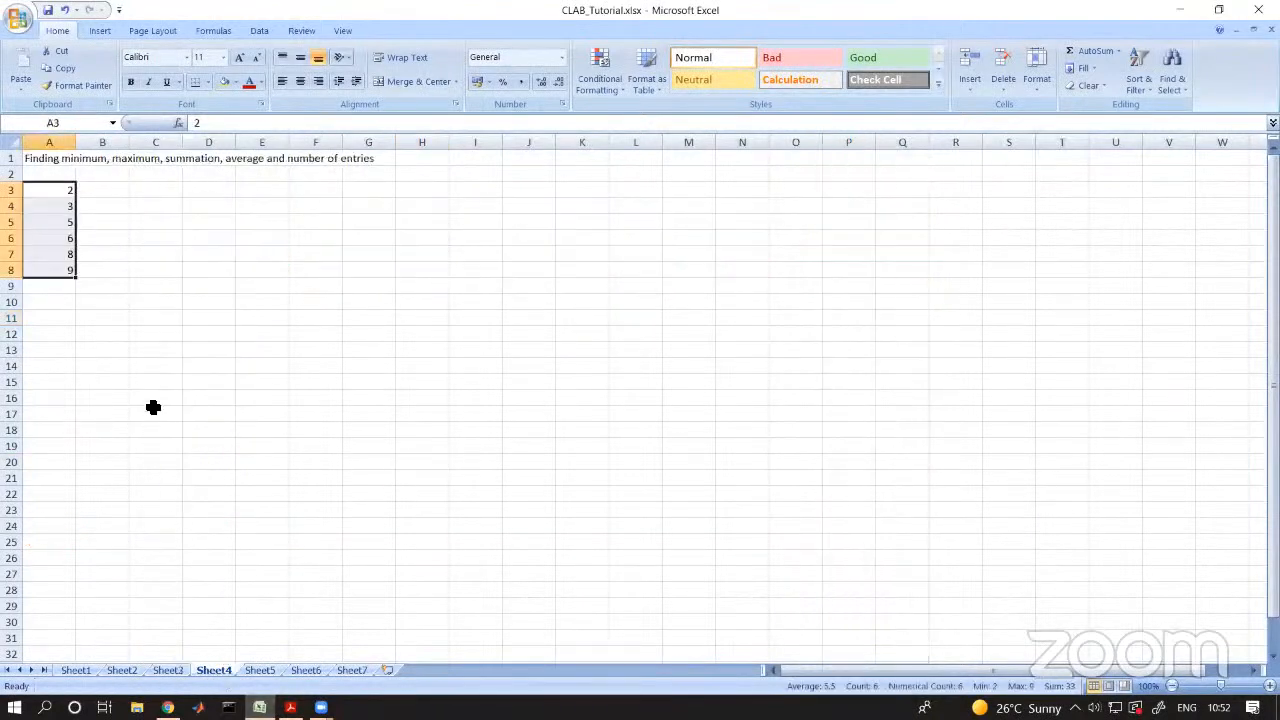
click(168, 676)
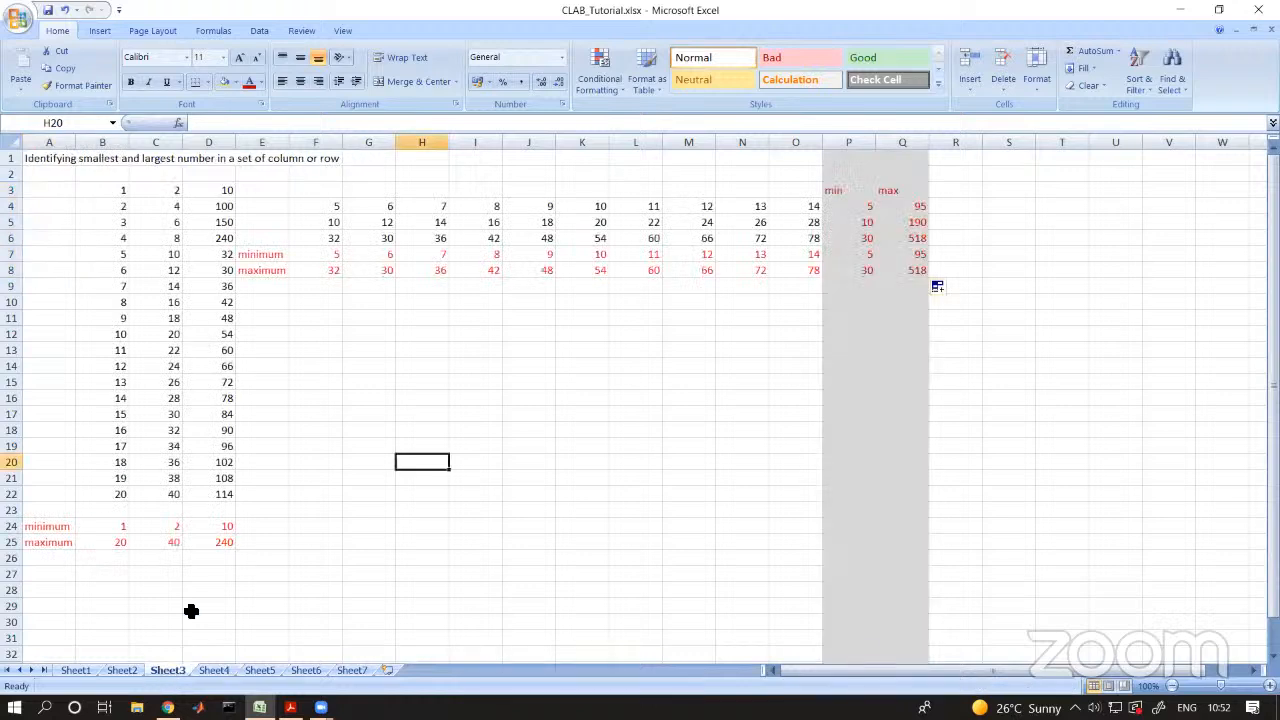
click(318, 524)
click(220, 221)
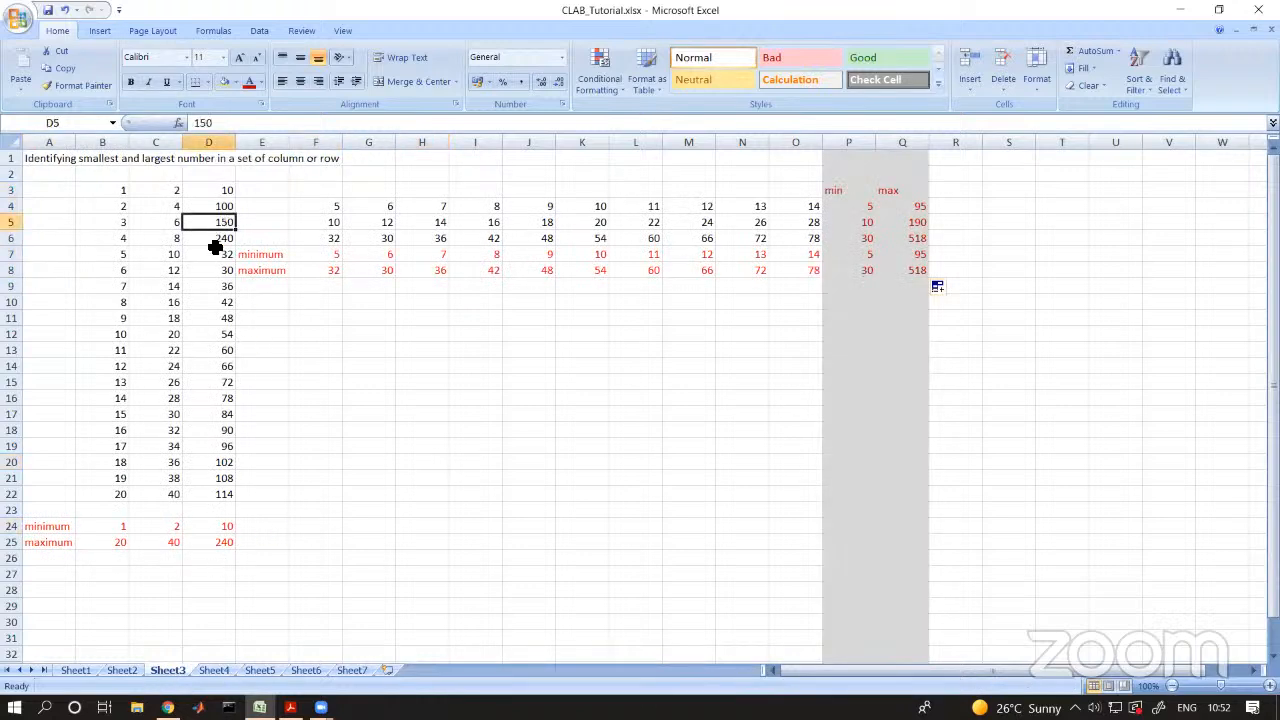
click(156, 627)
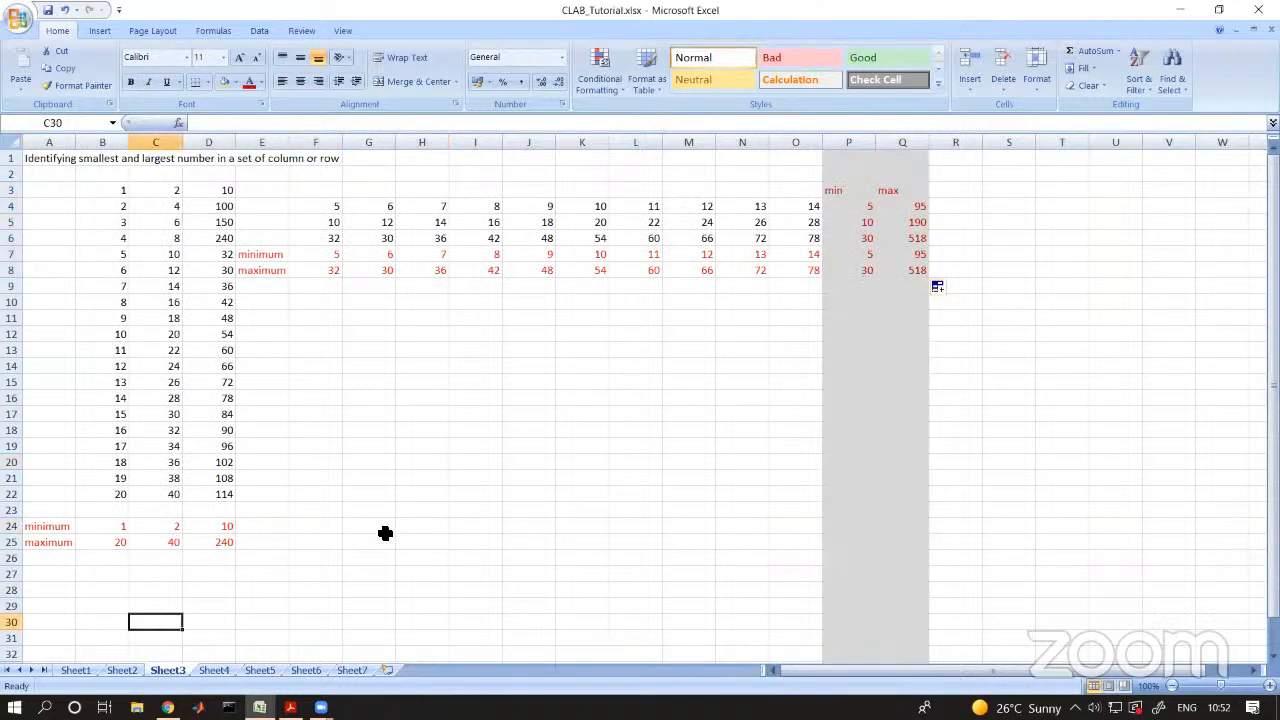
click(465, 515)
- Add the row labels Total in A26 and No. Entries in A27 below the maximum row
click(45, 562)
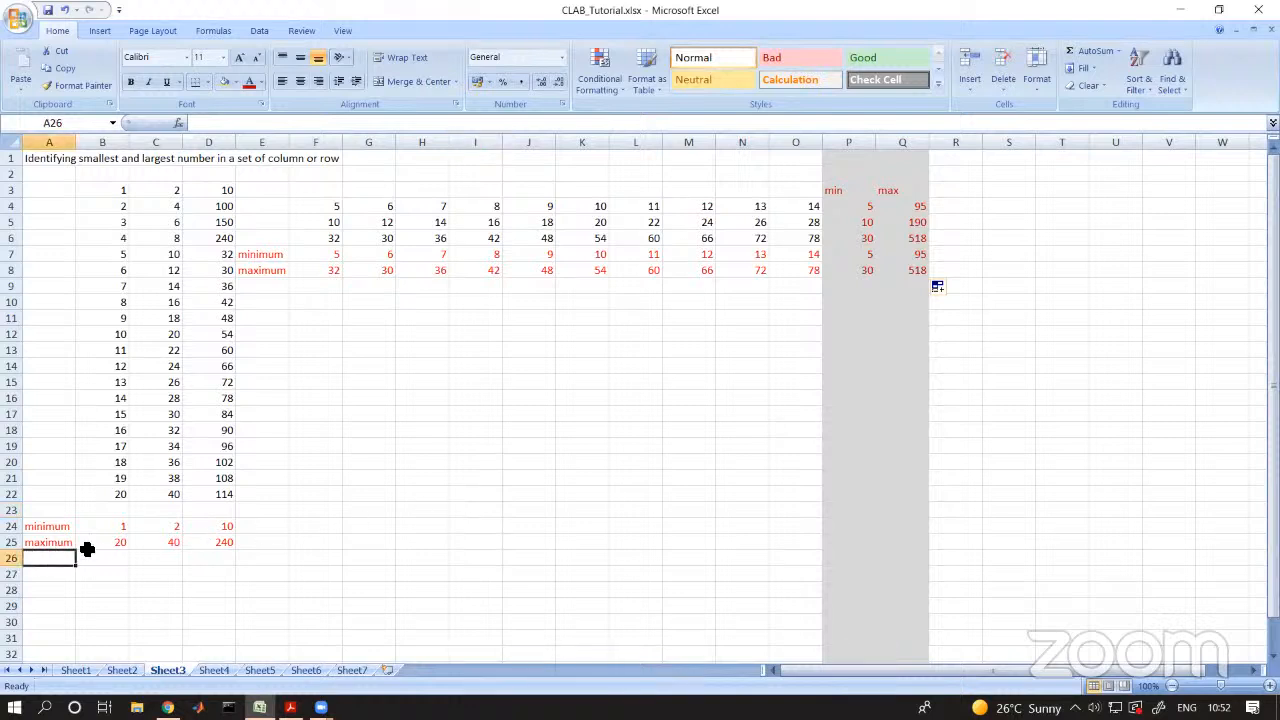
text(T)
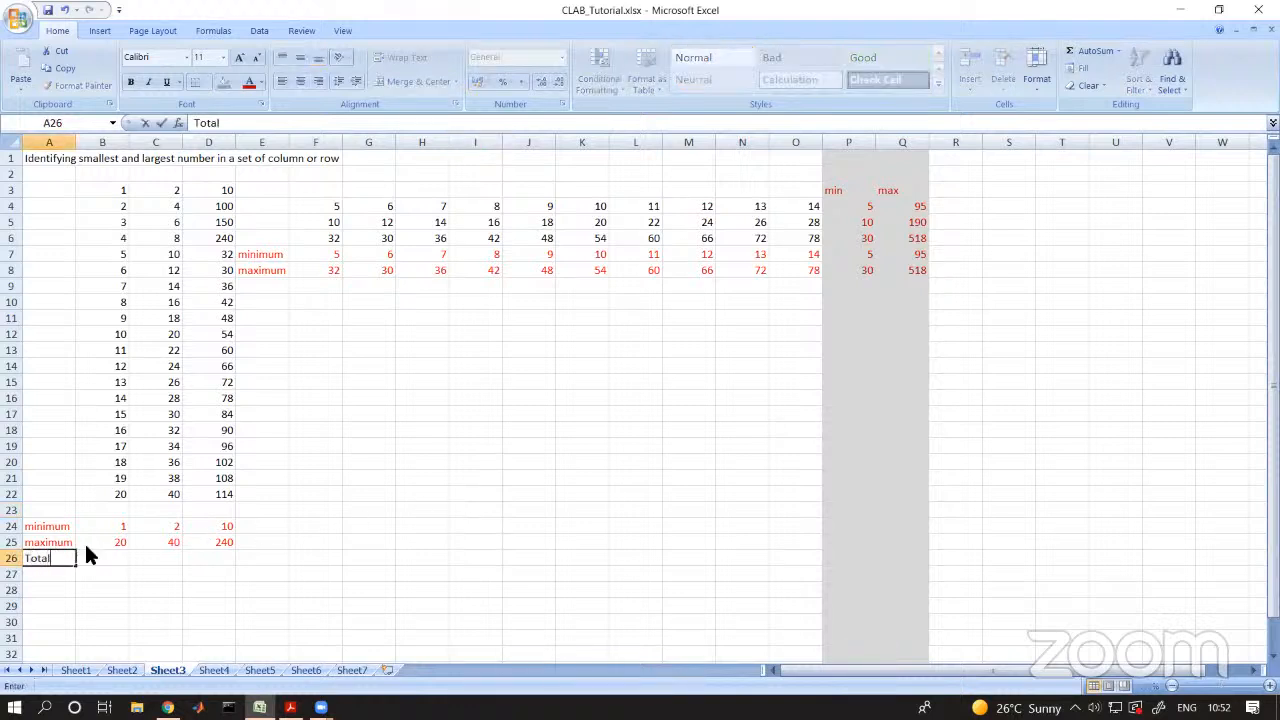
text(otal)
key(Return)
text(No)
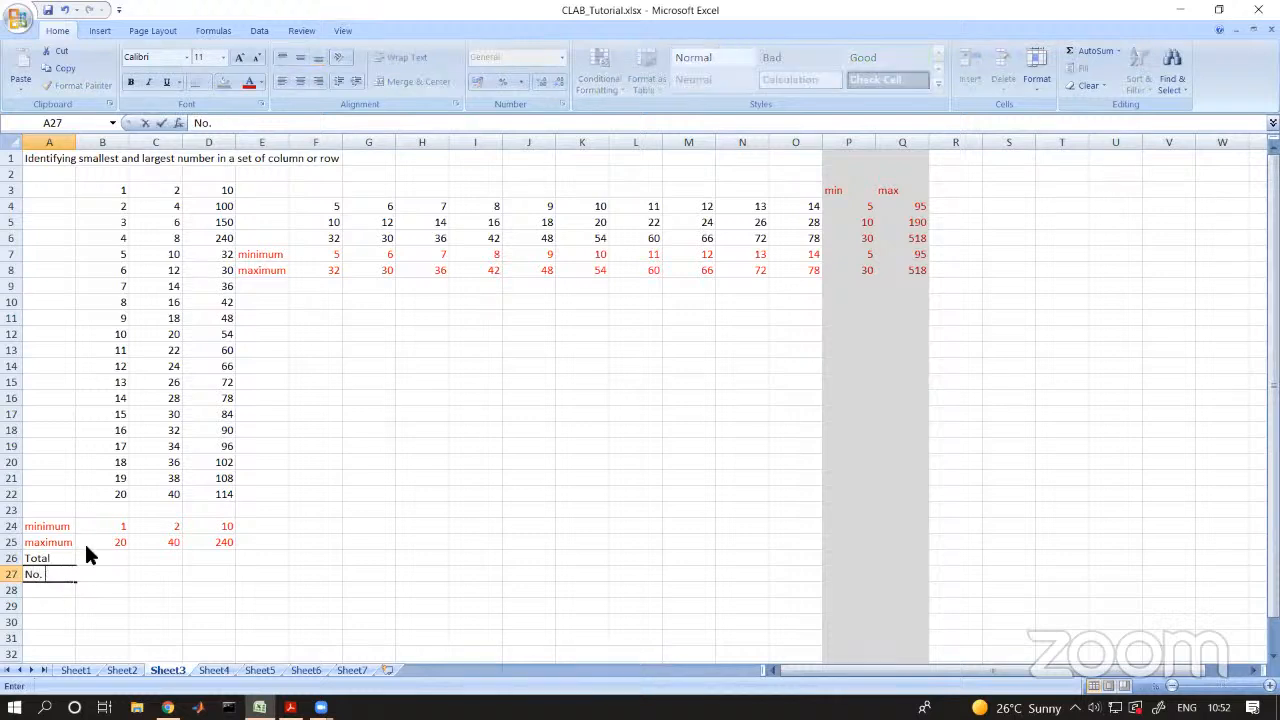
text(. entries)
key(Return)
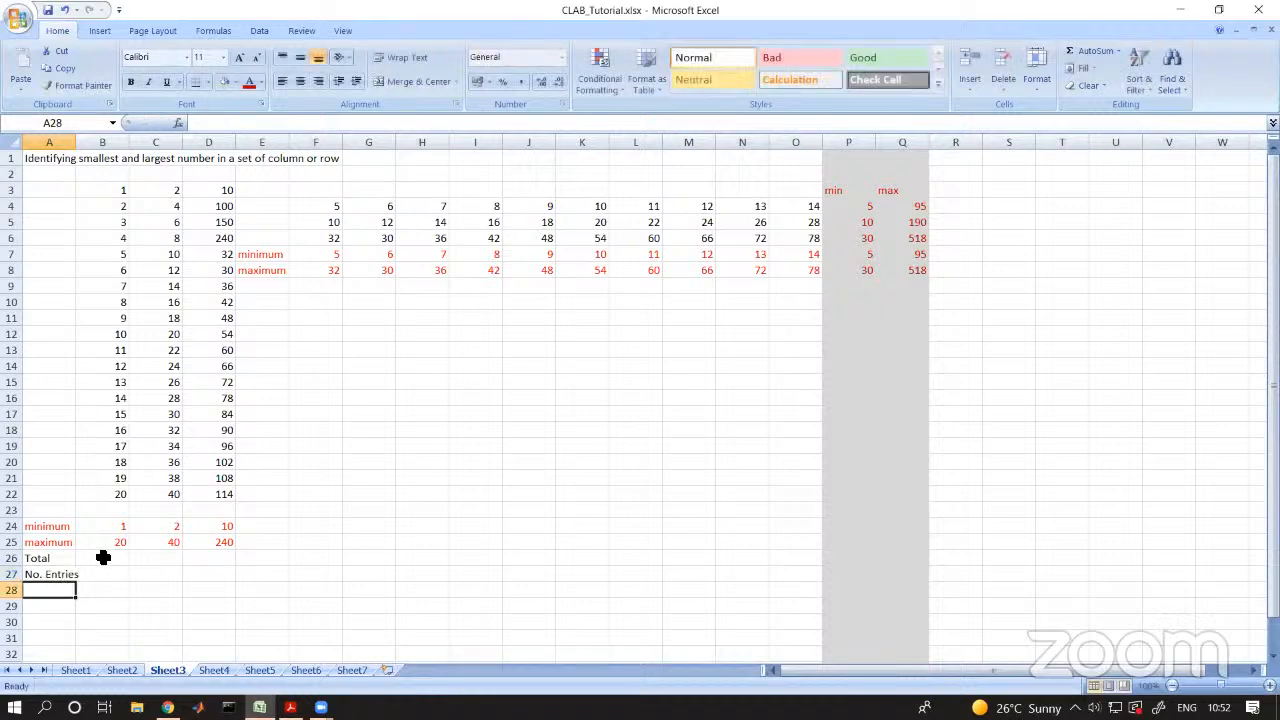
- Insert the sum formula =SUM(B3:B25) in B26 beside the Total label
click(103, 557)
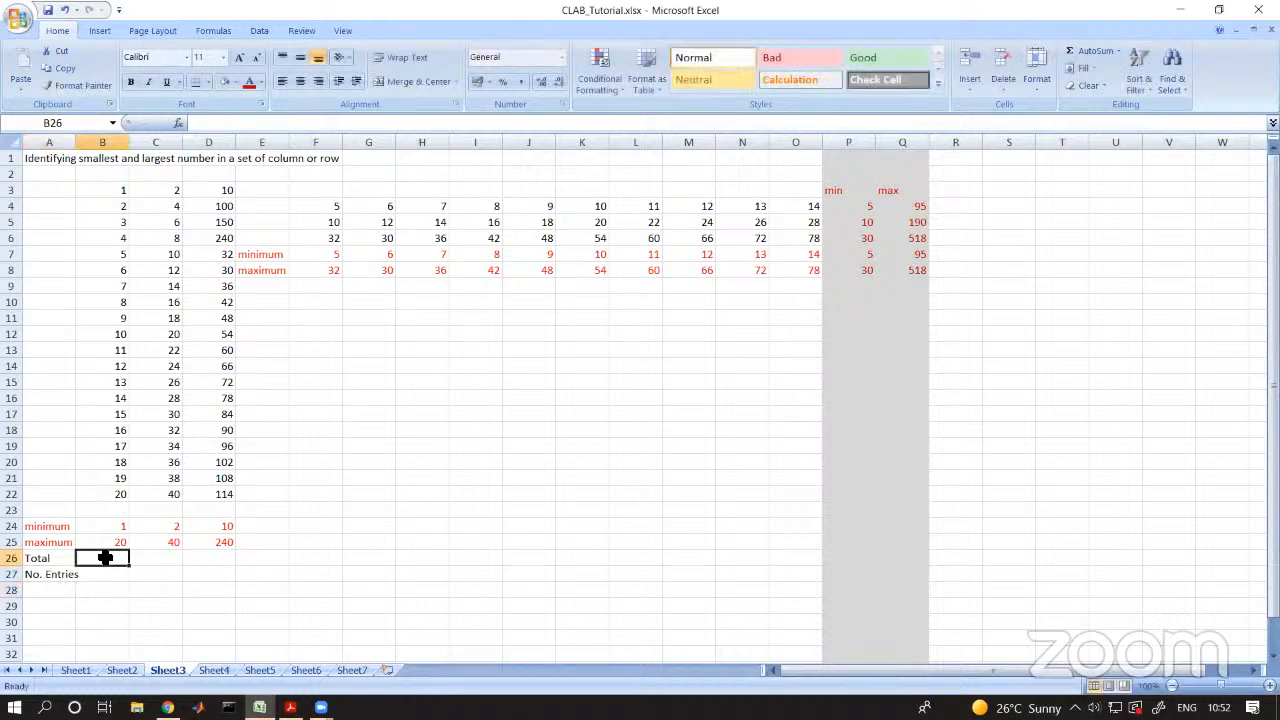
click(1118, 51)
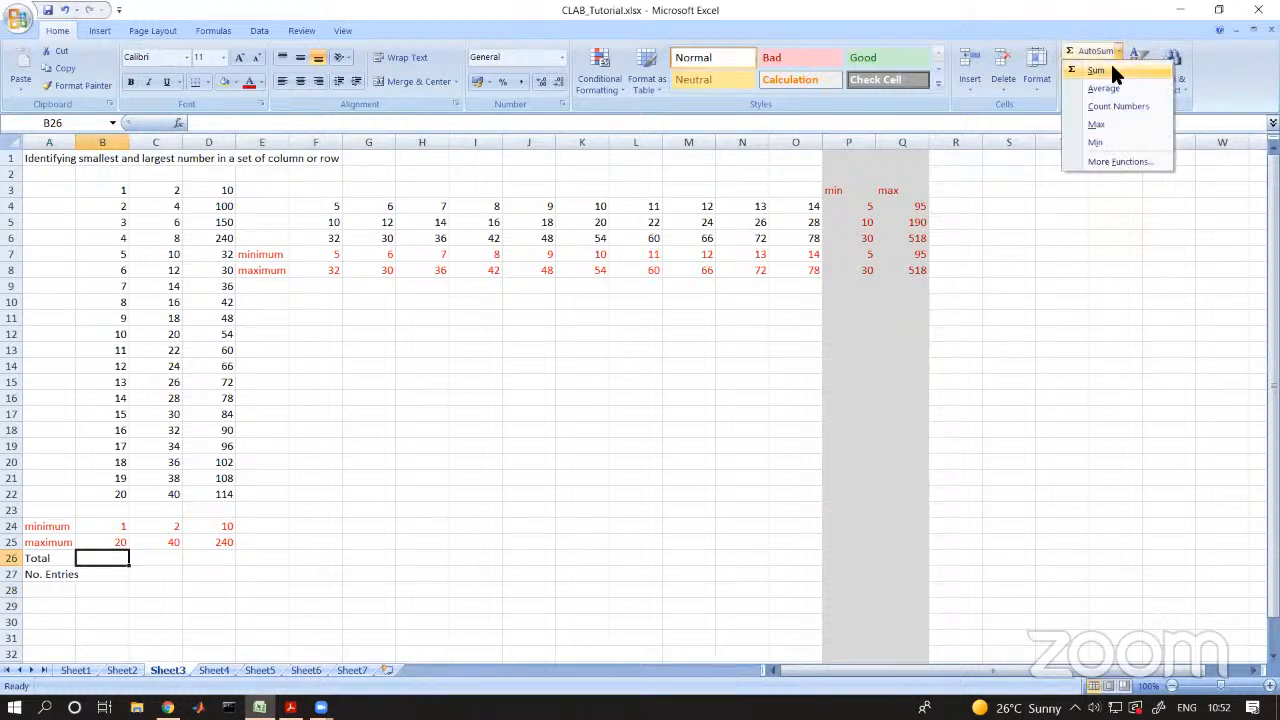
click(1110, 70)
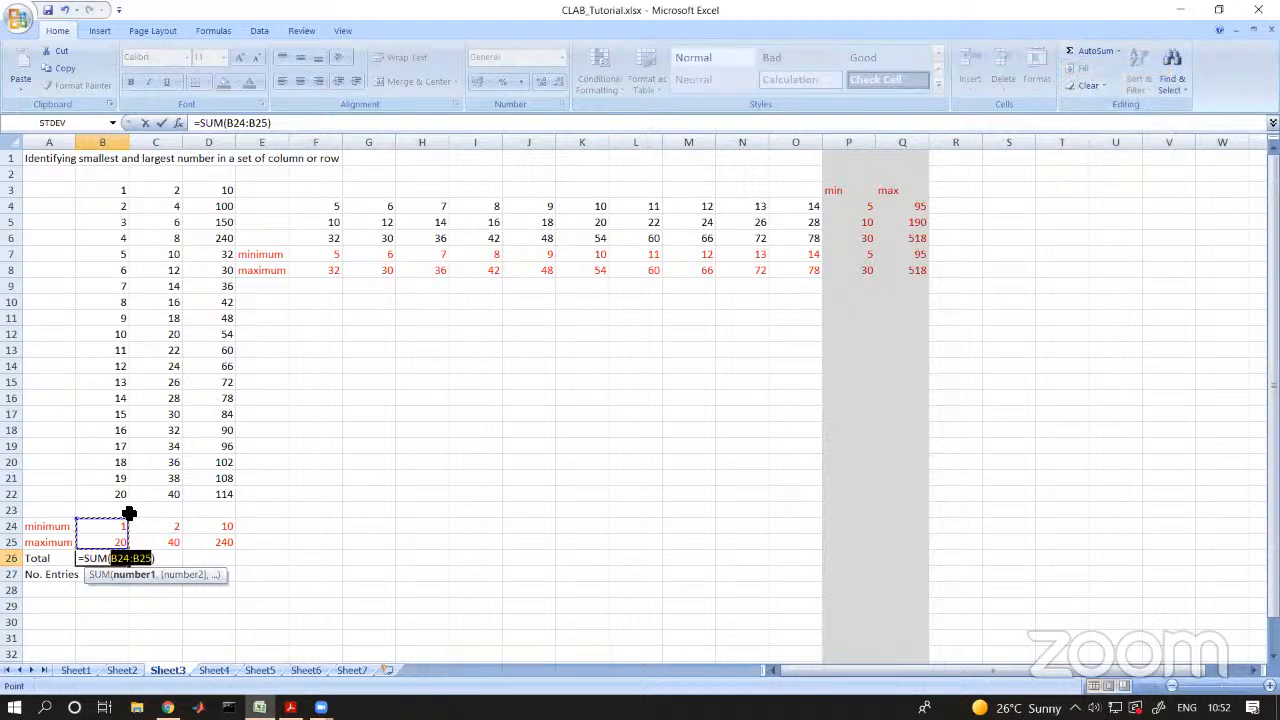
drag(133, 521, 149, 186)
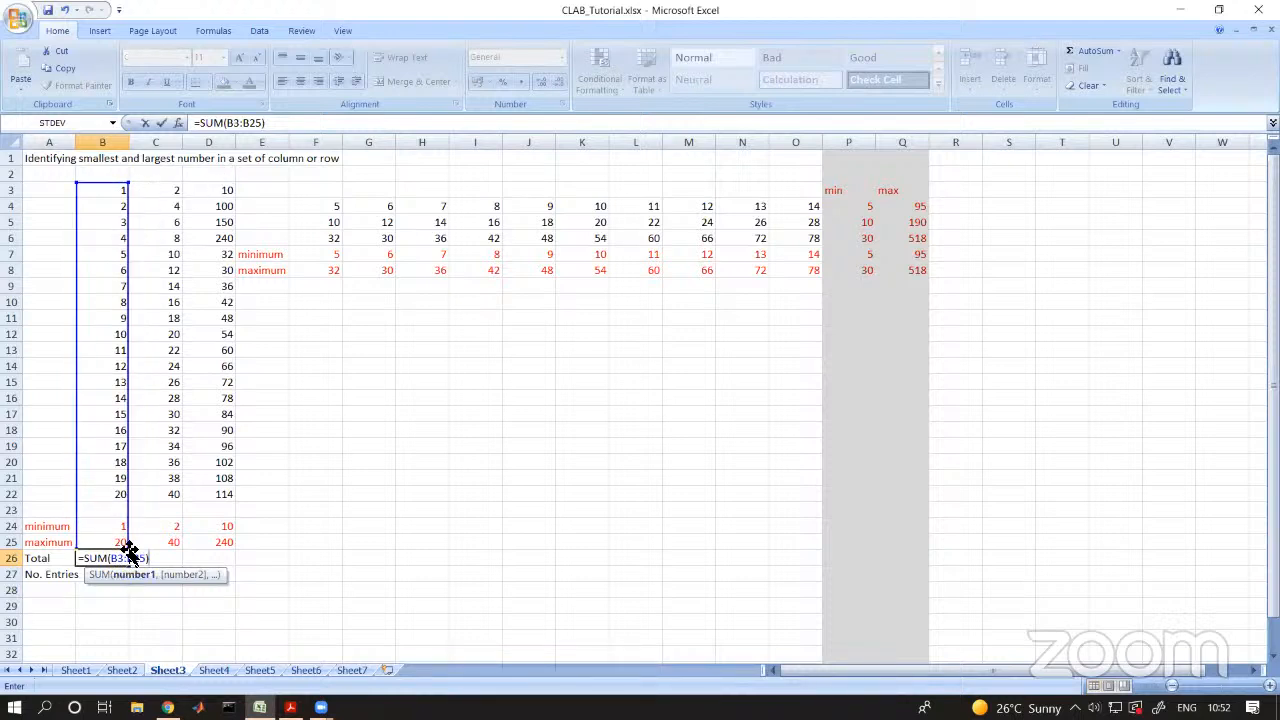
click(331, 560)
click(107, 559)
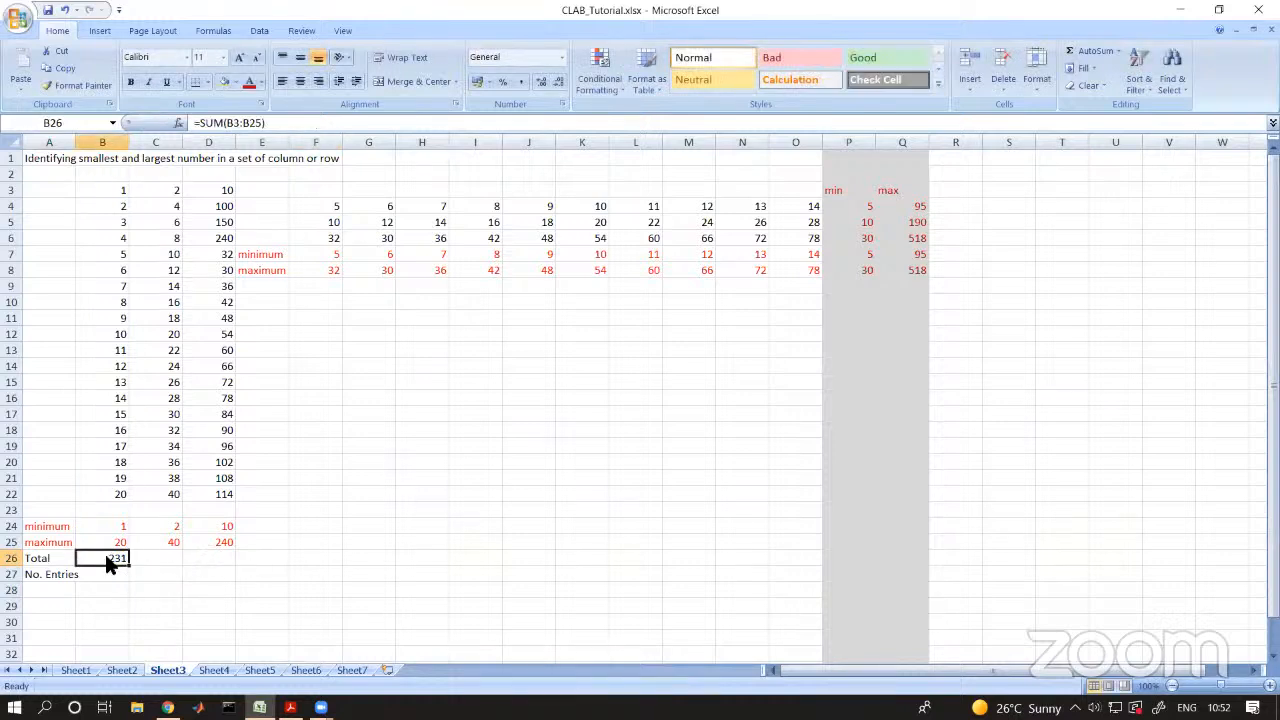
- Correct the Total formula in B26 to =SUM(B3:B22) so it covers only the data rows
double_click(109, 558)
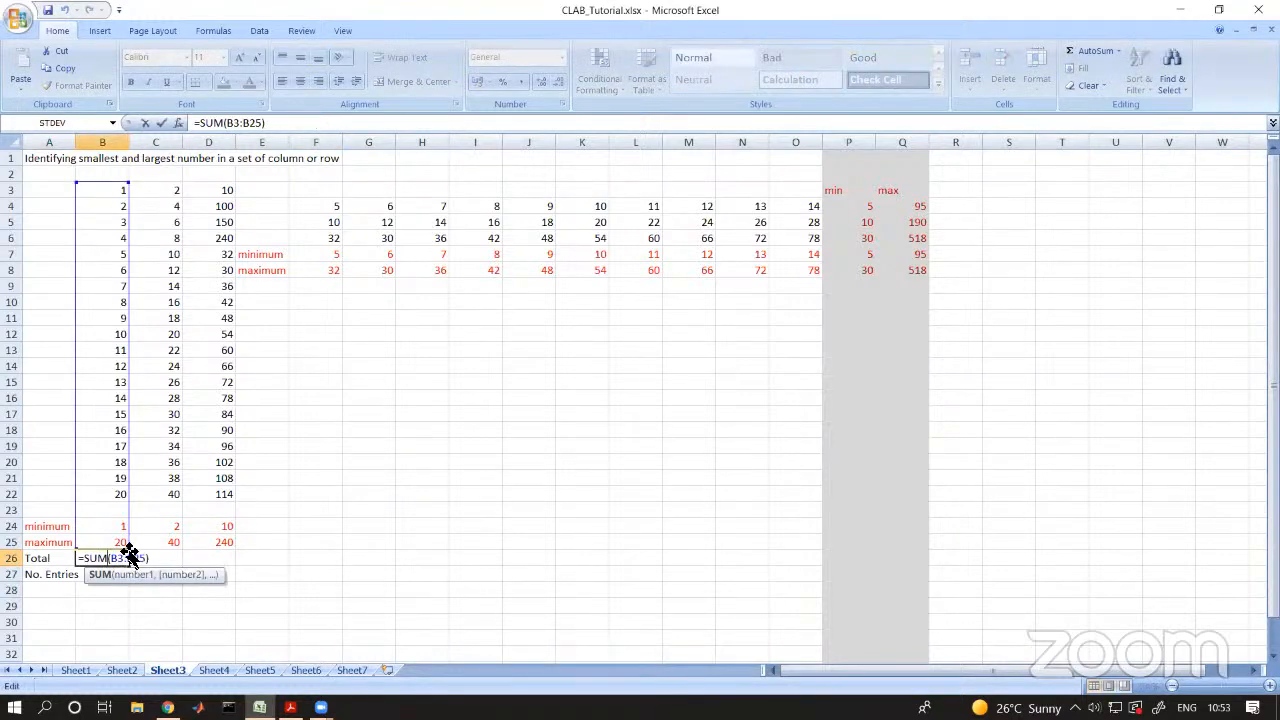
click(297, 571)
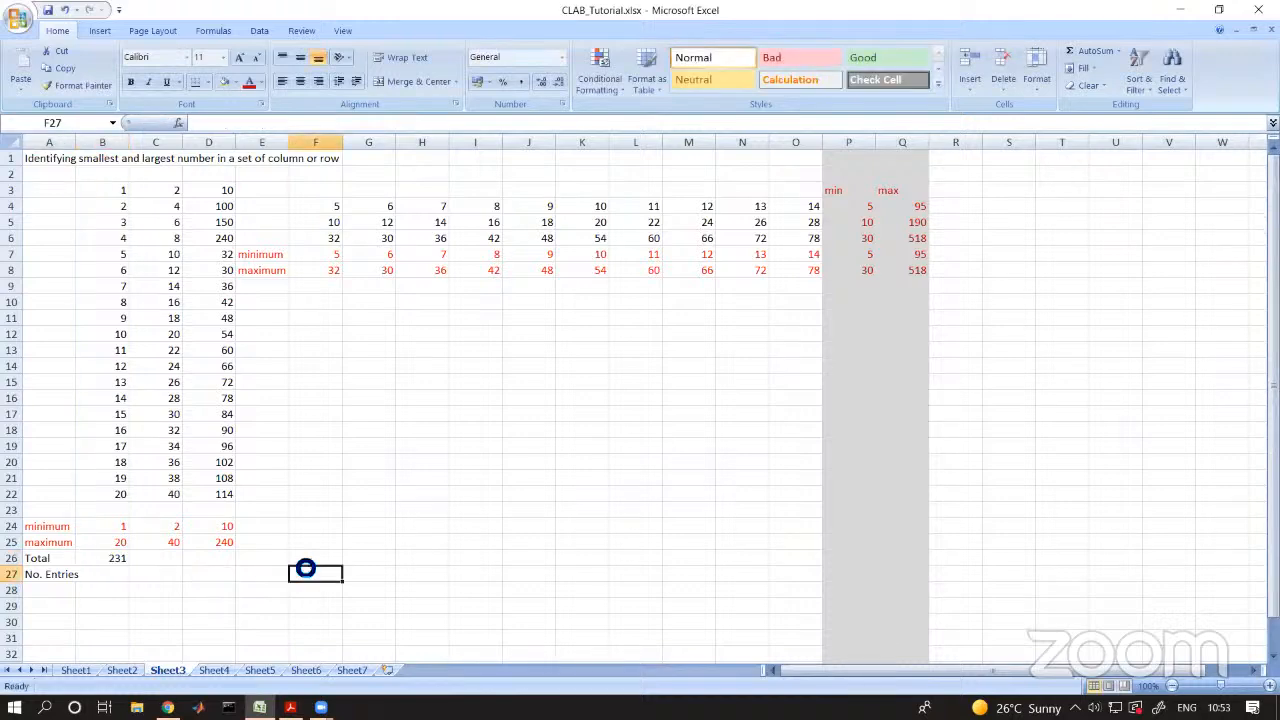
scroll(297, 571, up, 3)
click(90, 332)
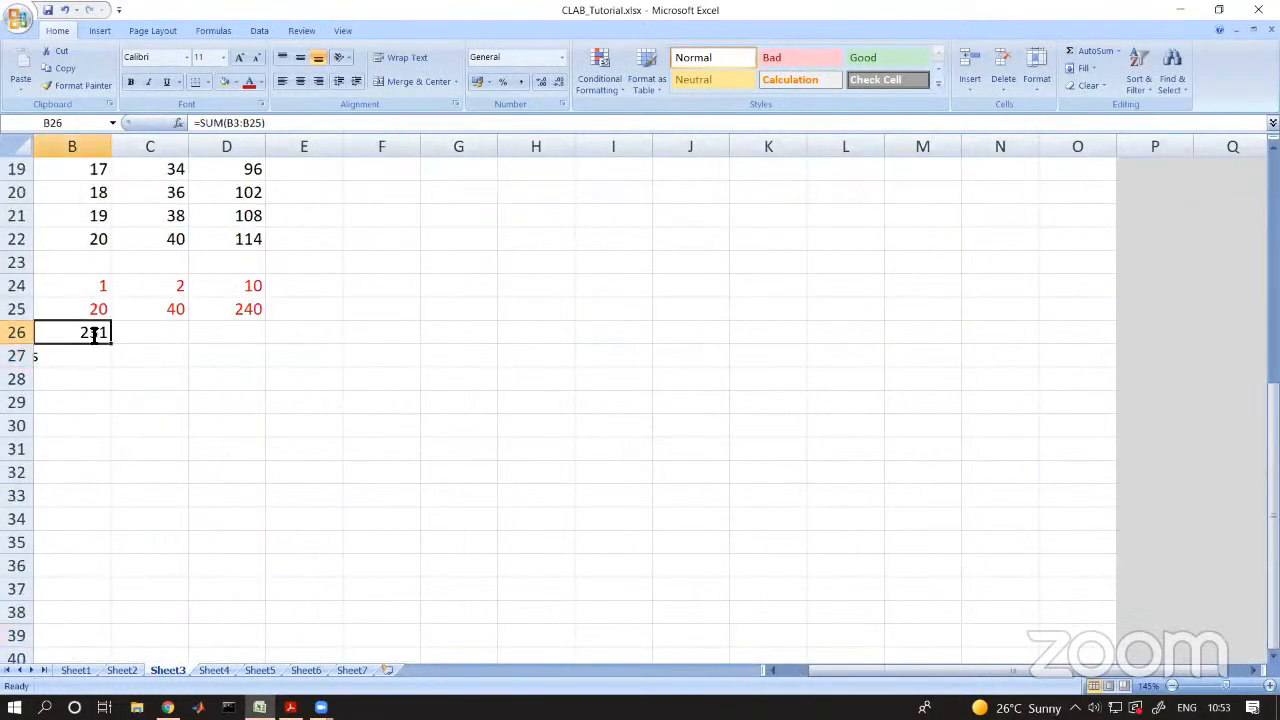
double_click(93, 335)
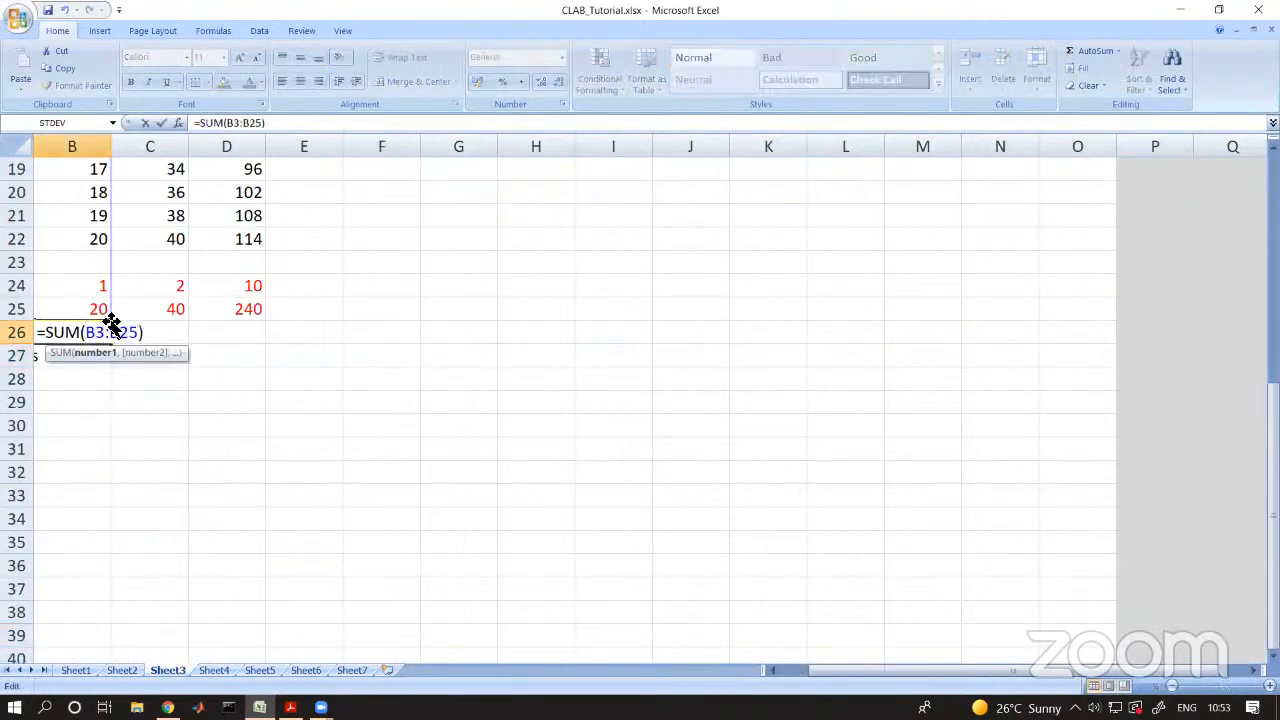
key(Escape)
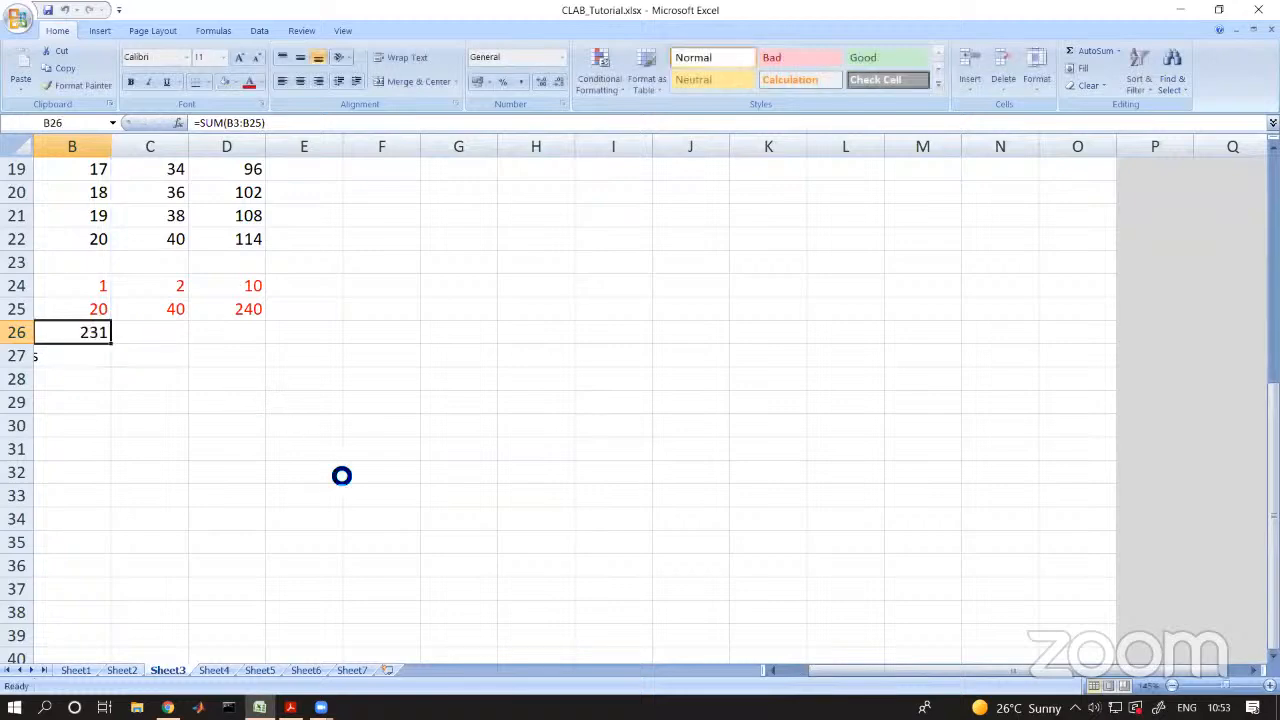
scroll(339, 475, down, 2)
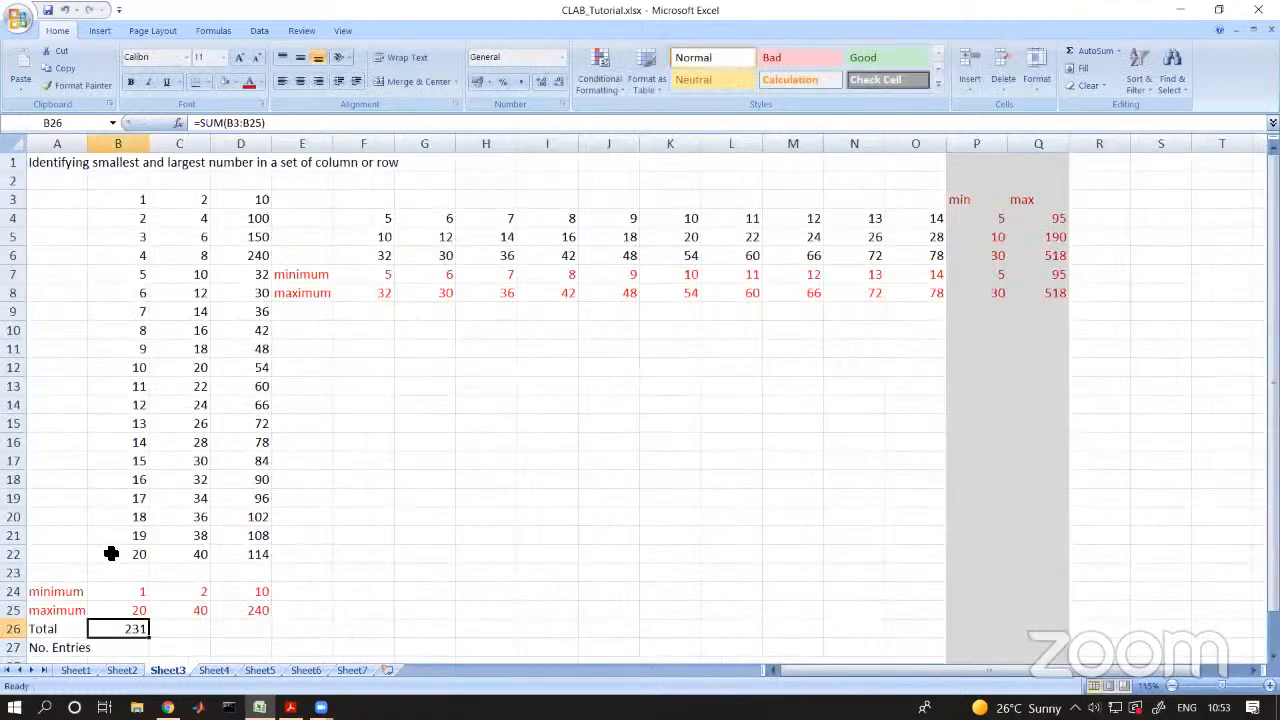
click(256, 122)
key(BackSpace)
text(2)
key(Return)
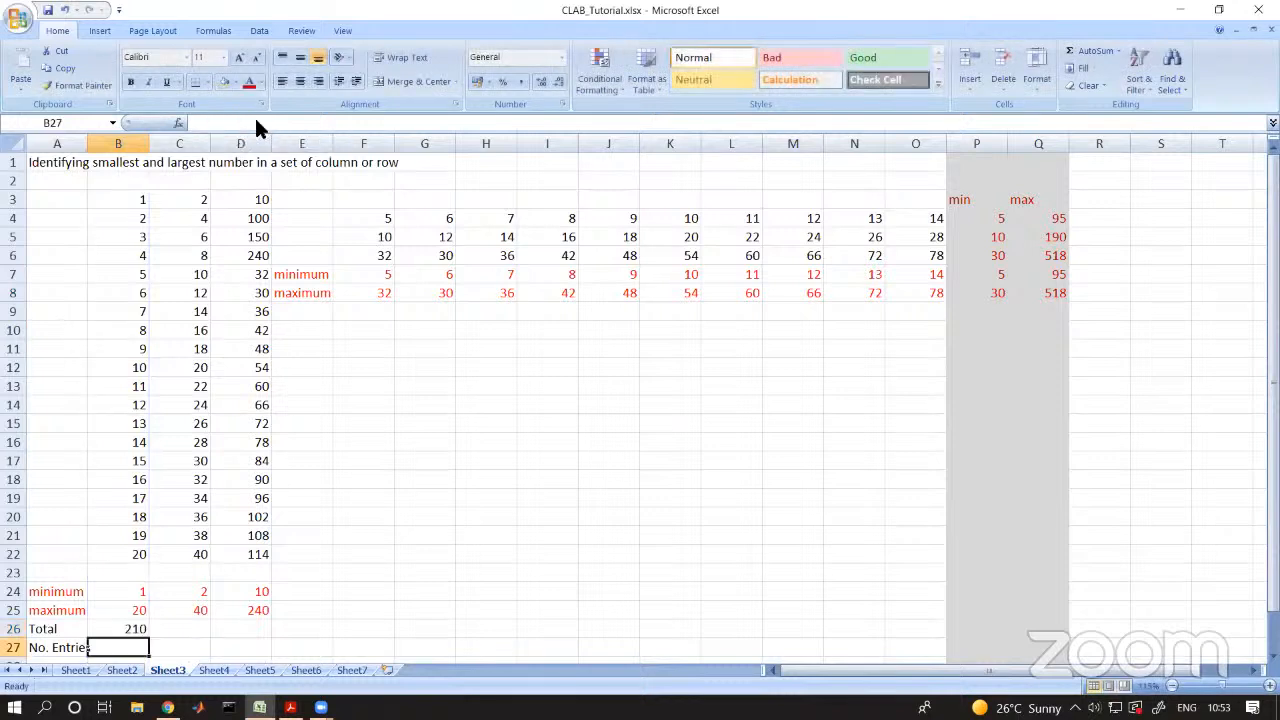
- Apply the red font color to the summary rows in A24:D27
scroll(113, 547, down, 3)
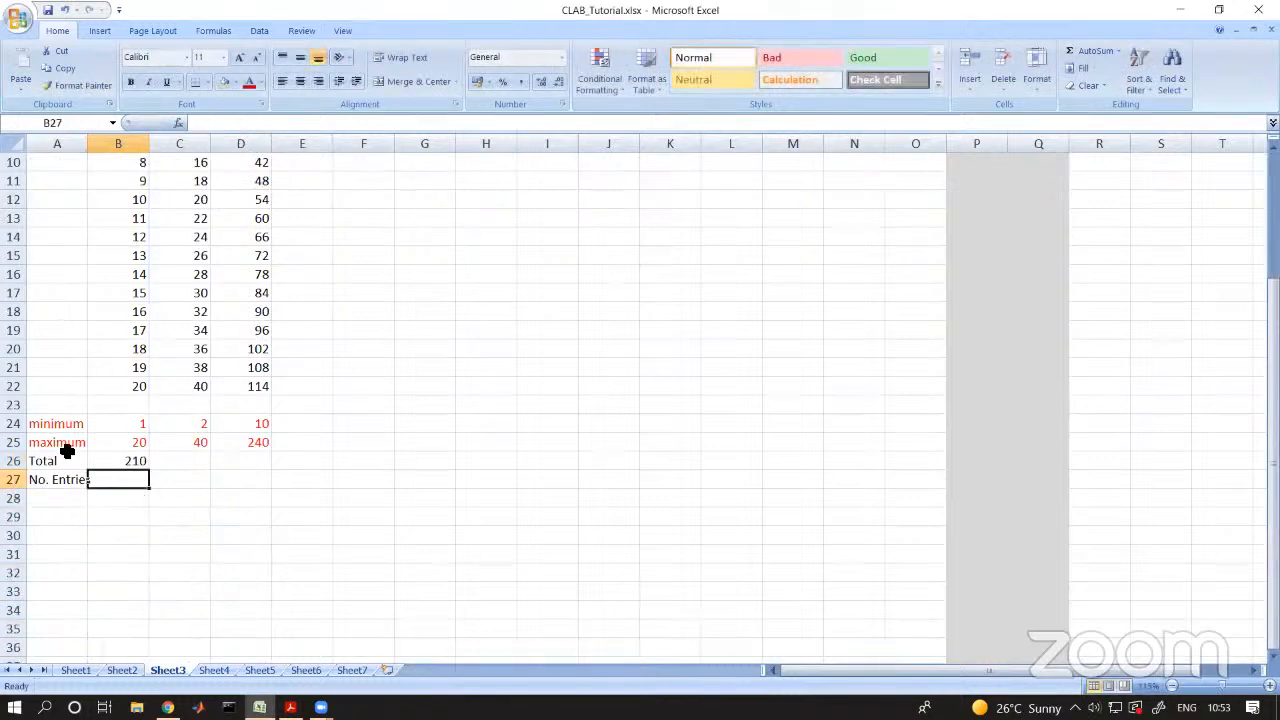
drag(63, 426, 237, 476)
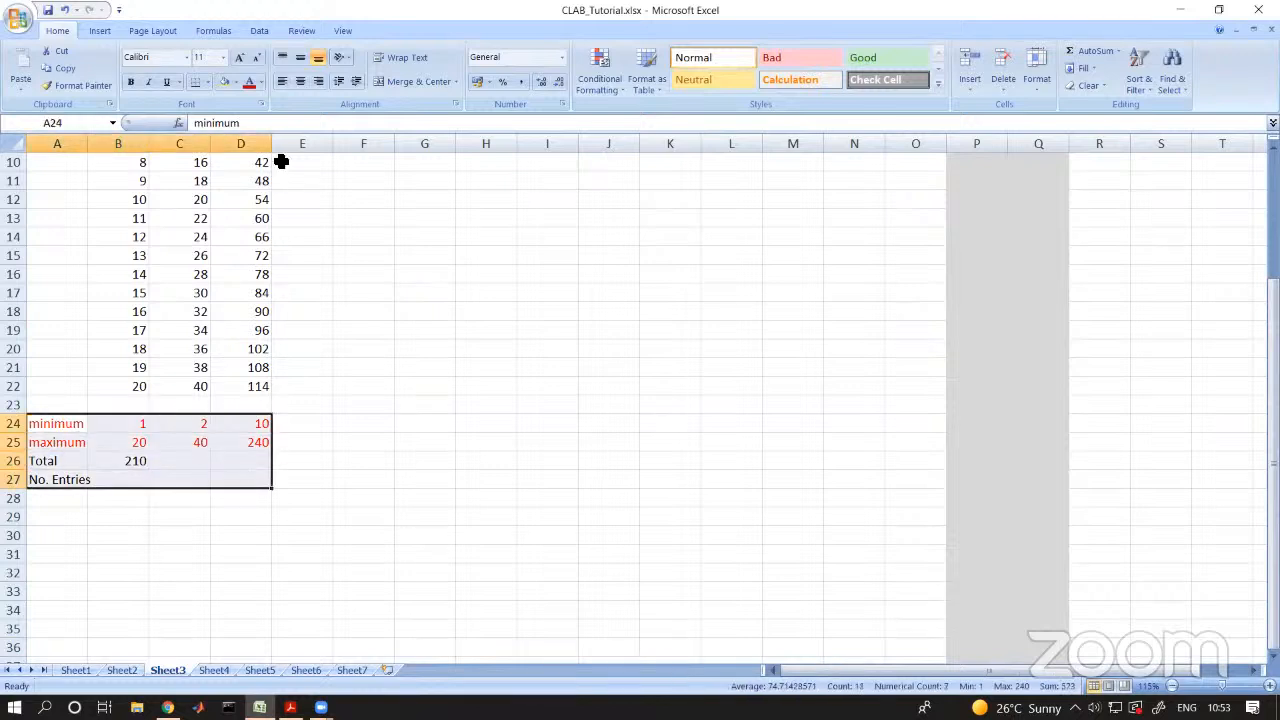
click(249, 81)
click(172, 558)
- Enter a COUNT formula over B3:B22 in B27 beside the No. Entries label
click(130, 481)
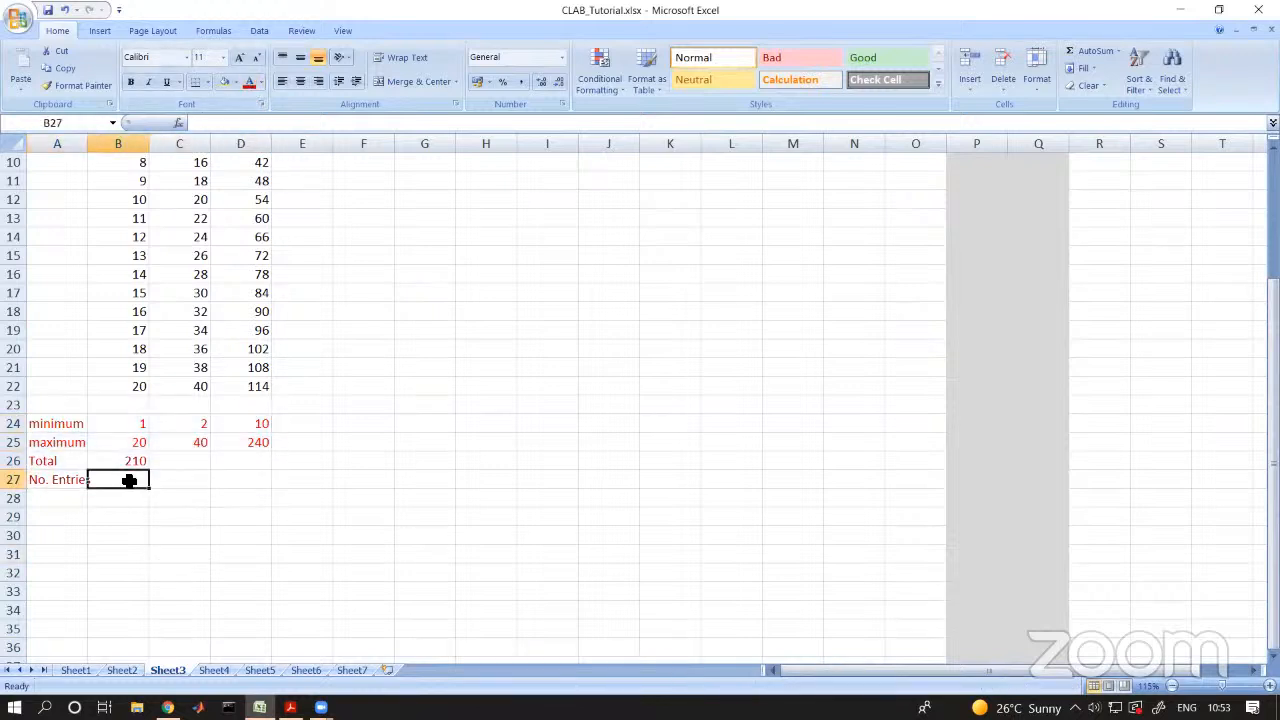
scroll(200, 518, up, 3)
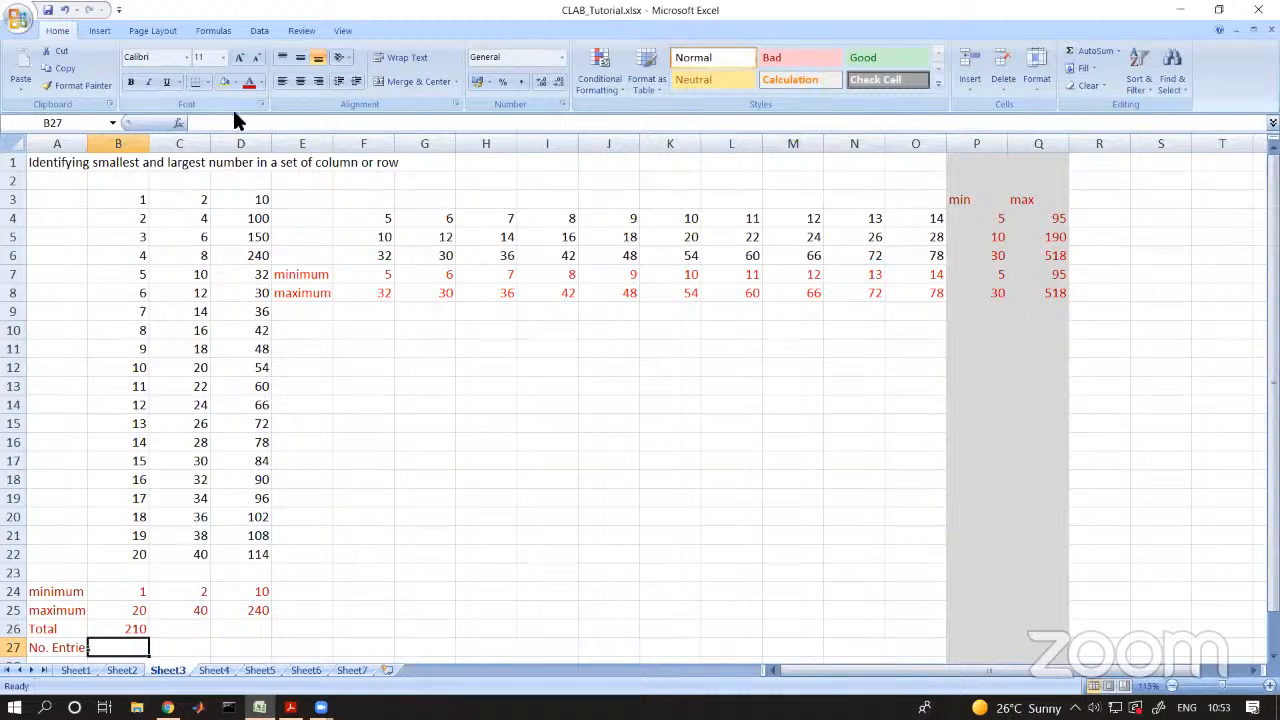
text(+)
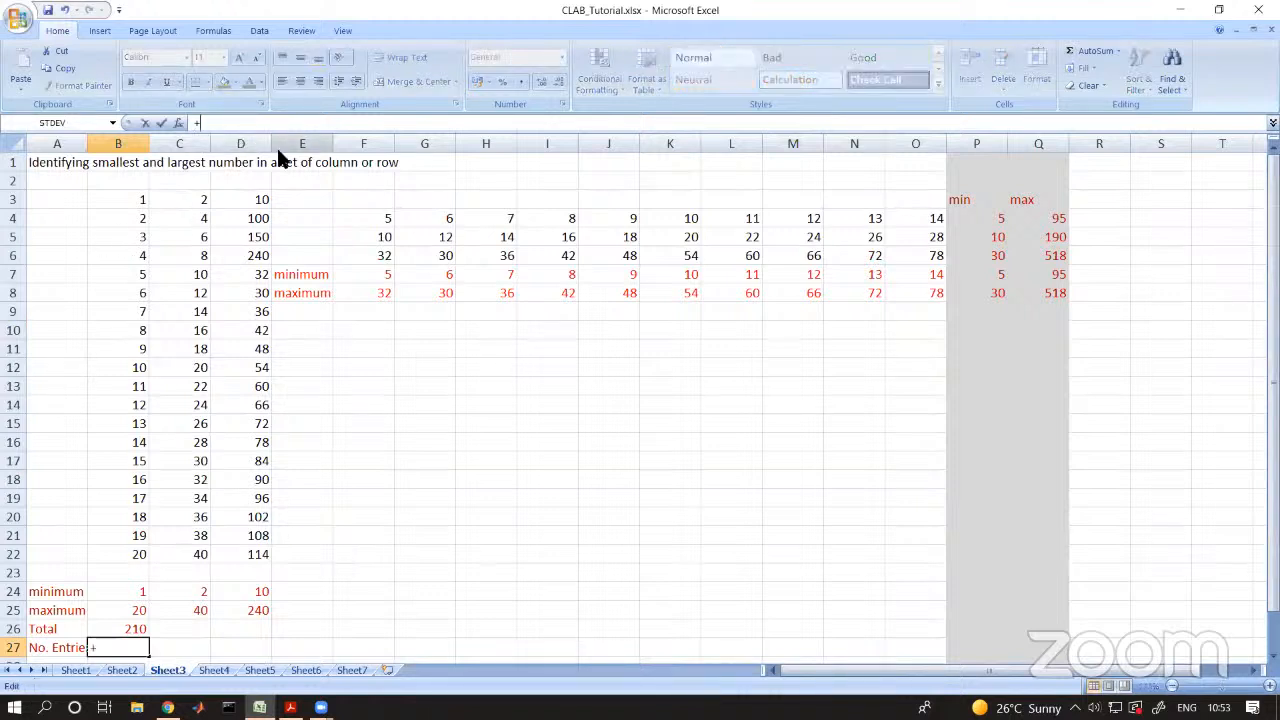
text(count)
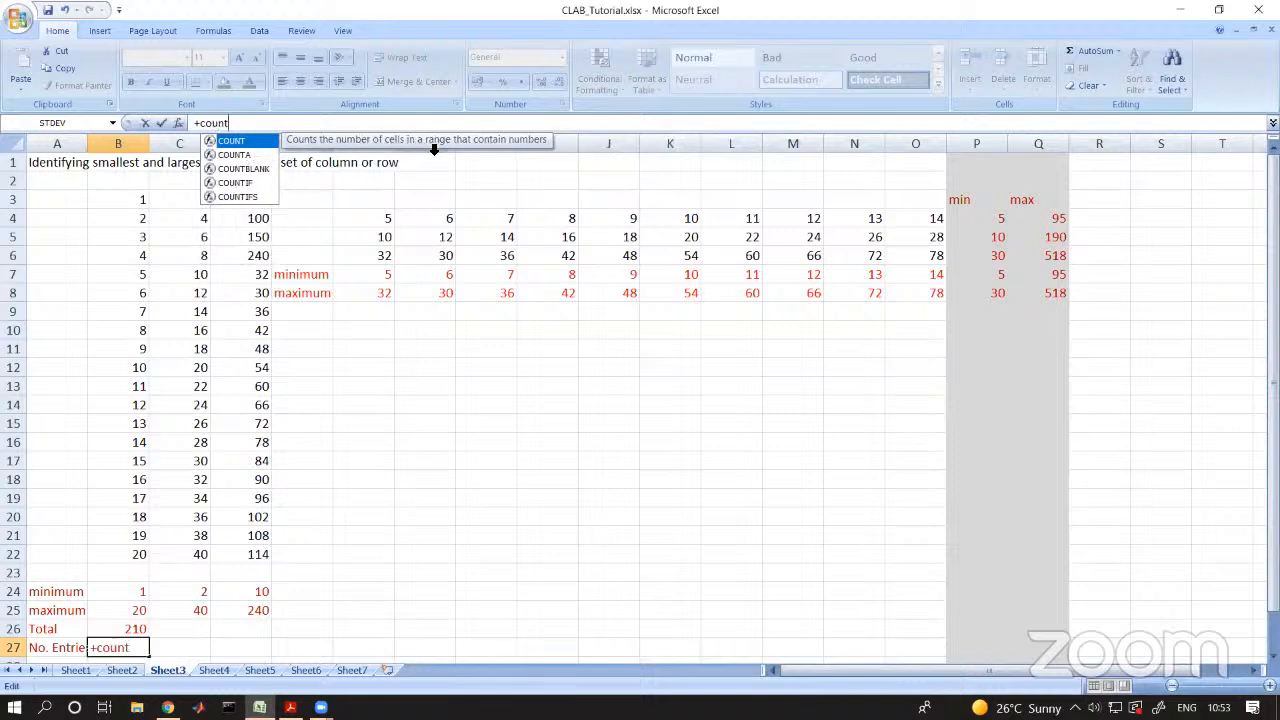
double_click(260, 143)
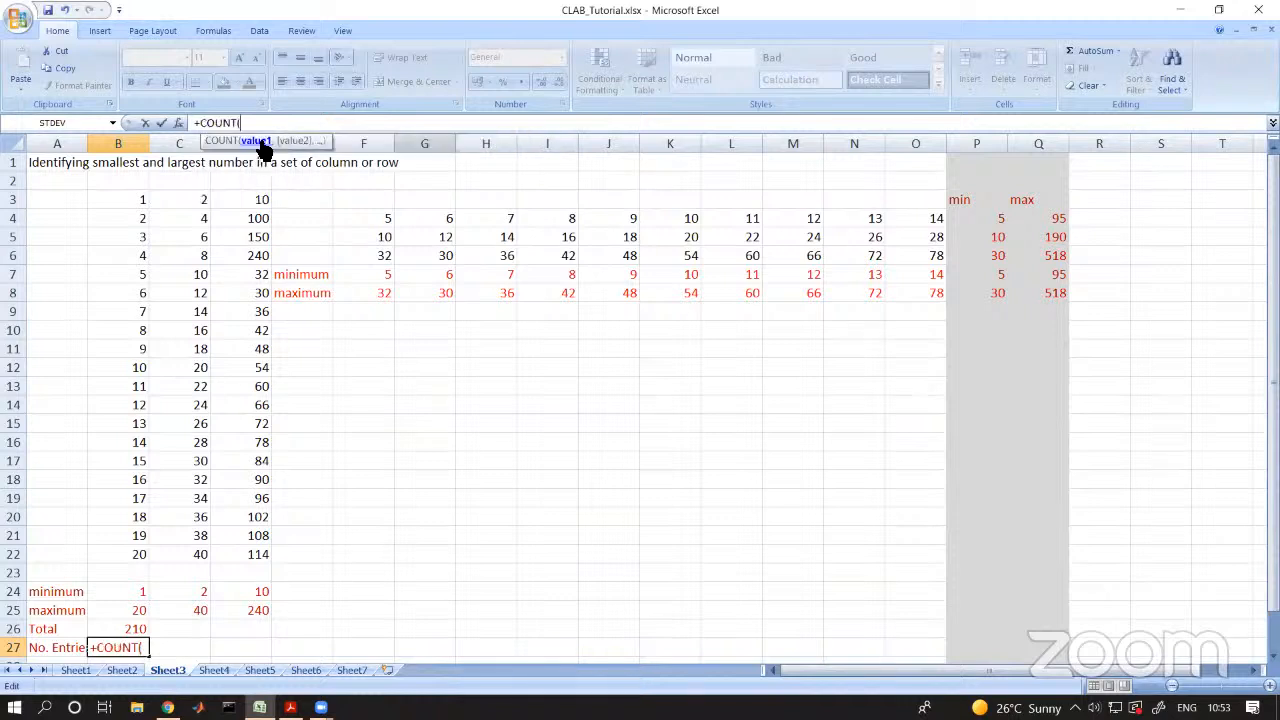
drag(143, 203, 105, 560)
key(Return)
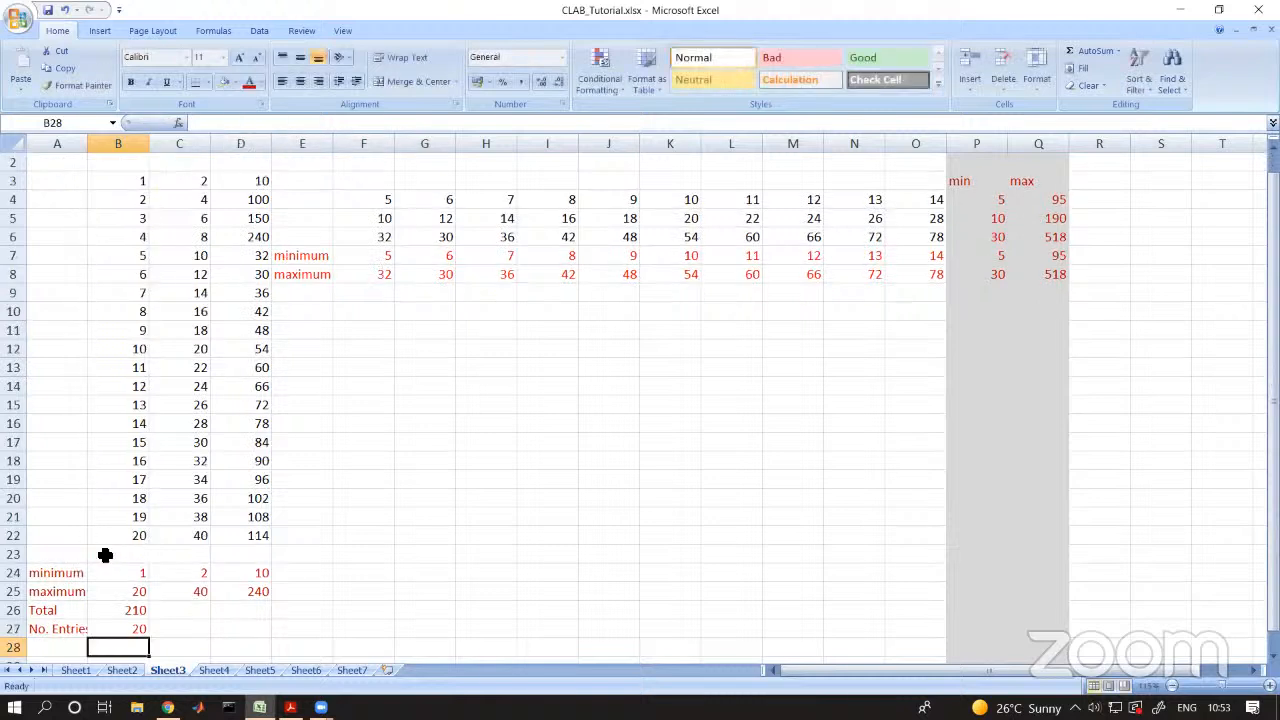
- Try filling the formulas in B26:B27 across to column D, and undo the fill
drag(106, 610, 257, 641)
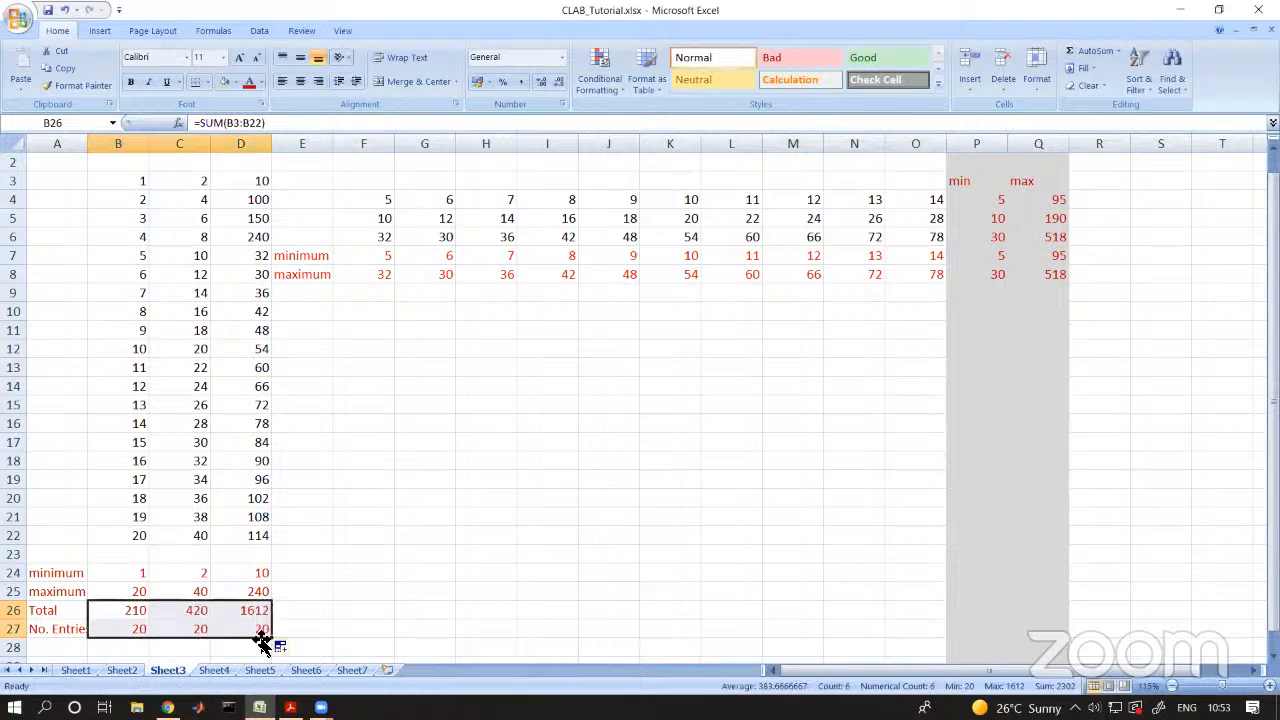
key(ctrl+z)
click(167, 646)
- Copy the total and count formulas from B26:B27 and paste them into C26:D27
drag(114, 614, 113, 624)
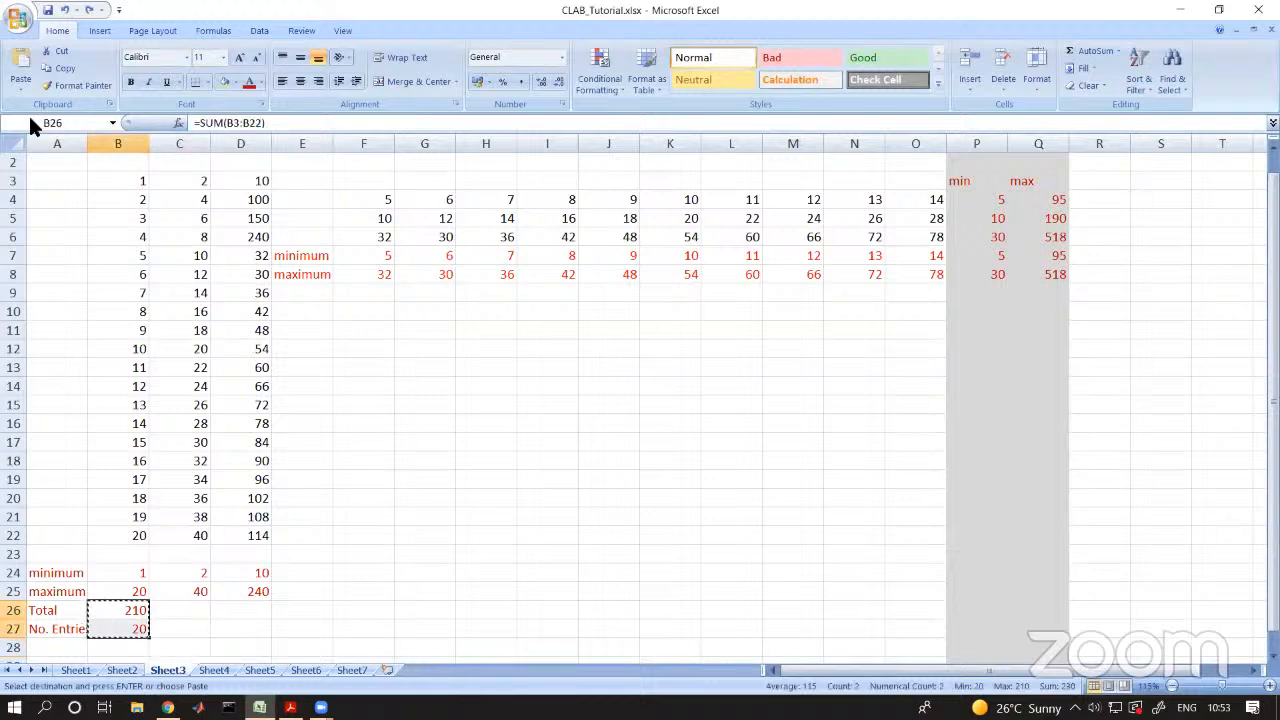
click(62, 70)
drag(191, 604, 218, 604)
click(20, 68)
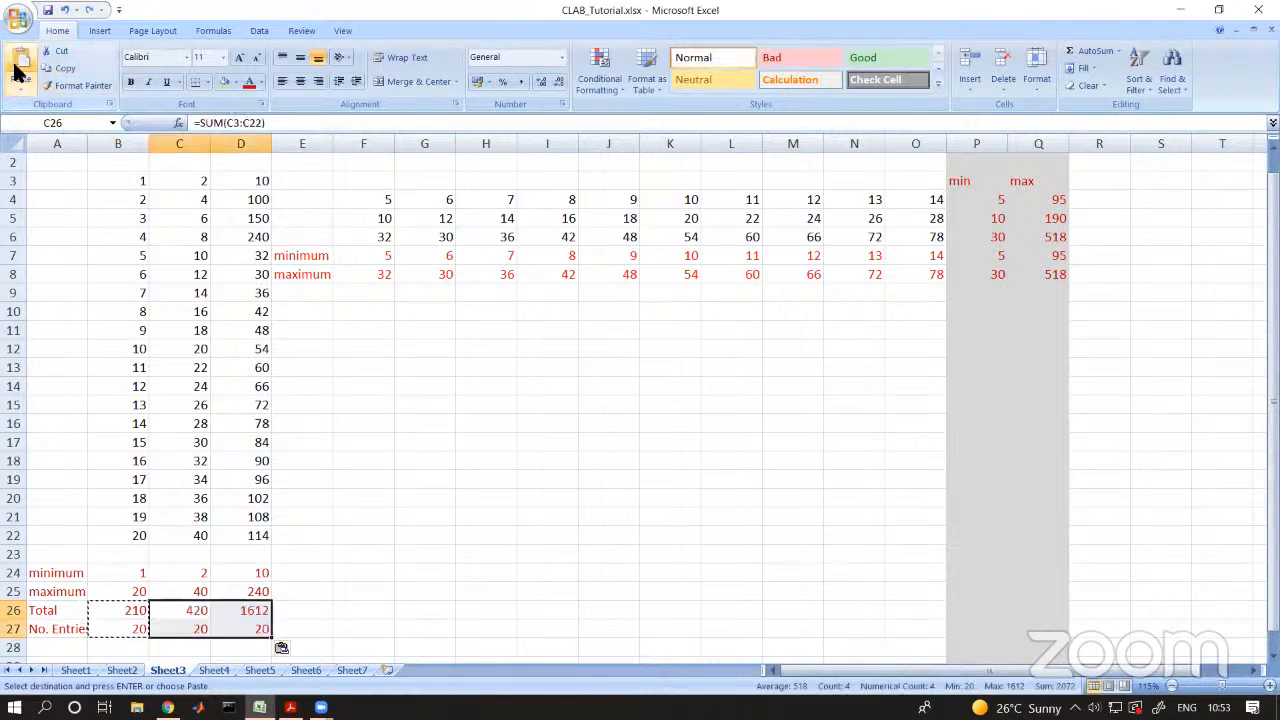
key(Escape)
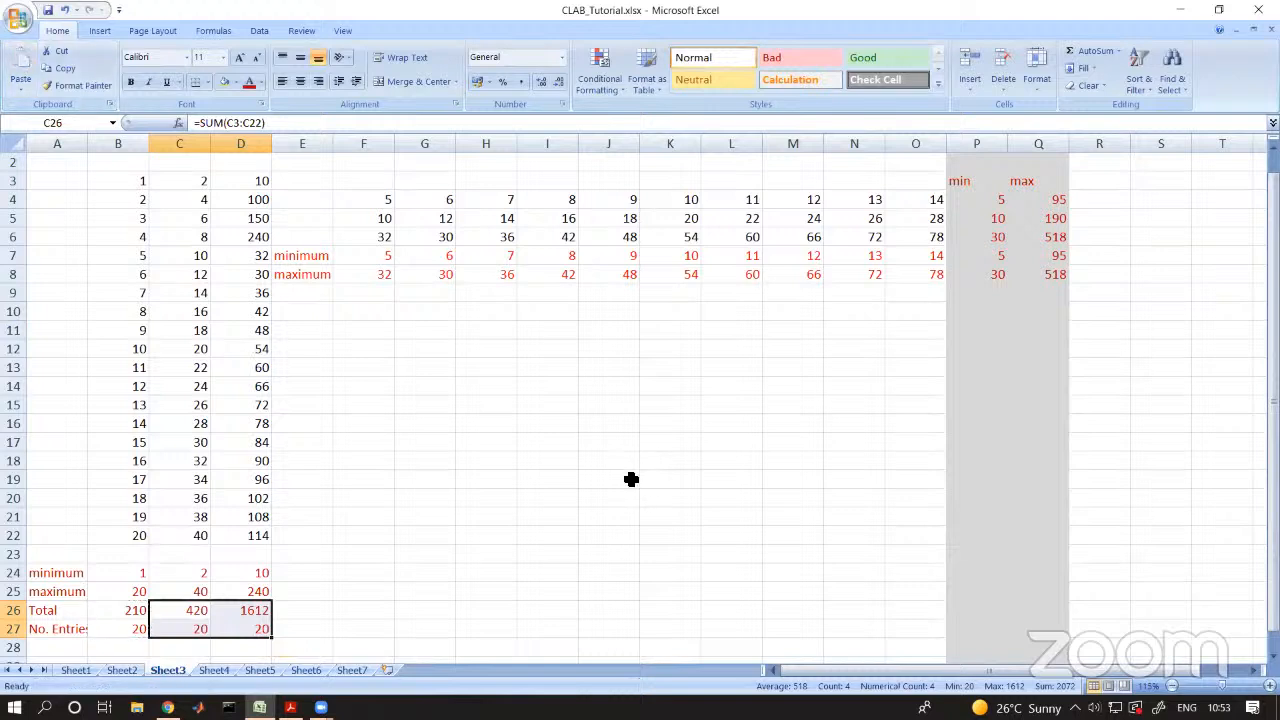
click(512, 590)
drag(145, 632, 245, 628)
click(390, 571)
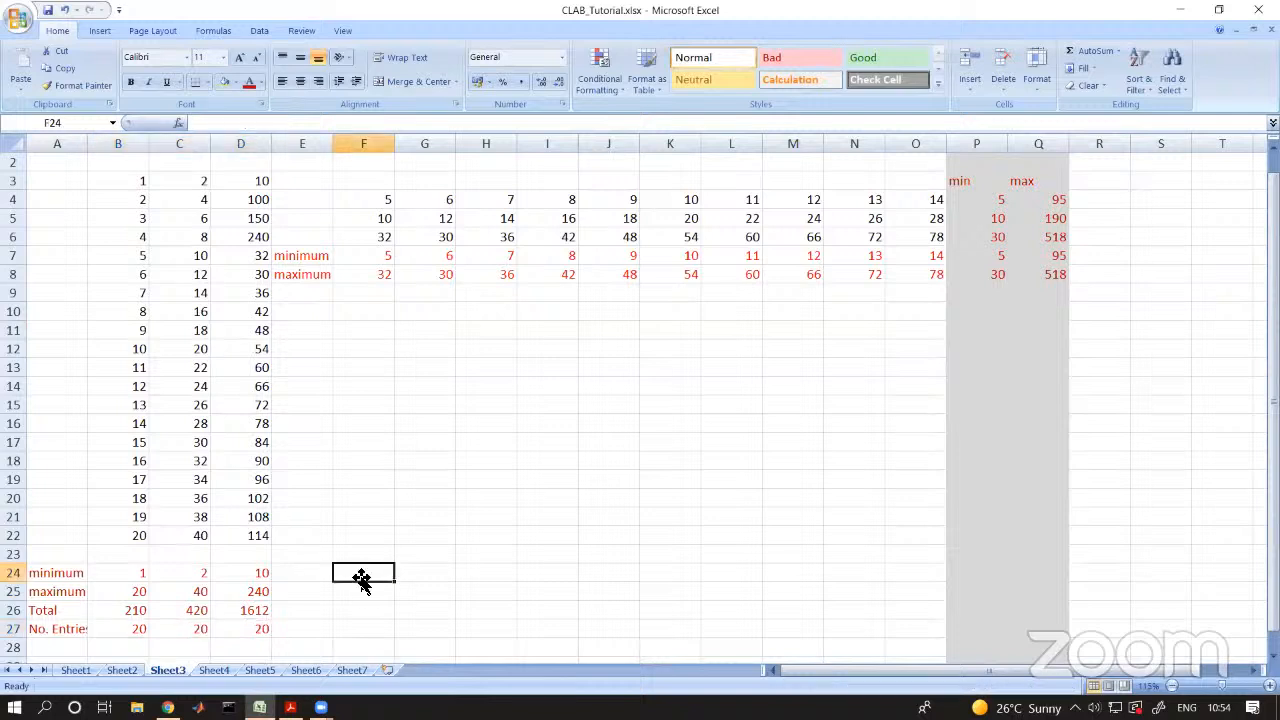
- Clear the number in cell B17 to test its effect on the column B summary formulas
click(137, 607)
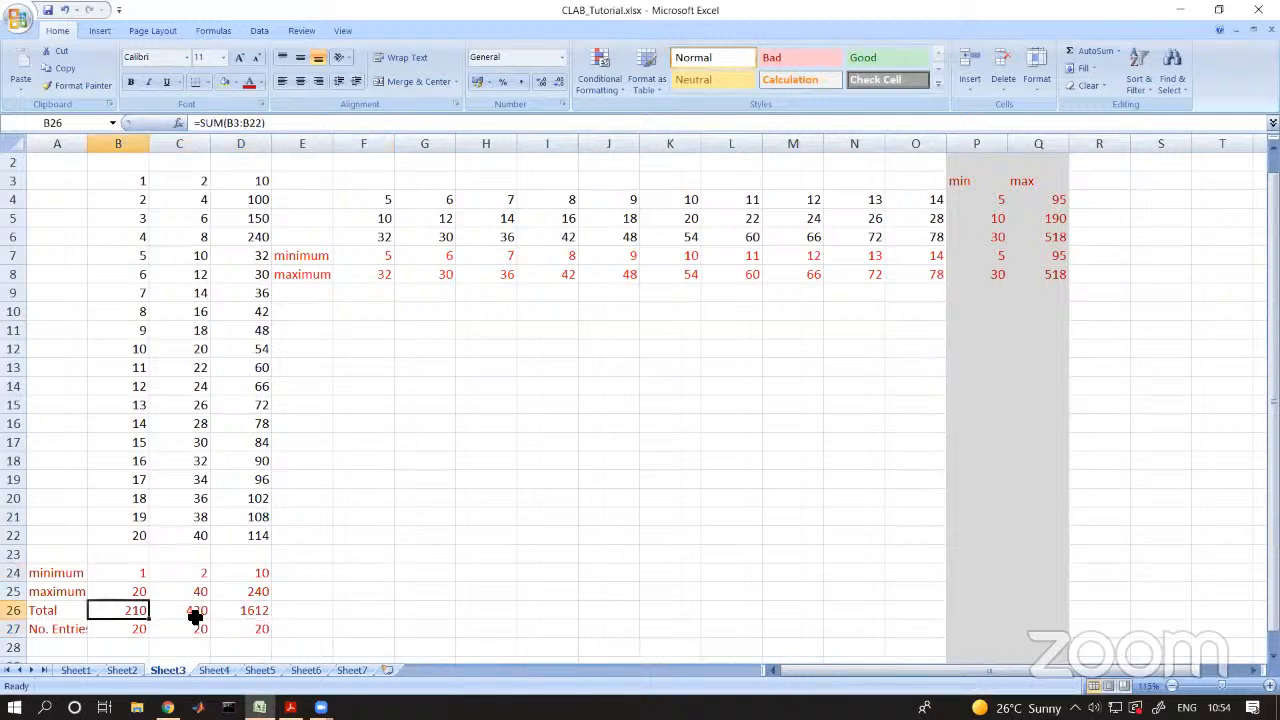
click(199, 615)
click(260, 615)
click(463, 618)
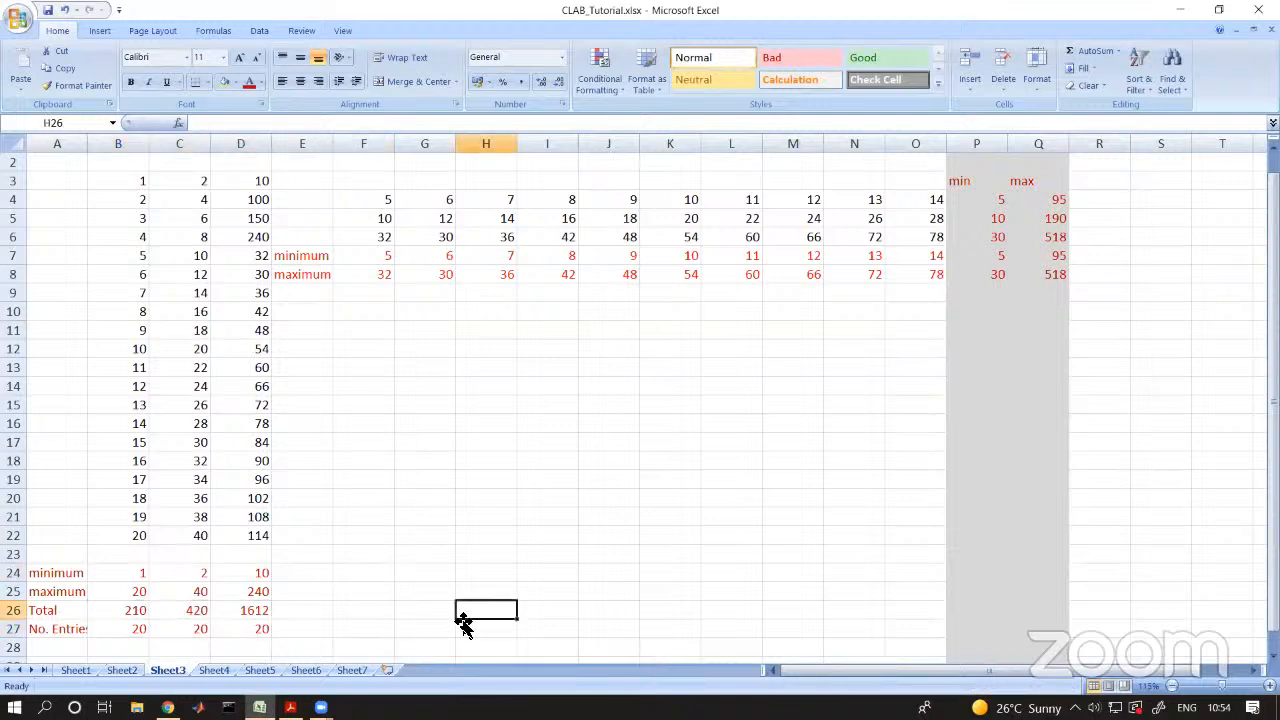
click(143, 447)
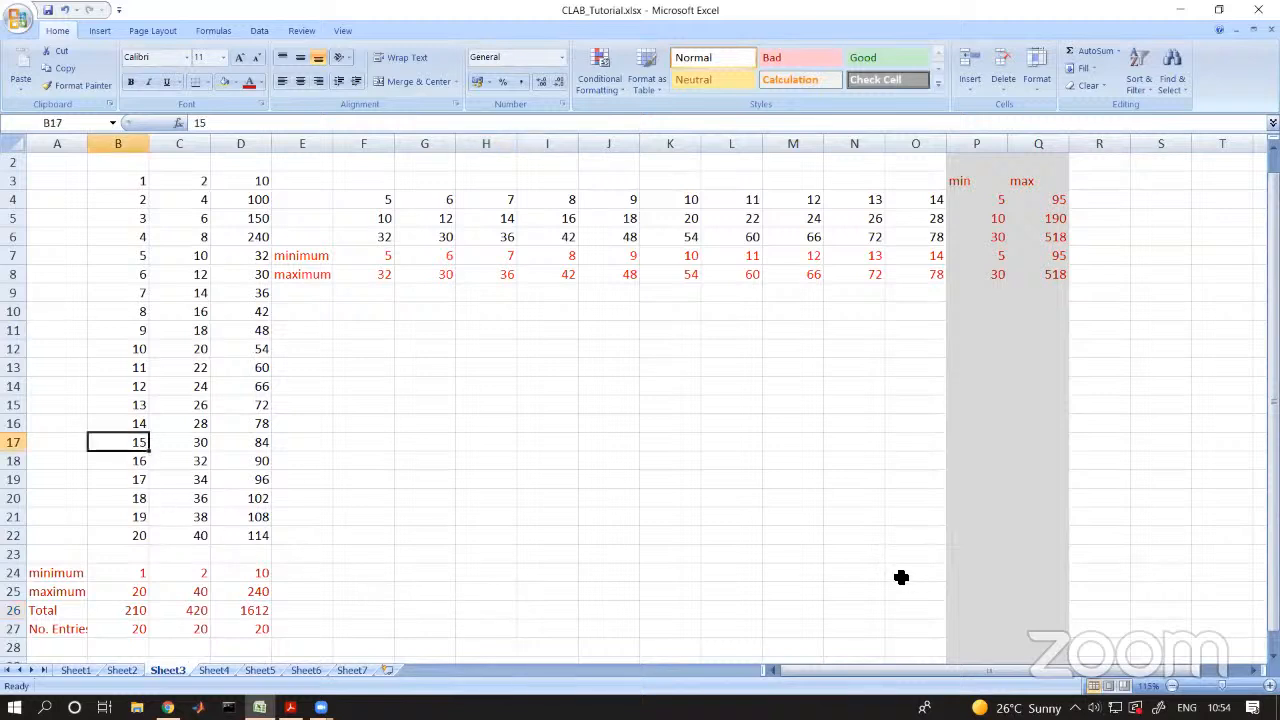
key(Delete)
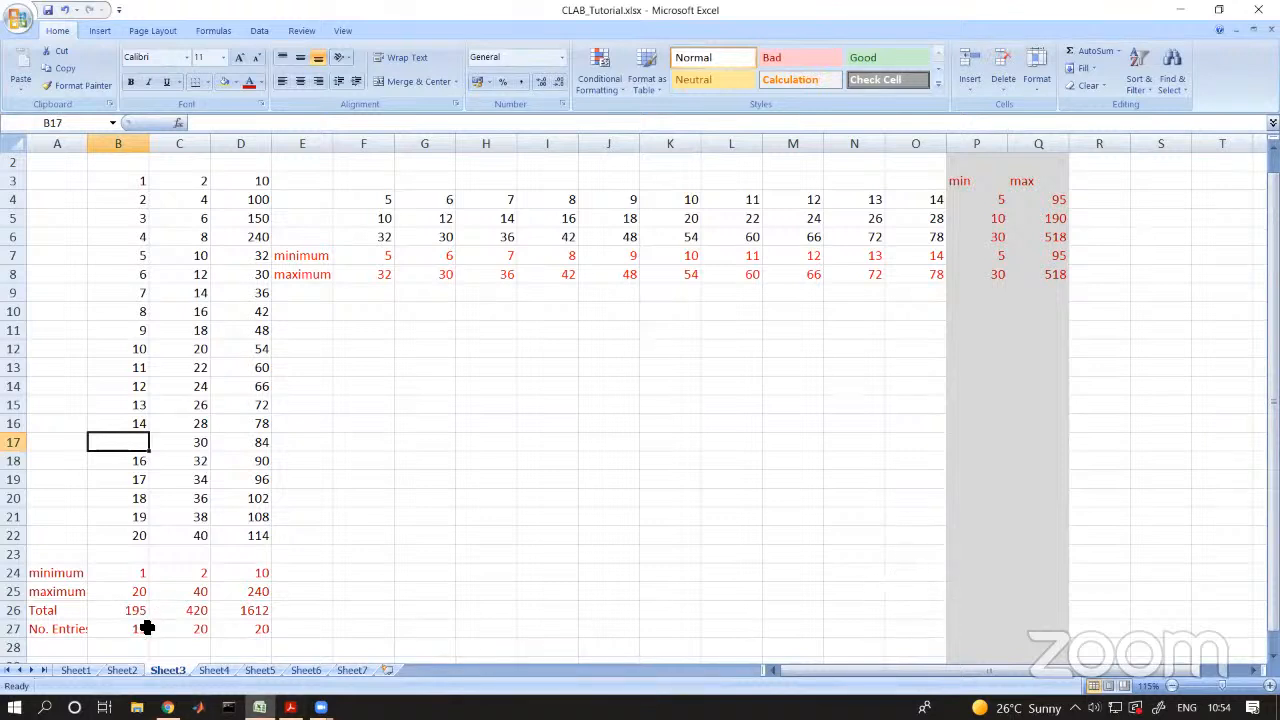
click(460, 532)
- Enter 0 in B17 and check the No. Entries formula in B27
click(127, 445)
text(0)
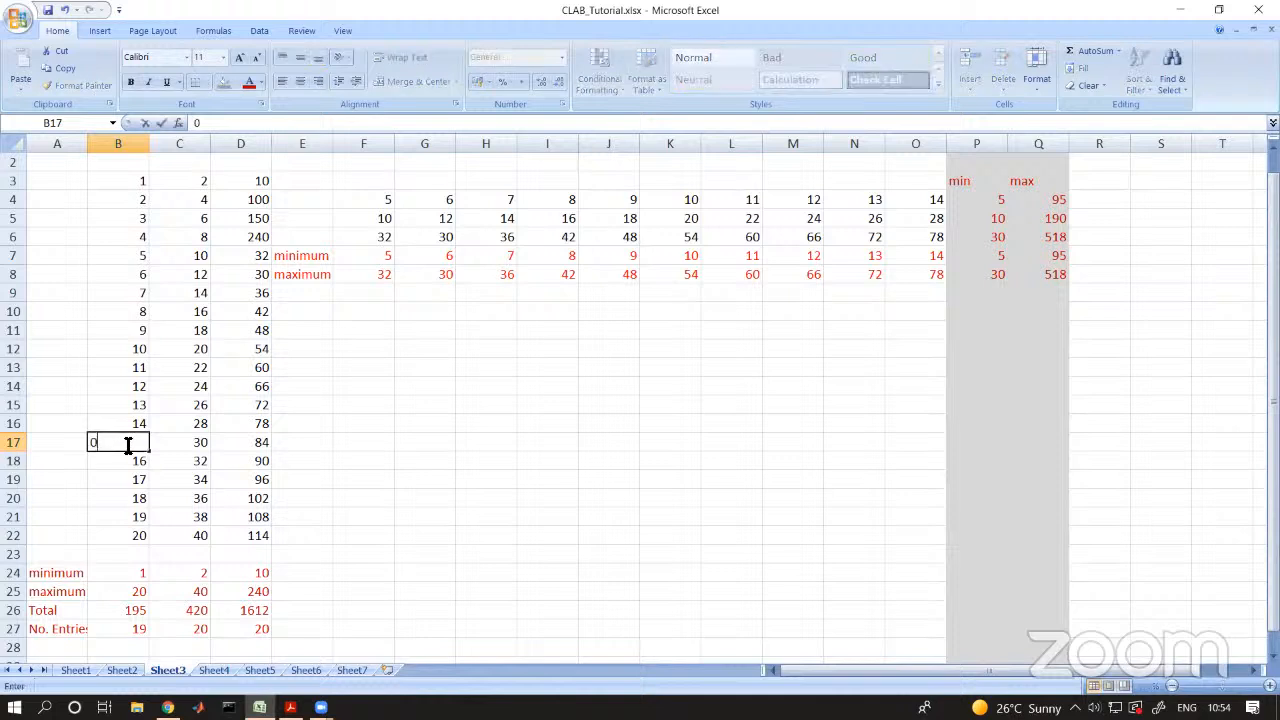
click(145, 648)
click(146, 629)
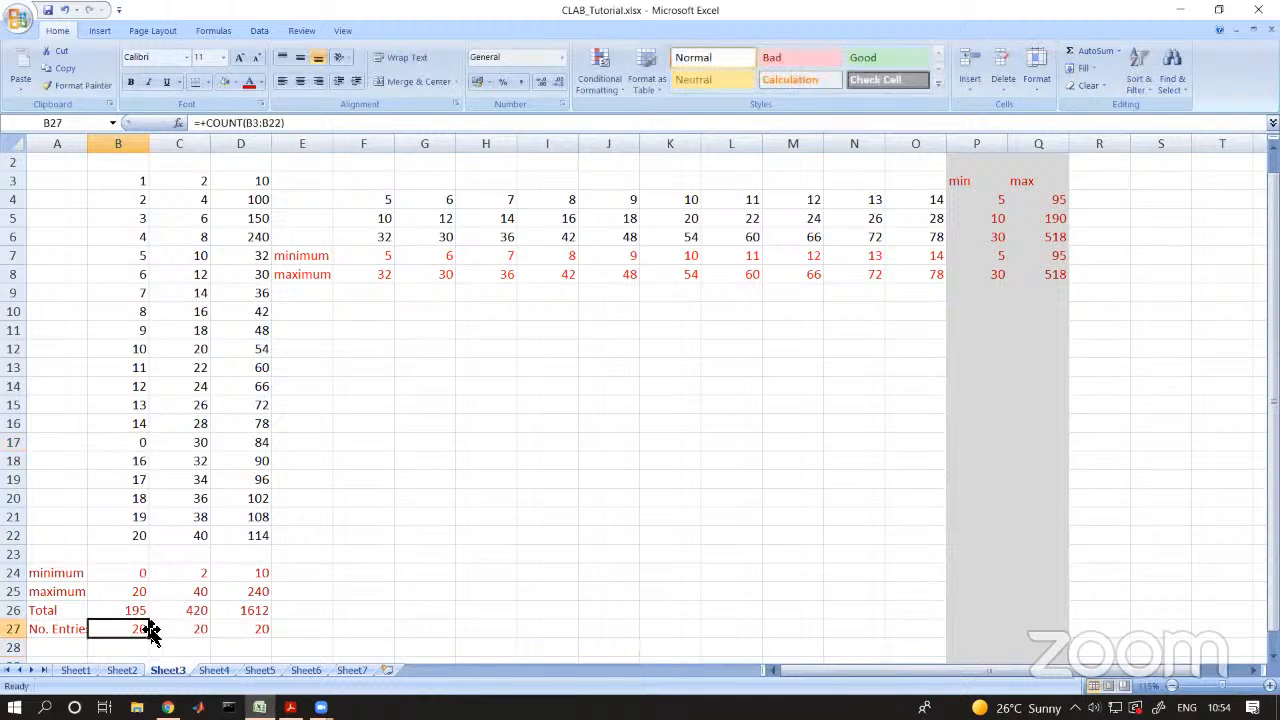
- Replace the entry in B17 with the letter b to test the count with text
click(138, 441)
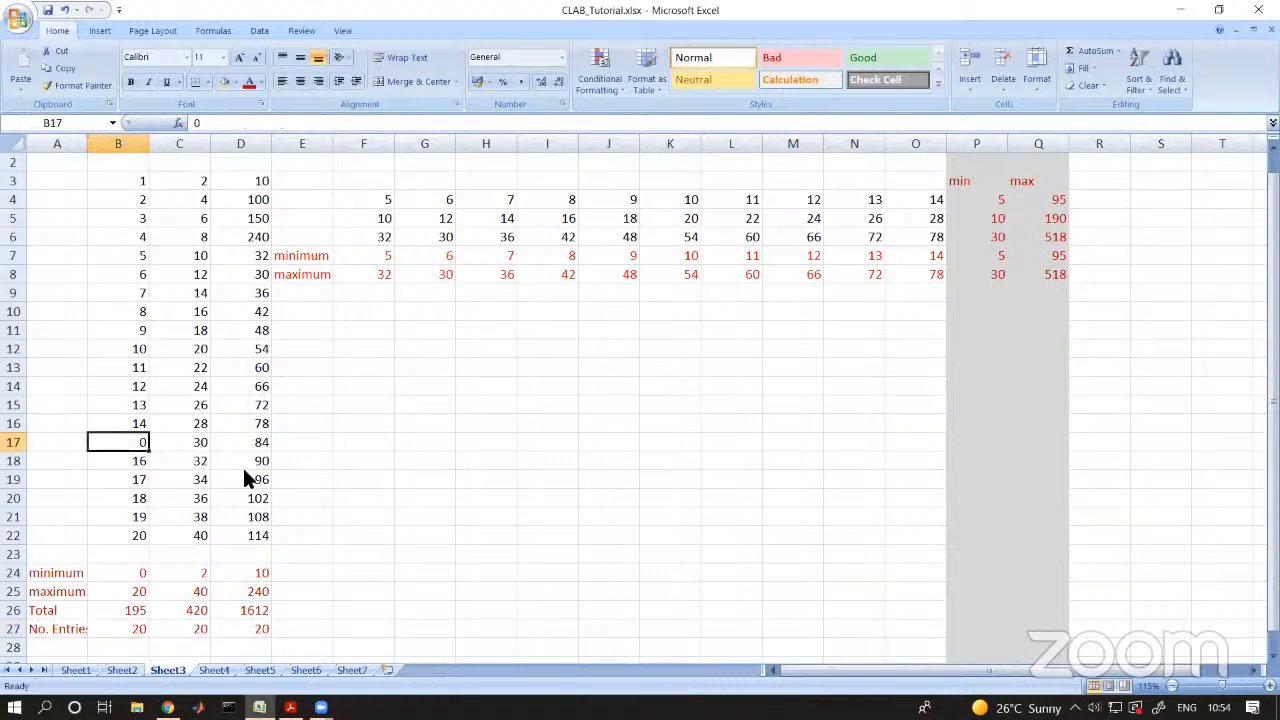
text(b)
click(428, 505)
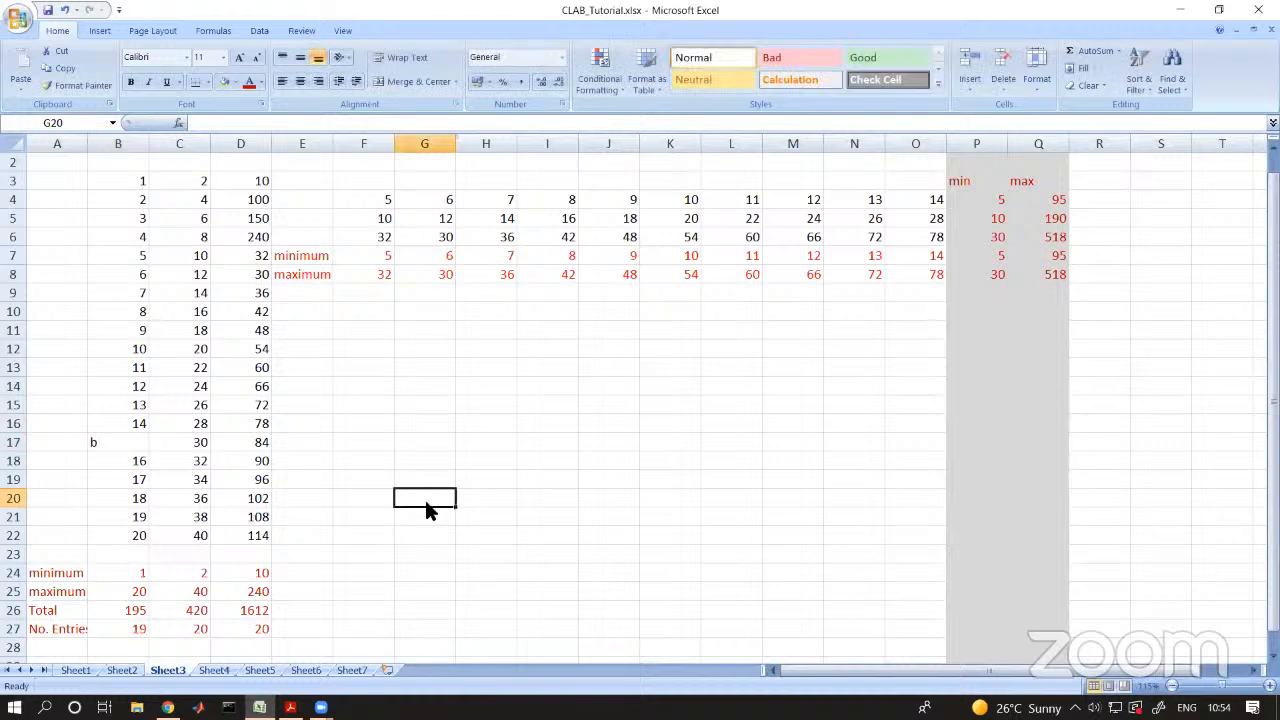
click(110, 444)
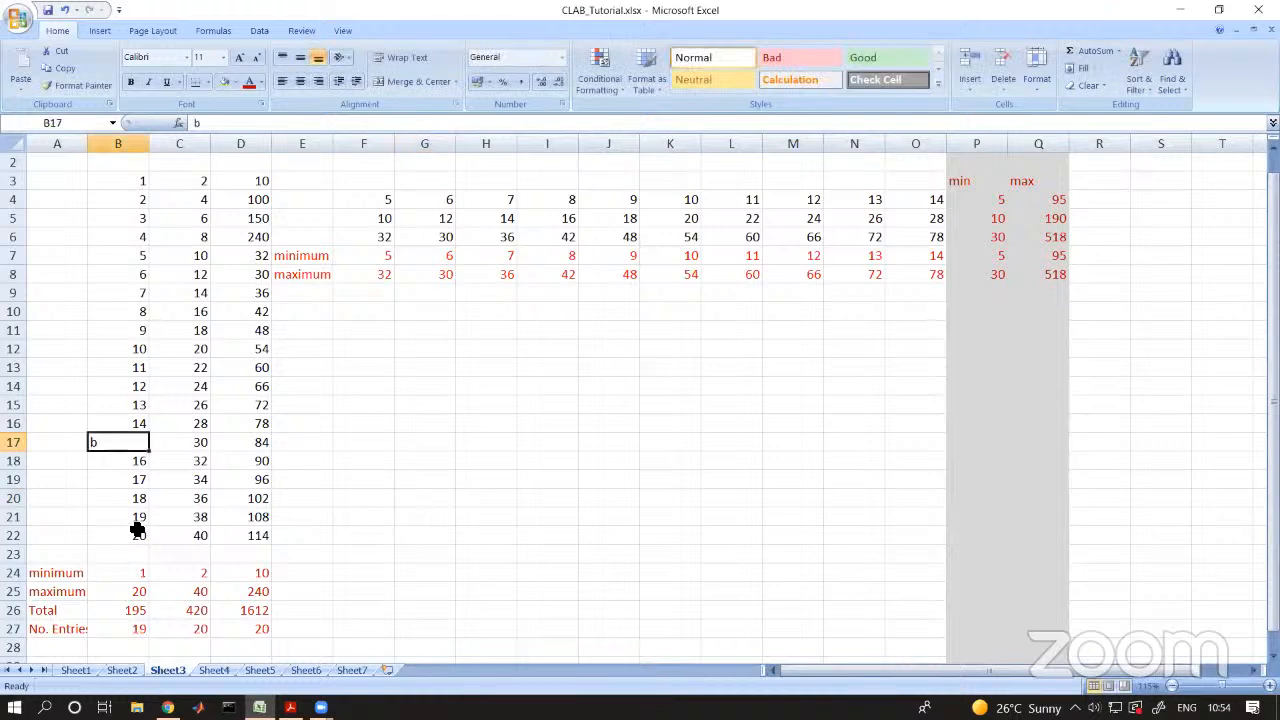
- Try entering a COUNTA formula in B28 for the entries in column B
click(139, 648)
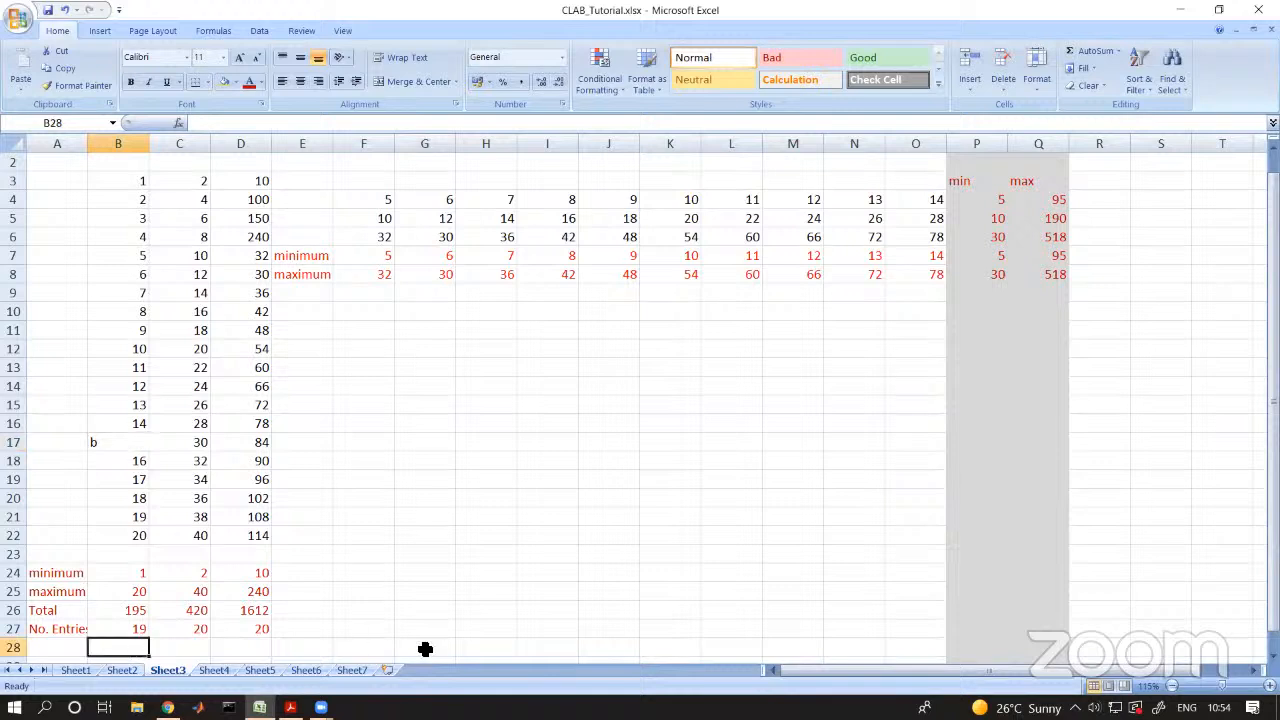
text(+count)
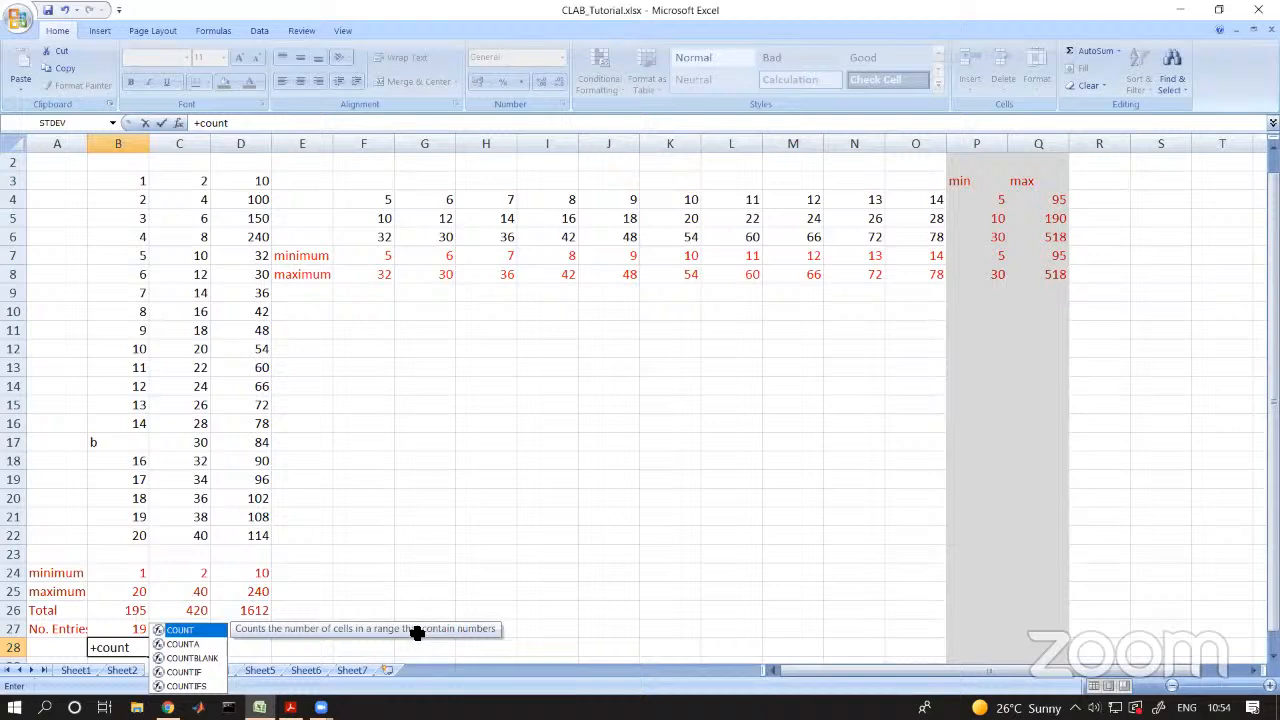
click(184, 645)
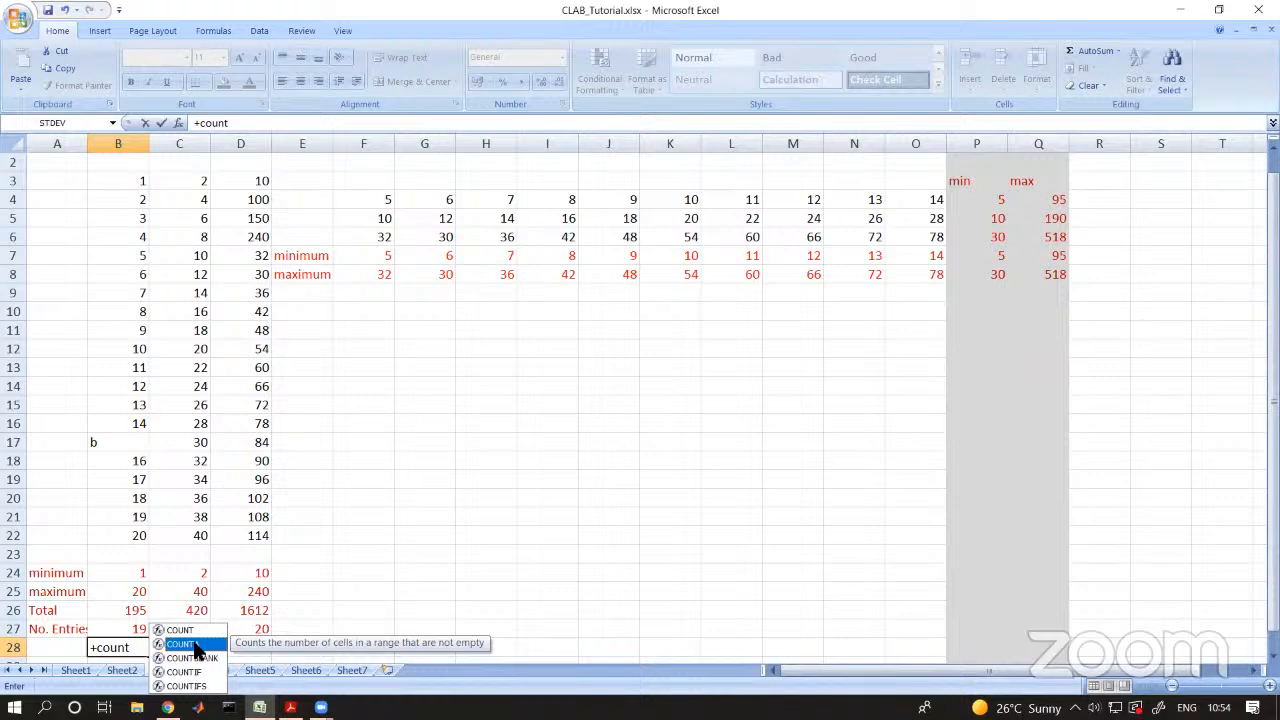
drag(125, 183, 139, 560)
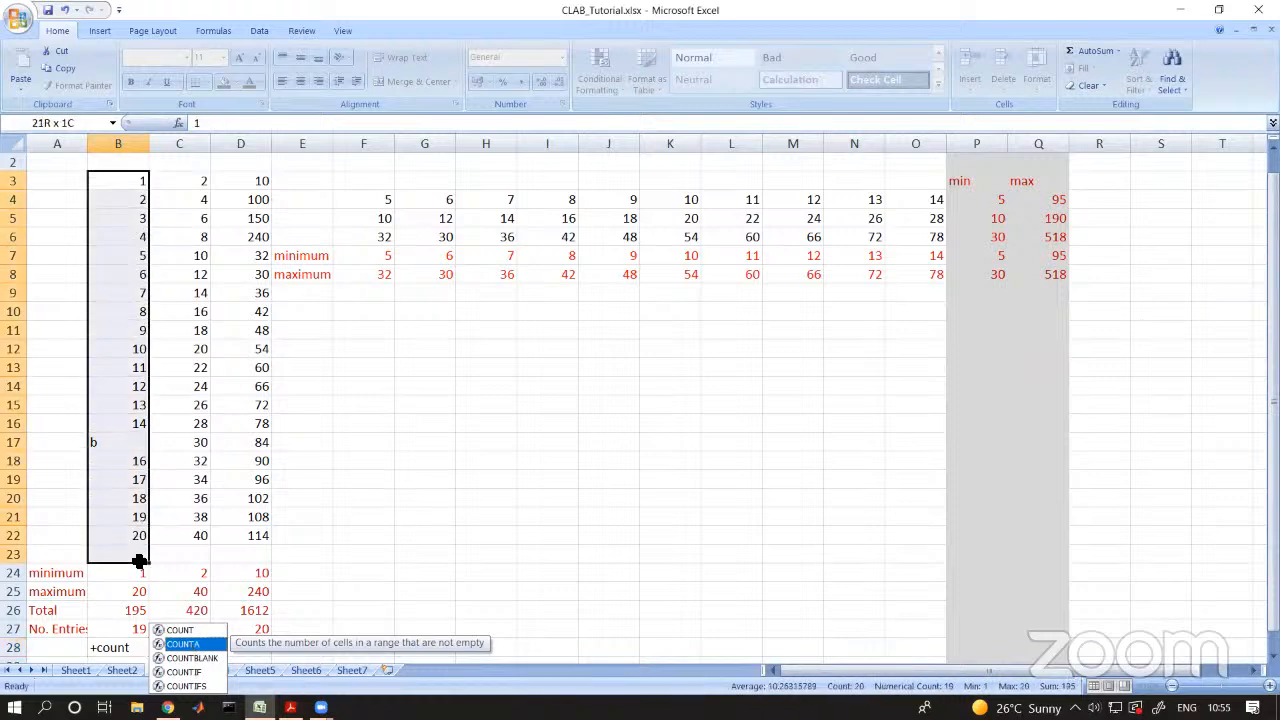
click(114, 648)
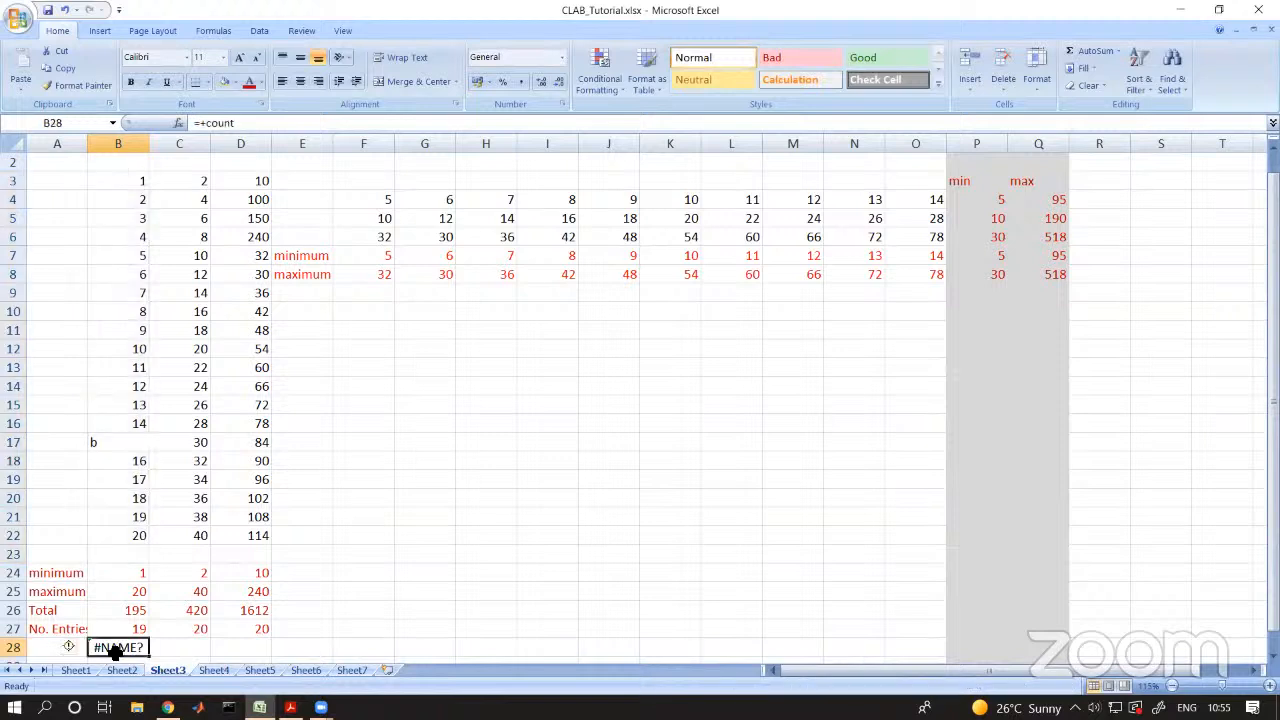
text(+counta)
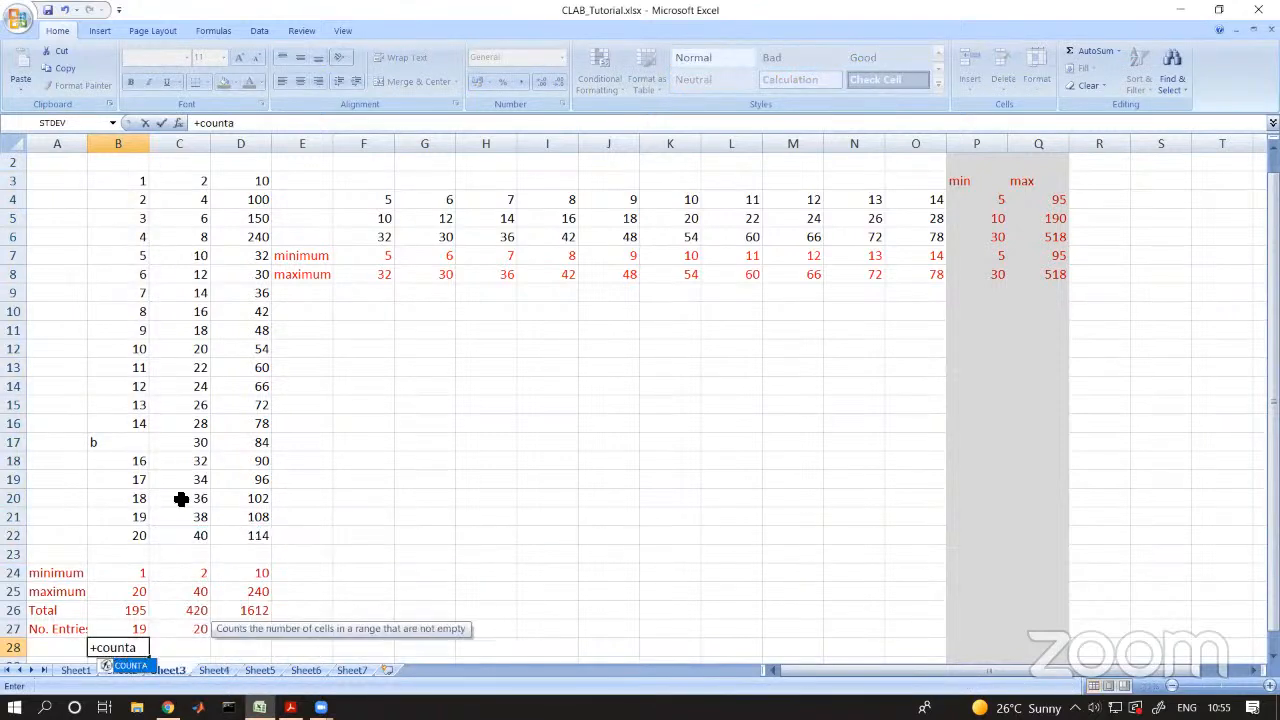
key(Return)
- Enter a COUNTA formula over B3:B23 in B28, below the No. Entries row
click(140, 628)
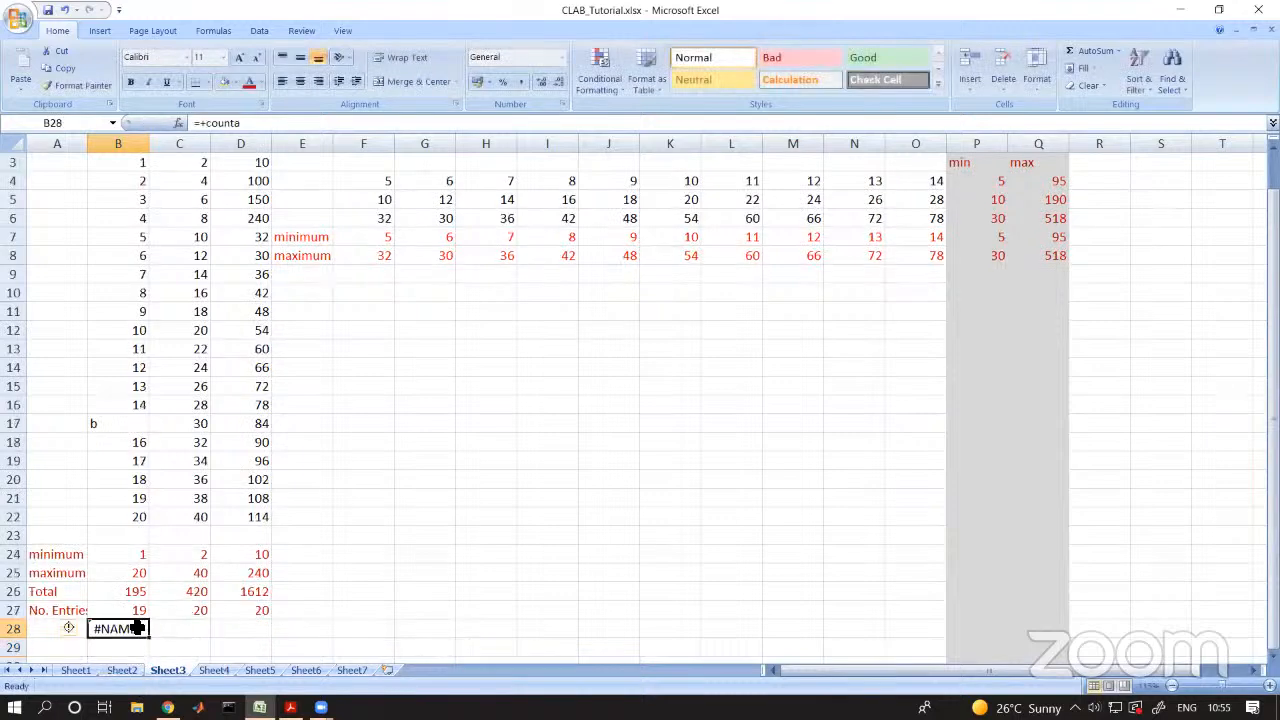
text(+counta)
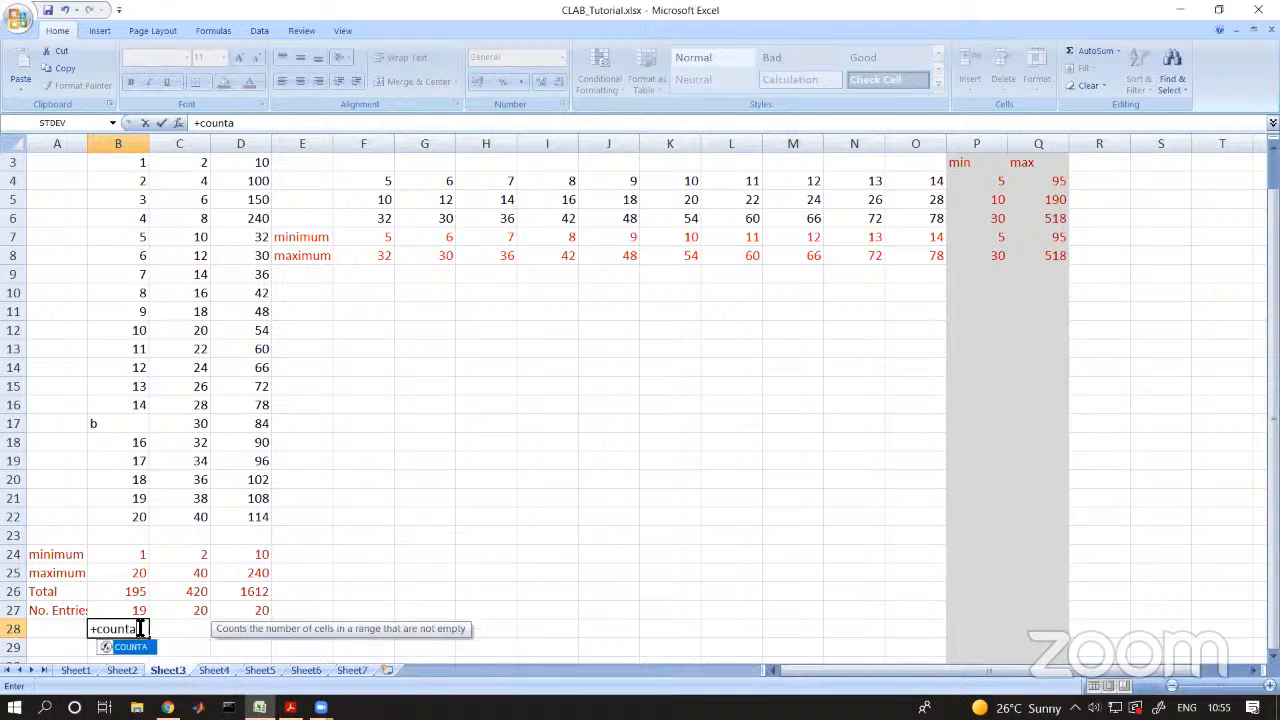
text(()
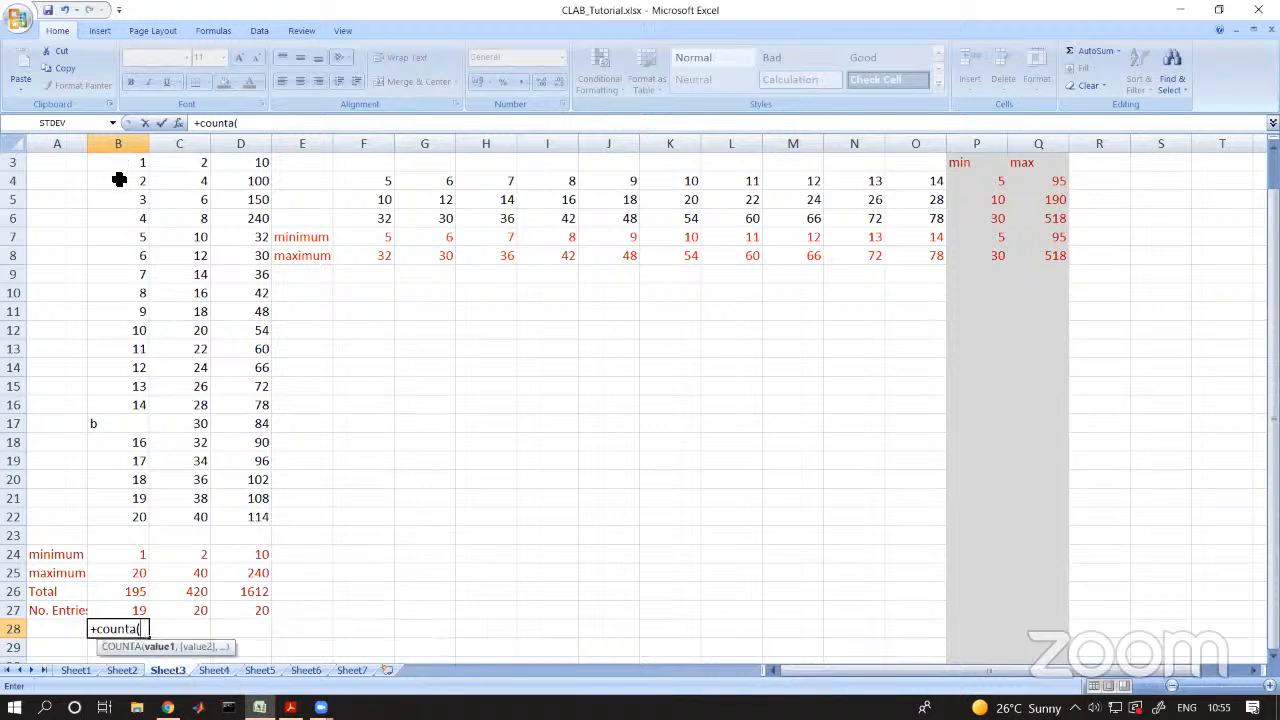
scroll(114, 177, up, 1)
drag(114, 200, 109, 569)
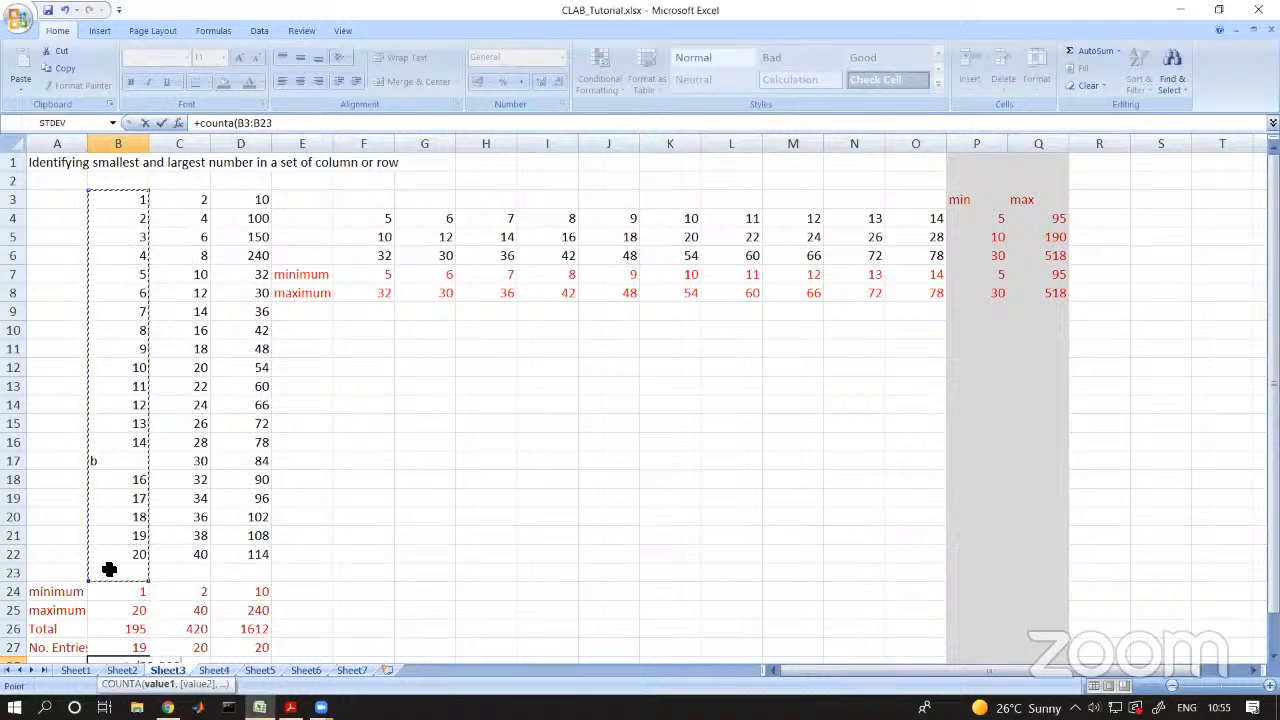
text())
key(Return)
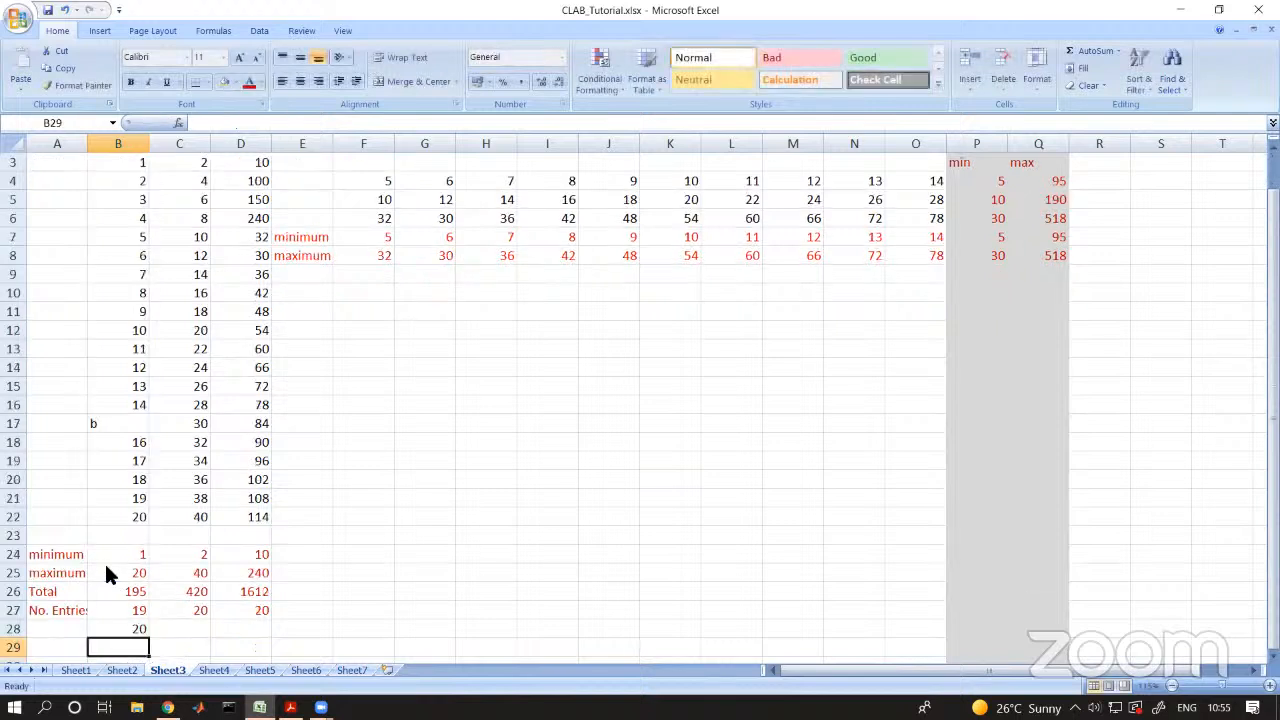
- Check the COUNTA formula in B28 and clear the letter b from B17
click(137, 626)
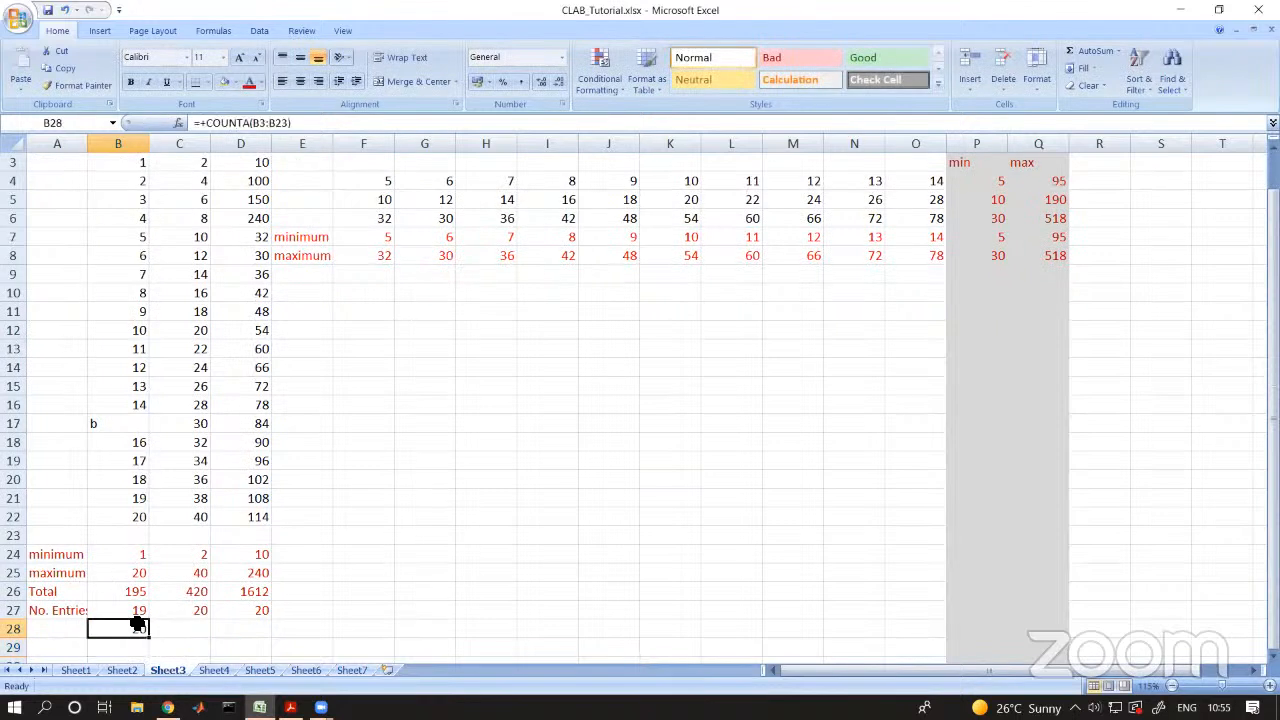
click(133, 537)
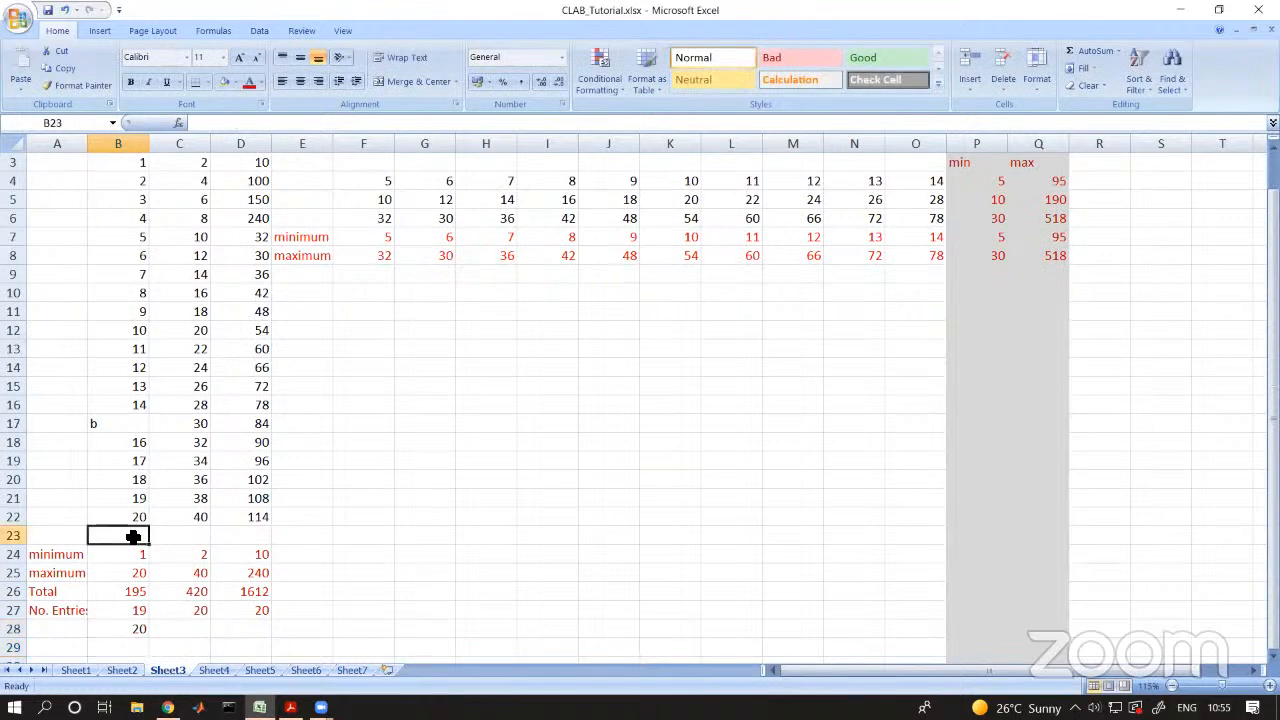
click(551, 570)
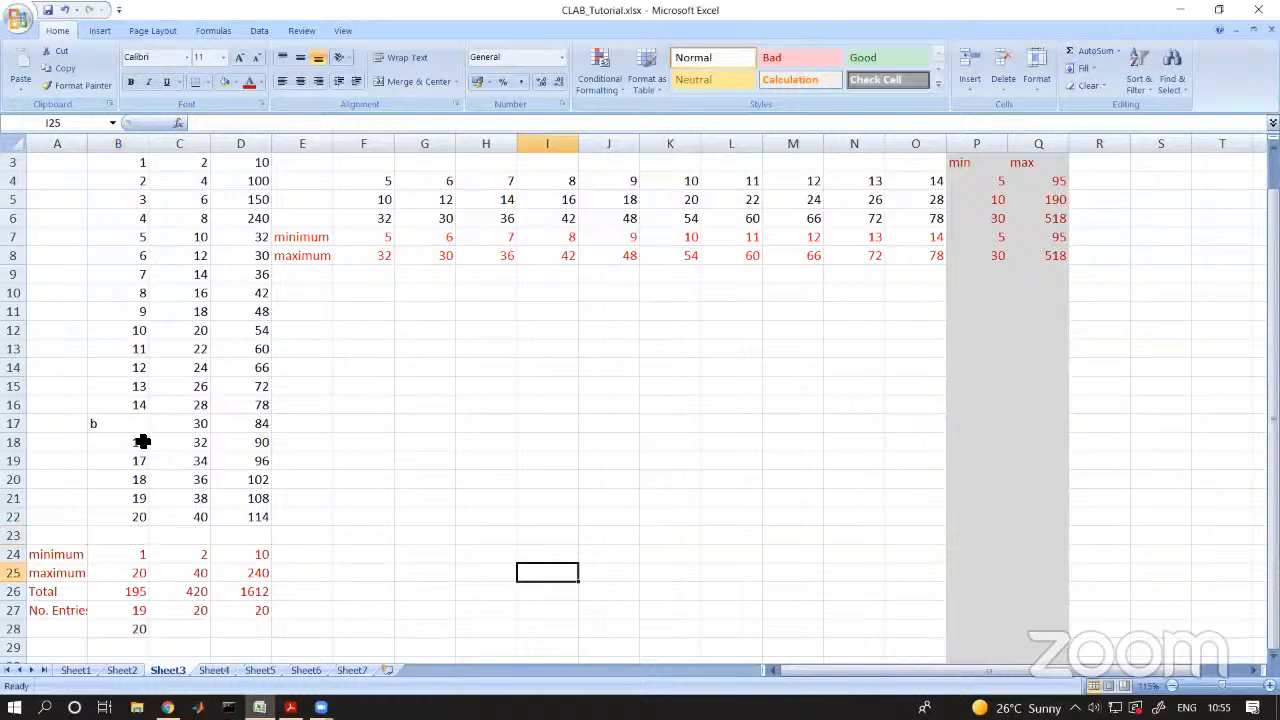
click(137, 425)
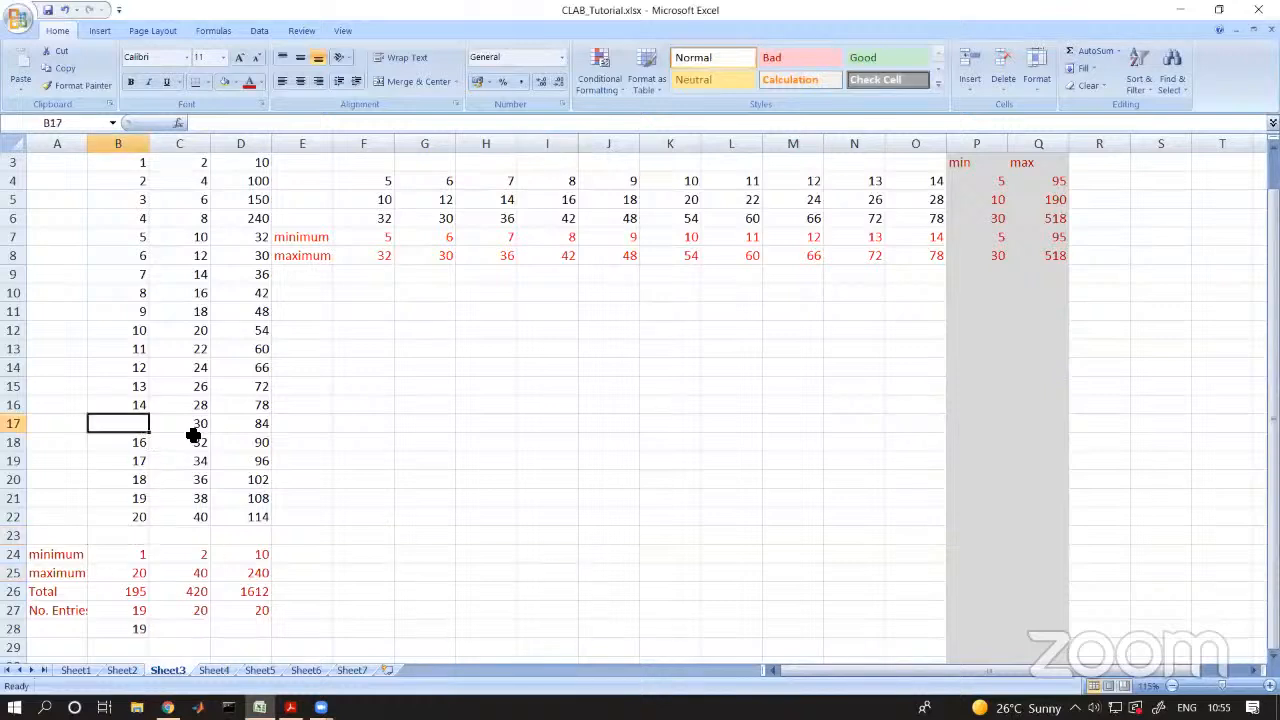
click(486, 535)
- Examine the minimum and No. Entries formulas against the blank cell in column B and the data in columns B and C
click(110, 535)
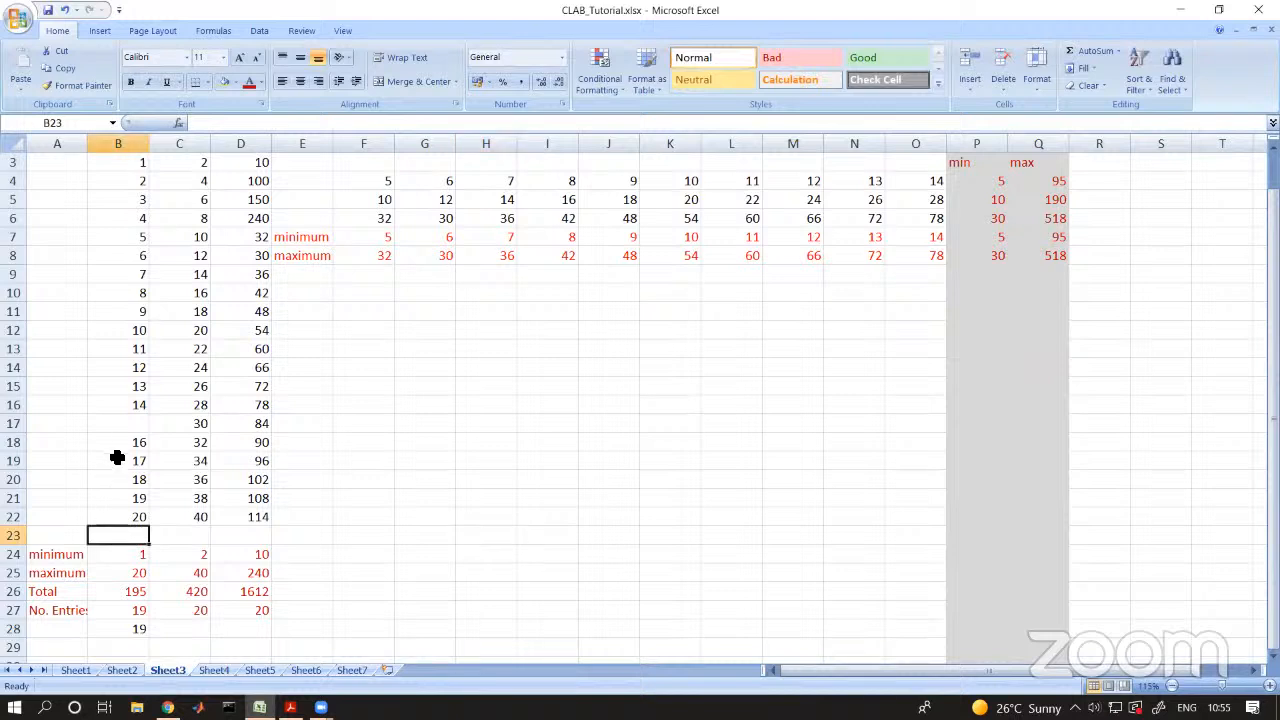
click(130, 427)
click(124, 553)
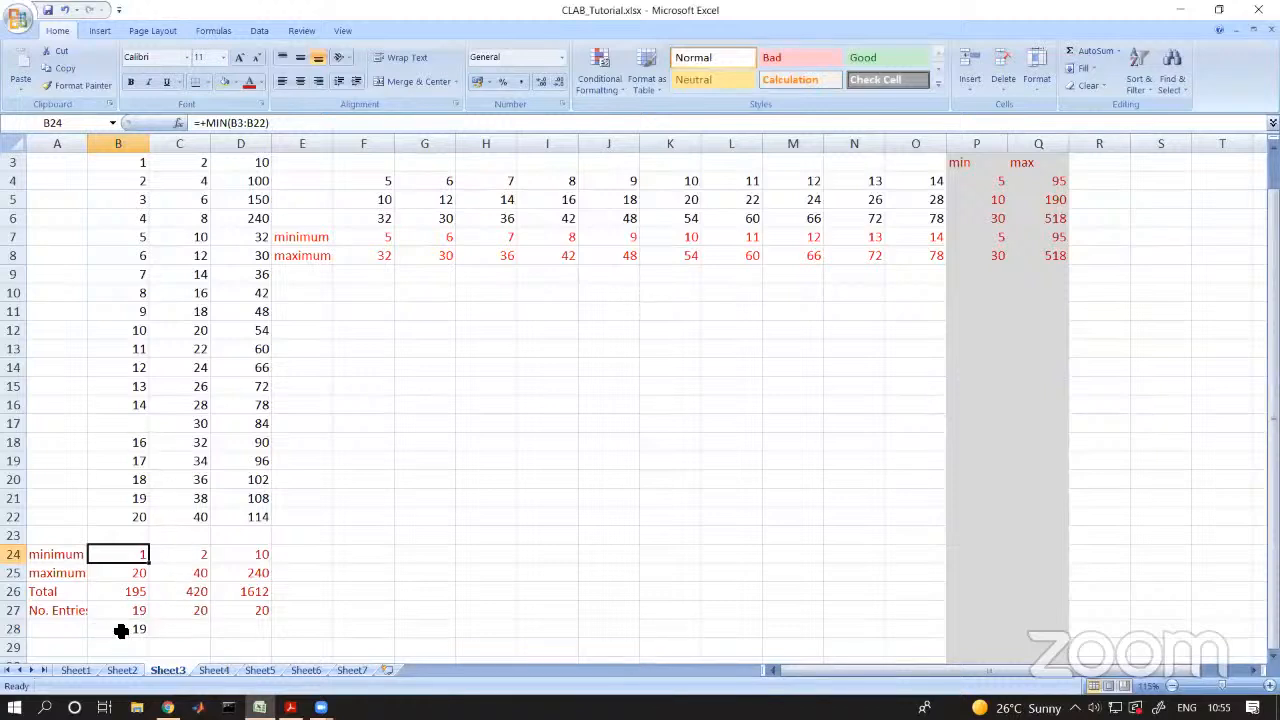
click(194, 609)
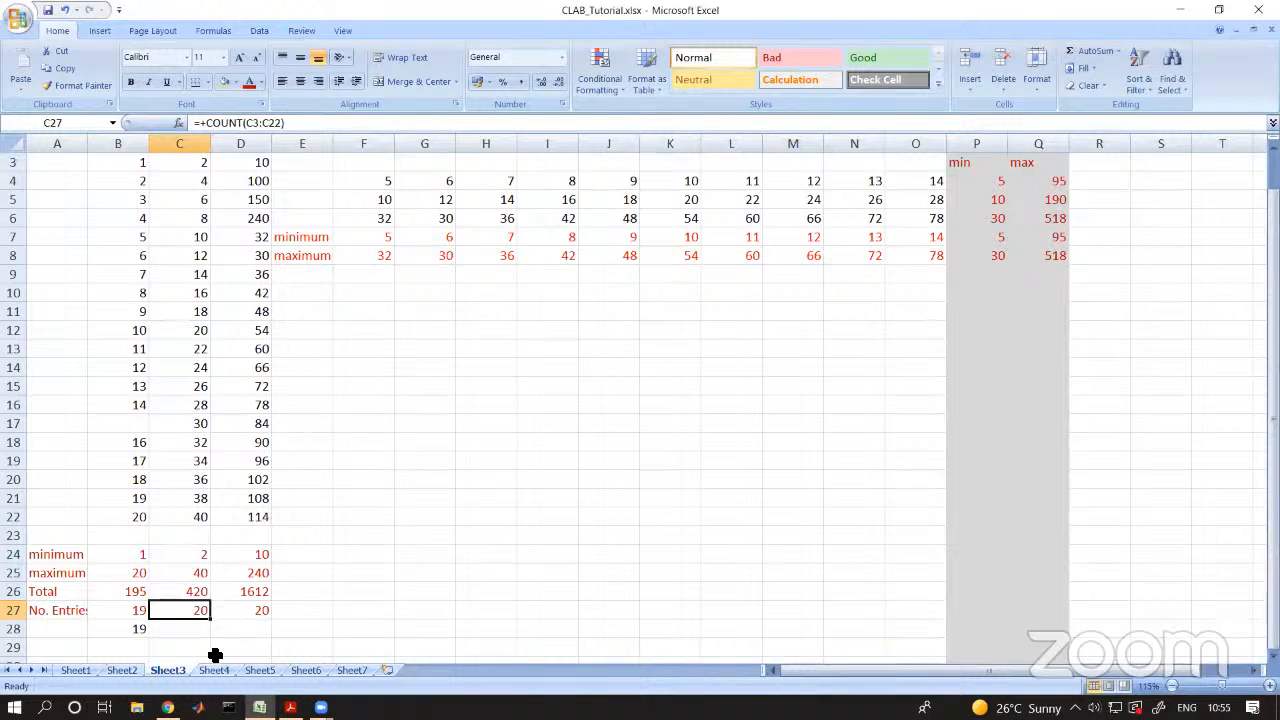
click(115, 613)
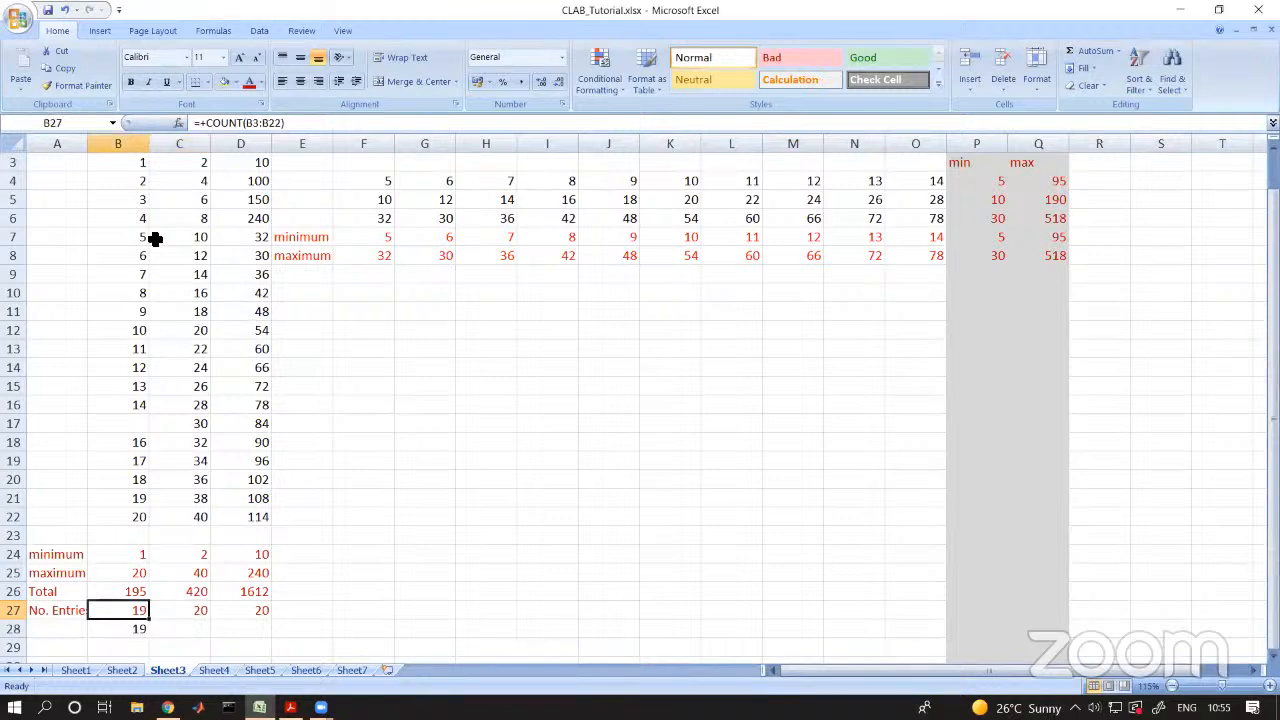
drag(136, 168, 120, 442)
drag(197, 166, 164, 517)
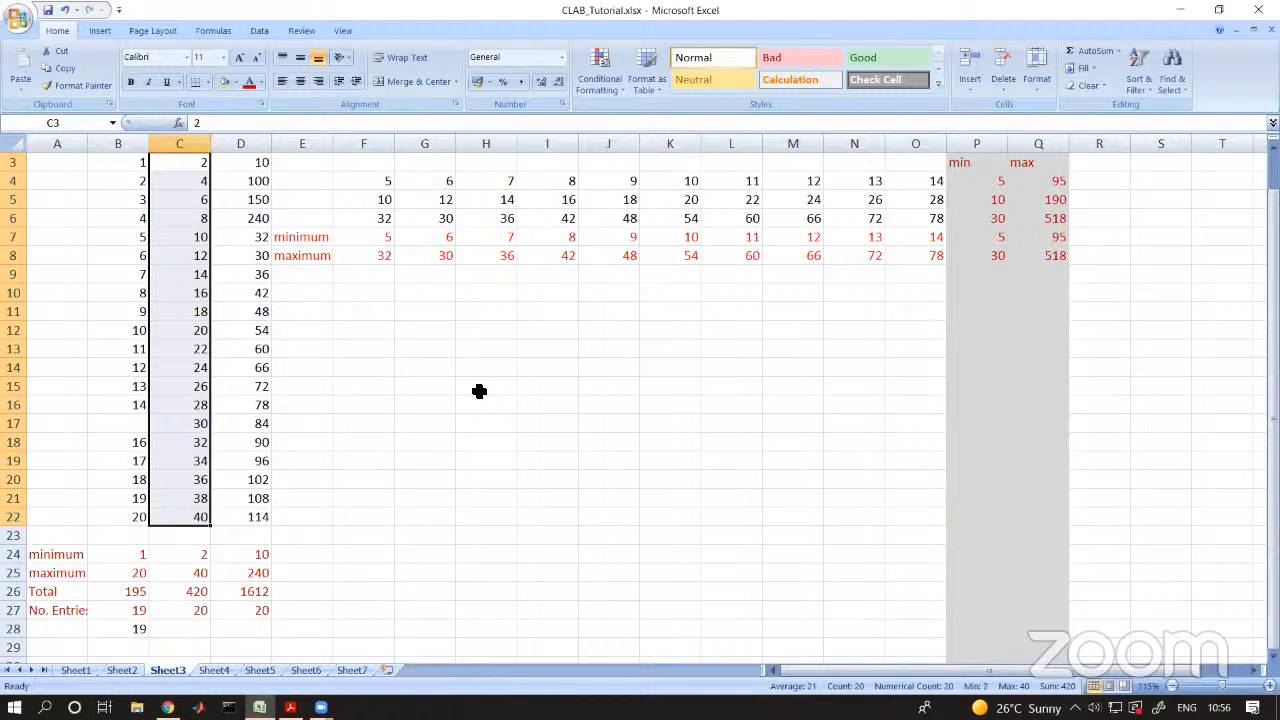
- Examine how data can be arranged across row 3 and down the worksheet's columns
drag(80, 143, 880, 143)
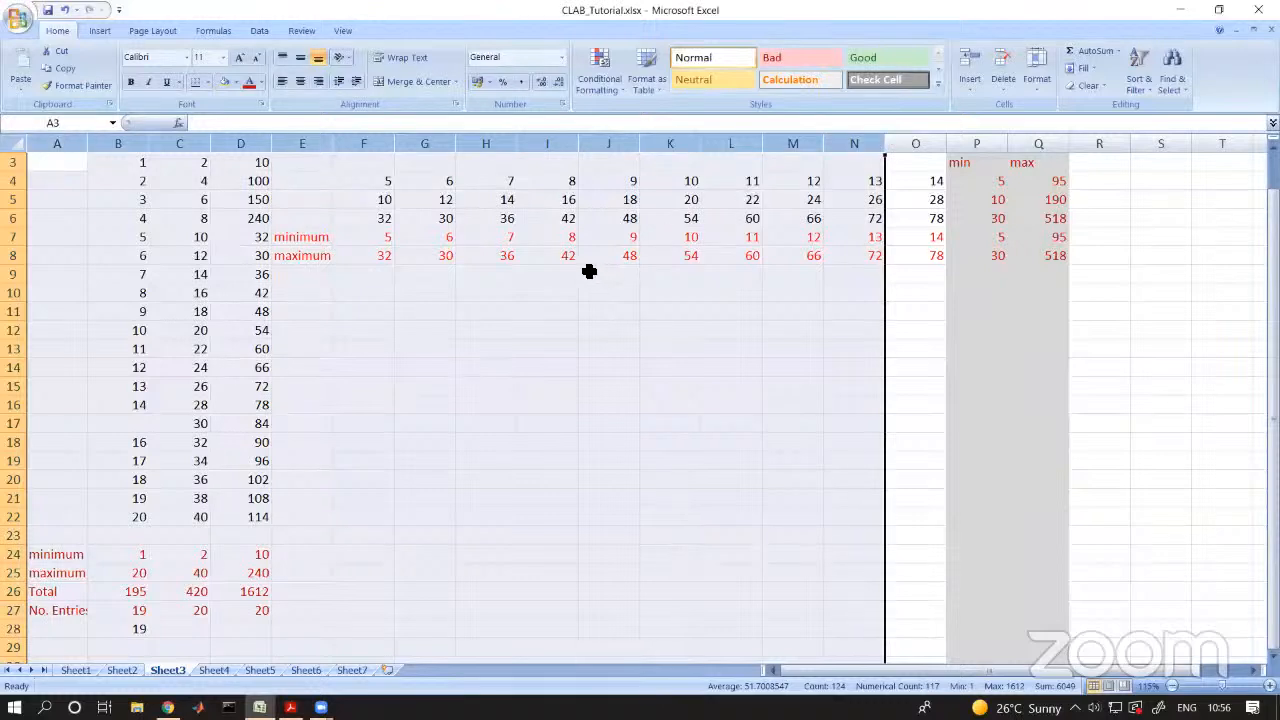
click(524, 390)
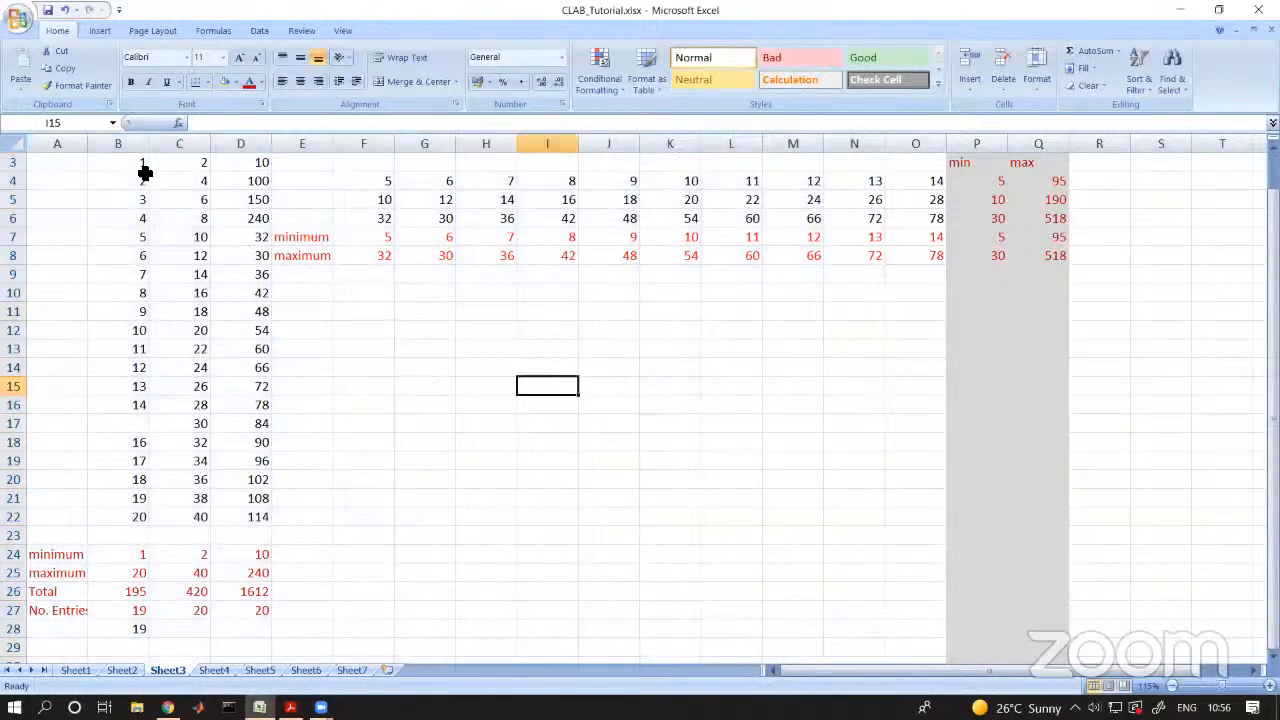
drag(137, 162, 740, 165)
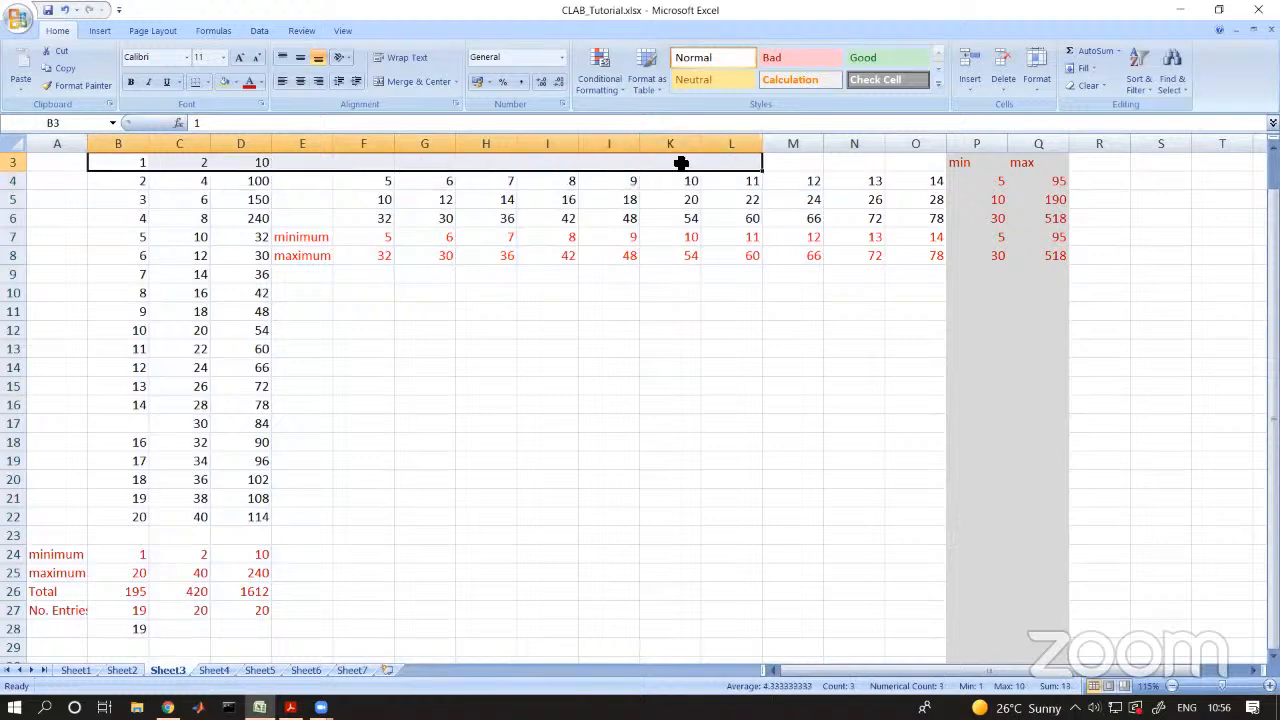
double_click(825, 163)
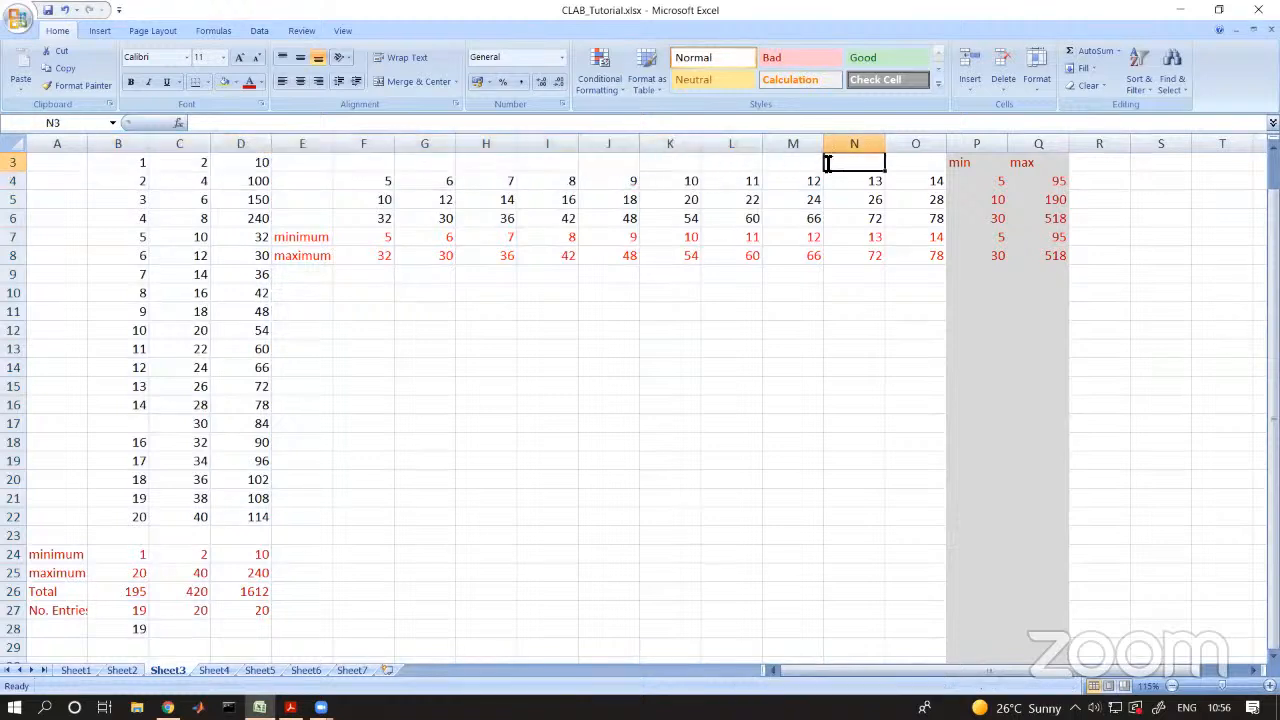
click(126, 161)
drag(179, 165, 850, 170)
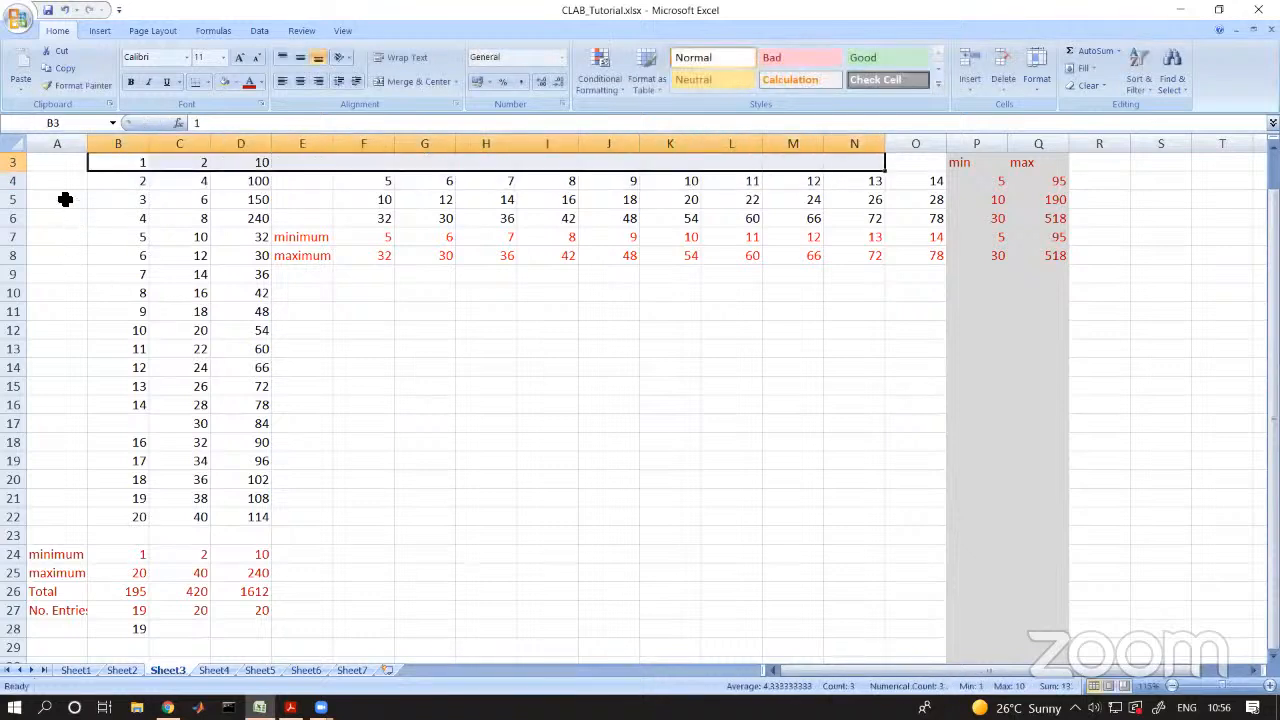
drag(61, 177, 85, 368)
click(363, 290)
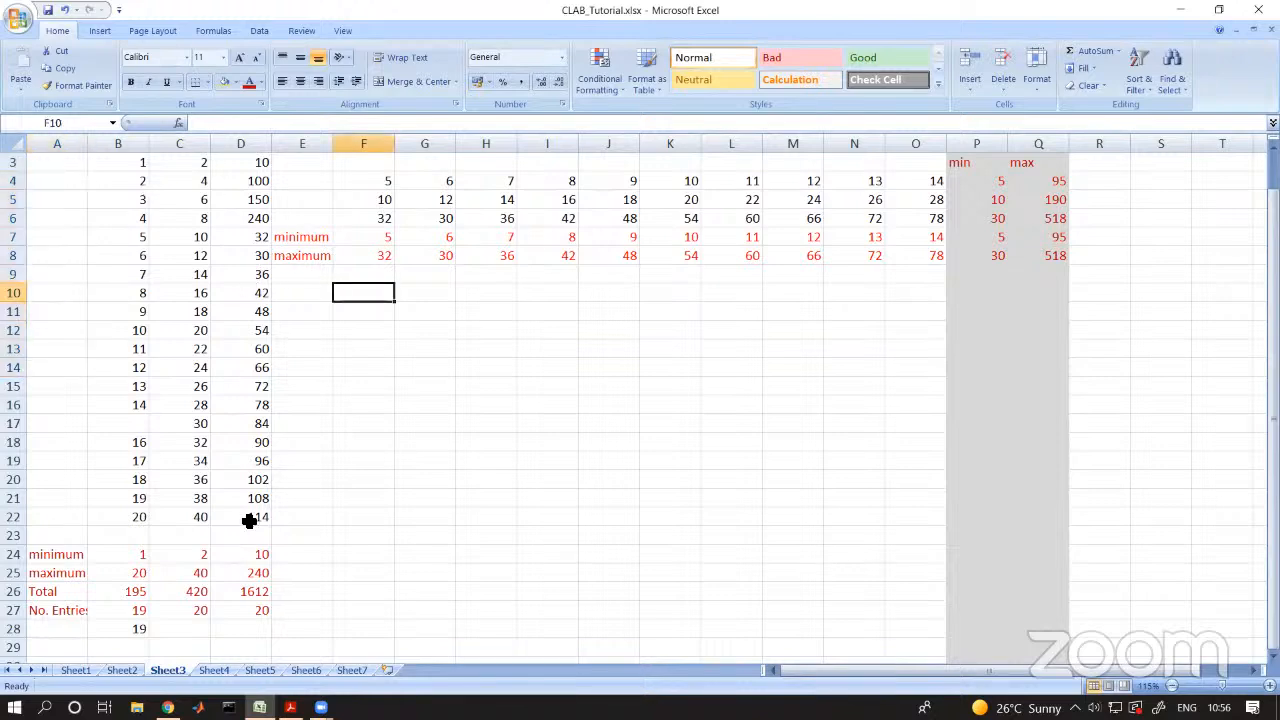
- Clear all the numbers from A1:E10 on Sheet7
click(350, 670)
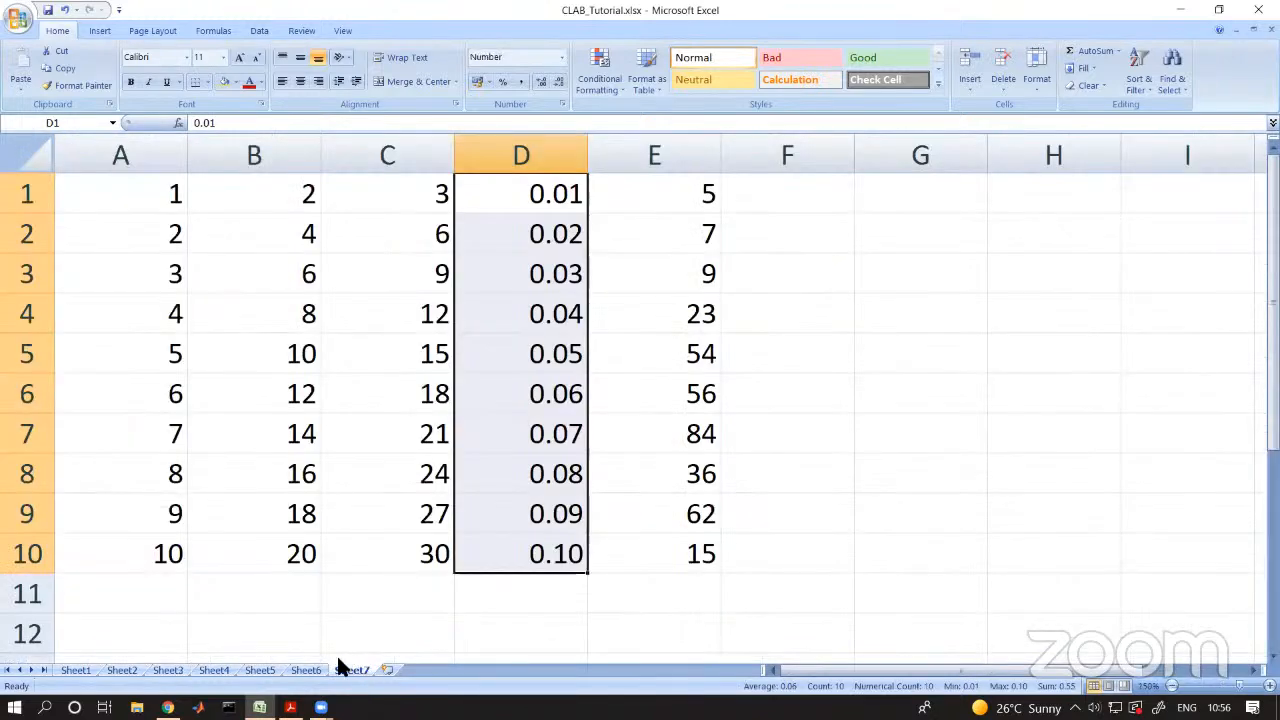
click(654, 460)
drag(141, 198, 675, 545)
key(Delete)
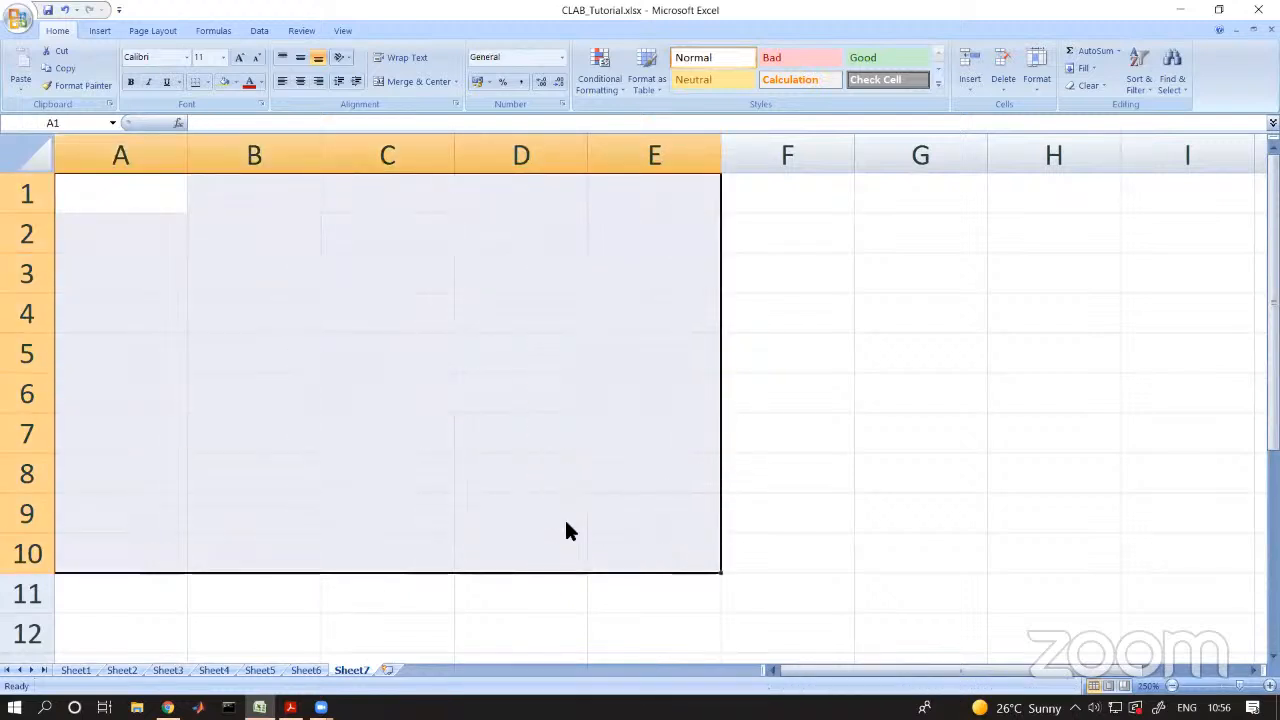
- Enter the subject headings Physics, Chemistry and Maths in B1, C1 and D1
click(273, 205)
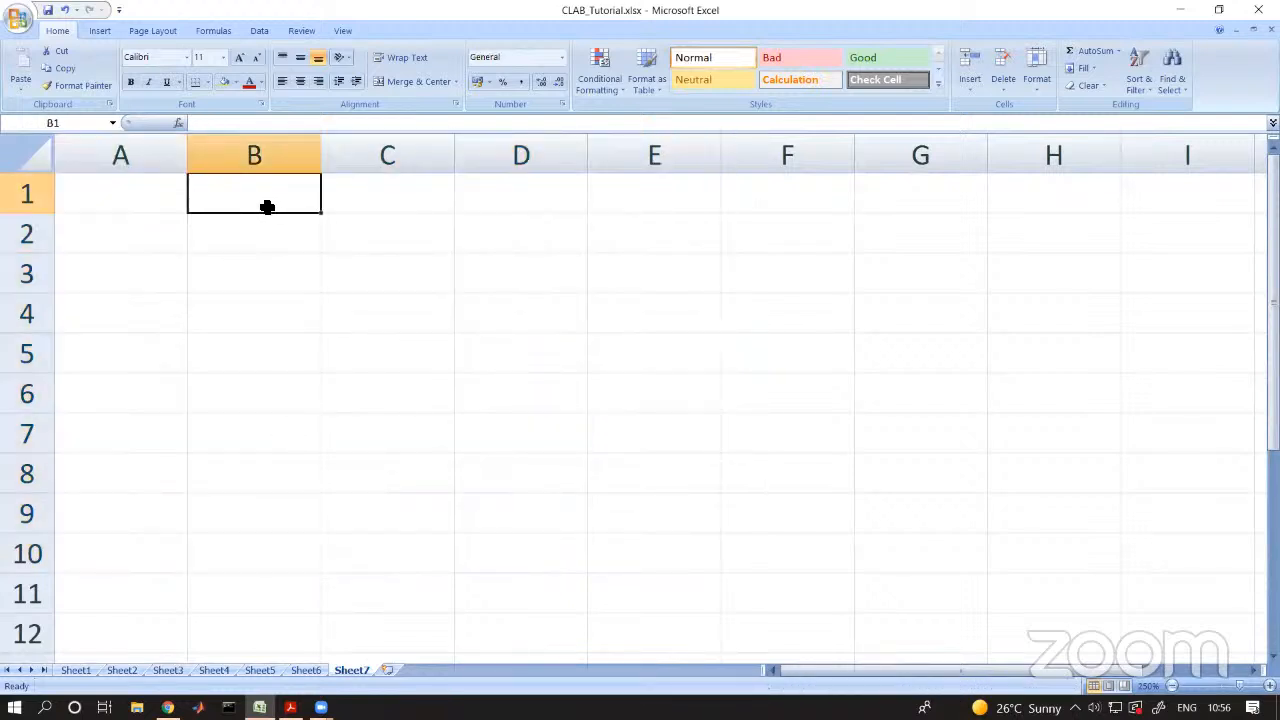
text(Physics)
key(BackSpace)
key(BackSpace)
text(ics)
click(266, 206)
key(Tab)
text(Chemistry)
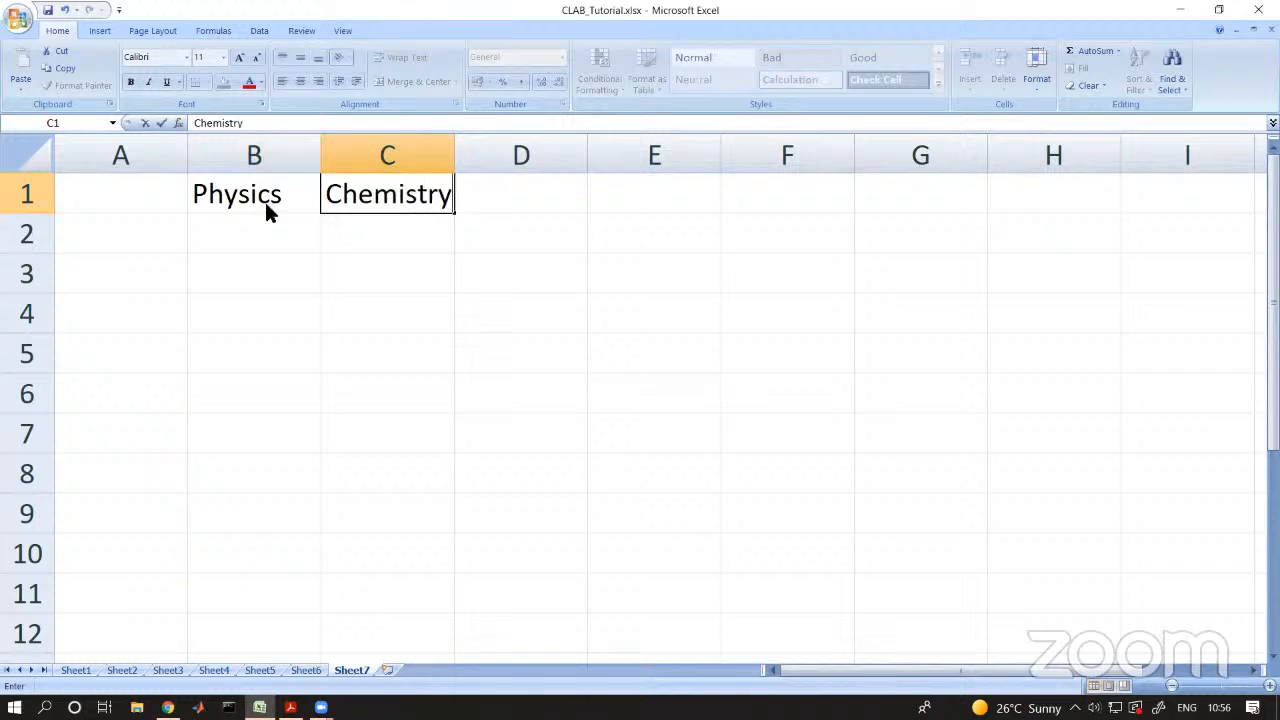
key(Tab)
text(M)
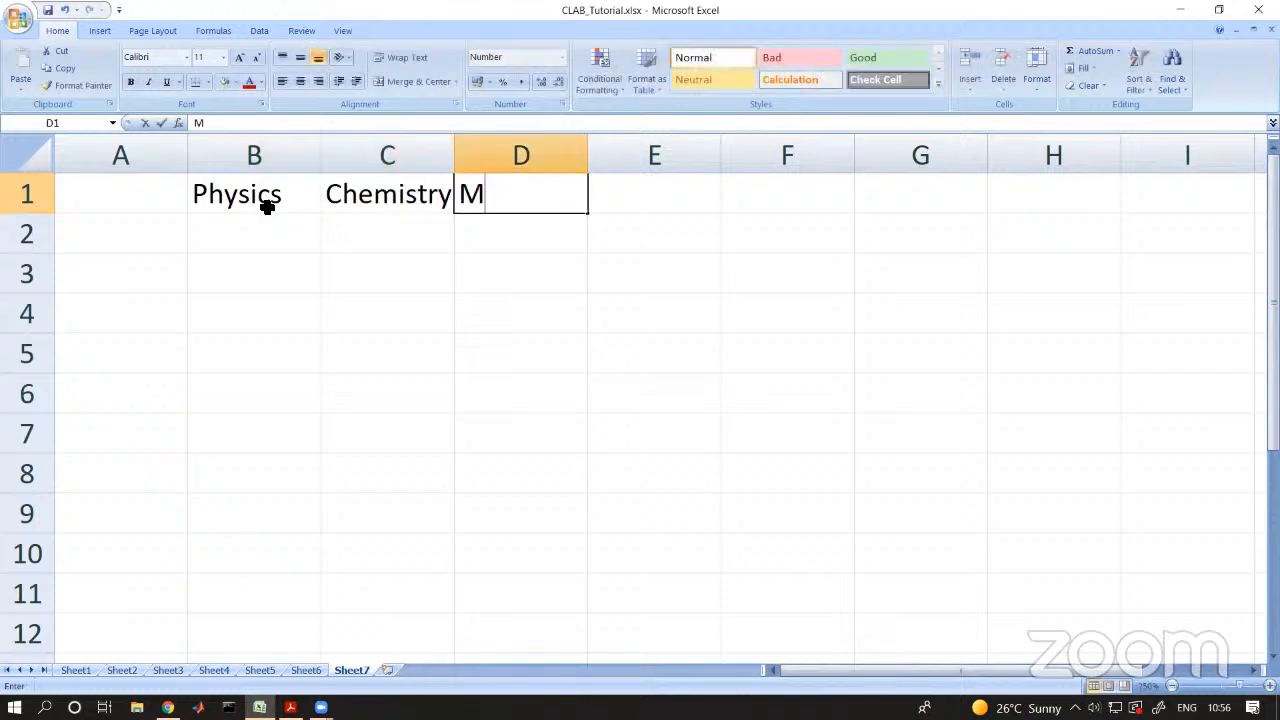
text(aths)
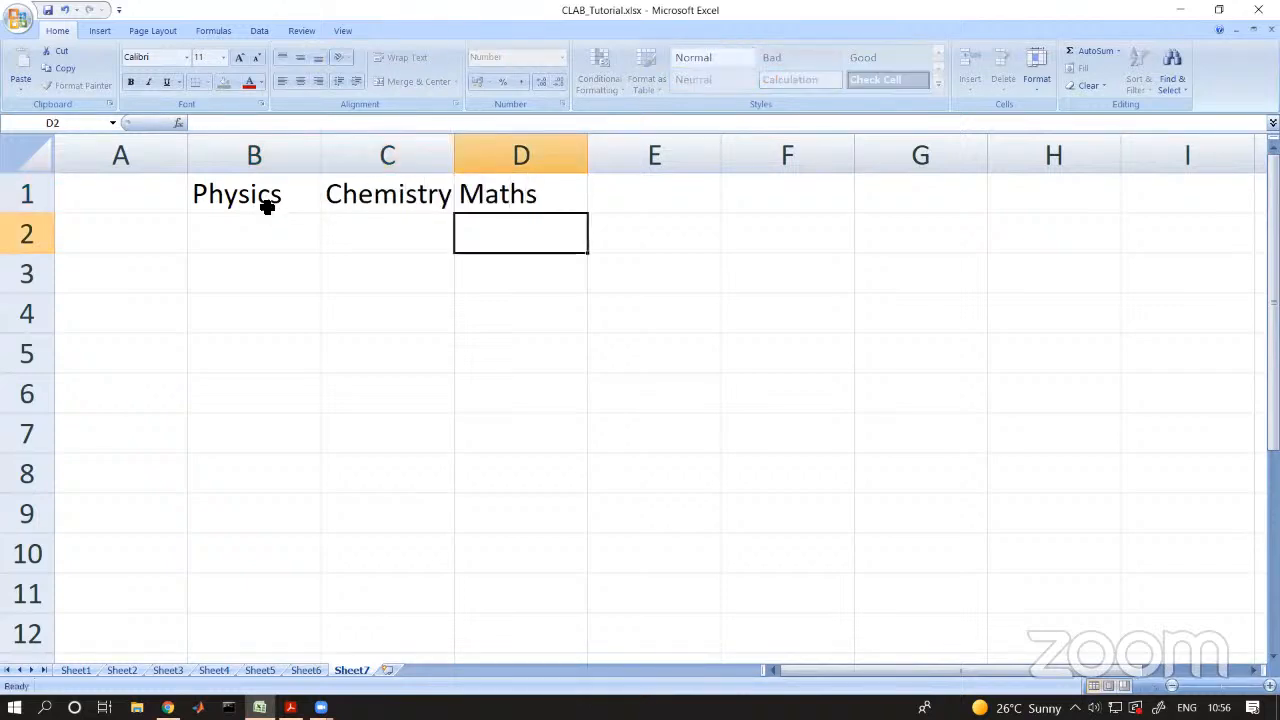
key(Return)
- Add the heading Comp Sci in E1, beside Maths
key(Up)
key(Tab)
text(Comp Scie)
key(Return)
click(714, 196)
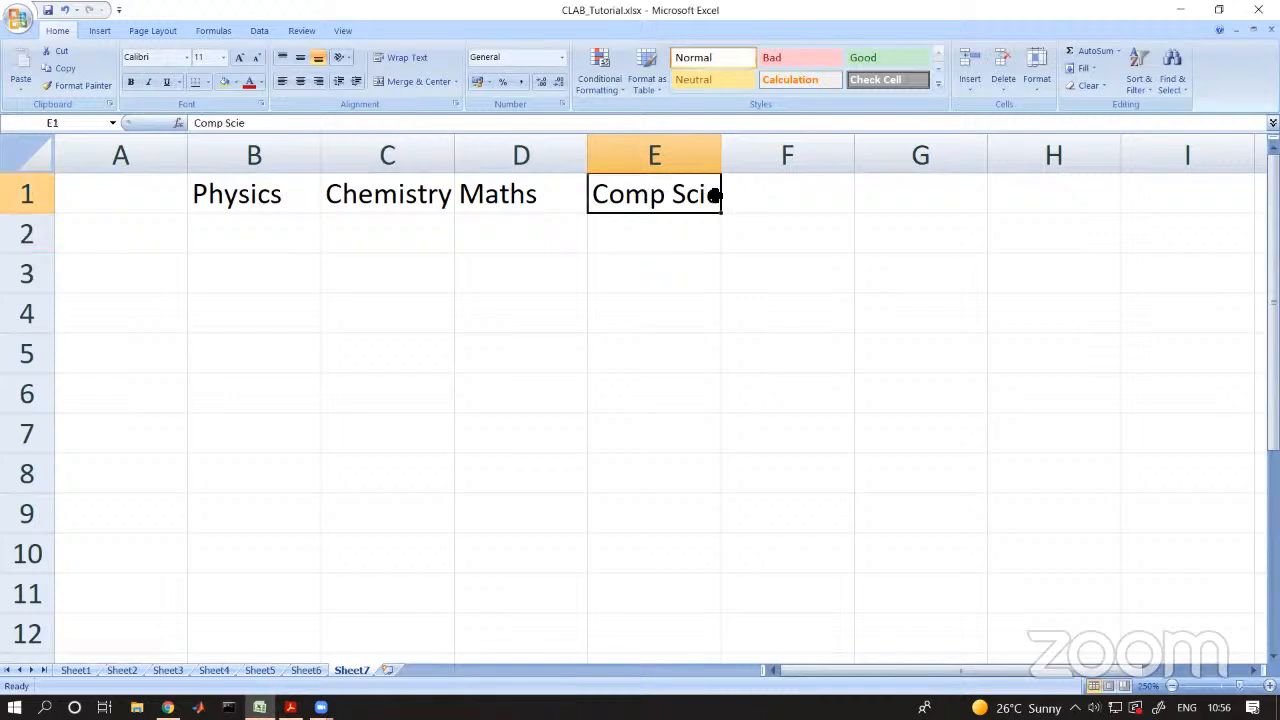
double_click(714, 196)
key(BackSpace)
key(Return)
key(Return)
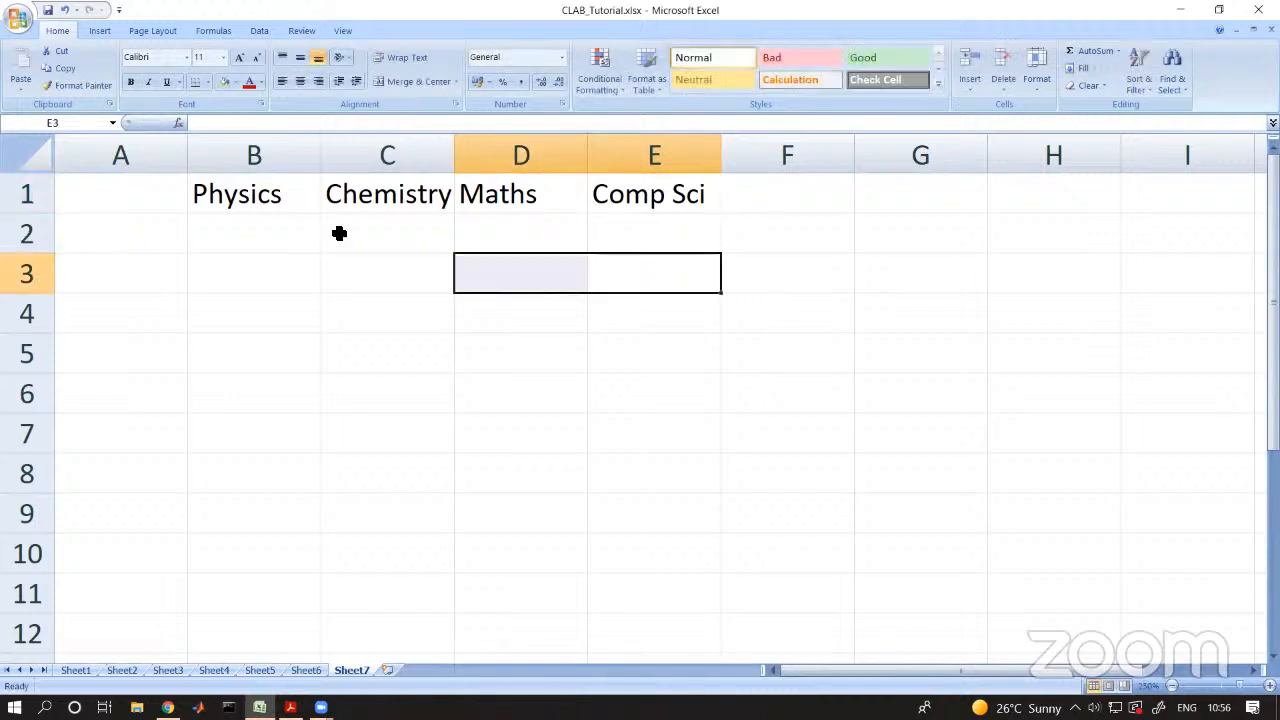
- Fill A2:A11 with the series P101 to P110
click(155, 228)
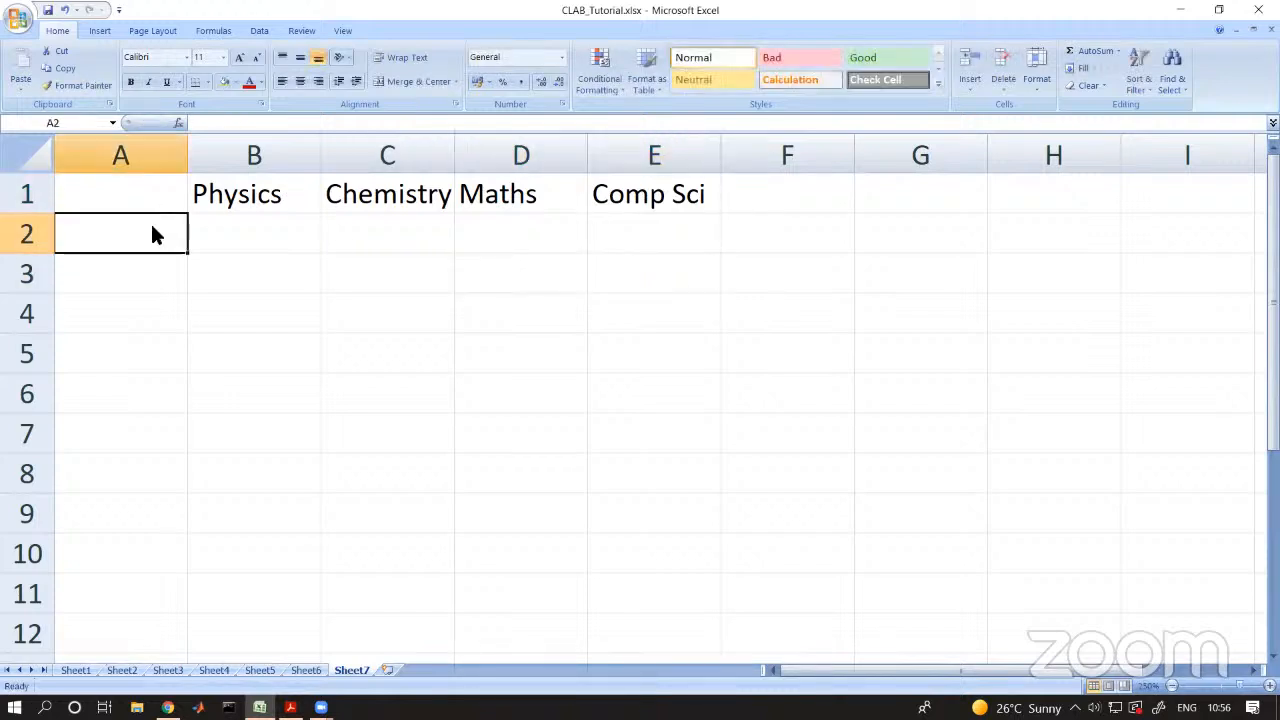
text(P10)
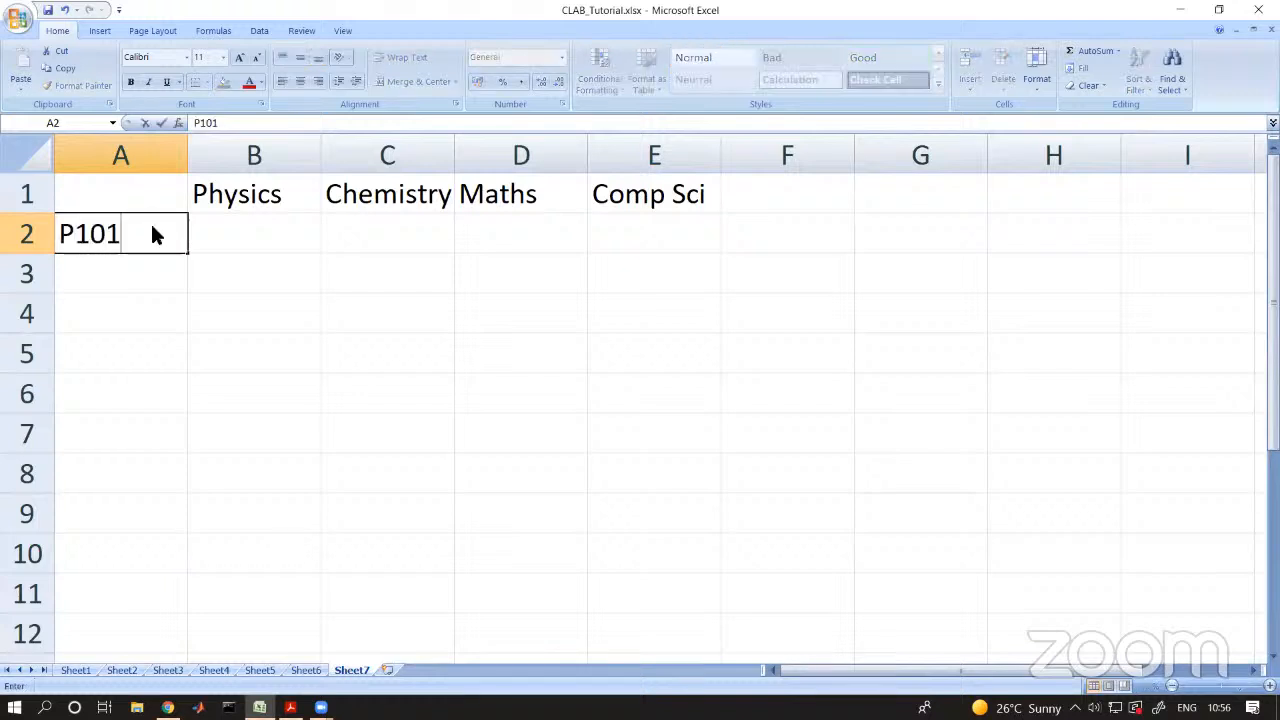
text(1)
key(Return)
click(150, 222)
drag(187, 253, 150, 614)
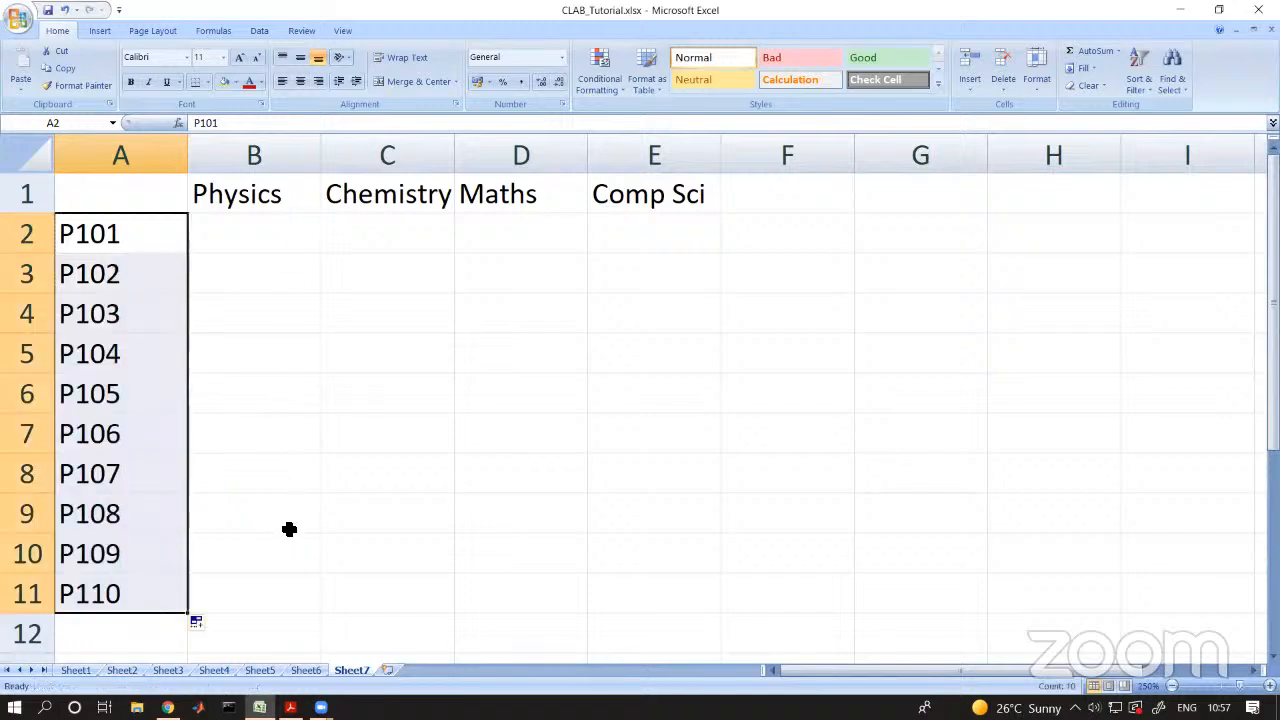
- Examine the empty columns under Physics, Chemistry and Maths alongside rows P101 to P110
drag(263, 240, 551, 593)
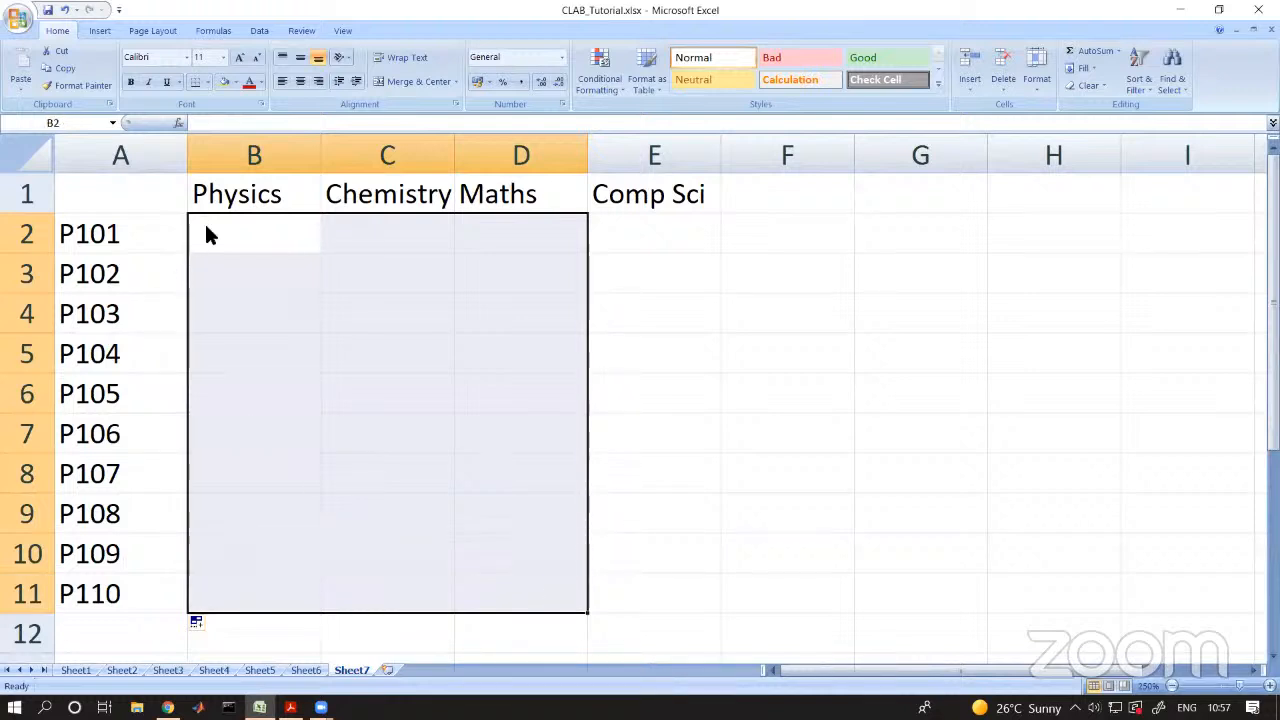
click(793, 234)
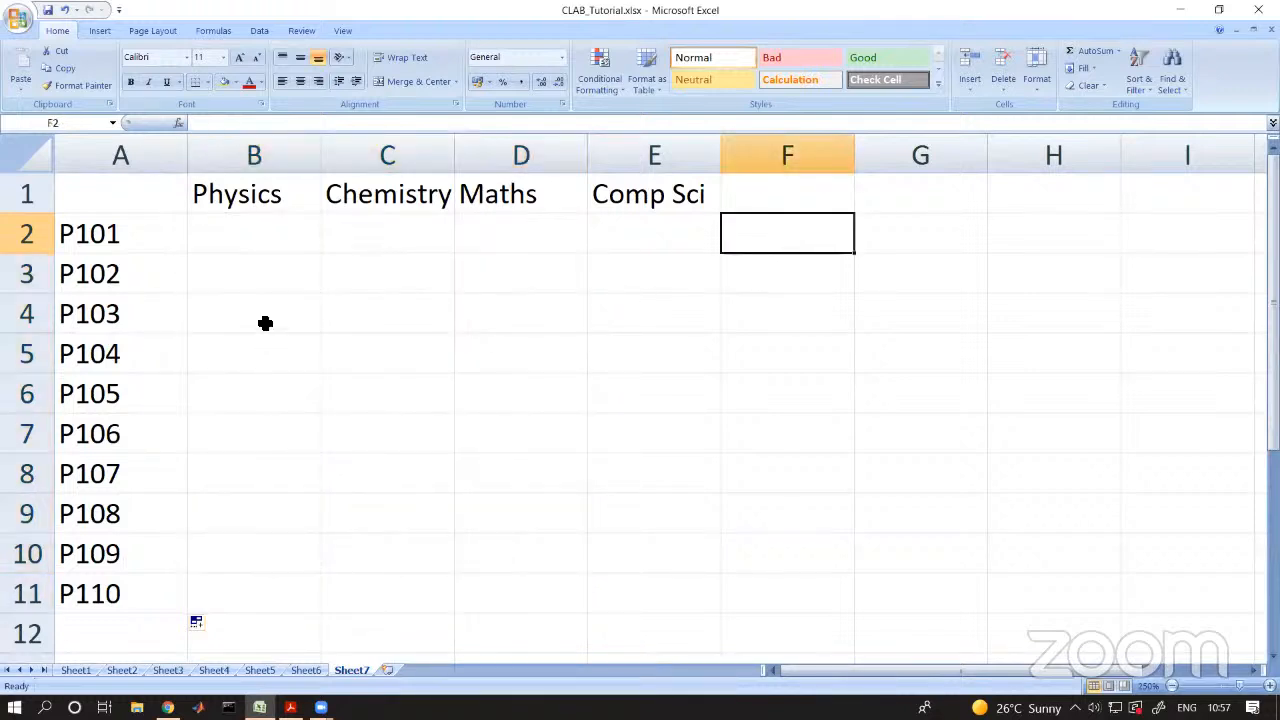
drag(266, 226, 266, 606)
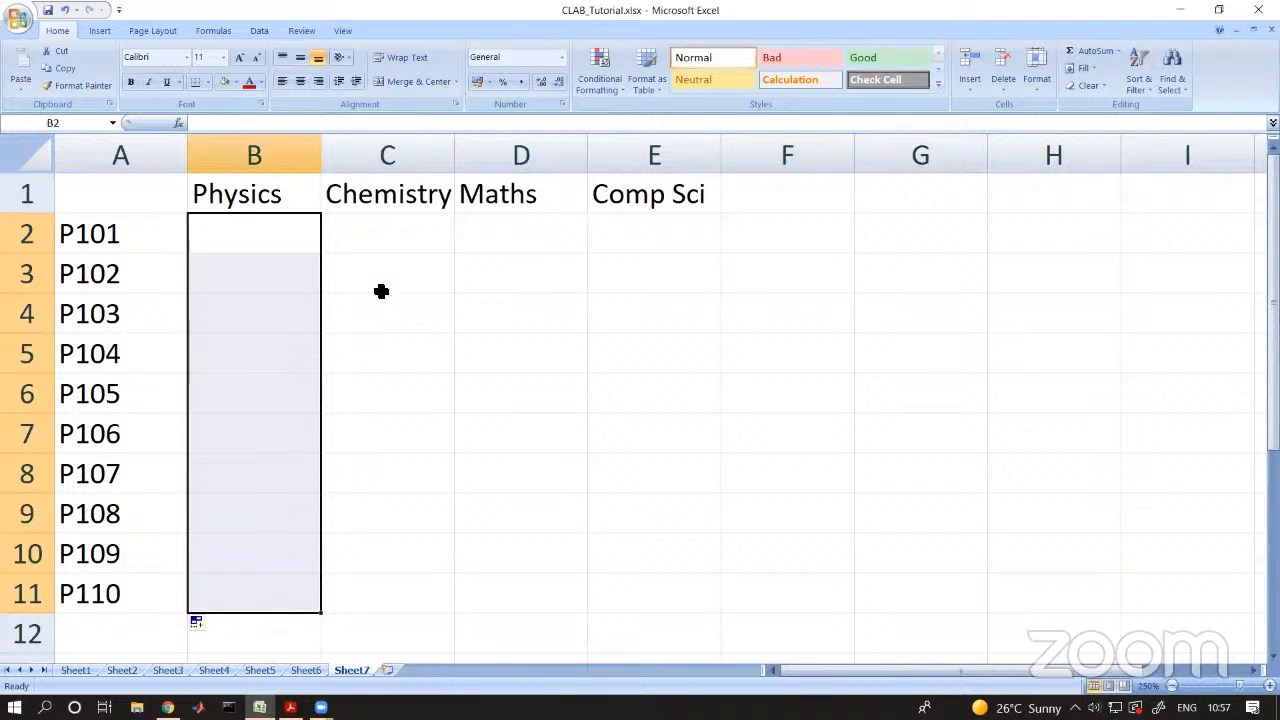
drag(409, 211, 360, 574)
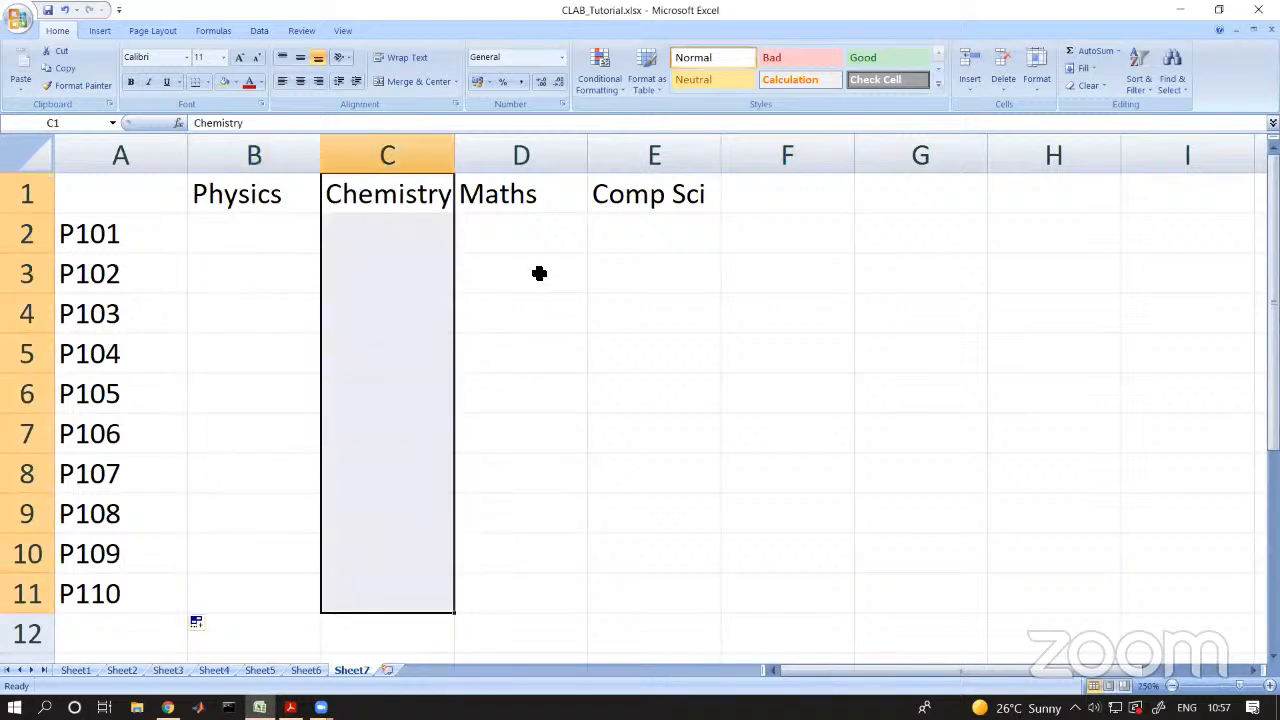
drag(543, 223, 489, 608)
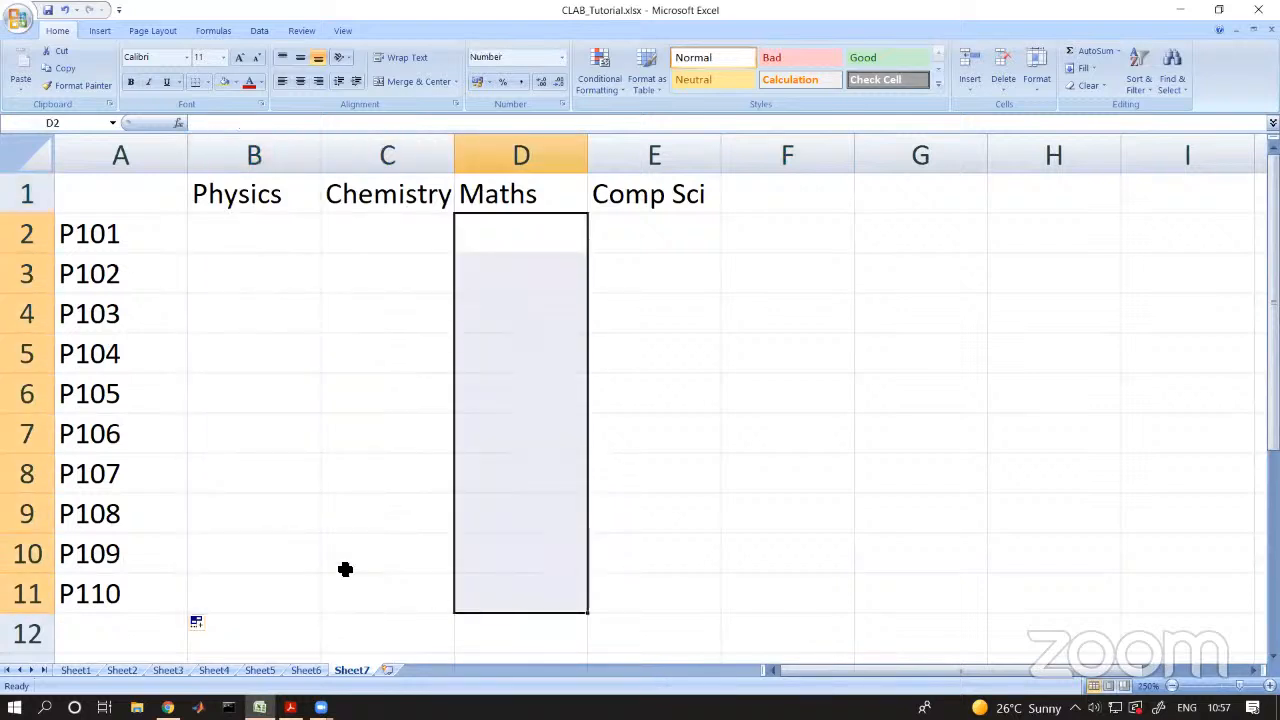
click(325, 563)
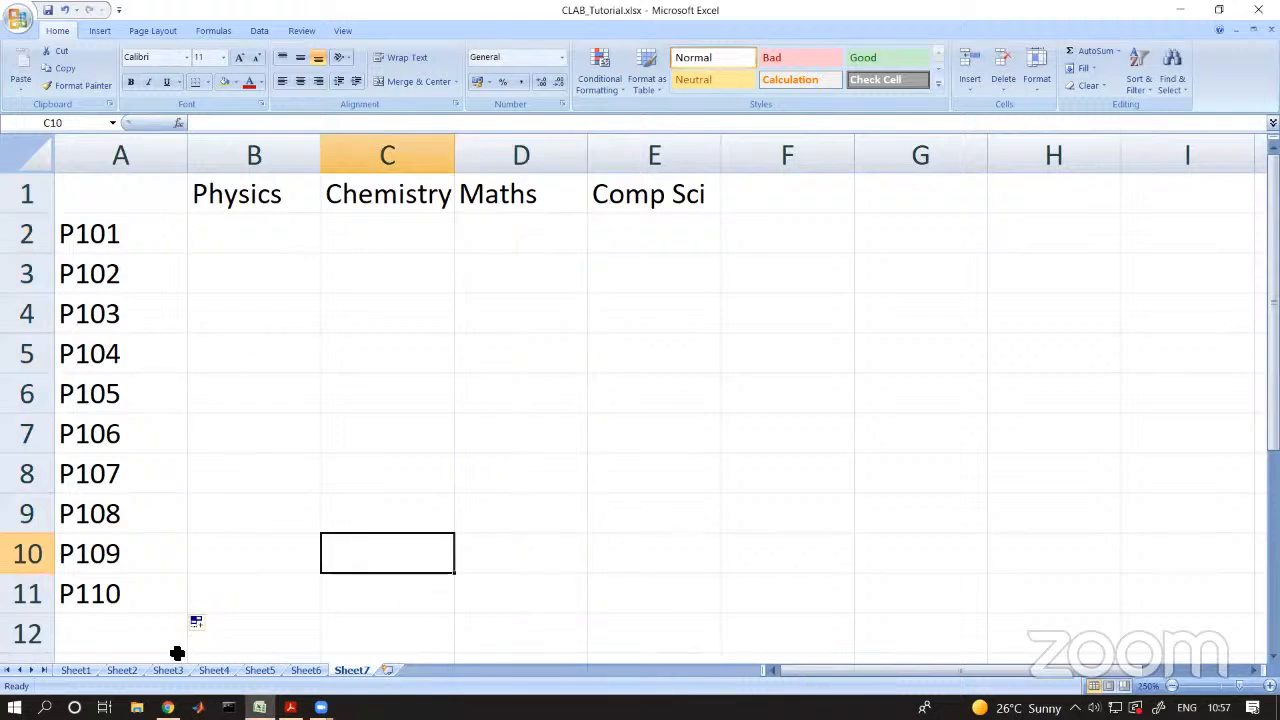
- Switch to the lab outline PDF in Acrobat Reader and review the MS-Excel exercises a to f, including mean, median and mode
click(290, 707)
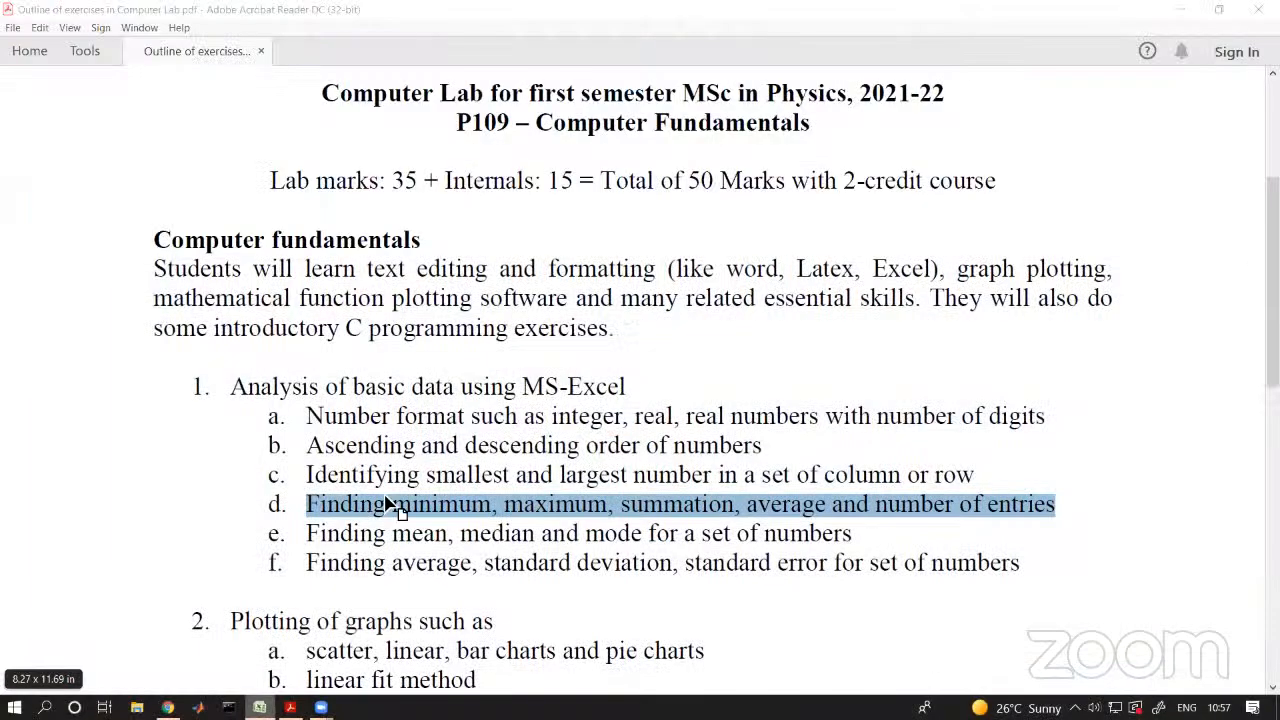
click(548, 520)
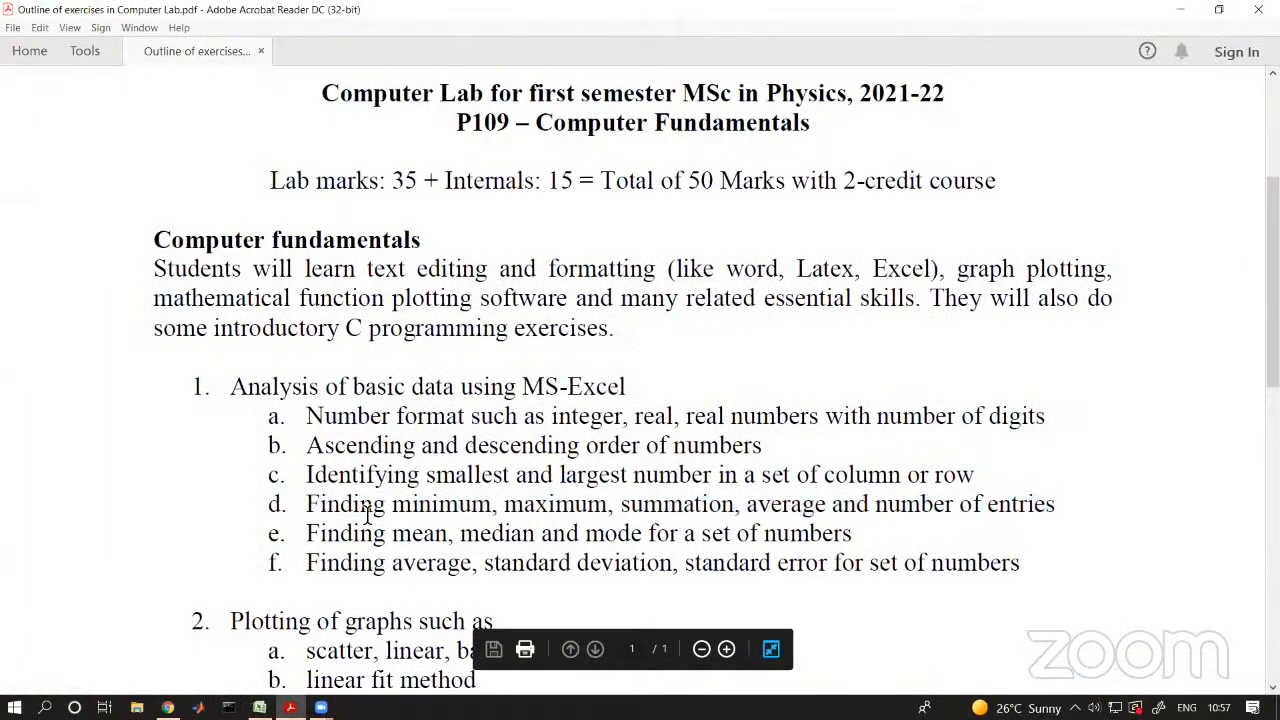
drag(308, 478, 1053, 518)
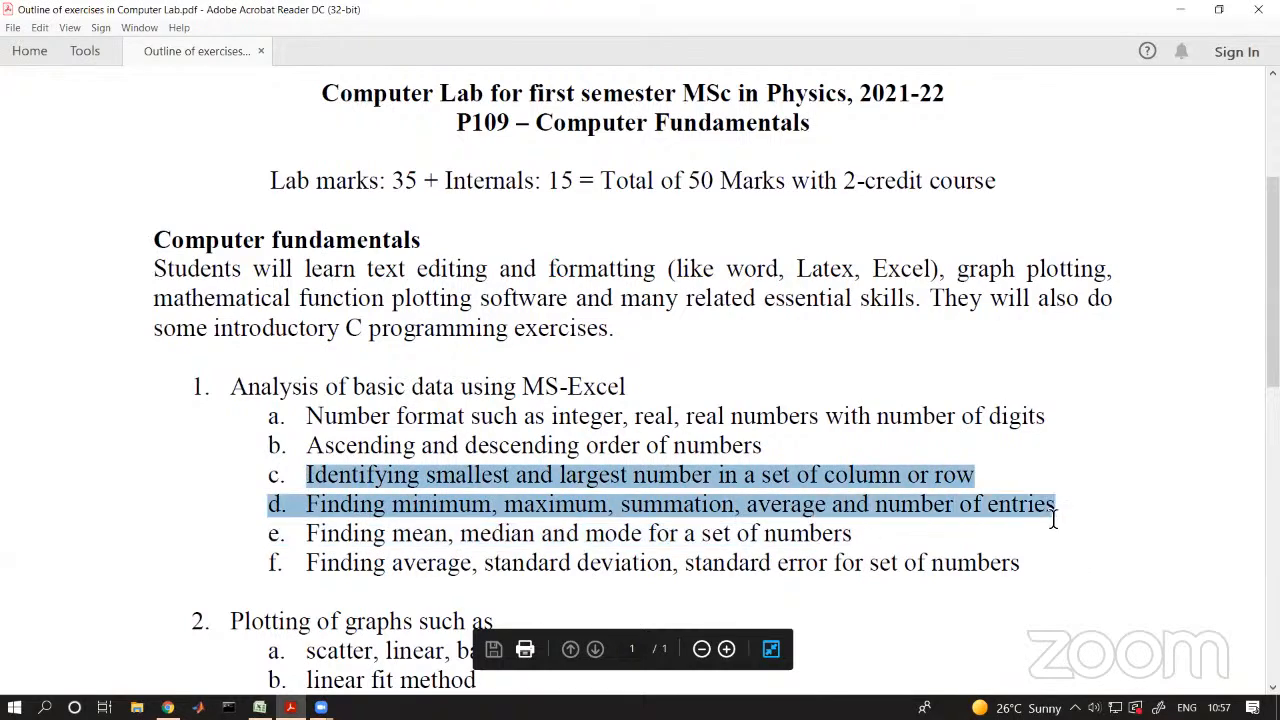
drag(308, 416, 773, 449)
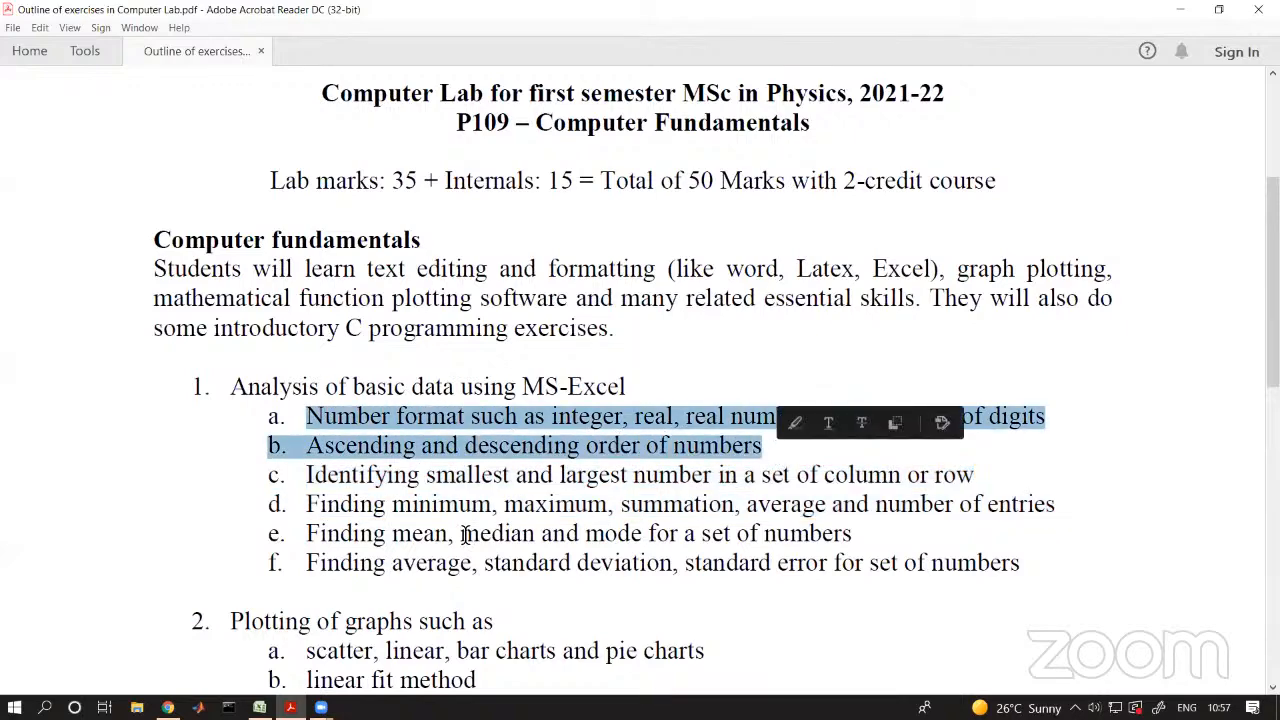
drag(310, 477, 1043, 508)
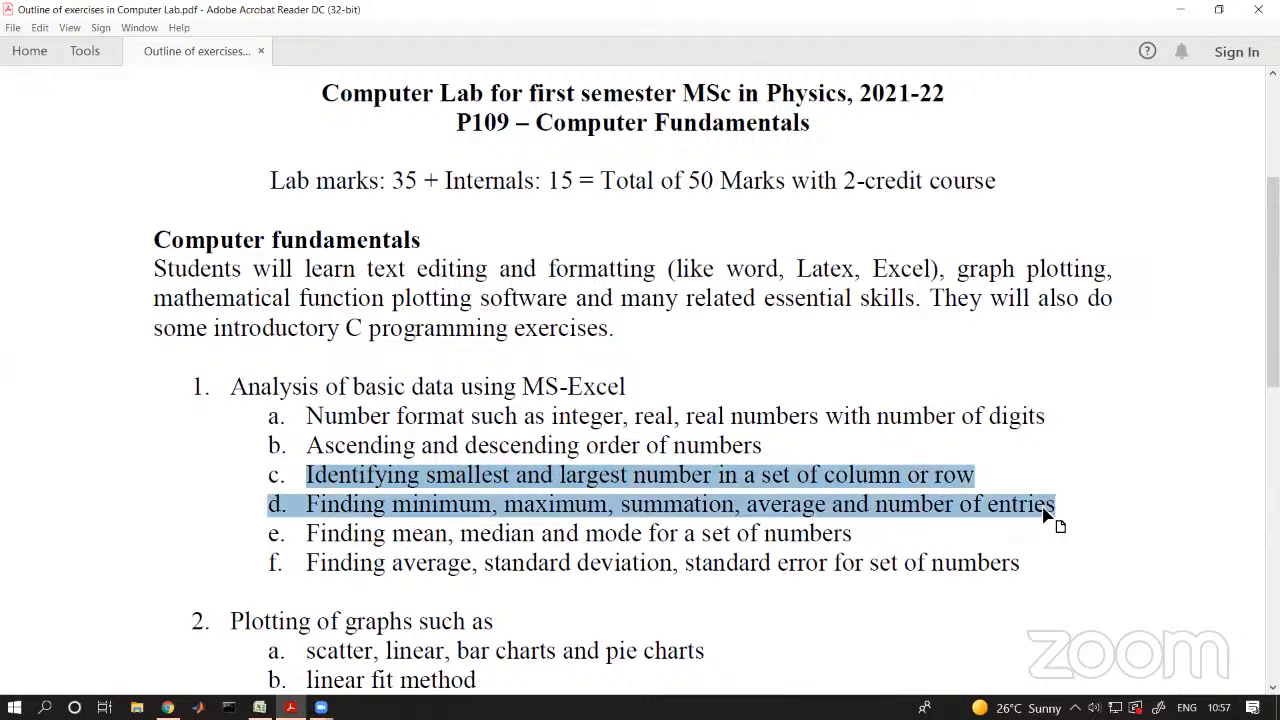
click(311, 540)
drag(309, 534, 452, 537)
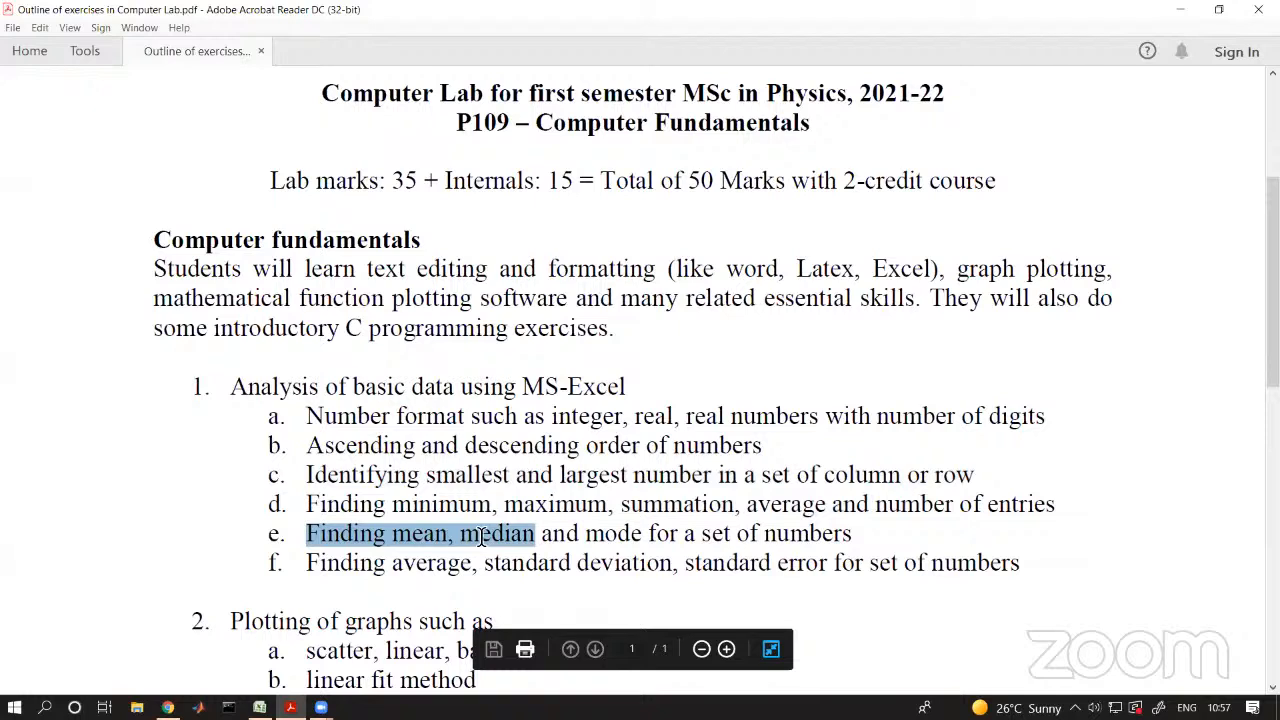
drag(484, 537, 666, 558)
click(568, 564)
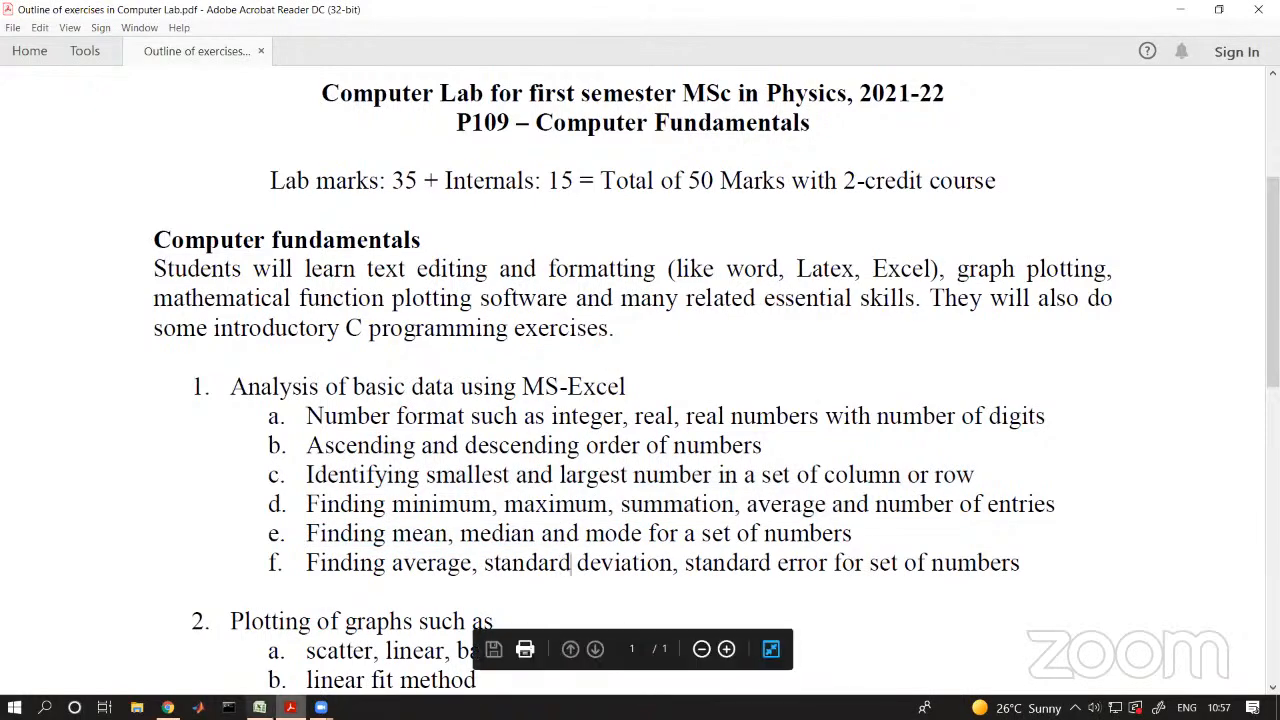
- Switch back to the Excel workbook and look over the exercise on Sheet4
key(alt+Tab)
click(223, 592)
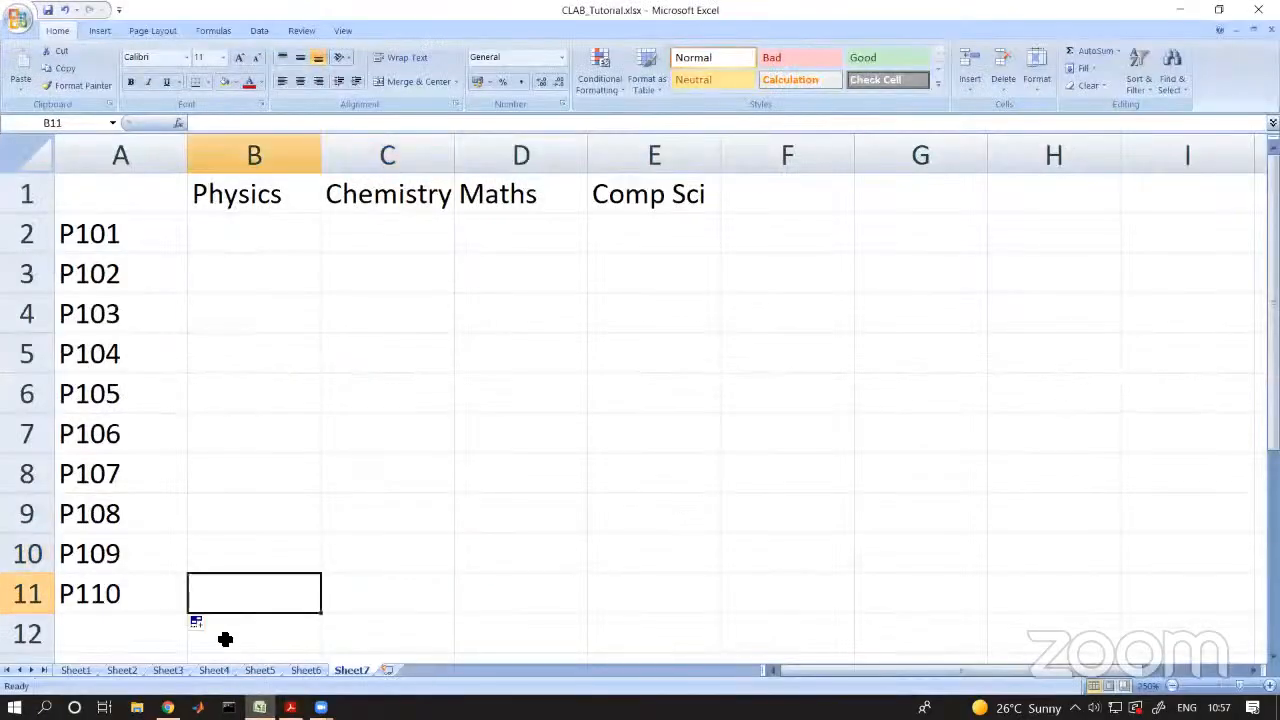
click(213, 670)
click(209, 457)
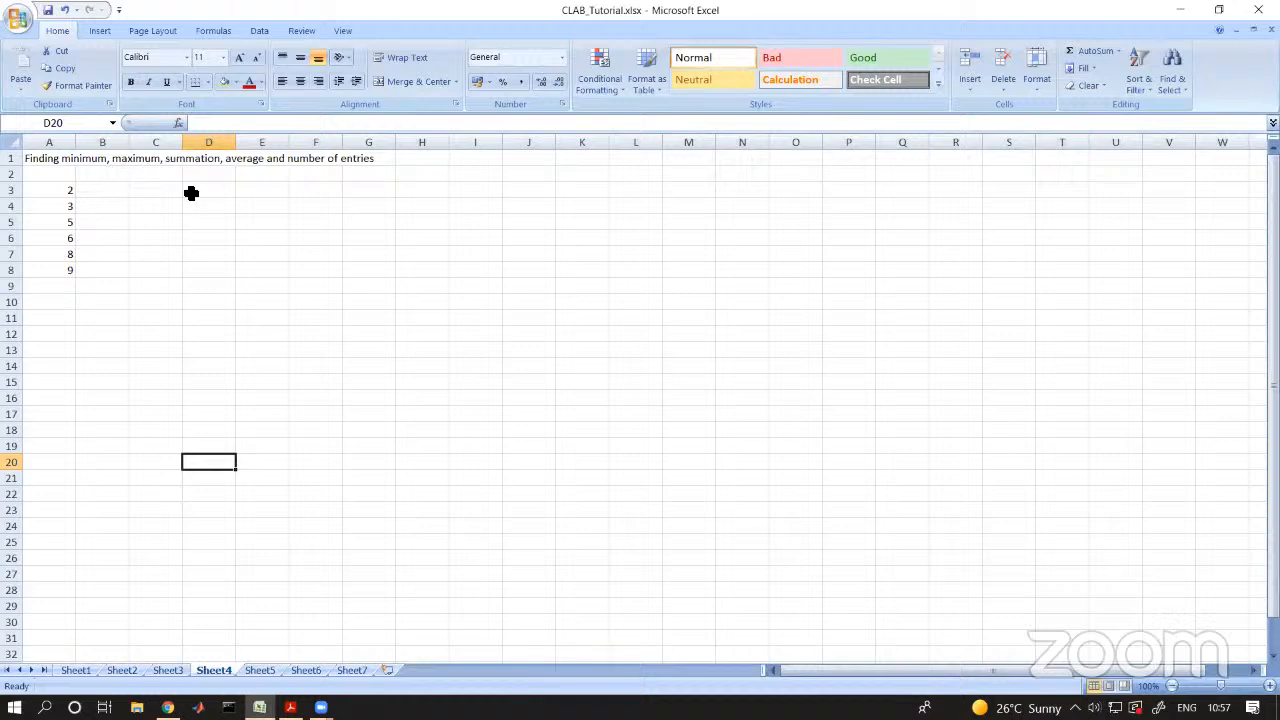
- On Sheet5, move the numbers in A3:A8 to B3:B8
click(264, 672)
click(213, 461)
scroll(200, 493, up, 3)
scroll(190, 489, up, 1)
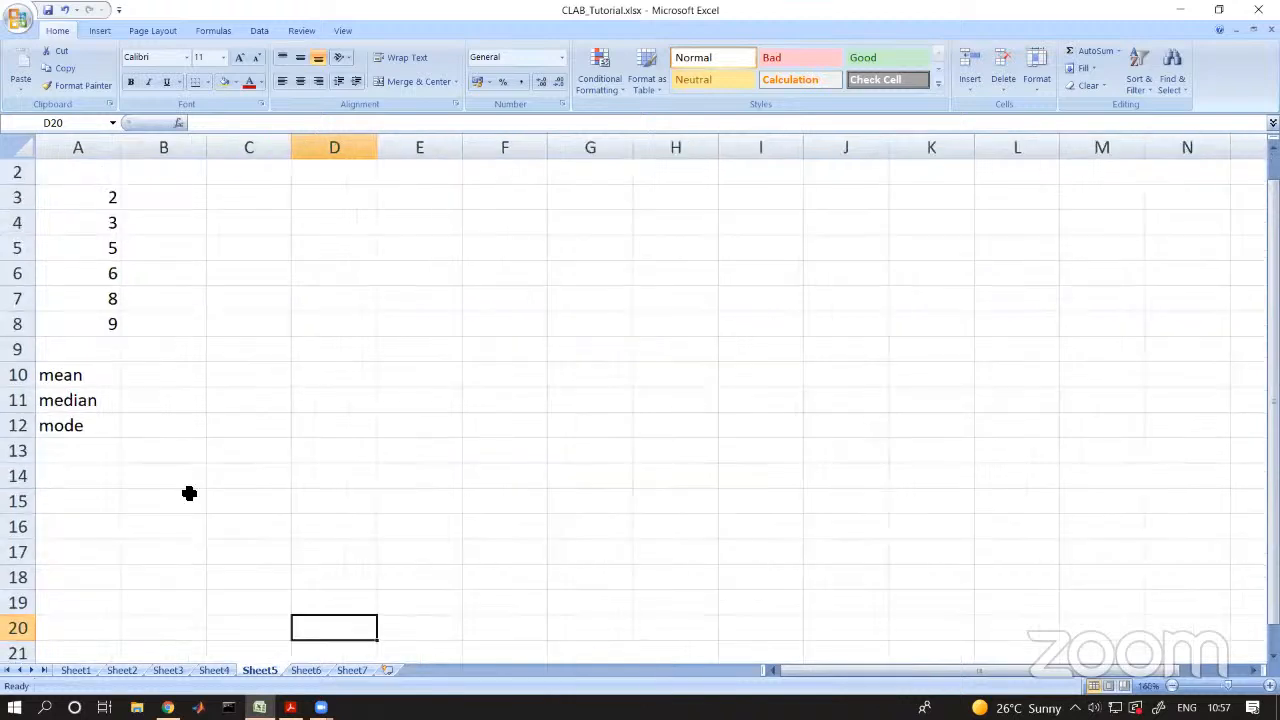
scroll(189, 491, up, 1)
drag(111, 223, 109, 354)
key(ctrl+x)
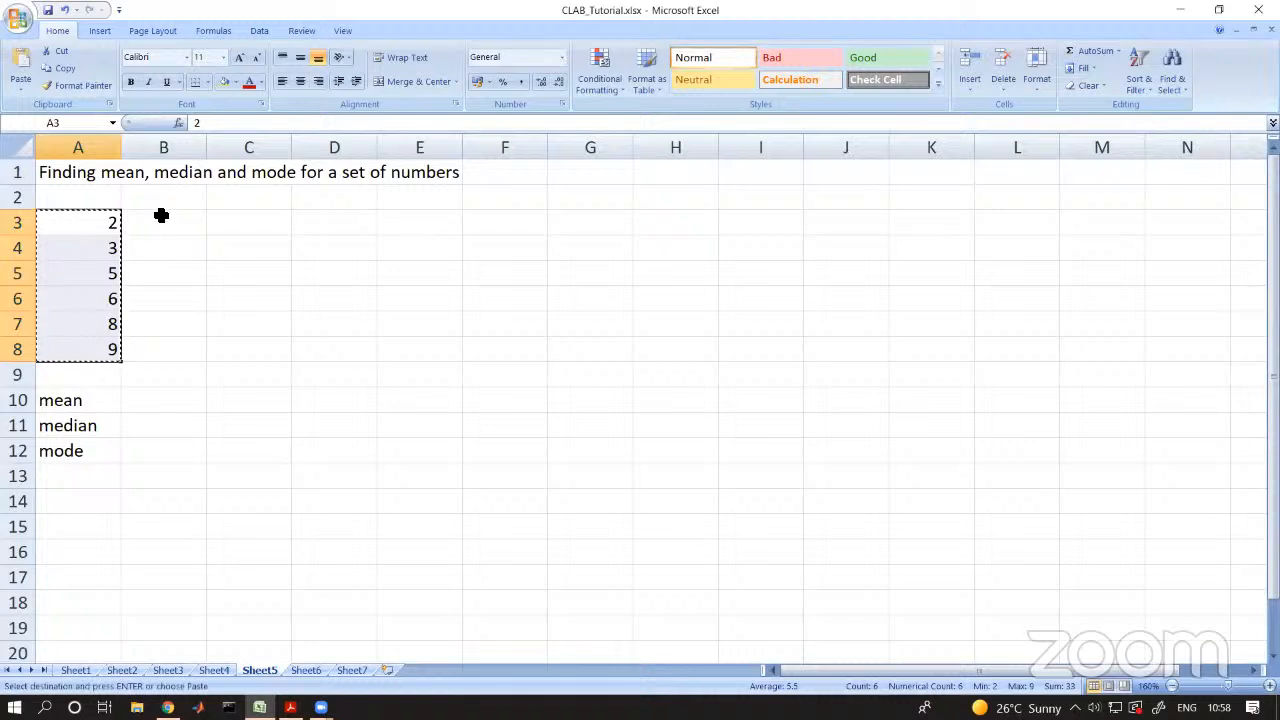
click(166, 220)
key(ctrl+v)
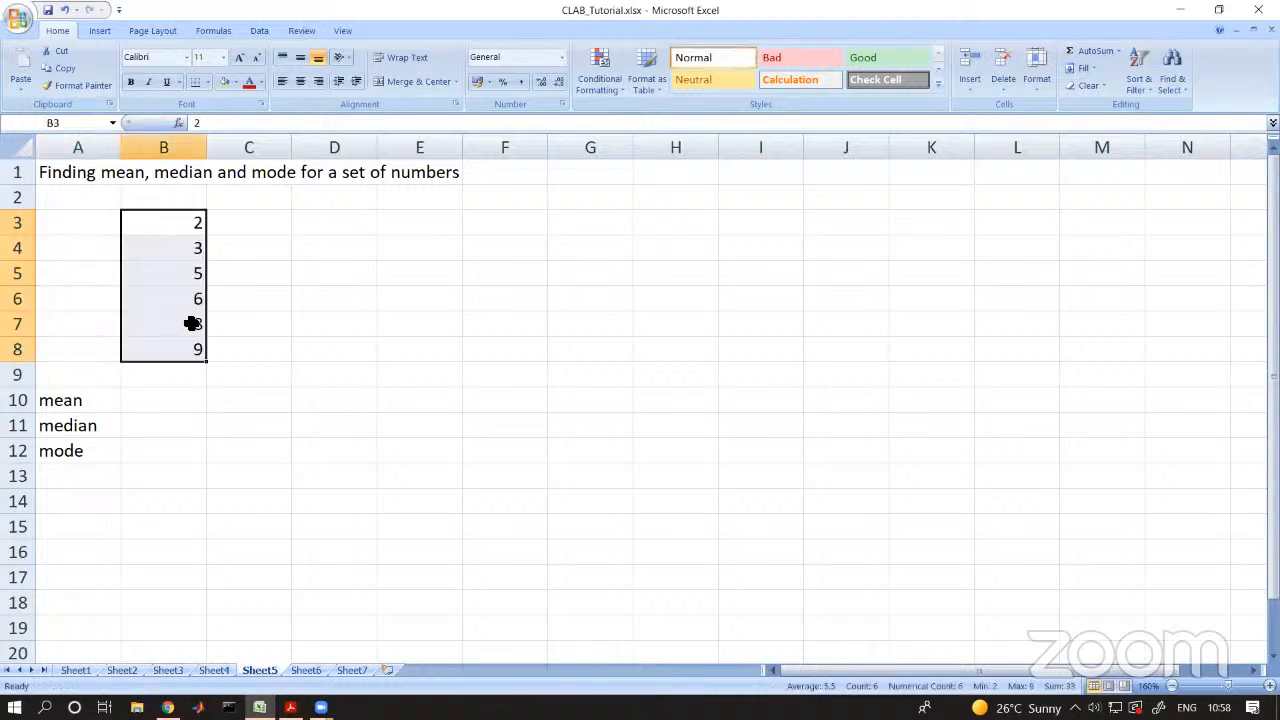
click(236, 496)
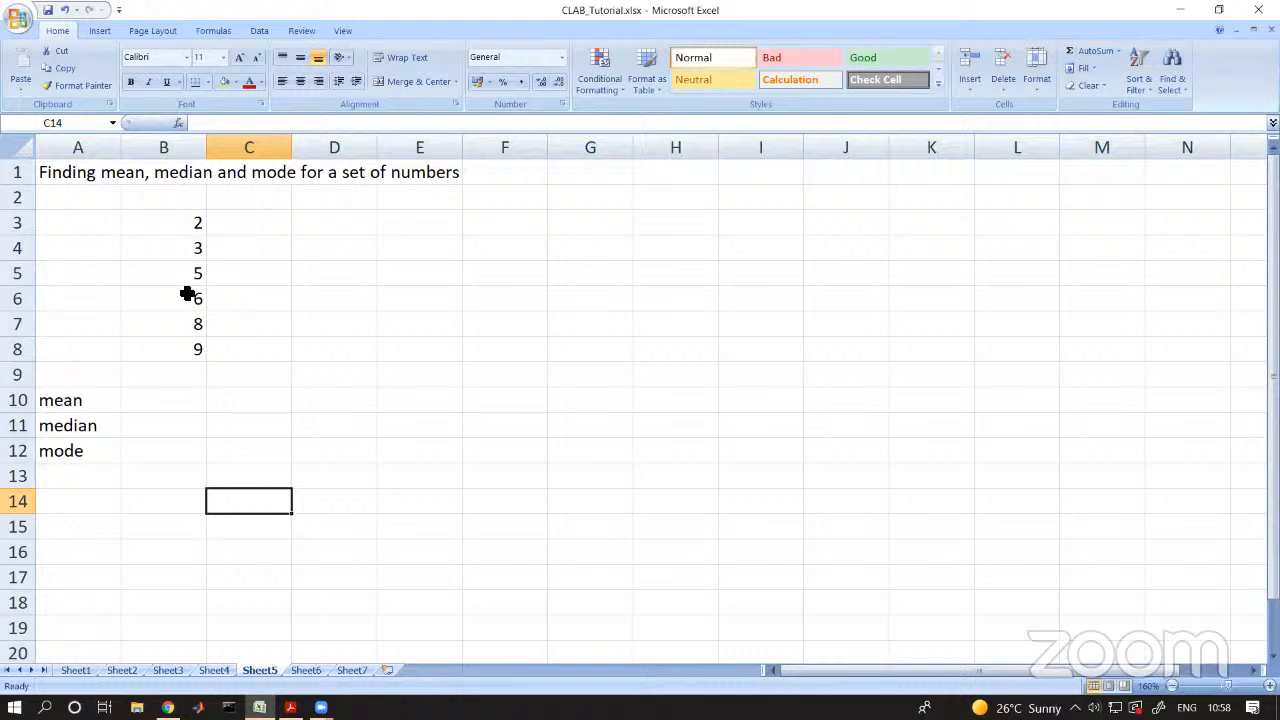
- Total the range B3:B9 with AutoSum in the mean's result cell B10
click(418, 240)
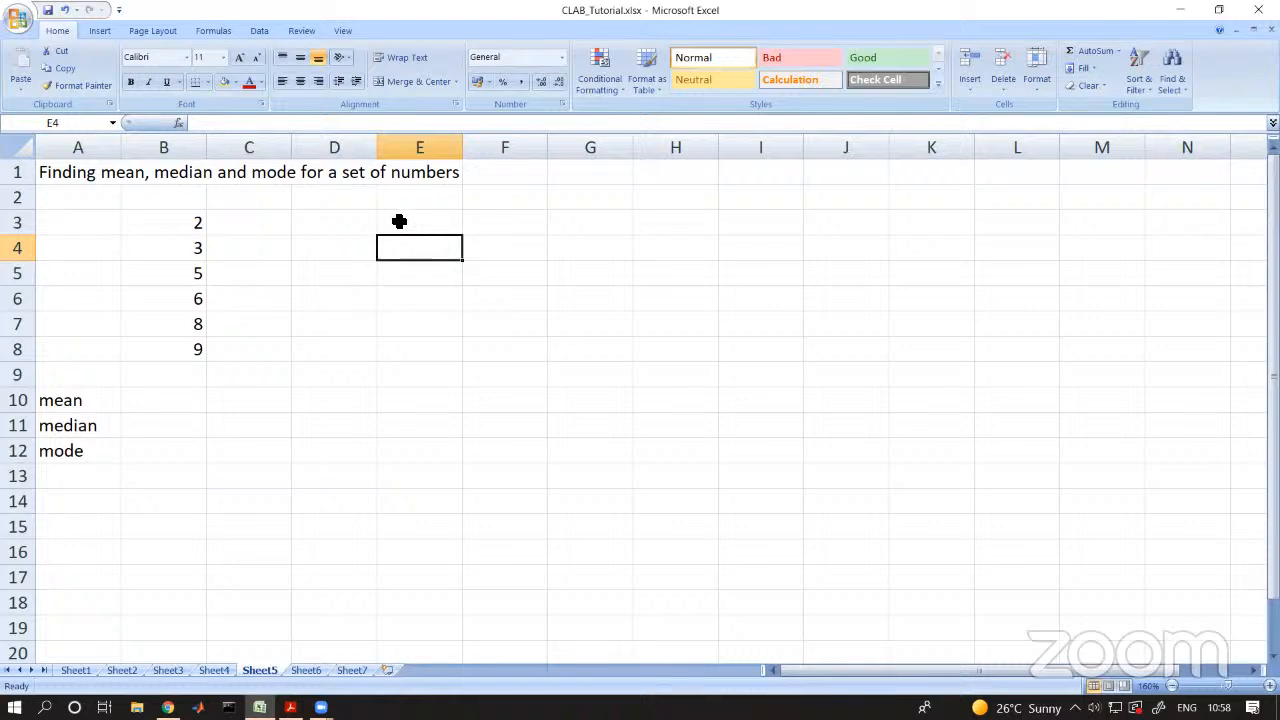
drag(194, 226, 187, 350)
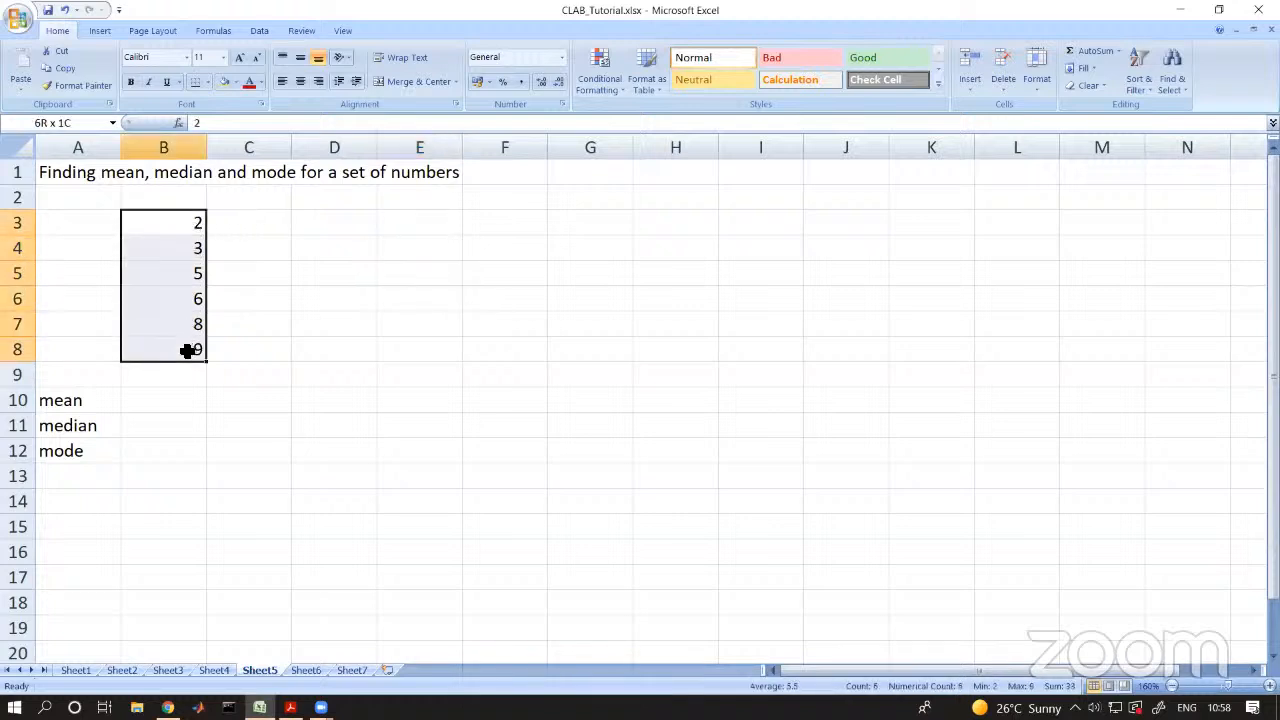
click(191, 375)
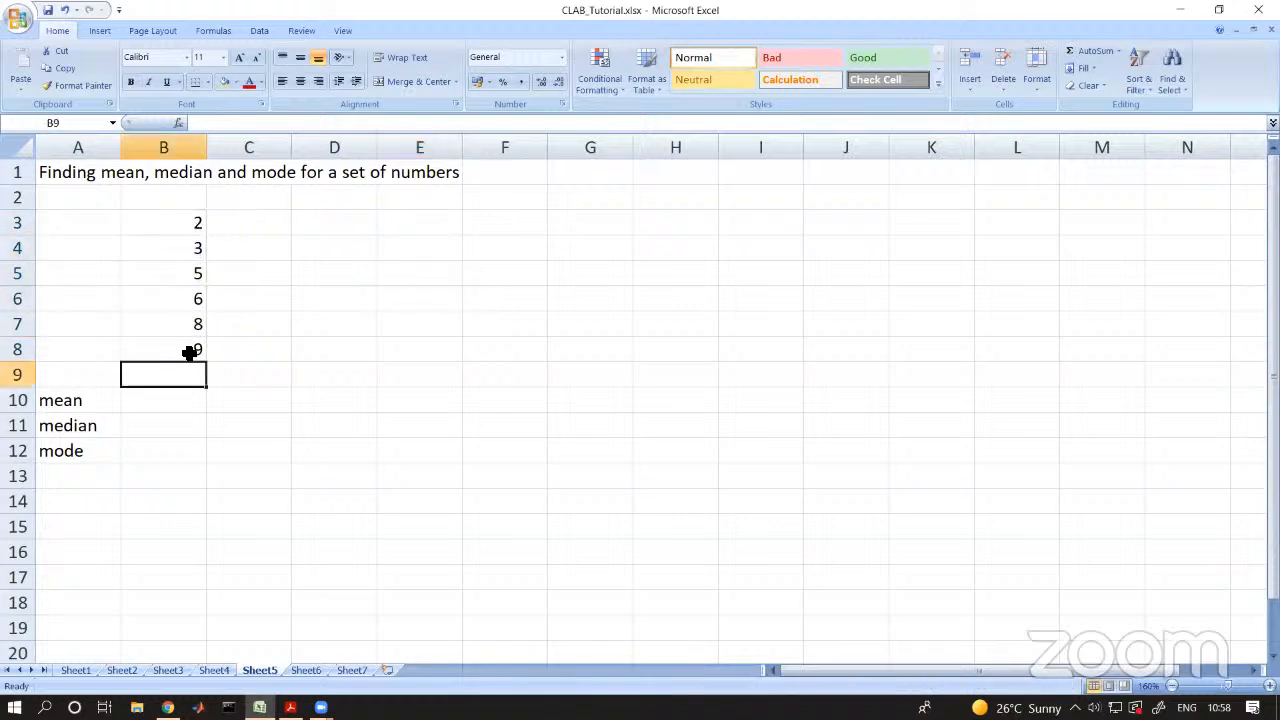
click(177, 407)
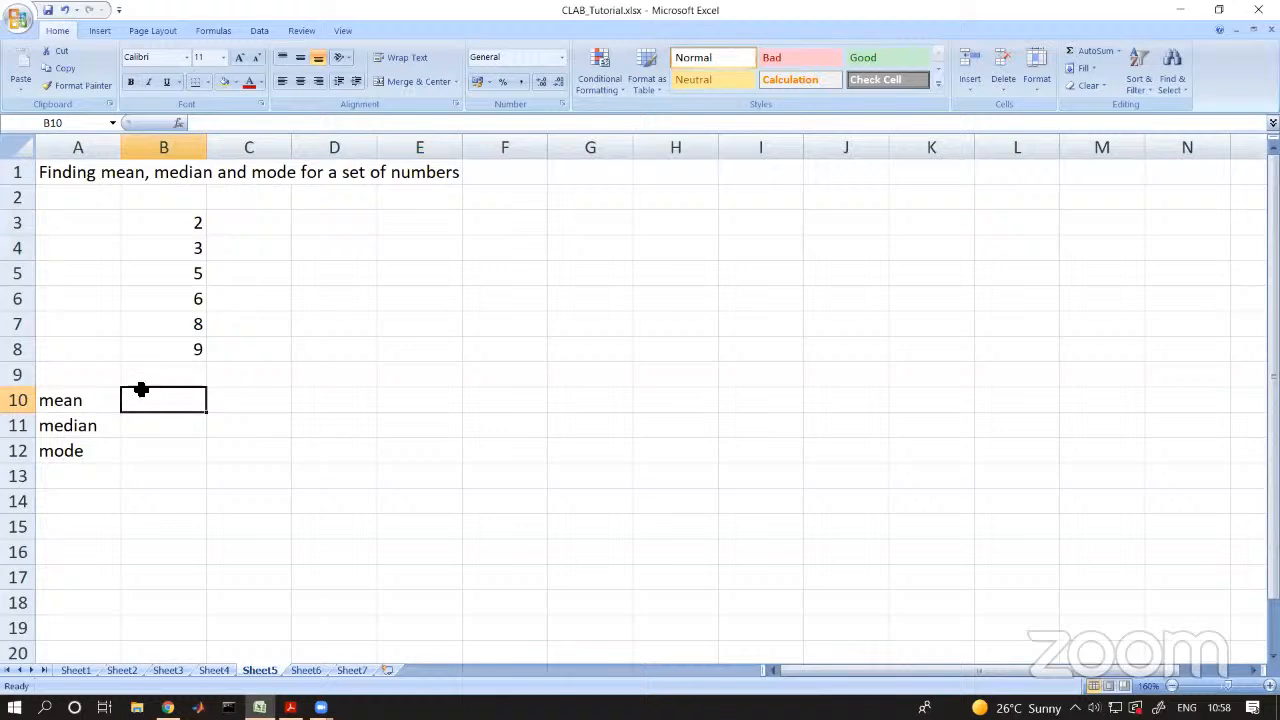
click(1088, 51)
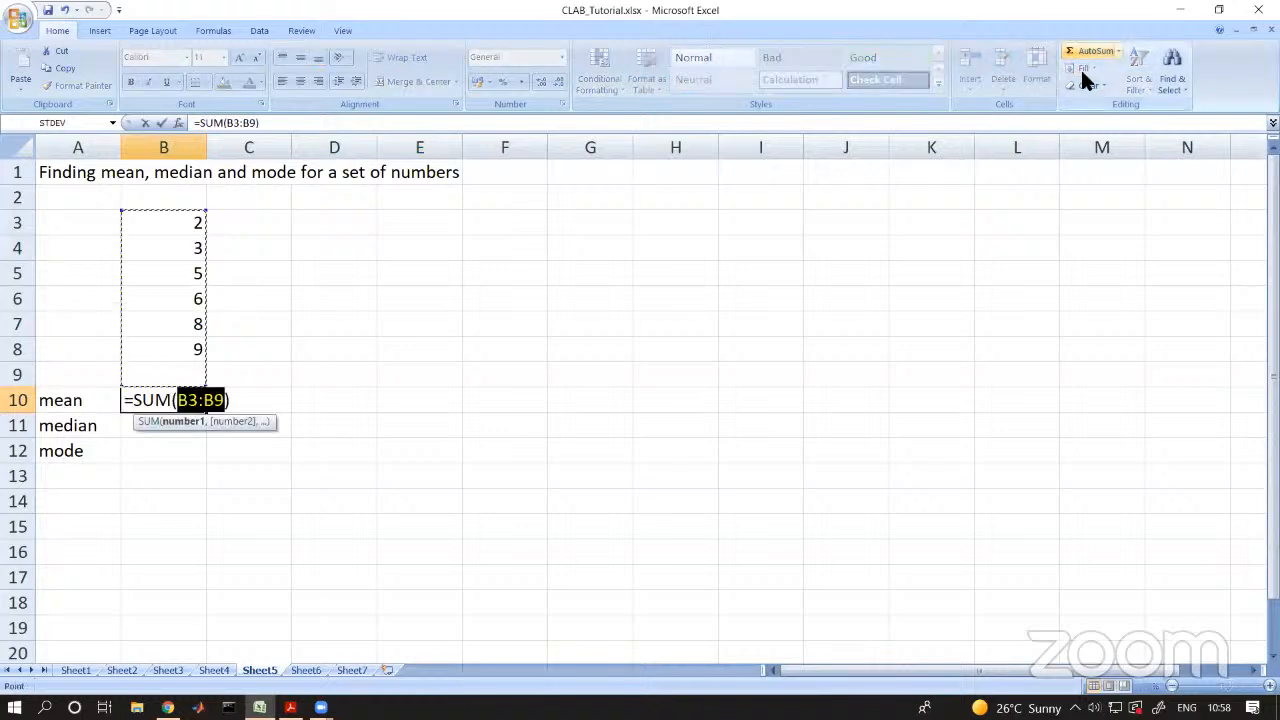
key(ctrl+Return)
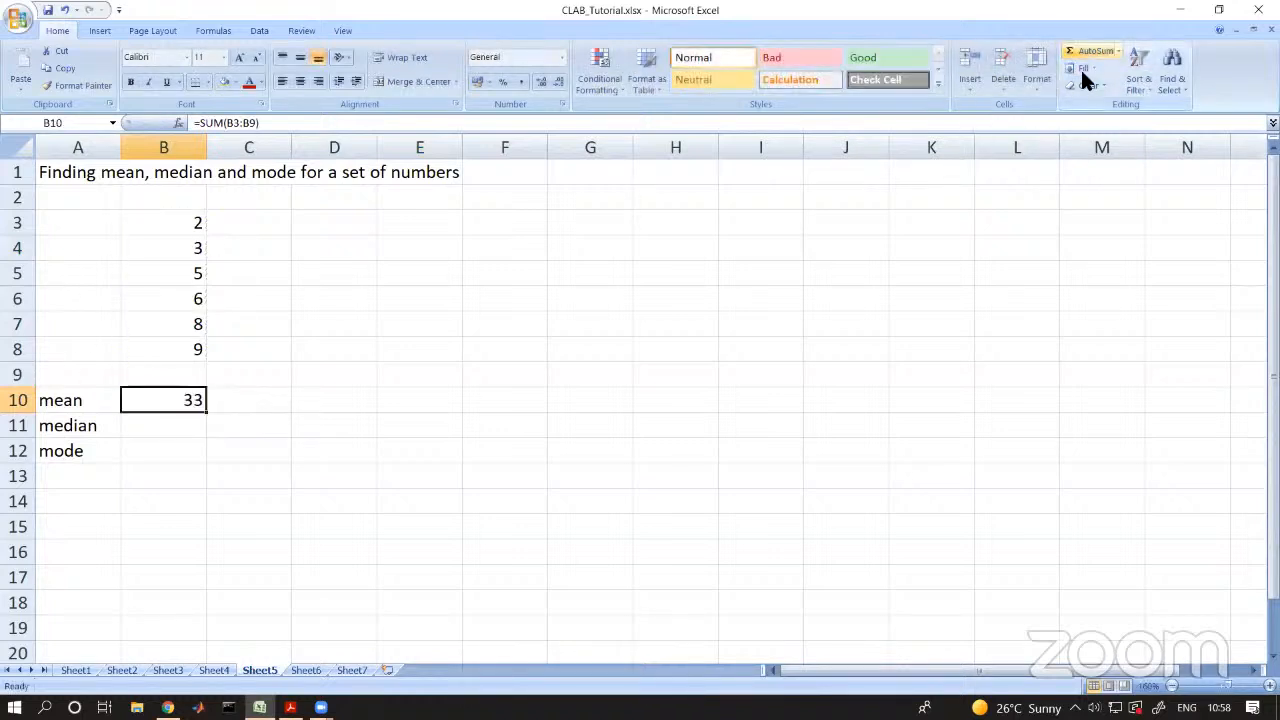
- Replace the formula in B10 with the average of the numbers in B3:B8
click(1080, 67)
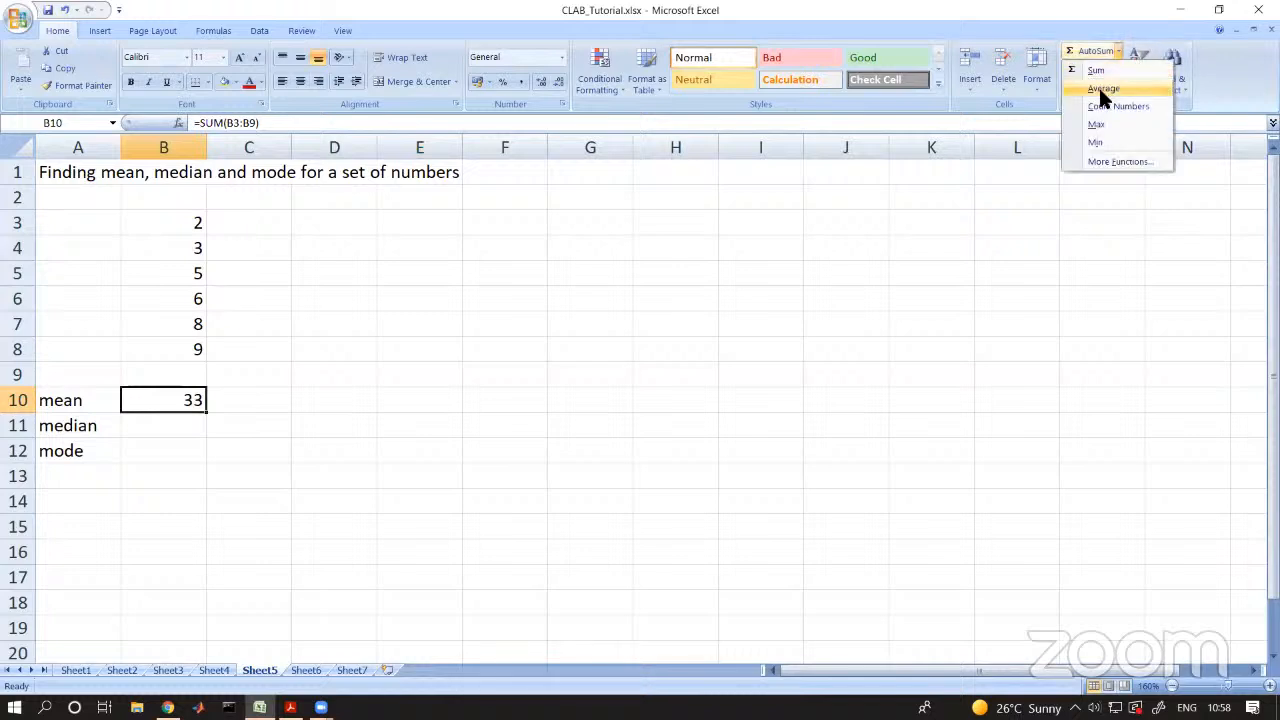
click(1098, 86)
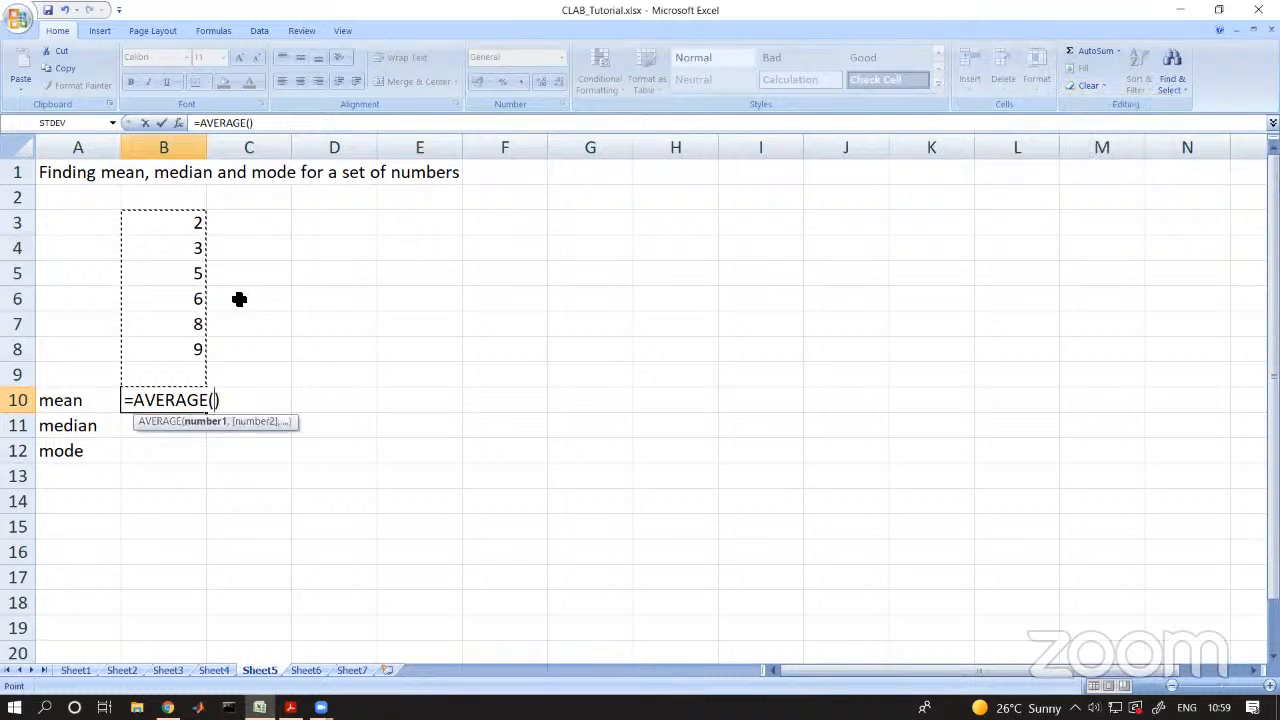
drag(169, 222, 184, 350)
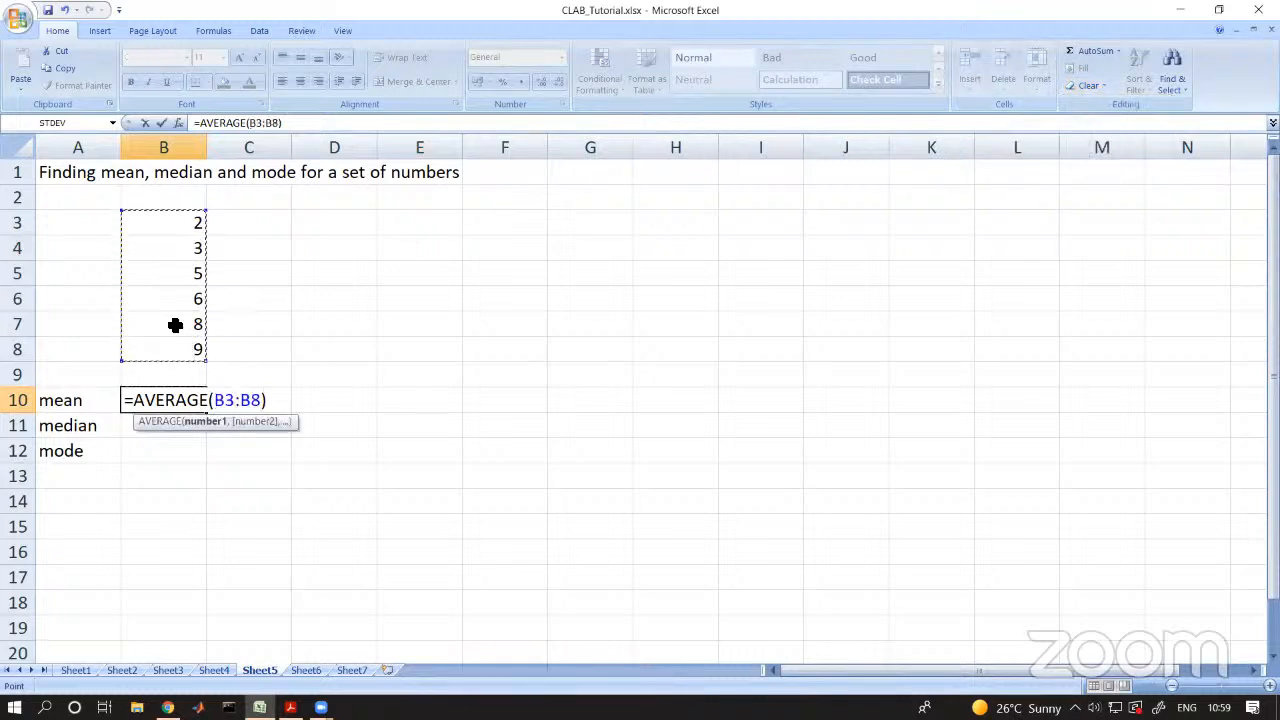
key(Return)
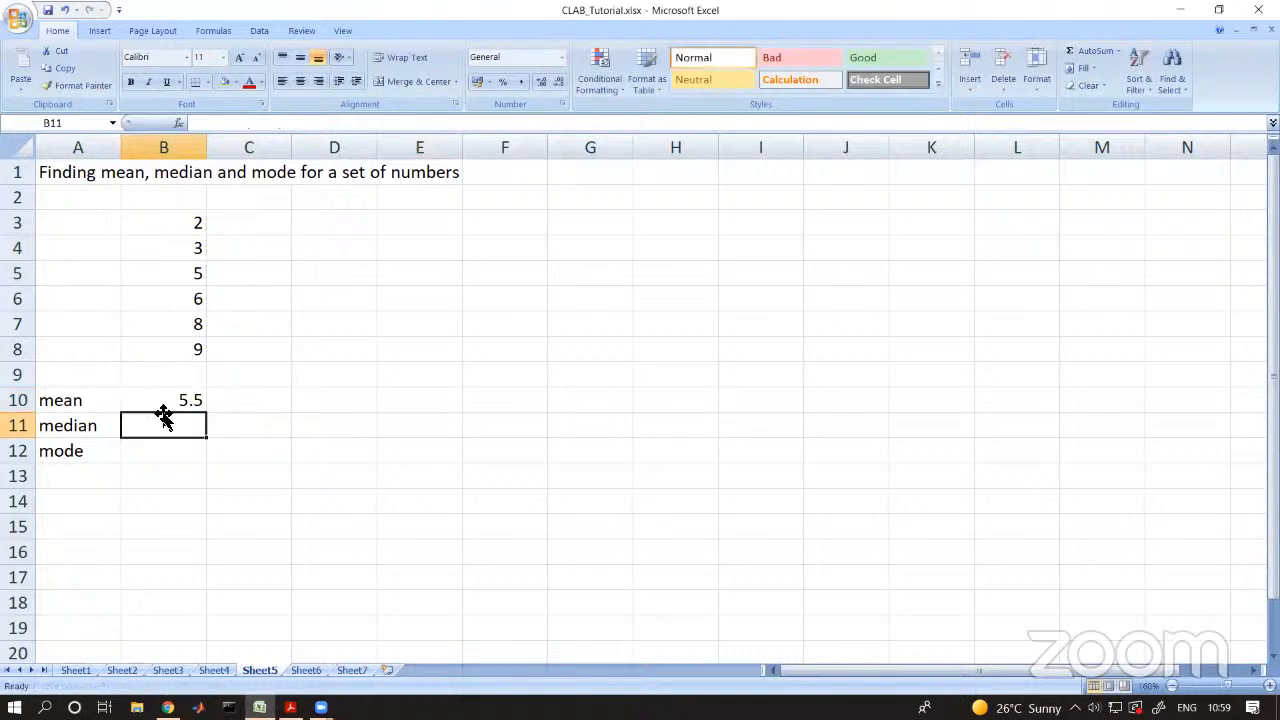
- Move the numbers in B3:B8 to C3:C8
drag(174, 222, 167, 339)
key(ctrl+x)
click(257, 222)
key(ctrl+v)
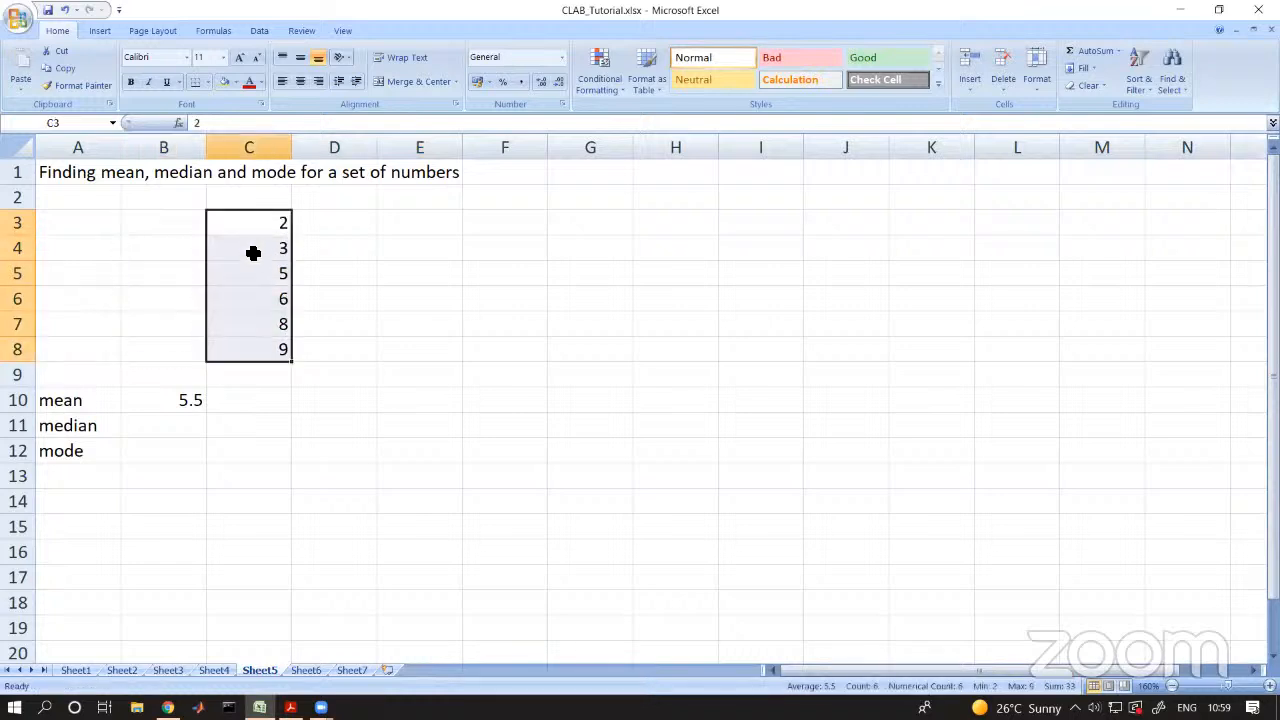
- Enter the values 1, 2, 3 and 4 in cells B3 through B6
click(187, 223)
text(1)
key(Return)
text(2)
key(Return)
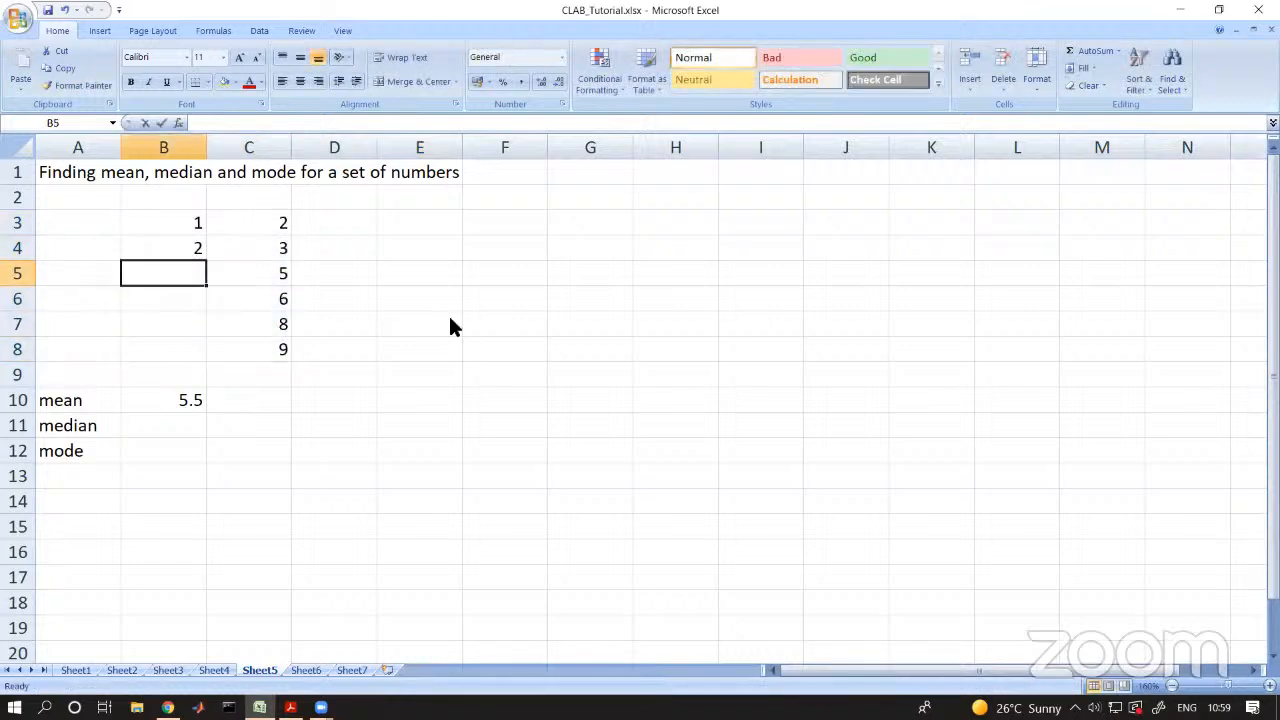
text(3)
key(Return)
text(4)
key(Return)
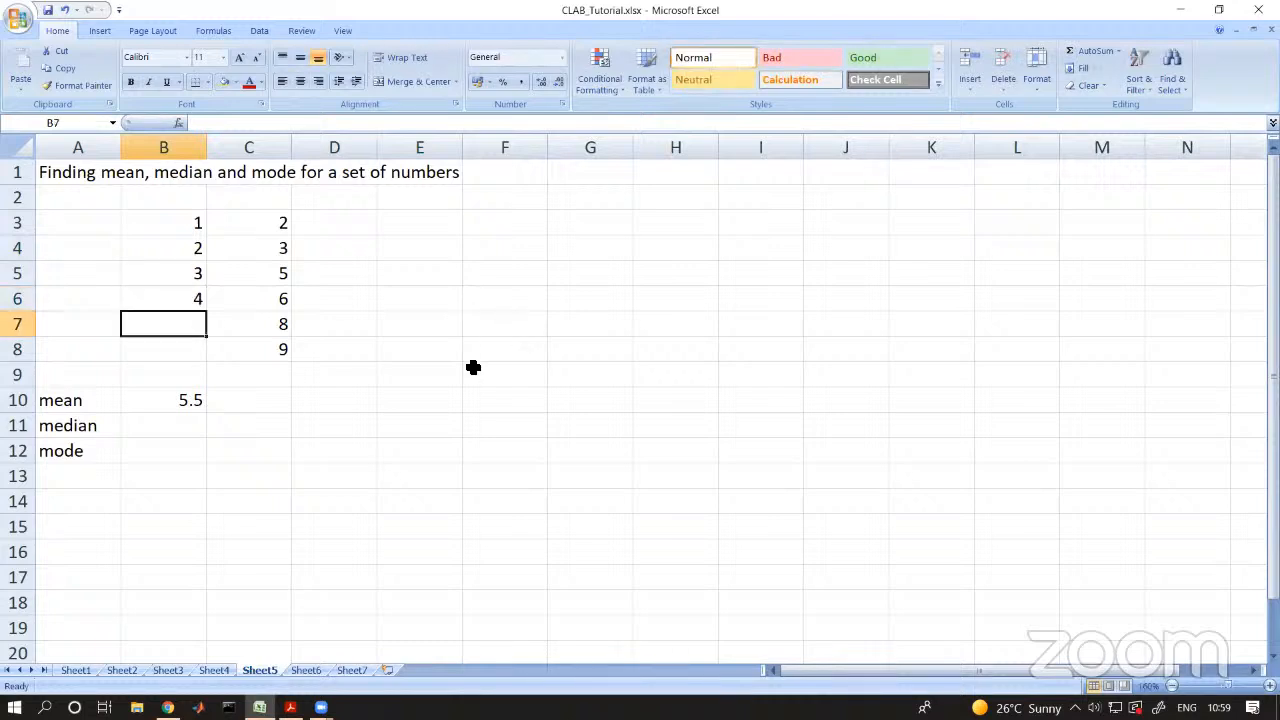
click(477, 362)
- Recalculate the mean in B10 as the average of the range B3:B9
click(190, 399)
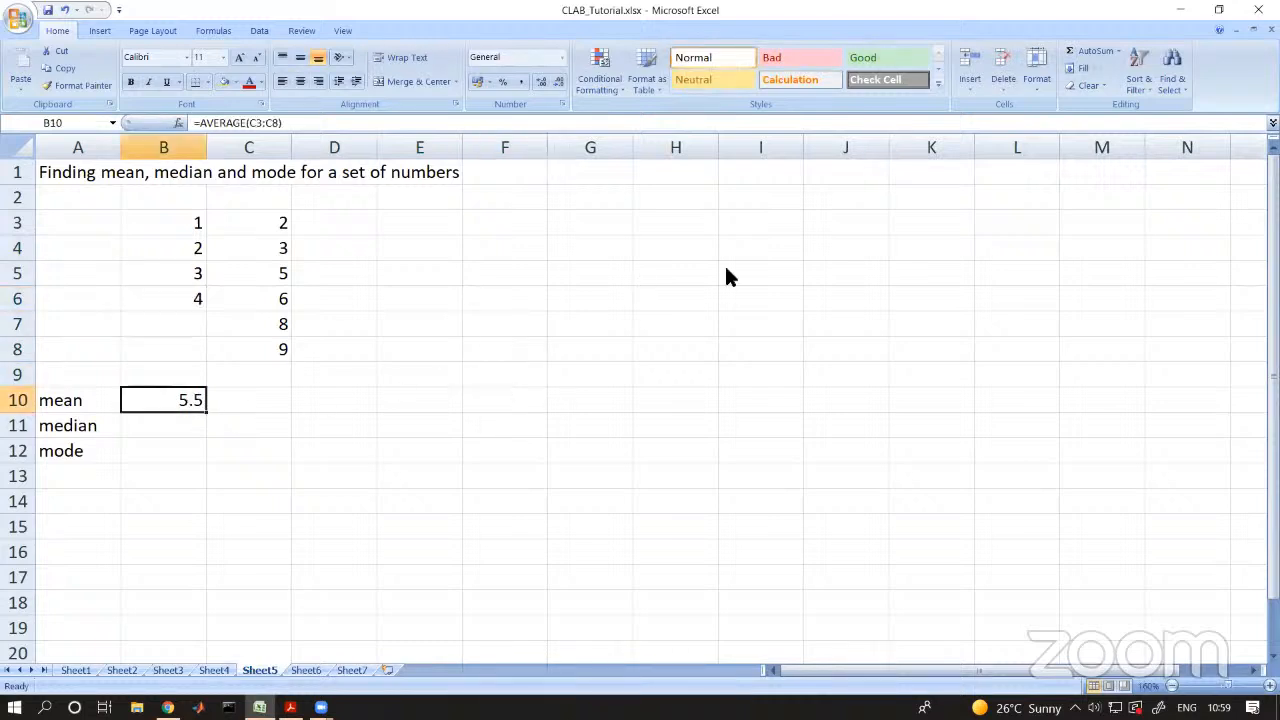
click(1119, 51)
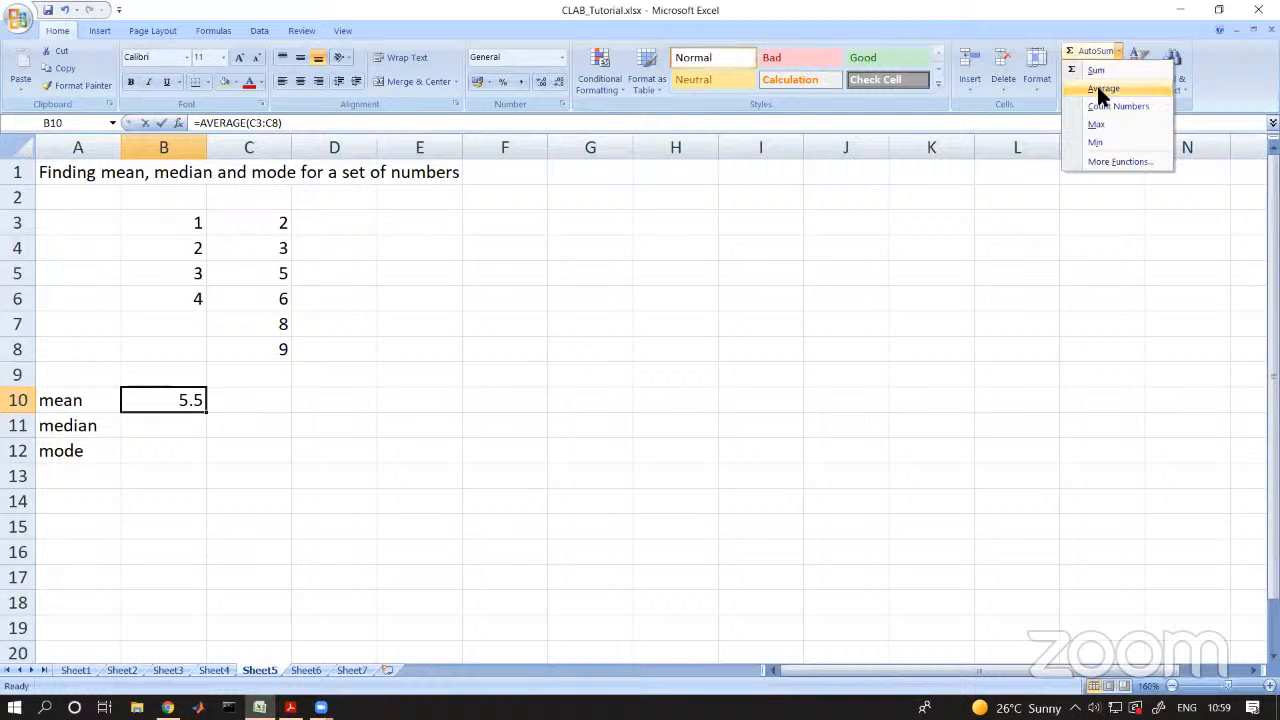
click(1099, 89)
key(Return)
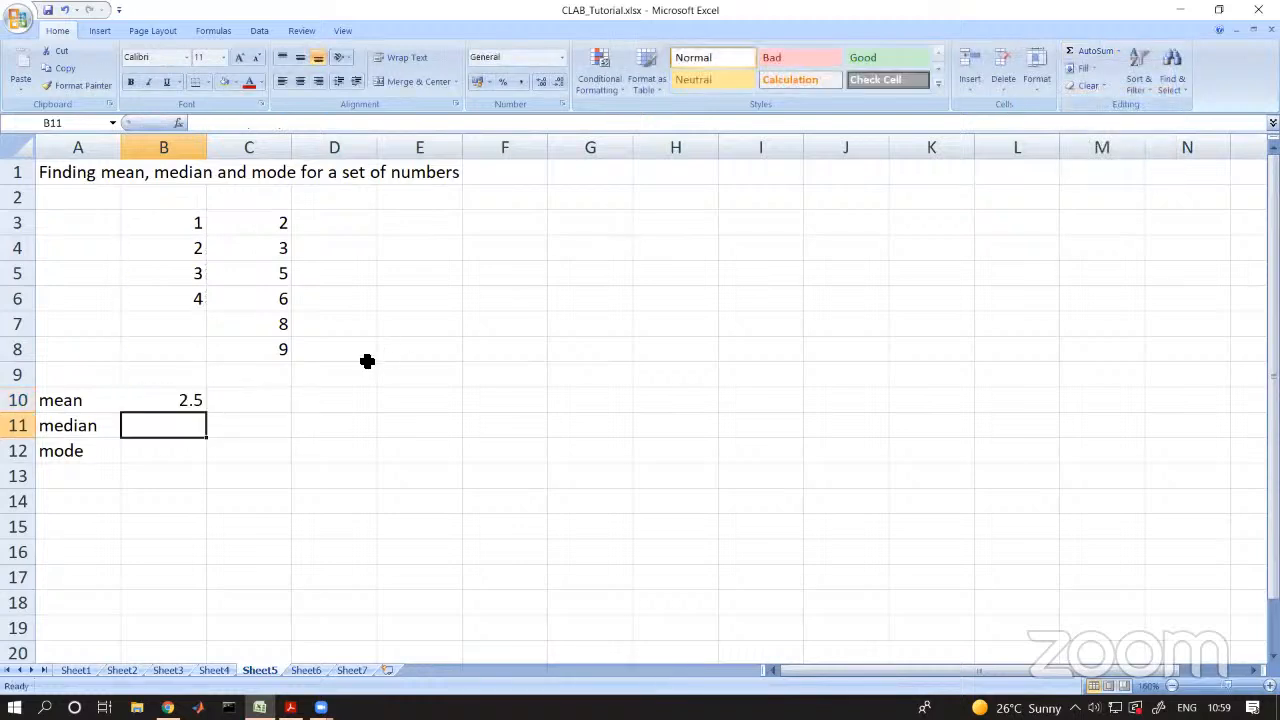
- Examine the mean formula in B10 and the filled and empty cells its range B3:B9 covers
click(309, 427)
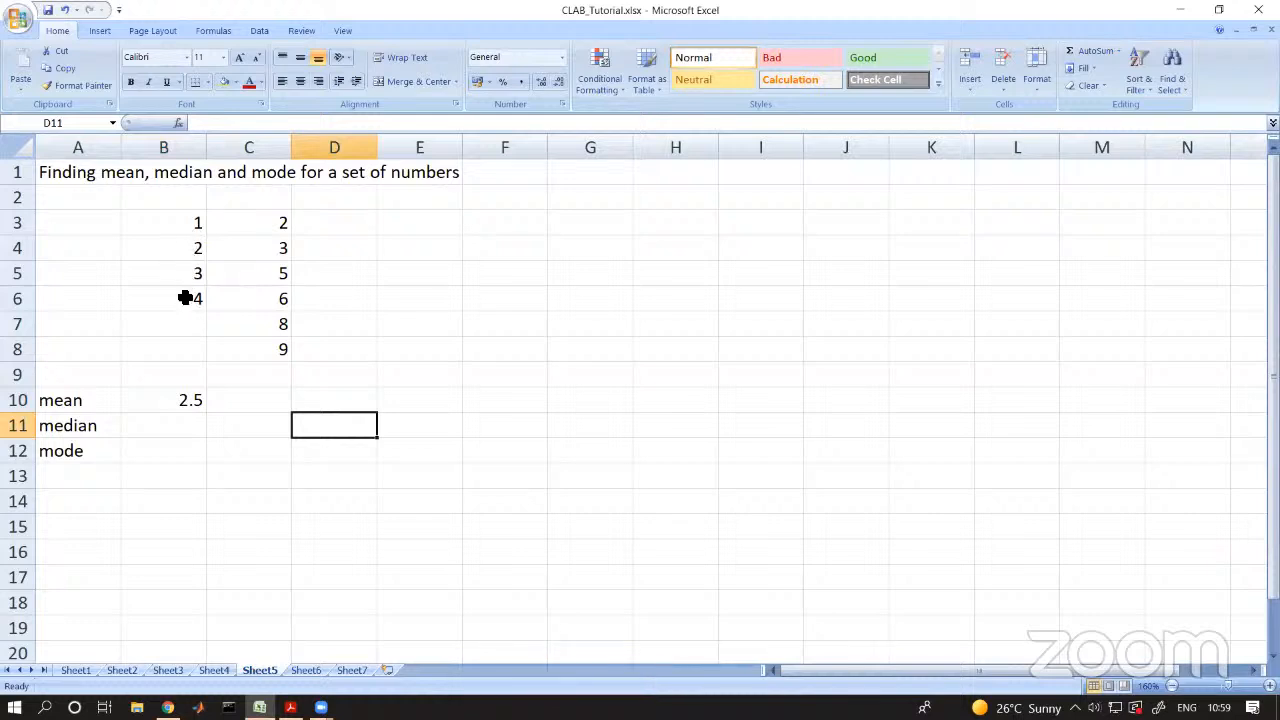
drag(188, 224, 183, 275)
click(314, 482)
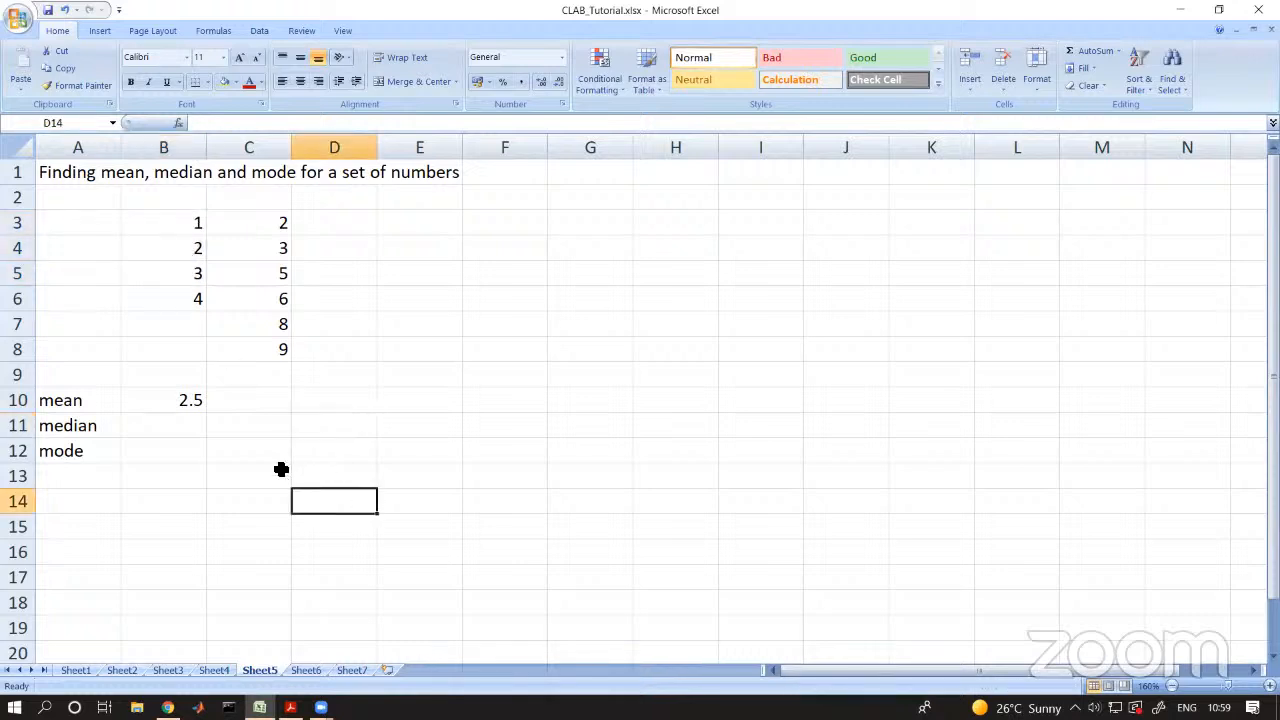
double_click(189, 402)
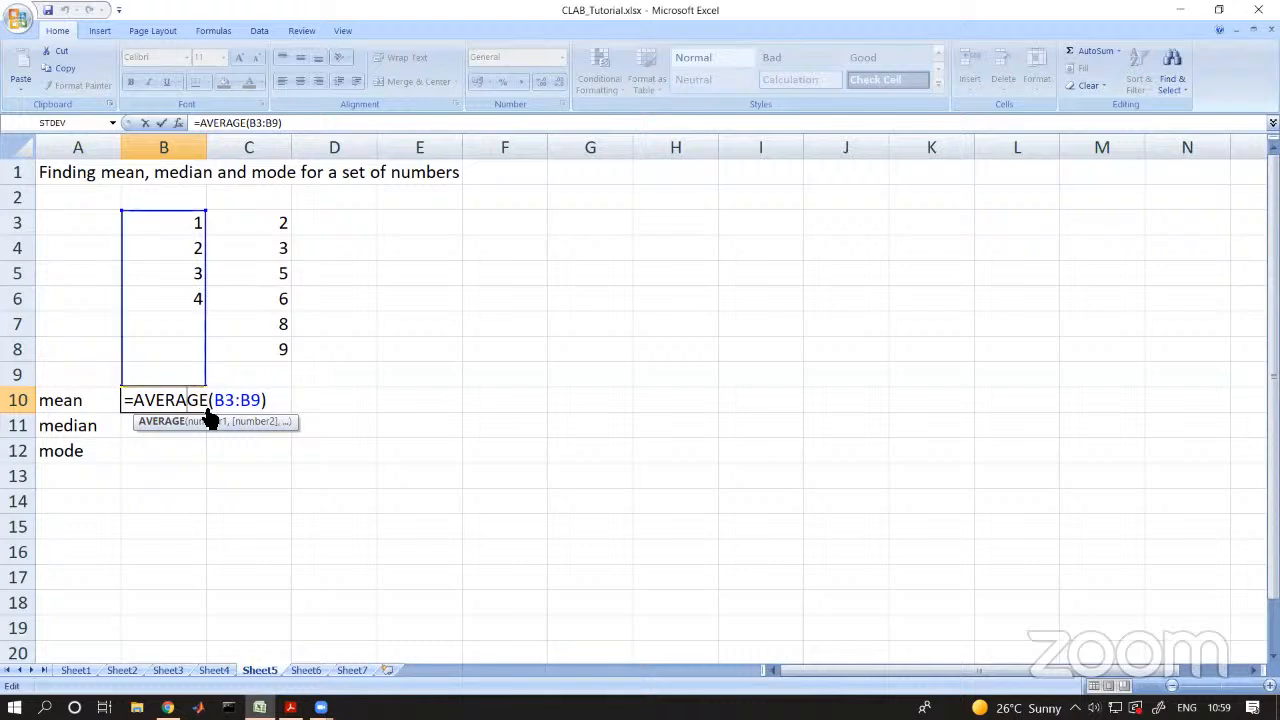
click(451, 468)
click(186, 393)
drag(189, 323, 191, 371)
click(294, 423)
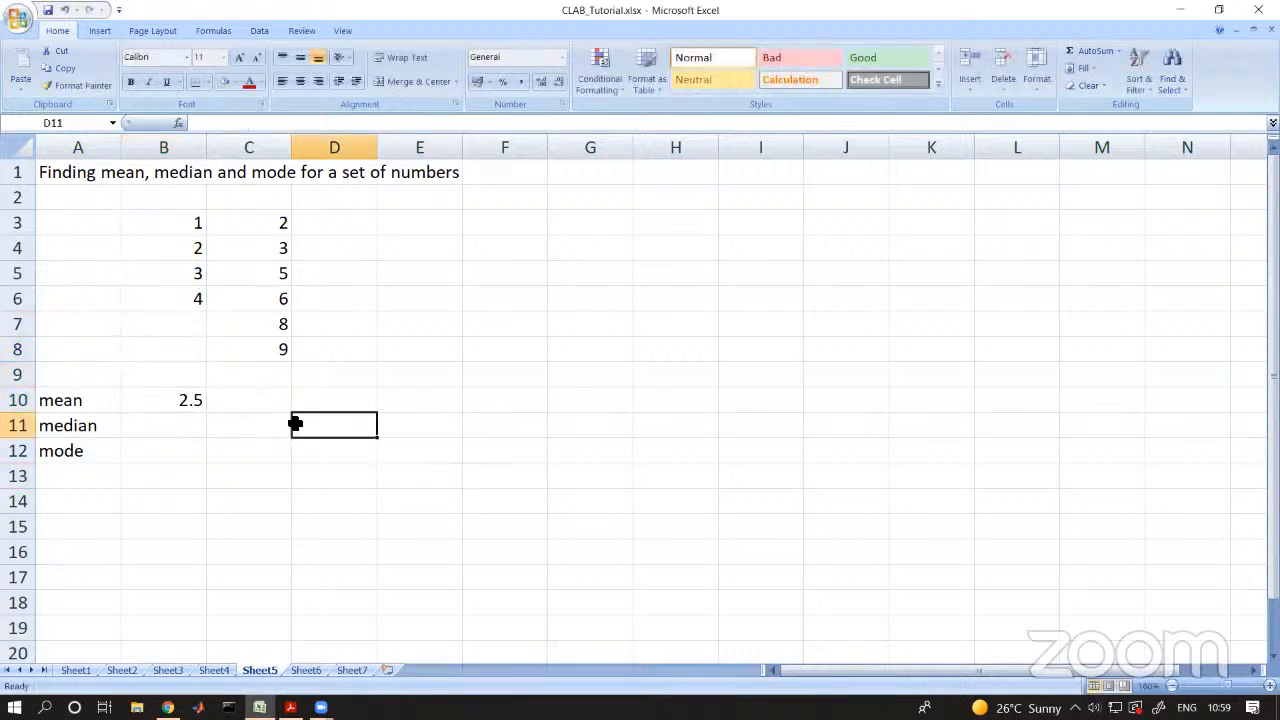
click(187, 401)
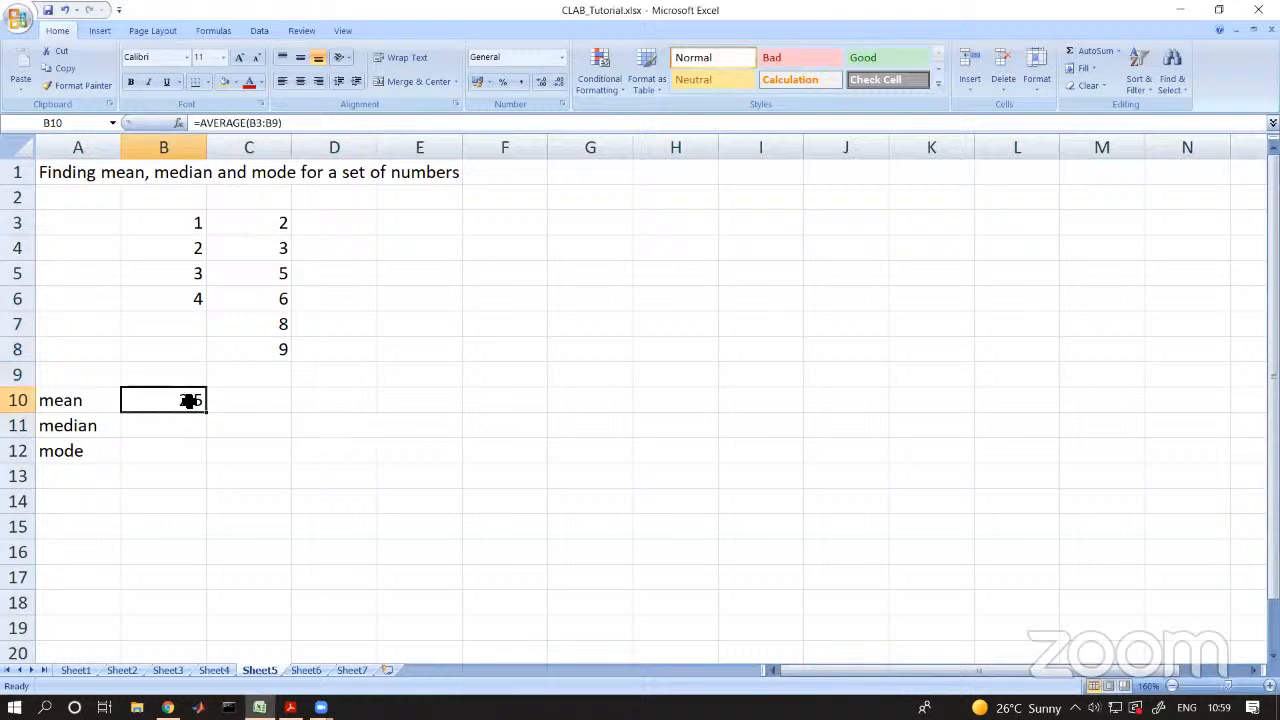
click(184, 318)
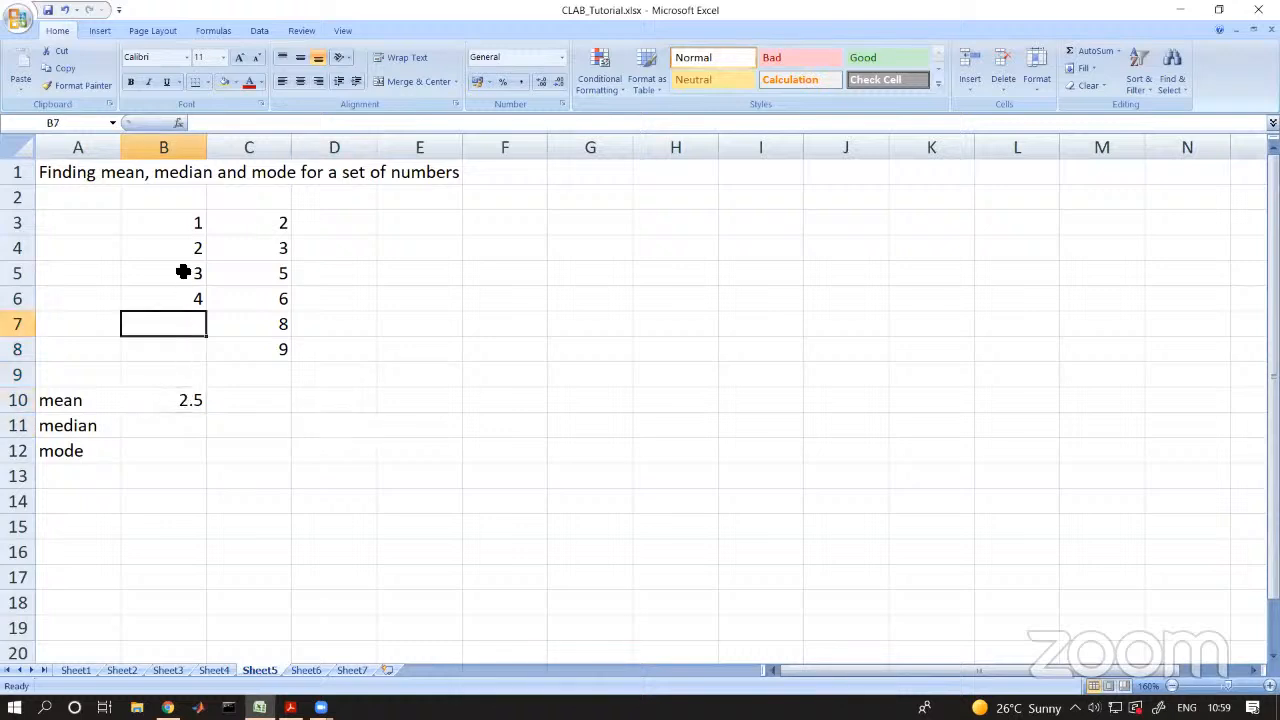
click(183, 272)
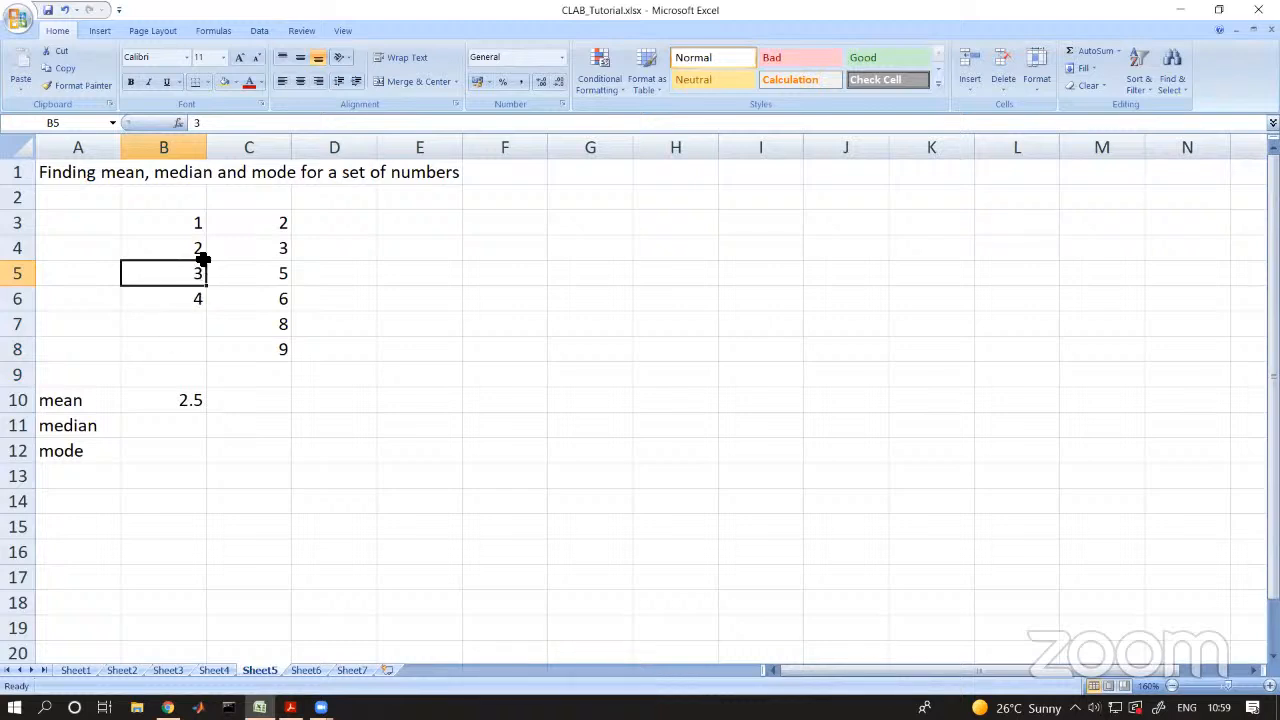
- Enter 3 in B8 and 4 in B9, and clear the values from B5:B6
click(189, 345)
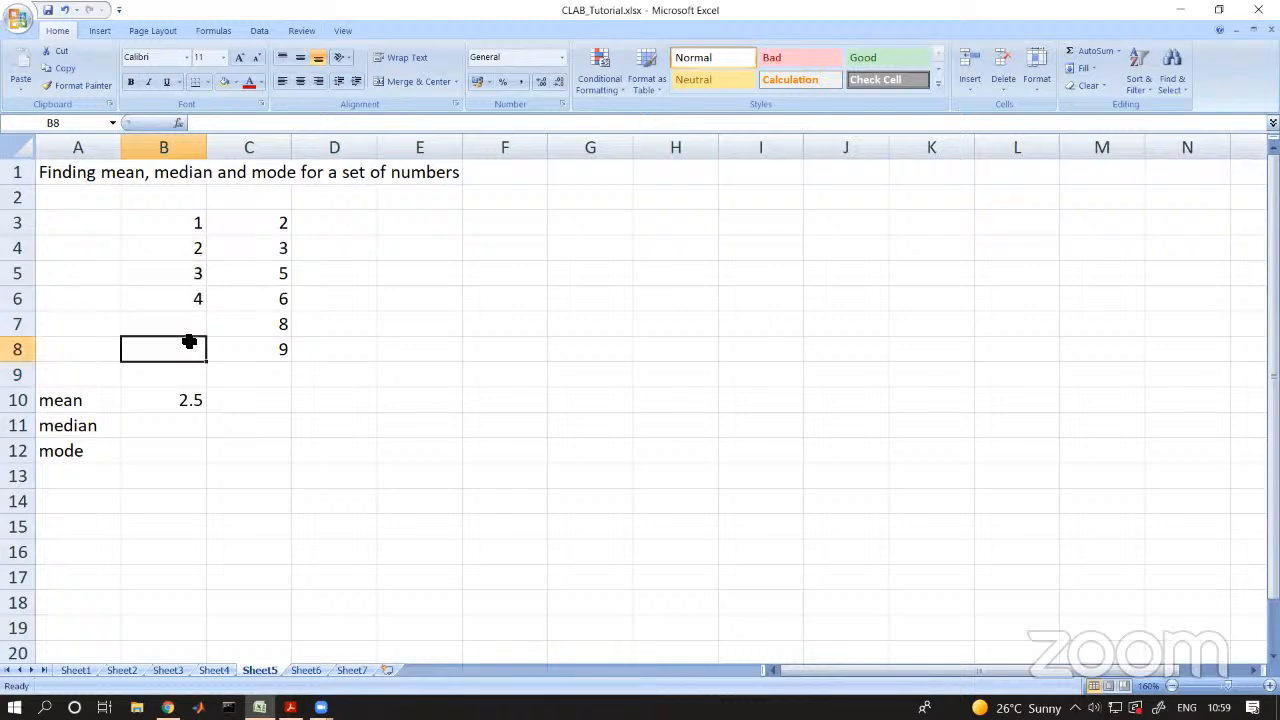
text(3)
key(Return)
text(4)
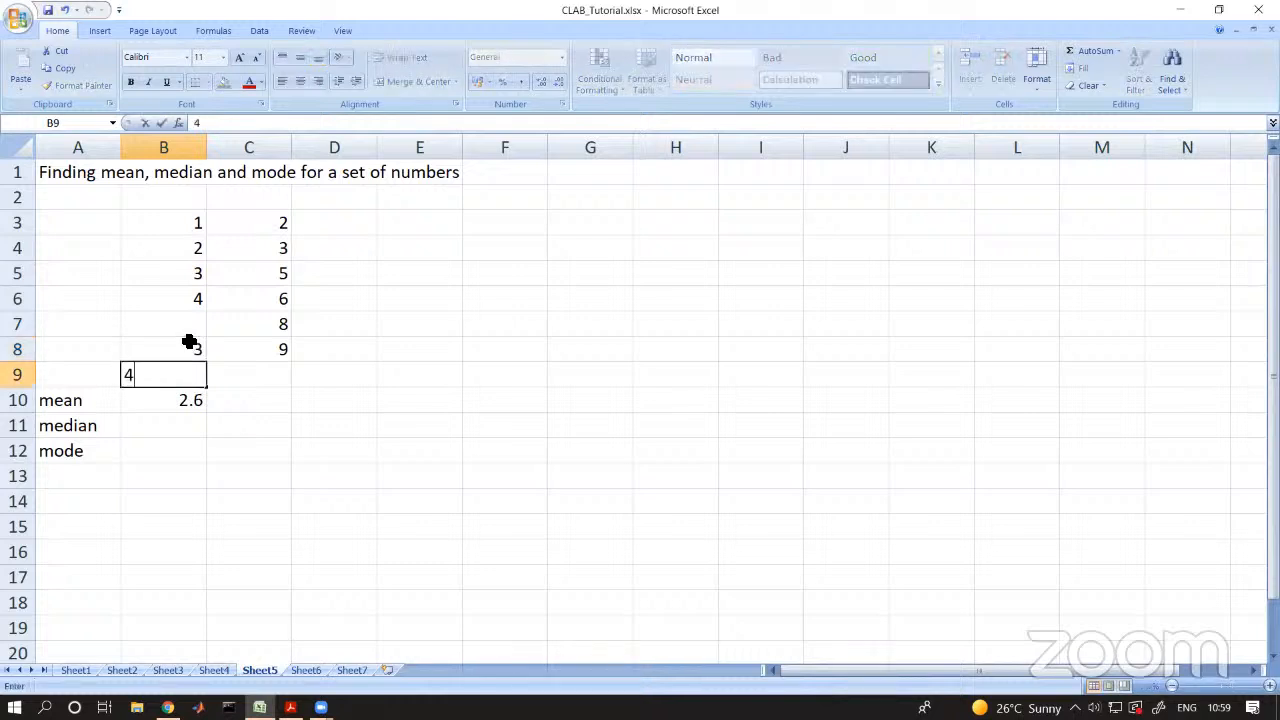
key(Return)
drag(180, 277, 181, 295)
key(Delete)
click(252, 447)
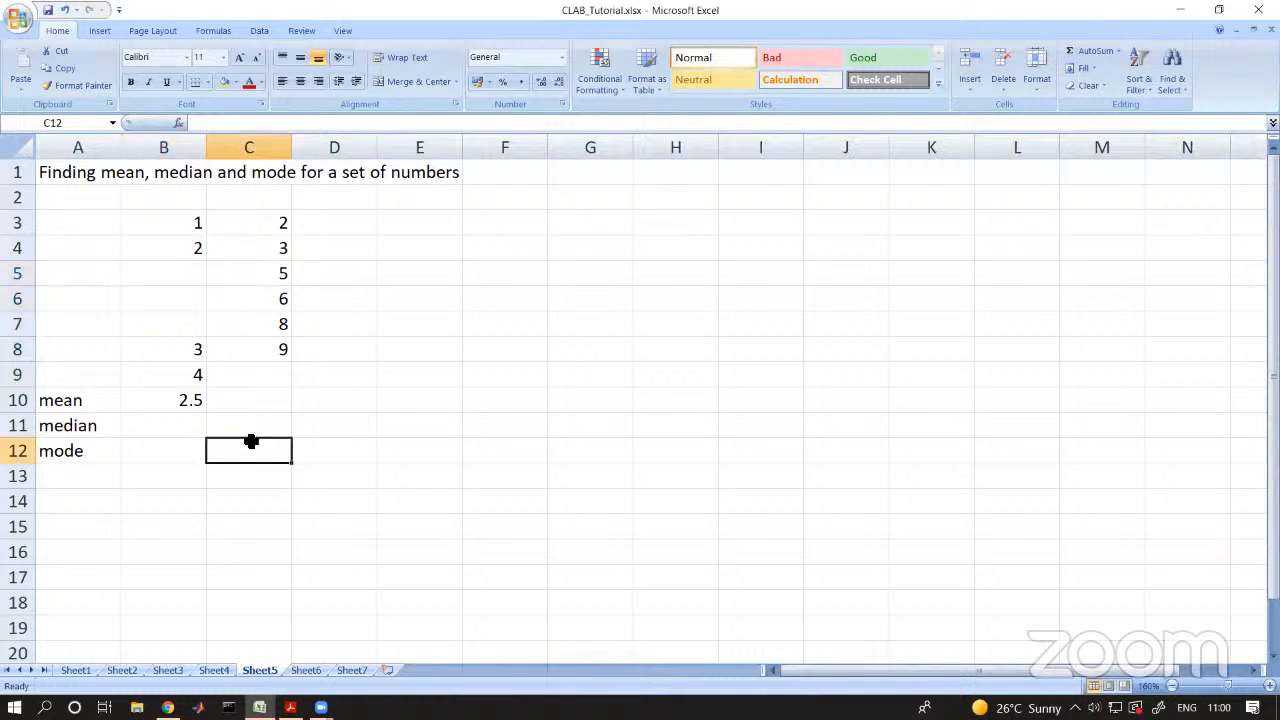
double_click(192, 403)
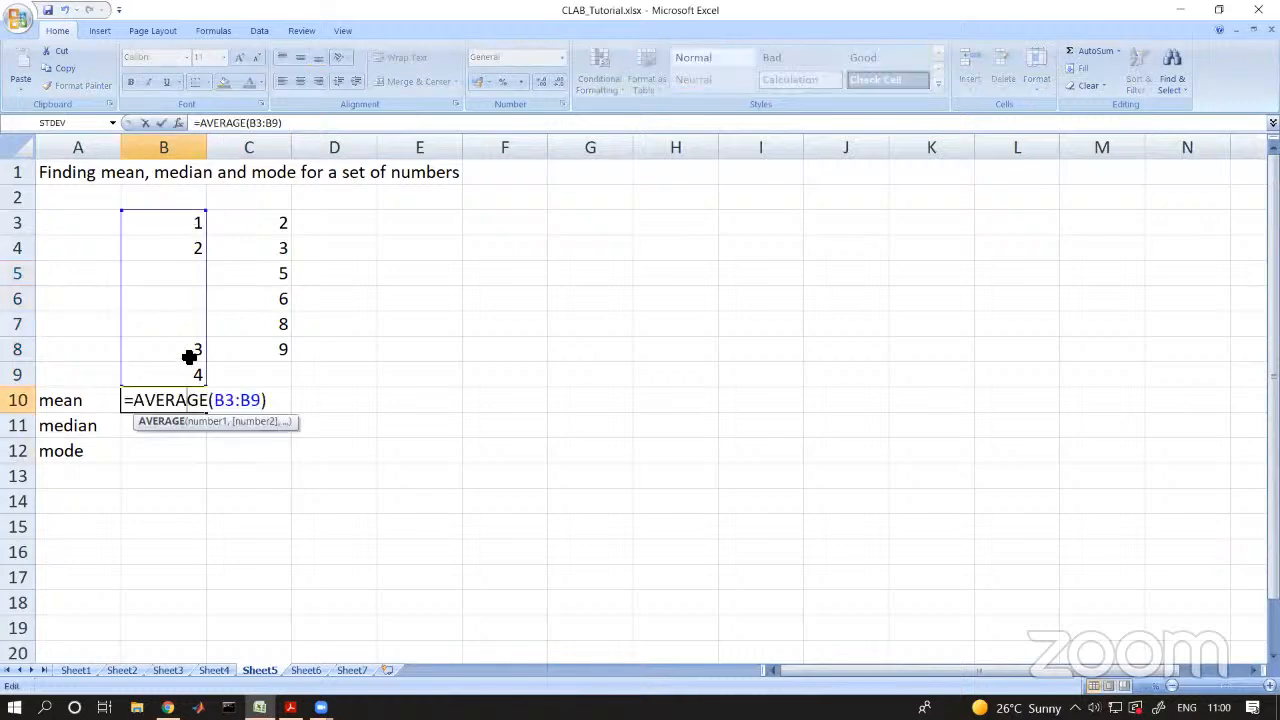
click(452, 448)
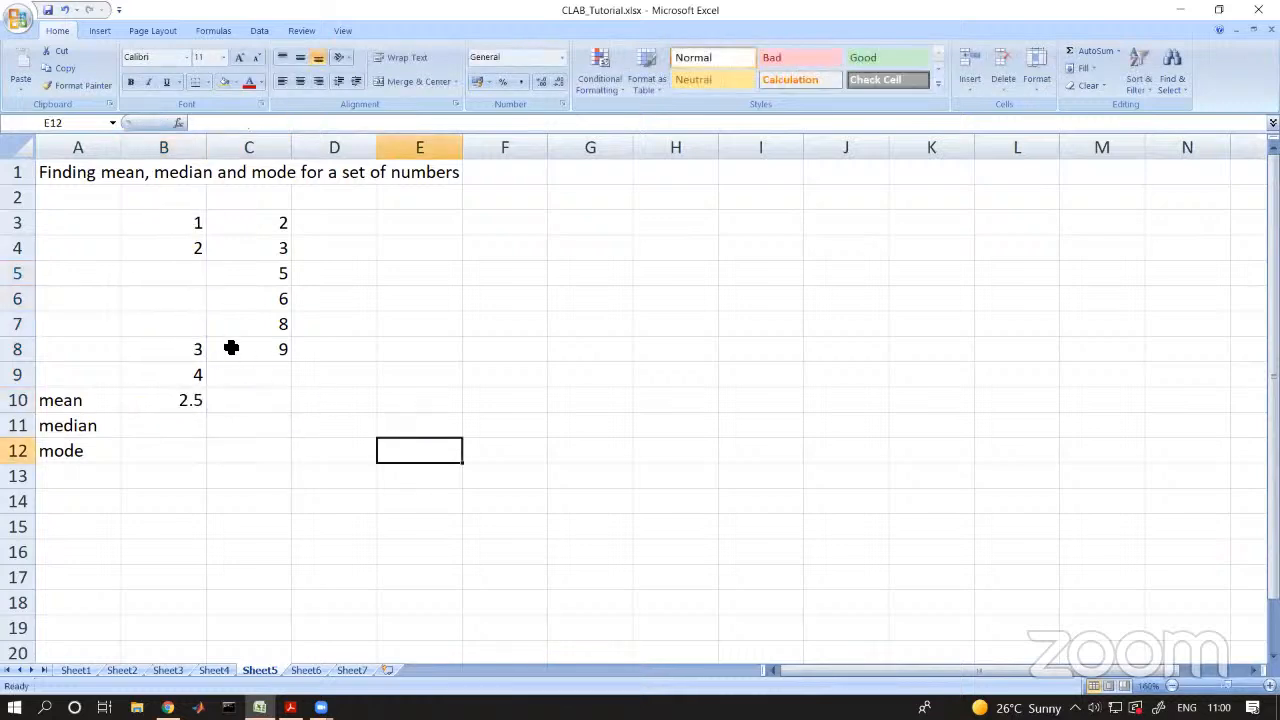
- Enter 0 in B5 and check the averaged range B3:B9
click(187, 271)
text(0)
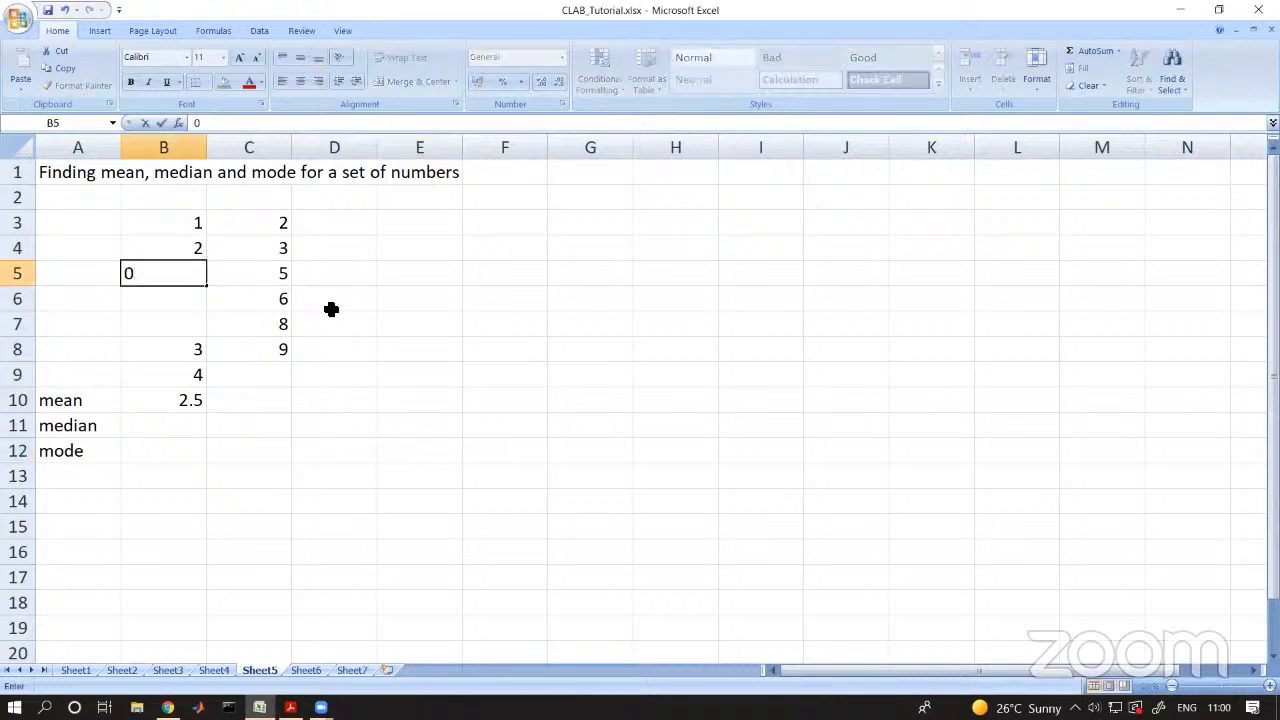
key(Return)
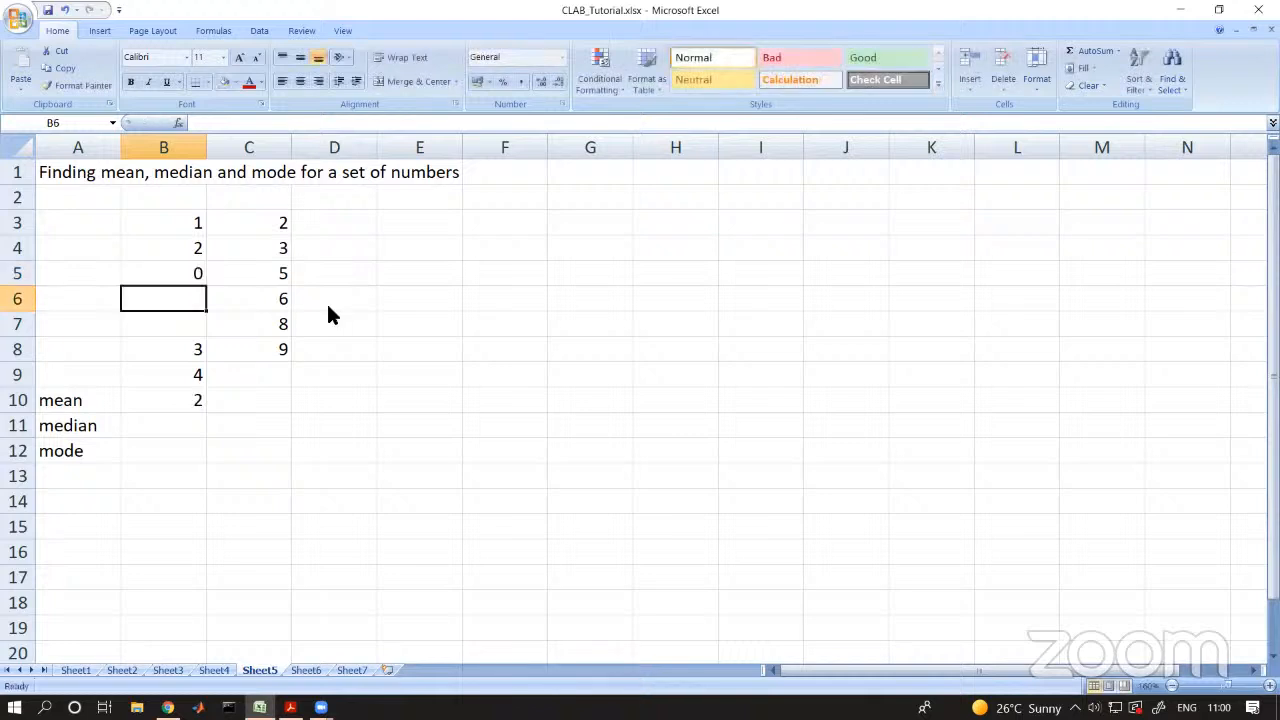
click(185, 277)
drag(195, 374, 194, 229)
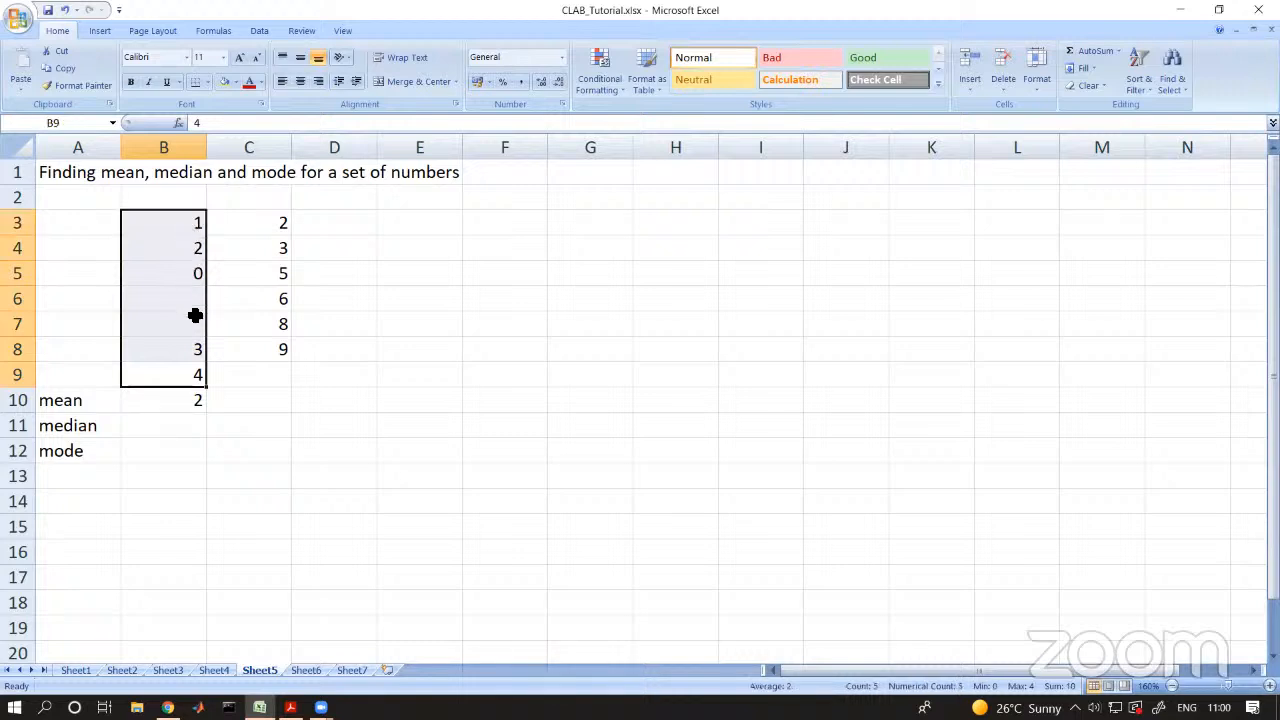
click(248, 432)
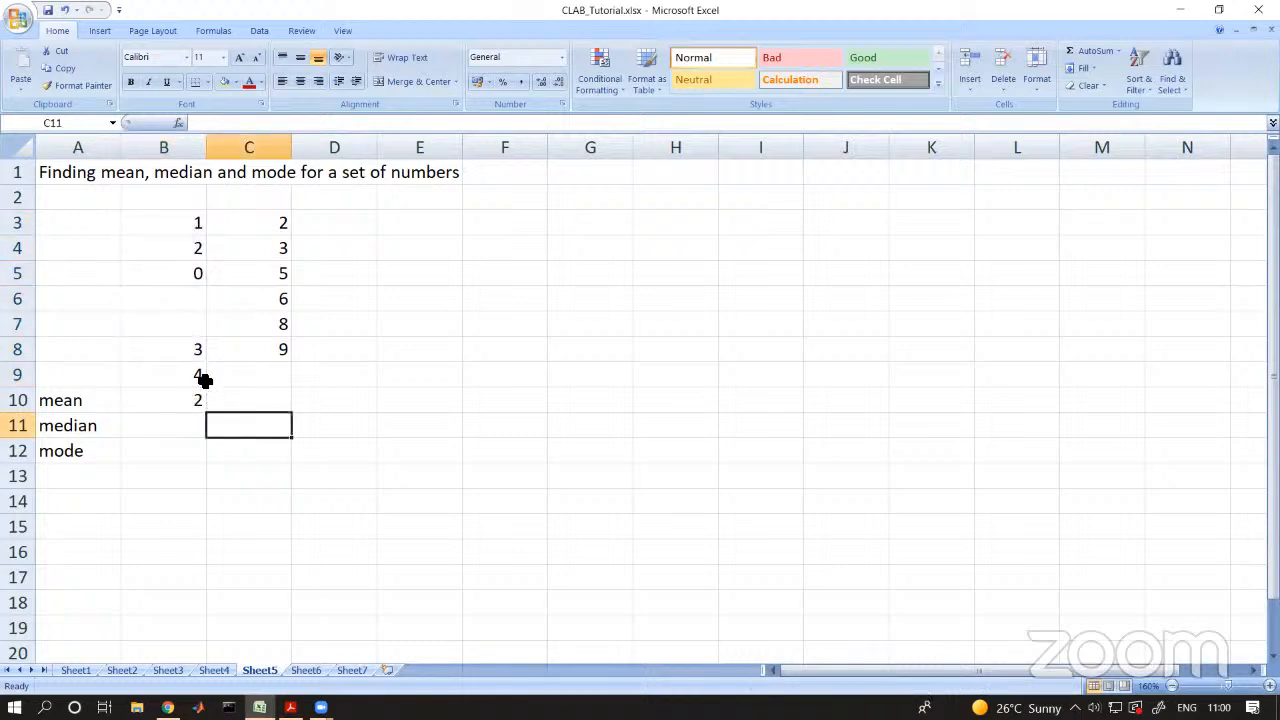
- Delete the 0 from B5 so the cell is blank again
click(193, 277)
key(Delete)
key(Return)
click(308, 420)
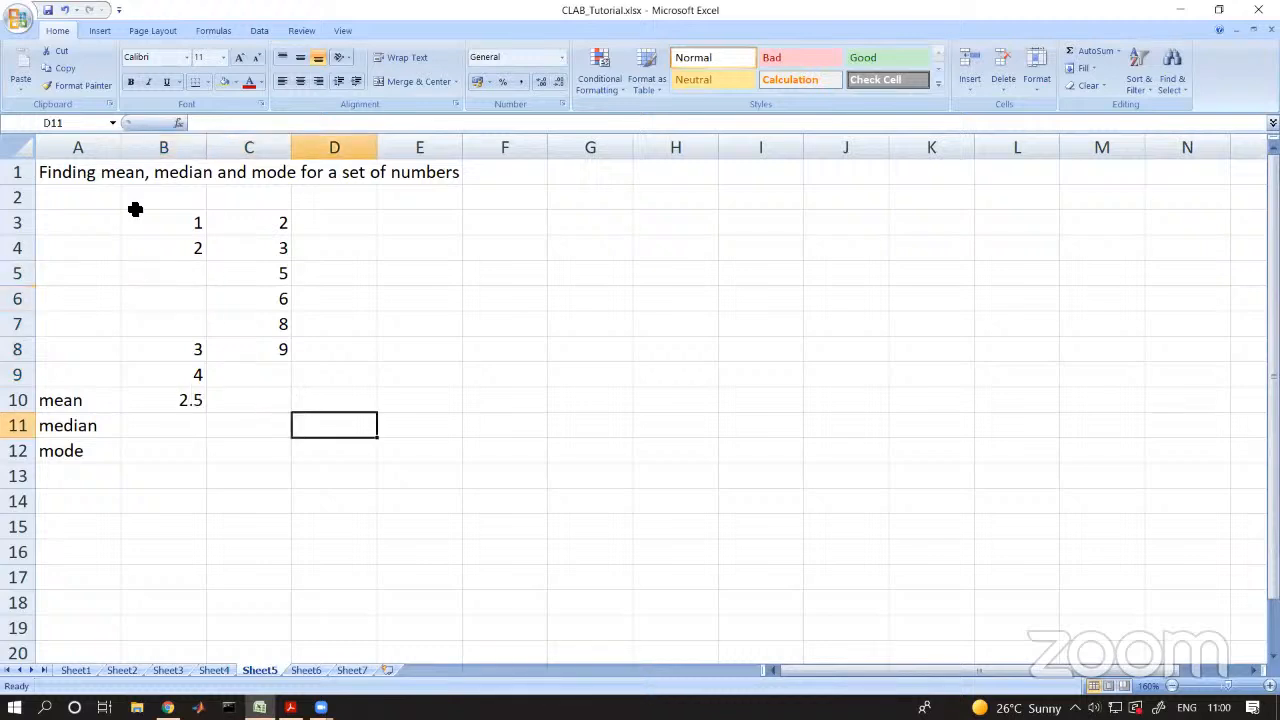
- Calculate the median of B3:B9 in B11 with the MEDIAN function, correcting the misspelled function name
click(128, 181)
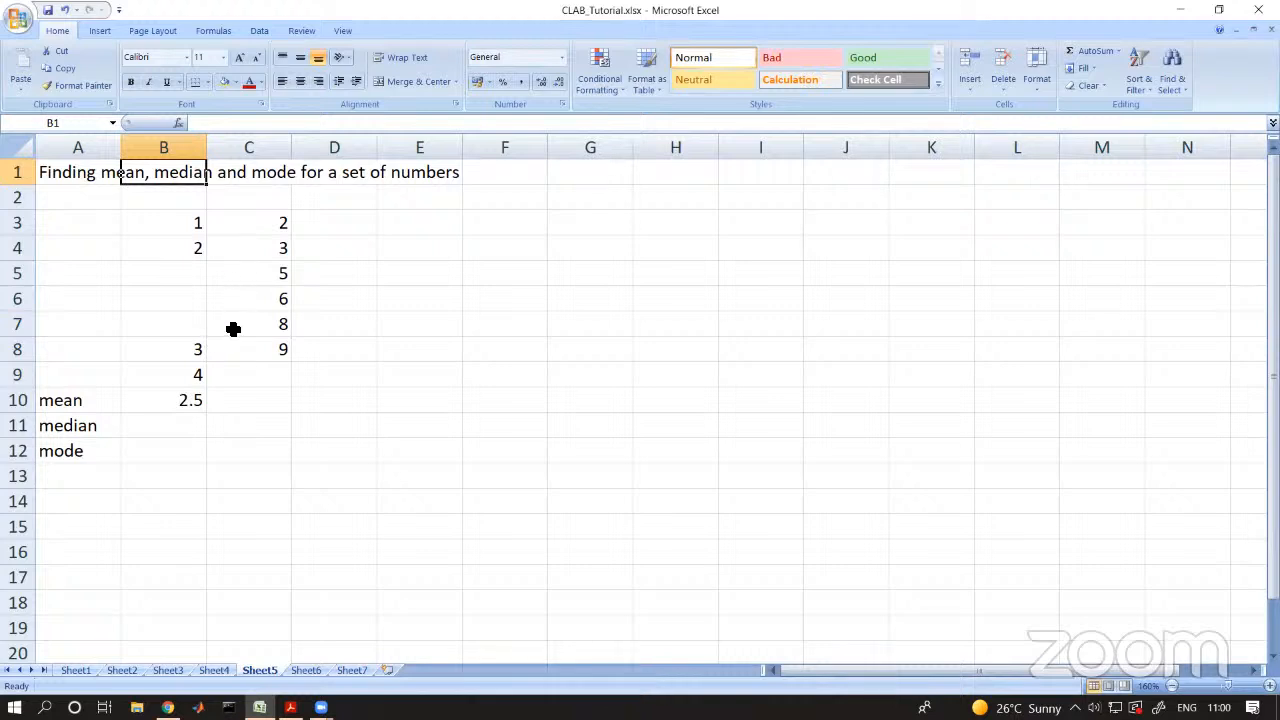
click(185, 424)
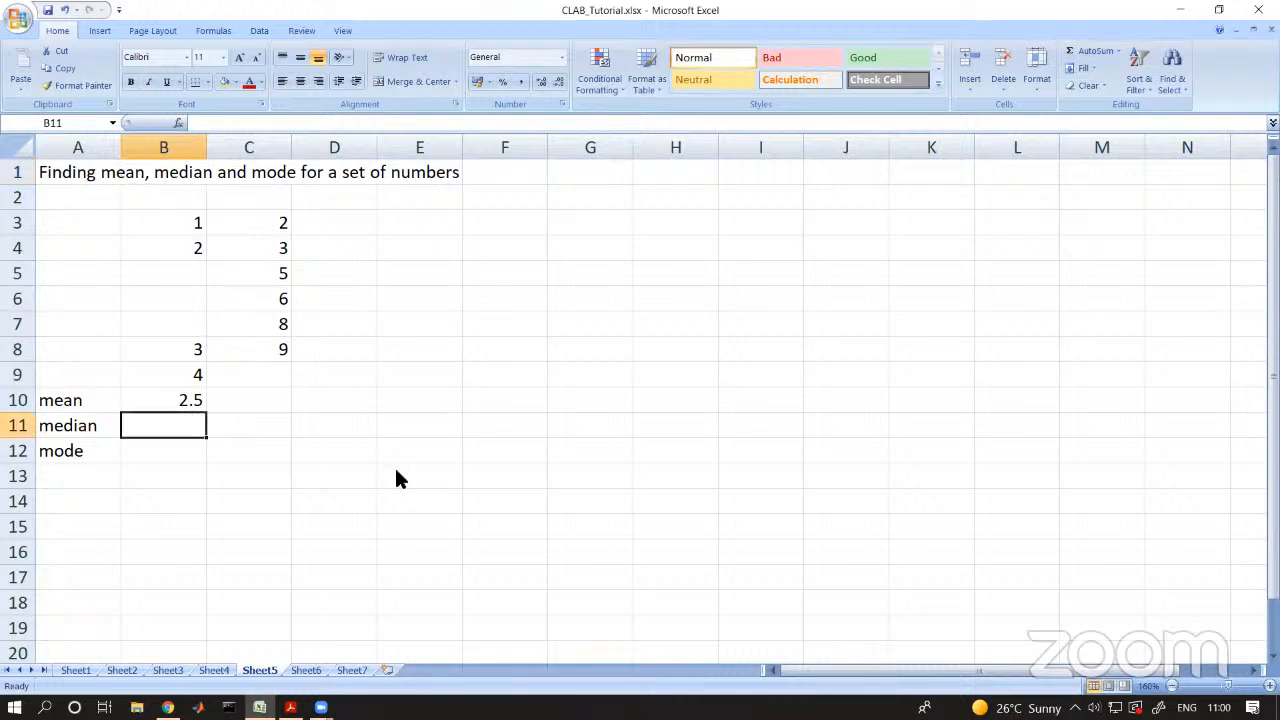
text(+media)
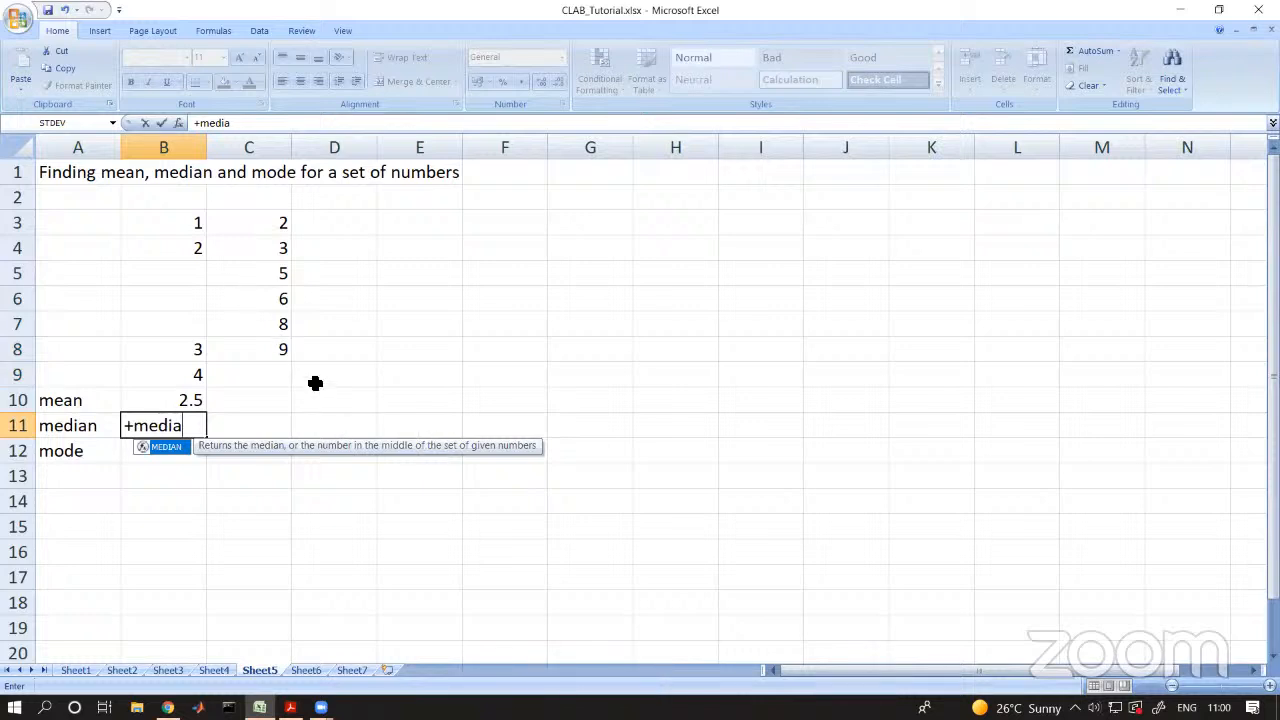
text(()
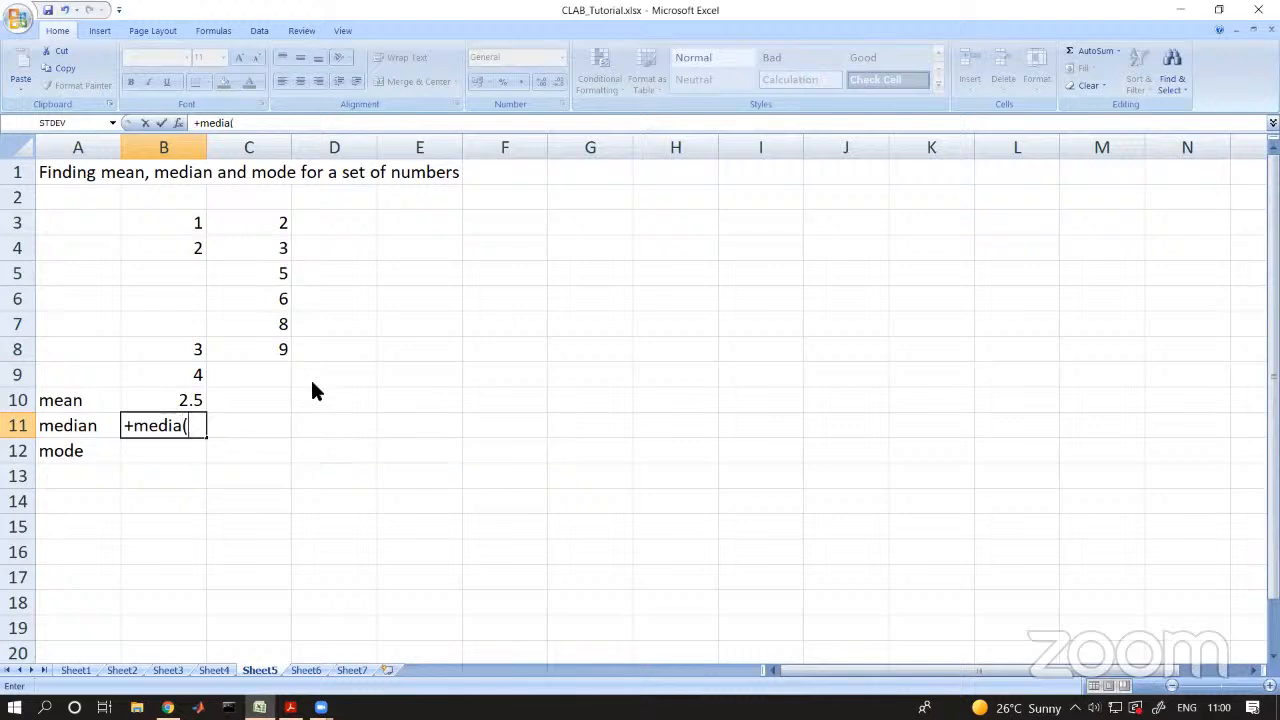
drag(177, 221, 174, 367)
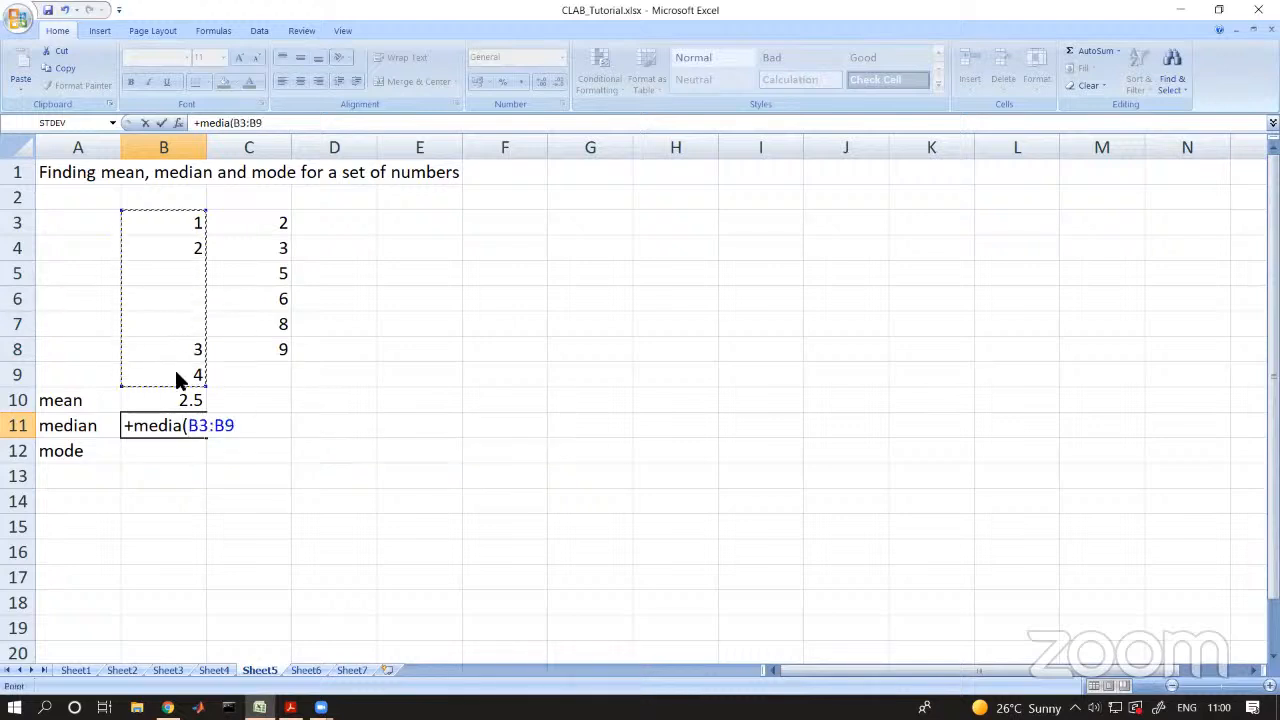
text())
key(Return)
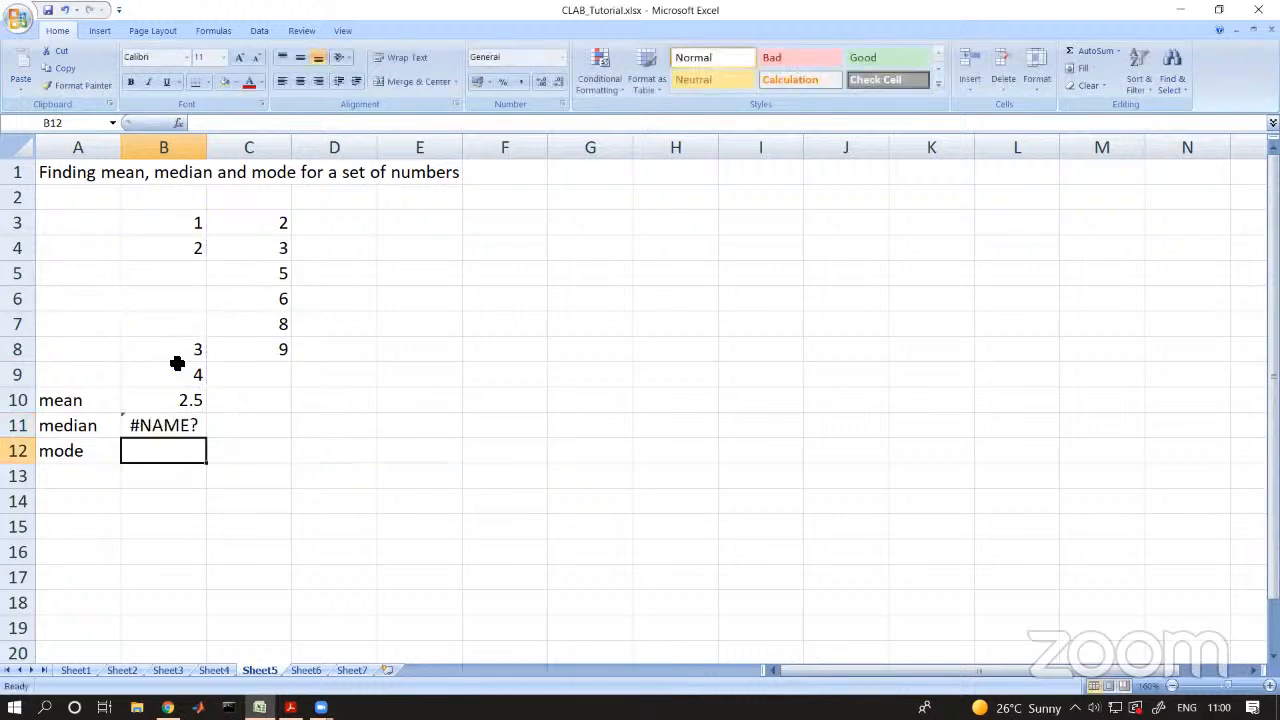
click(180, 424)
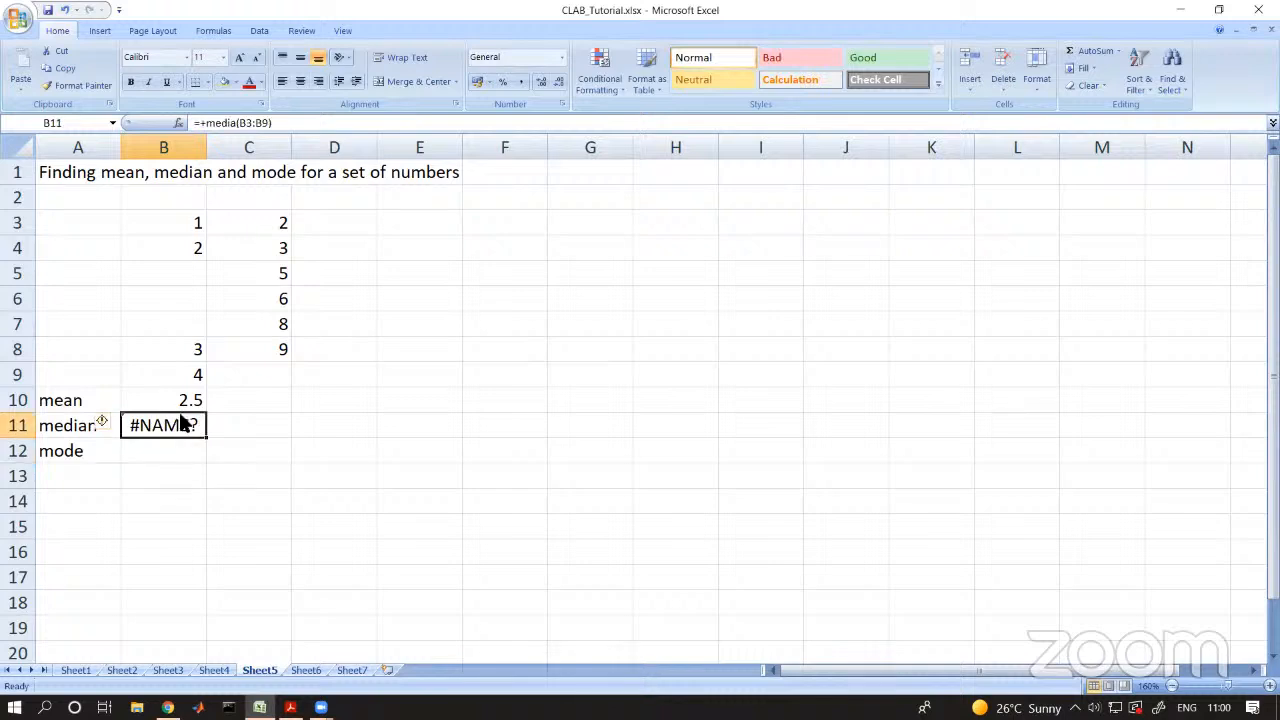
click(240, 122)
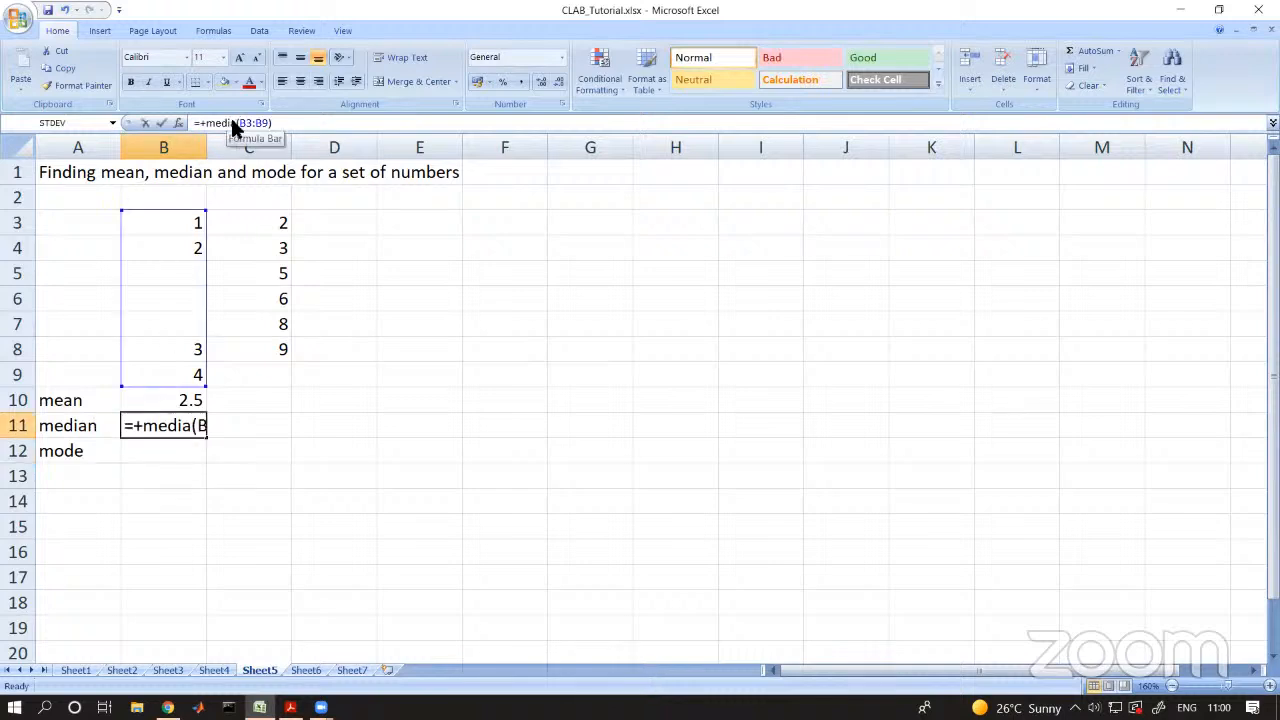
text(n)
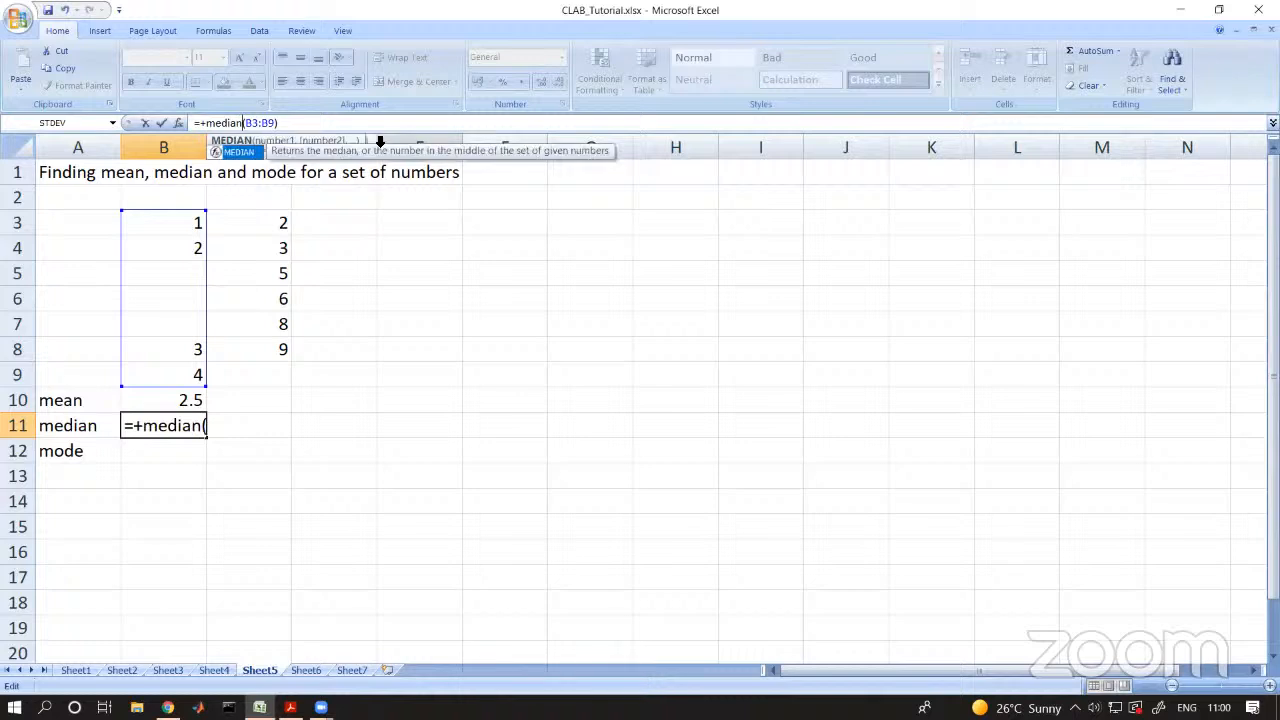
key(Return)
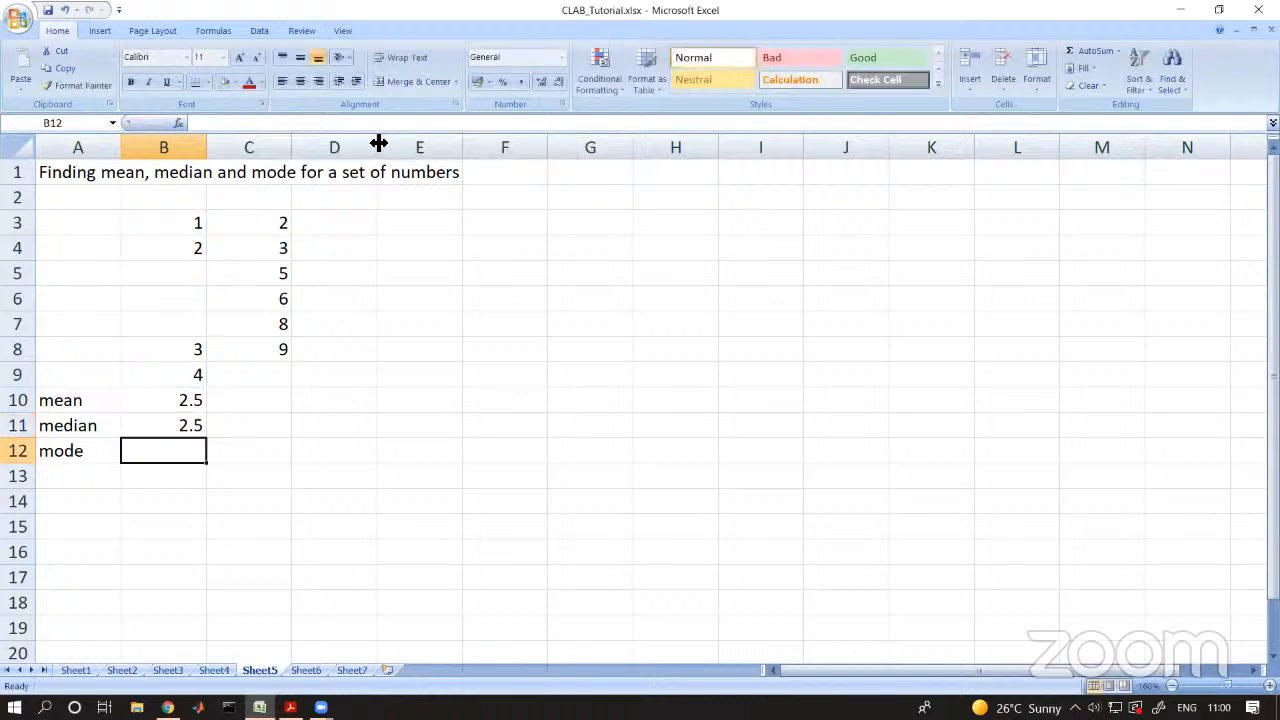
- Check the median formula in B11 against the values in its range B3:B9
click(181, 428)
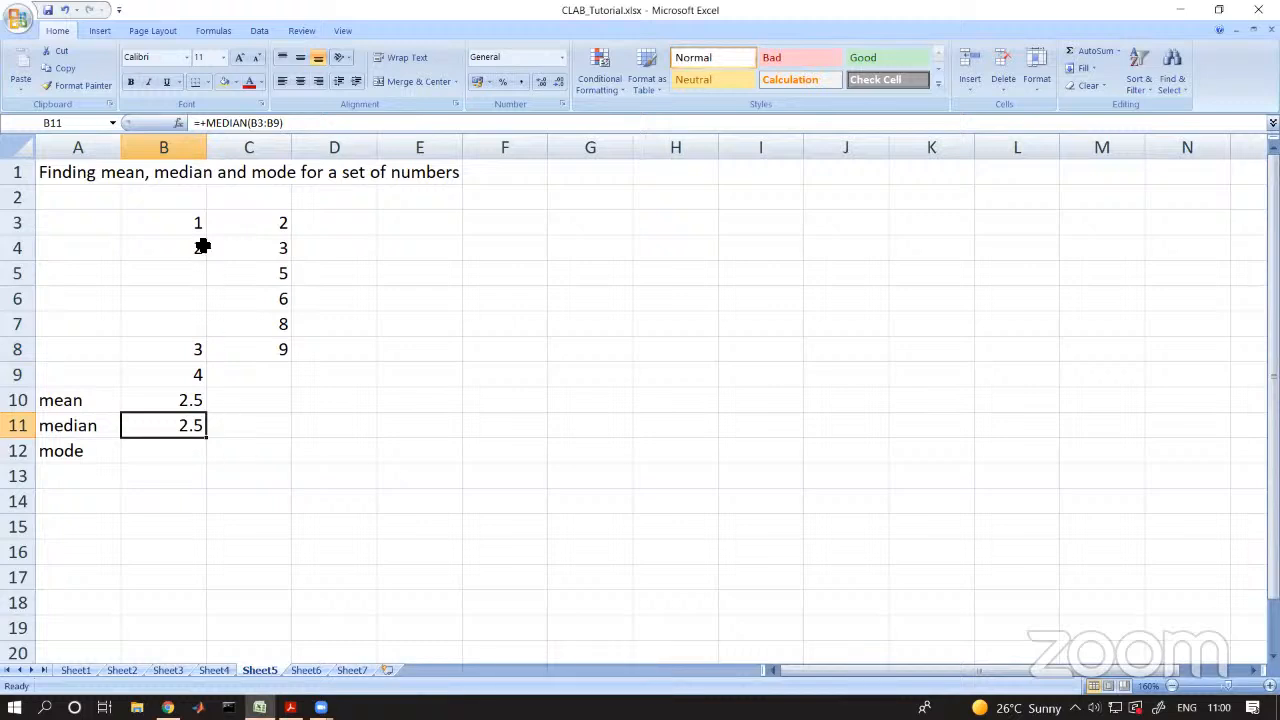
drag(197, 222, 197, 371)
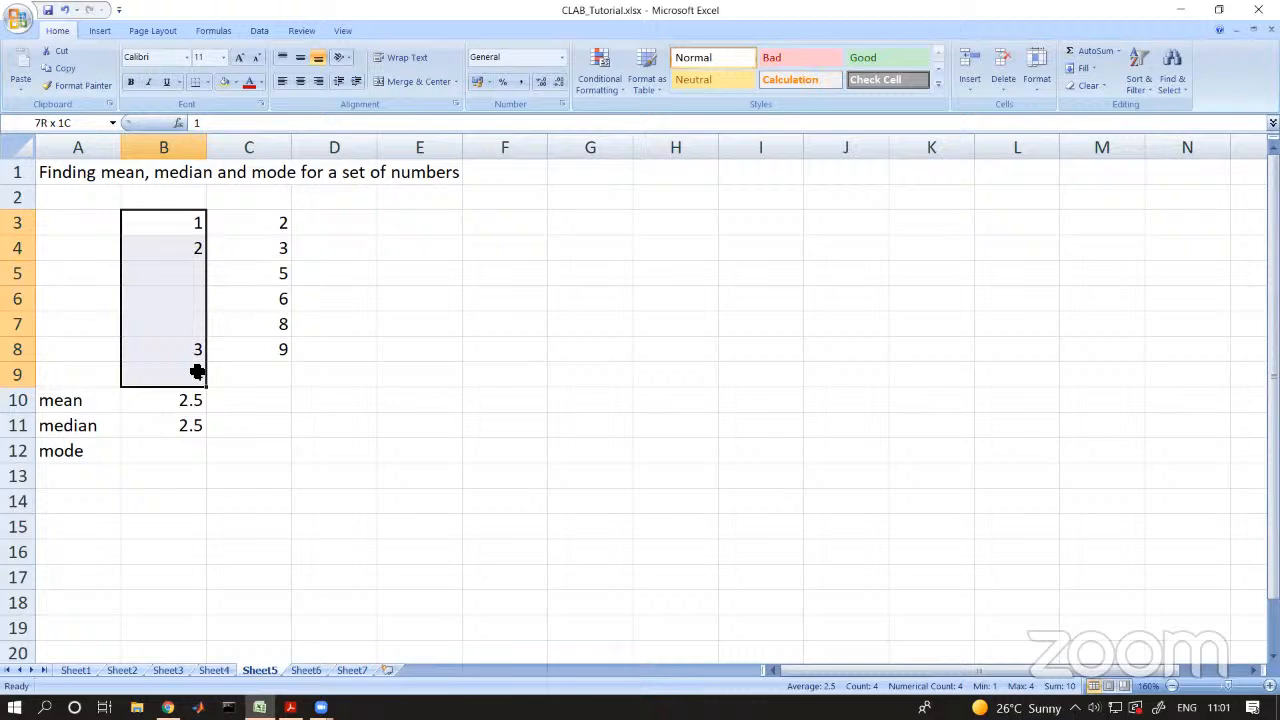
click(197, 372)
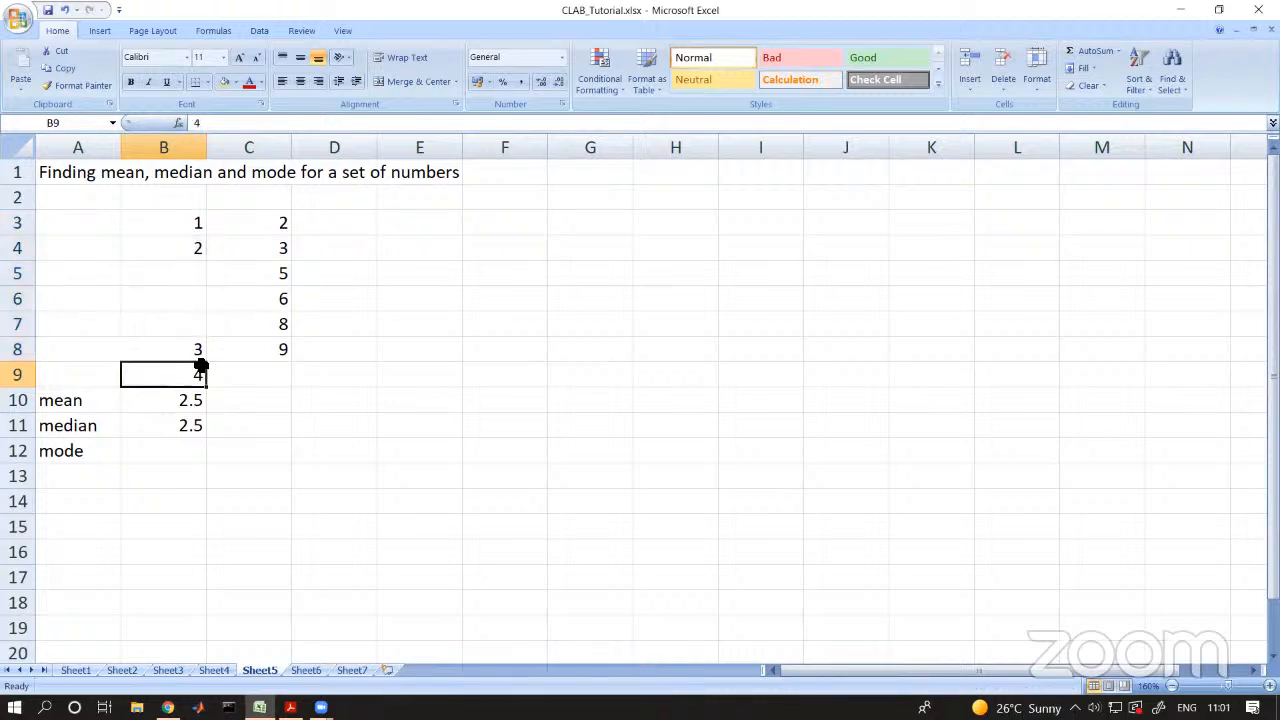
- Try to calculate the mode of B3:B9 in B12 with the MODE function, and delete the formula
click(184, 450)
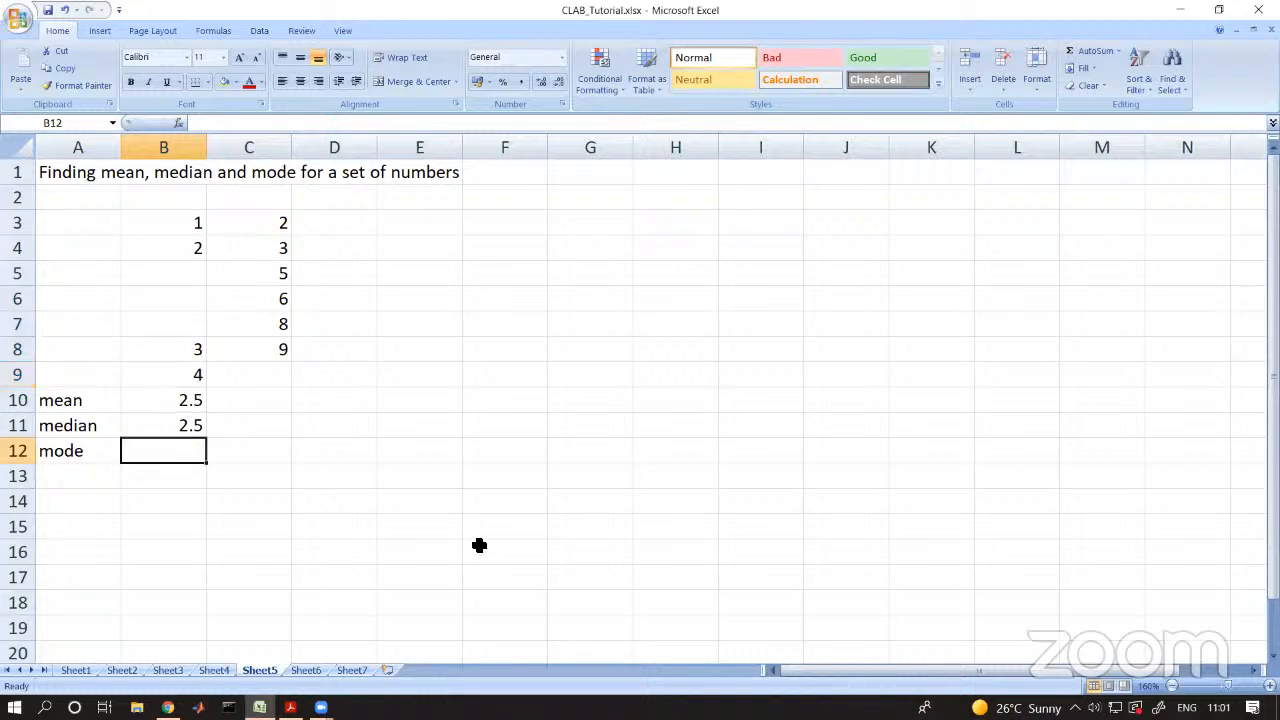
text(+mode)
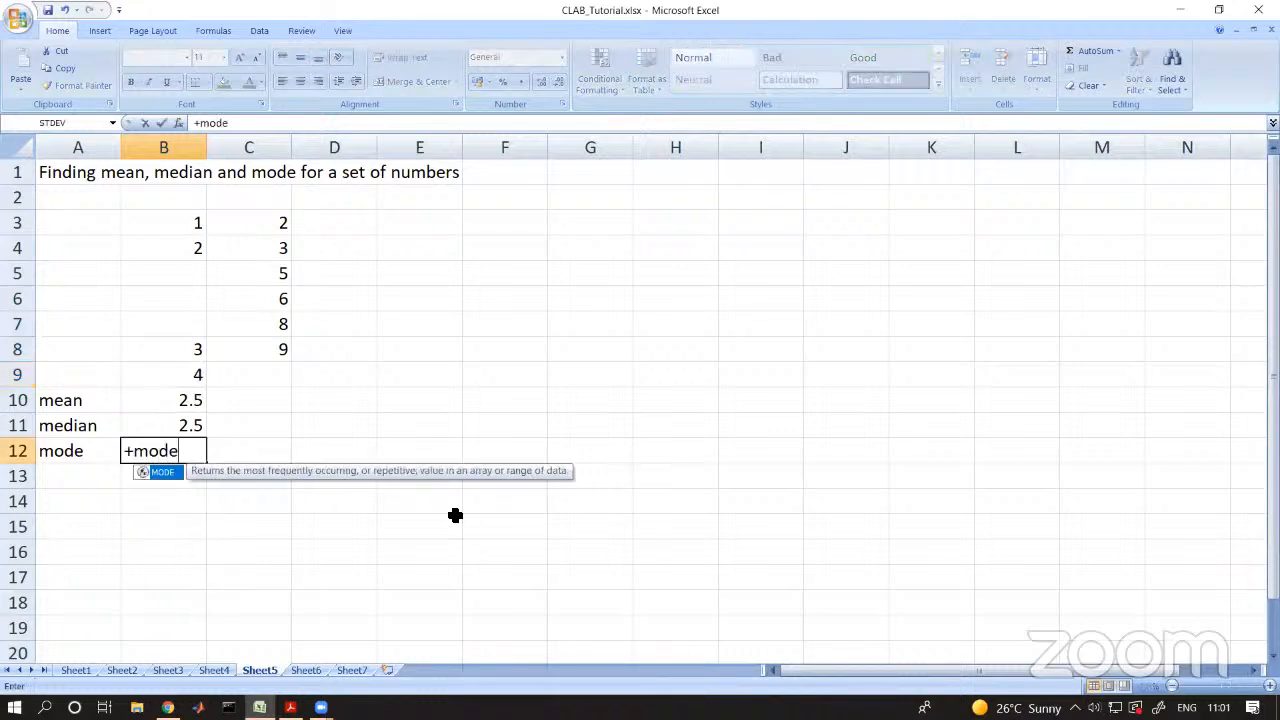
text(()
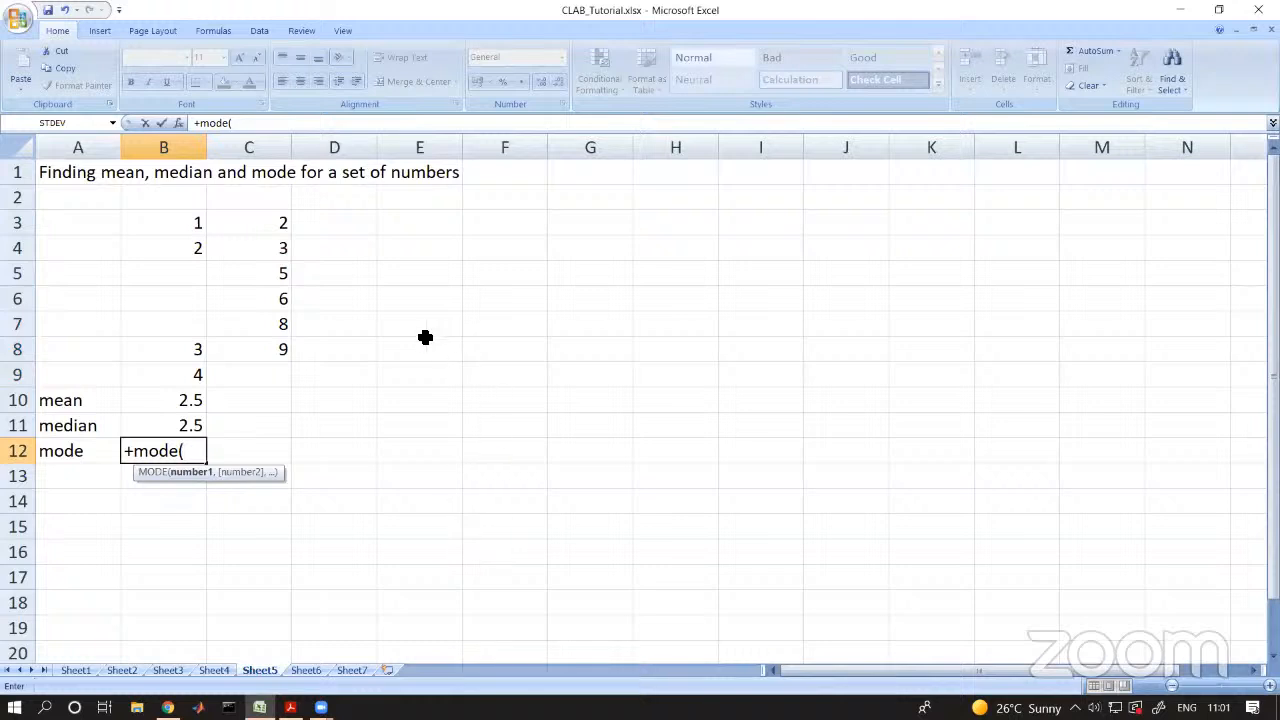
click(190, 228)
drag(192, 245, 191, 366)
key(Return)
click(166, 453)
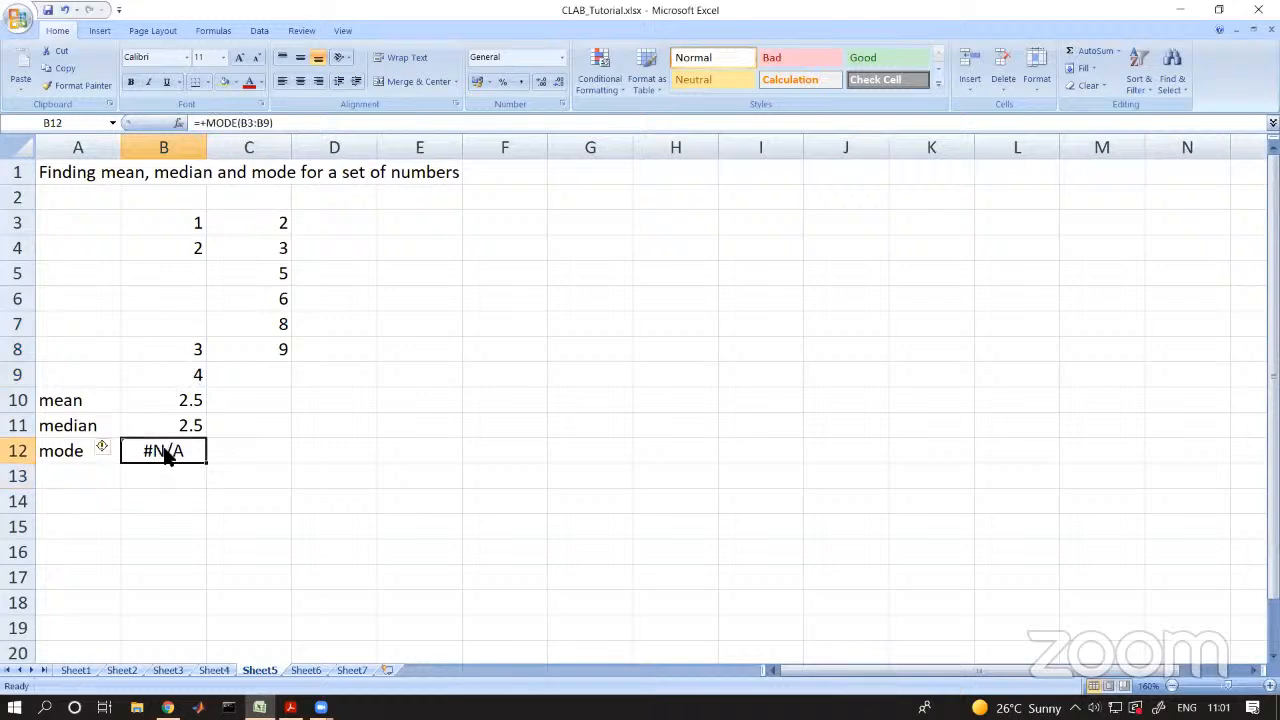
key(Delete)
- Copy the mean and median formulas from B10:B11 across to C10:C11 and check the mean formula in C10
click(295, 455)
drag(177, 400, 289, 443)
click(284, 507)
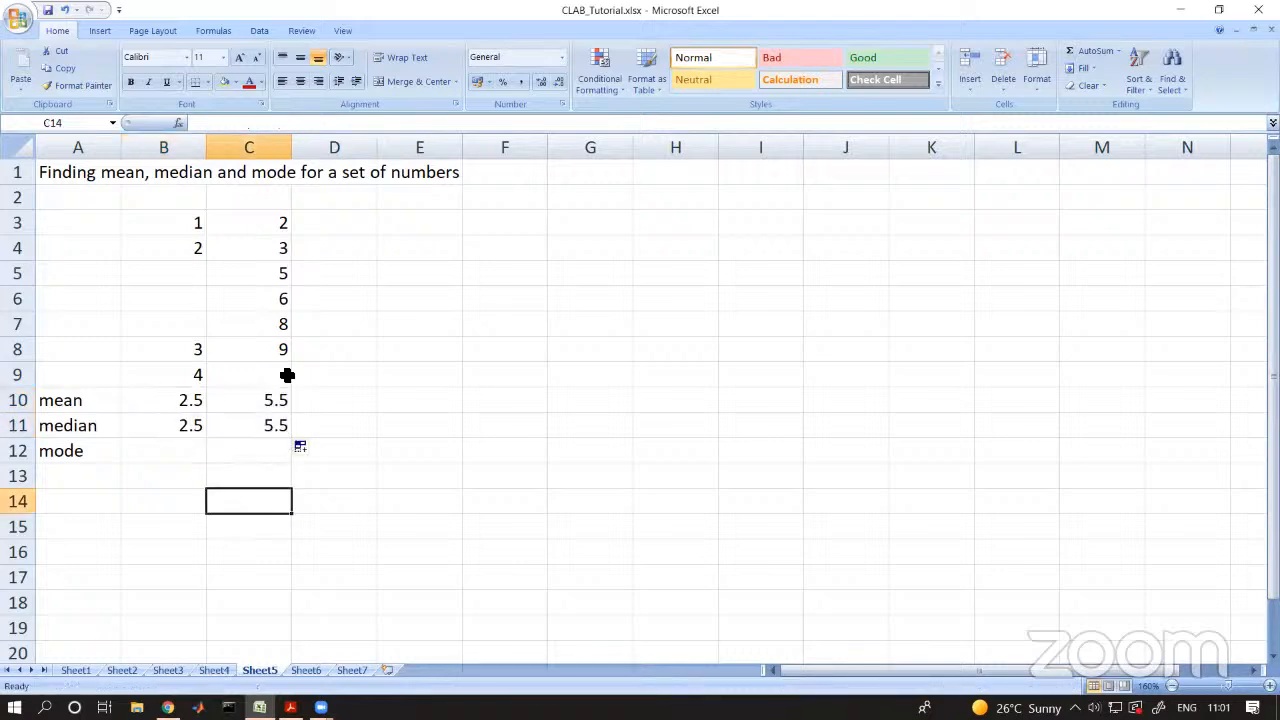
click(272, 405)
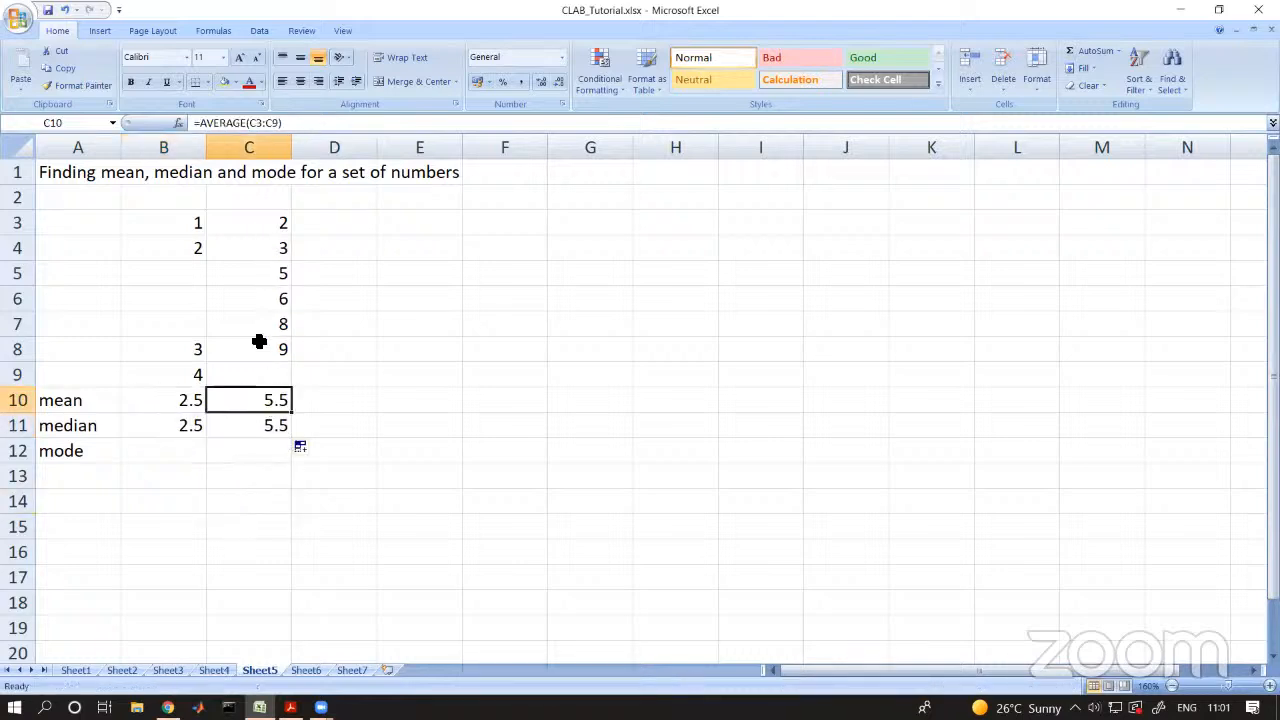
- Copy the values of C3:C8 to E3:E8 and end the copy mode
drag(279, 224, 282, 357)
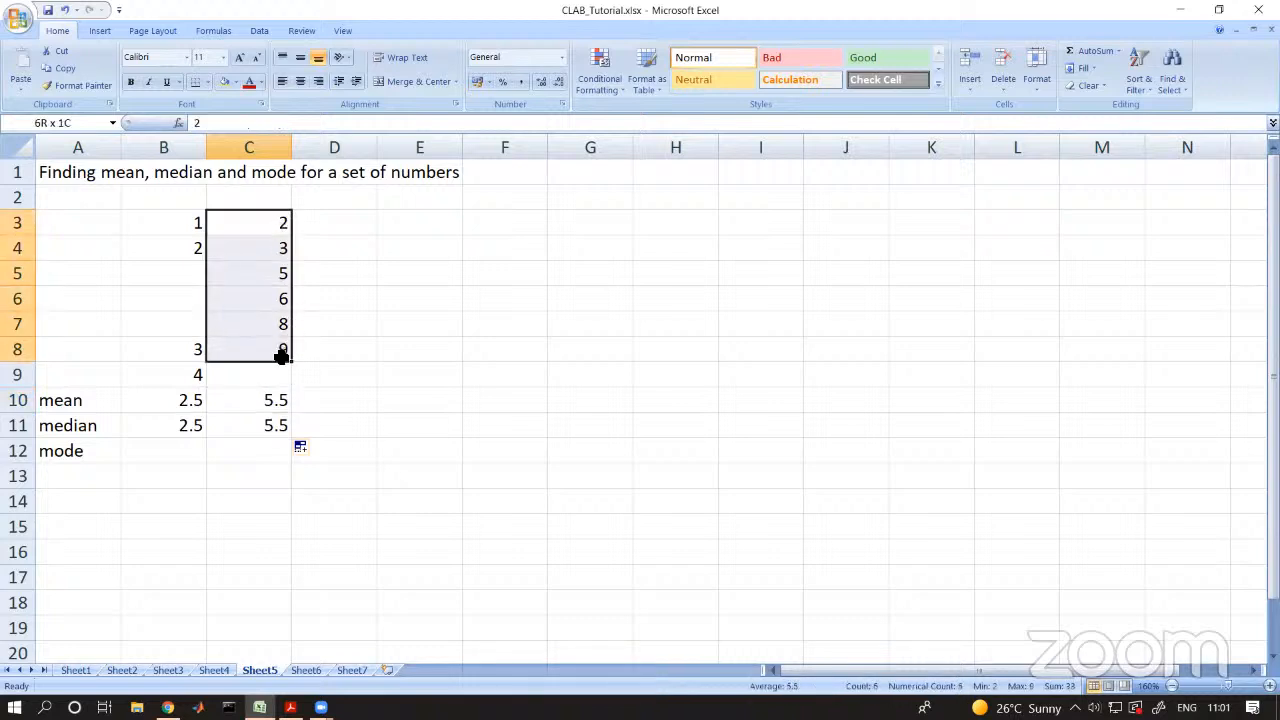
key(ctrl+c)
click(425, 231)
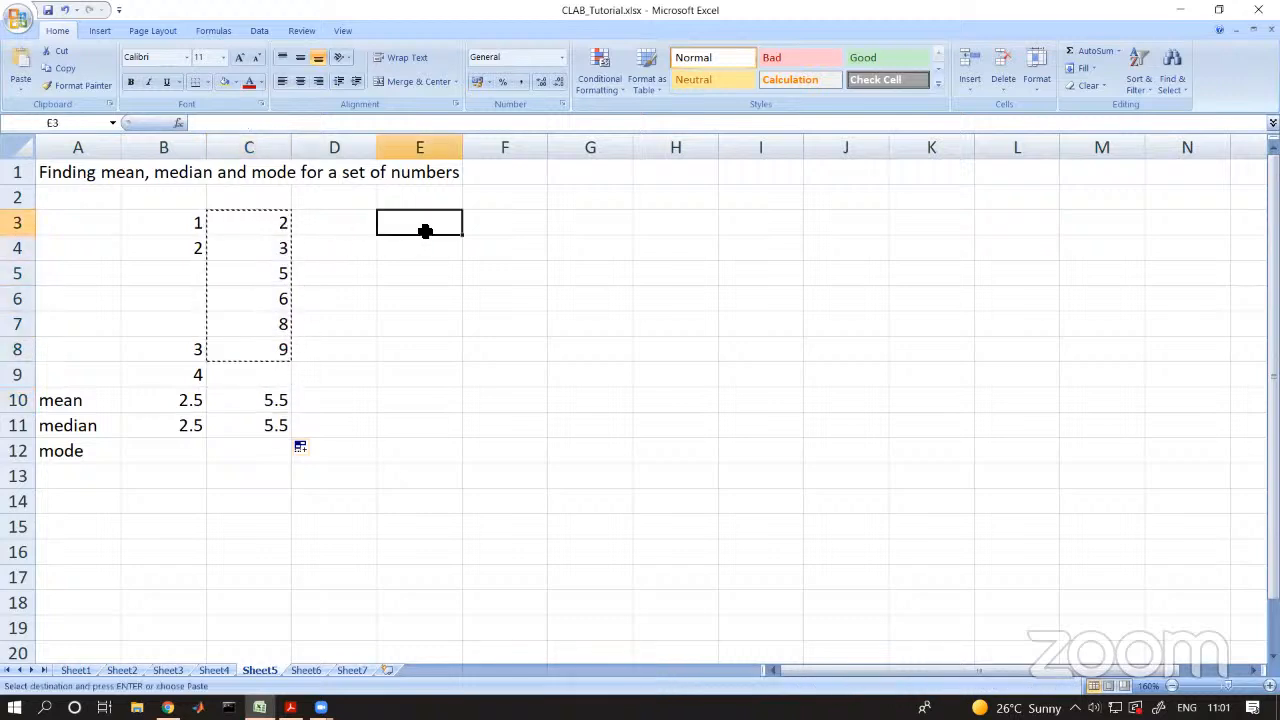
key(ctrl+v)
drag(428, 224, 423, 340)
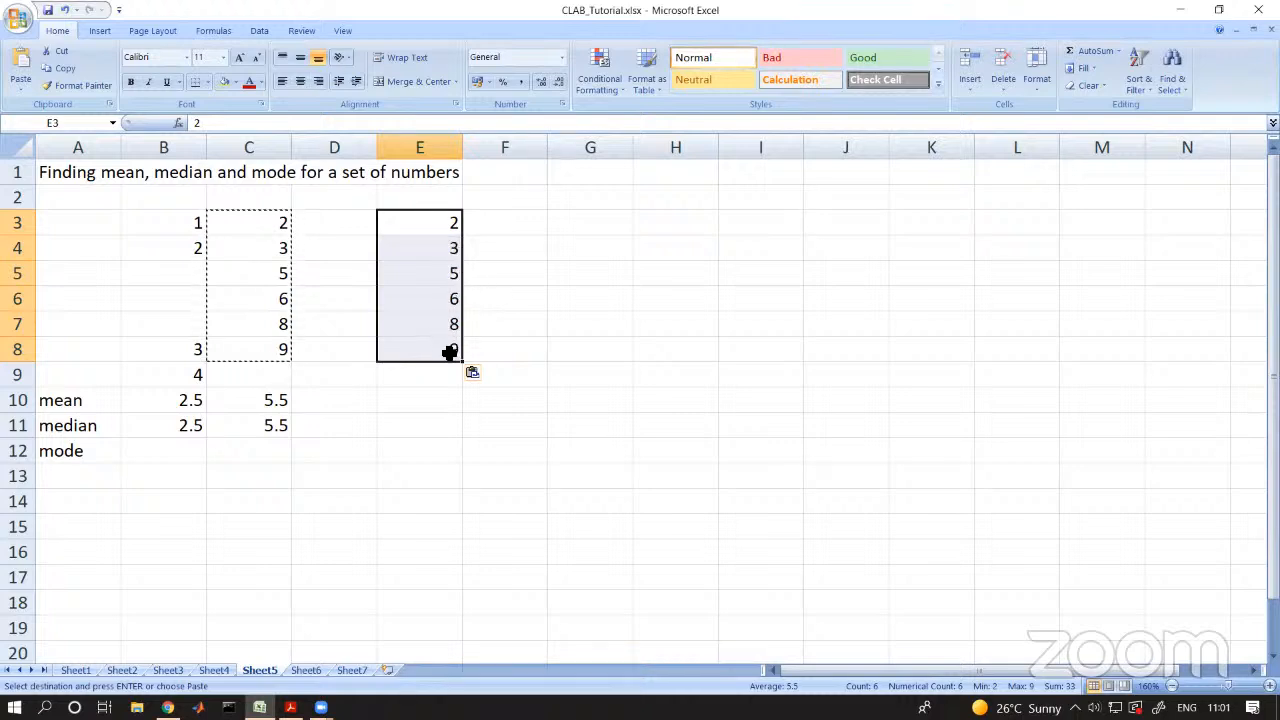
click(441, 231)
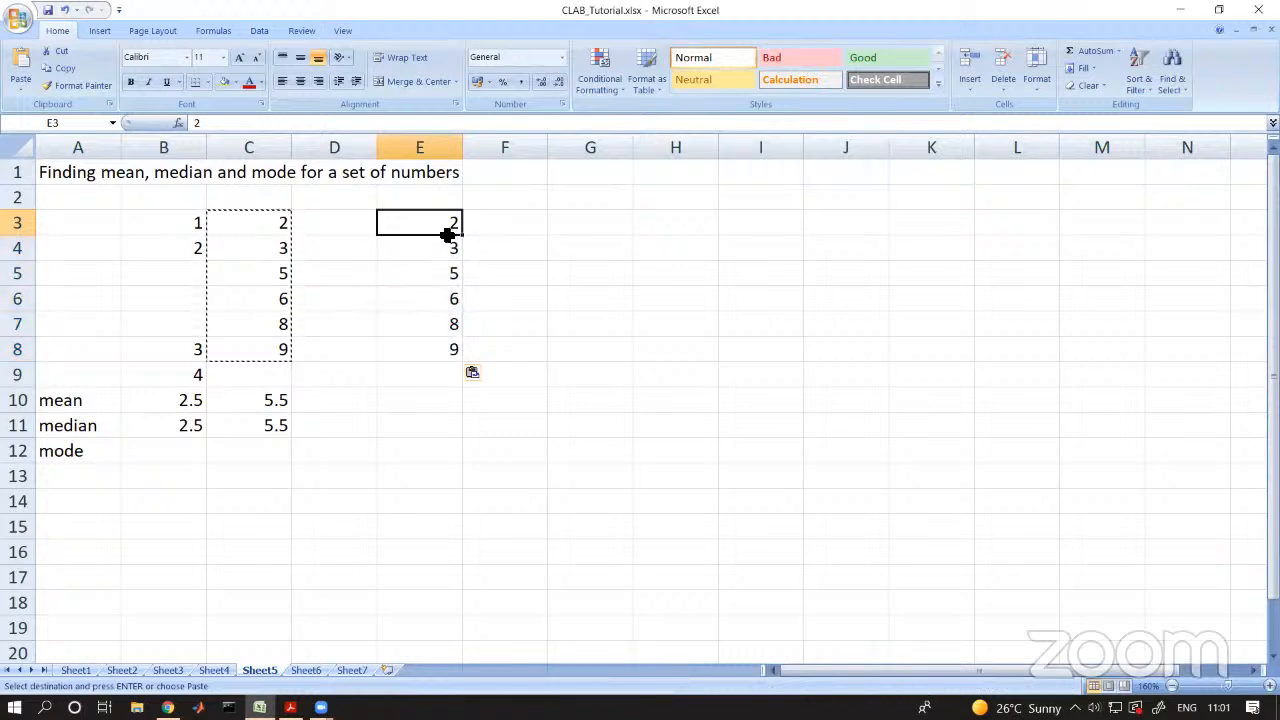
drag(449, 237, 451, 346)
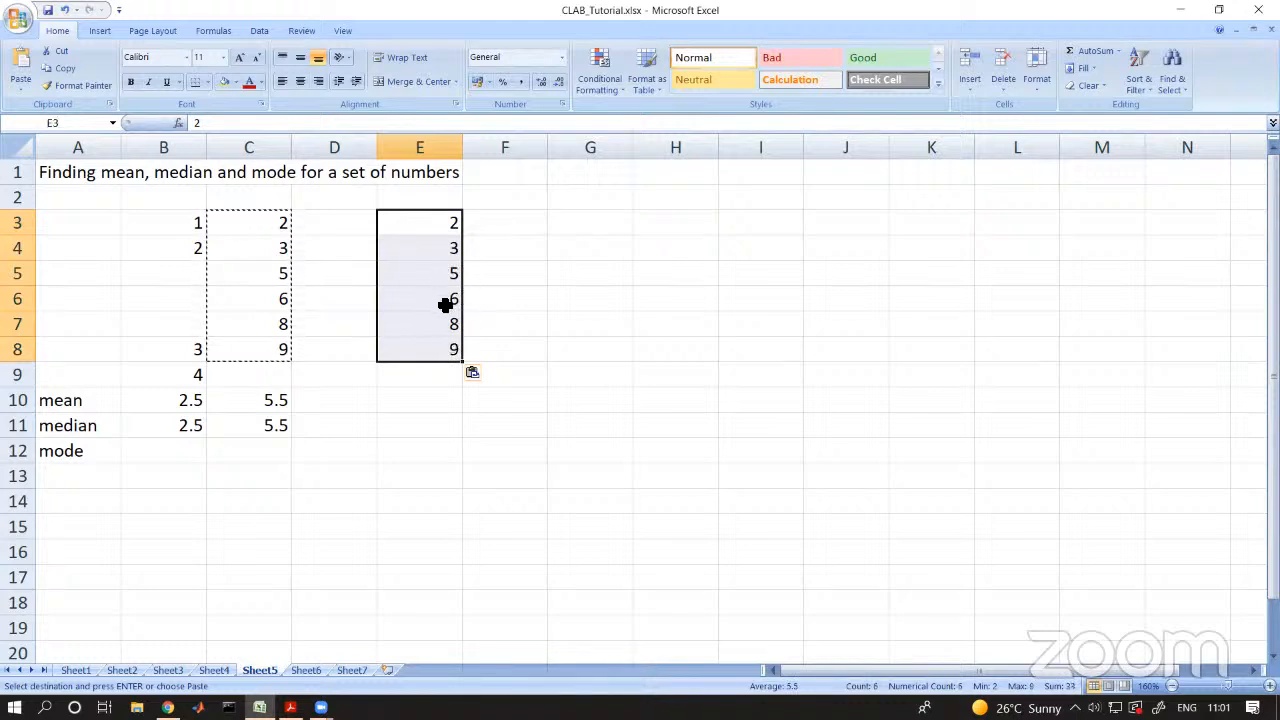
click(457, 413)
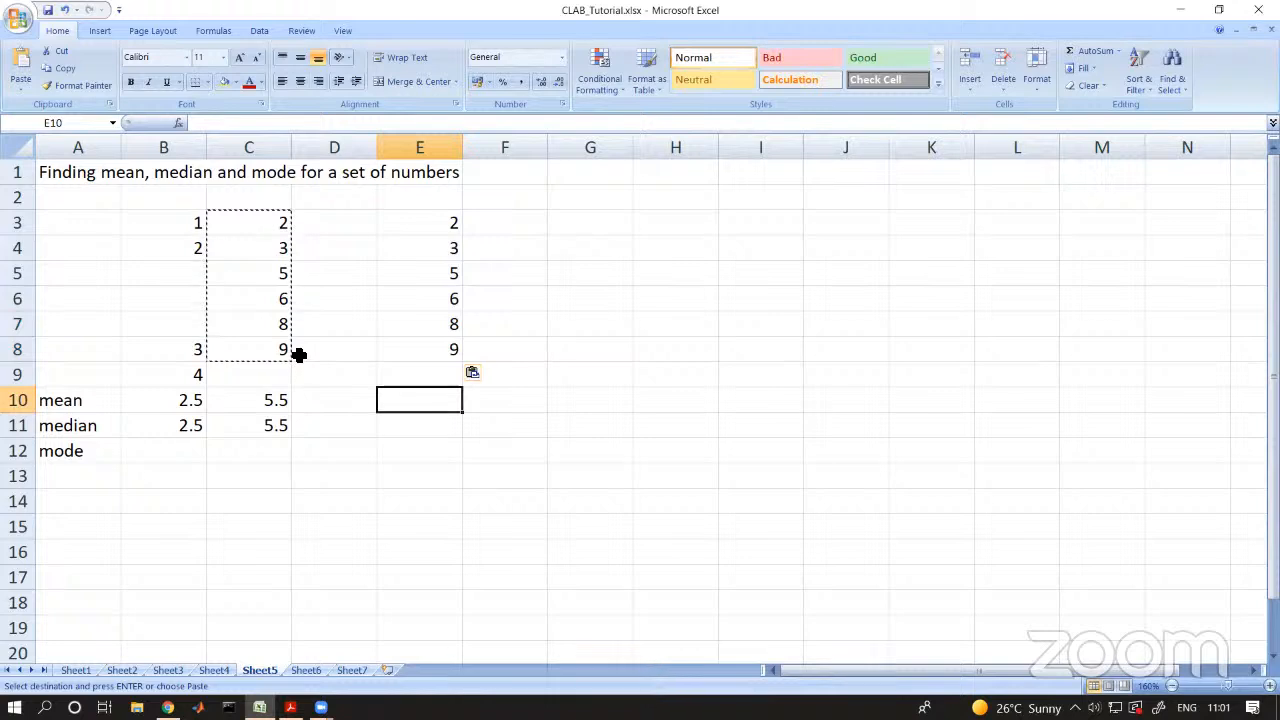
key(Escape)
- Set the value in C6 to 7
key(Down)
key(Down)
key(Down)
click(283, 296)
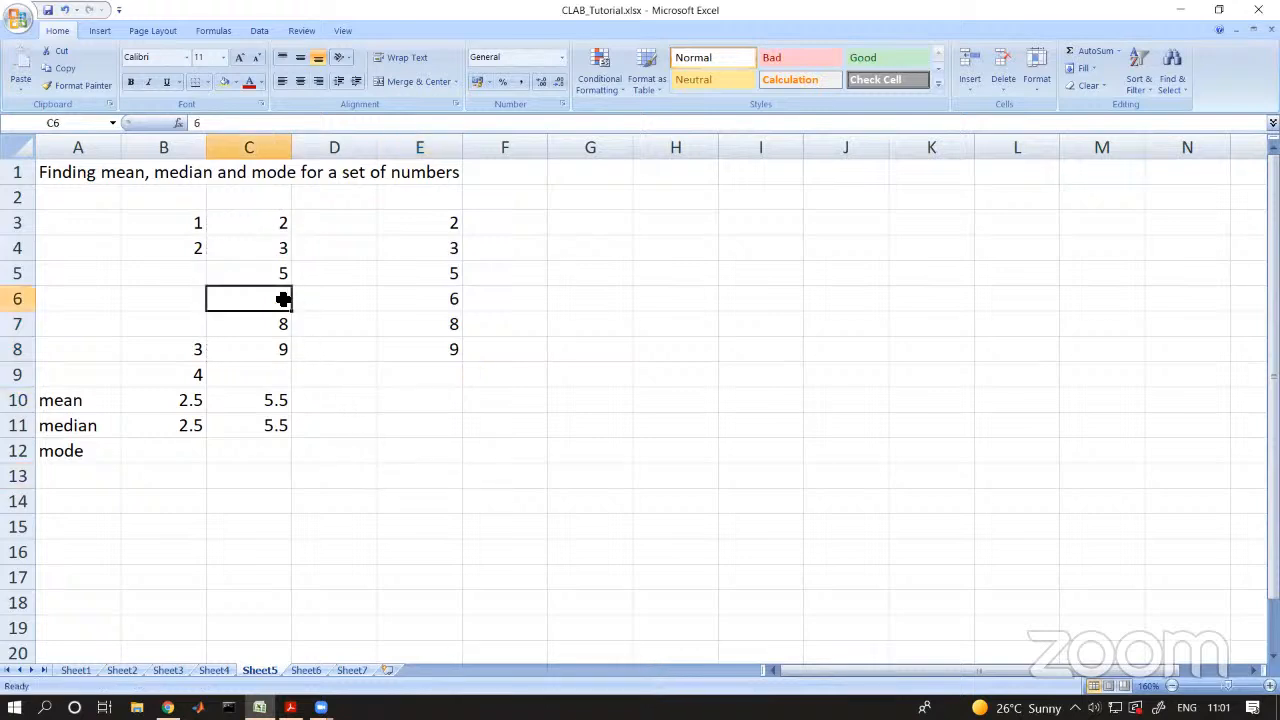
text(7)
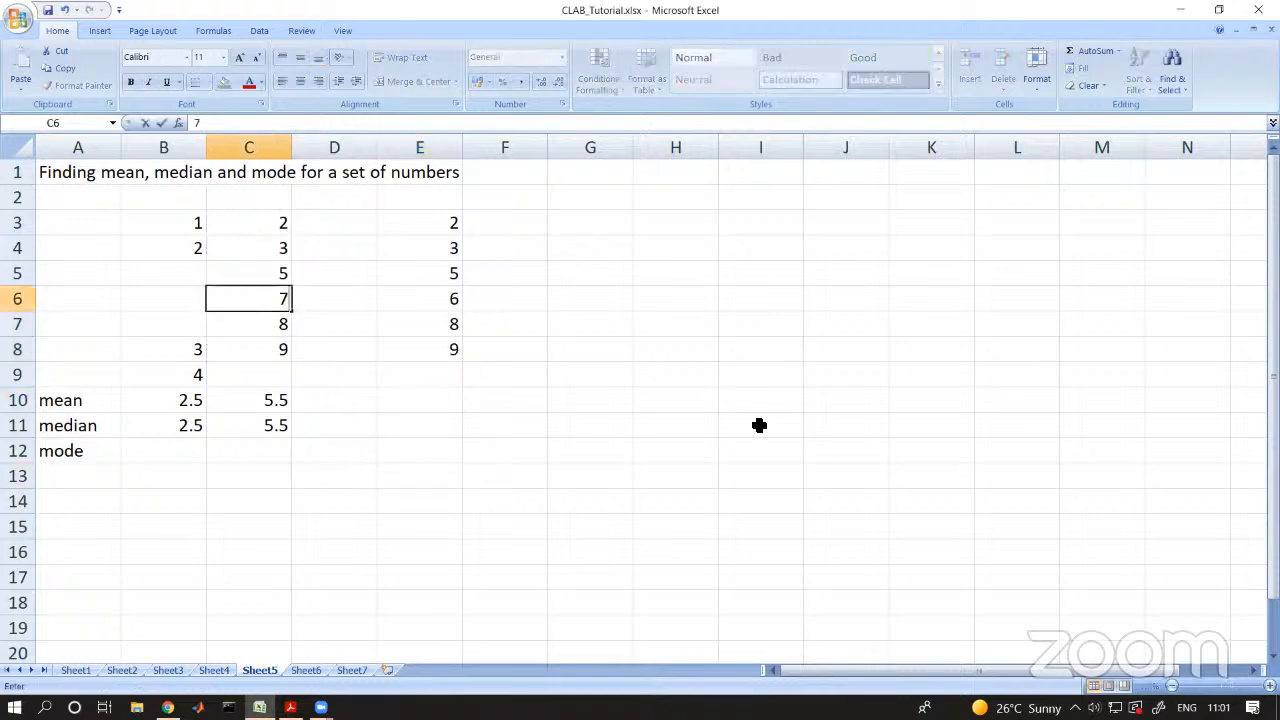
key(Return)
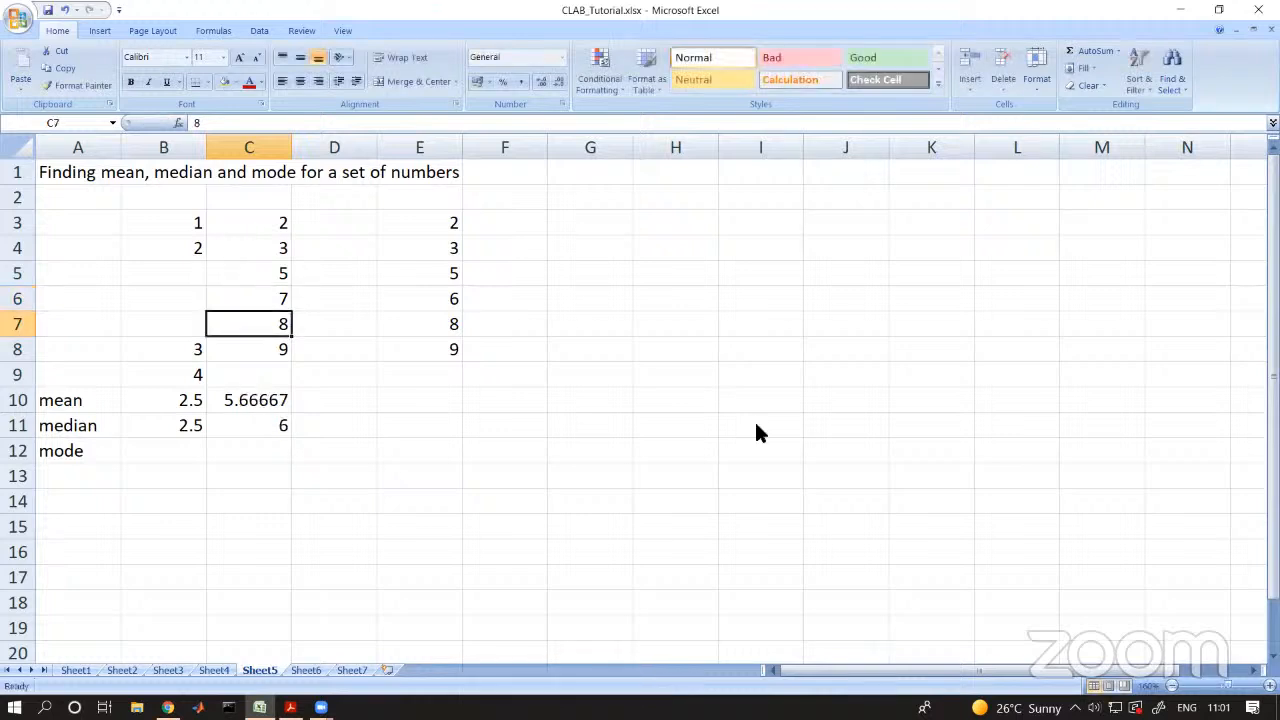
- Compare the mean in C10 and the median in C11 with the values in C3:C8
click(281, 402)
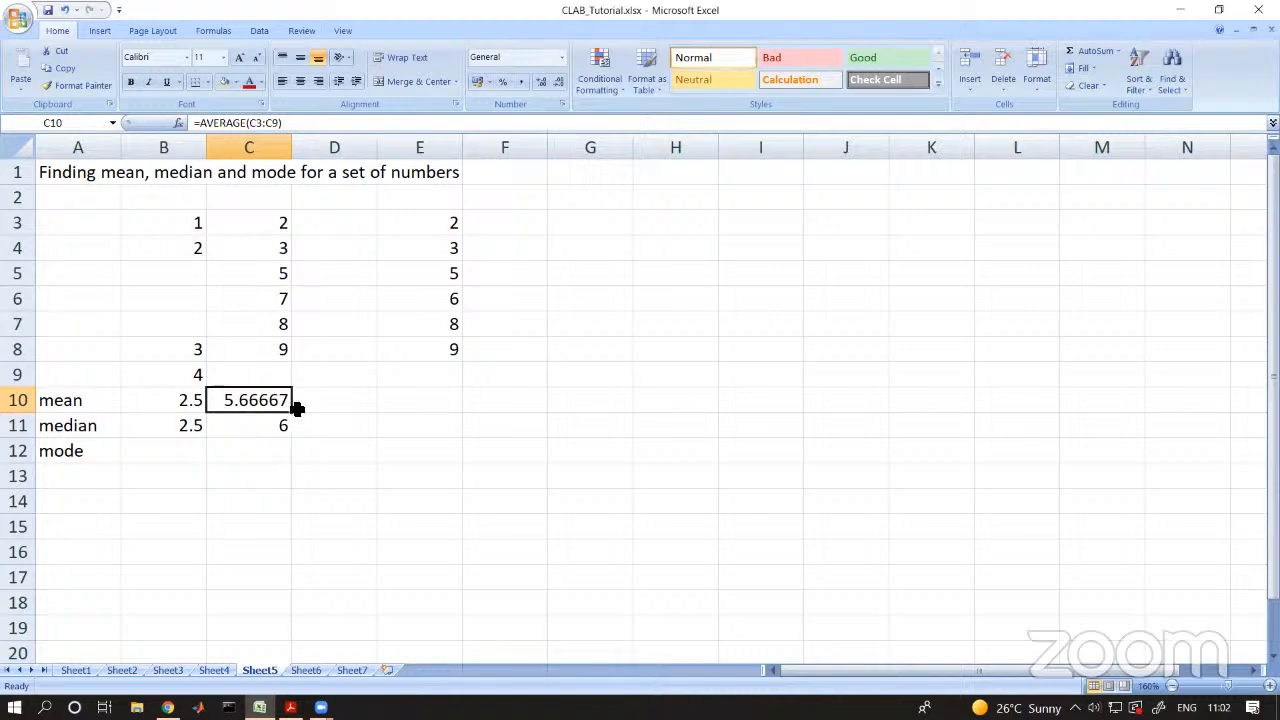
click(283, 432)
drag(269, 226, 275, 360)
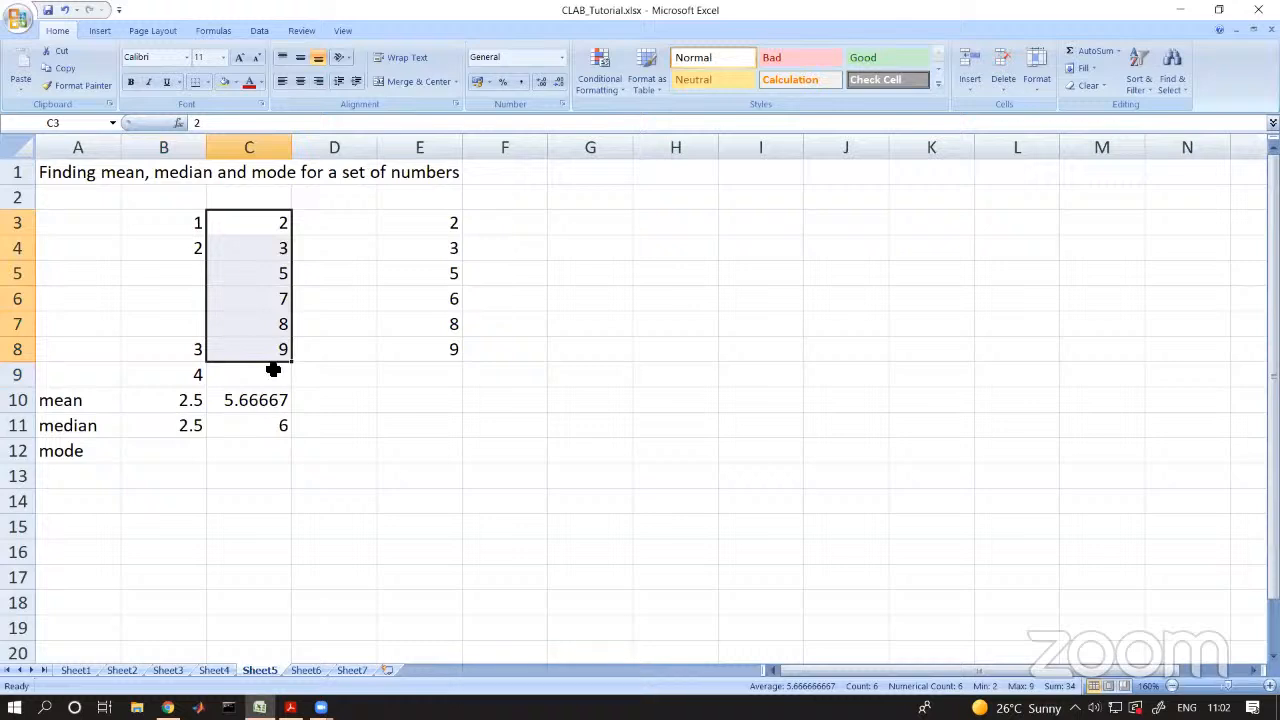
drag(261, 222, 257, 353)
click(285, 422)
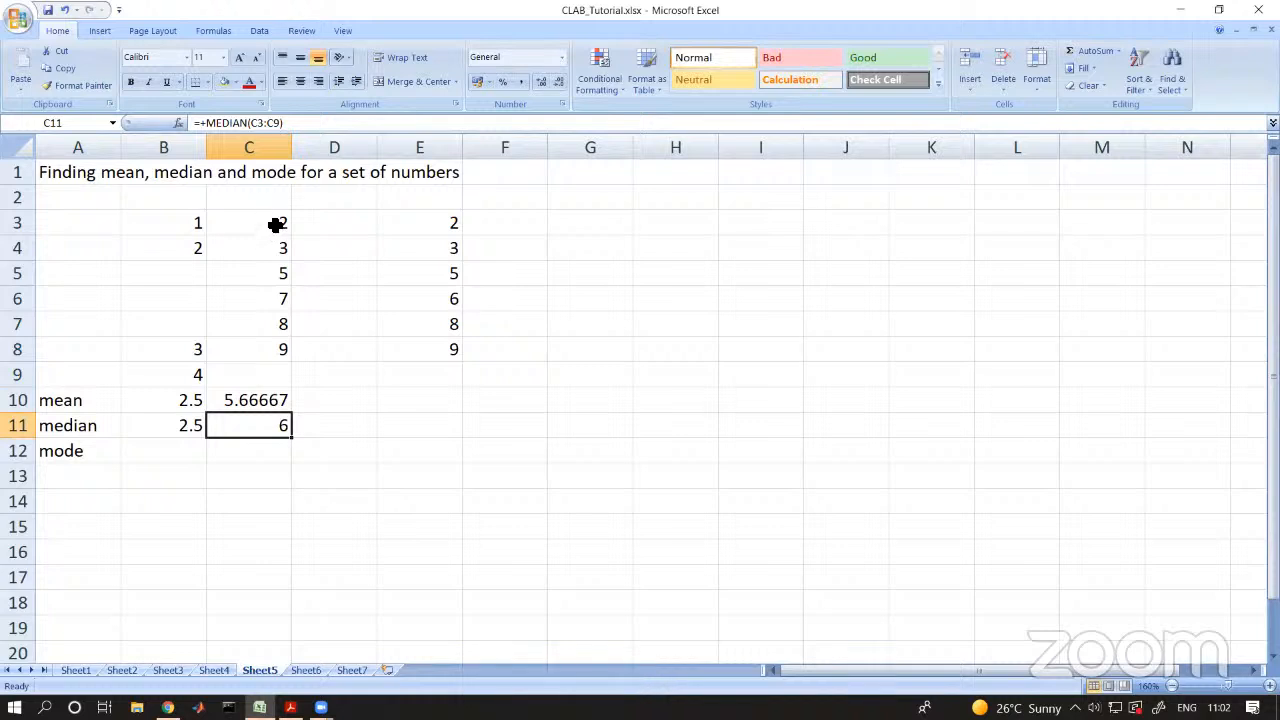
click(189, 451)
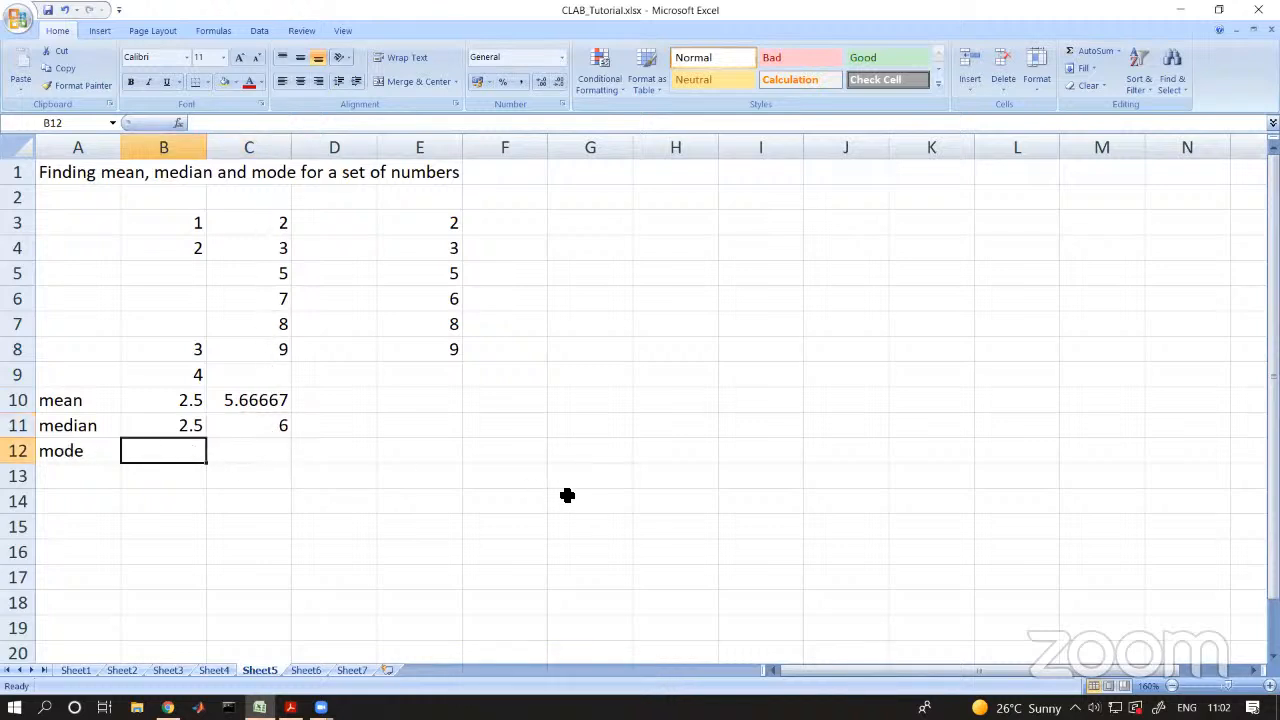
click(90, 455)
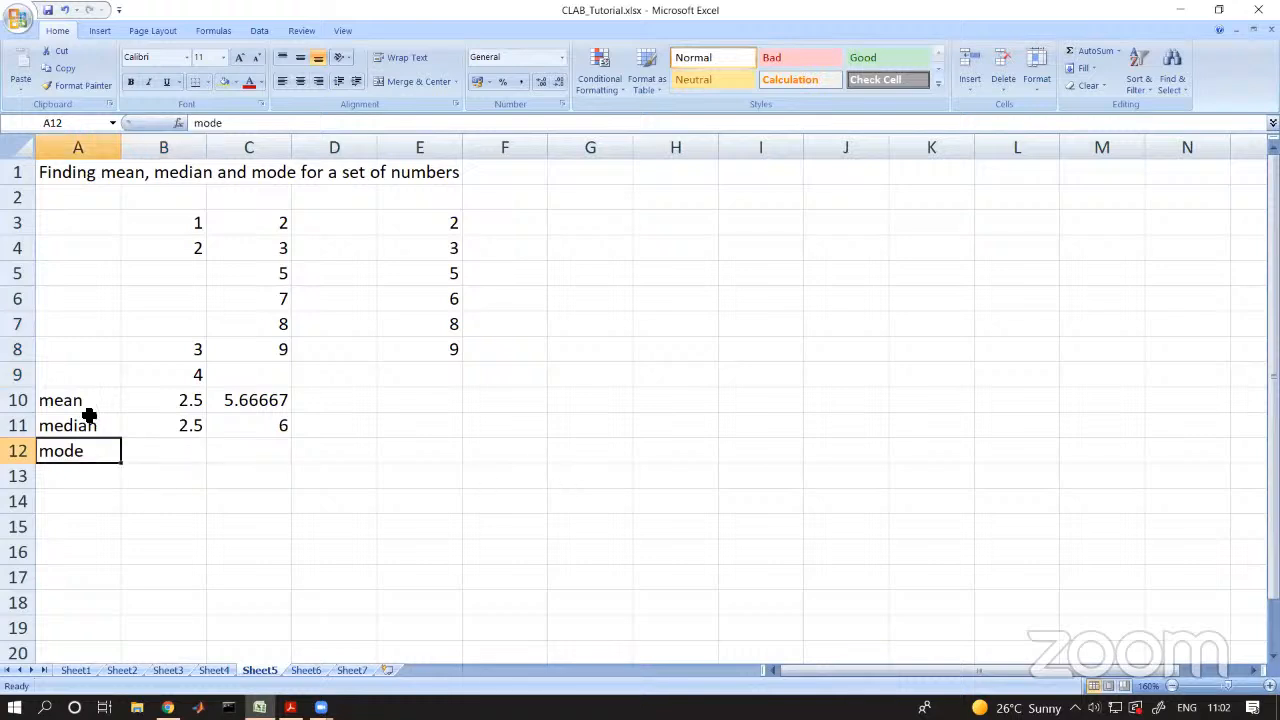
click(246, 125)
drag(226, 125, 160, 120)
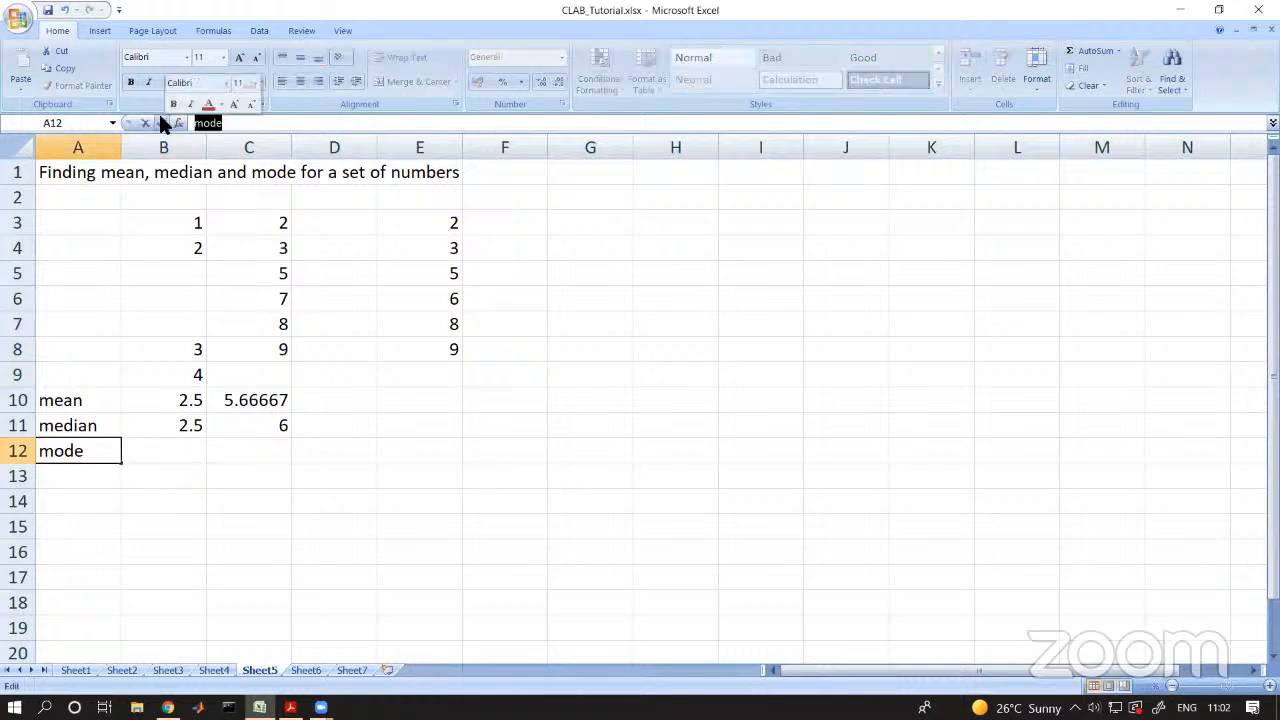
click(191, 497)
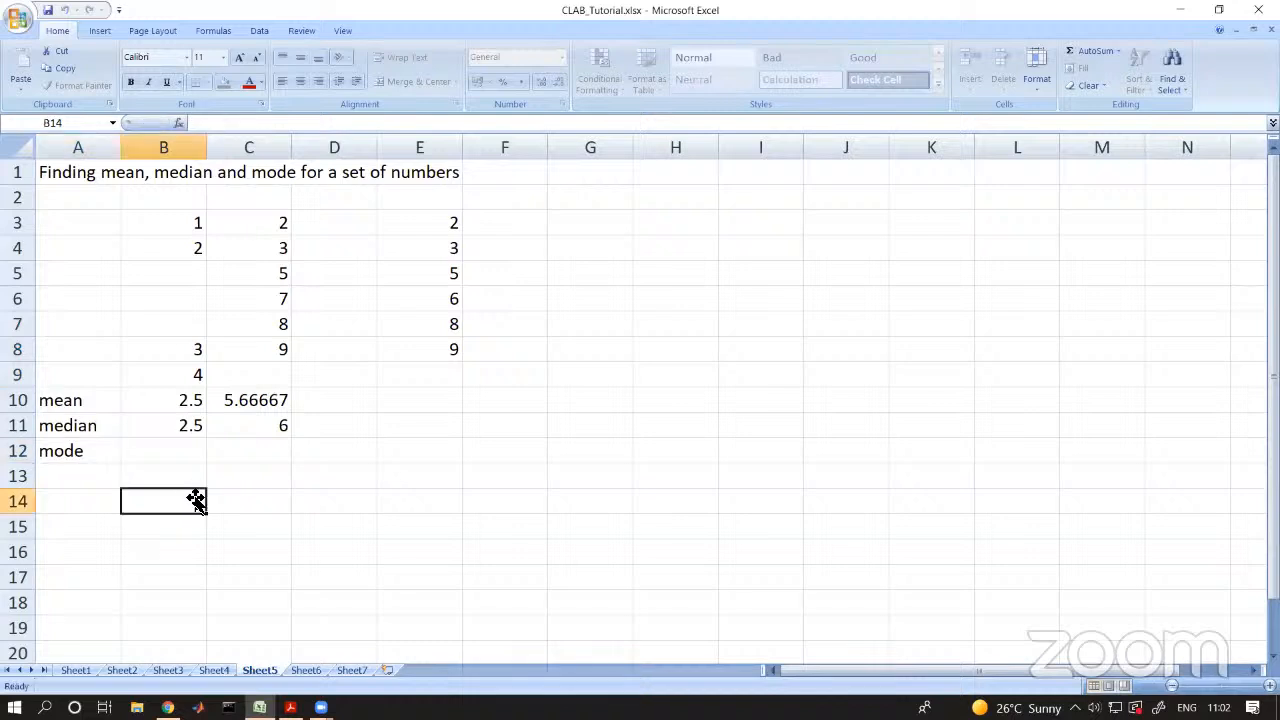
- Enter a MODE formula for the range B3:B9 in B12 and check it
click(183, 455)
text(+)
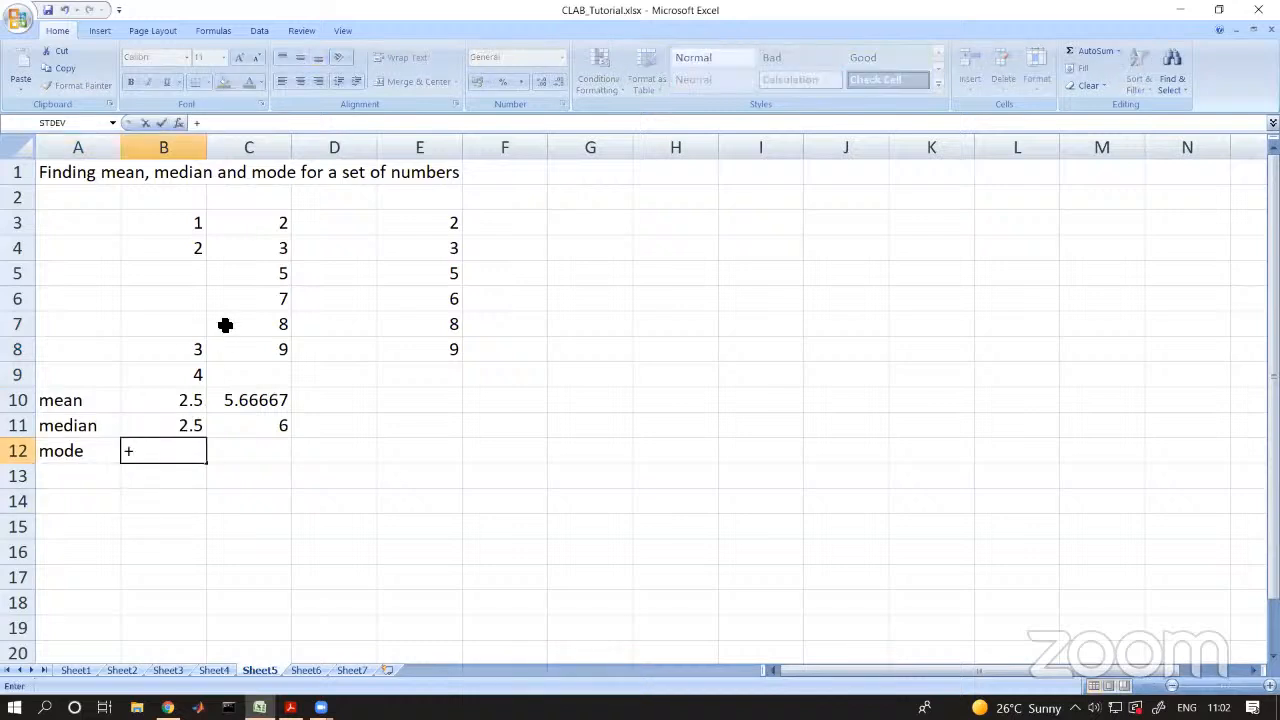
text(mod)
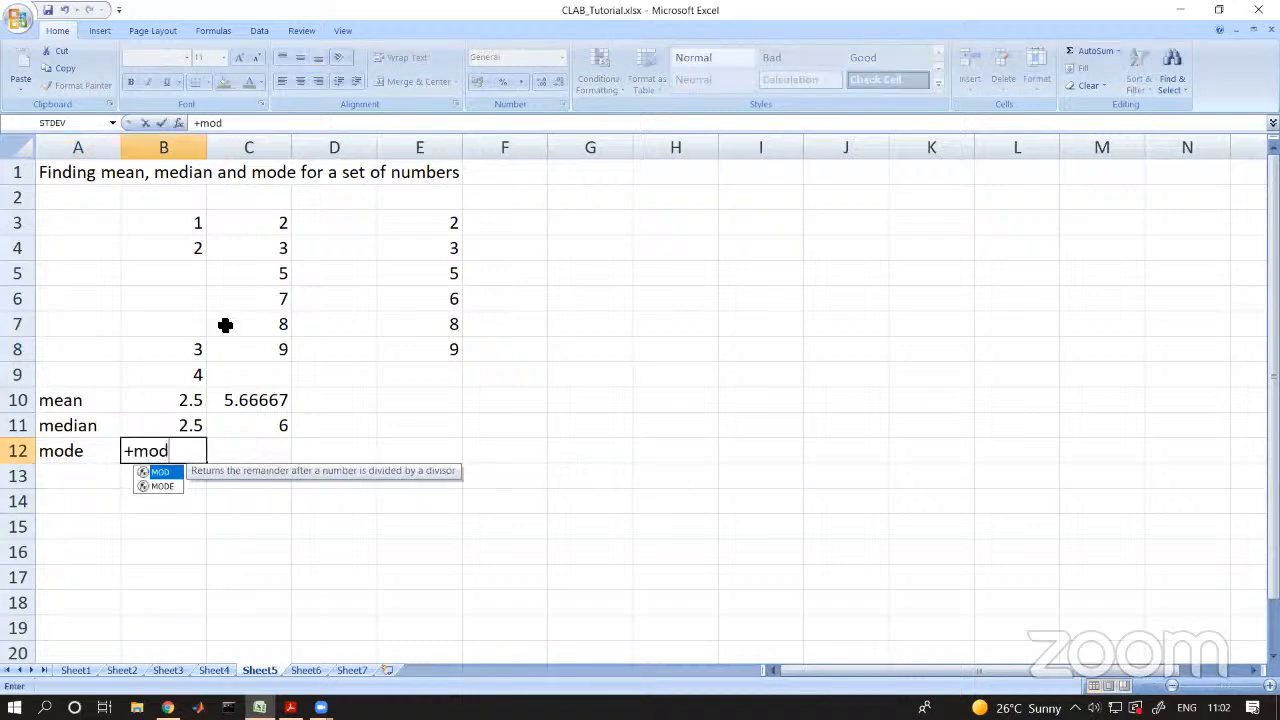
click(166, 488)
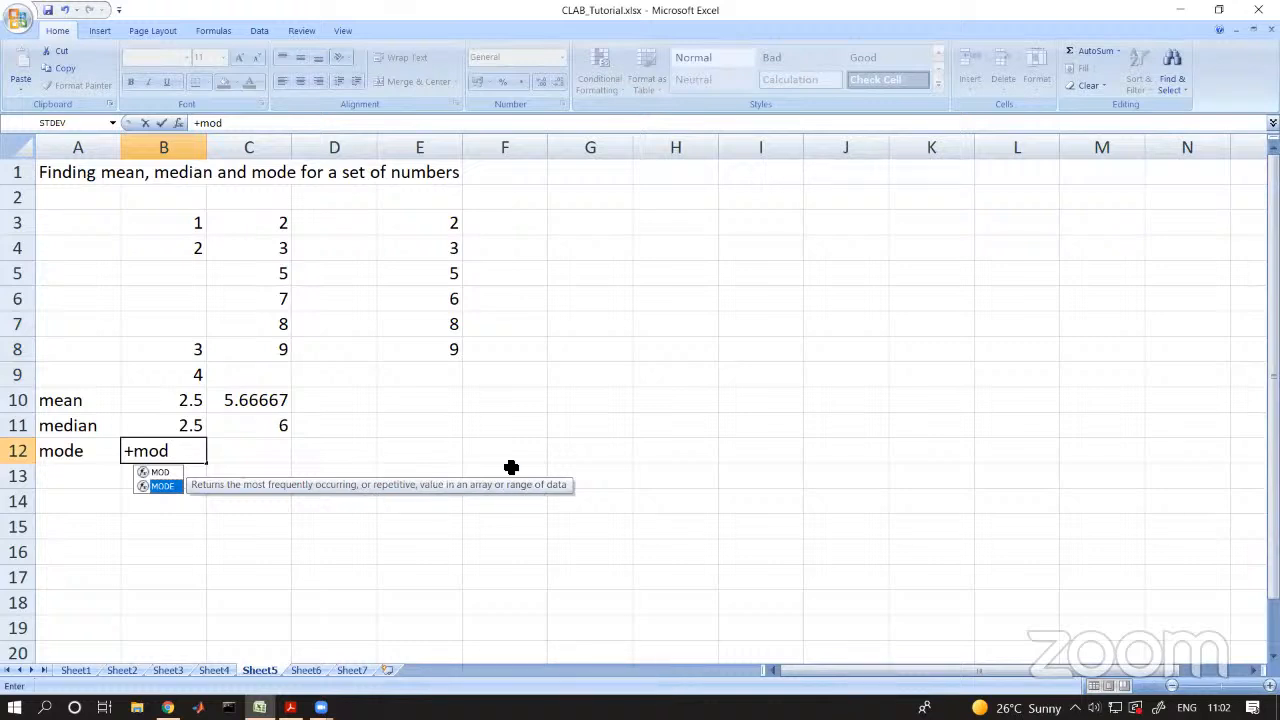
text(e)
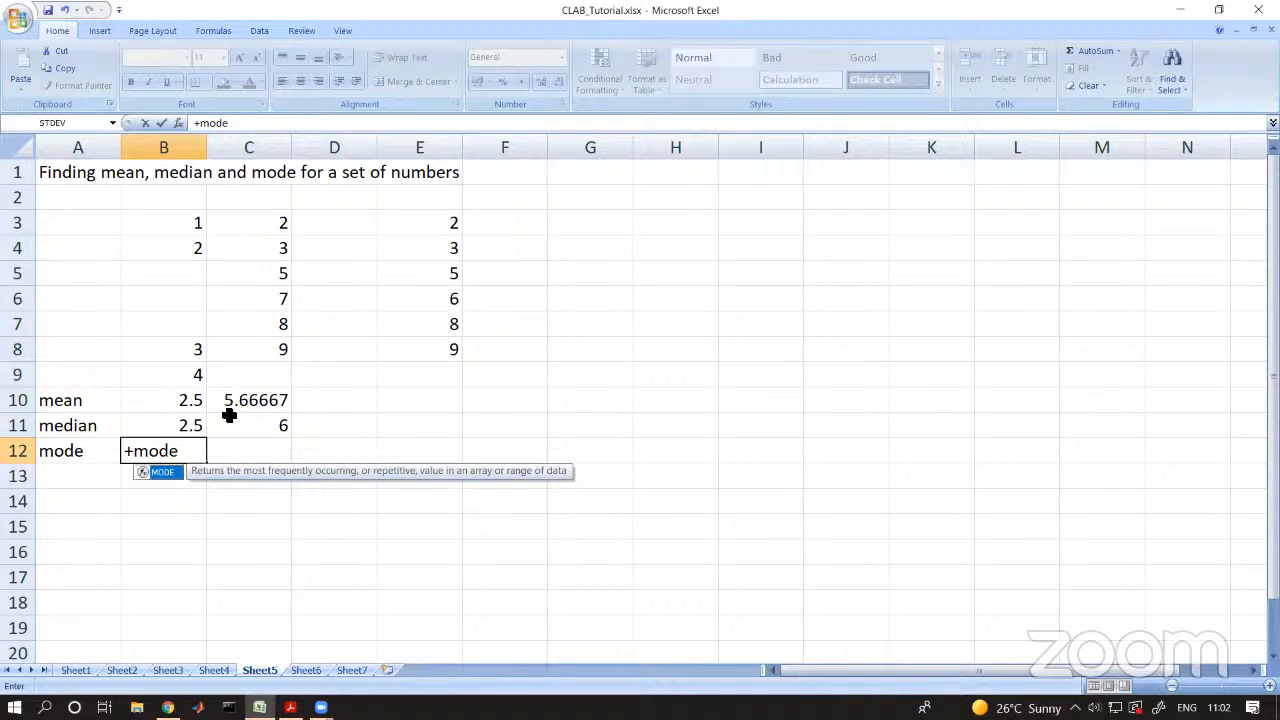
text(()
drag(177, 223, 159, 381)
key(Return)
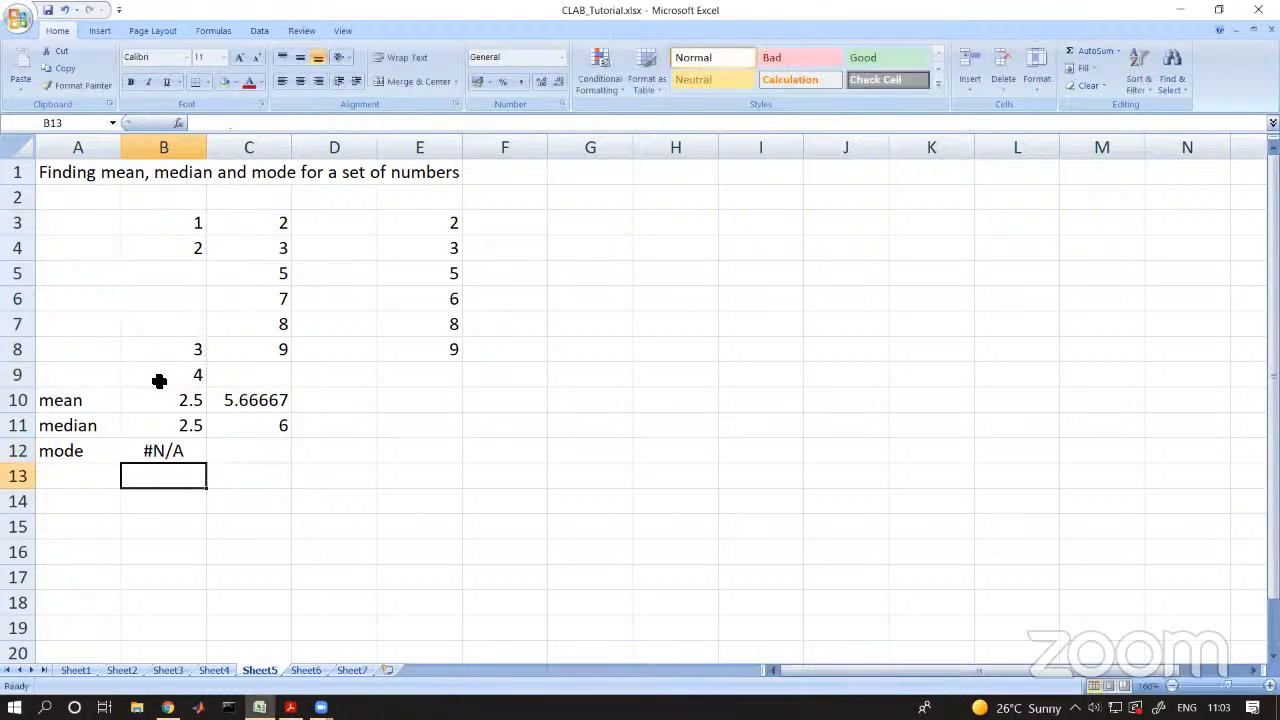
click(185, 453)
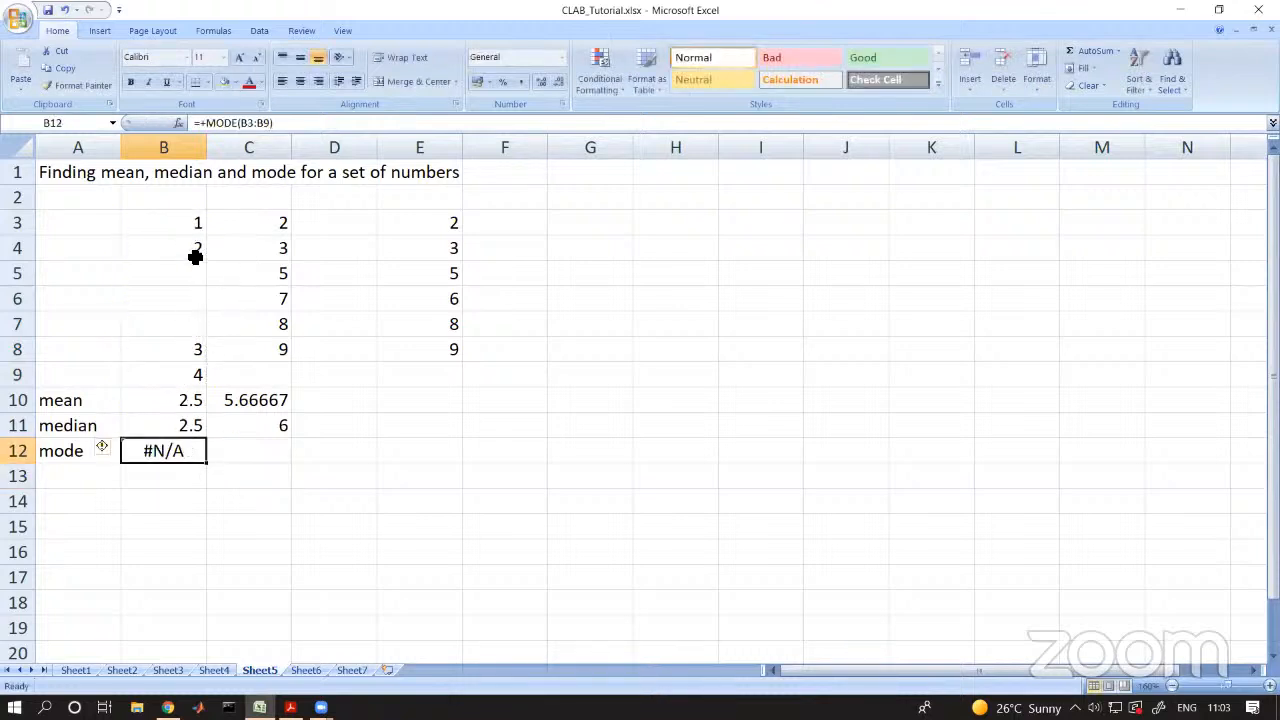
- Copy the mode formula from B12 across to C12:F12
drag(208, 463, 447, 468)
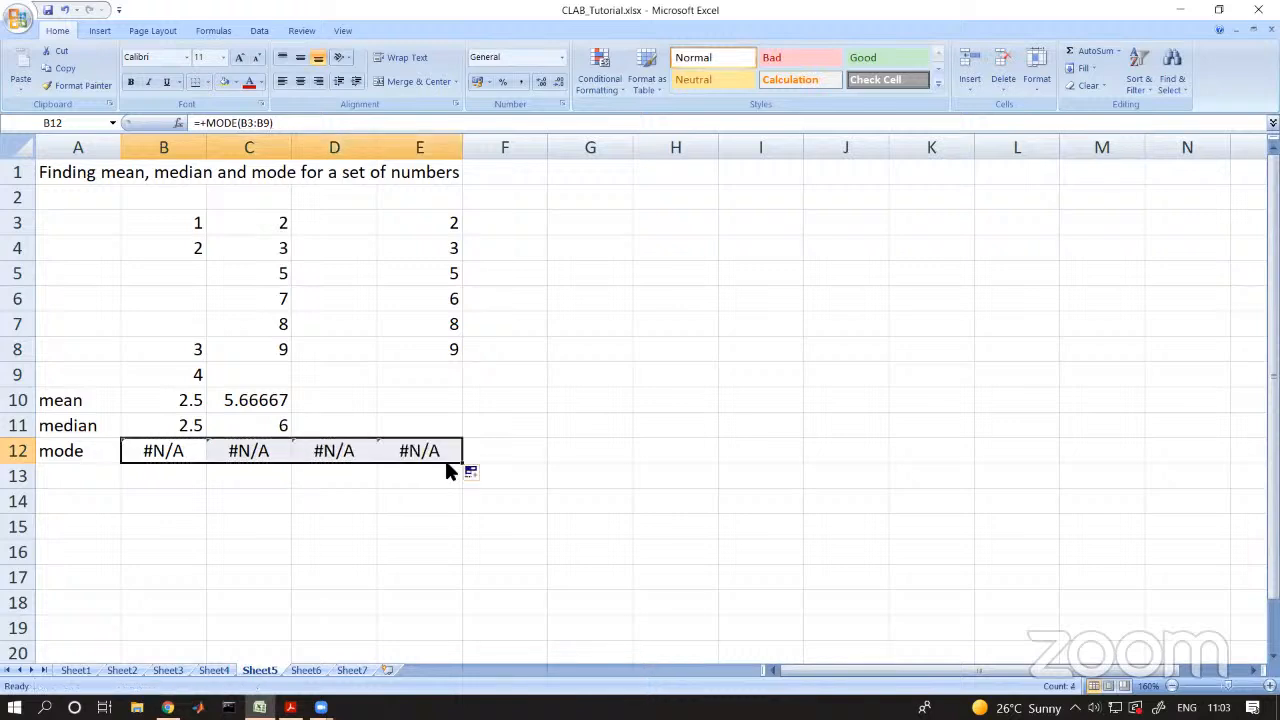
click(434, 478)
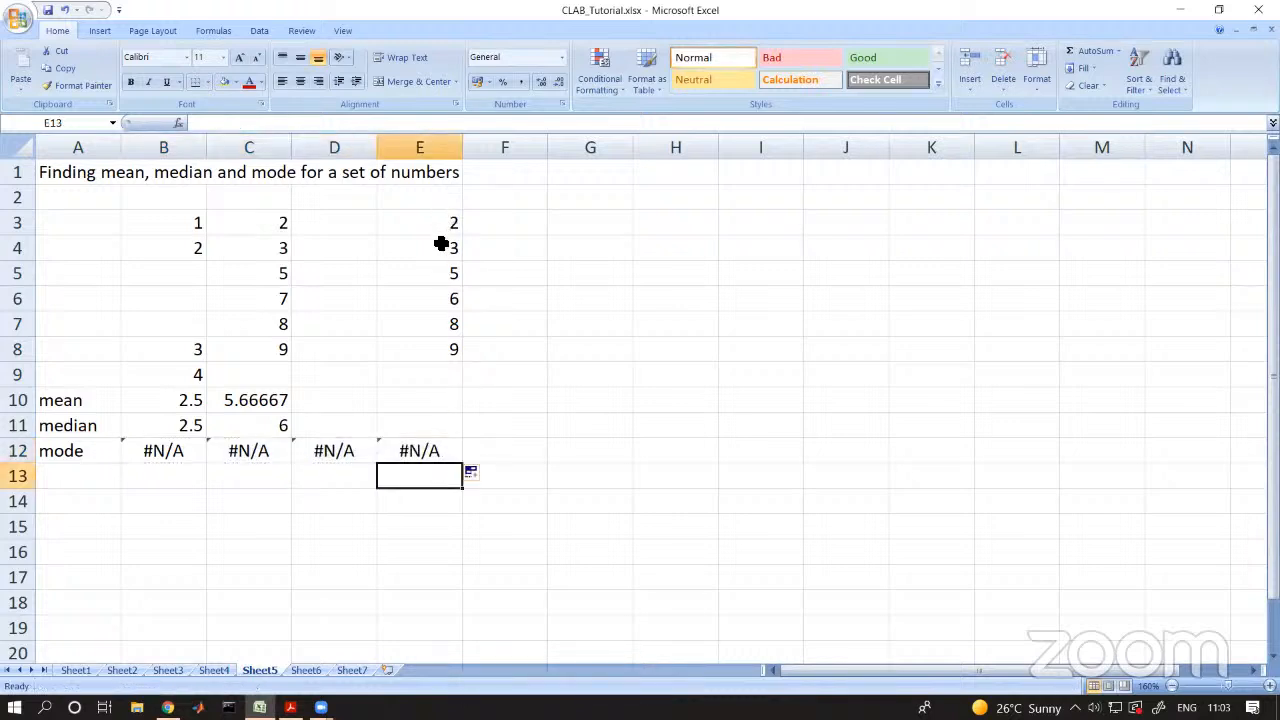
click(443, 451)
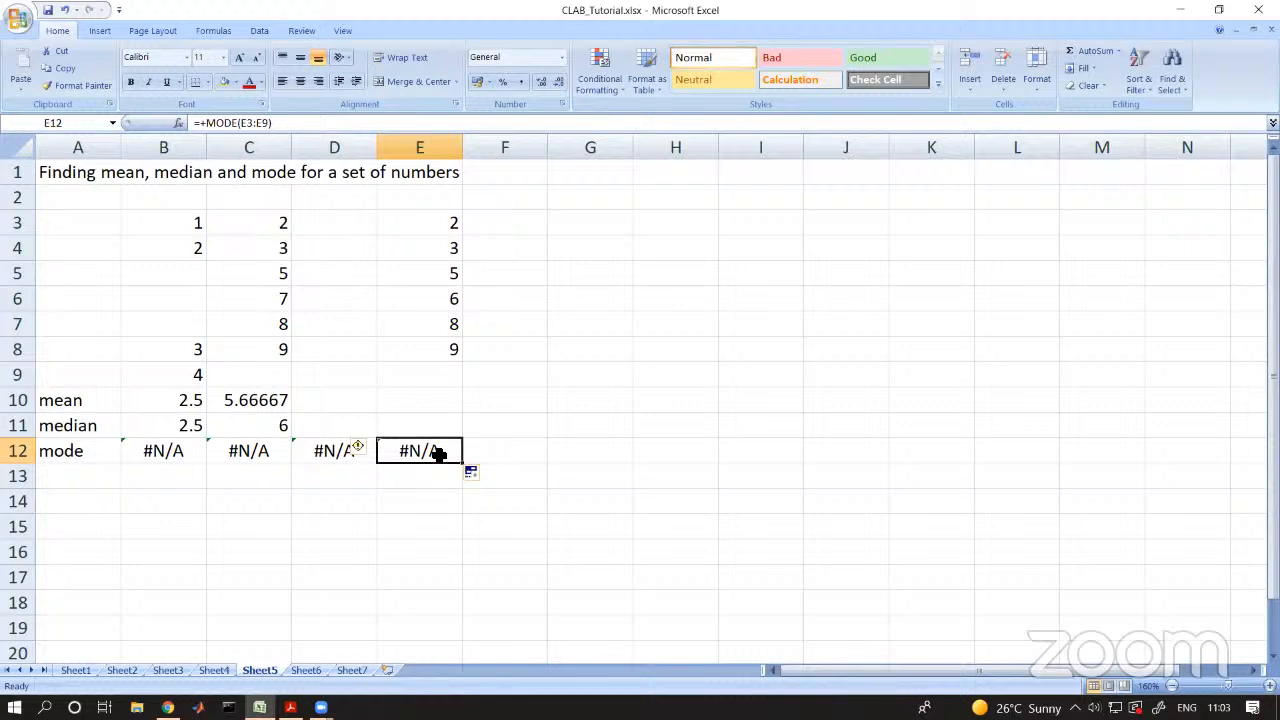
drag(465, 466, 512, 466)
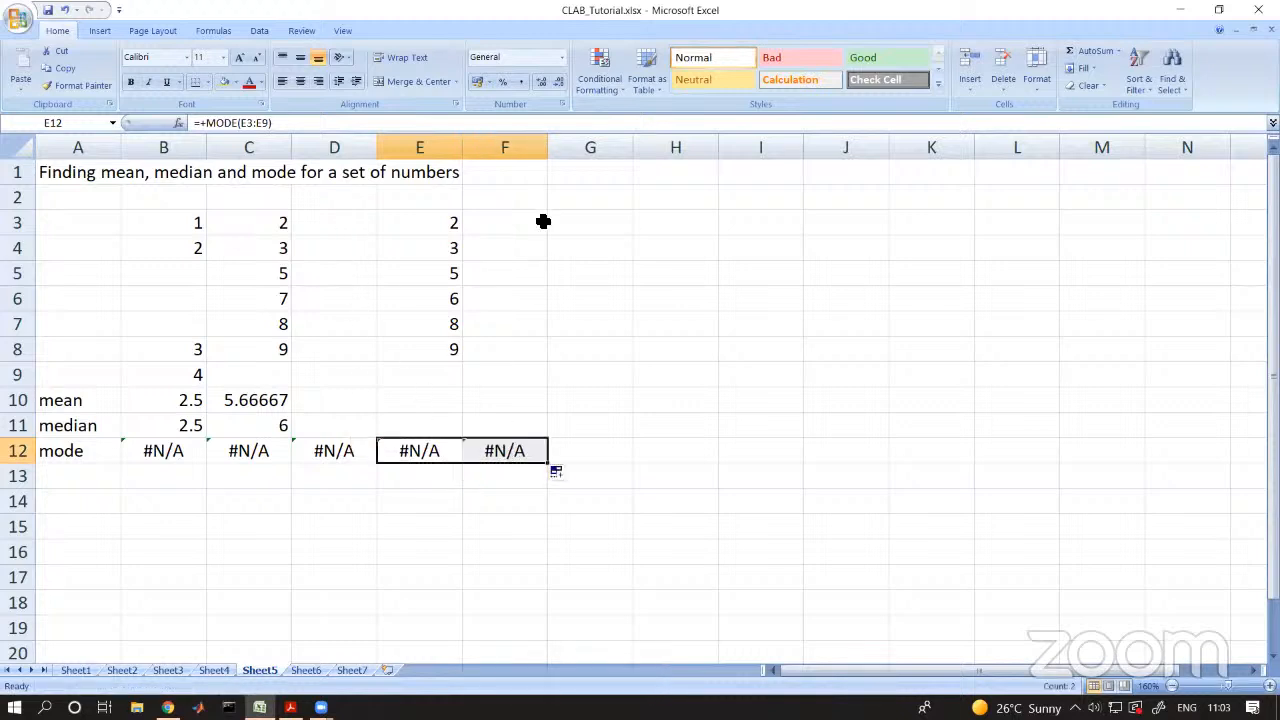
- Enter the values 2, 3, 3, 4, 5 and 6 in F3:F8 and check the mode in F12
click(538, 232)
text(2)
key(Return)
text(3)
key(Return)
text(3)
key(Return)
text(4)
key(Return)
text(5)
key(Return)
text(6)
key(Return)
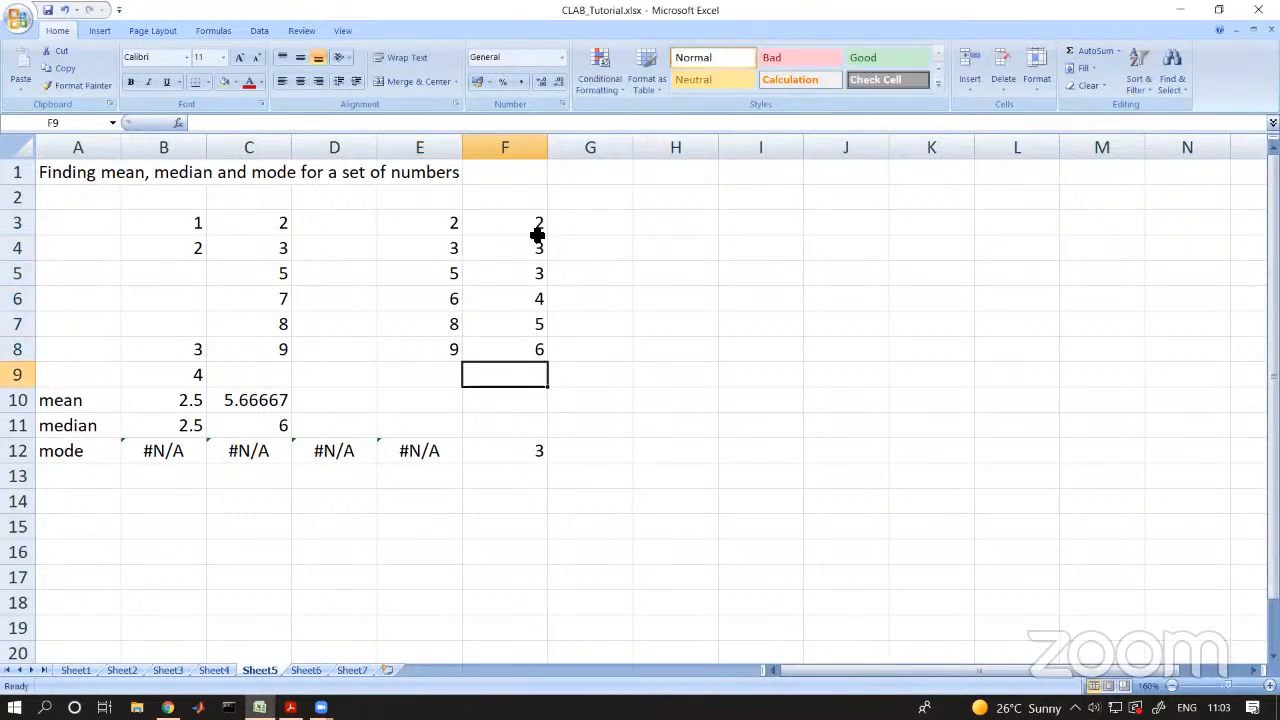
click(617, 490)
click(543, 451)
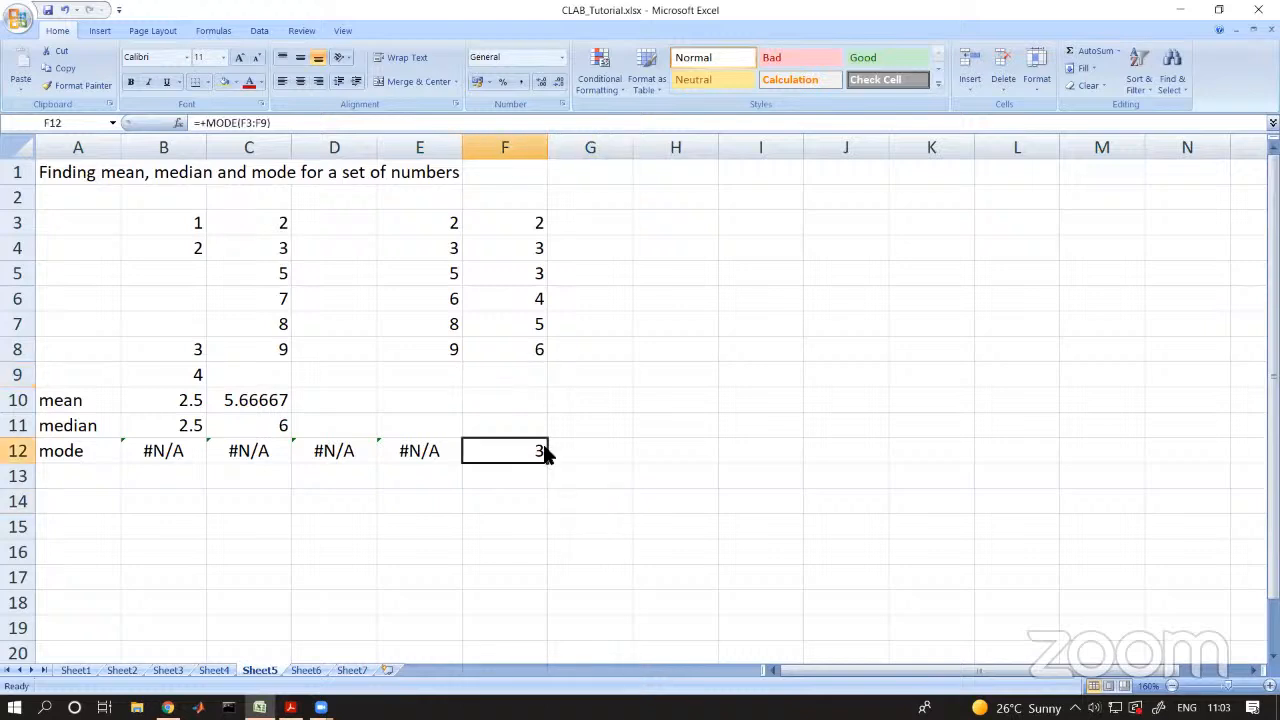
- Set the values in F7 and F8 to 4 and compare the modes in row 12
click(530, 303)
key(Return)
text(4)
key(Return)
text(4)
key(Return)
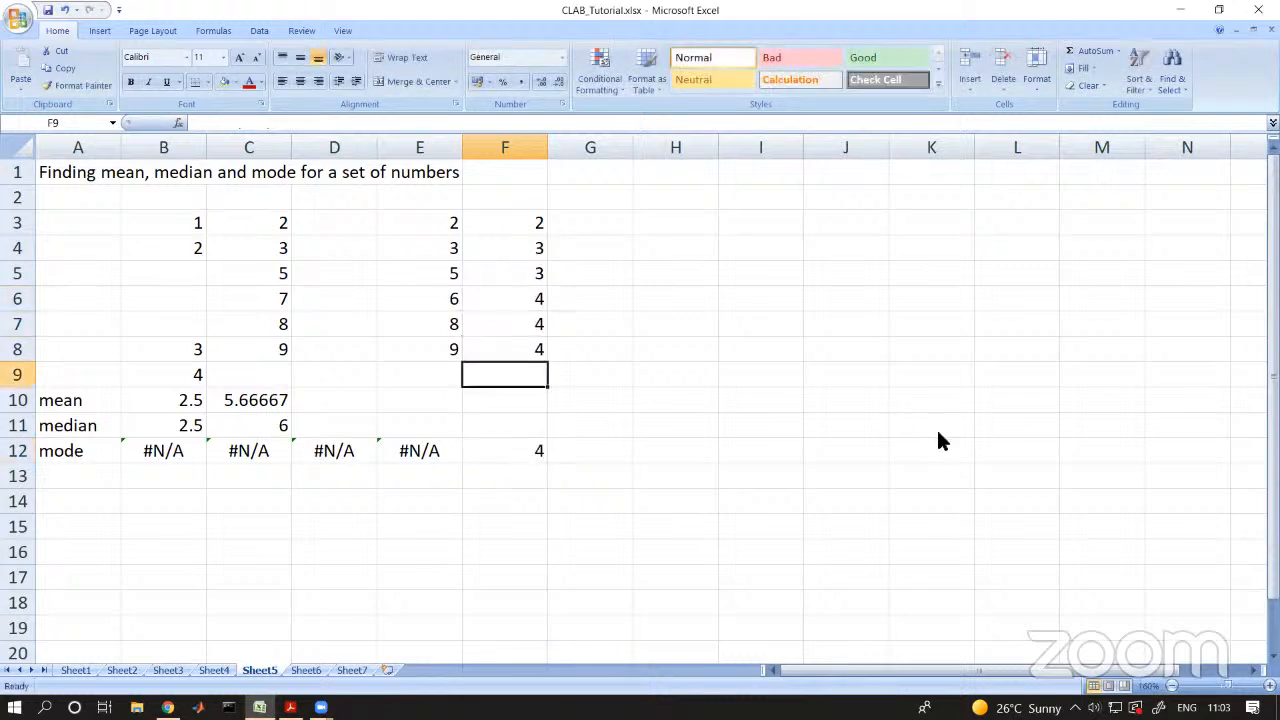
drag(544, 452, 168, 452)
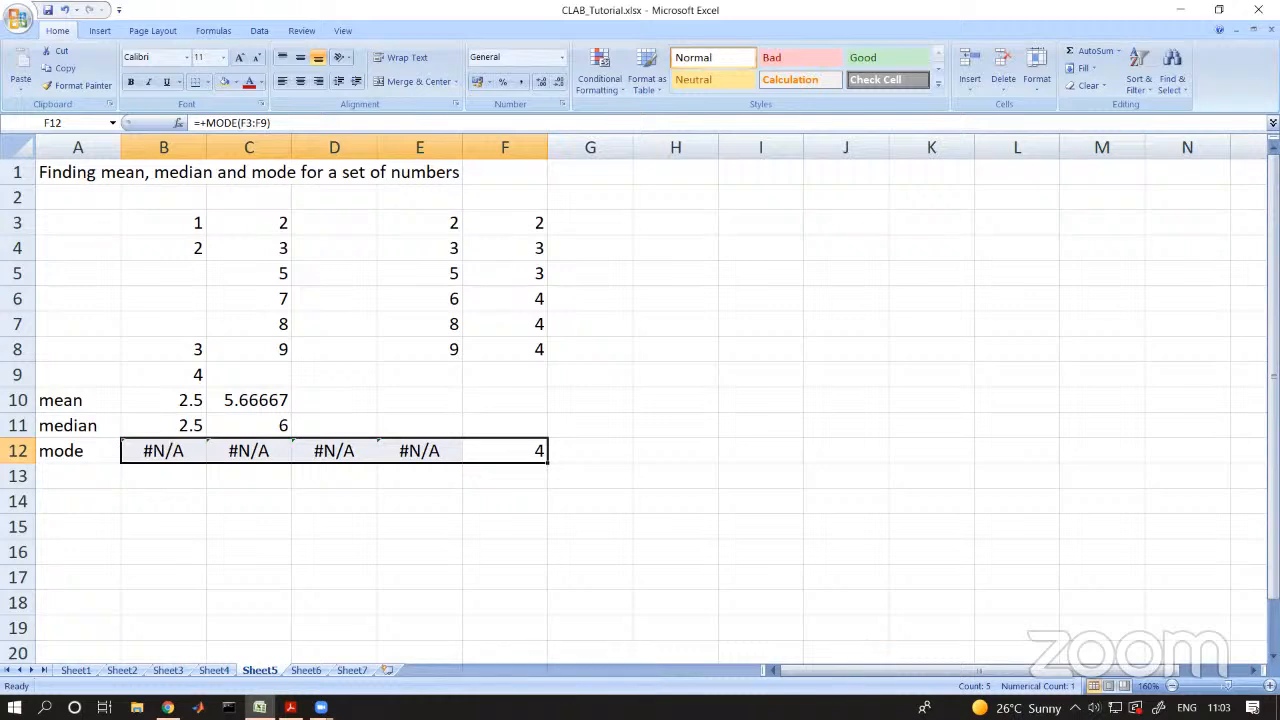
- Switch to the lab outline PDF in Acrobat Reader and read exercise items 1e and 1f
click(290, 707)
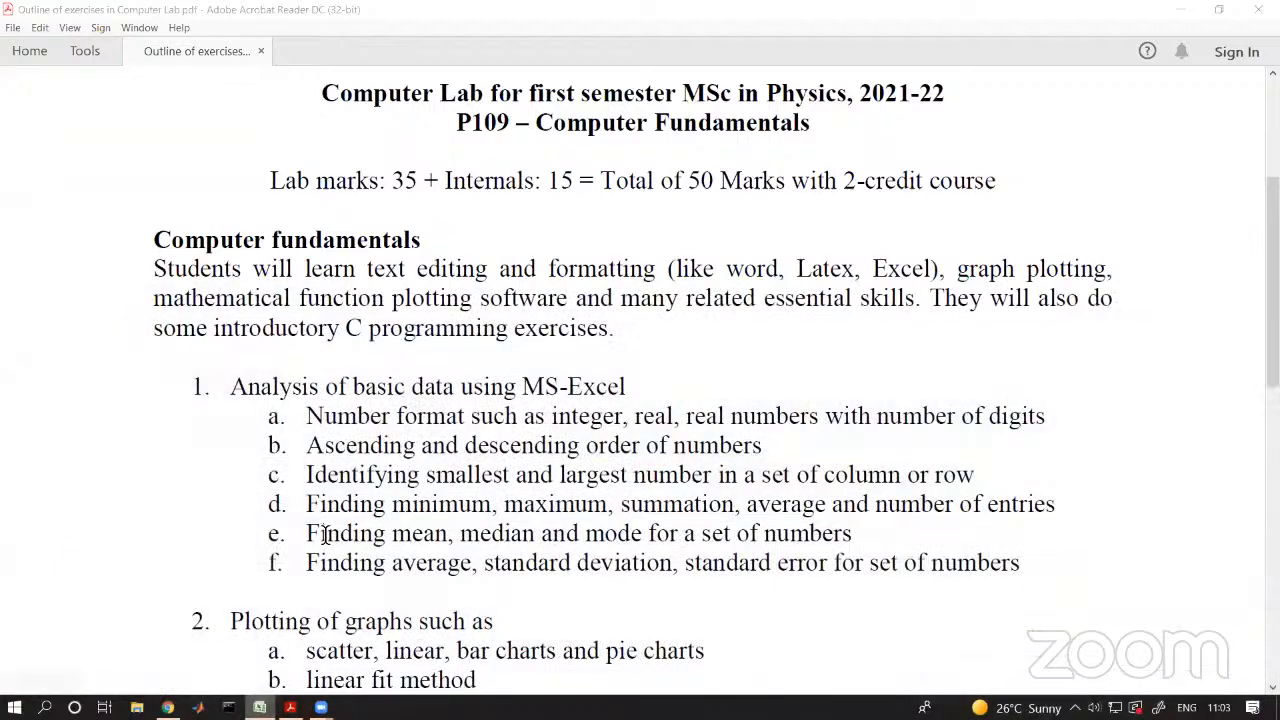
drag(309, 534, 831, 533)
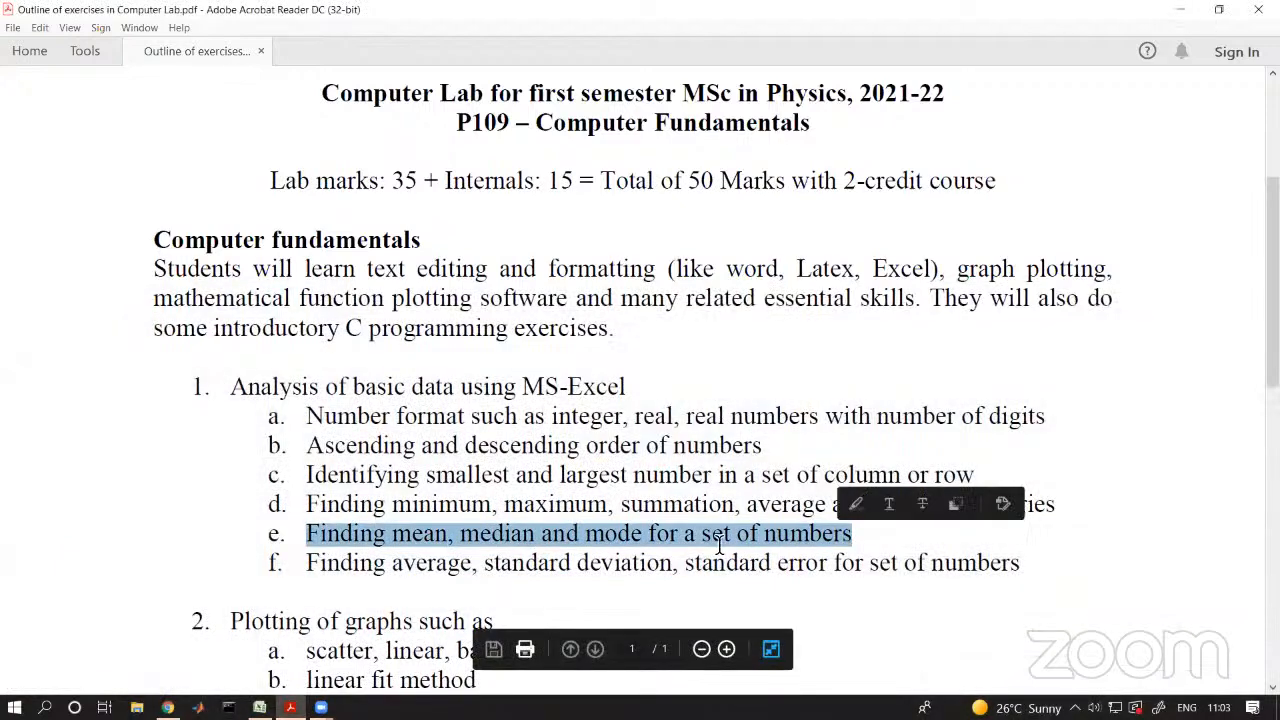
click(311, 578)
drag(311, 578, 985, 591)
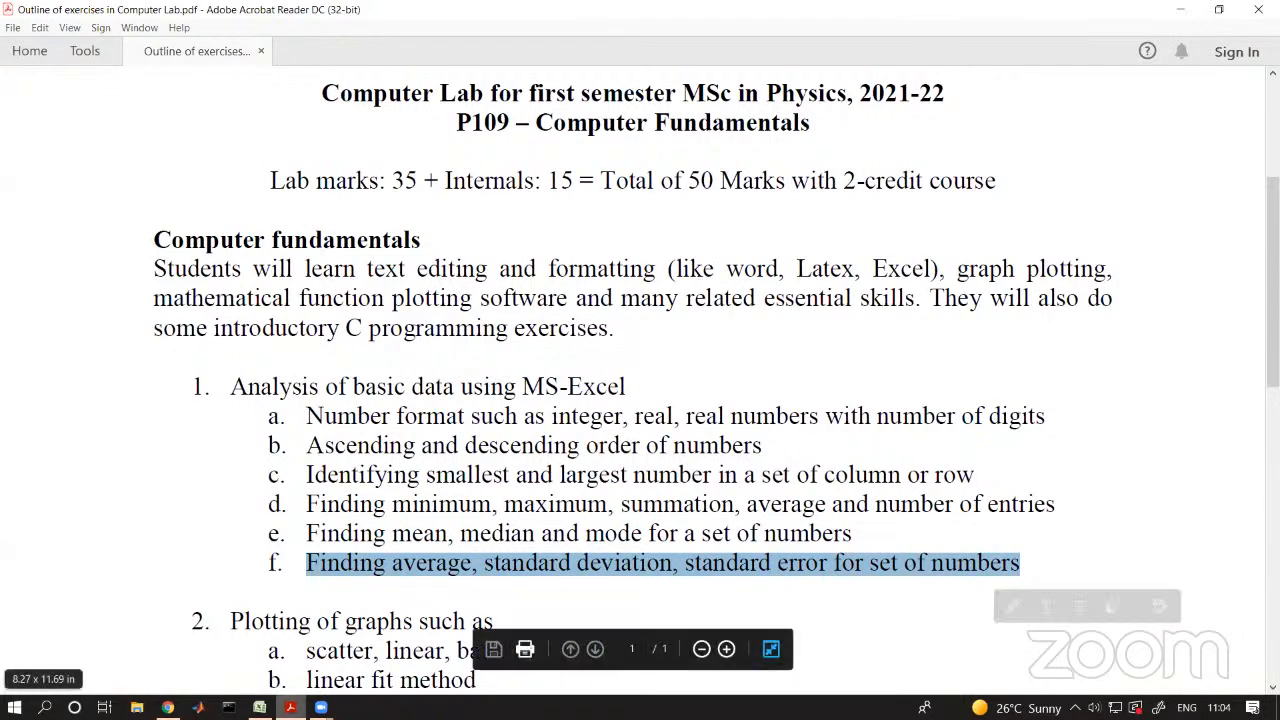
- Switch back to the Excel workbook, open Sheet6 and enlarge its view to 145%
click(259, 707)
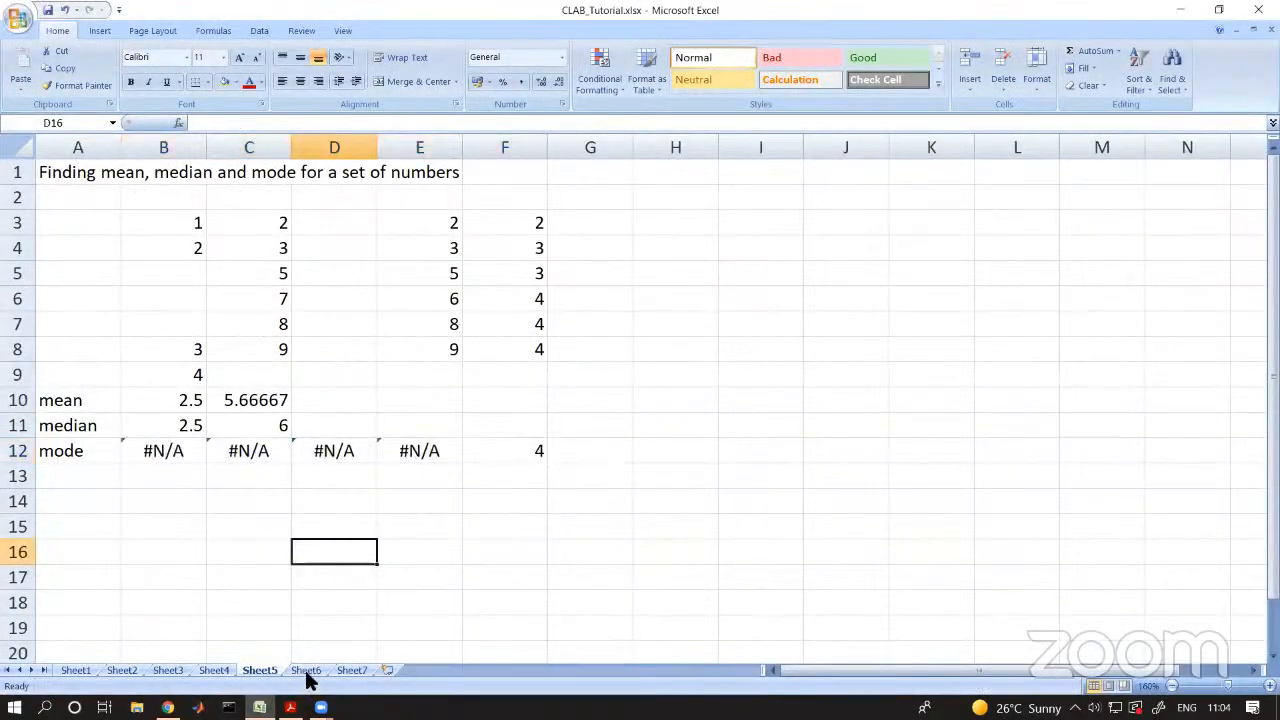
click(306, 671)
click(306, 540)
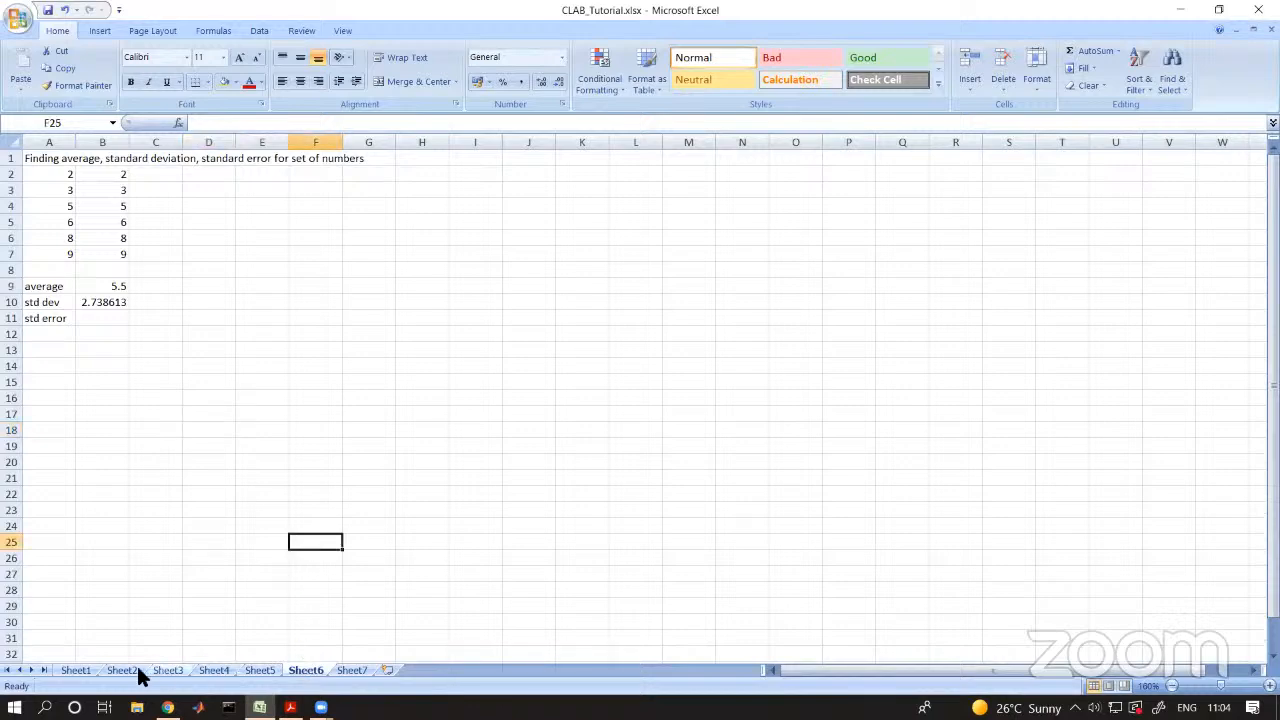
click(85, 671)
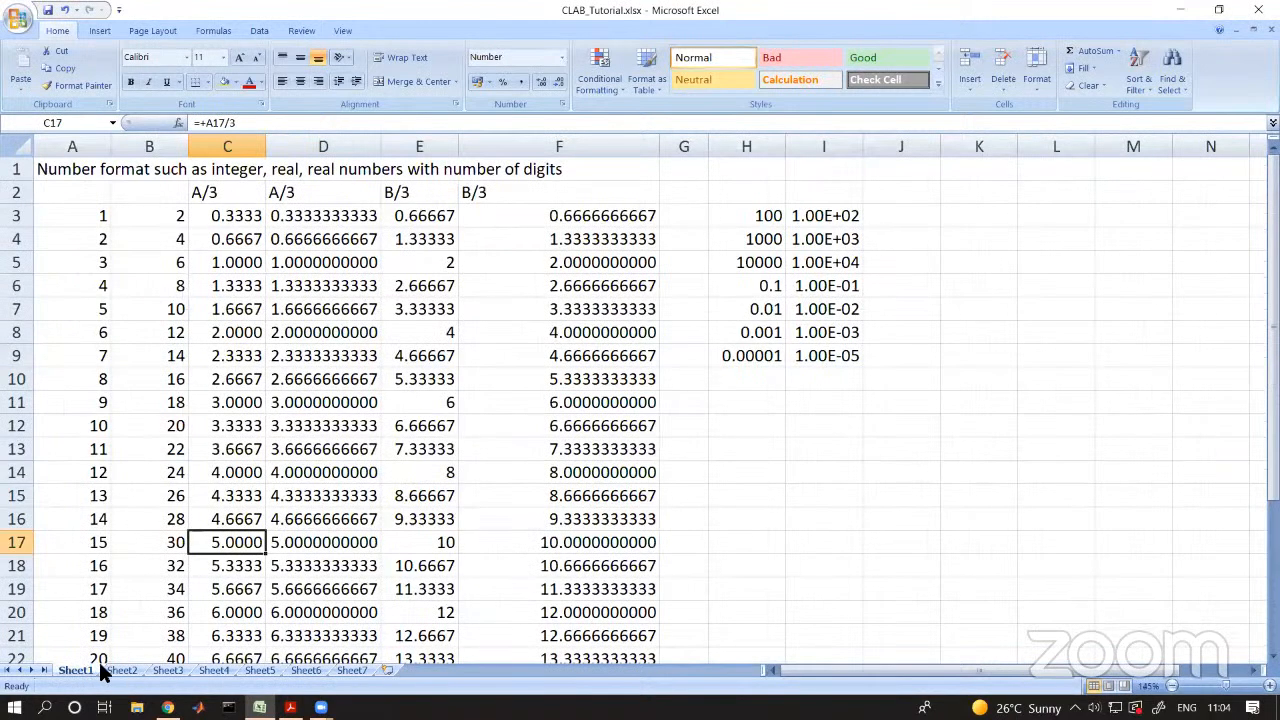
click(306, 670)
click(193, 502)
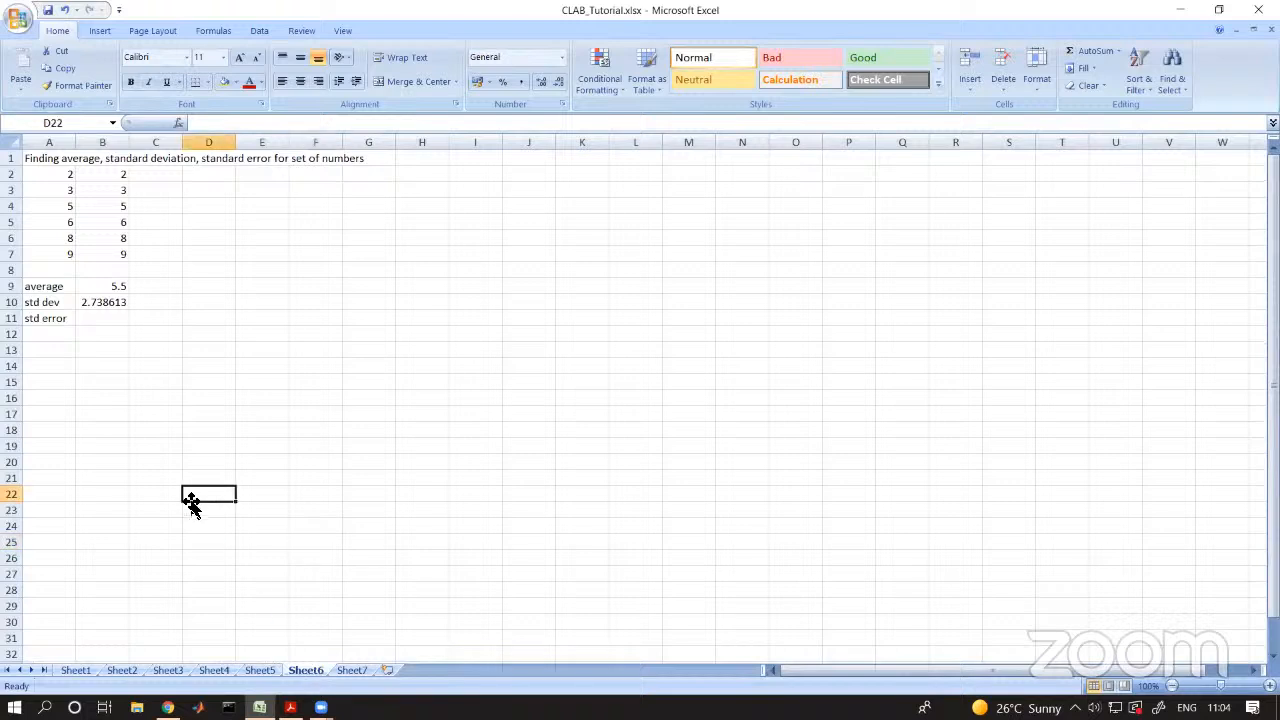
scroll(177, 500, up, 3)
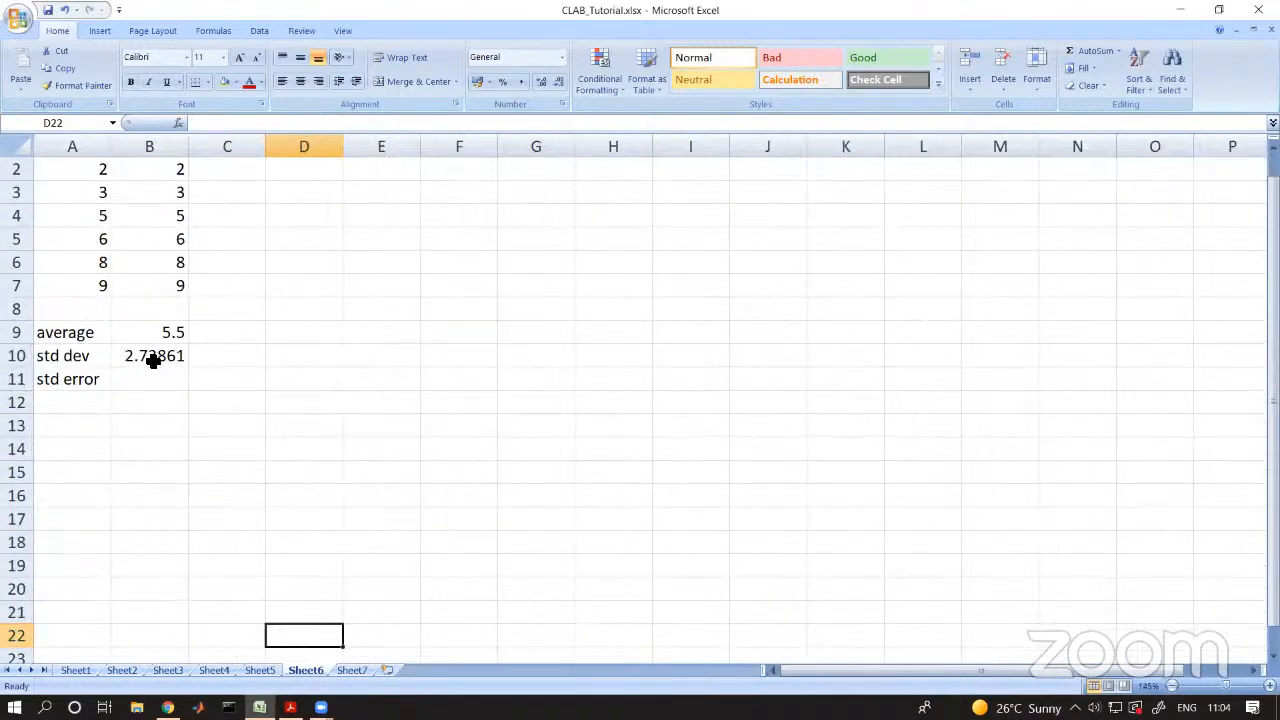
- Move the values of A2:A7 to D2:D7
drag(73, 170, 83, 286)
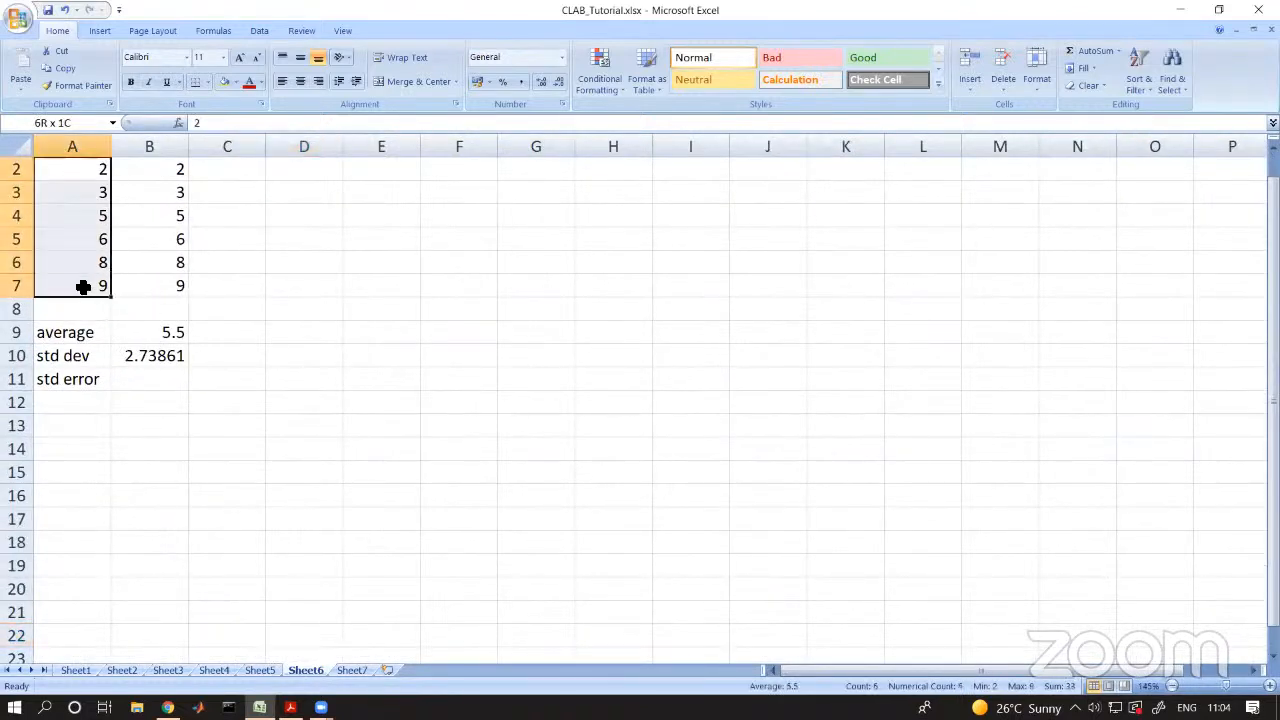
key(ctrl+c)
scroll(301, 211, up, 1)
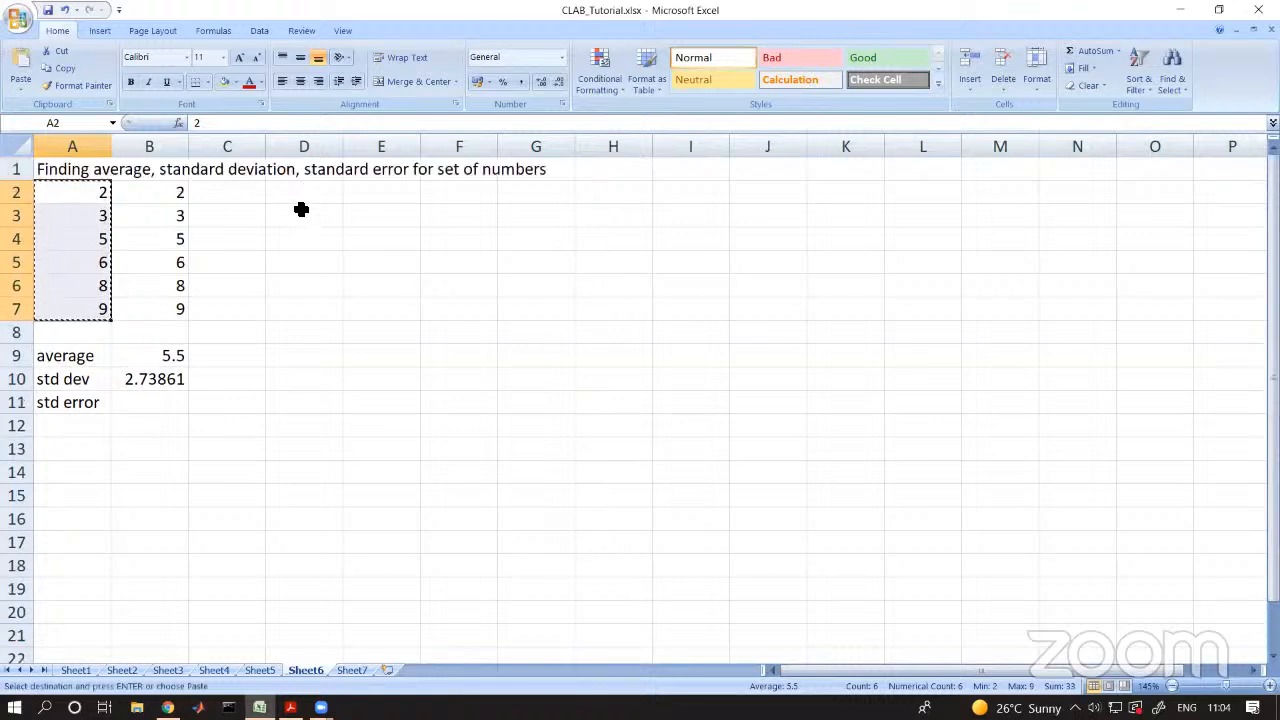
click(303, 197)
key(ctrl+v)
click(336, 471)
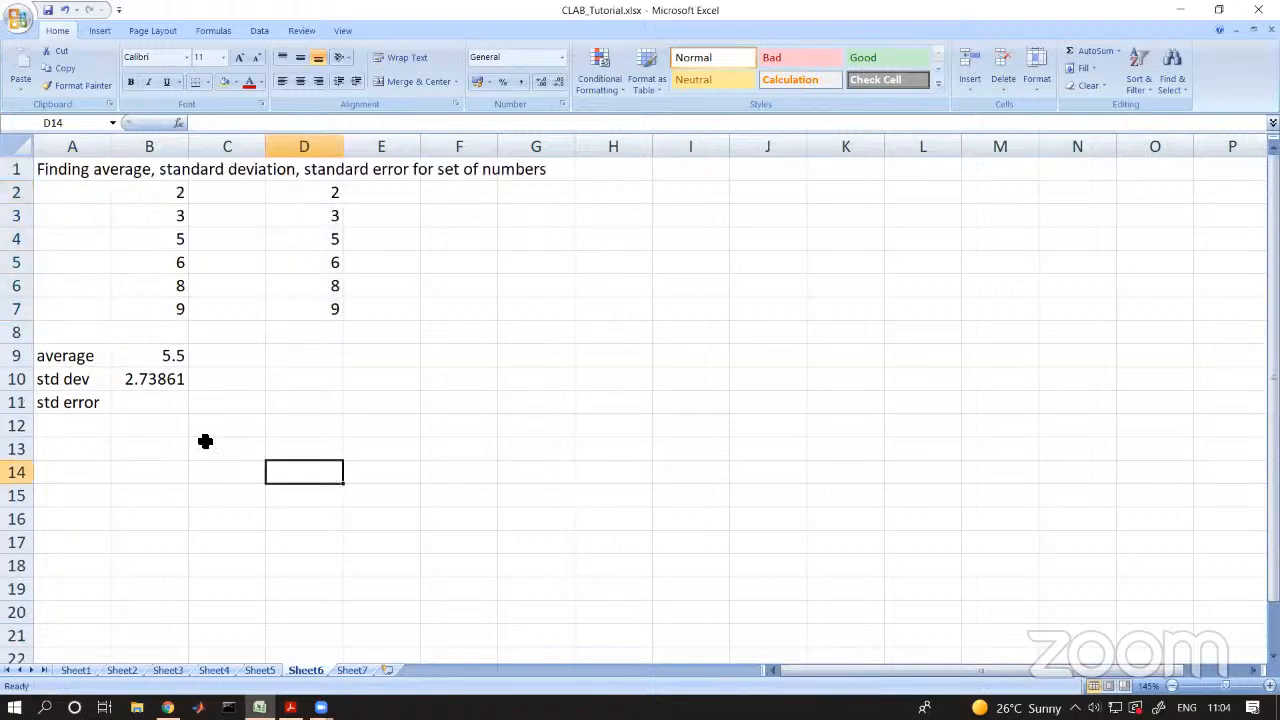
- Check the average formula in B9 and replace the values in B2:B7 with the series 1 to 6
click(177, 352)
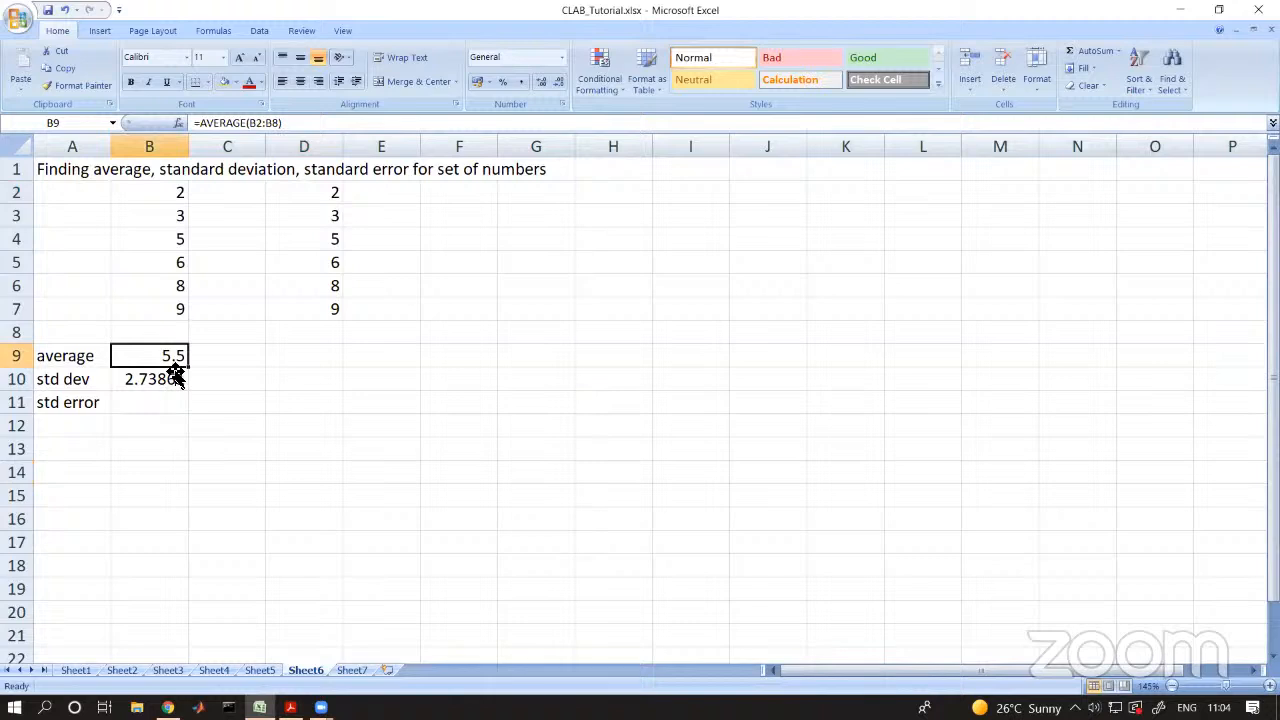
click(175, 196)
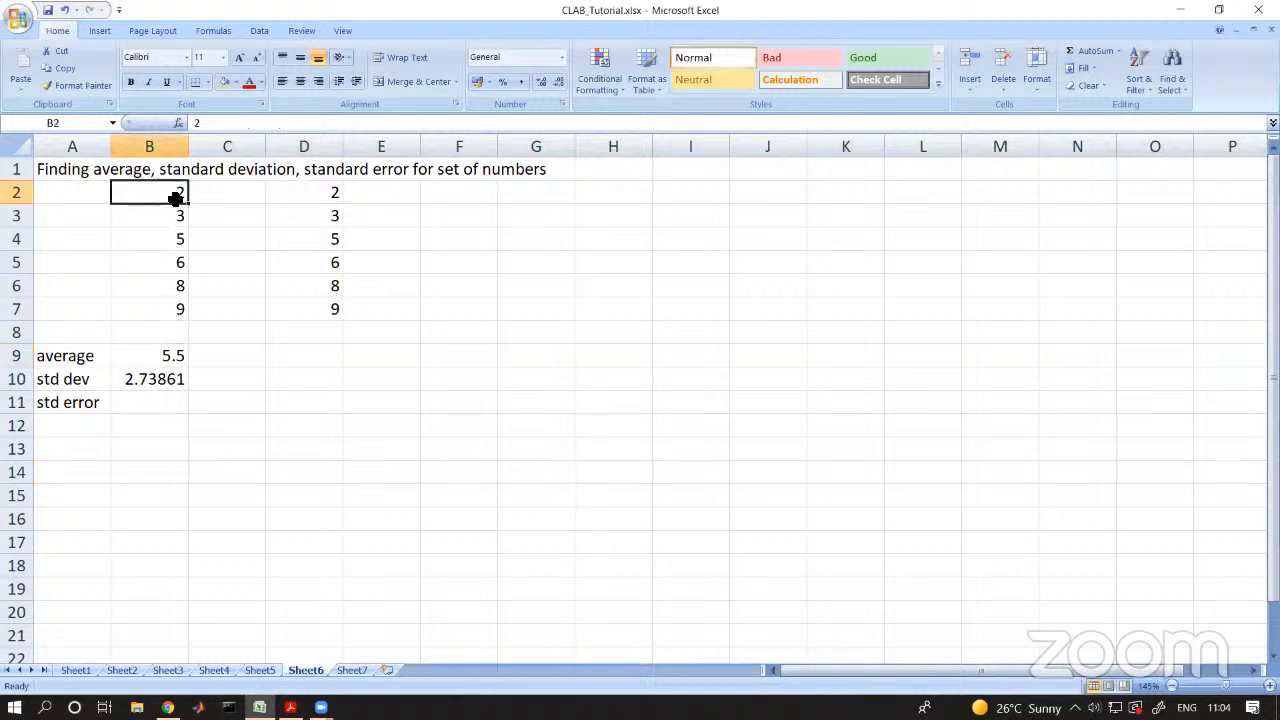
text(1)
key(Return)
text(2)
key(Return)
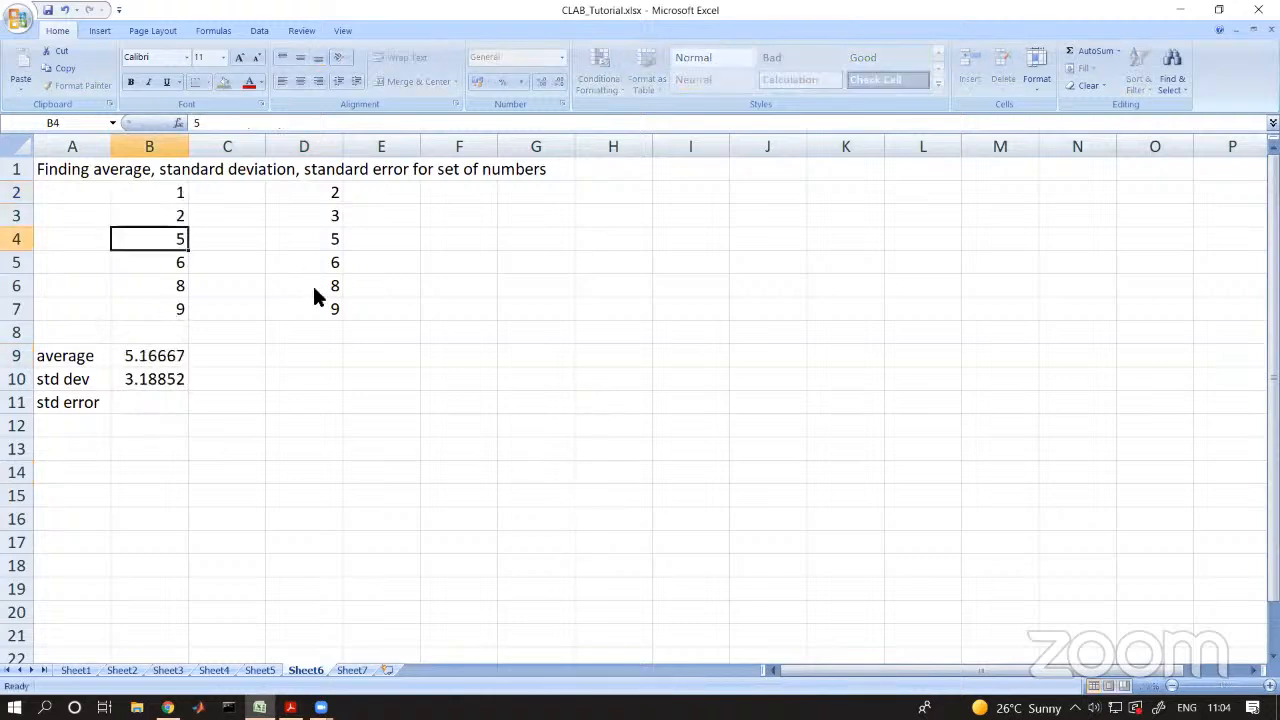
double_click(180, 196)
click(225, 251)
drag(177, 198, 190, 322)
click(300, 474)
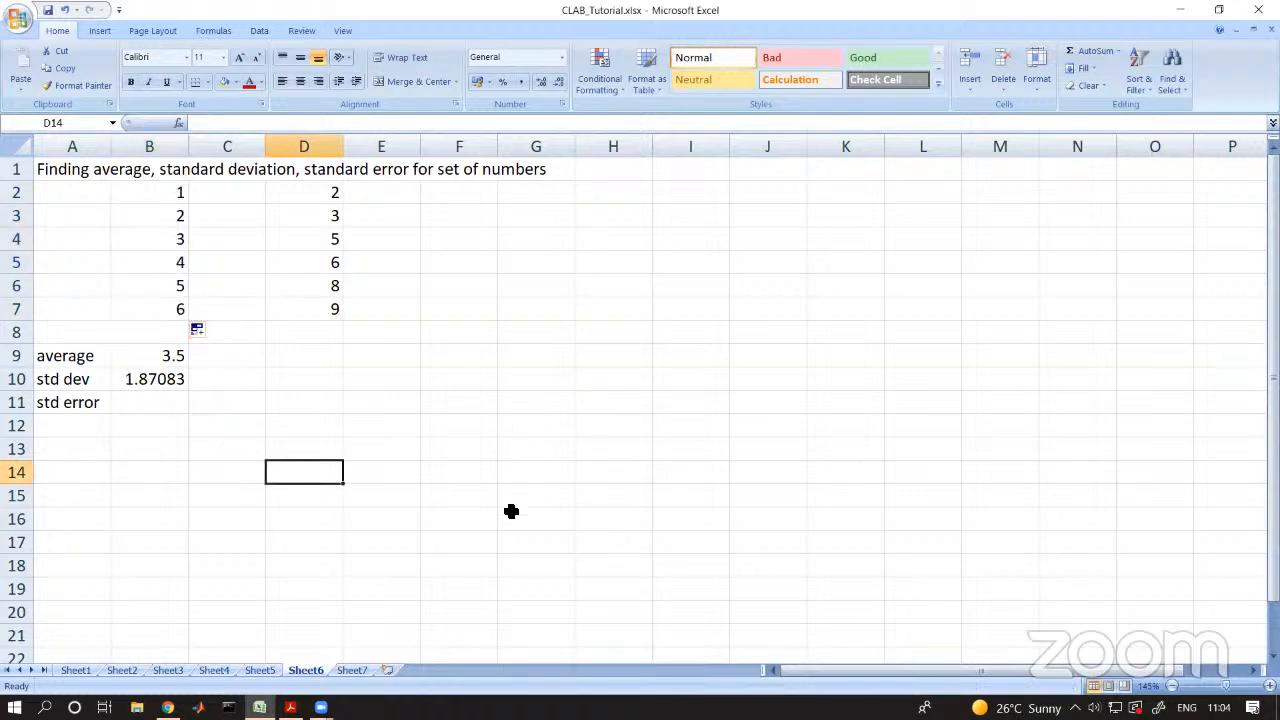
- Enter the label "Tota" in A8
click(513, 509)
click(69, 338)
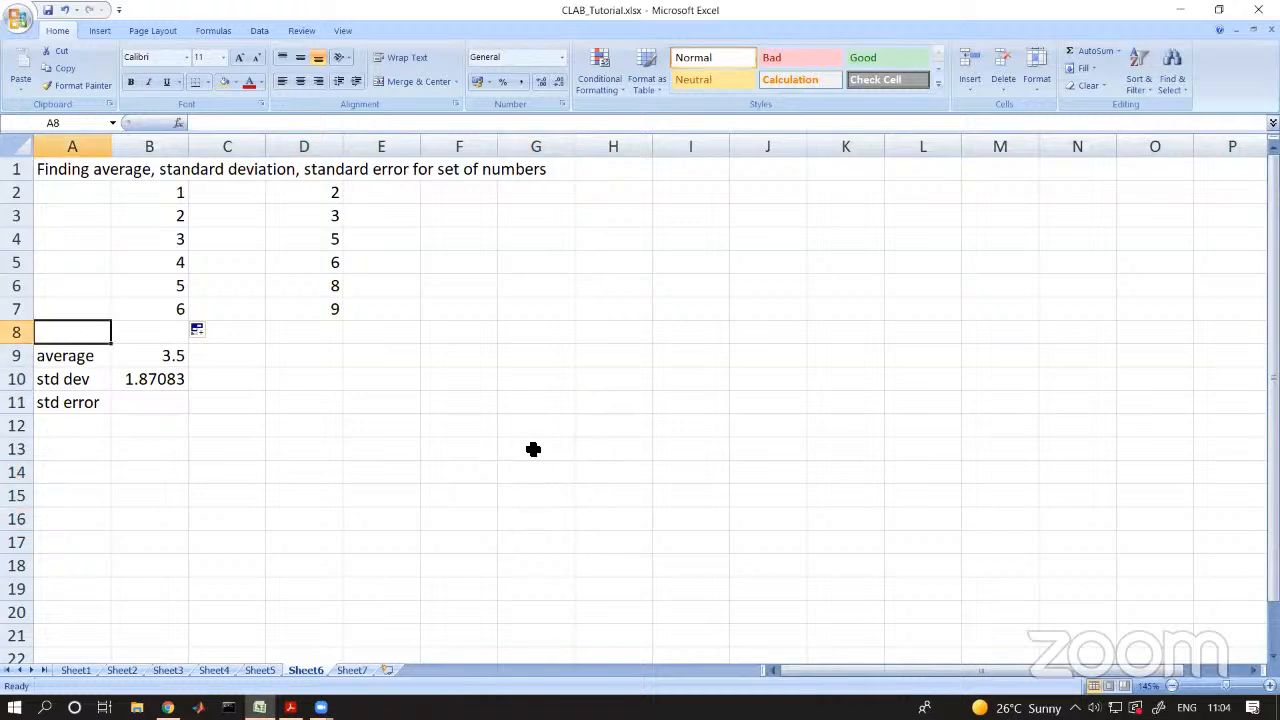
text(Tota)
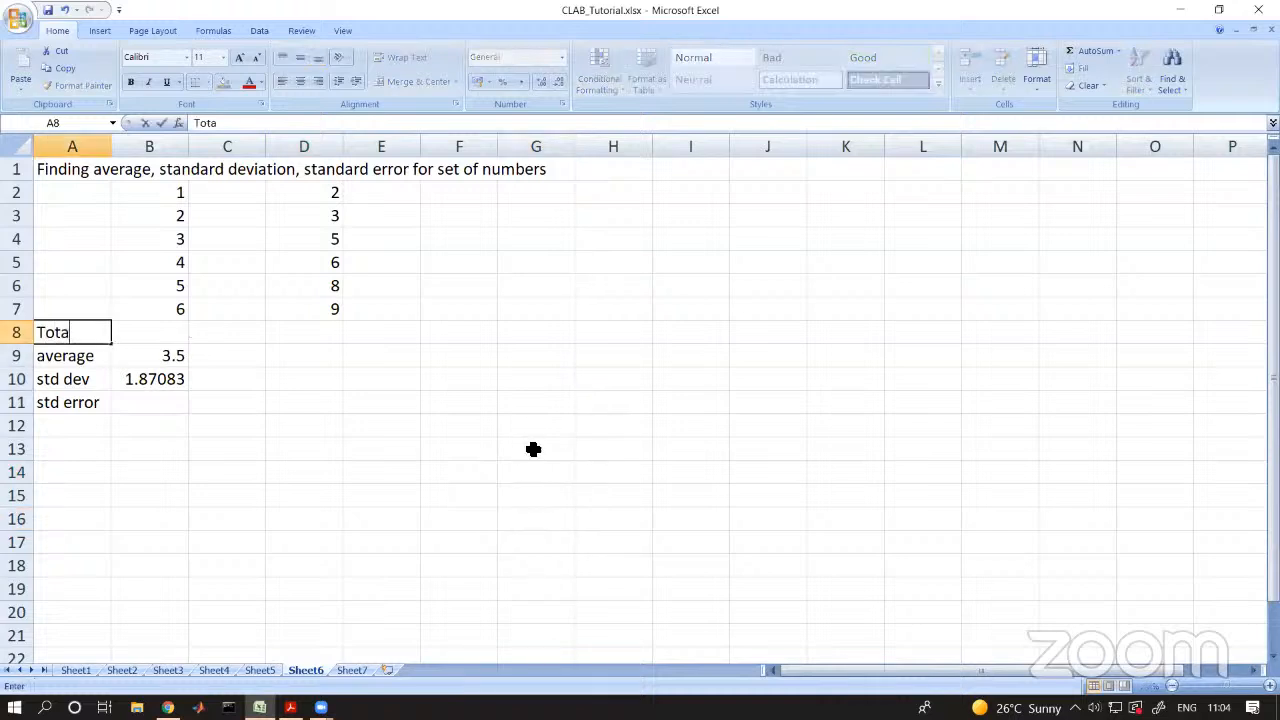
key(Return)
click(352, 474)
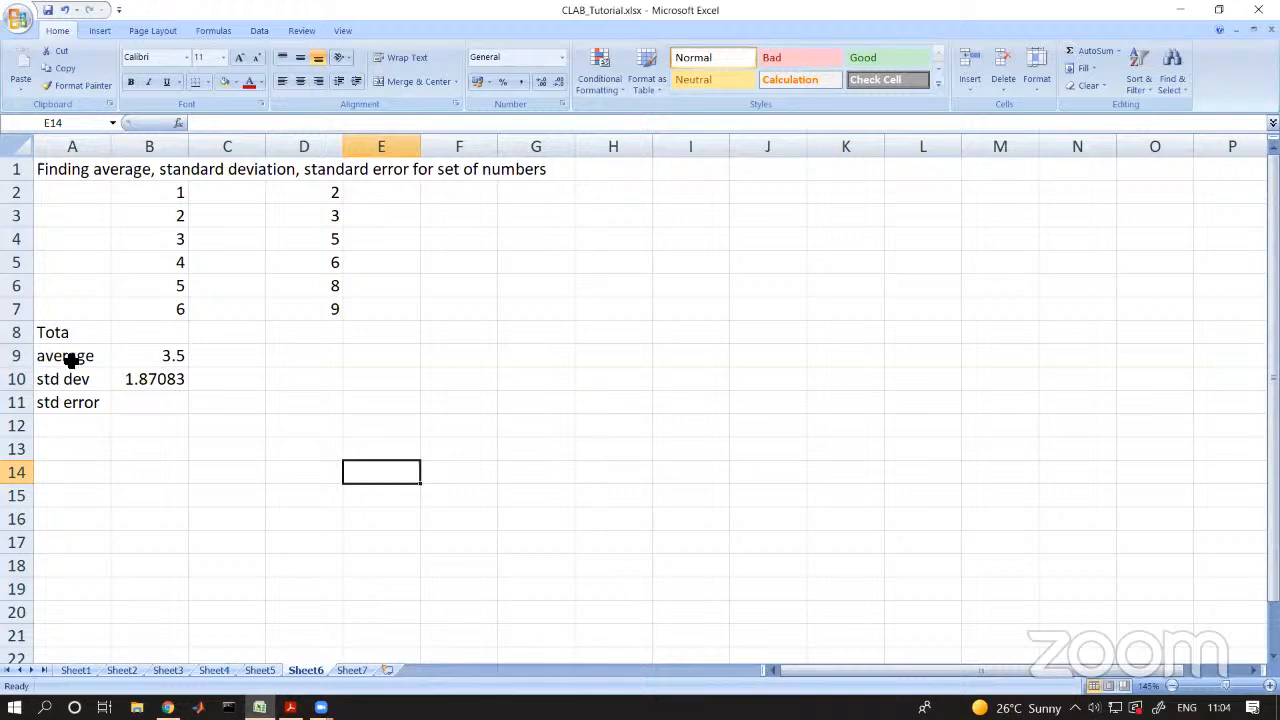
- Move the average, std dev and std error block A9:B11 down one row to A10:B12
drag(43, 360, 133, 408)
key(ctrl+c)
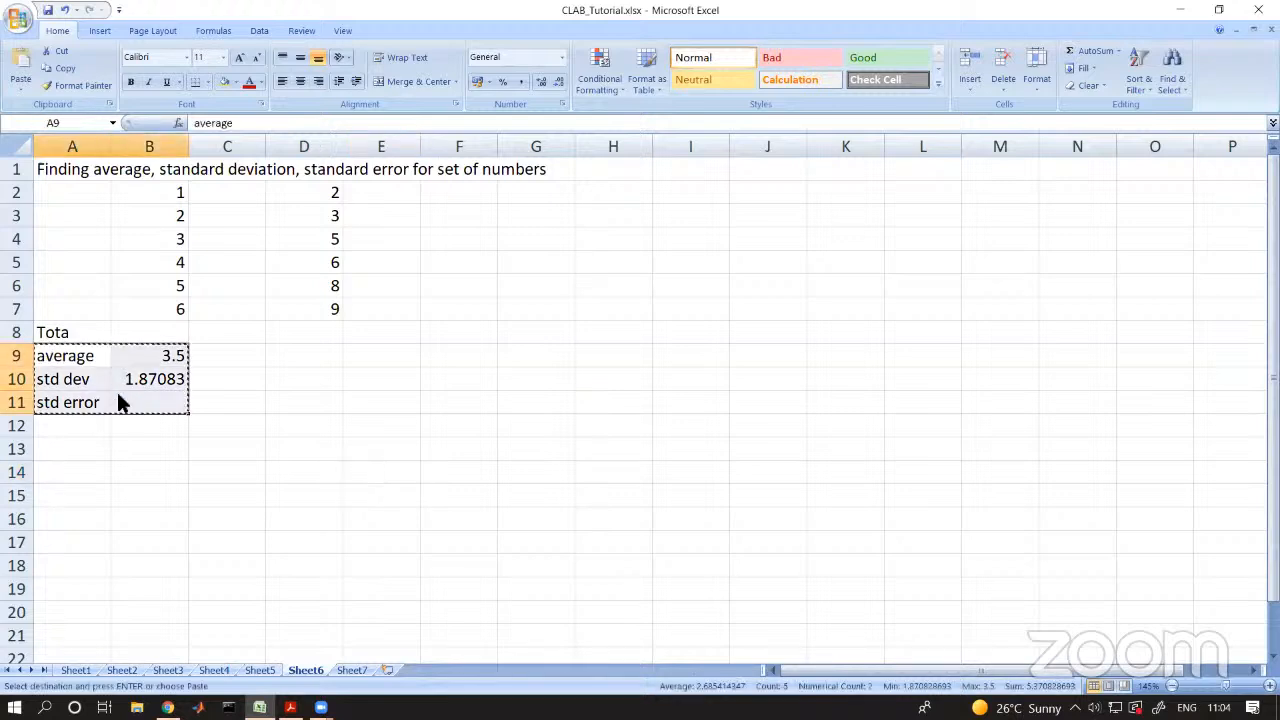
click(85, 380)
key(Return)
click(271, 482)
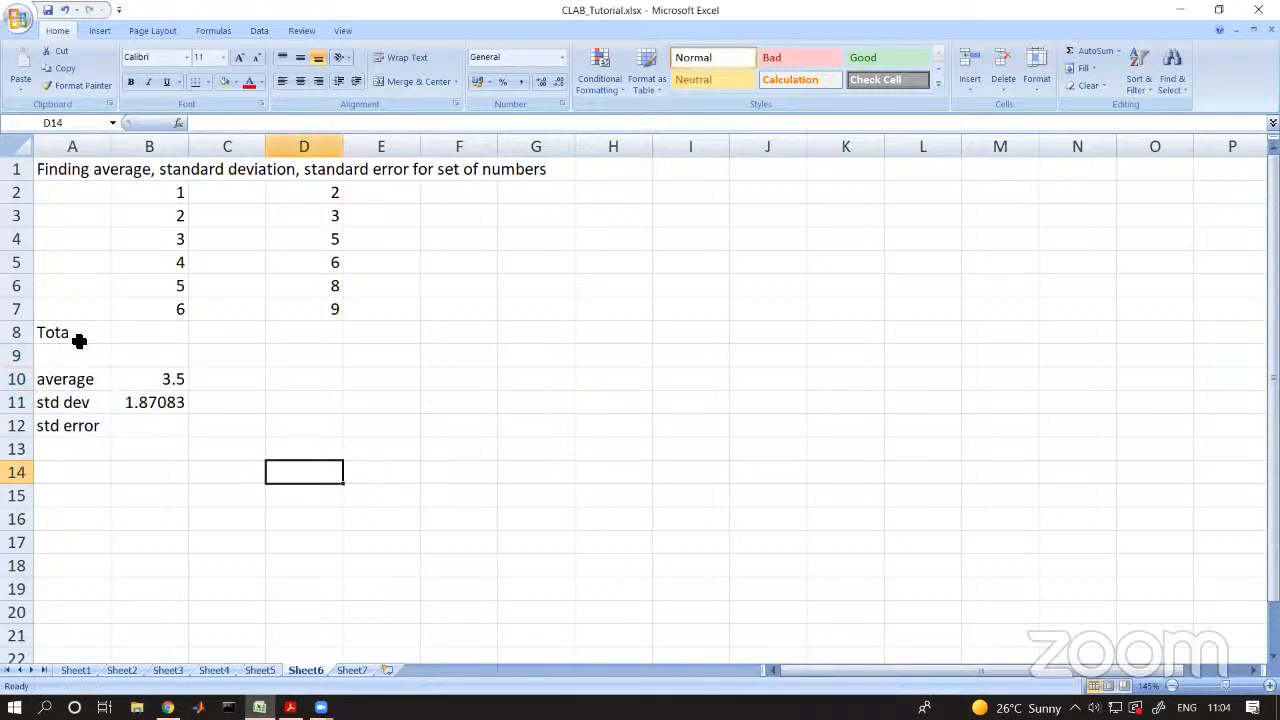
- Enter the label "Total" in A8 and "No. Ent" in A9
click(79, 336)
text(Total)
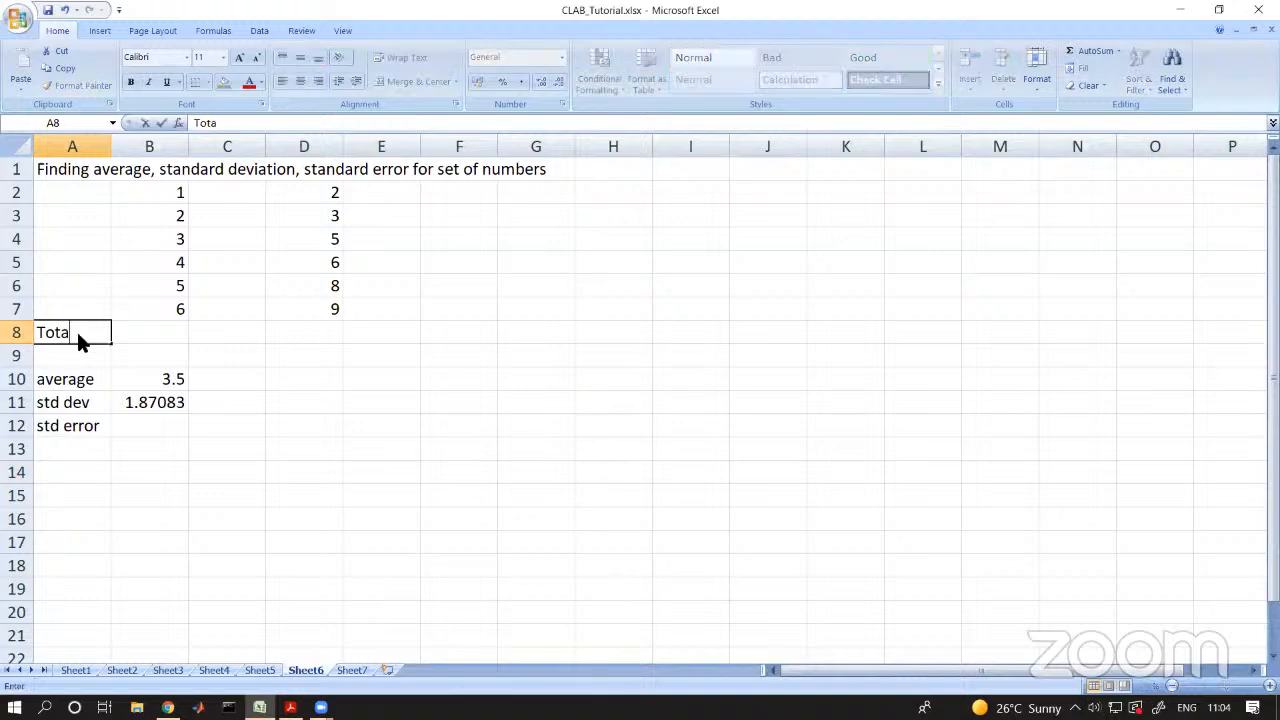
key(Return)
text(No)
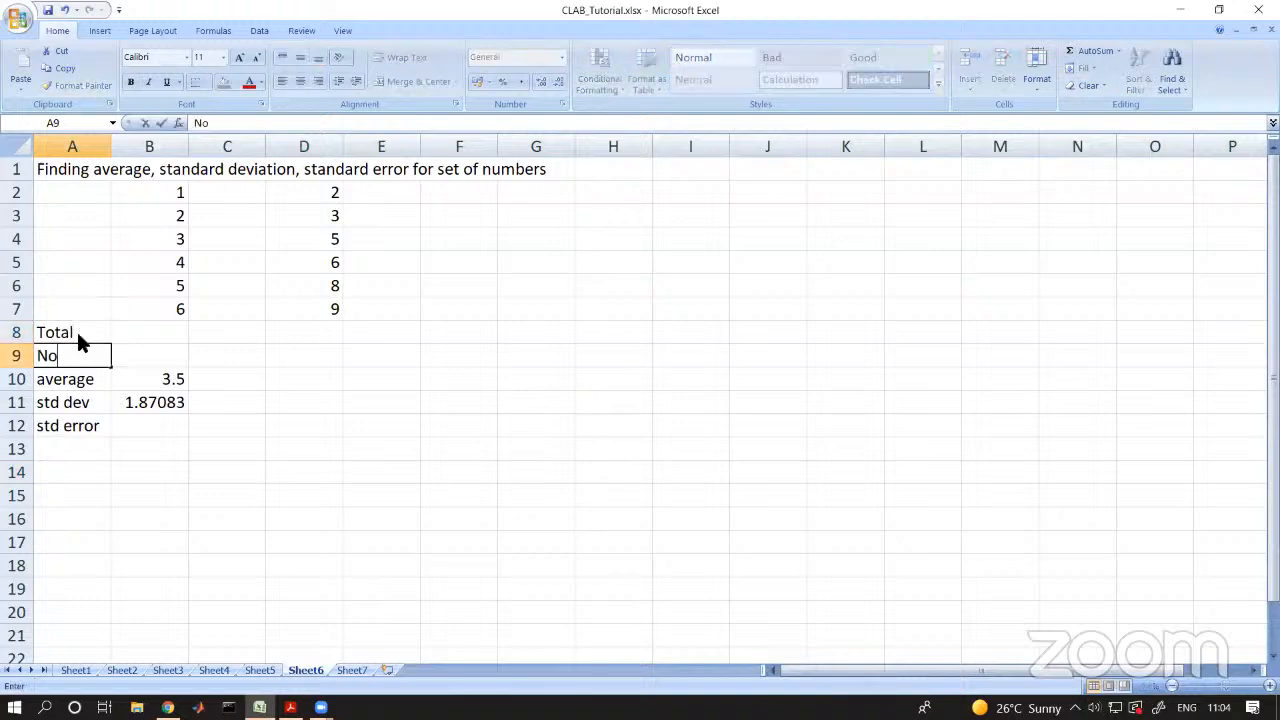
text(. entr)
key(BackSpace)
key(BackSpace)
key(BackSpace)
key(BackSpace)
text(Ent)
key(Return)
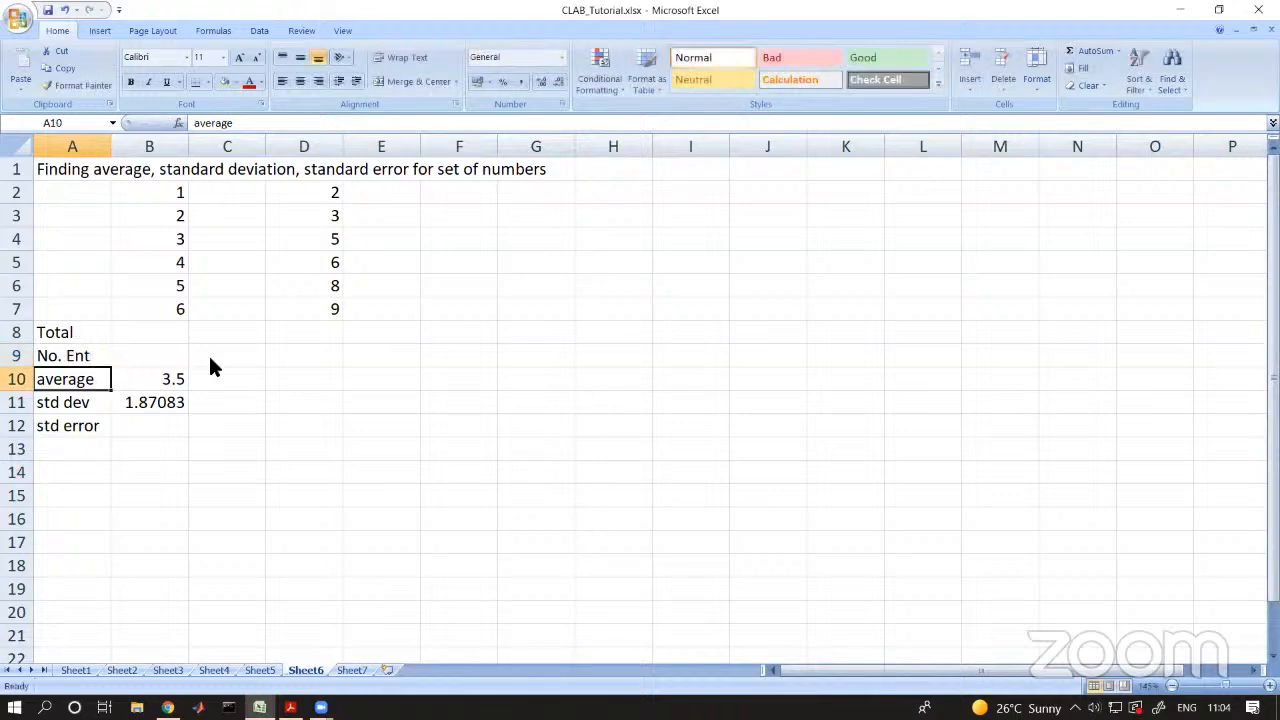
- Sum the values of B2:B7 in B8 with AutoSum
click(181, 333)
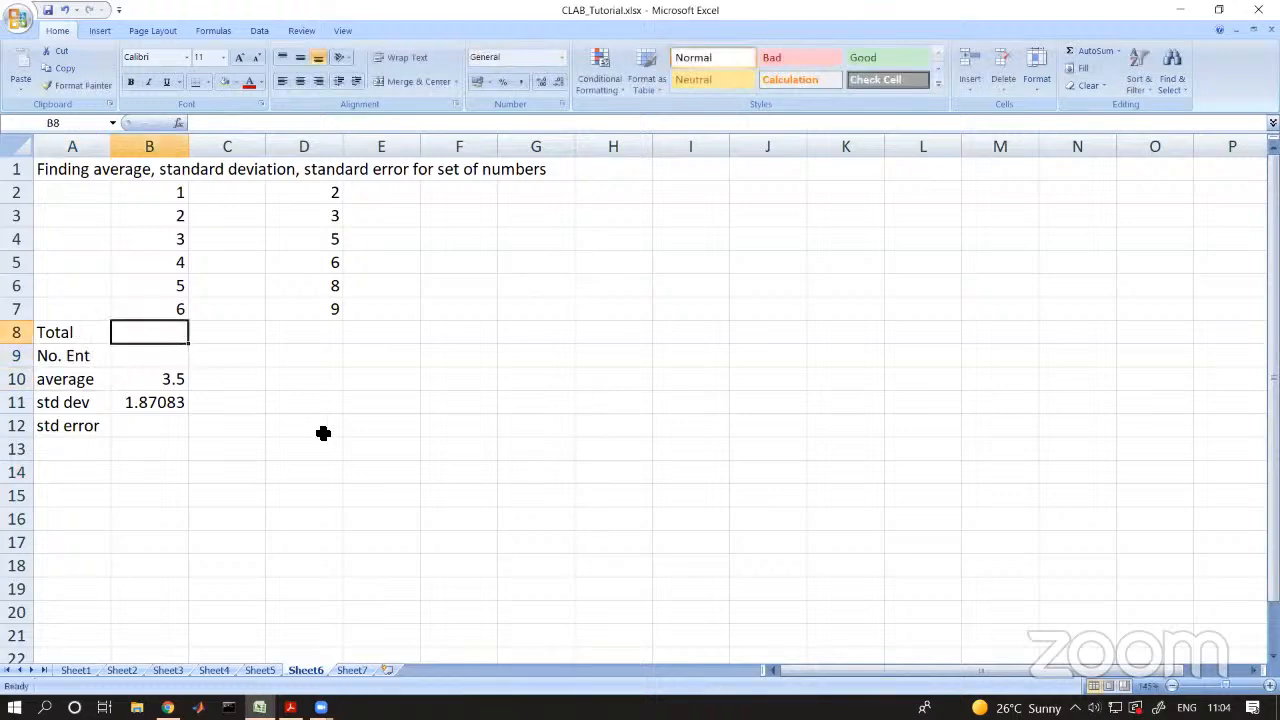
click(1060, 73)
key(Return)
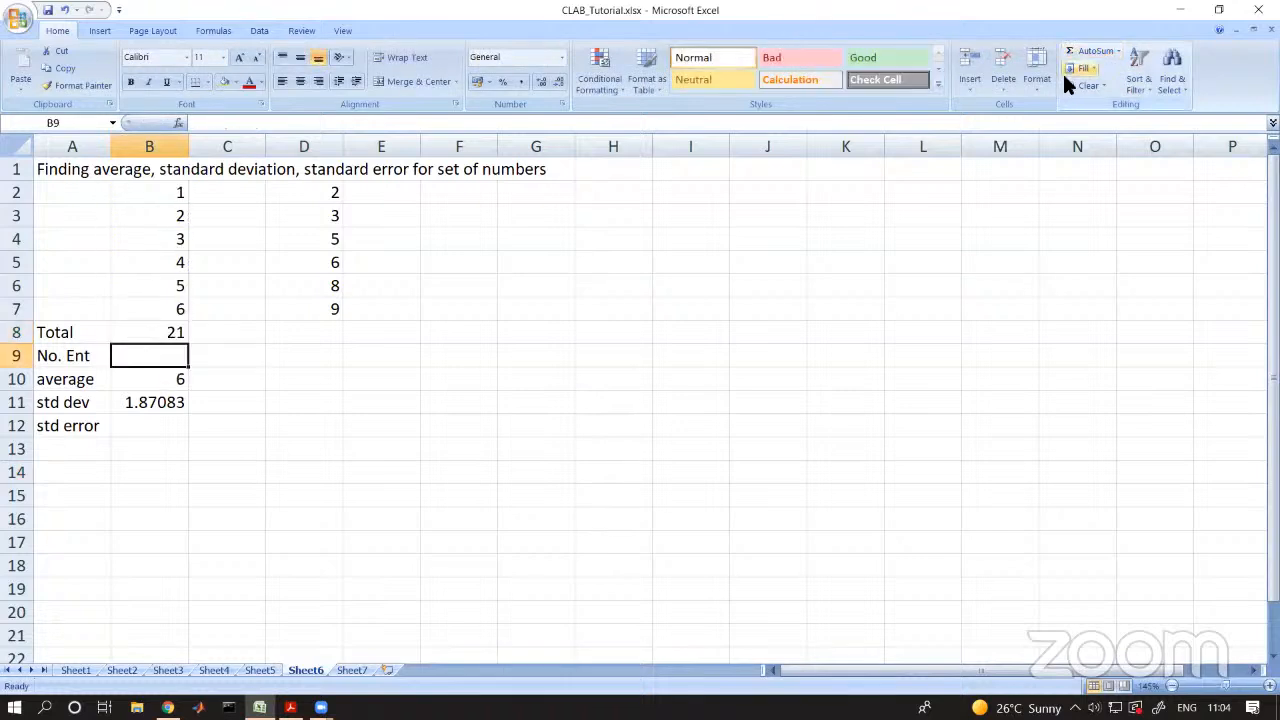
- Colour the text of the summary rows A8:D12 red
drag(49, 337, 303, 425)
click(249, 82)
click(274, 549)
- Count the entries of B2:B7 in B9 with the formula +COUNT(B2:B7)
click(177, 362)
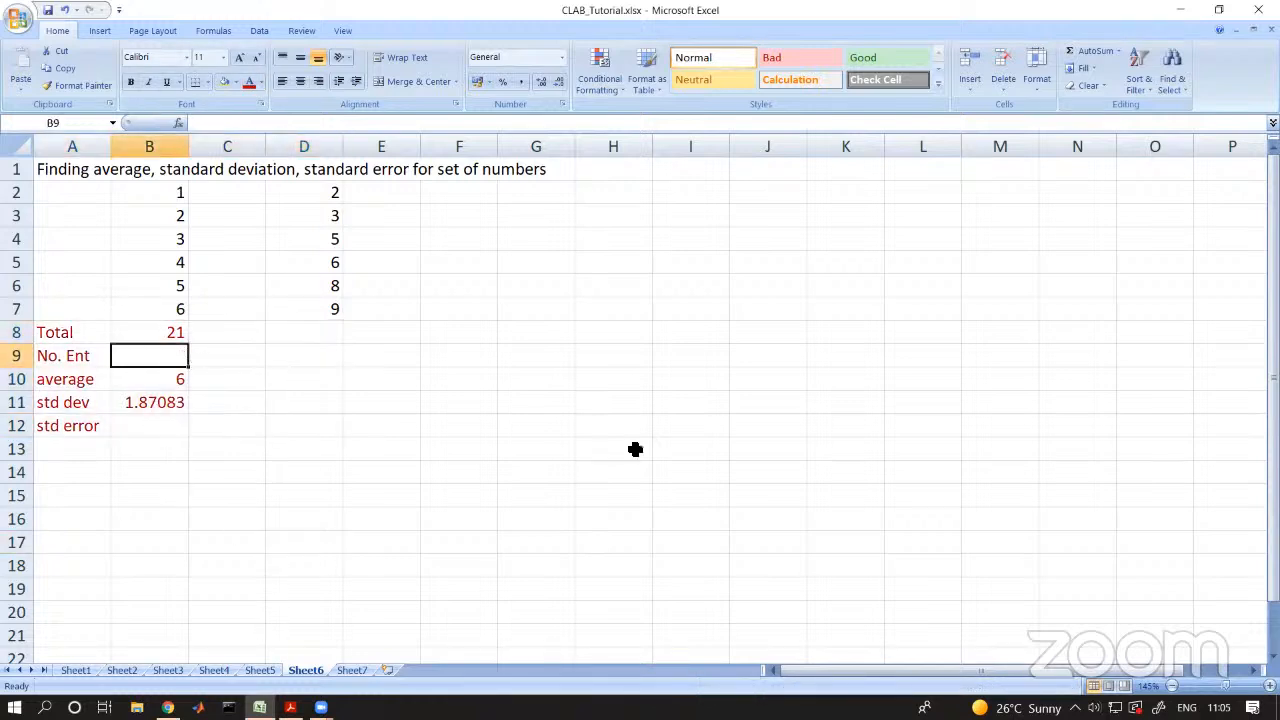
text(+count)
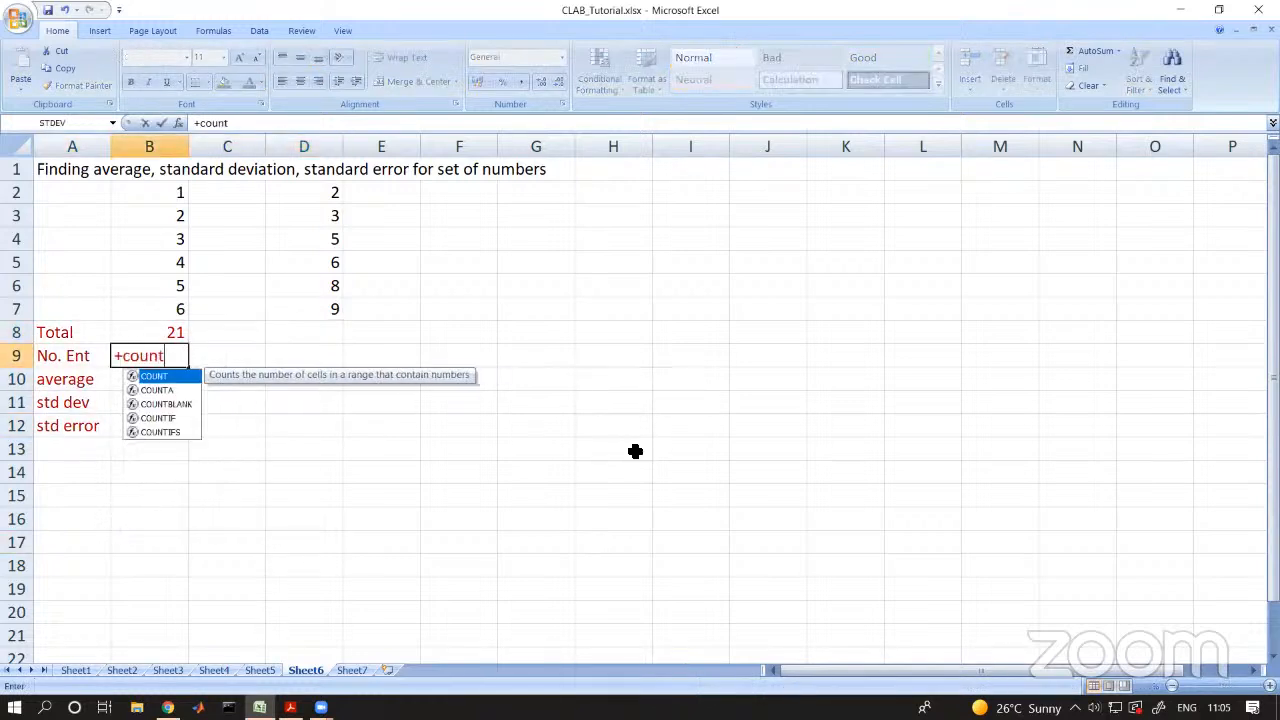
double_click(172, 377)
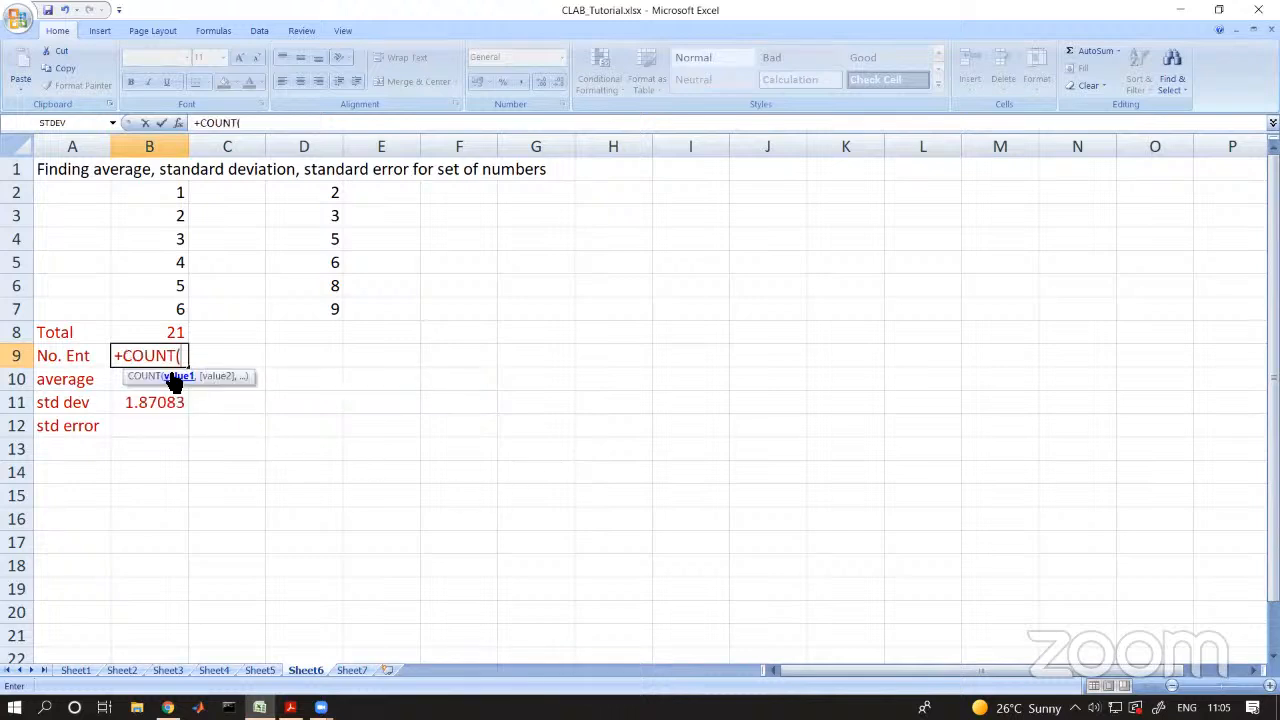
drag(172, 193, 173, 316)
key(Return)
click(178, 353)
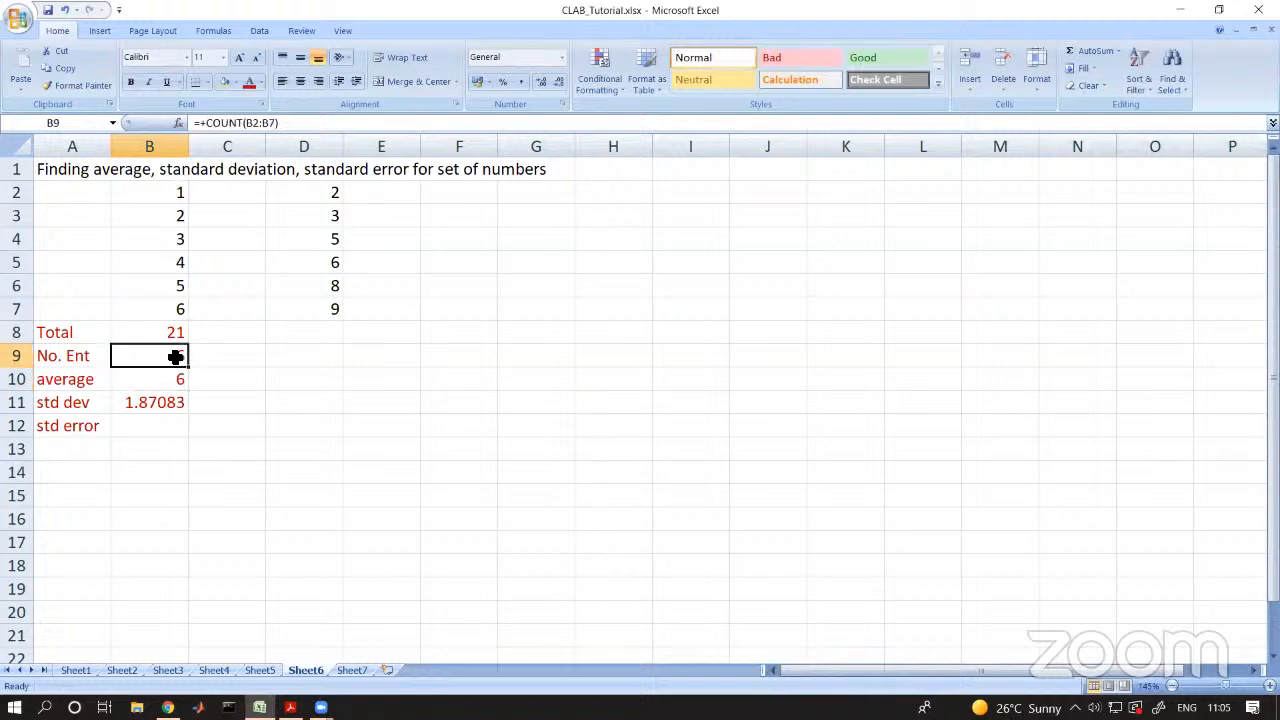
- Correct the average formula in B10 so that its range is B2:B7
click(177, 382)
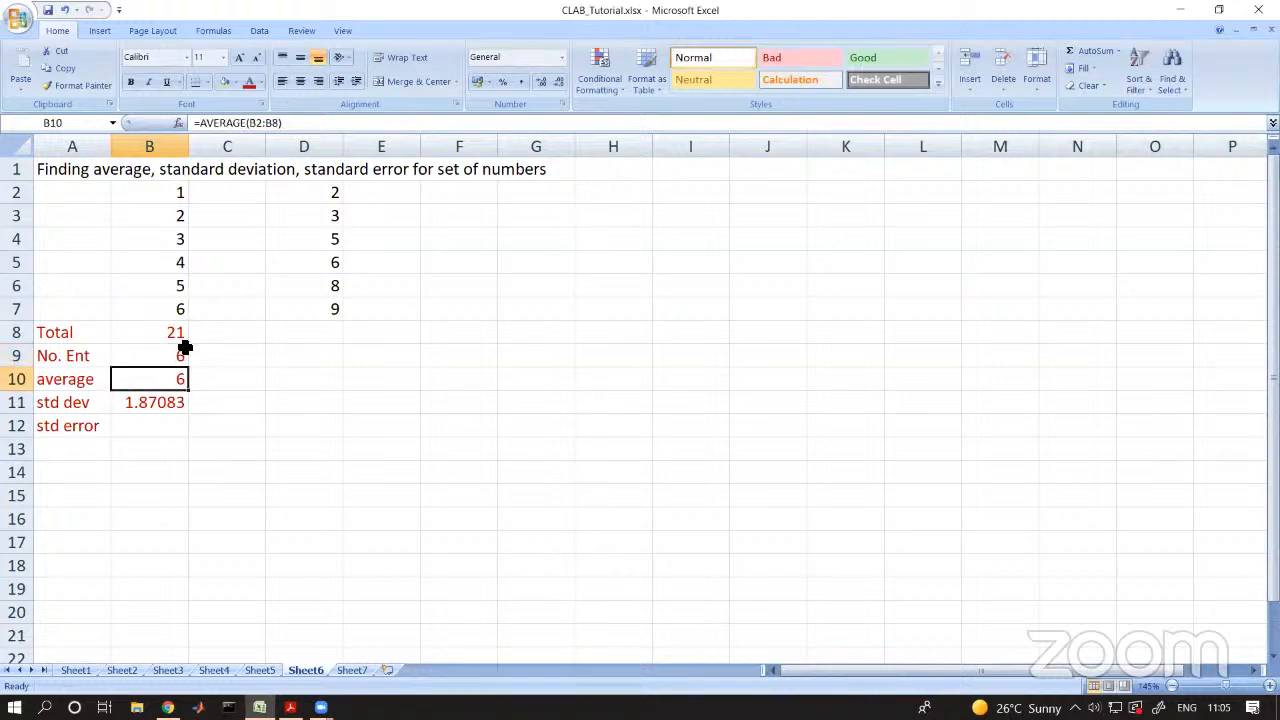
double_click(178, 360)
click(305, 430)
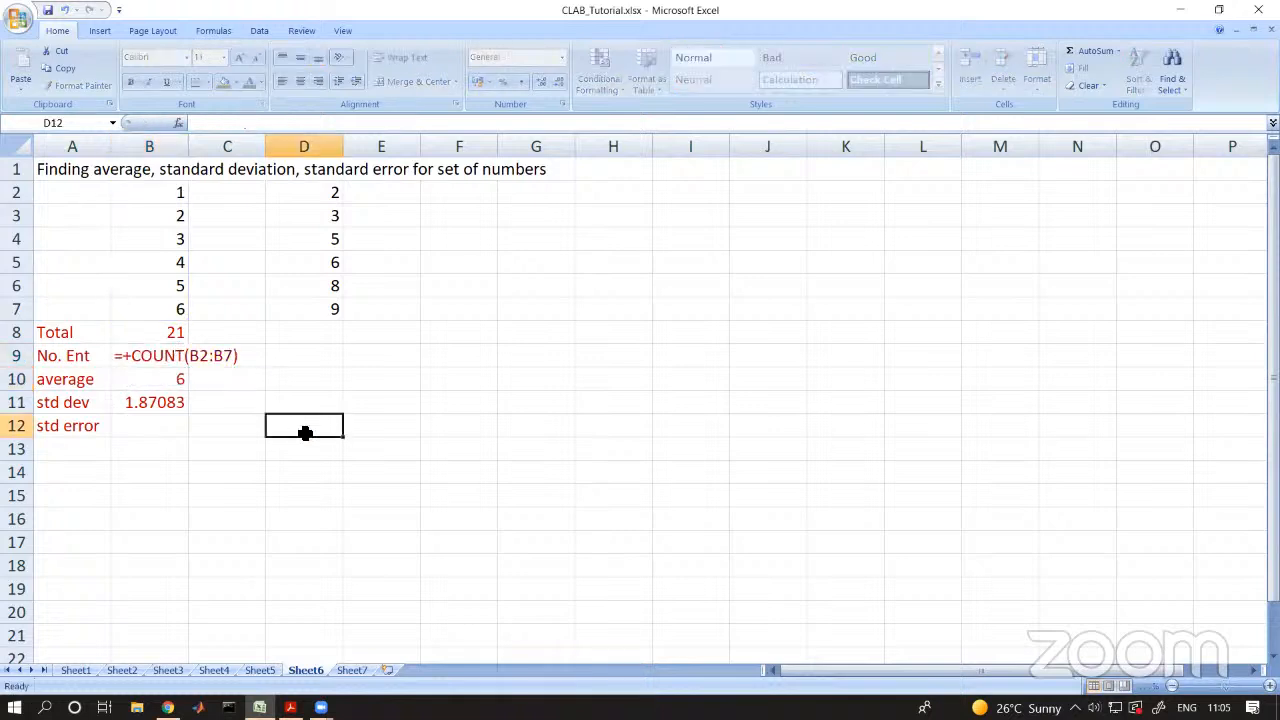
click(172, 384)
double_click(170, 385)
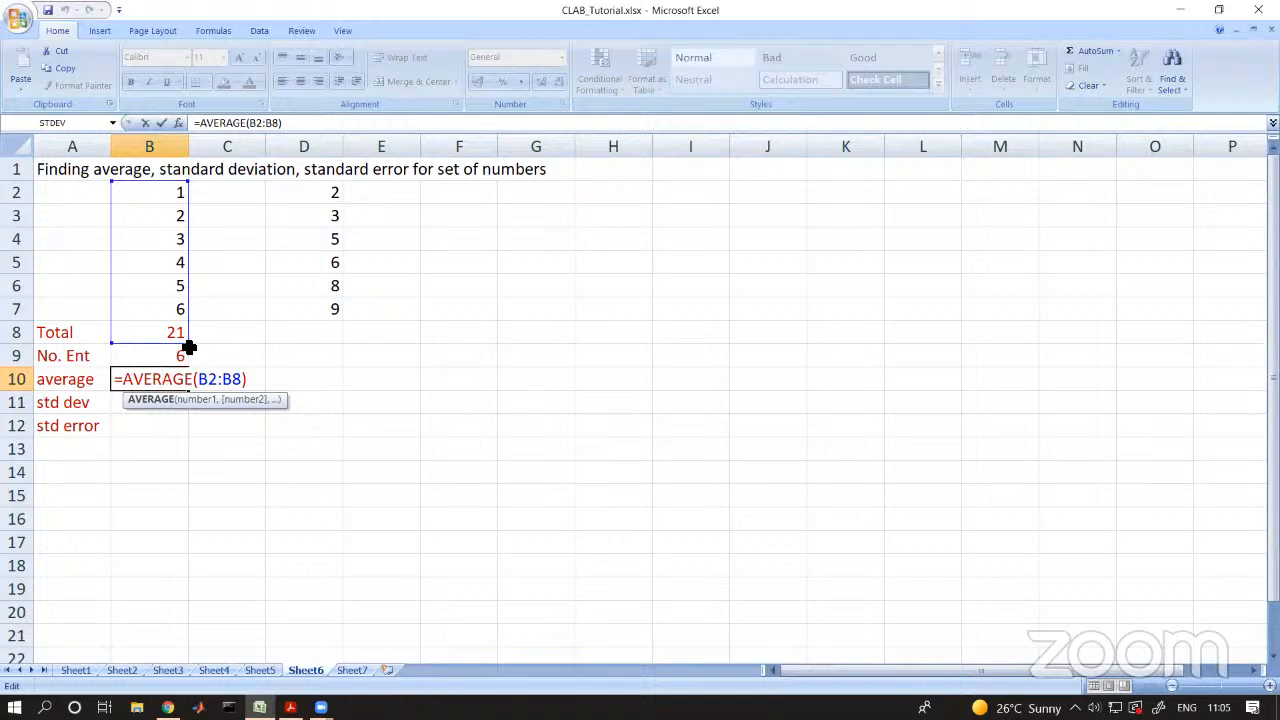
drag(193, 349, 186, 317)
key(Return)
click(268, 404)
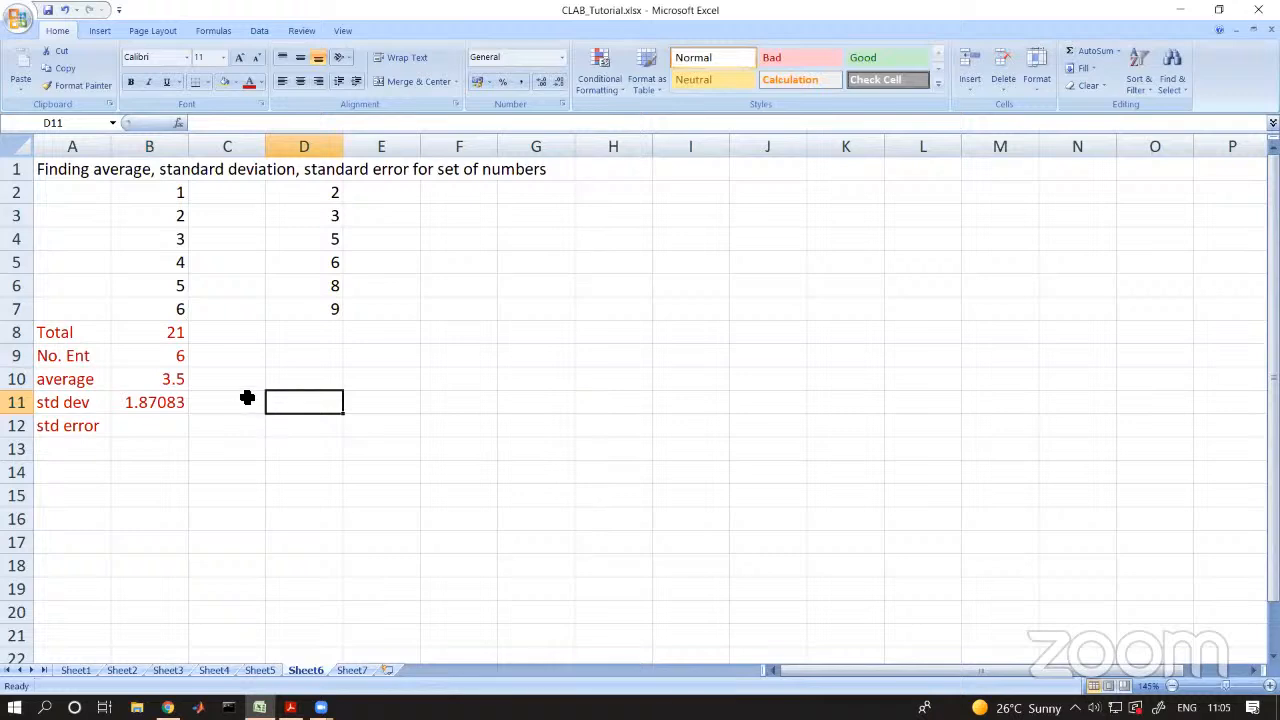
- Examine the formulas behind the total, number of entries, average and standard deviation in B8:B11
click(172, 333)
click(172, 357)
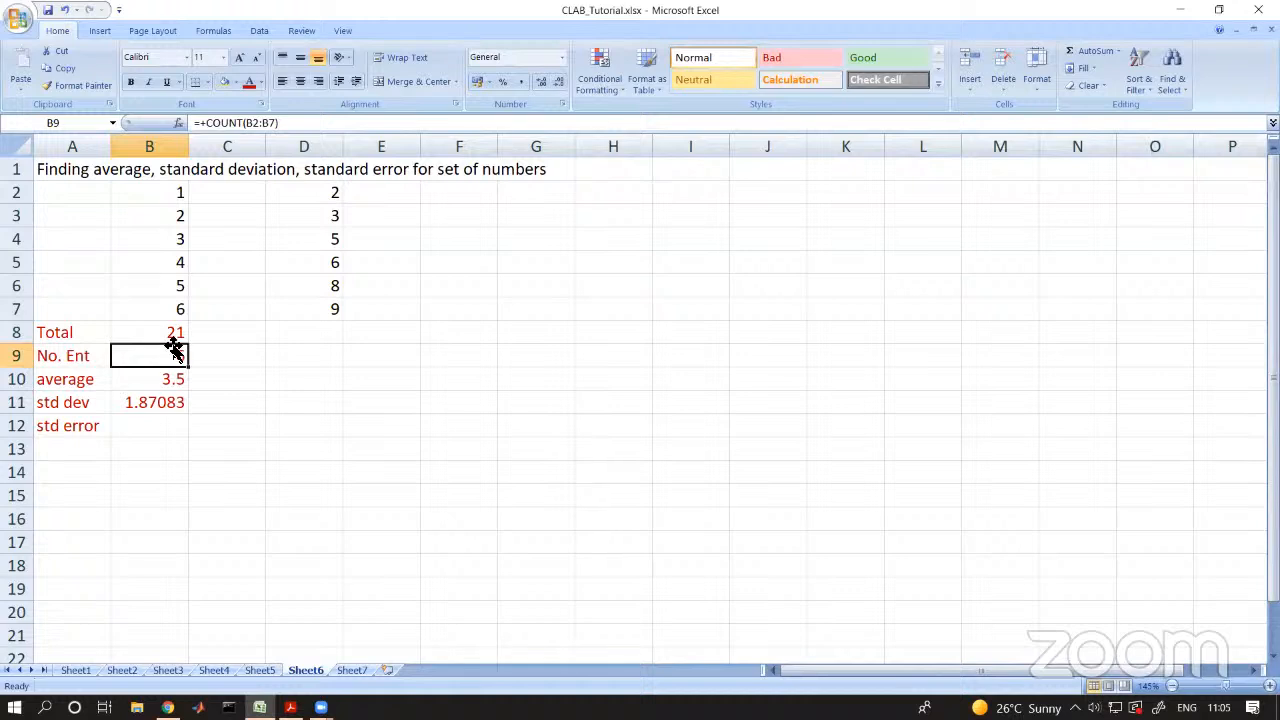
click(173, 380)
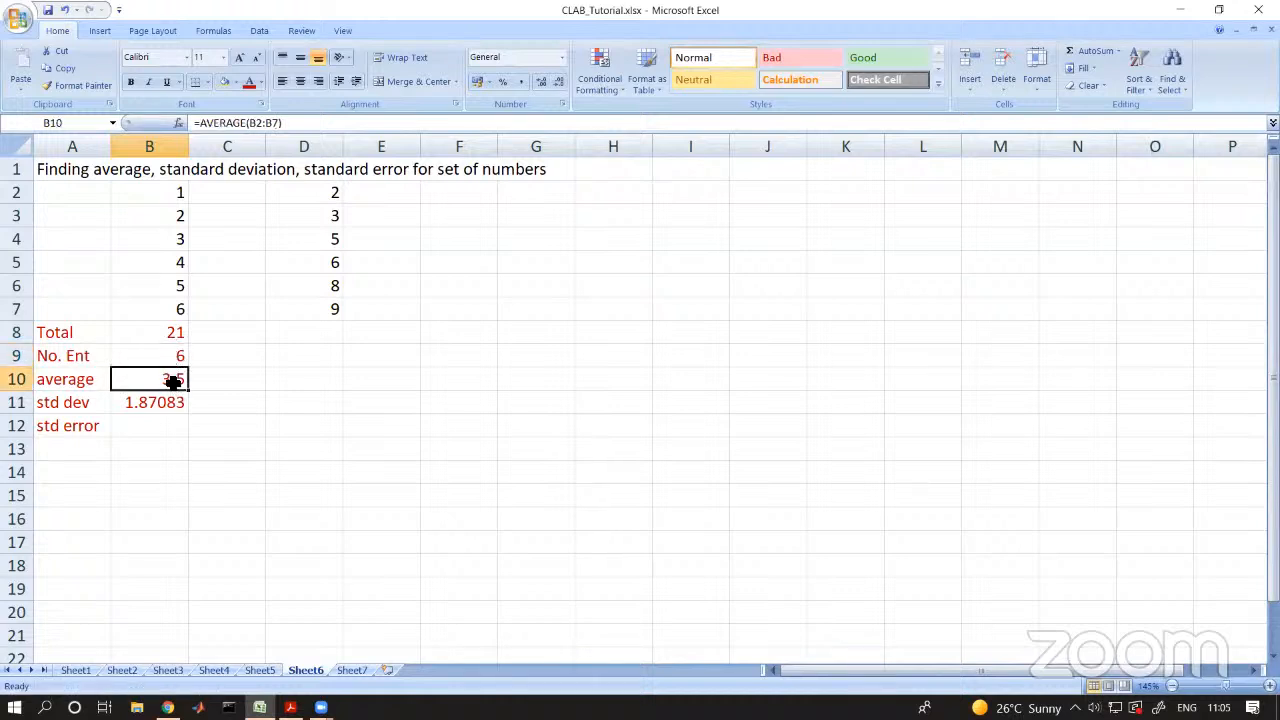
click(175, 405)
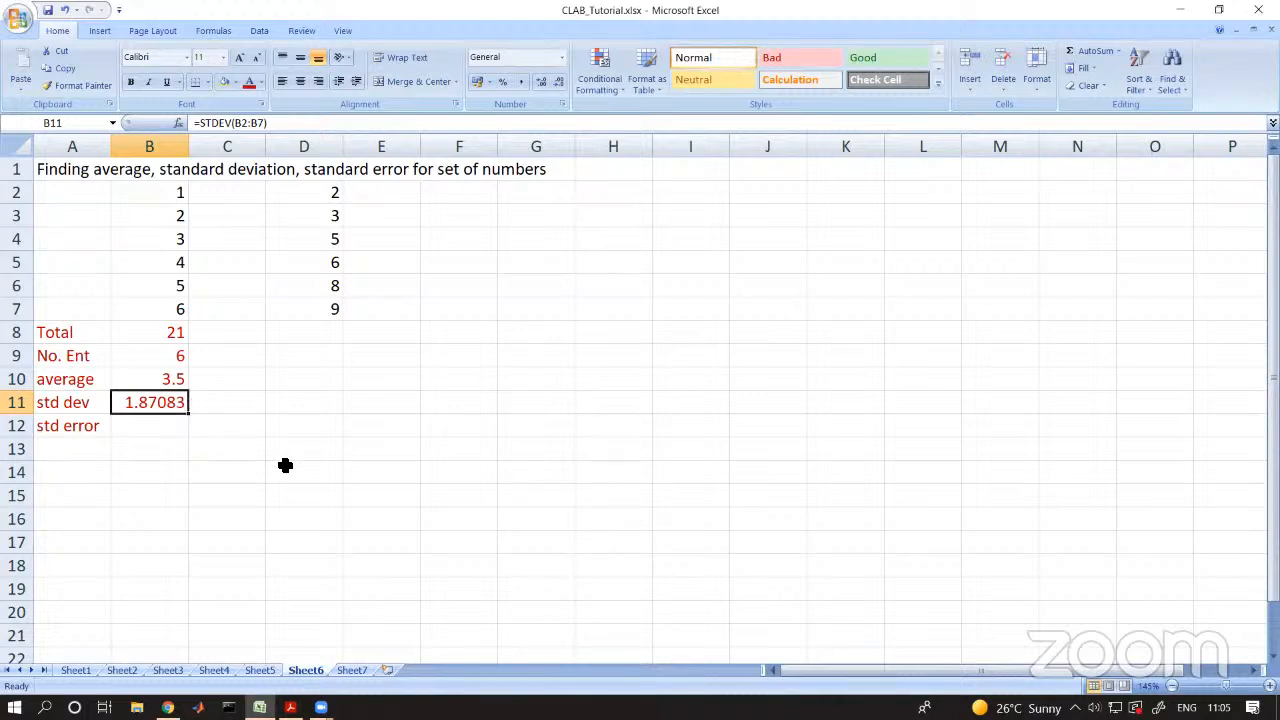
click(167, 379)
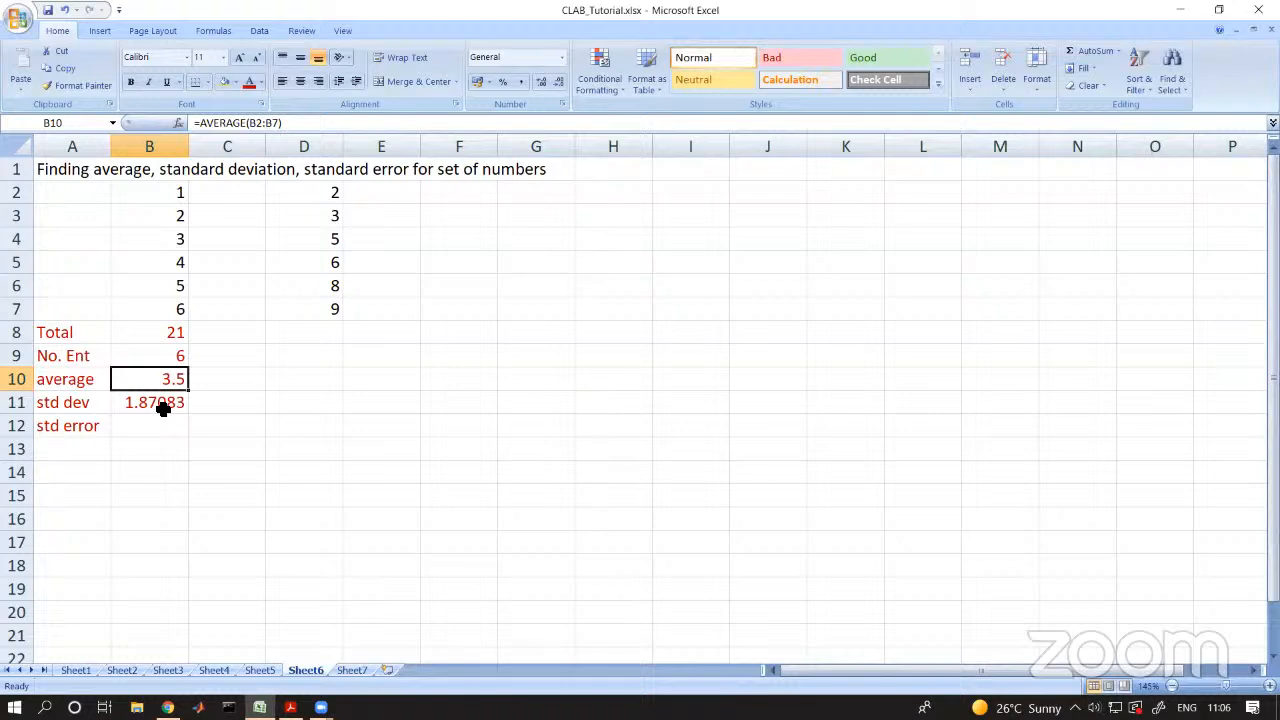
click(279, 433)
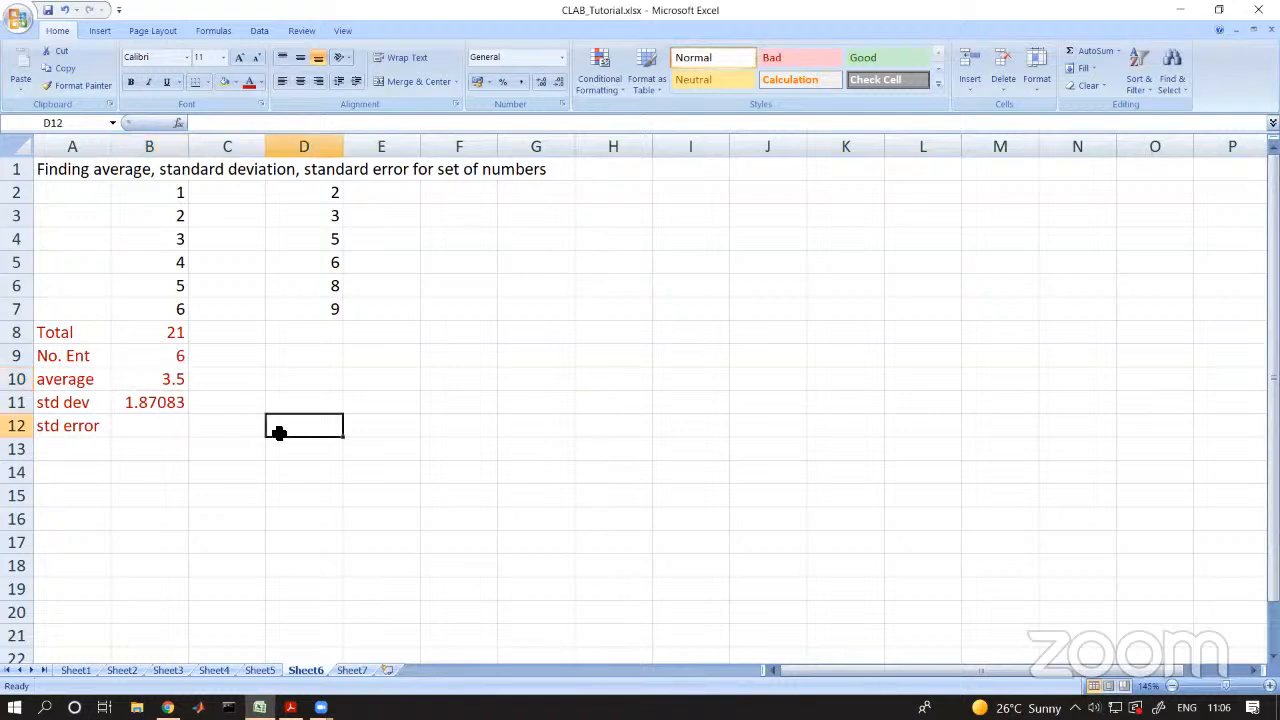
click(152, 380)
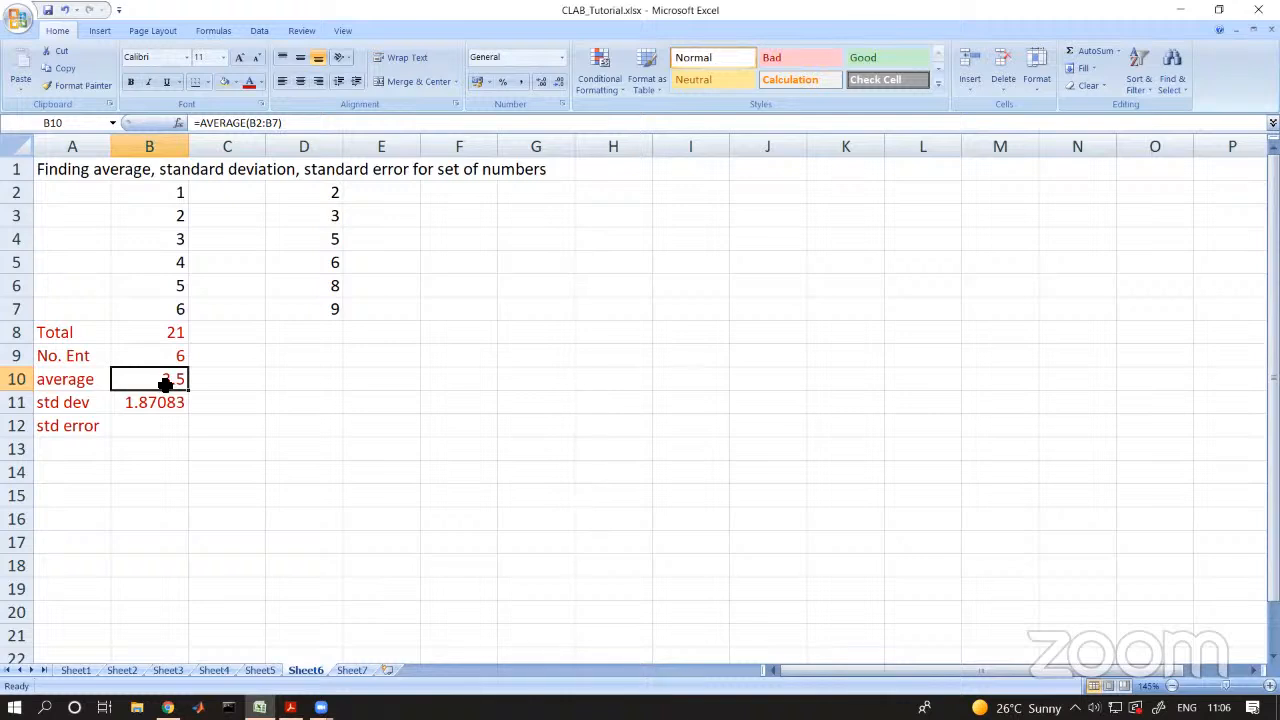
click(240, 492)
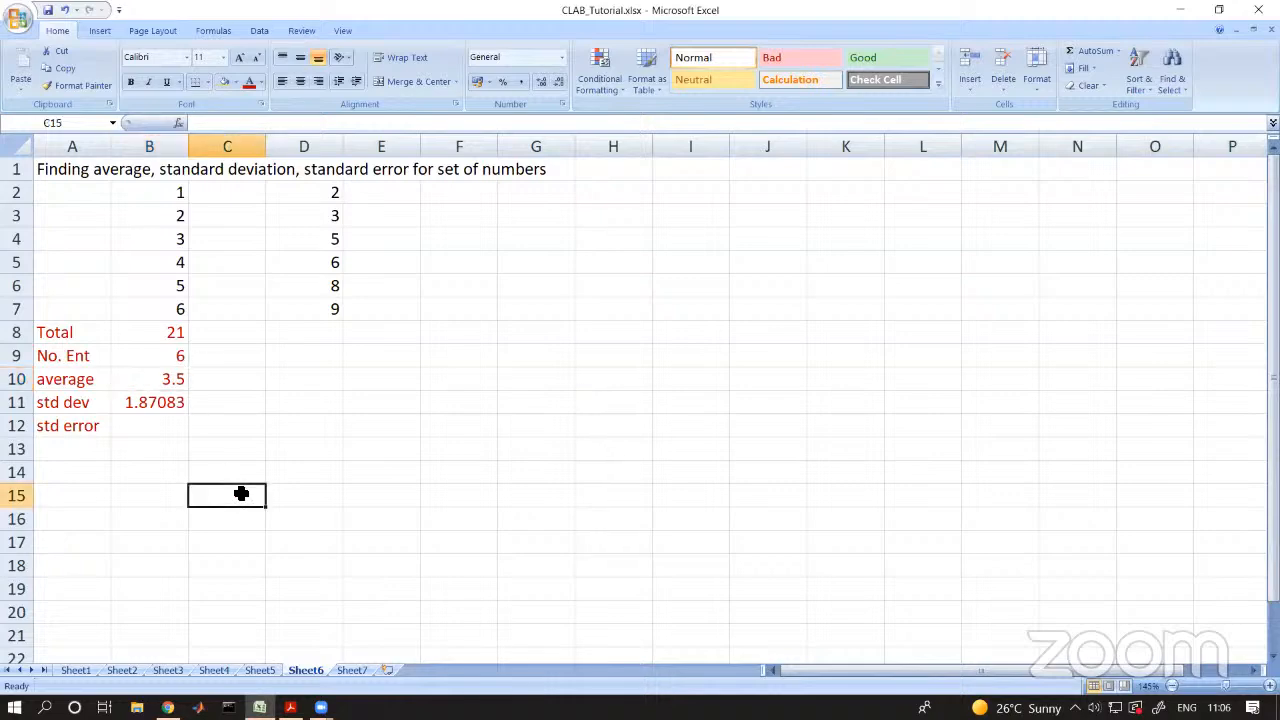
click(319, 428)
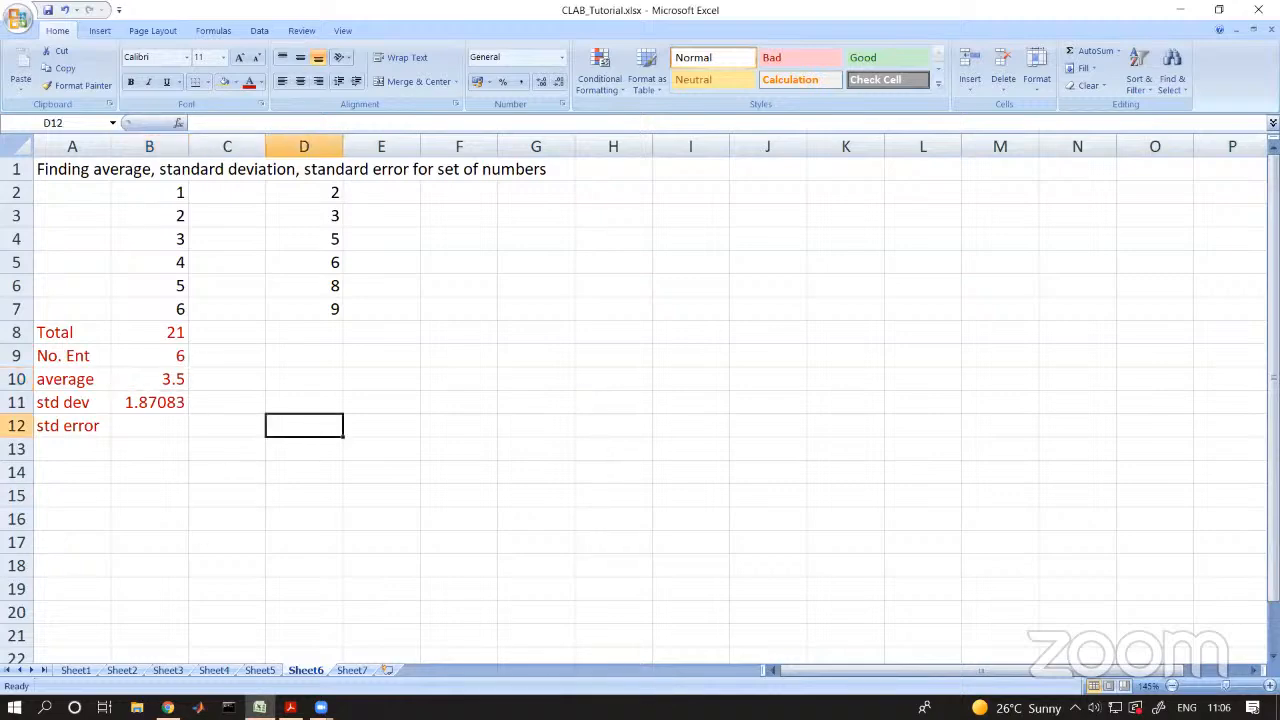
- Open Calculator, compute the reciprocal of the square root of 6 multiplied by 3.5, and close it
click(14, 707)
text(calc)
key(Return)
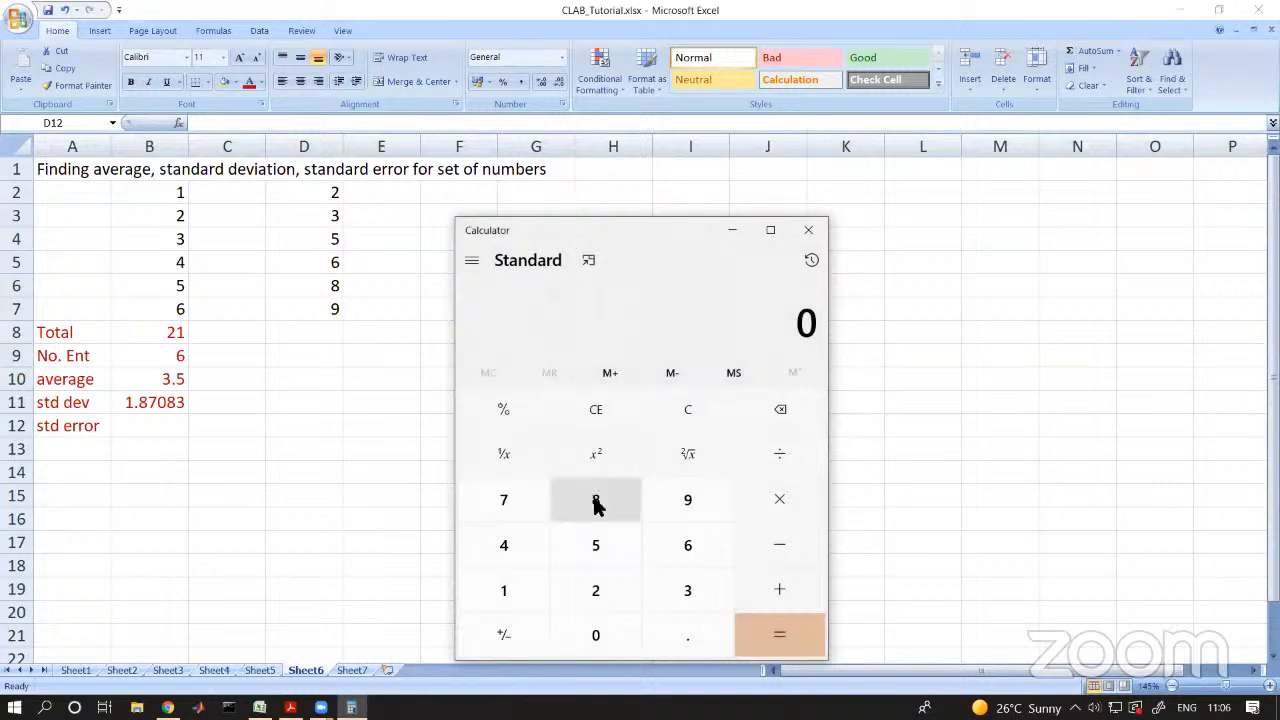
click(700, 455)
key(6)
click(690, 451)
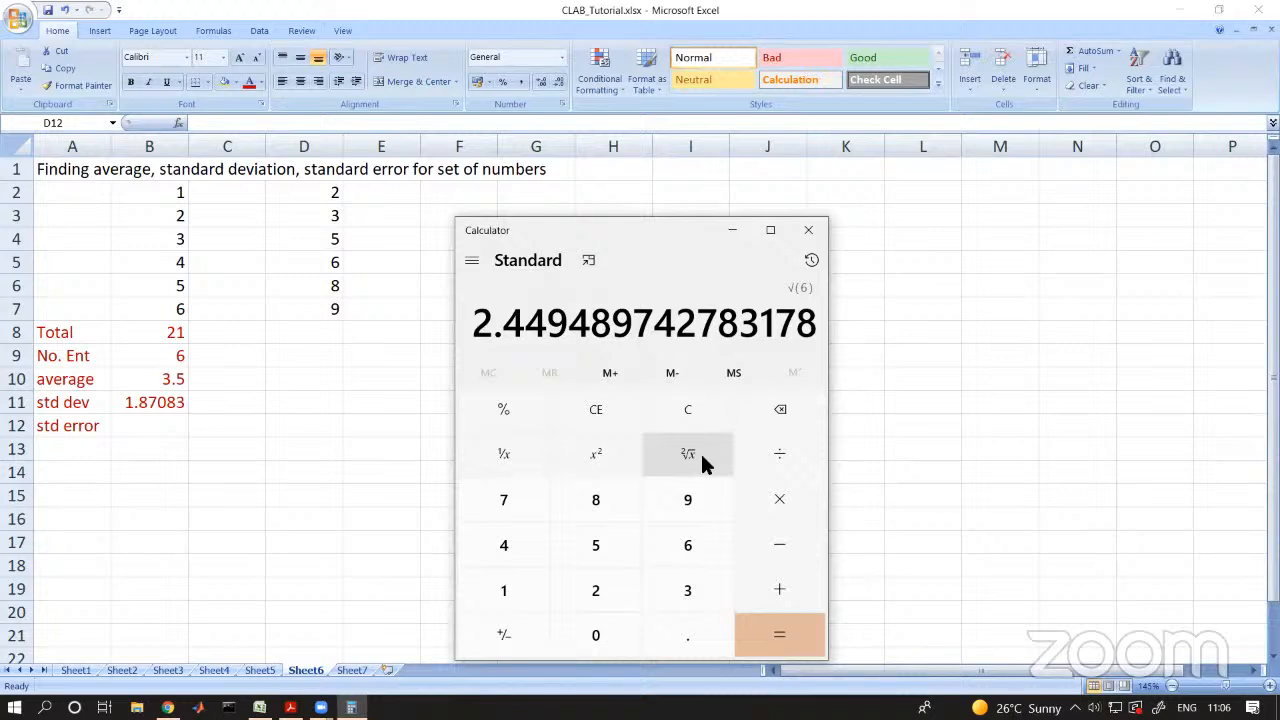
click(534, 452)
text(*3.5)
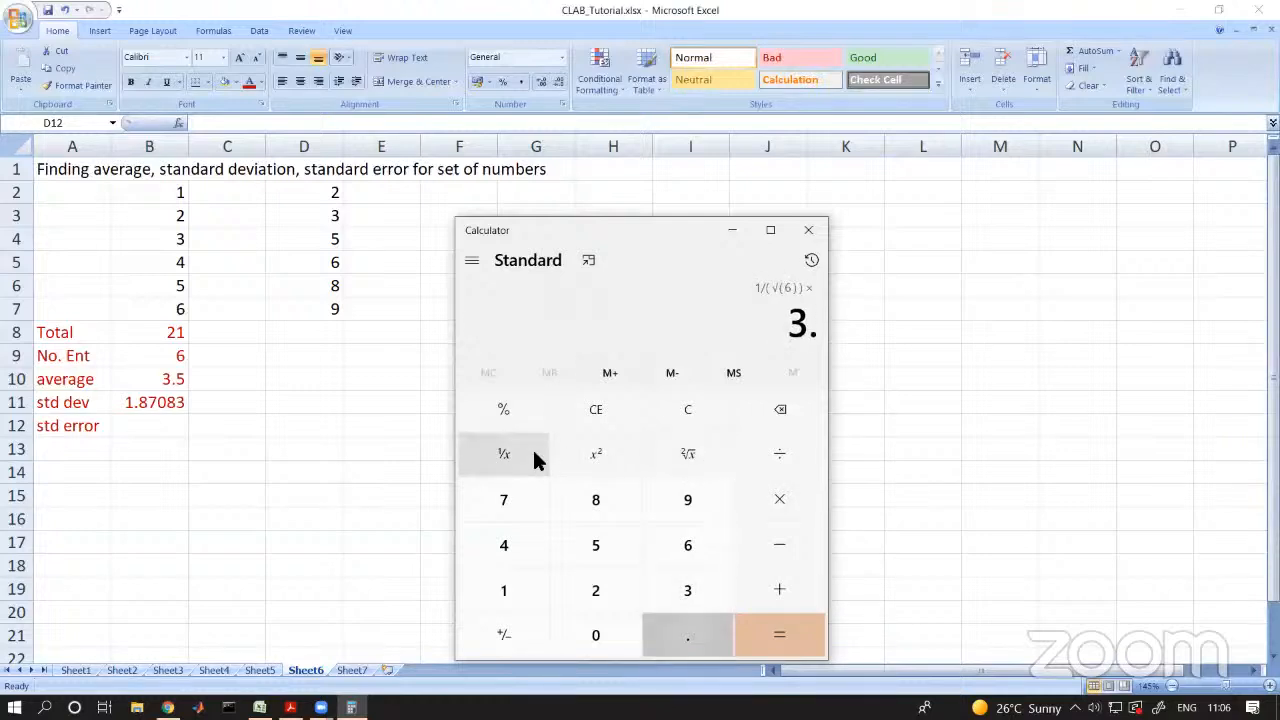
key(Return)
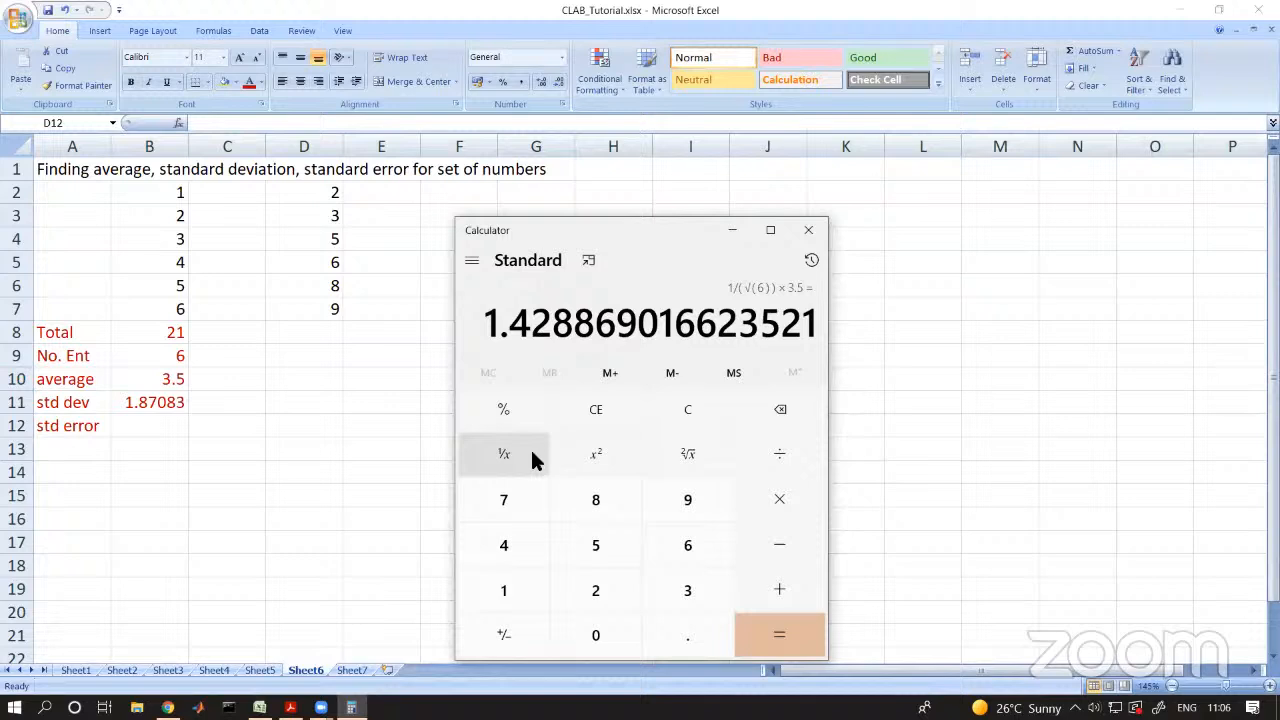
click(806, 230)
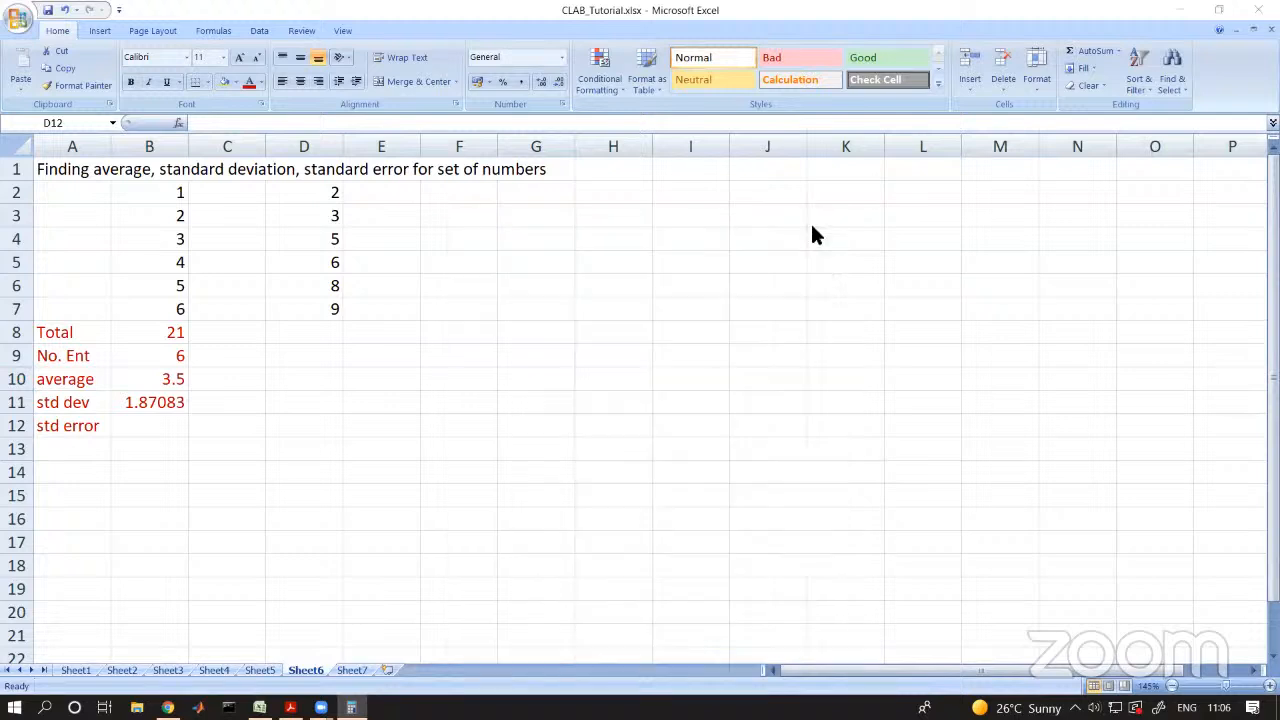
- Switch to the Chrome browser
click(368, 500)
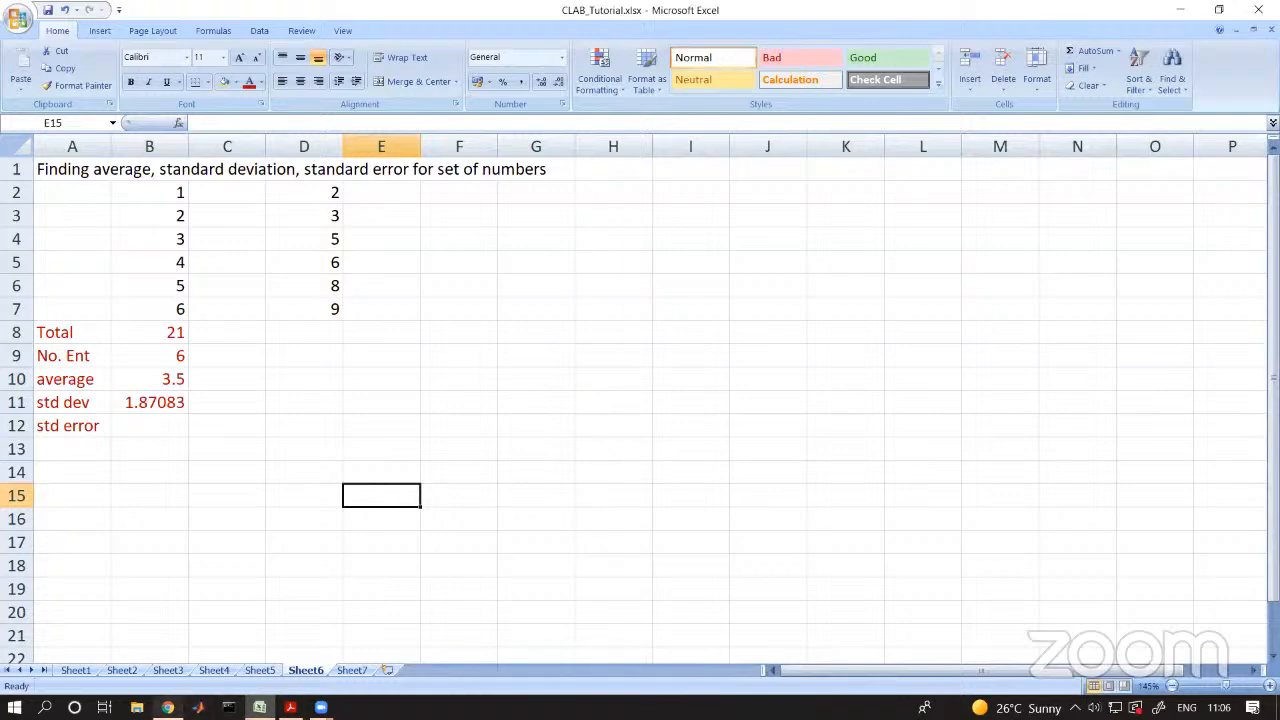
click(167, 707)
click(430, 112)
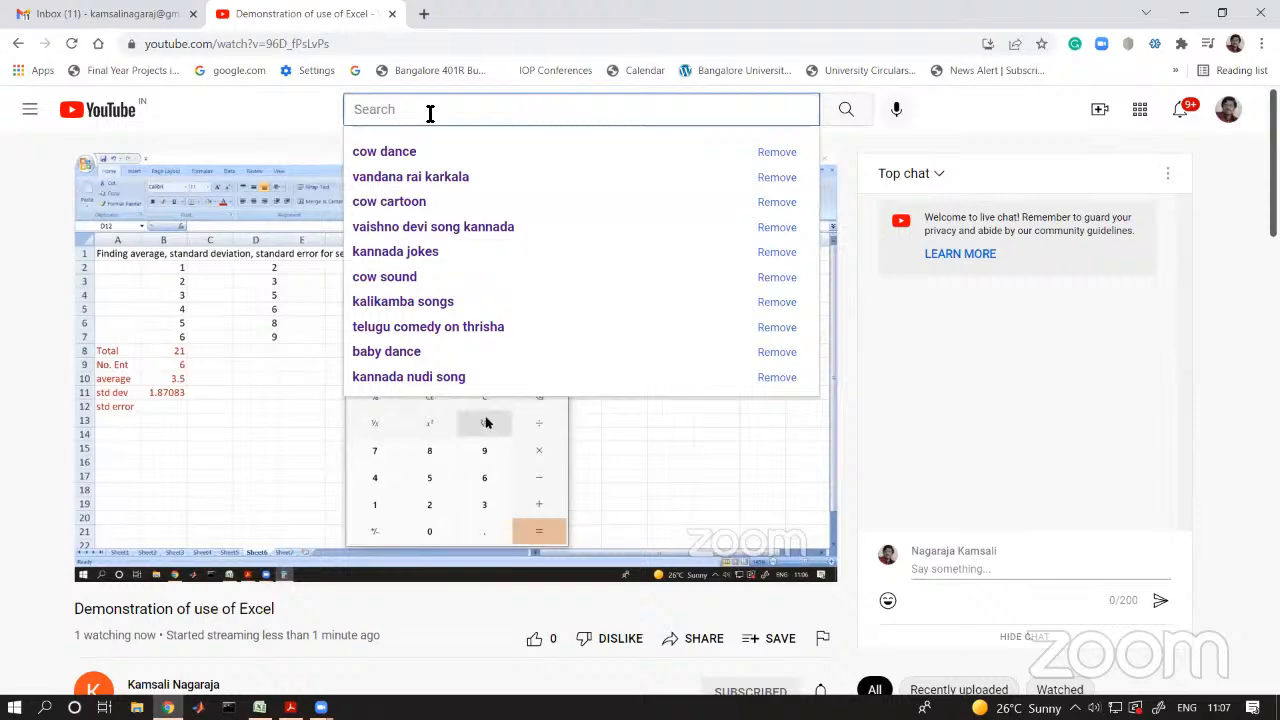
text(st)
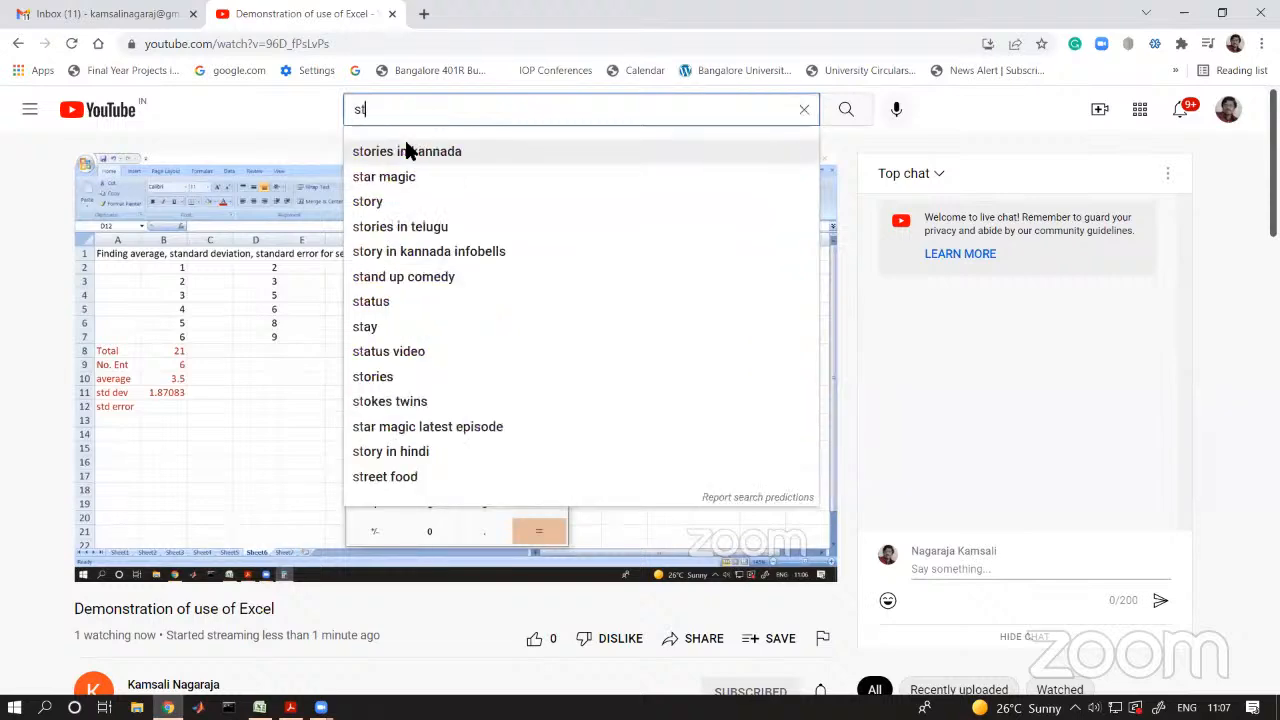
key(BackSpace)
key(BackSpace)
key(Escape)
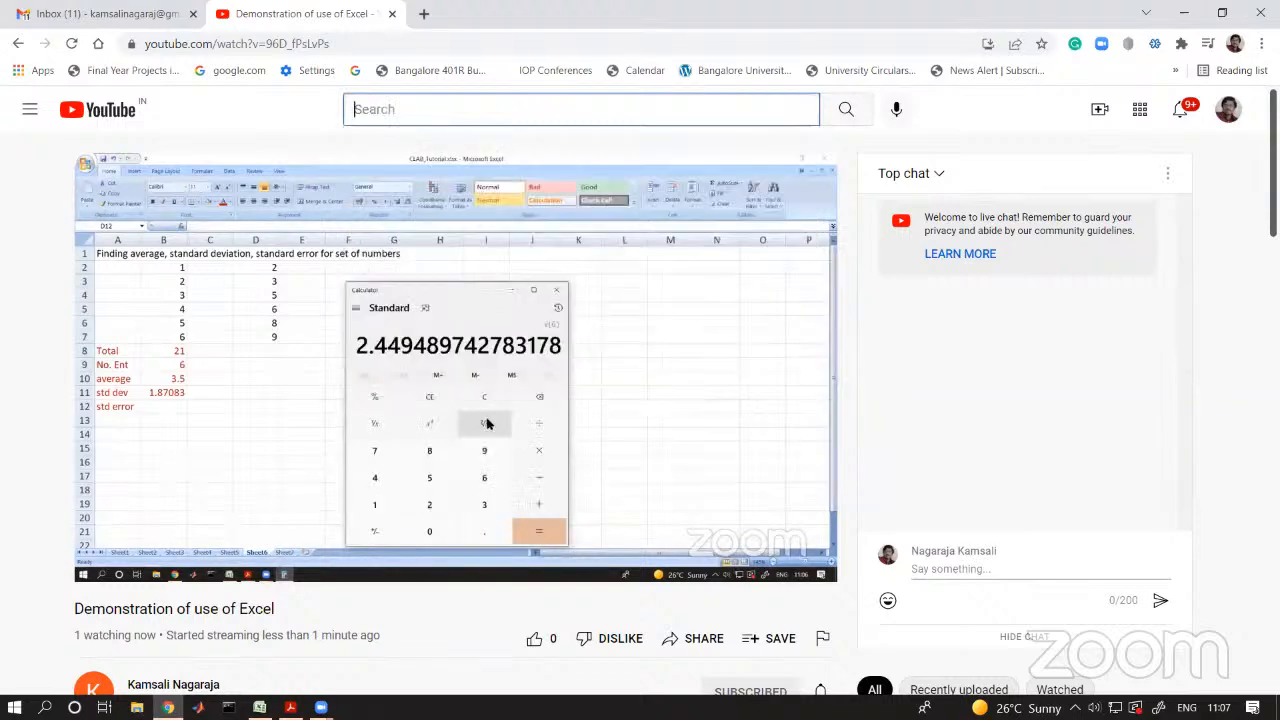
- Search Google for "standard deviation formula" in a new browser tab
click(424, 15)
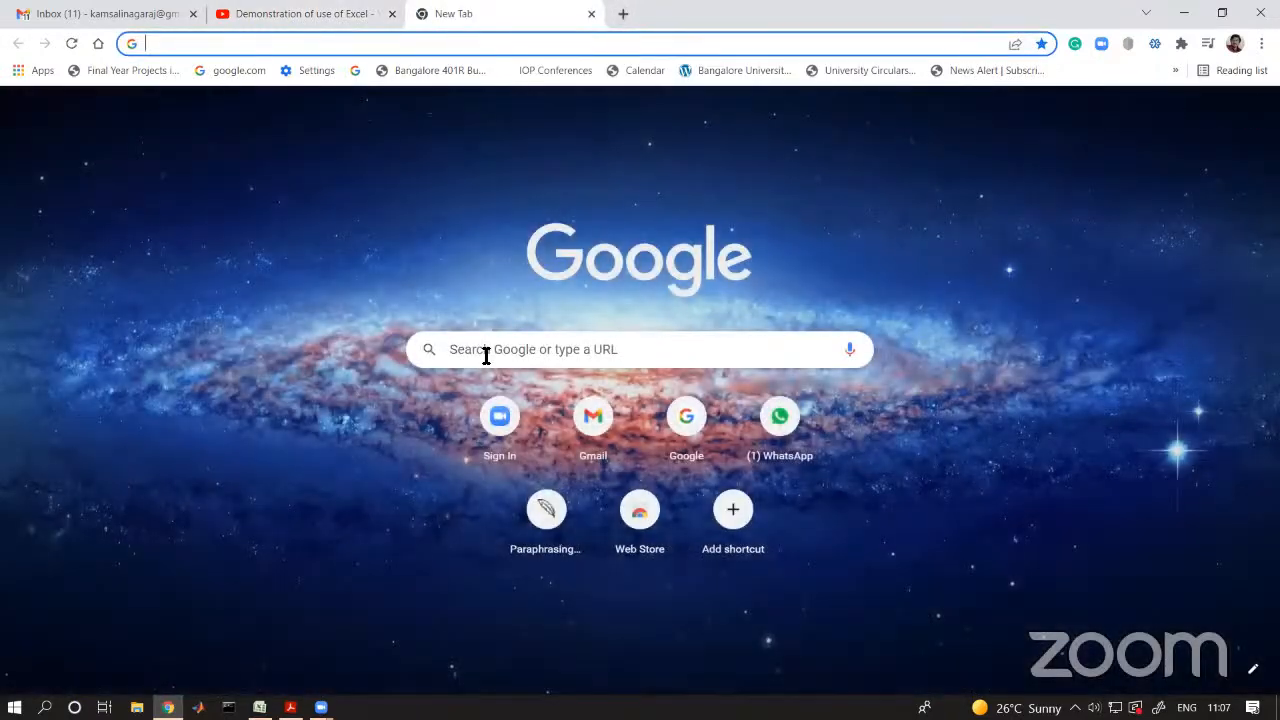
click(486, 352)
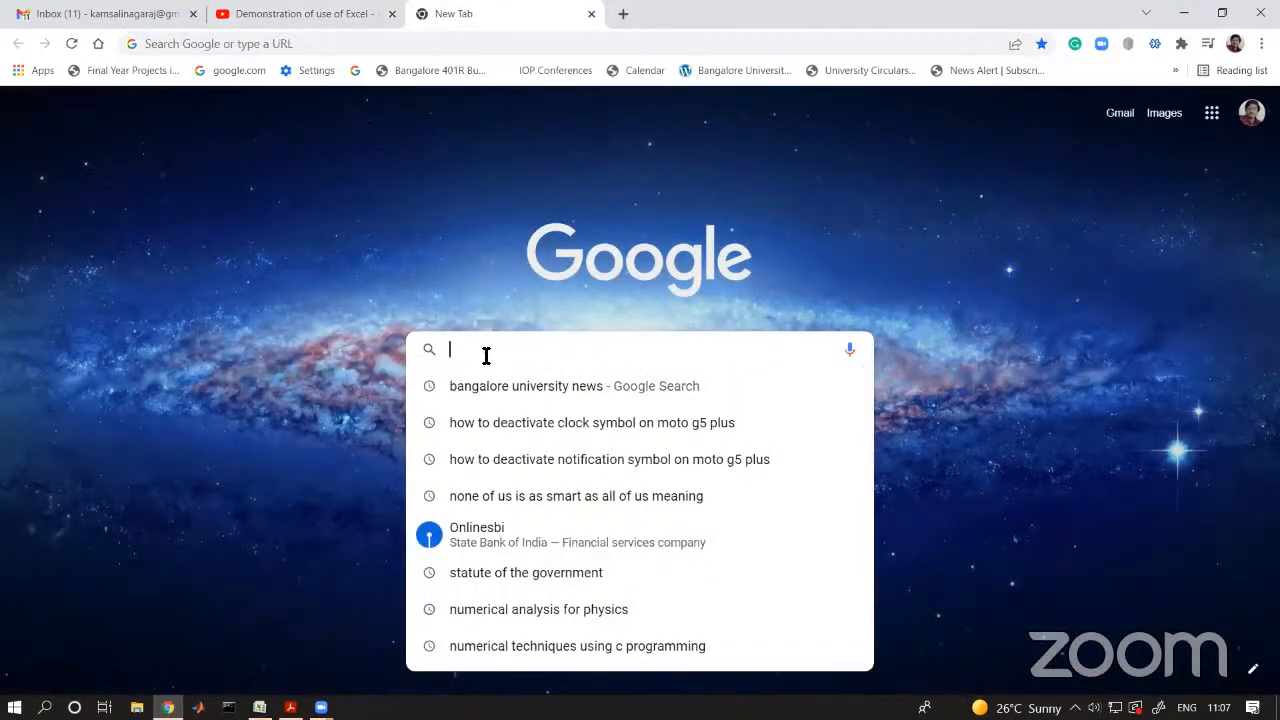
text(standard )
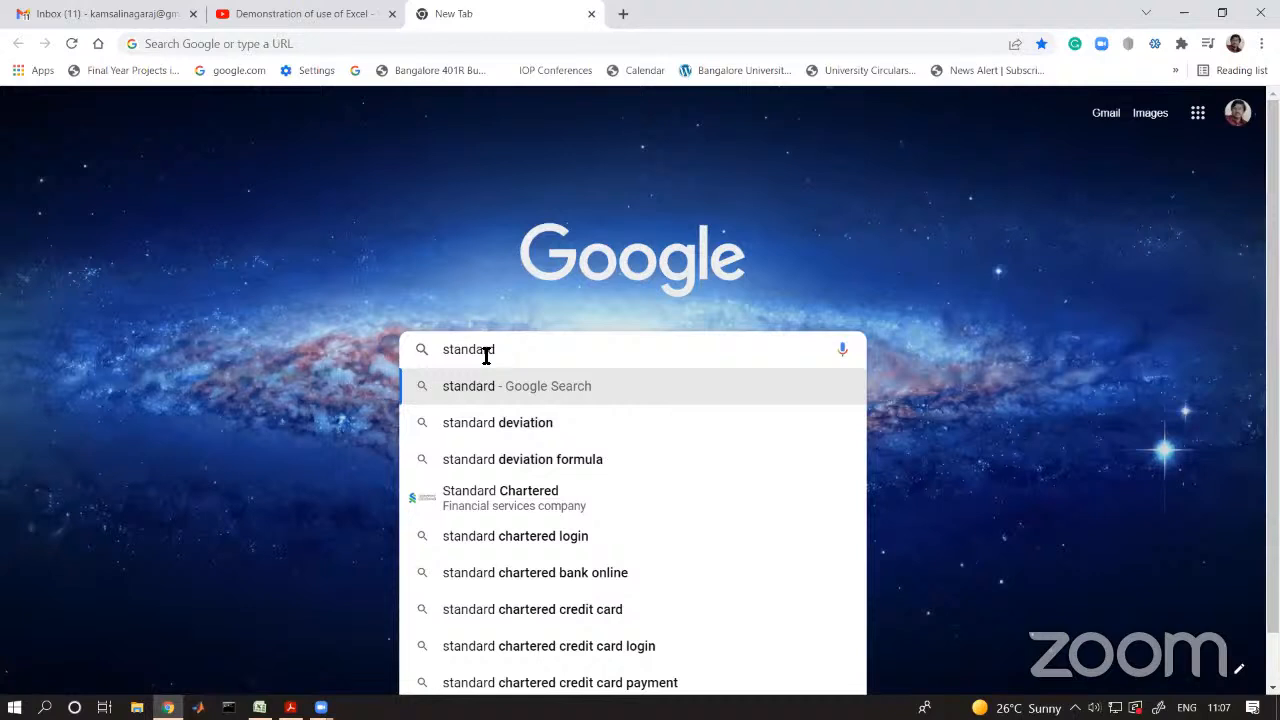
text(de)
key(Down)
key(Return)
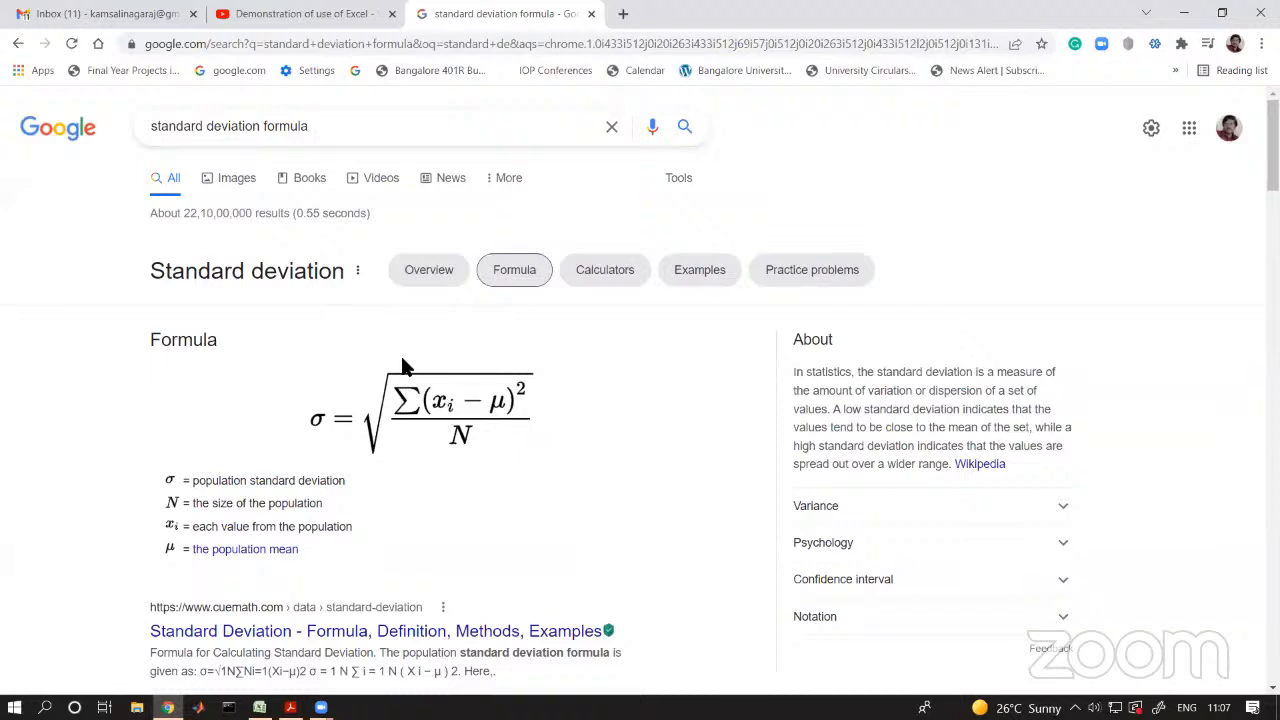
- Search Google for "standard deviation formula example", check the definition of the population mean, and return to the results
click(366, 141)
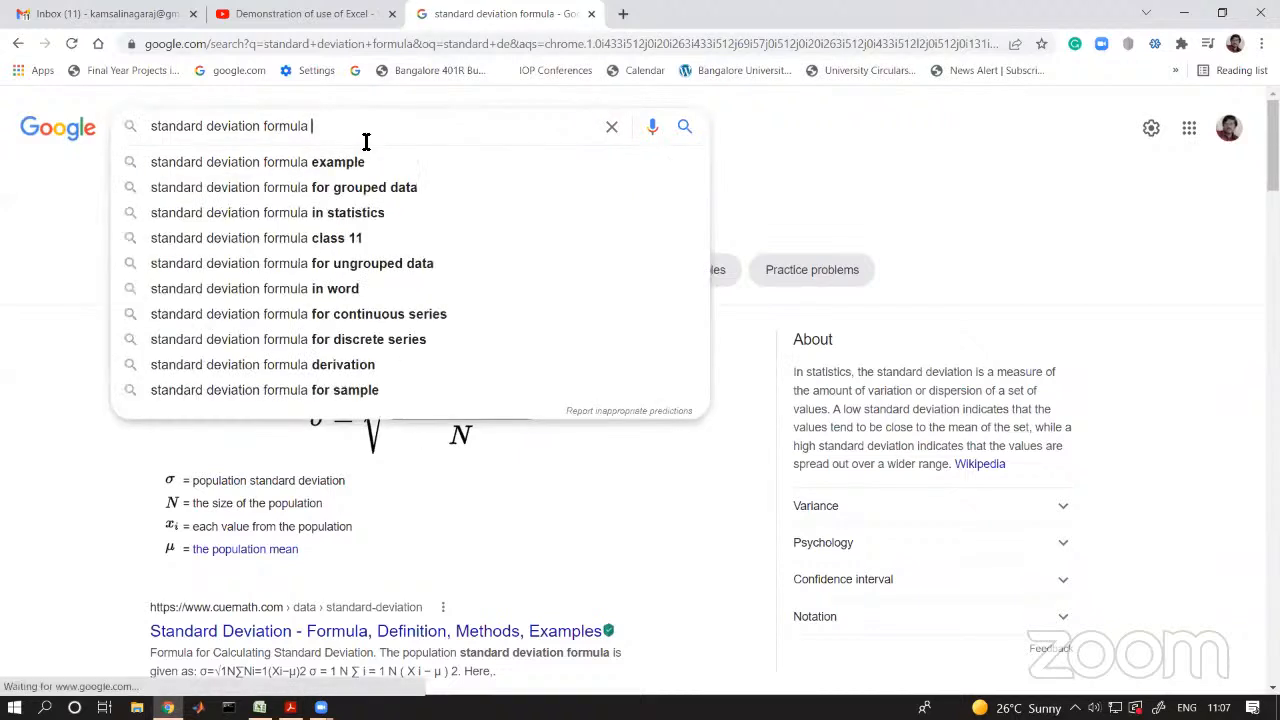
click(340, 166)
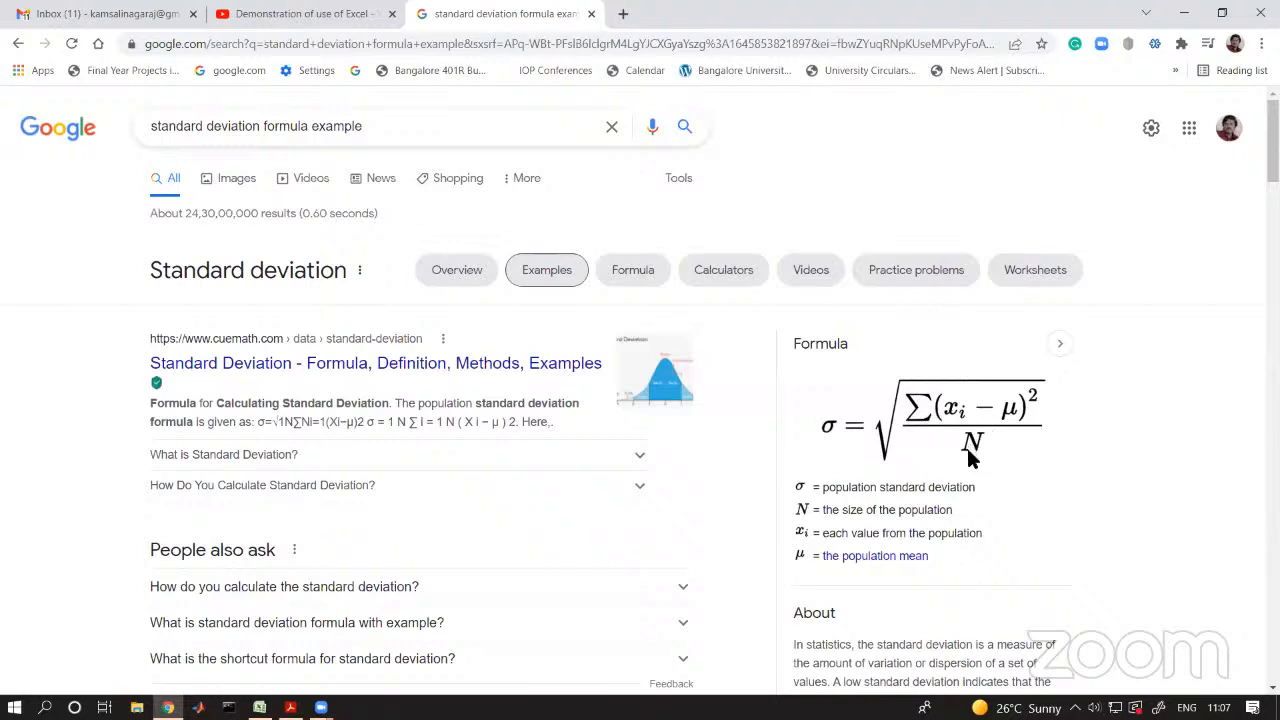
click(896, 557)
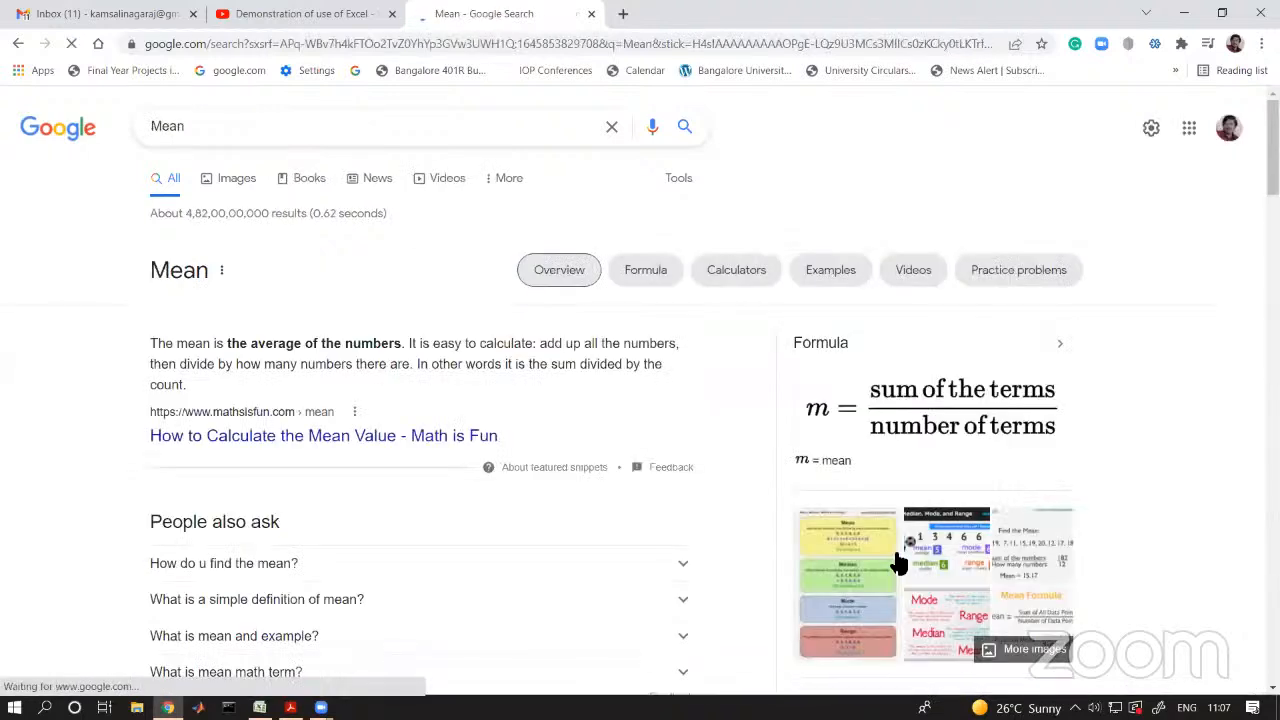
click(18, 44)
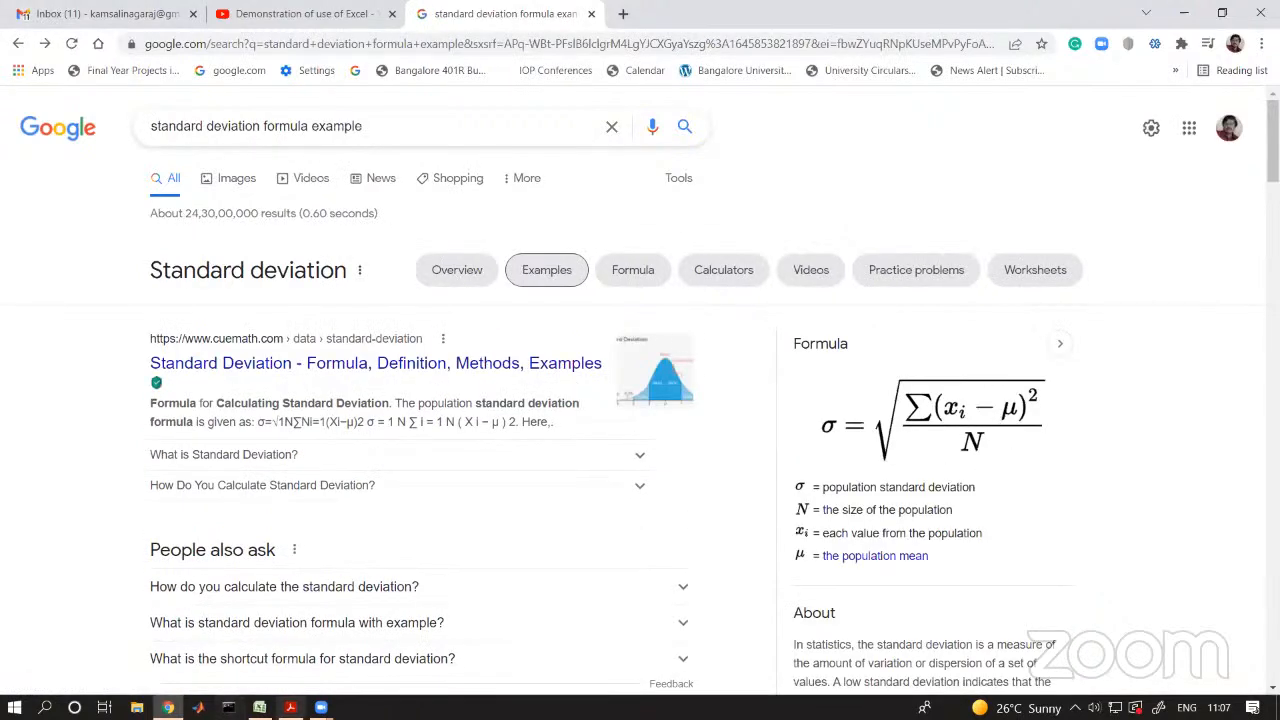
- Switch to Excel and enter the labels X2 in F8 and N in G8 on Sheet6
click(259, 707)
click(217, 501)
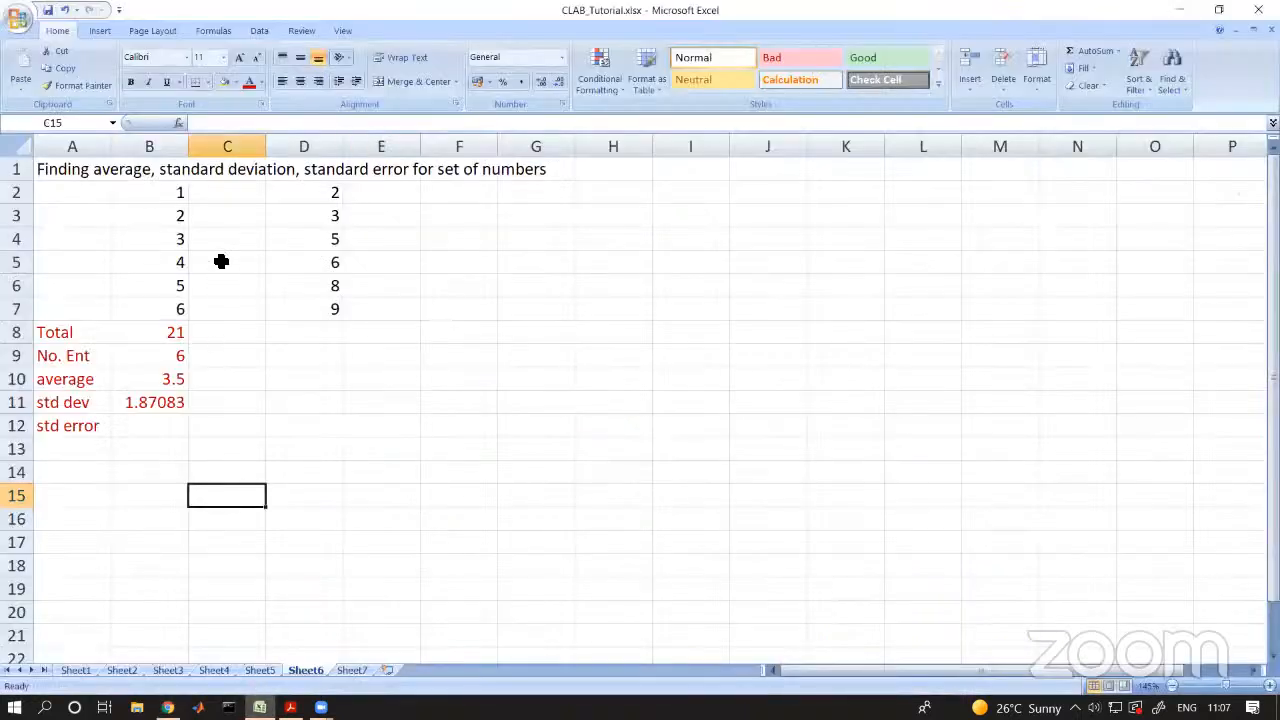
click(446, 194)
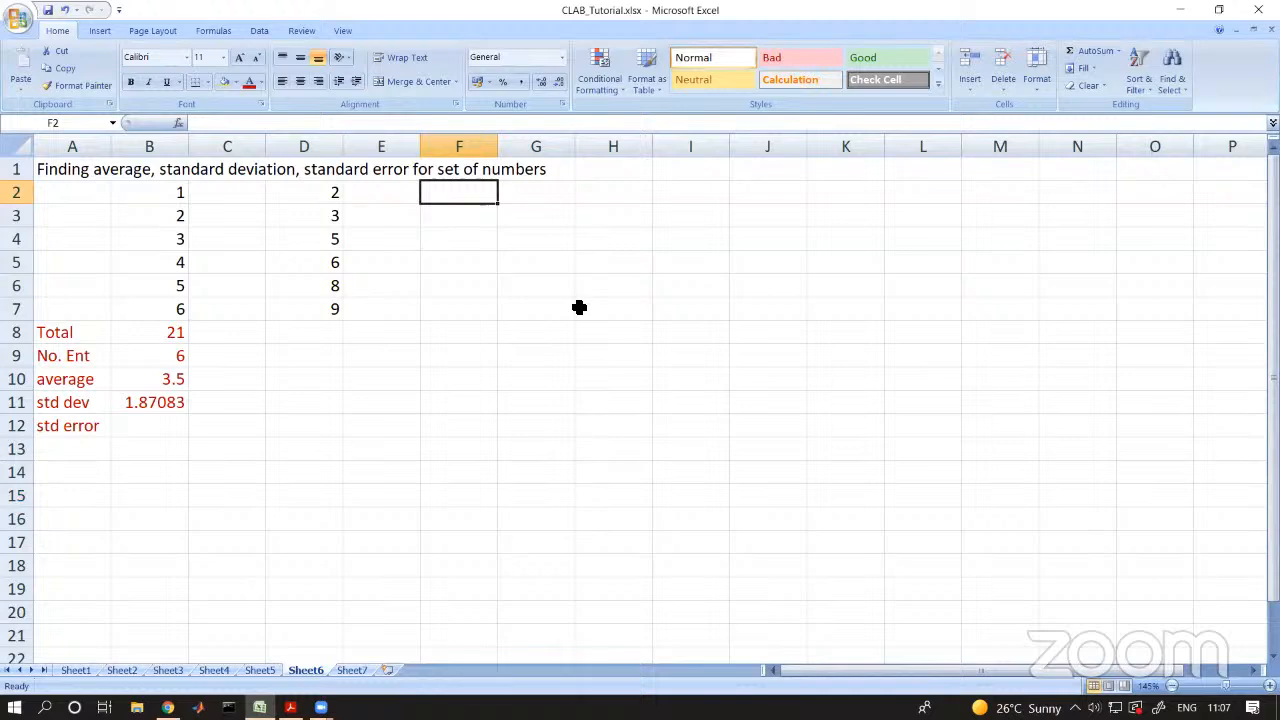
click(483, 340)
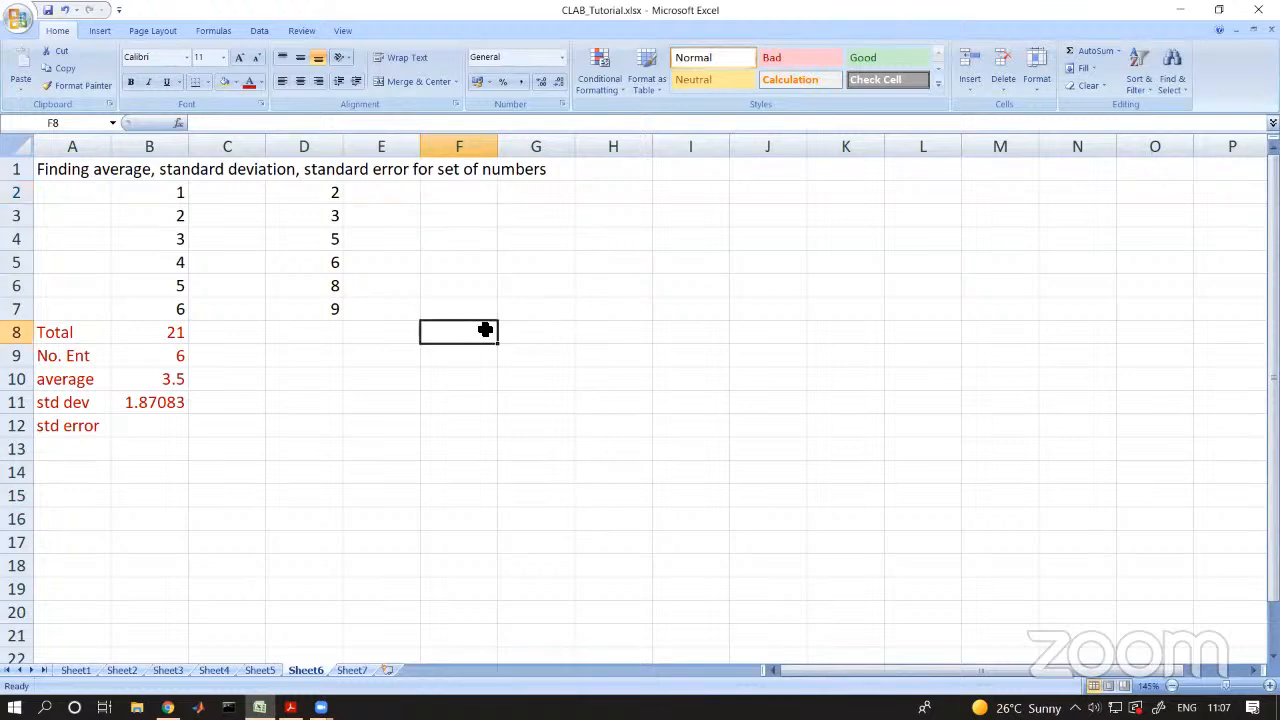
text(X2)
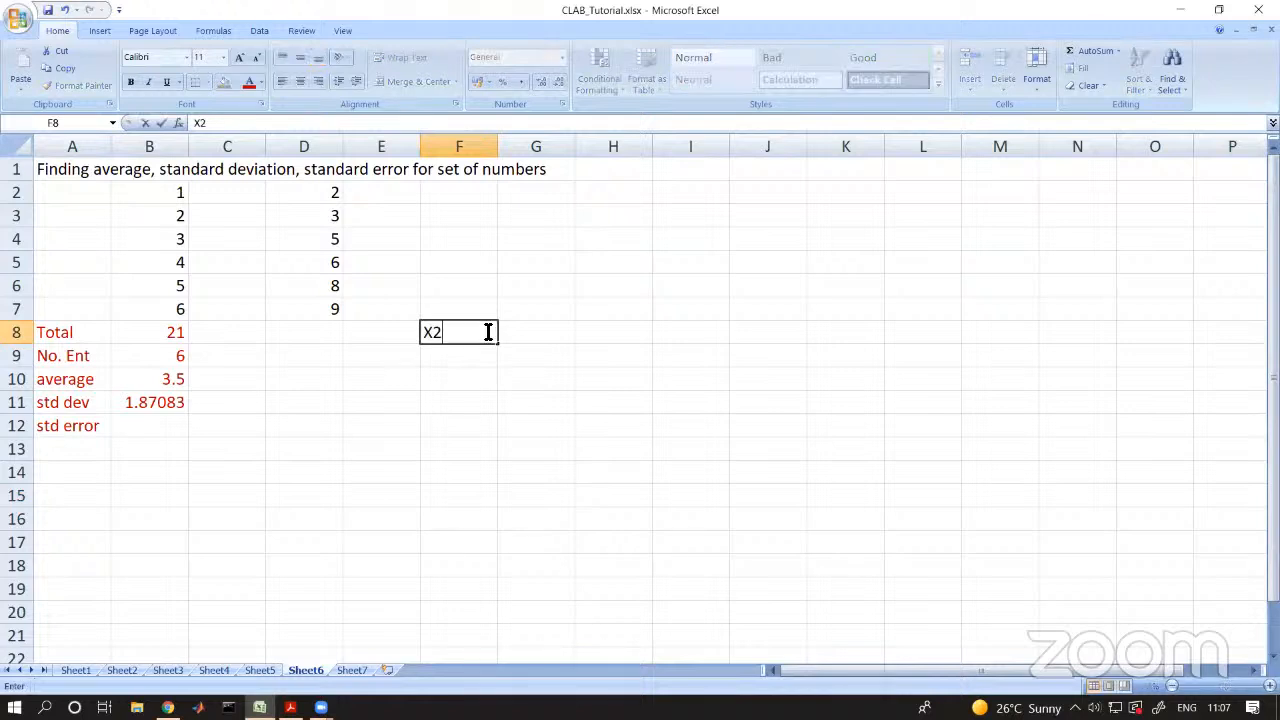
key(Tab)
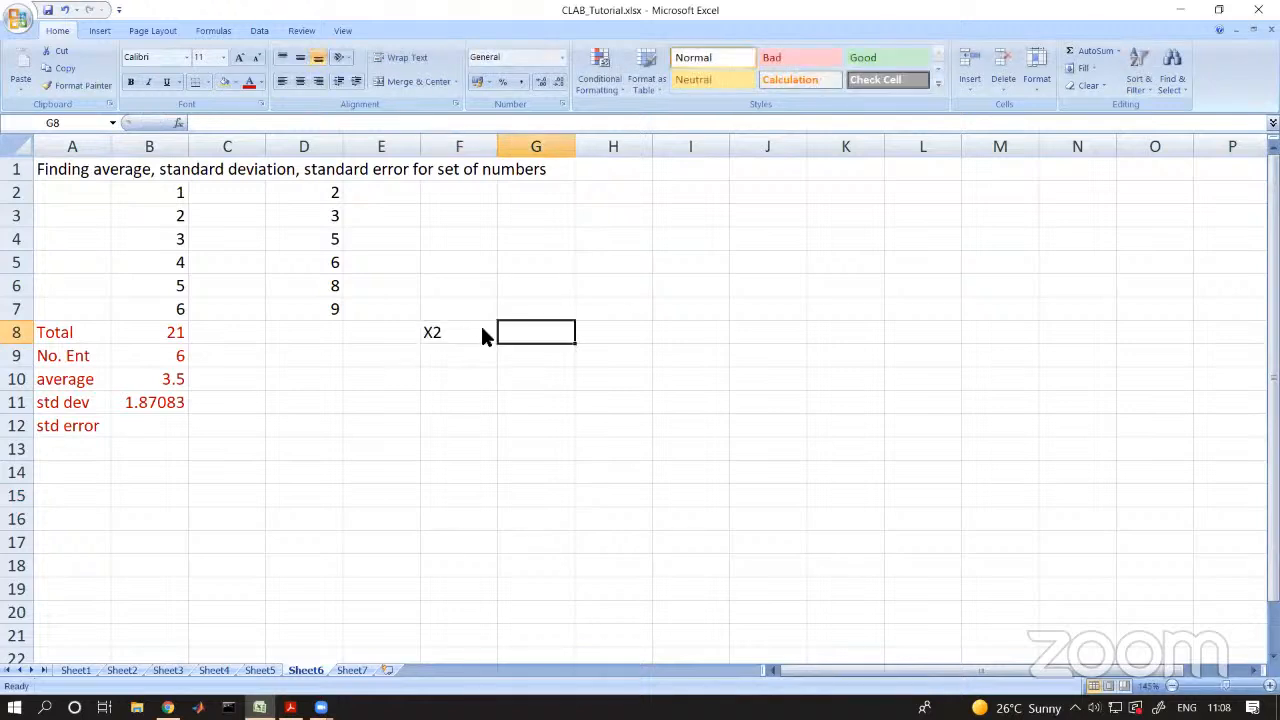
text(N)
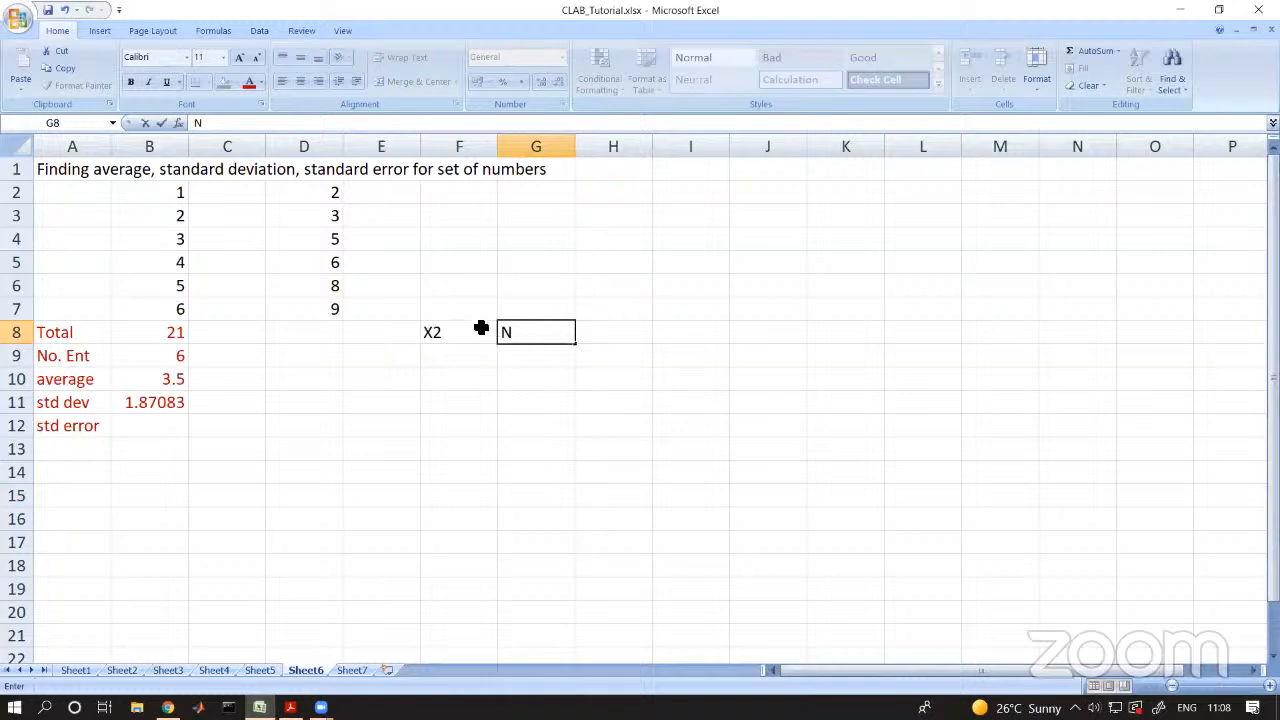
- Compute the square of B2 in F2 with +B2*B2 and fill the formula down to F7
click(459, 193)
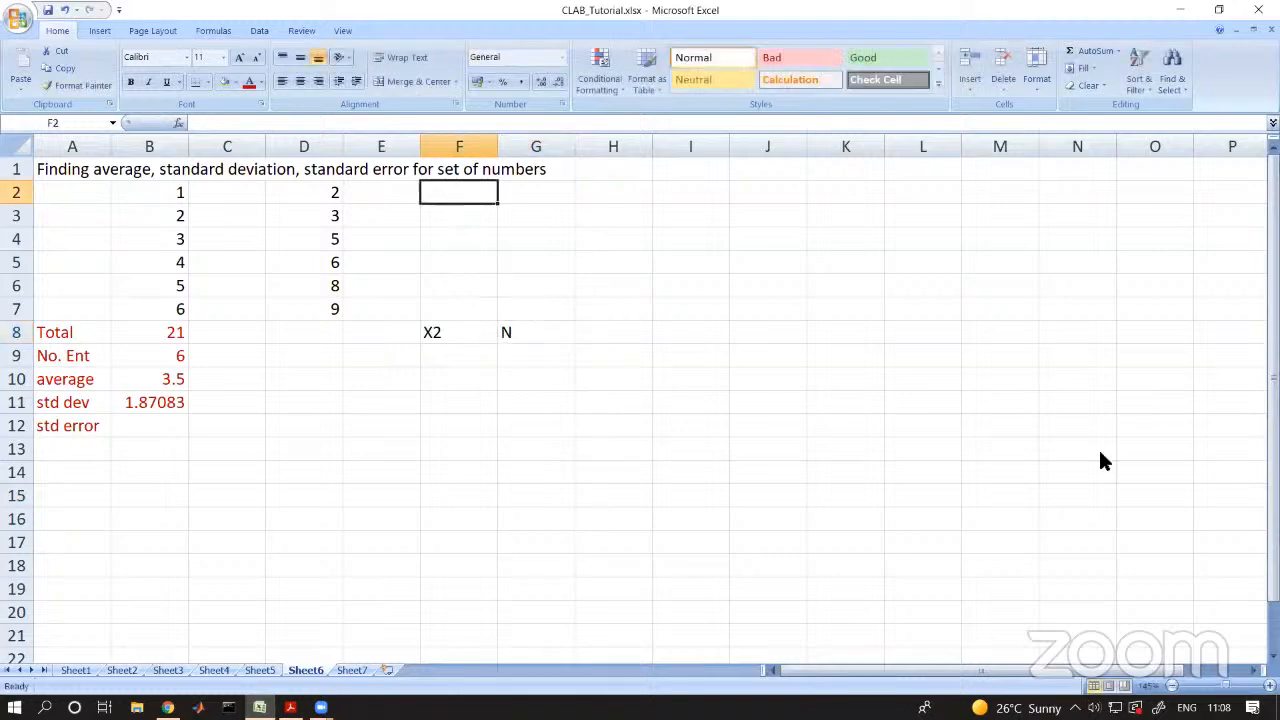
text(+)
click(179, 196)
text(*)
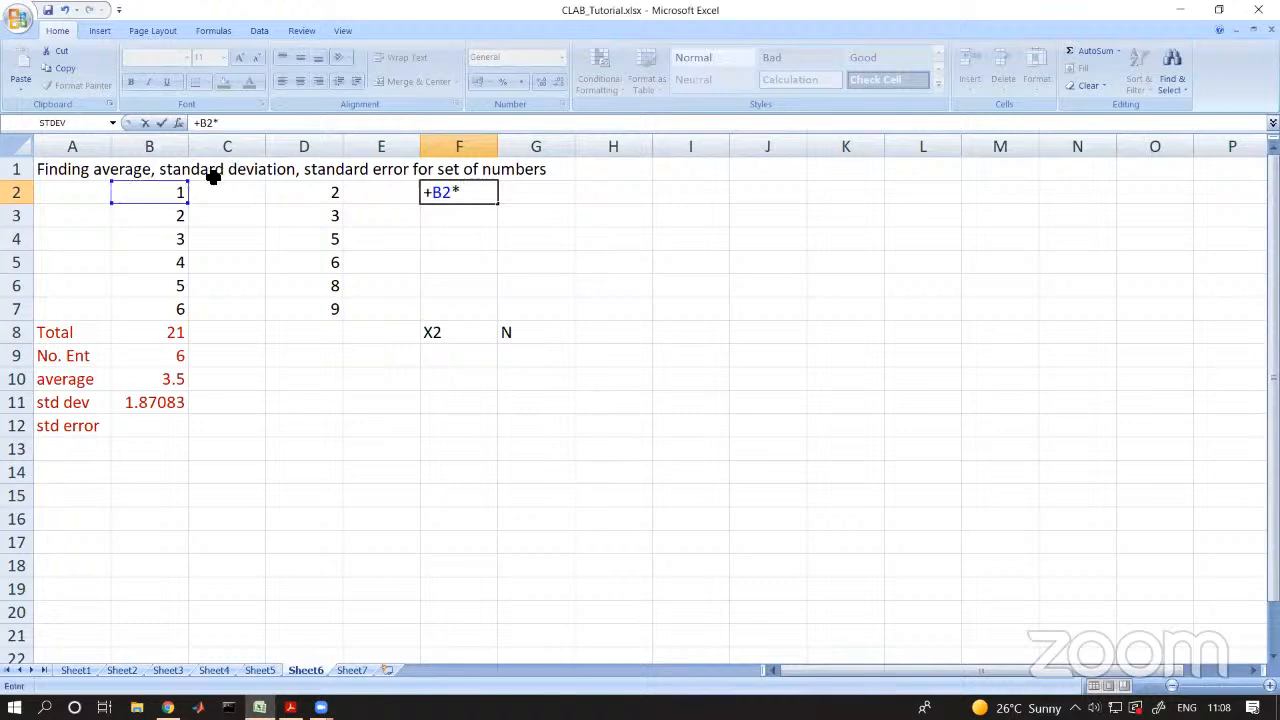
click(176, 193)
key(Return)
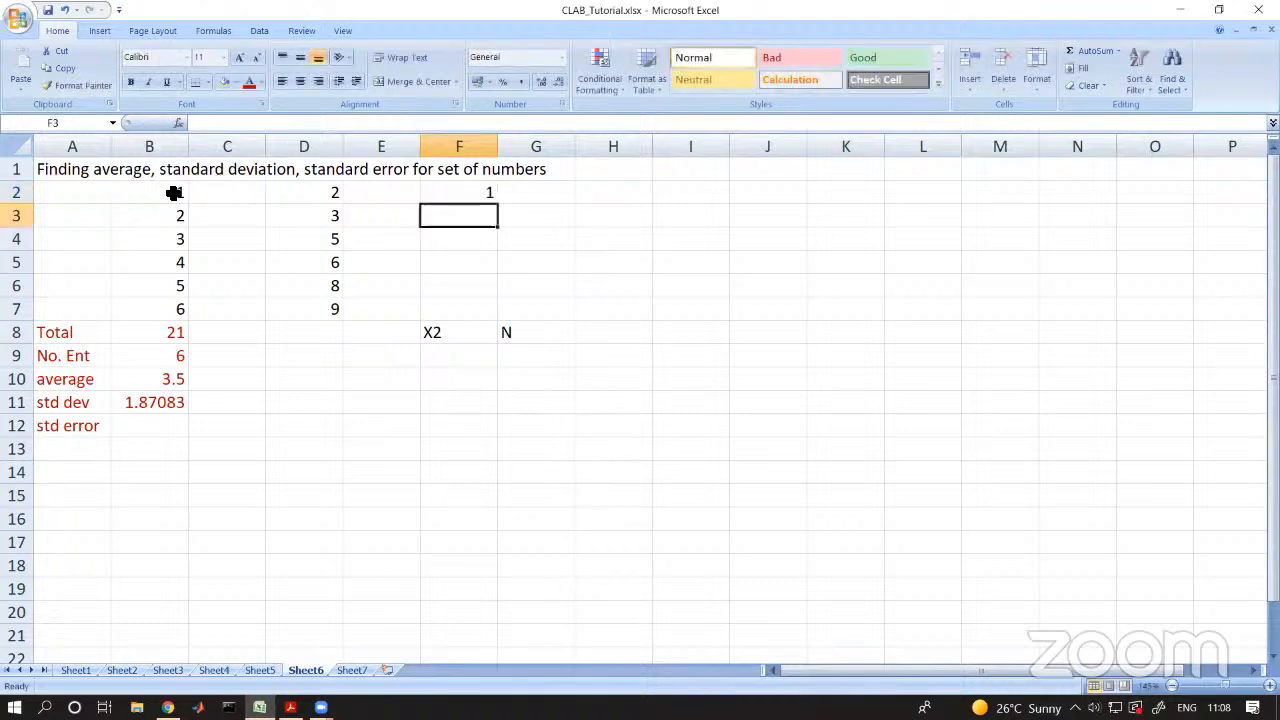
click(488, 198)
drag(500, 207, 490, 318)
click(457, 446)
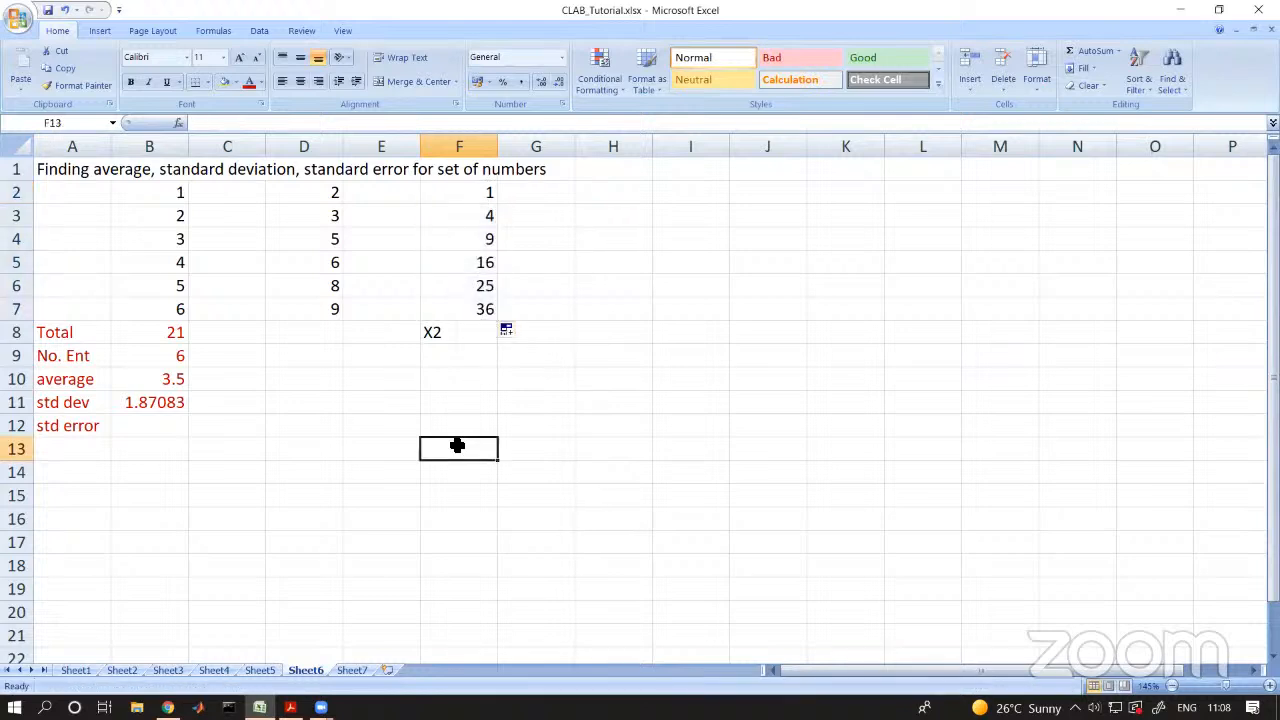
- Replace the label in F8 with an AutoSum total of the squares in F2:F7
click(445, 342)
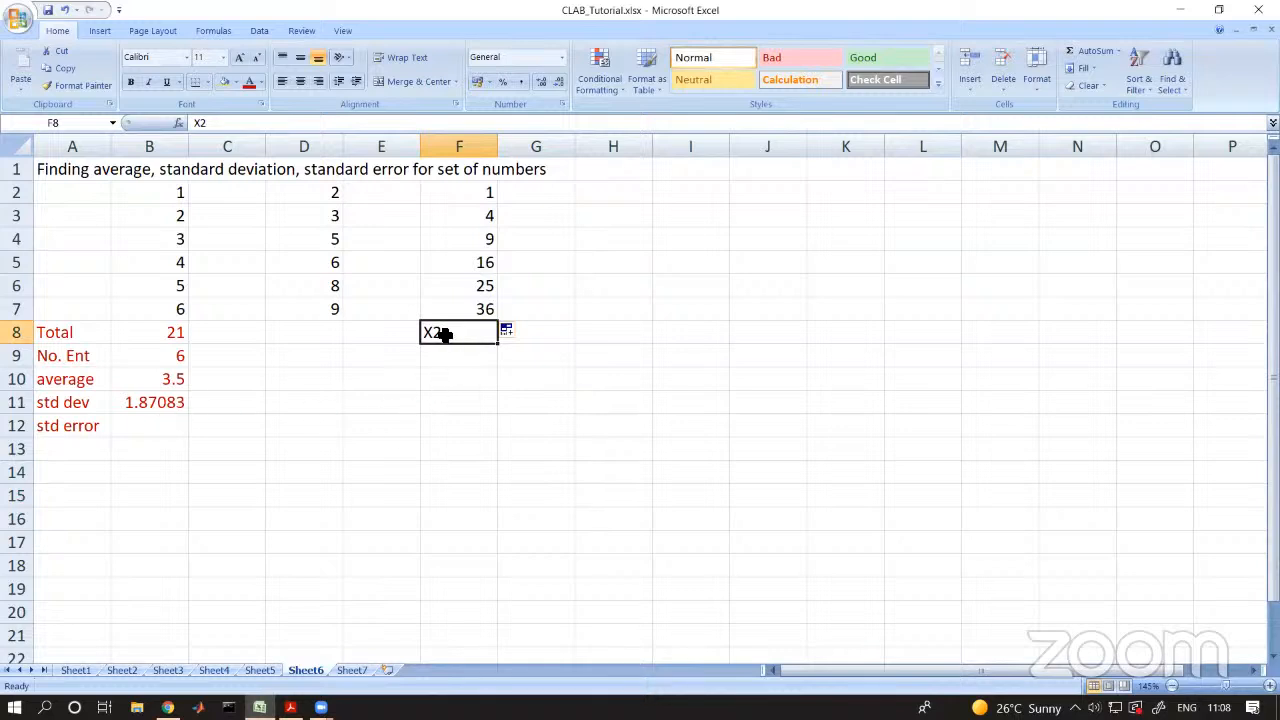
key(Delete)
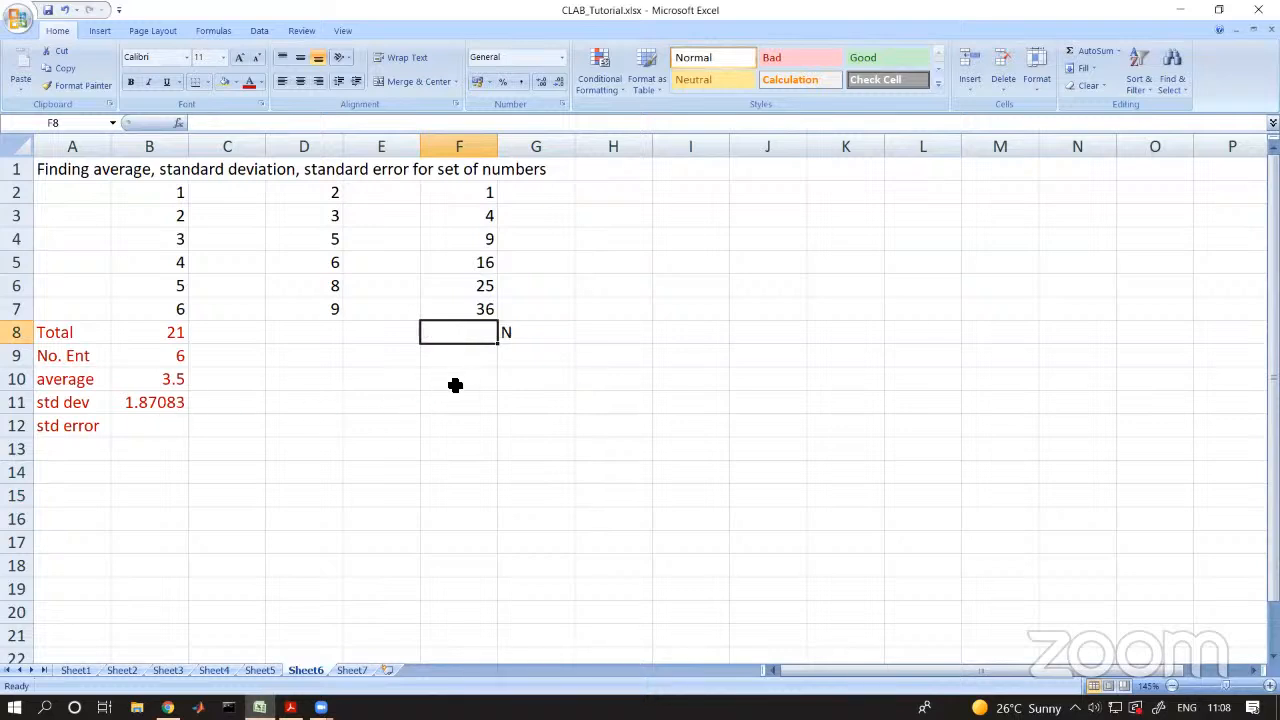
click(1101, 66)
key(Return)
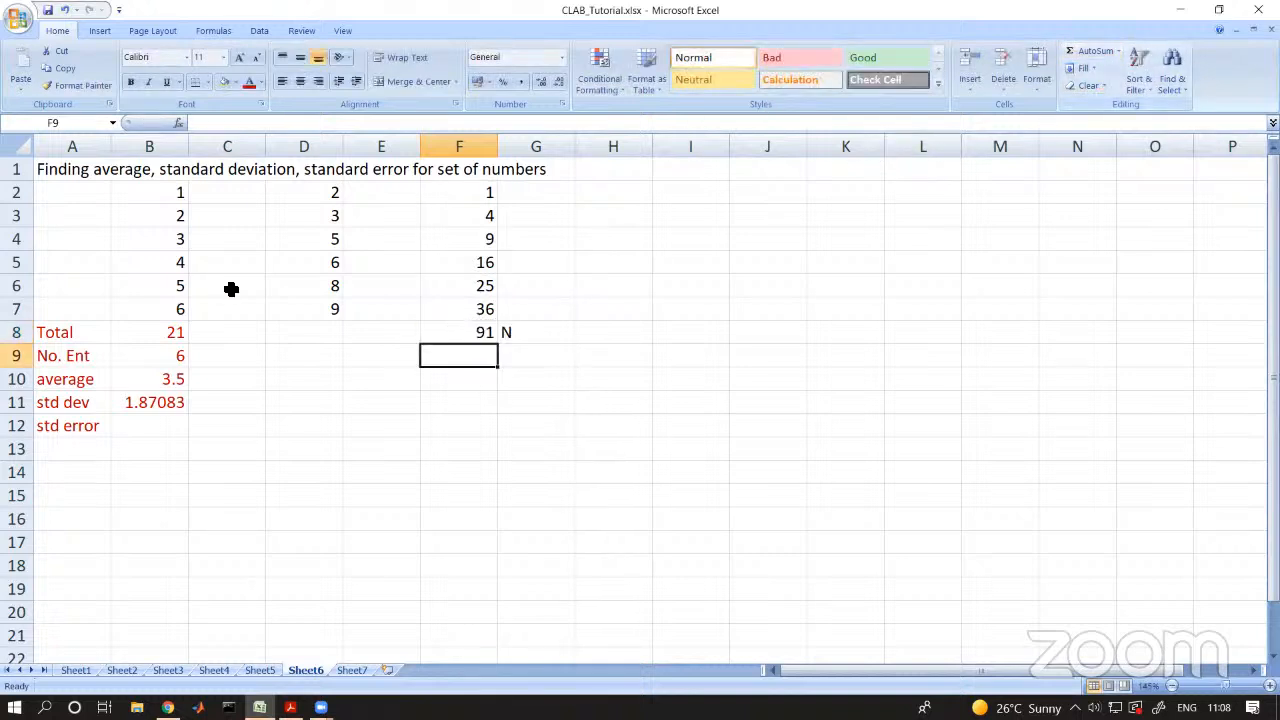
- Reference the number of entries from B9 in F9, and divide F8 by F9 in F10
text(+)
click(157, 357)
key(Return)
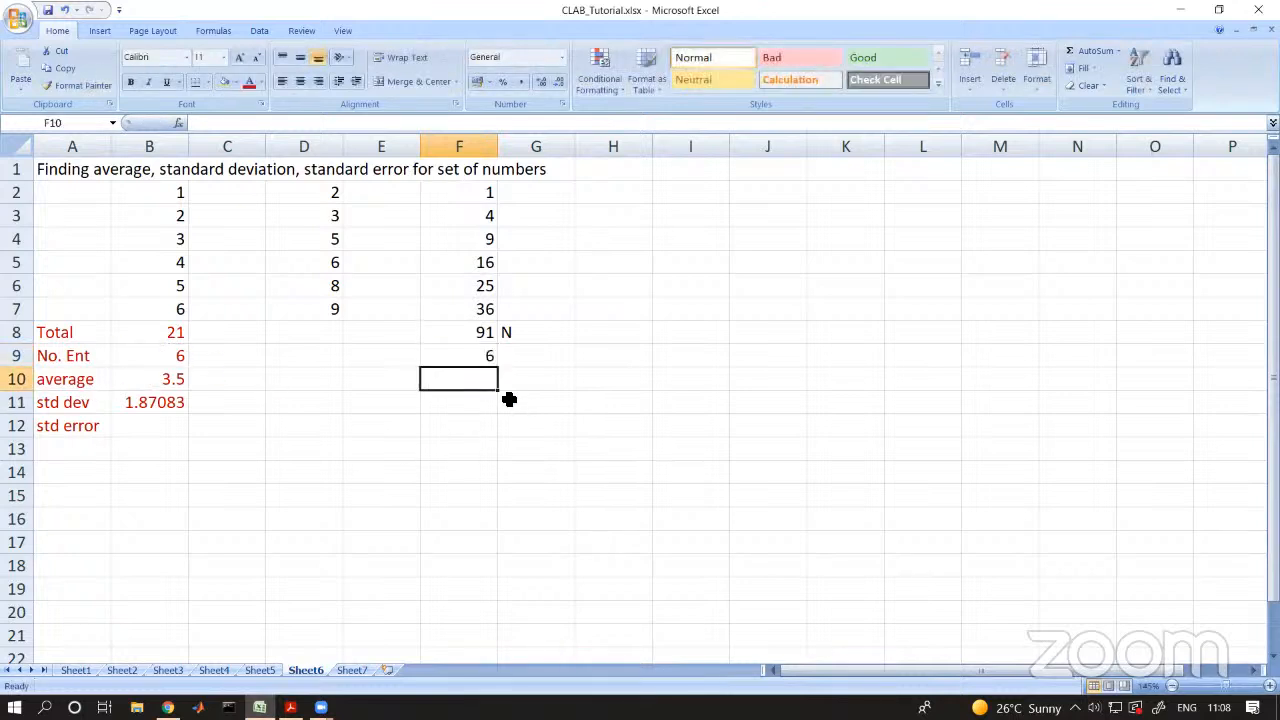
text(+)
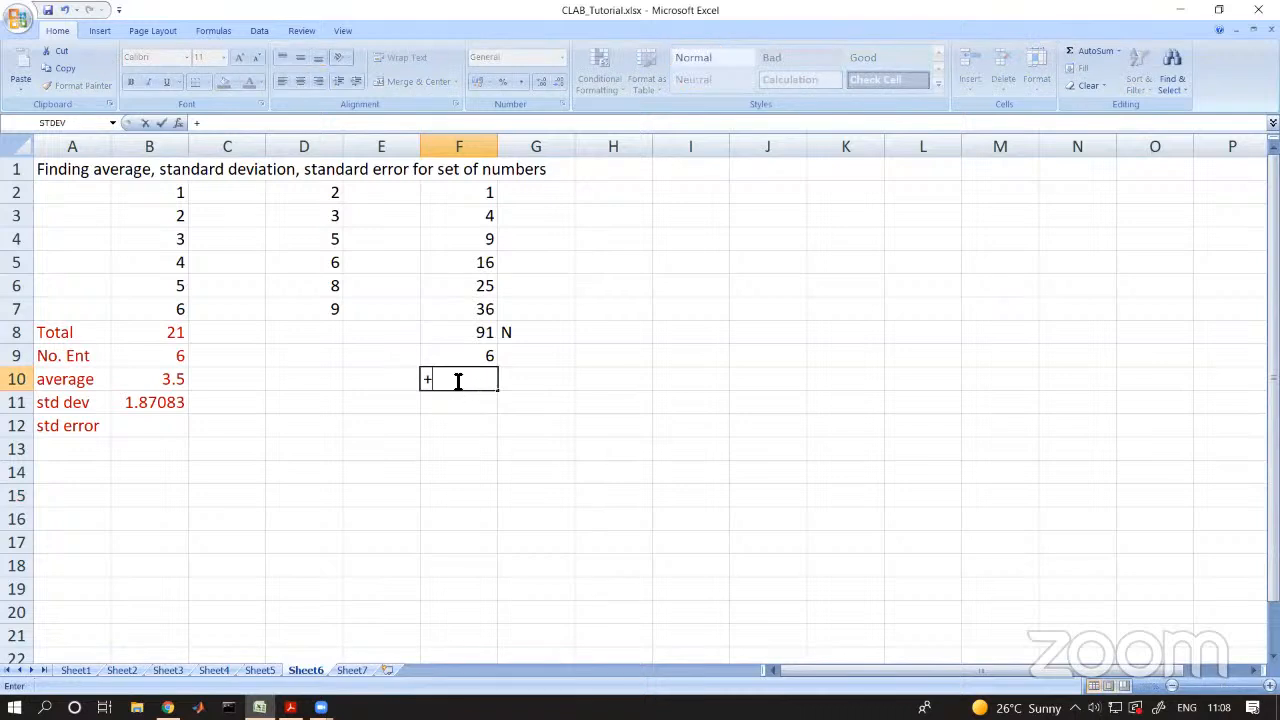
click(462, 336)
text(/)
click(477, 356)
key(Return)
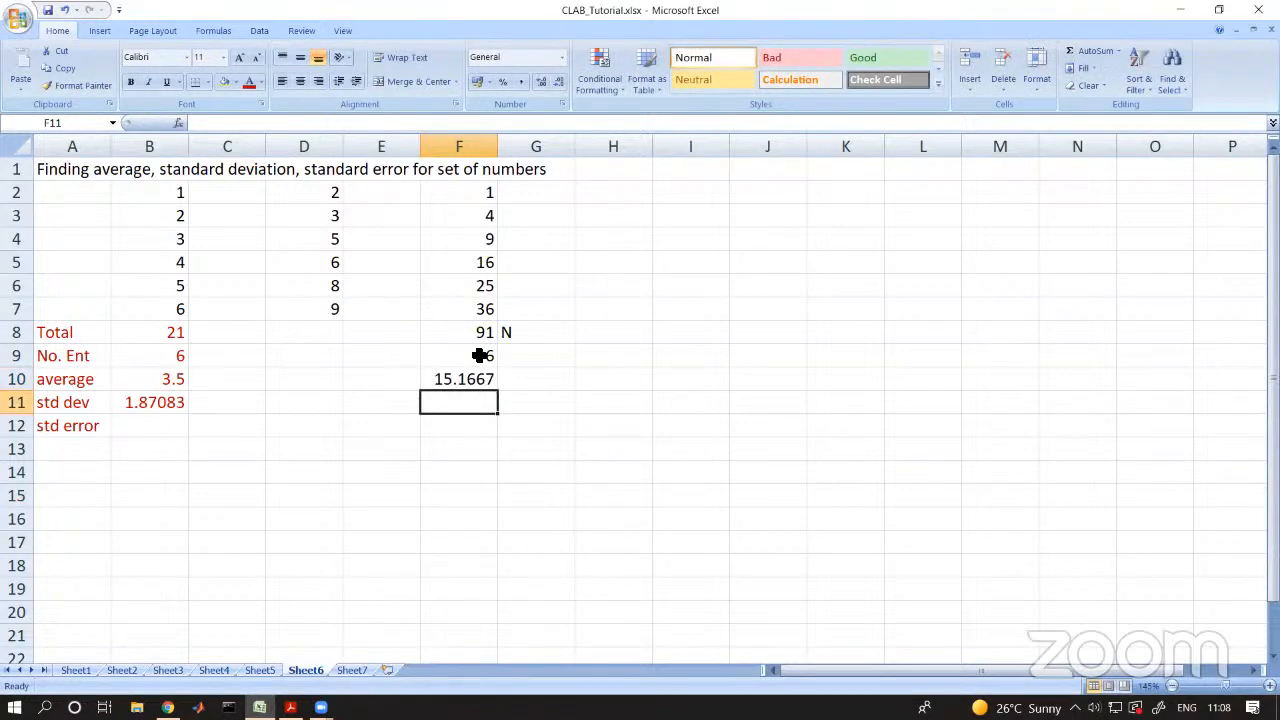
- Compute the square root of F10 in F11 with sqrt(F10), and review the formula in F10
text(+)
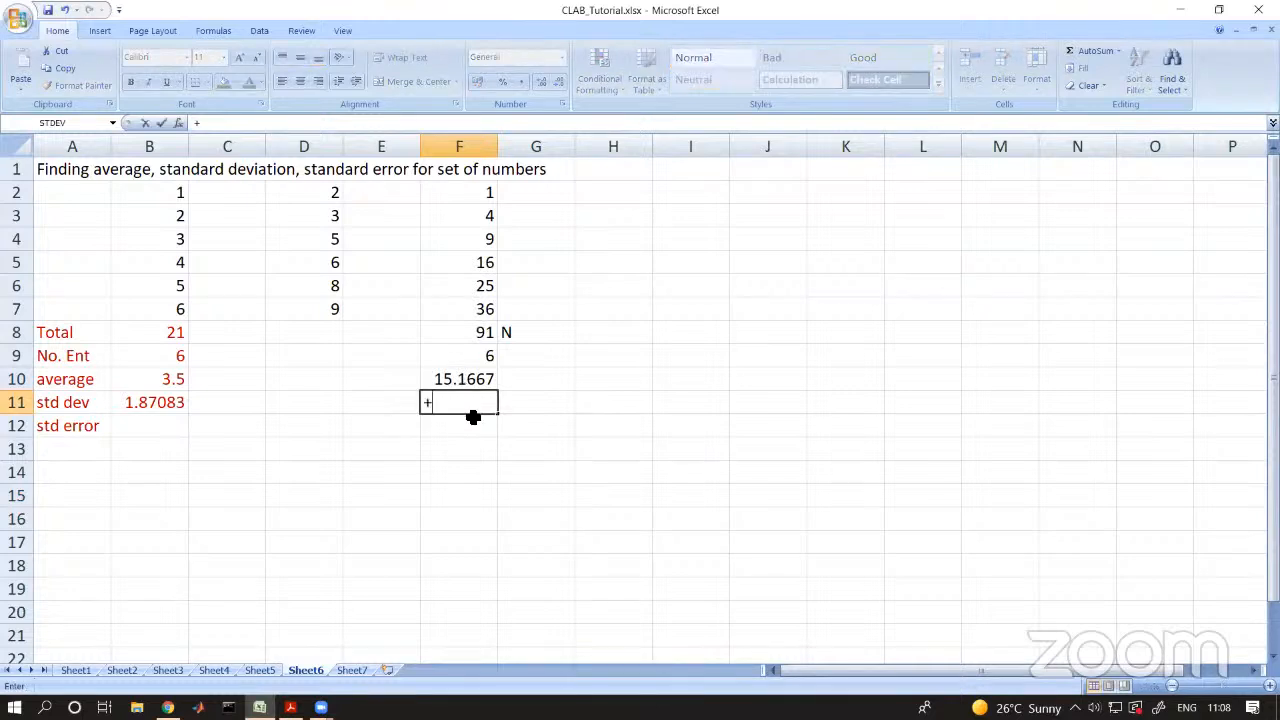
text(sqrt)
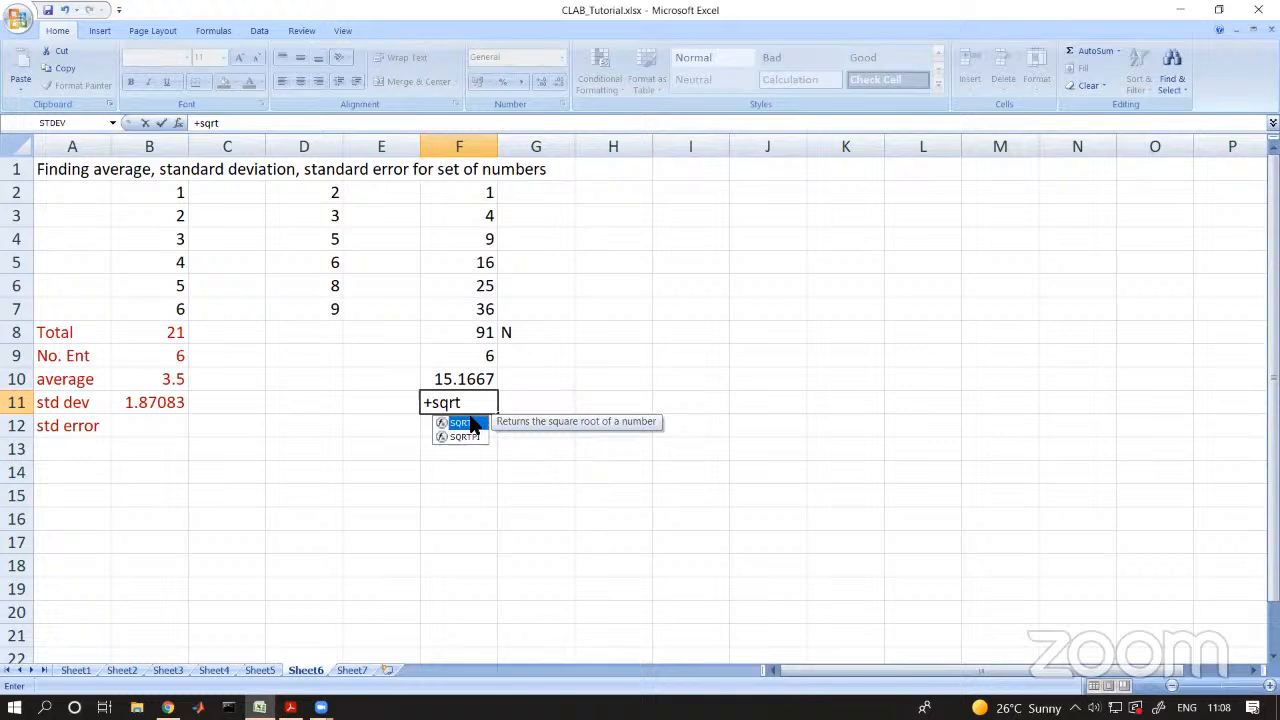
text(()
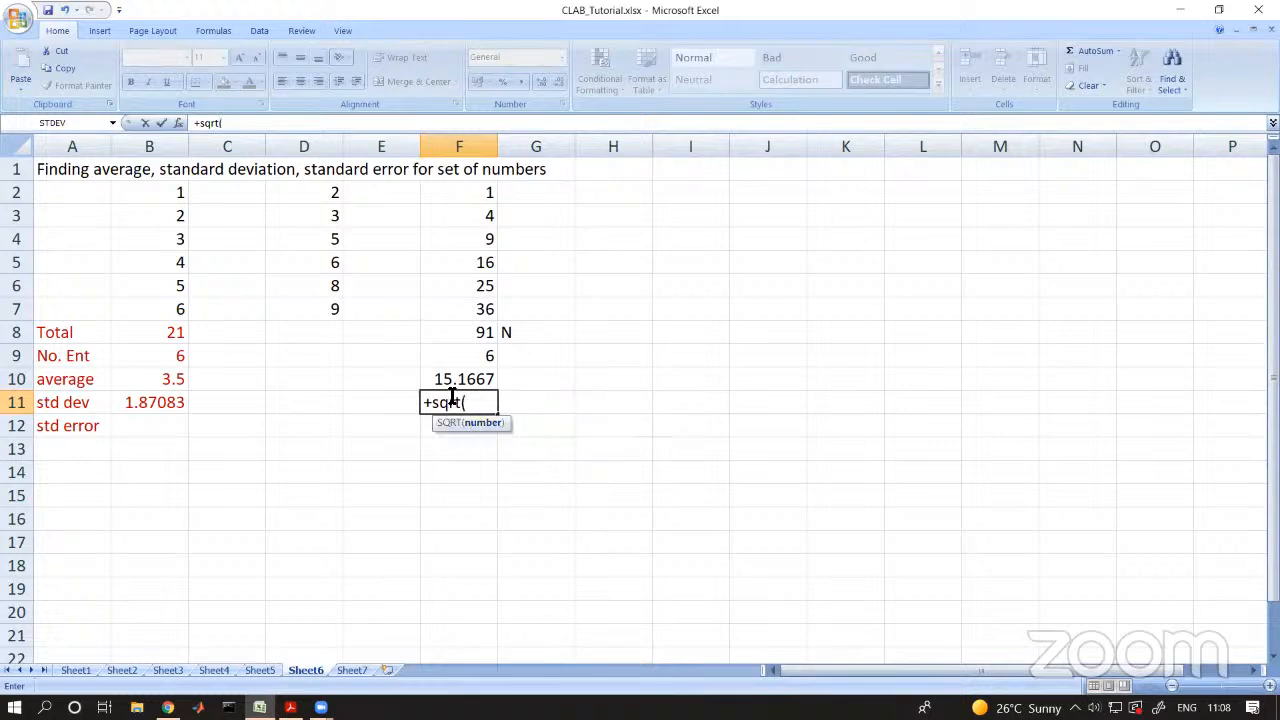
click(453, 380)
text())
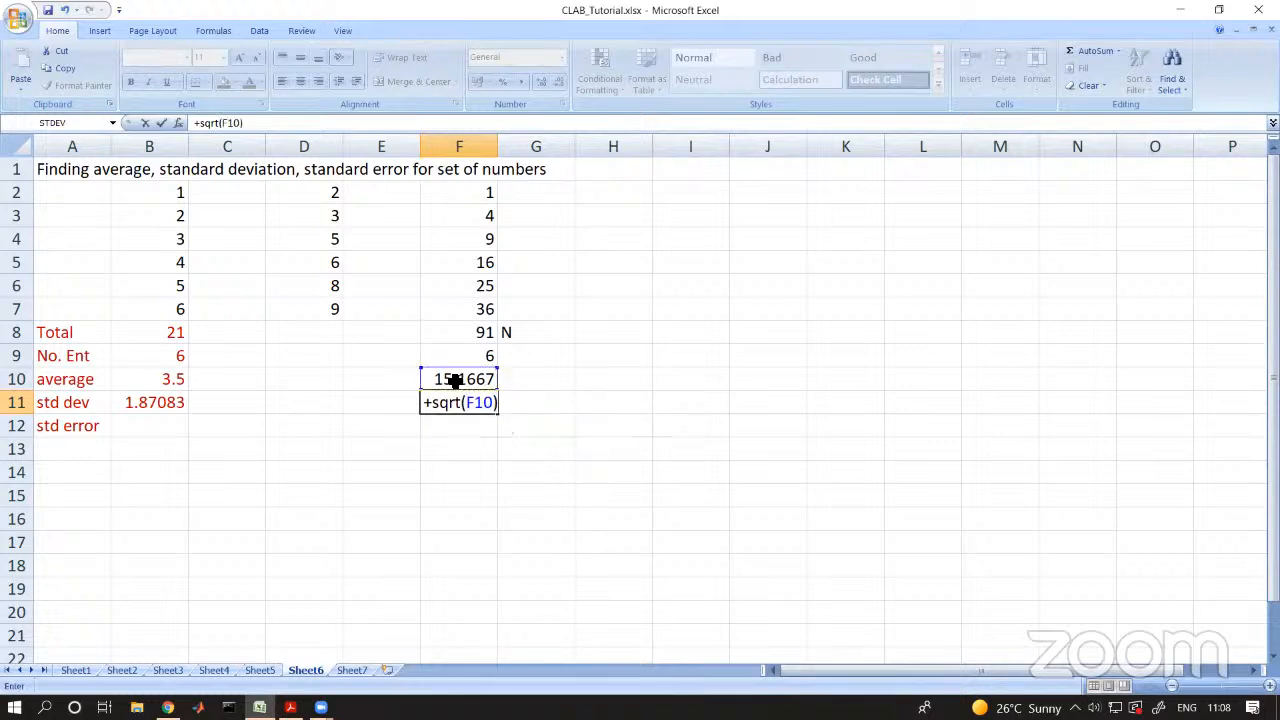
key(Return)
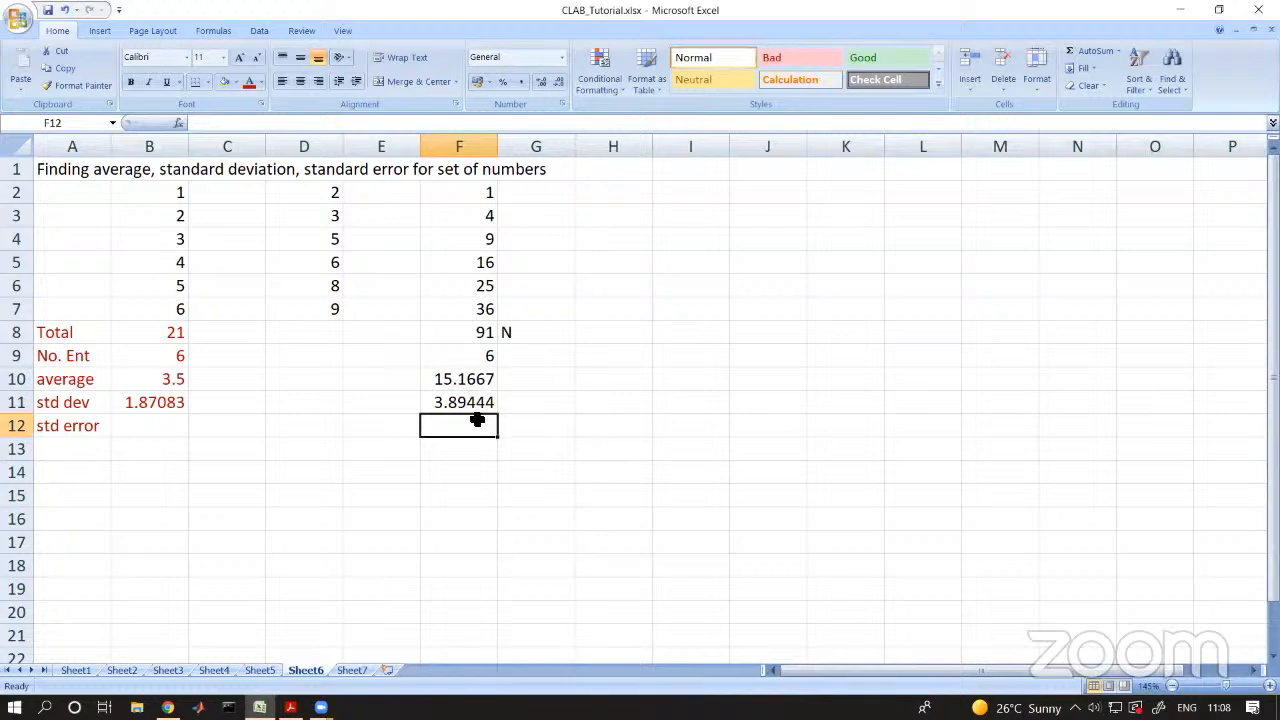
click(478, 381)
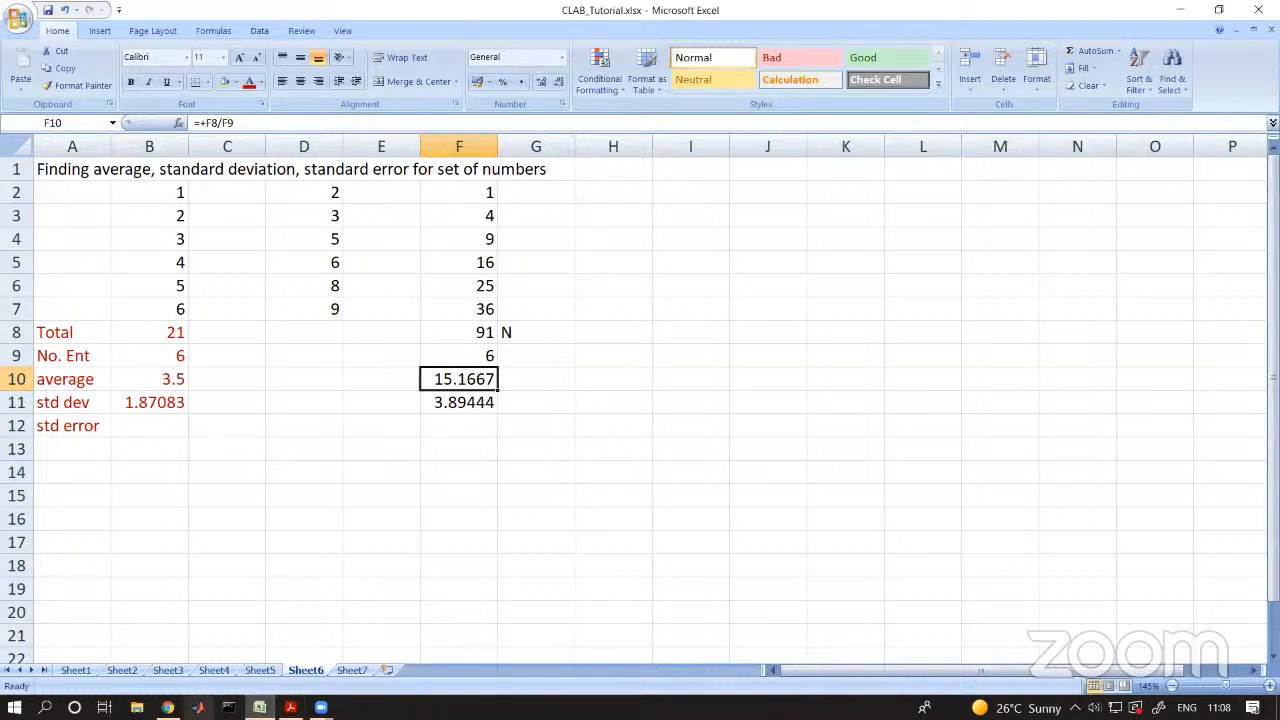
- Switch to Chrome, open the Cuemath Standard Deviation article from the search results, and enlarge the page around the bell curve
click(167, 707)
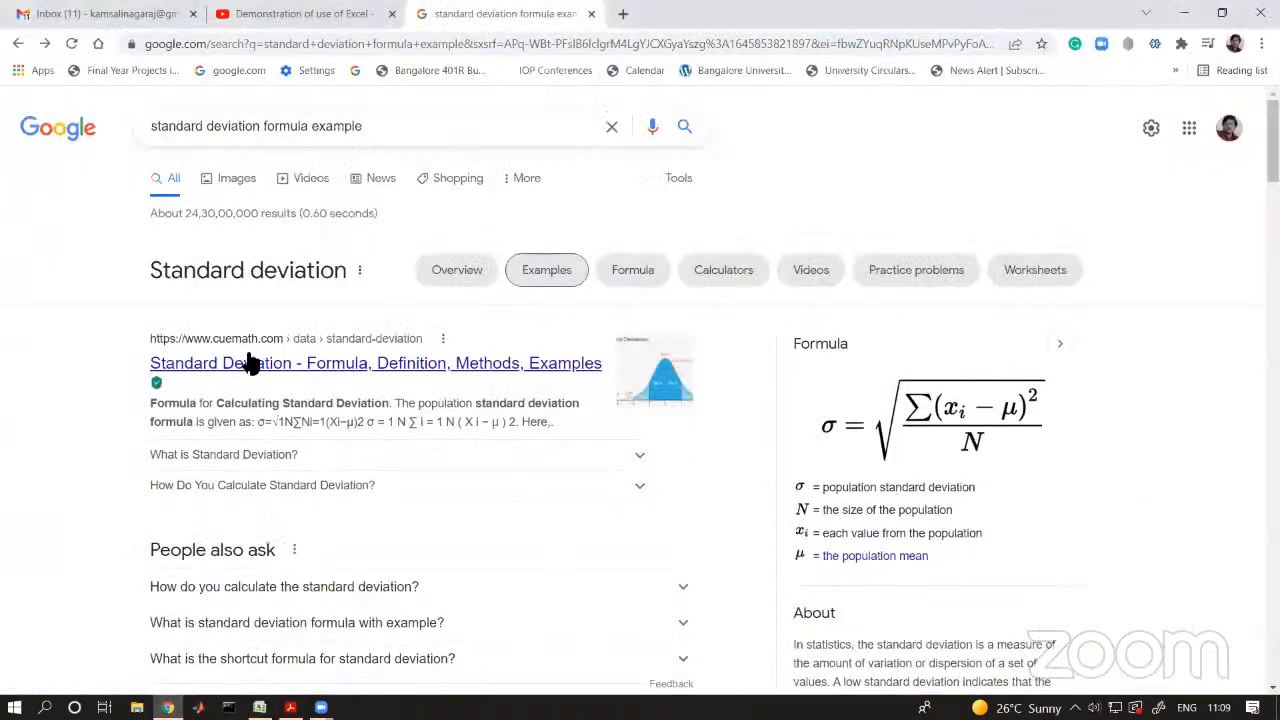
click(408, 366)
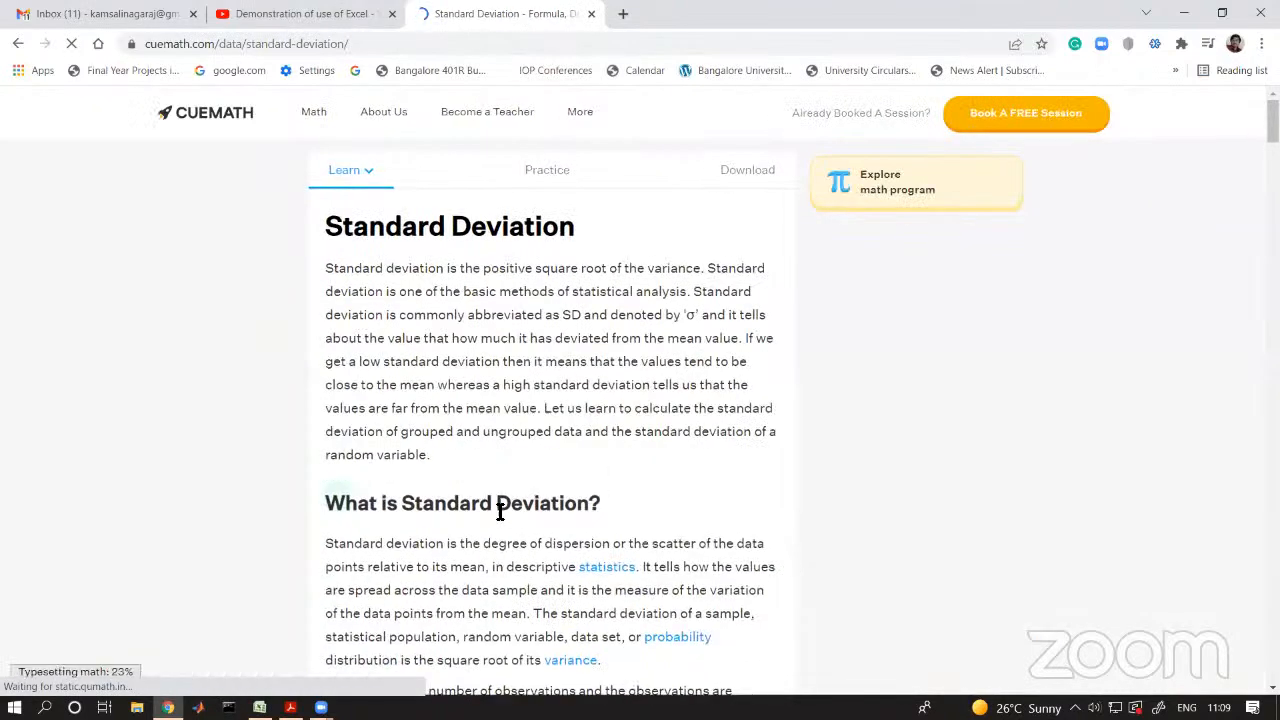
scroll(500, 509, down, 2)
scroll(494, 515, down, 5)
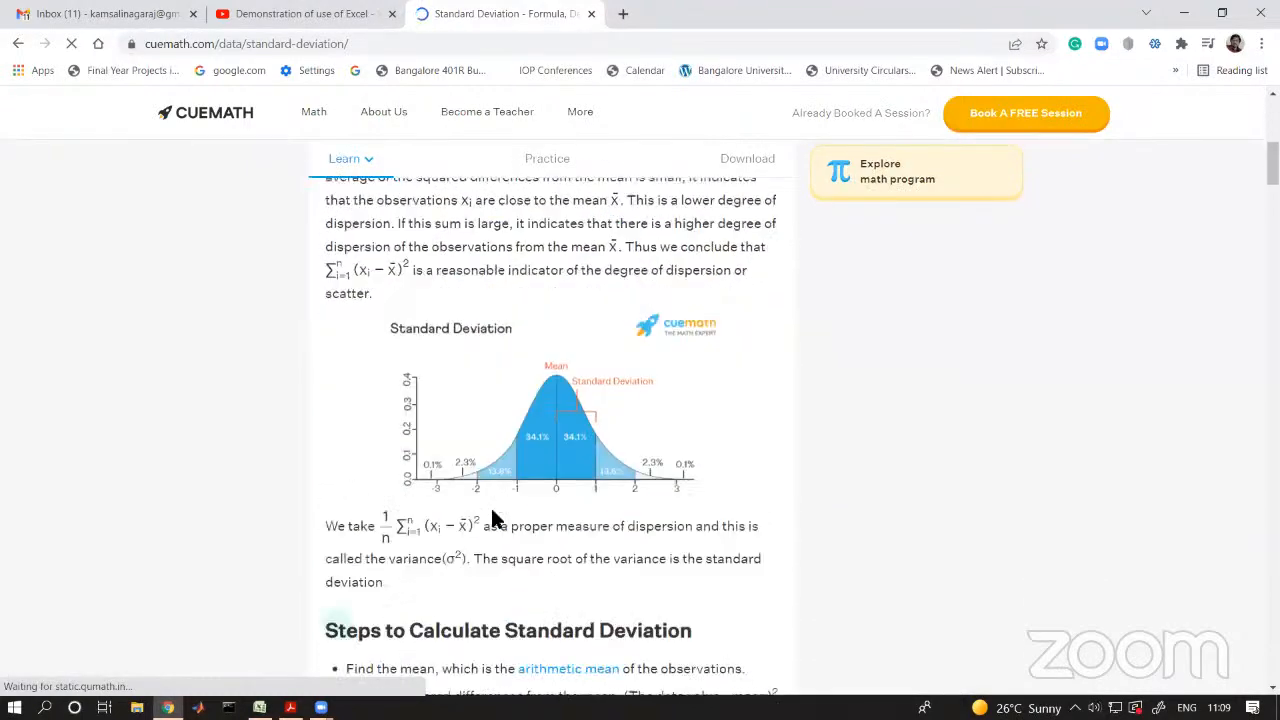
key(ctrl+plus)
key(ctrl+plus)
key(ctrl+plus)
key(ctrl+plus)
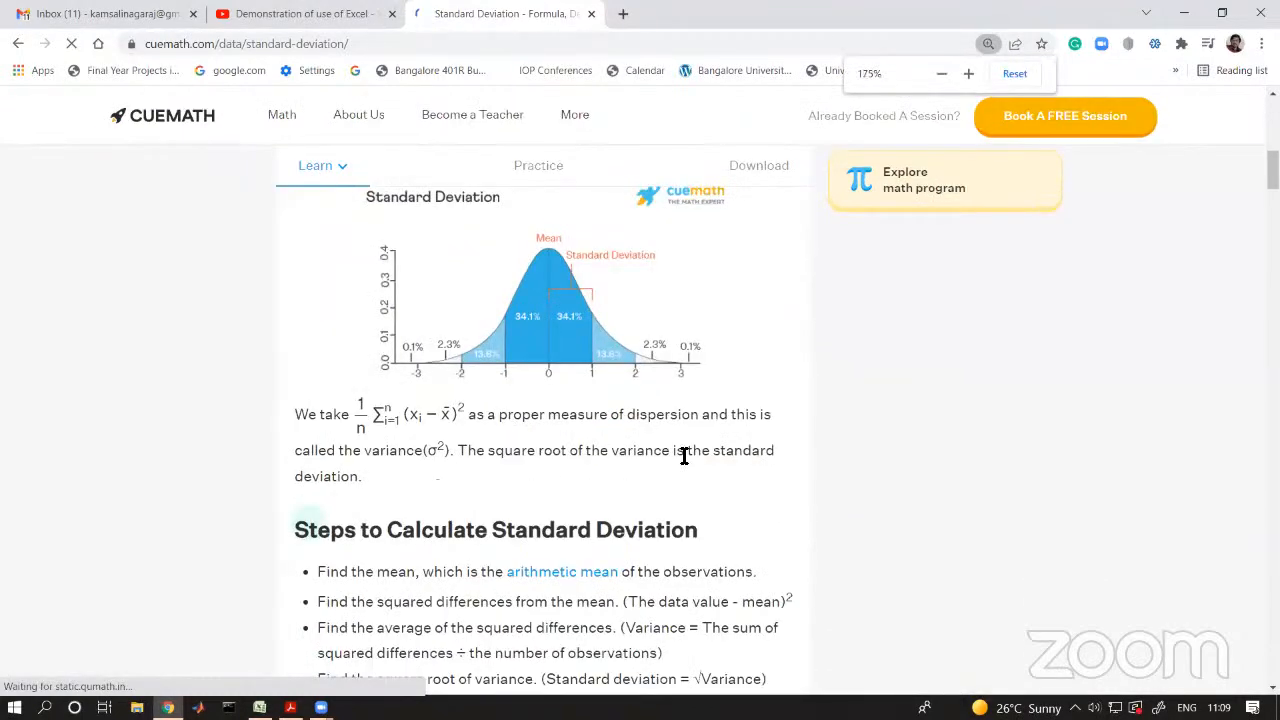
- Examine the article's bell curve, variance definition, calculation steps, and the population and sample standard deviation formulas
scroll(684, 455, down, 3)
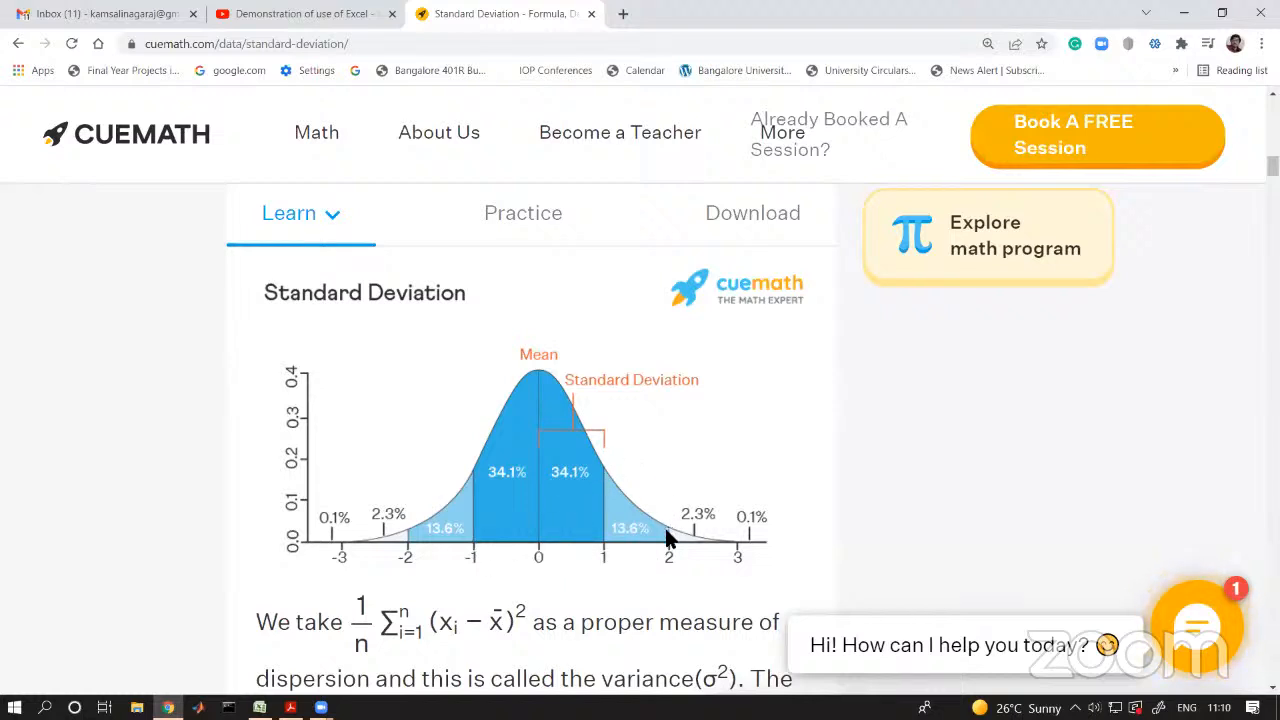
scroll(560, 530, down, 2)
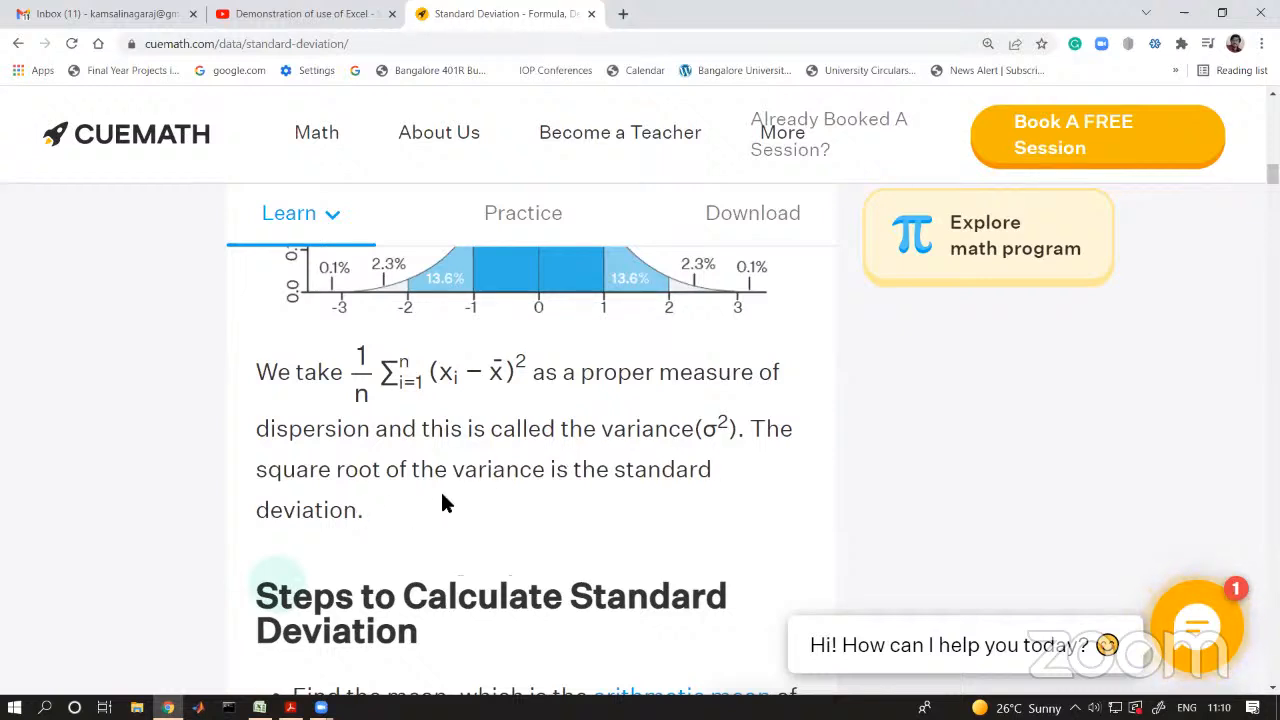
scroll(492, 500, up, 2)
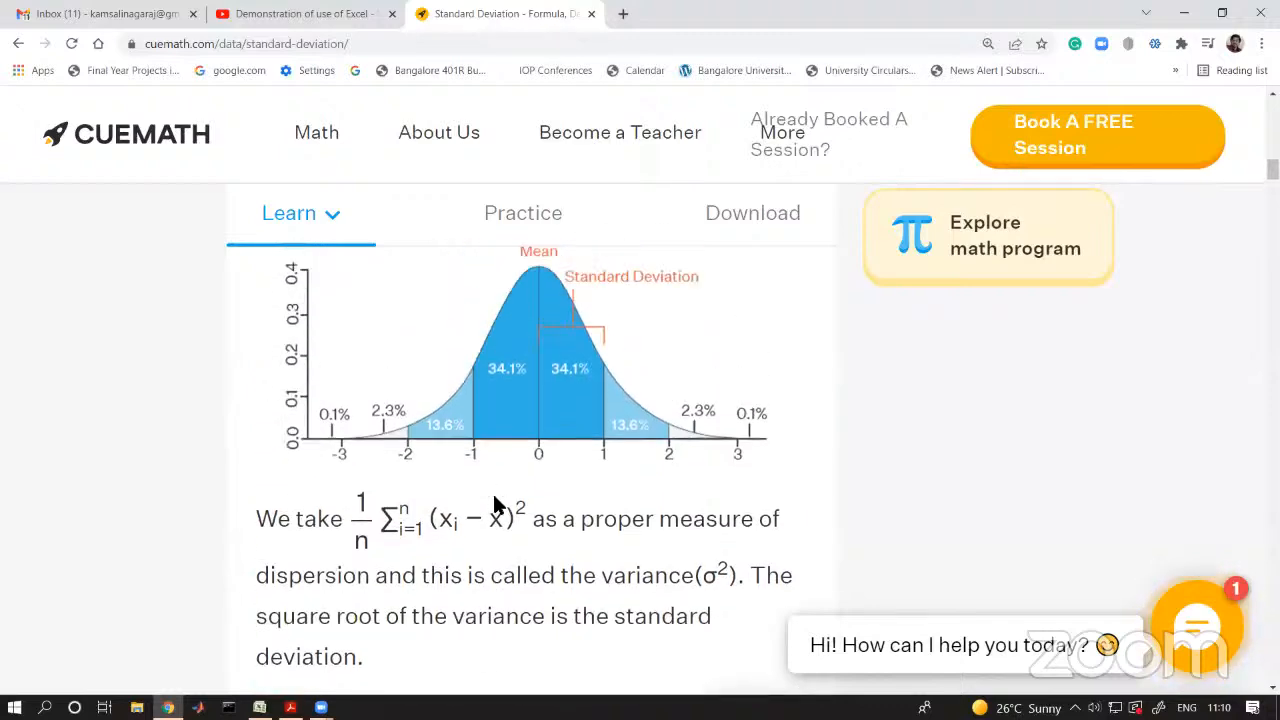
scroll(394, 600, down, 3)
scroll(396, 540, down, 5)
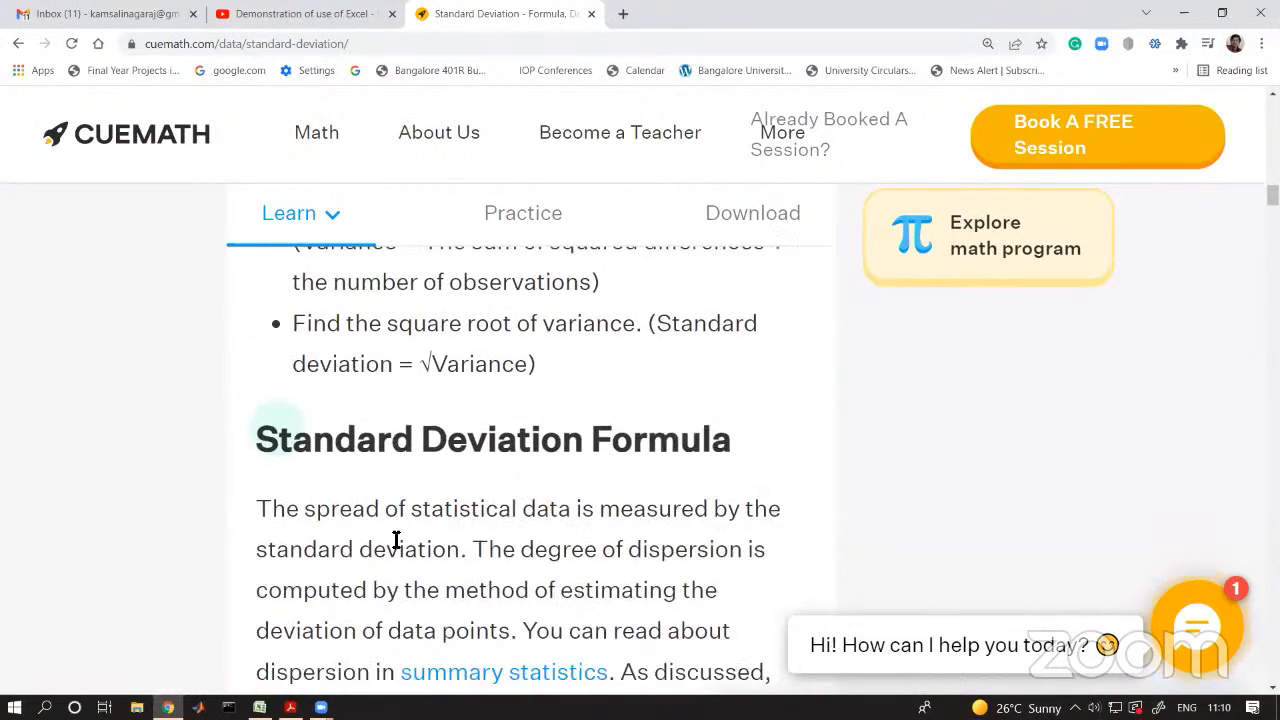
scroll(396, 540, down, 7)
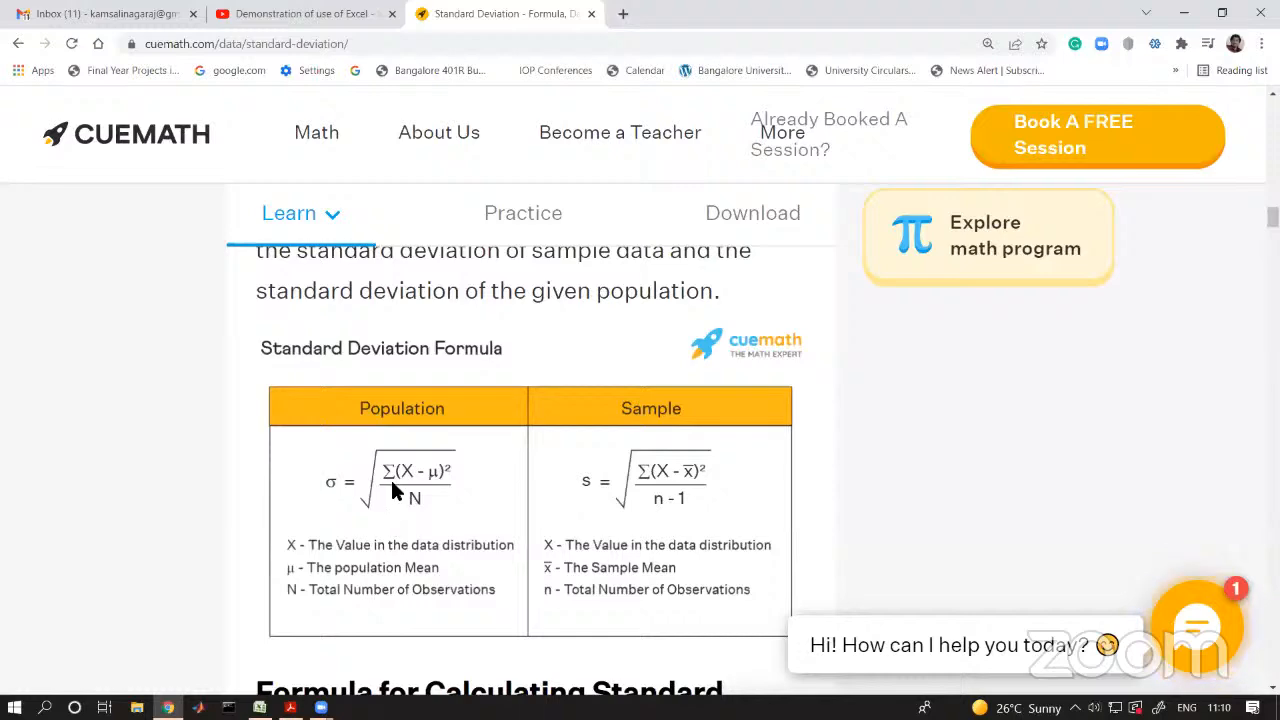
- Check the population standard deviation formula on the Cuemath page, return to Excel and clear F10:F11 on Sheet6
scroll(435, 530, down, 3)
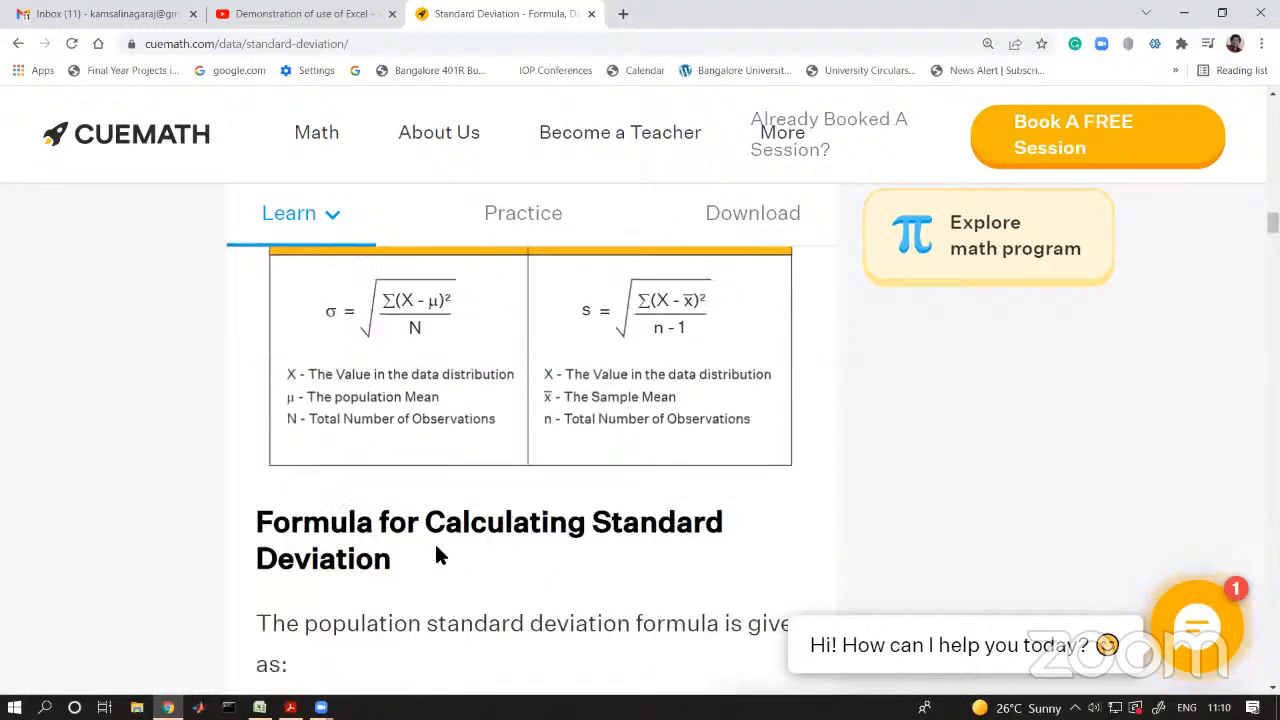
scroll(440, 549, down, 2)
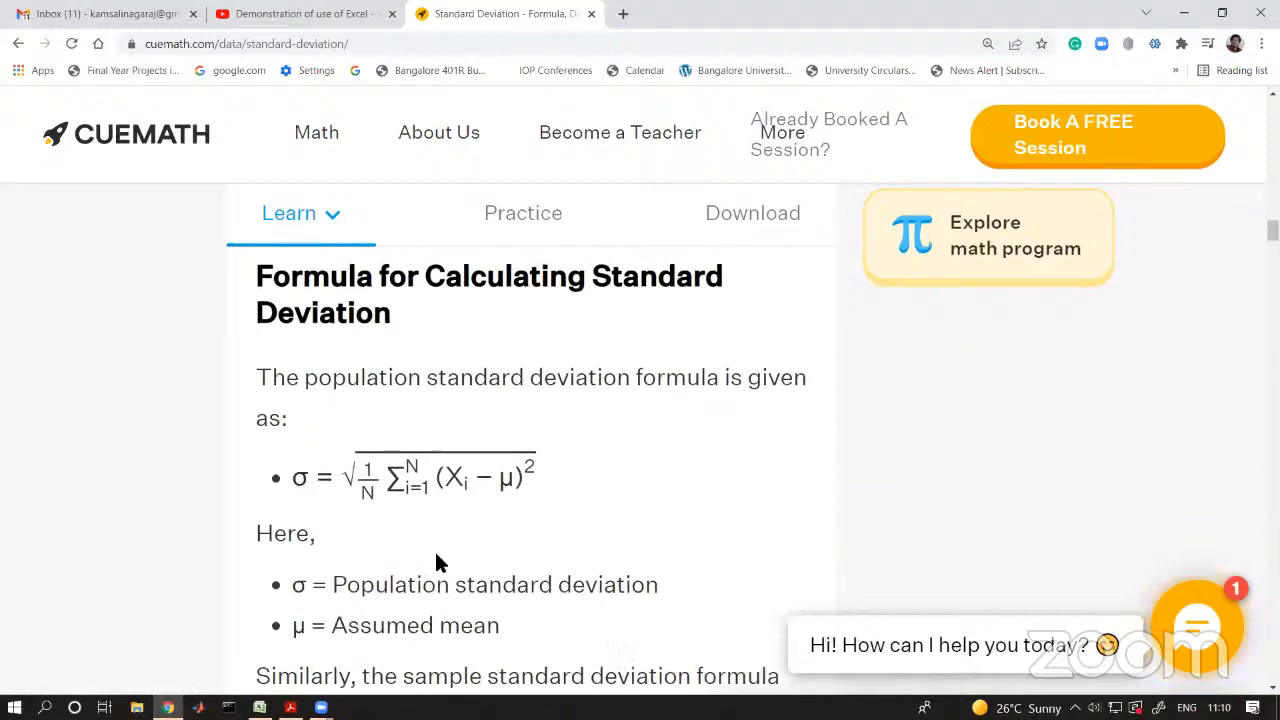
key(alt+Tab)
click(430, 470)
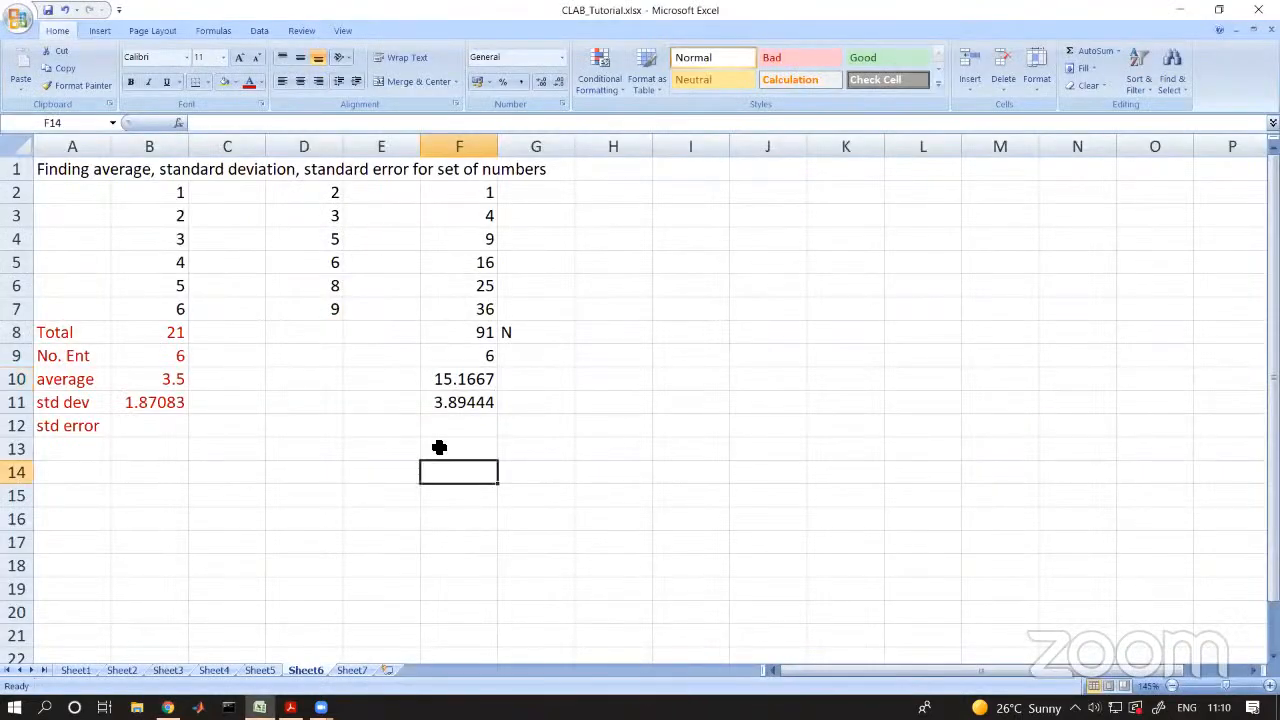
drag(457, 379, 463, 403)
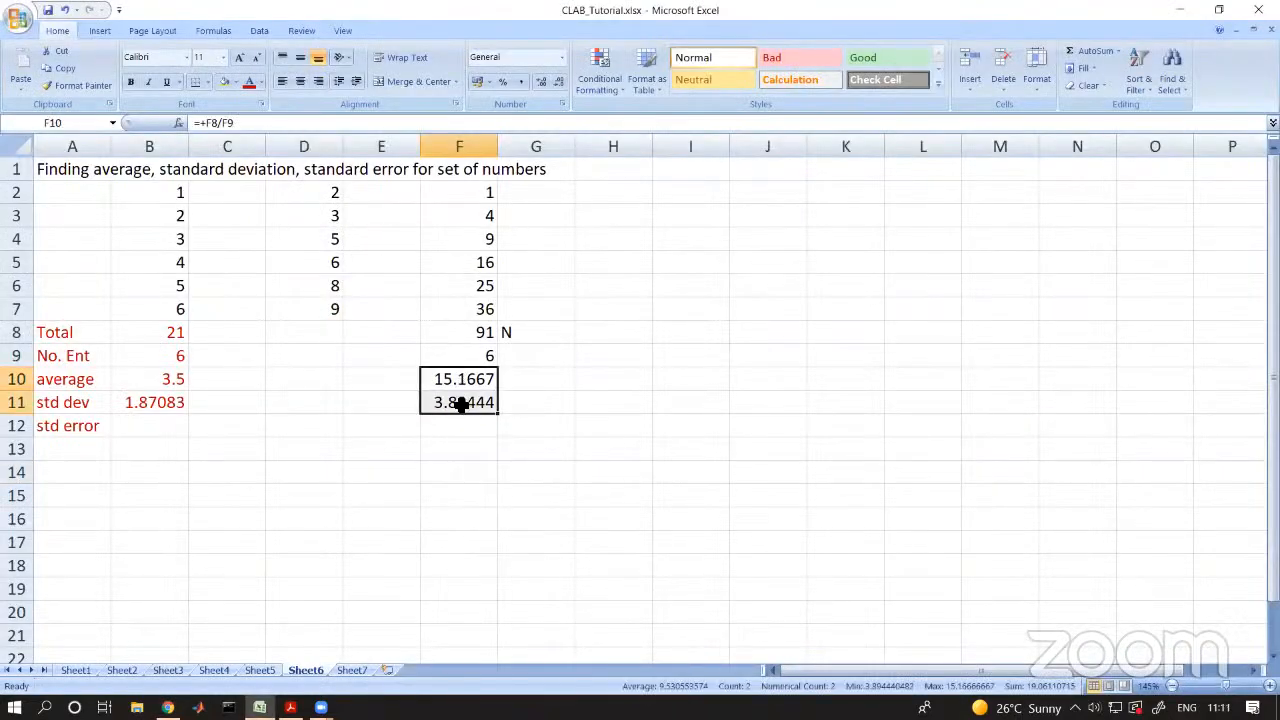
key(Delete)
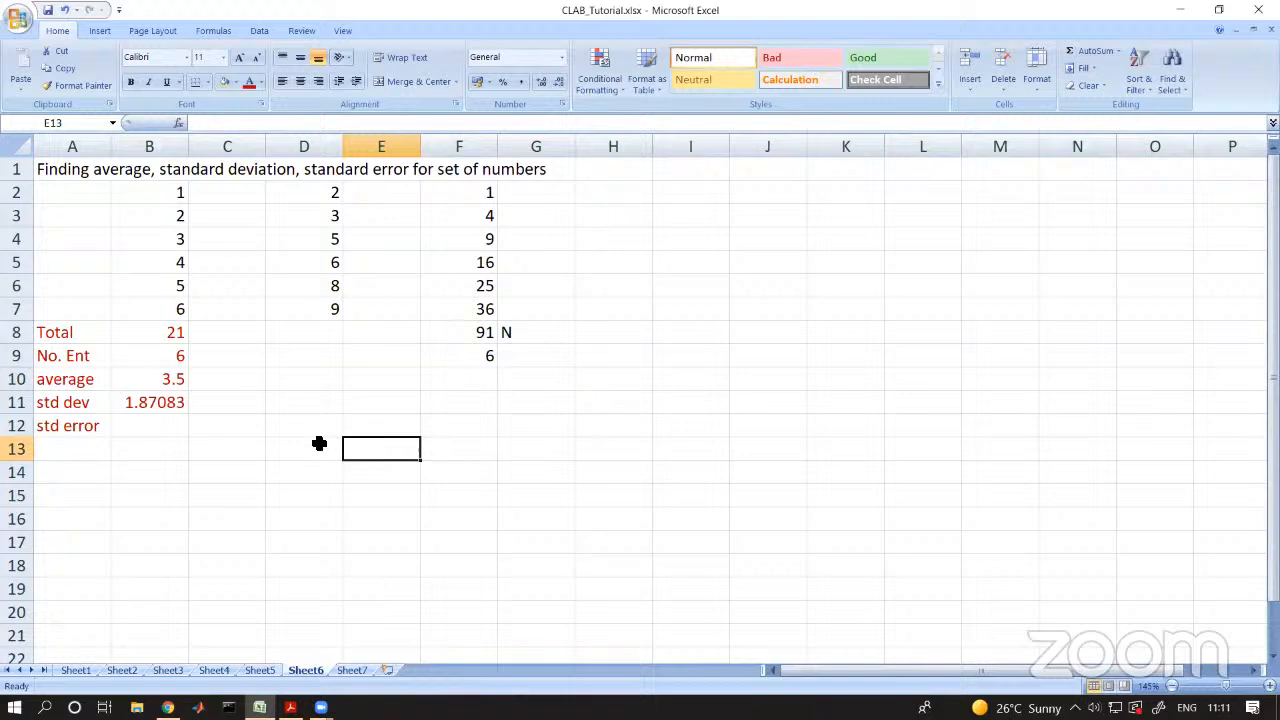
click(162, 404)
click(157, 430)
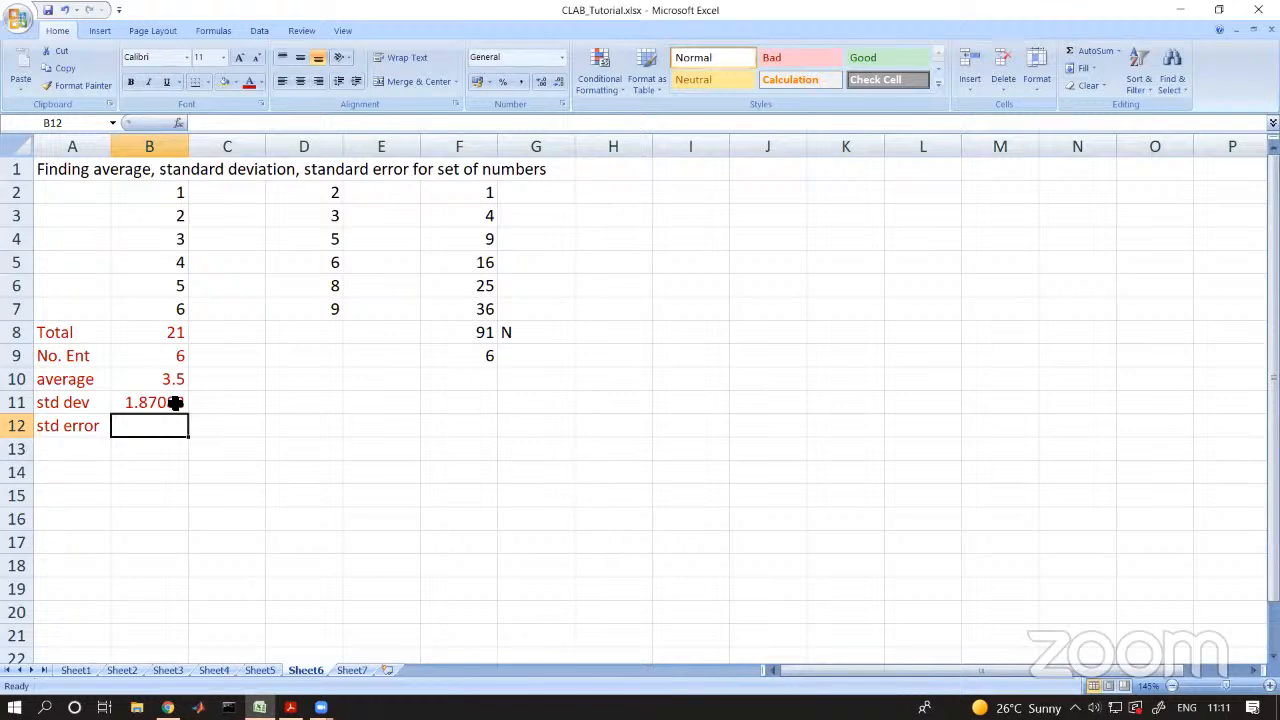
click(177, 468)
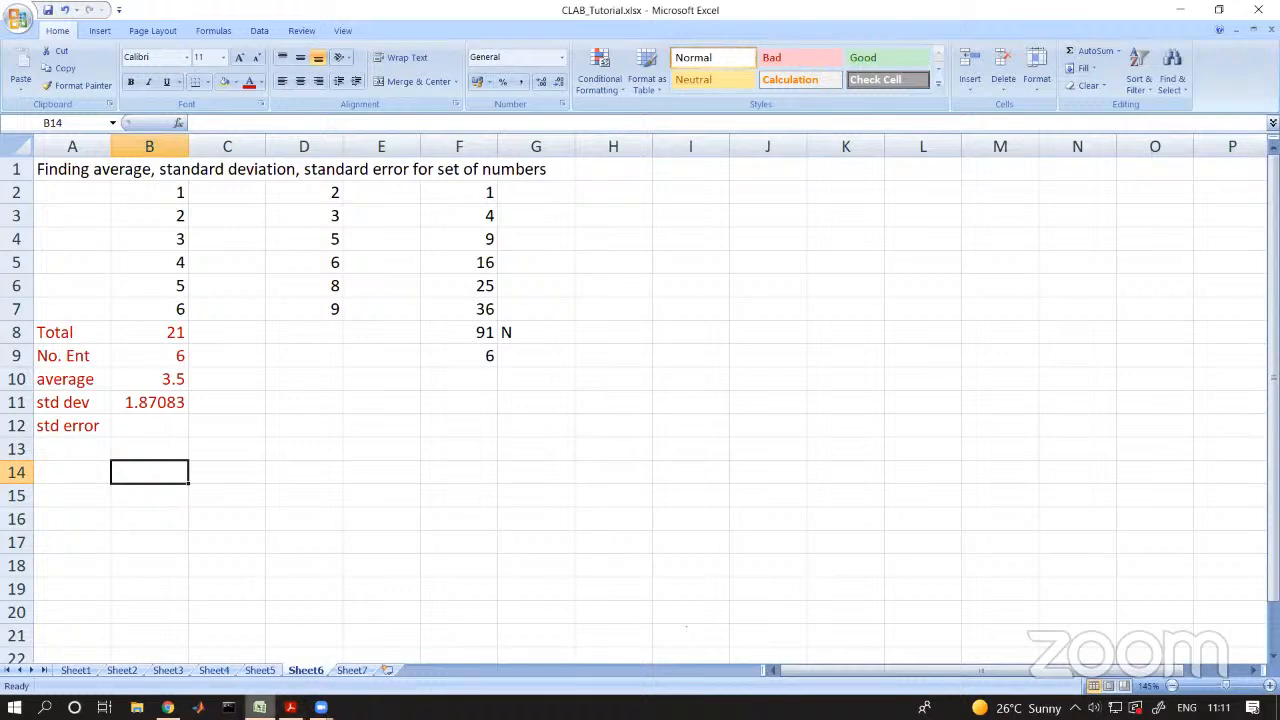
mouse_move(260, 708)
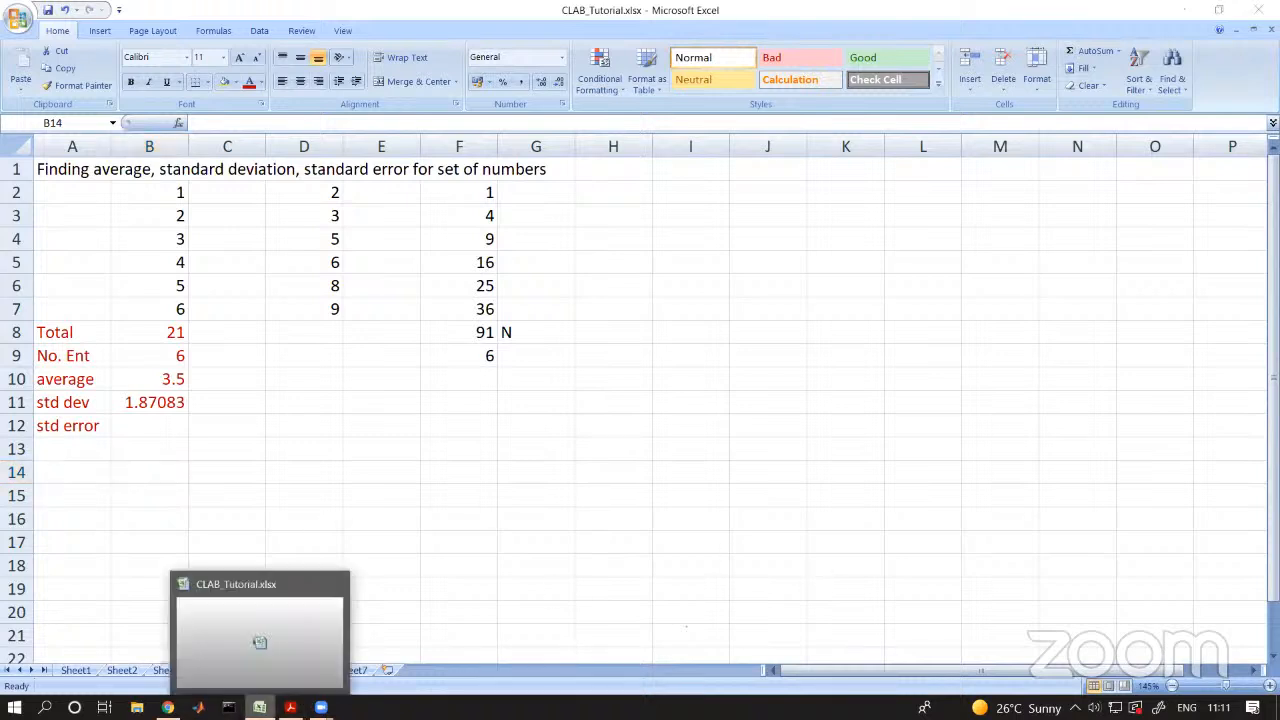
click(266, 686)
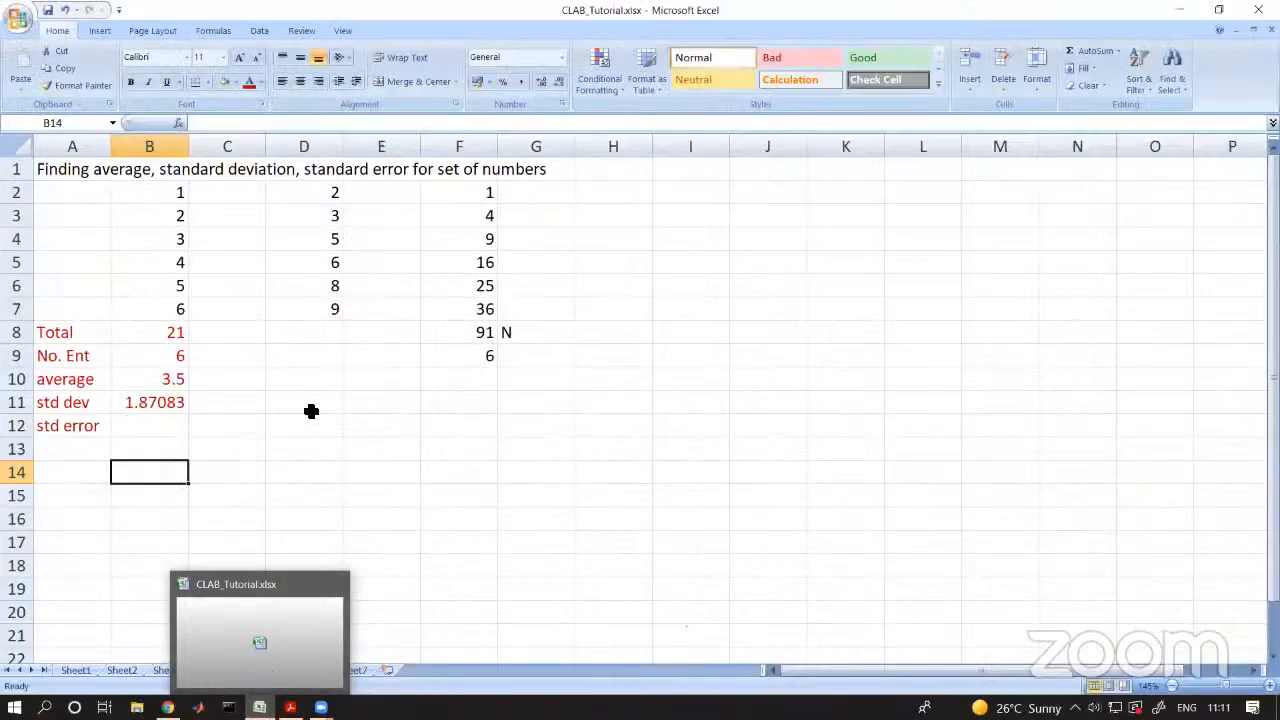
click(306, 405)
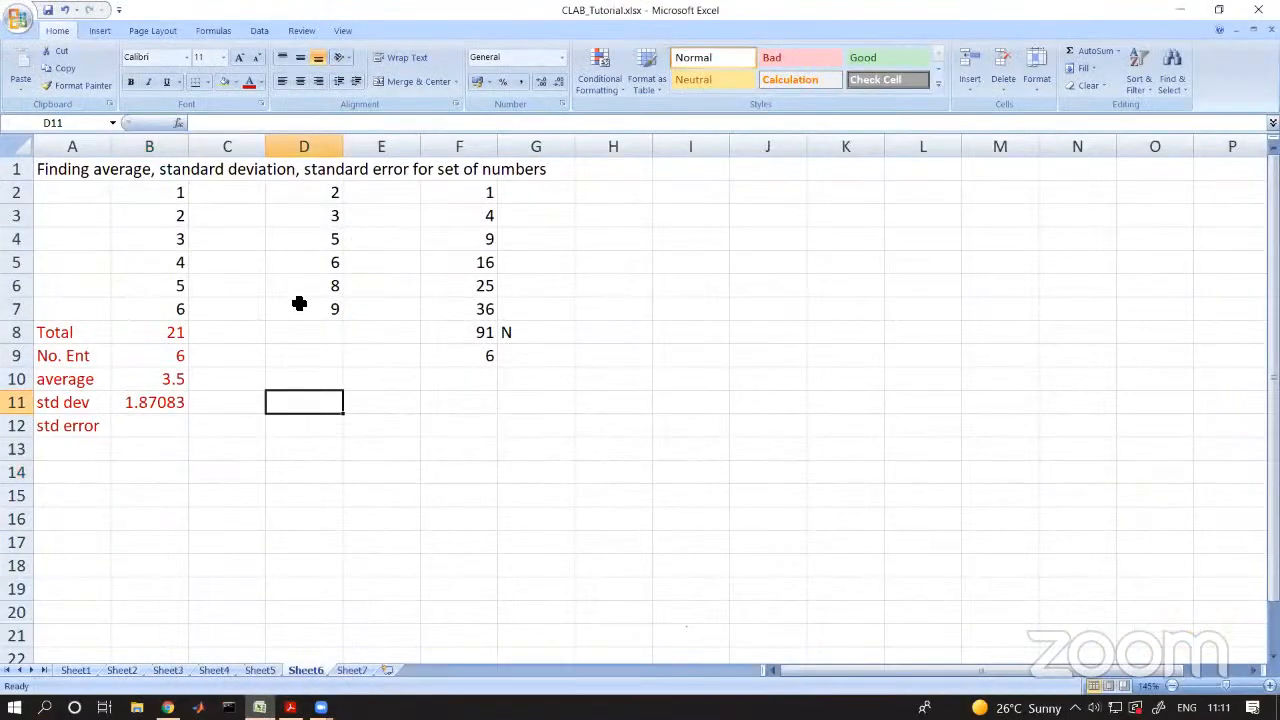
click(361, 658)
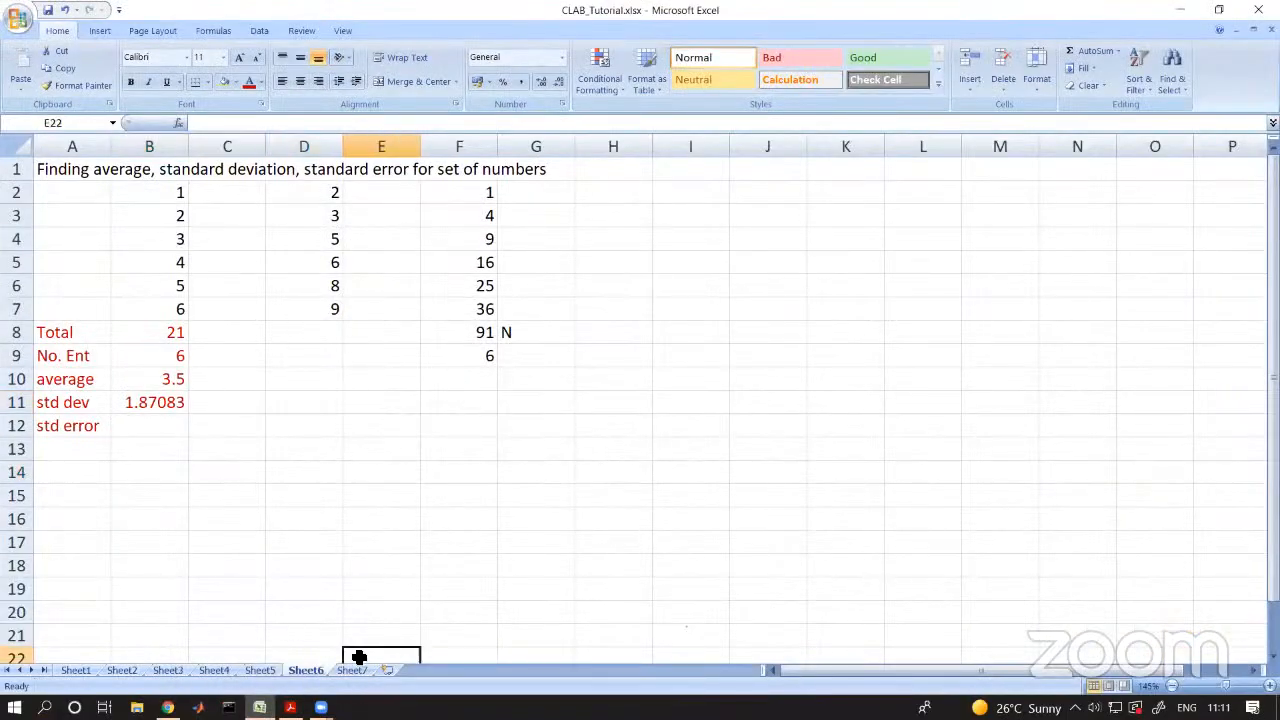
click(823, 337)
click(841, 435)
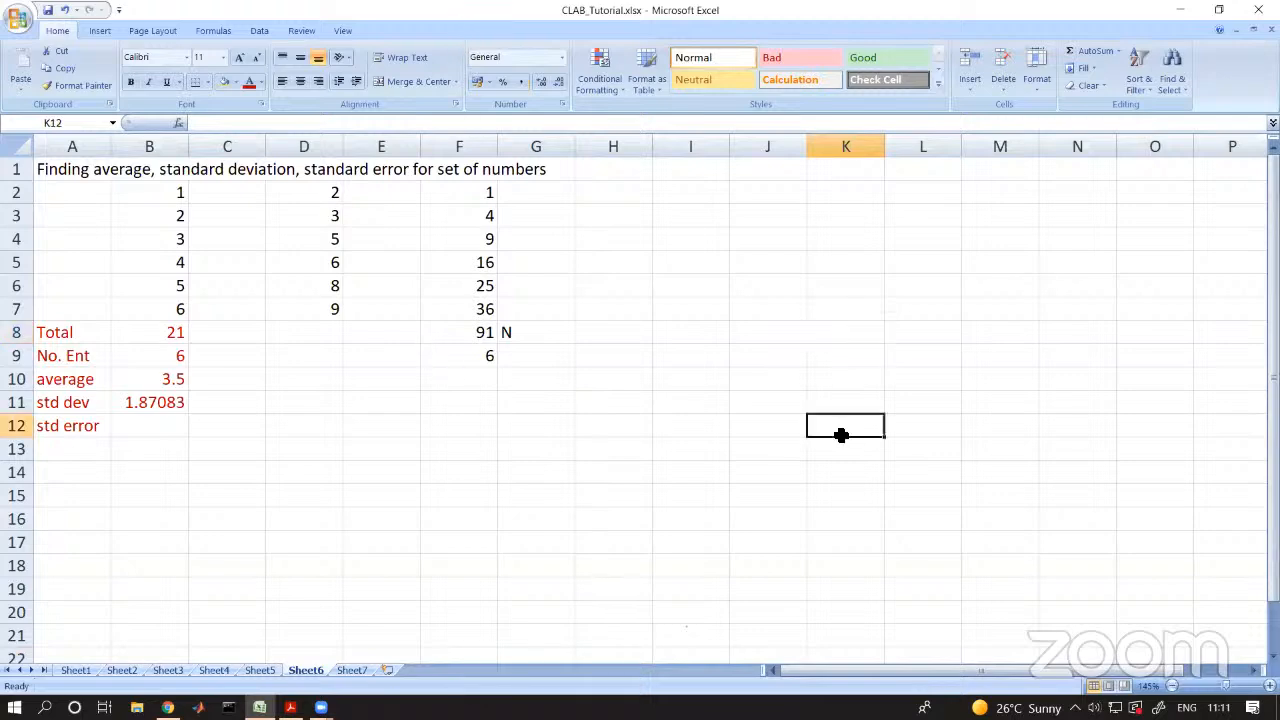
- Zoom Sheet6 out to 100% and close the CLAB_Tutorial.xlsx workbook, saving its changes
ctrl+scroll(839, 427, down, 3)
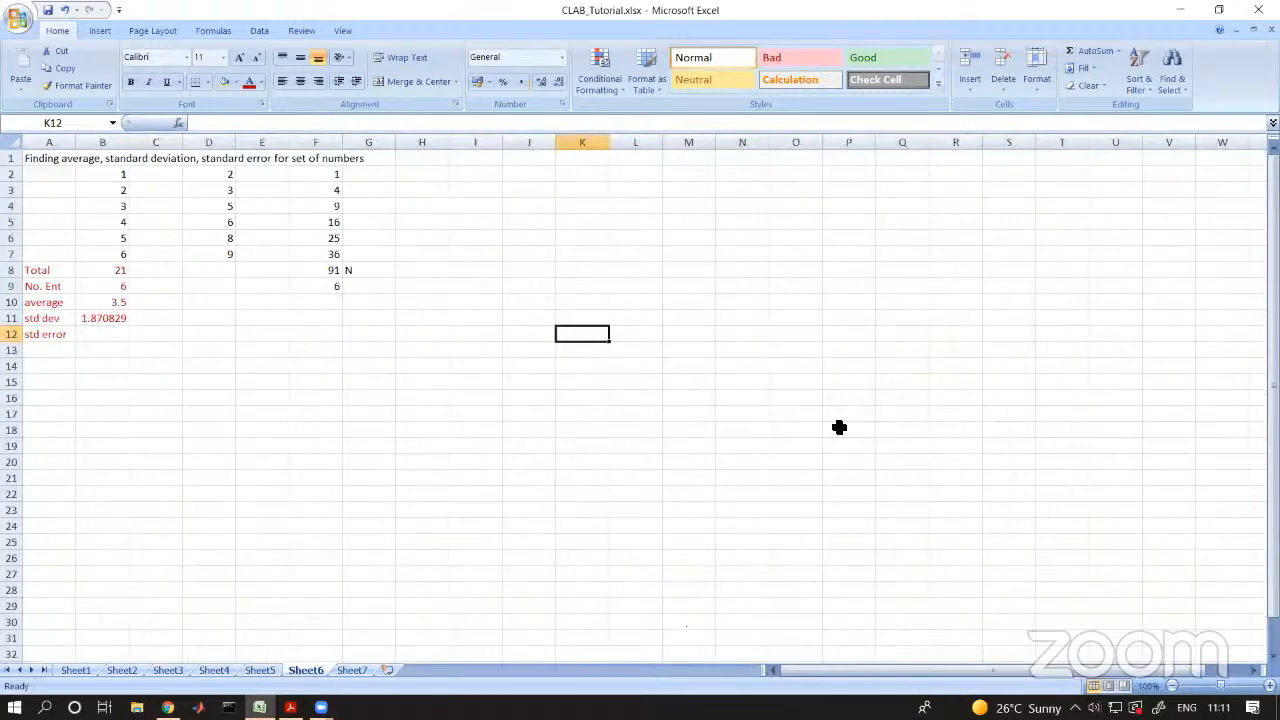
click(24, 16)
click(40, 336)
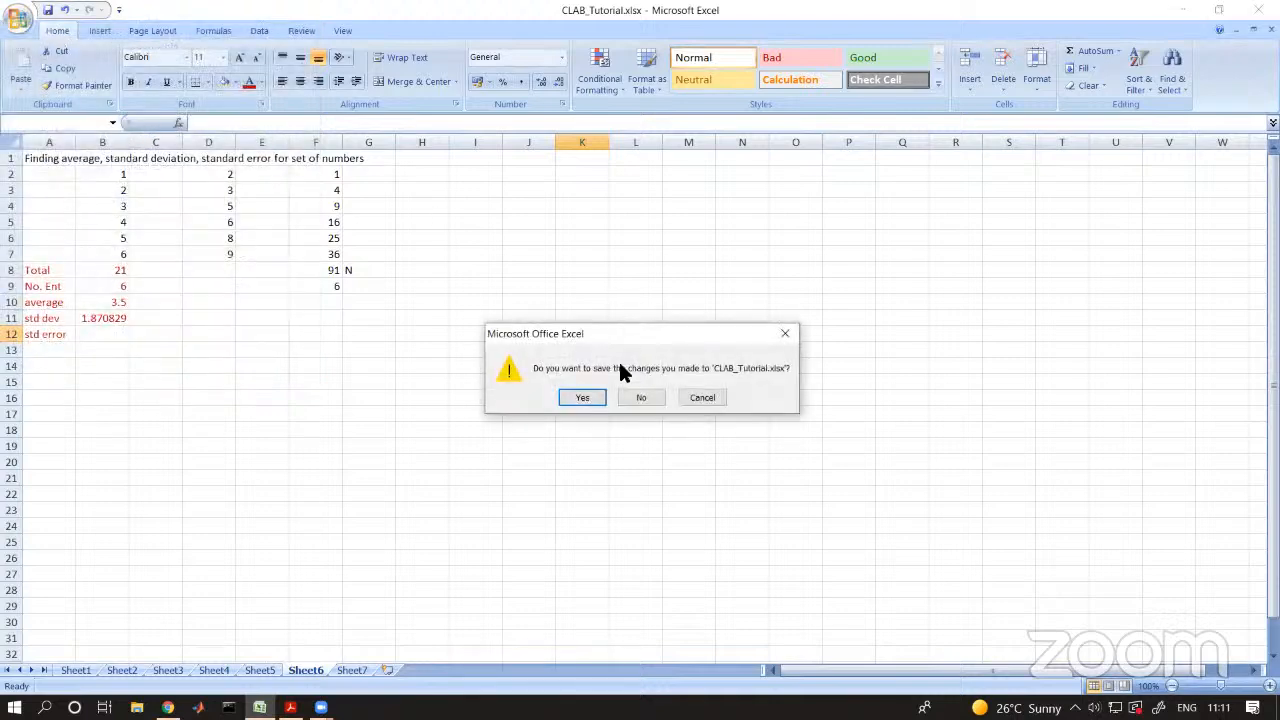
click(590, 397)
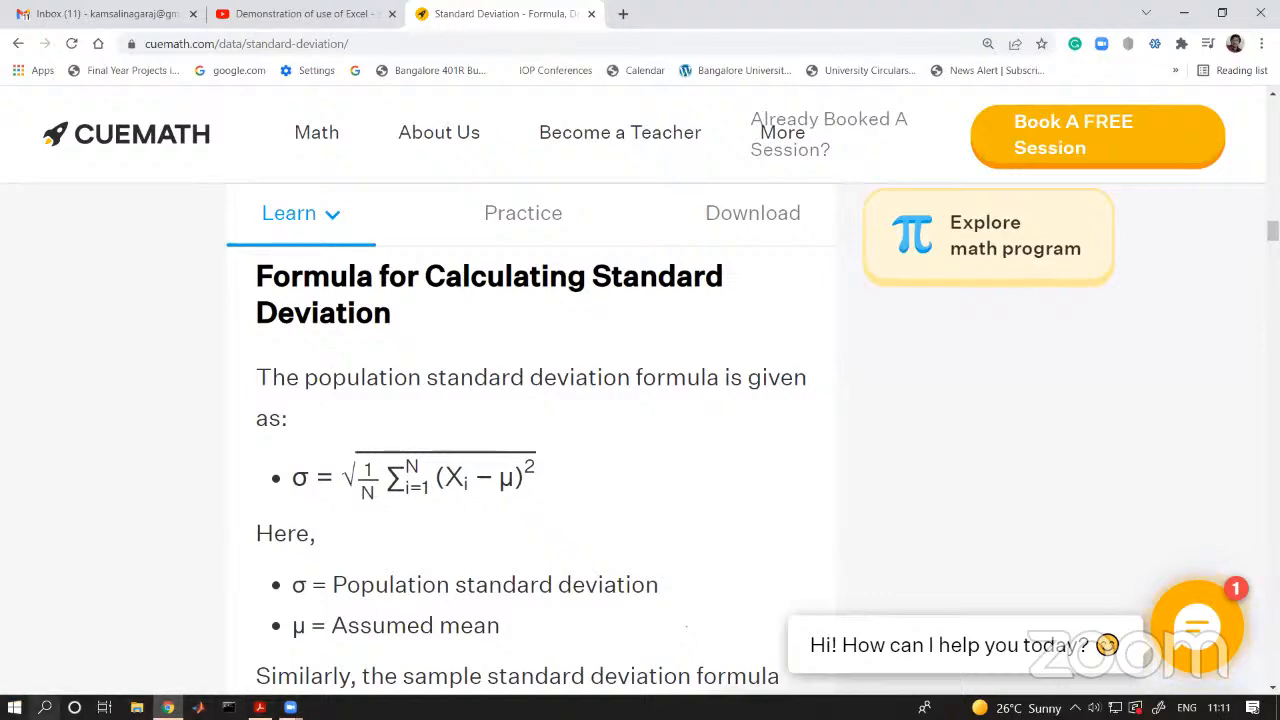
- Search Windows for "exce" and open the recent file MAVEN_Derived_Density_NGIMS_Del-1-17.csv from the CLAB folder in Excel
click(45, 707)
text(exce)
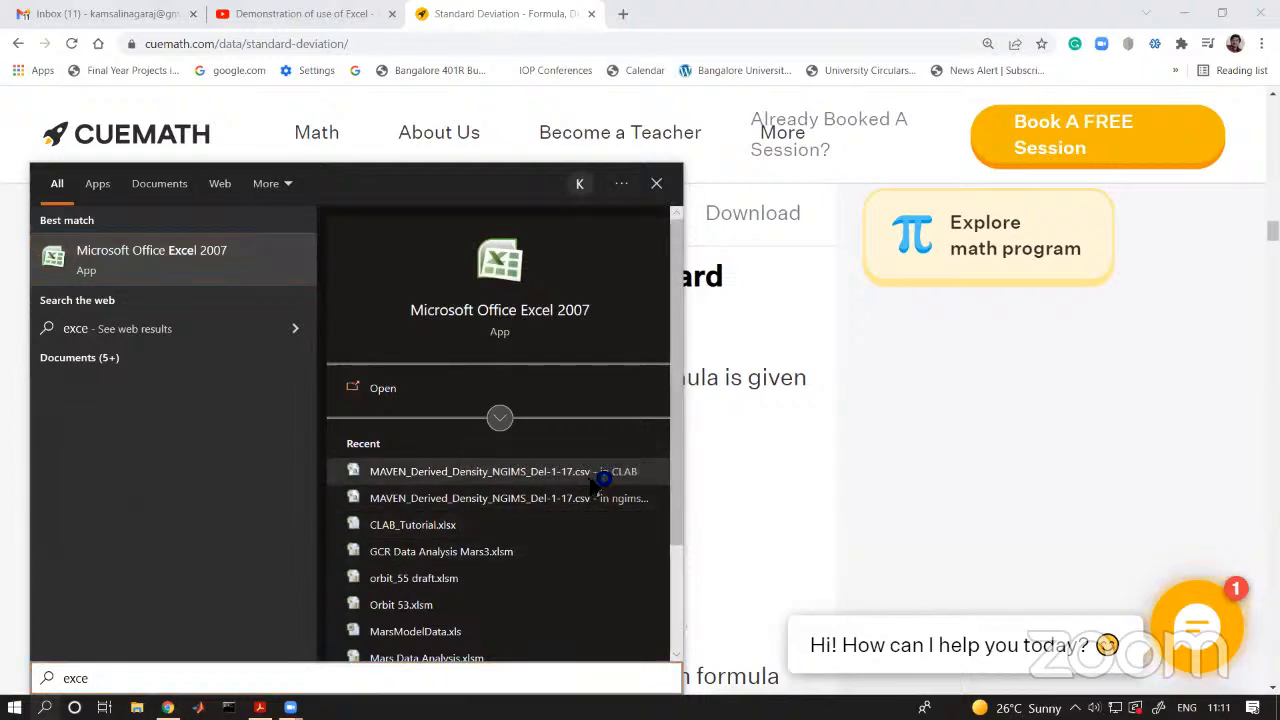
click(590, 479)
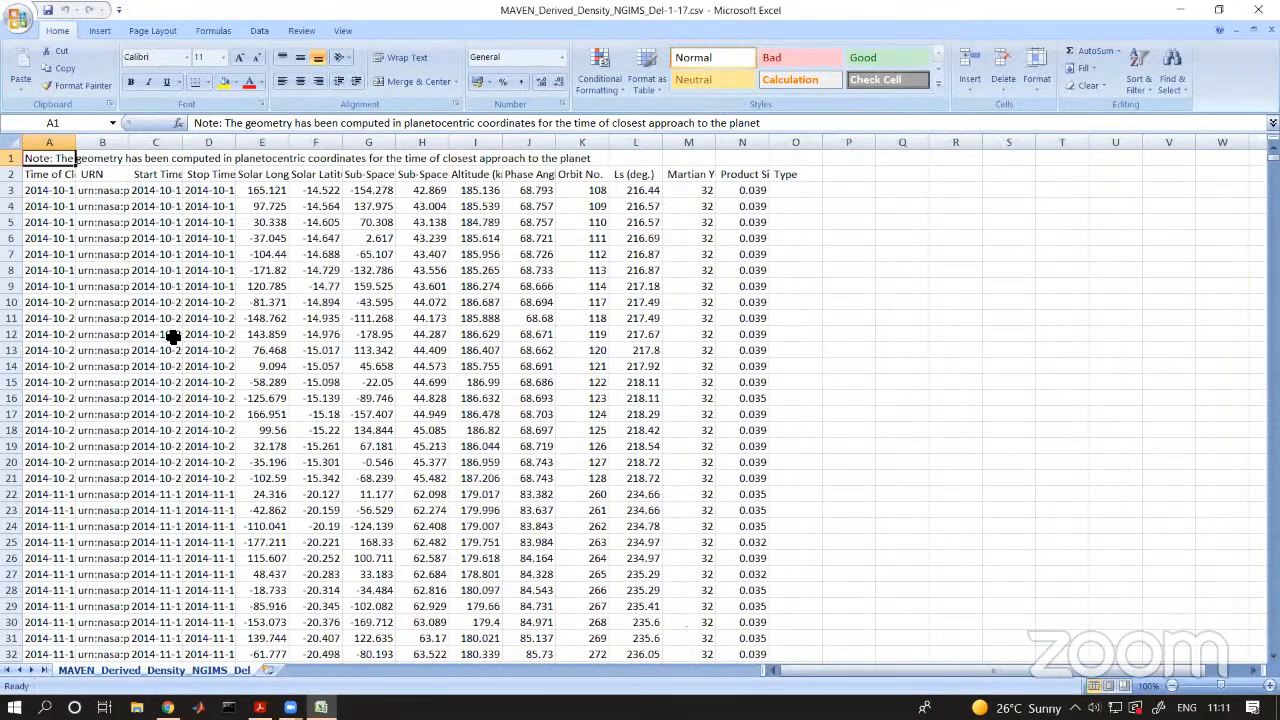
- Auto-fit the width of columns A and B to show the full closest-approach times and URN values
double_click(76, 142)
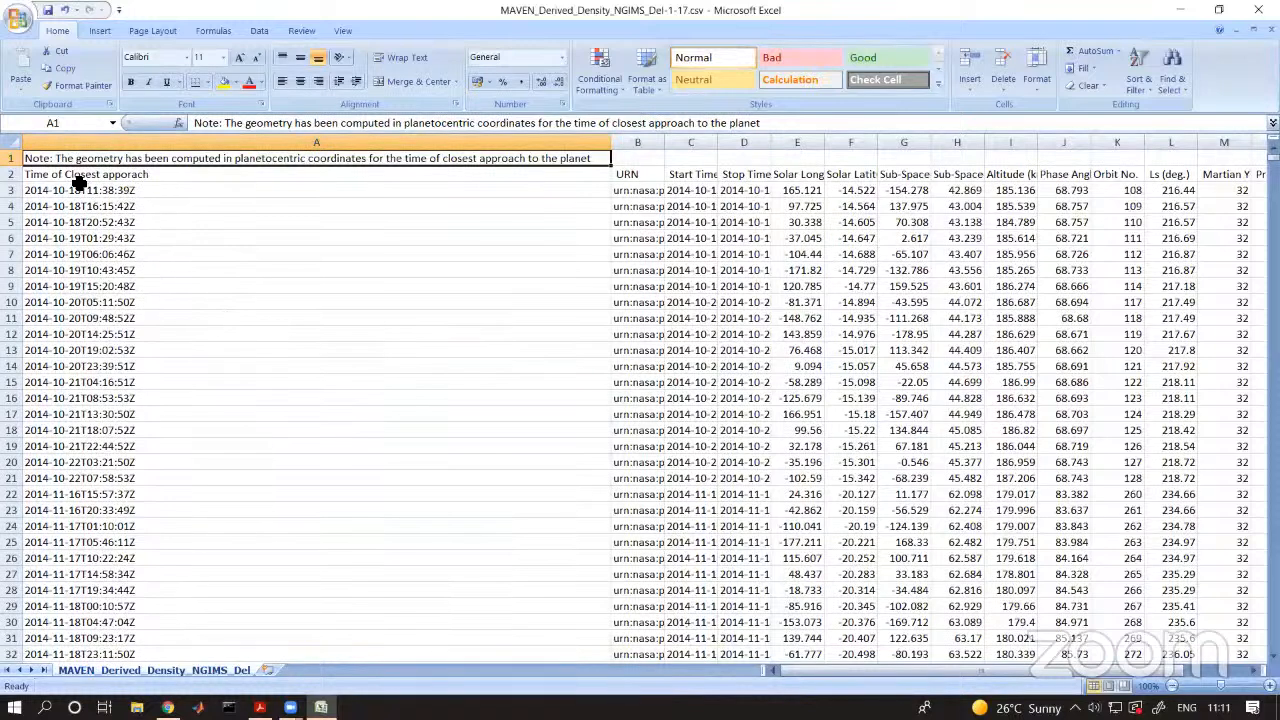
click(145, 190)
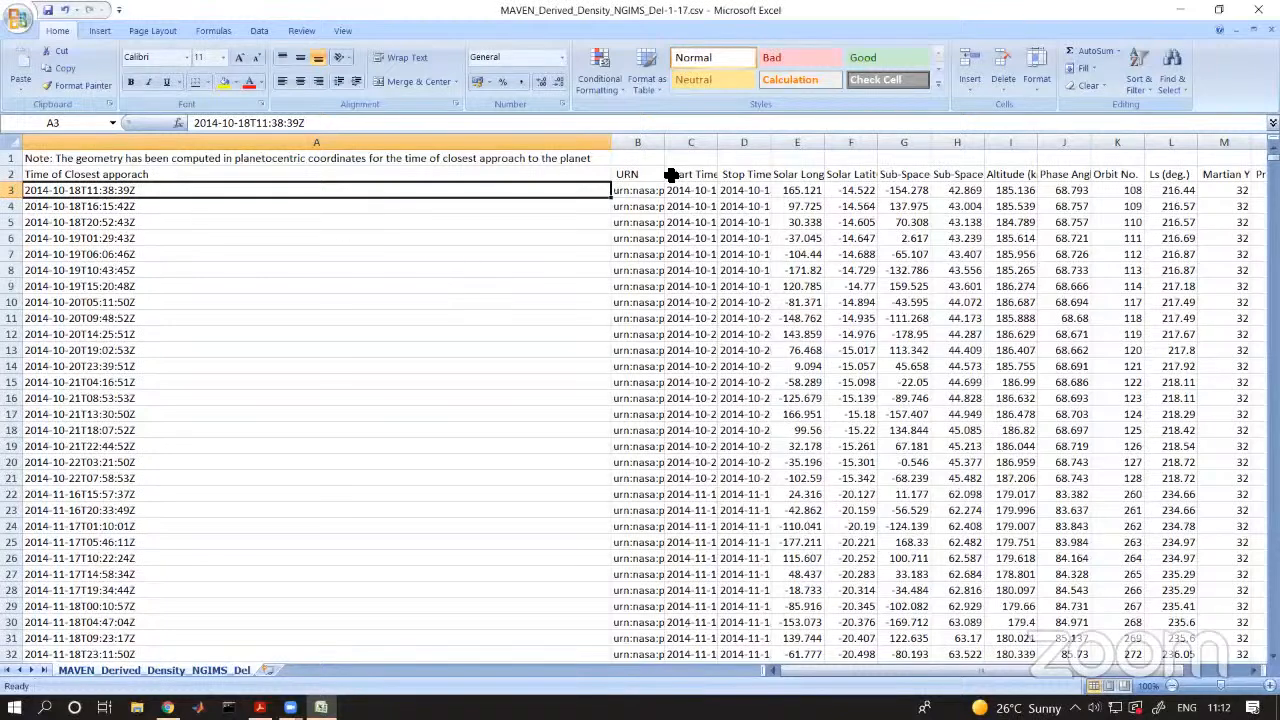
double_click(665, 140)
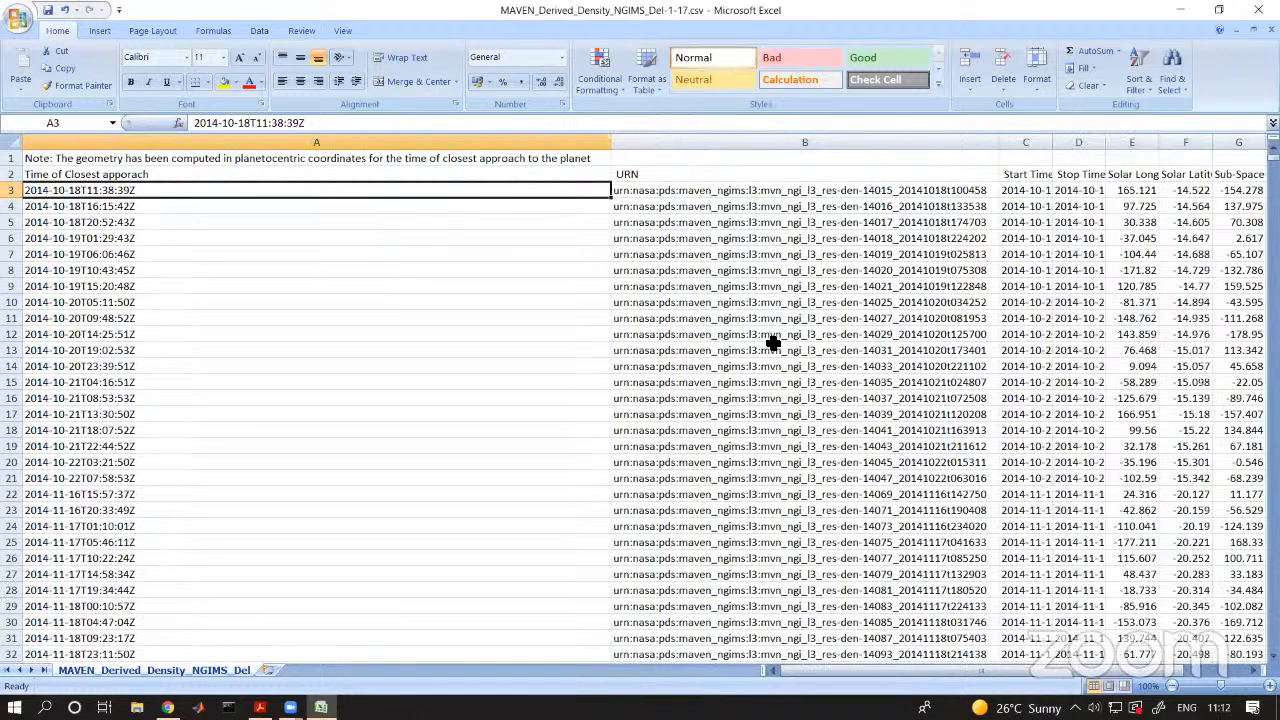
- Auto-fit the Start Time and Stop Time columns, C and D, and select the first start time in C3
drag(848, 670, 975, 662)
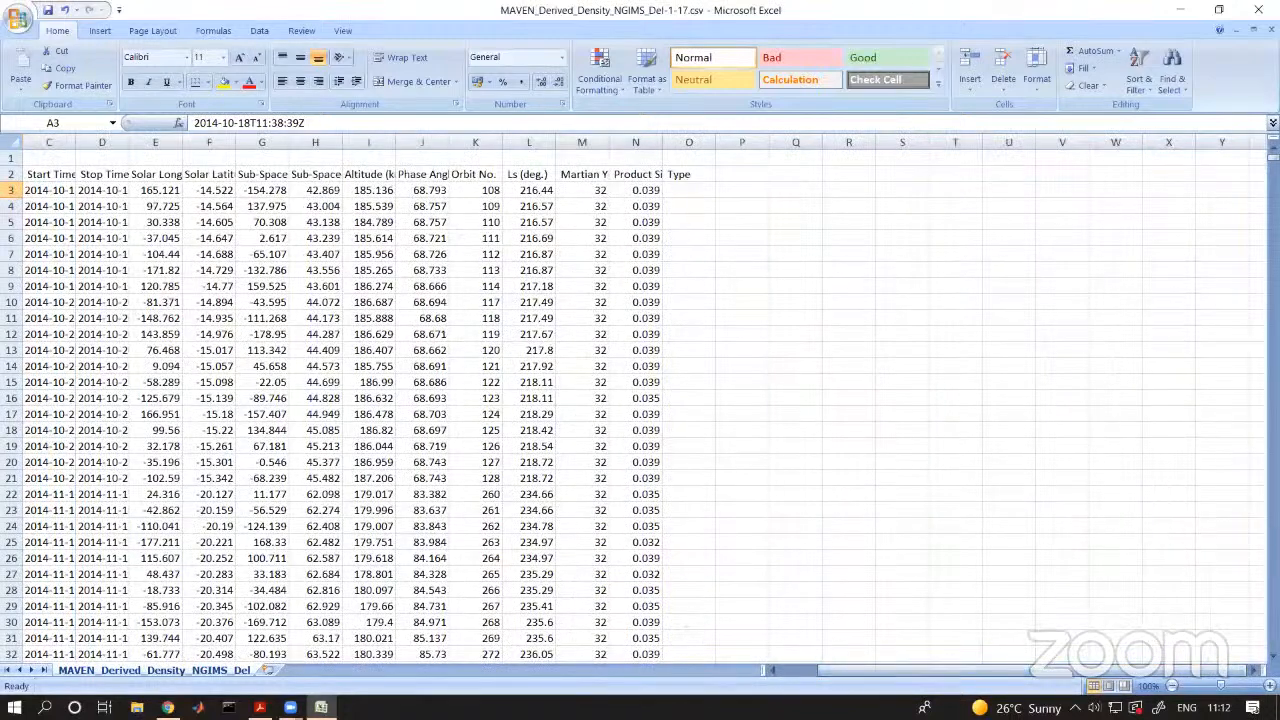
drag(80, 142, 80, 142)
double_click(80, 142)
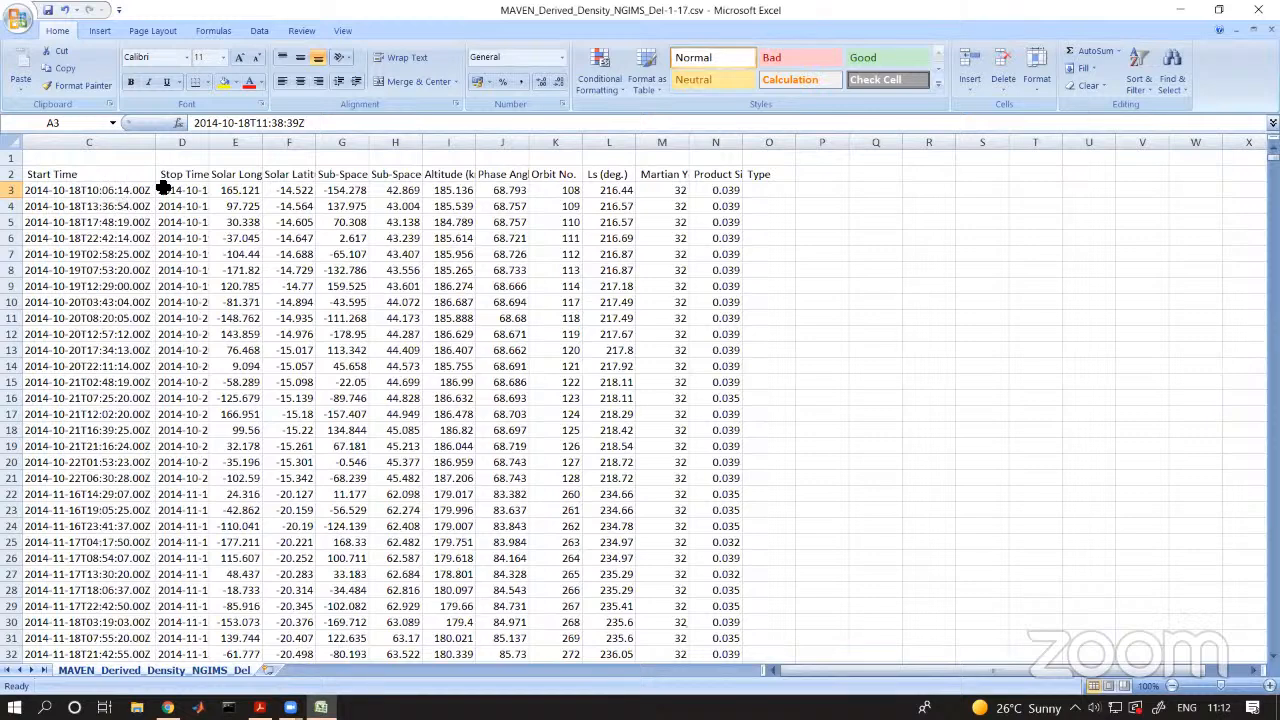
double_click(209, 142)
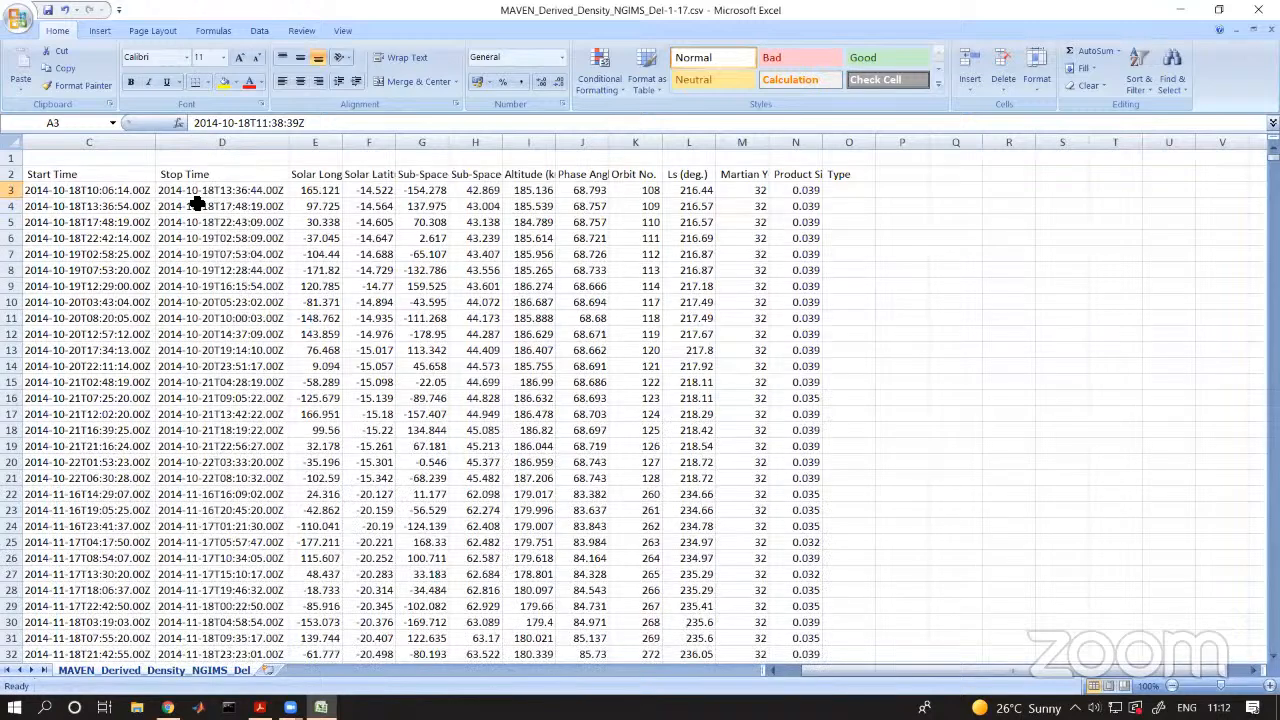
click(95, 195)
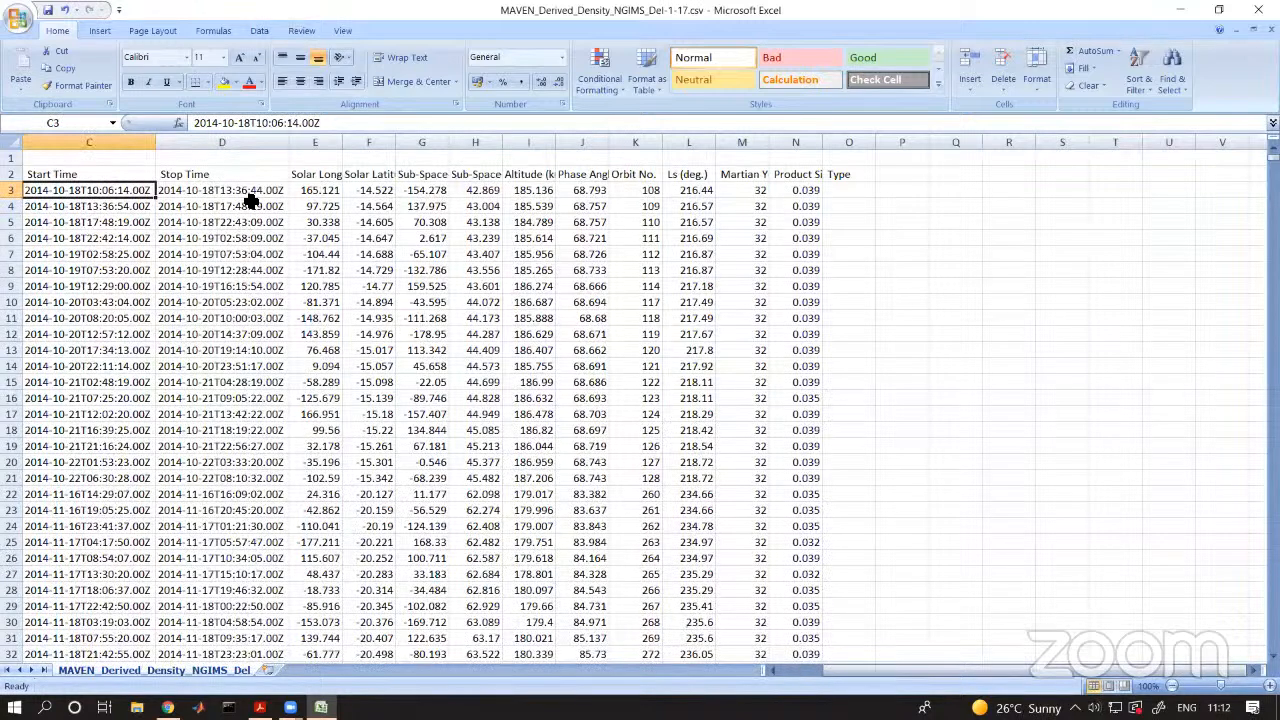
- Auto-fit columns E to I so the solar, sub-spacecraft and altitude headings are fully readable
double_click(342, 143)
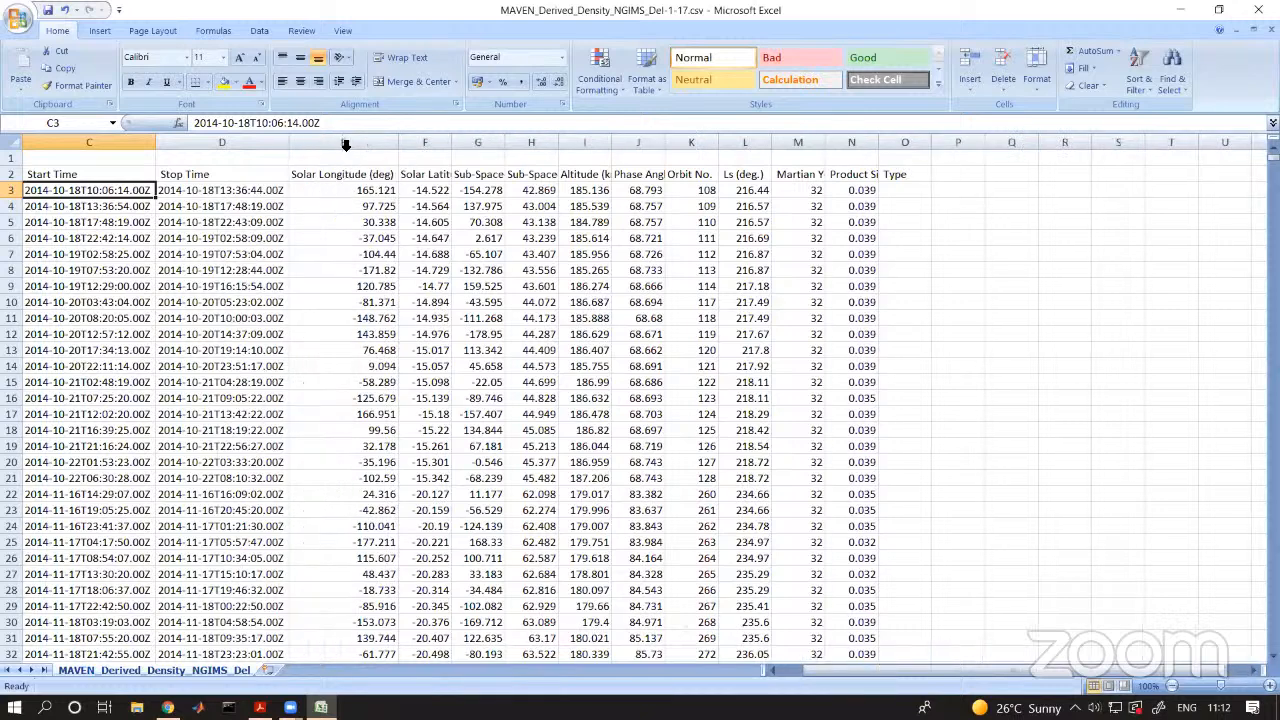
double_click(451, 143)
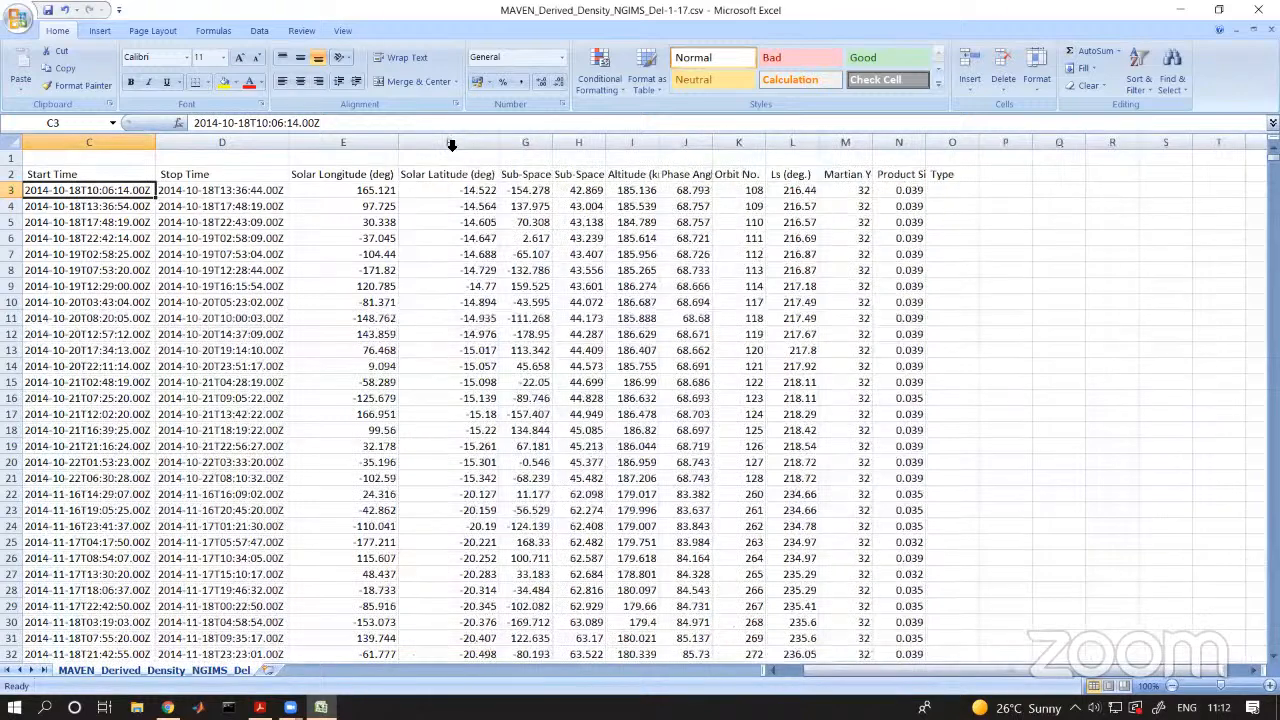
double_click(605, 143)
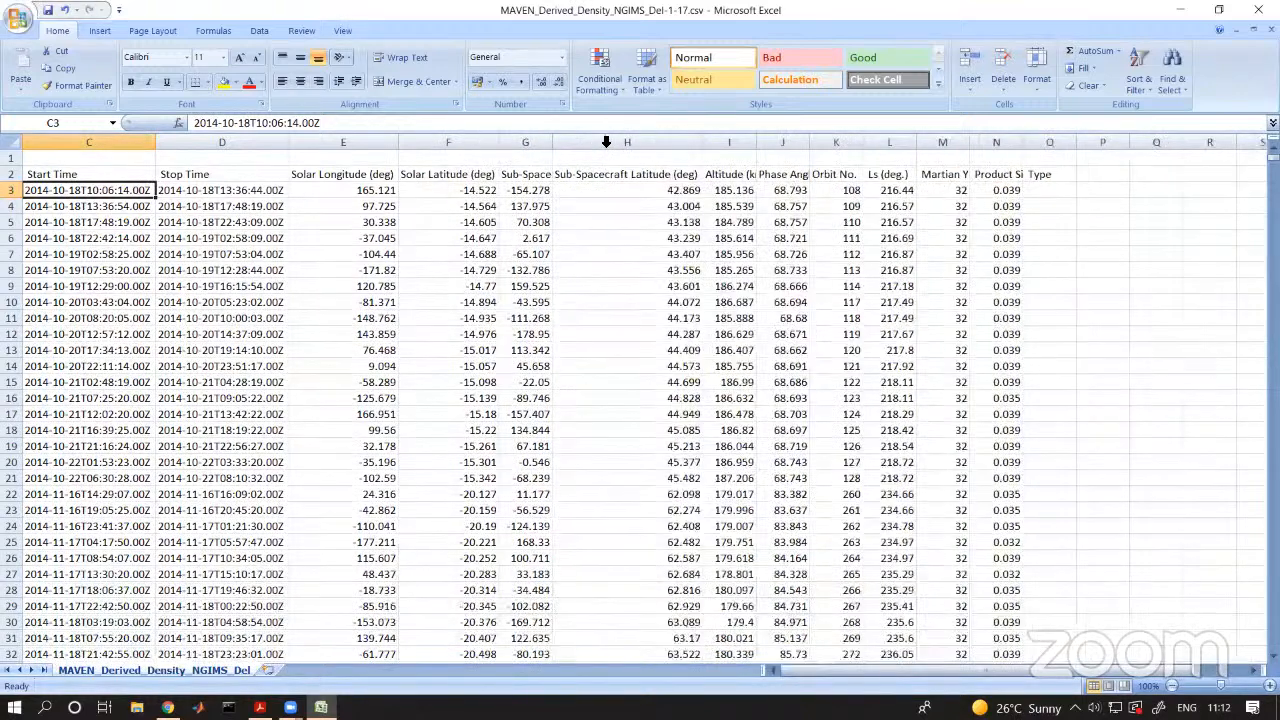
double_click(552, 143)
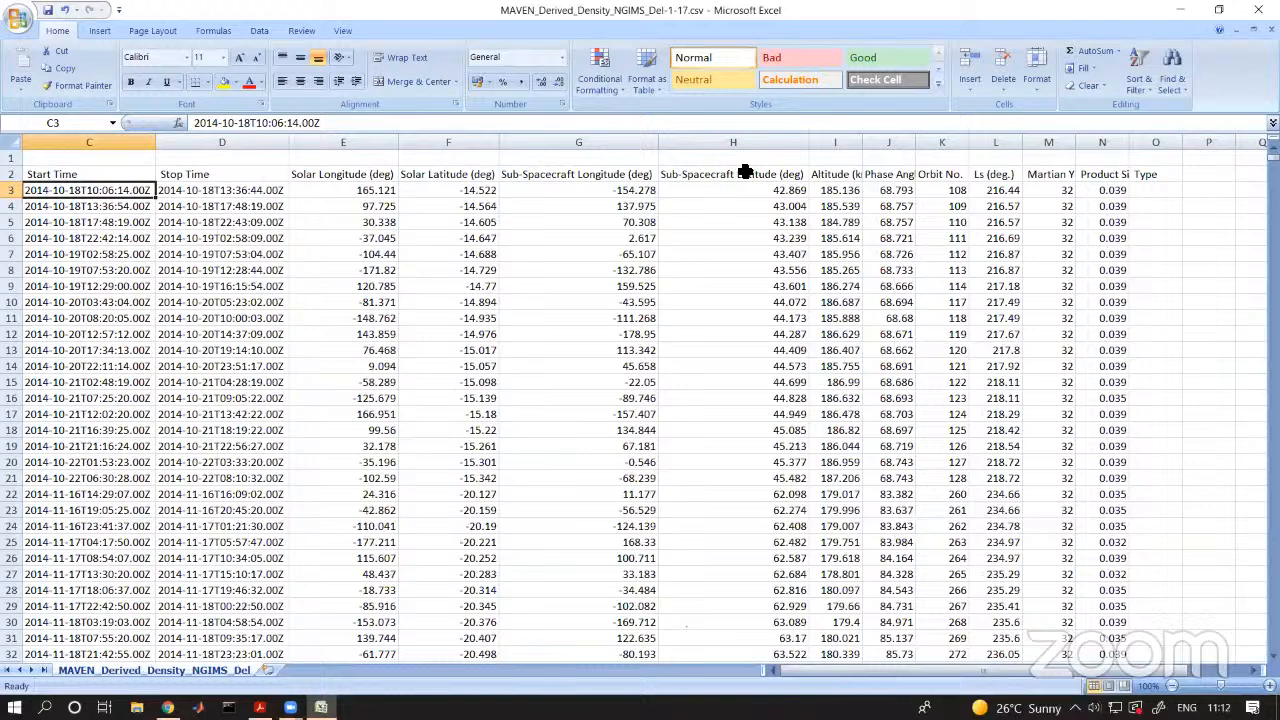
double_click(862, 143)
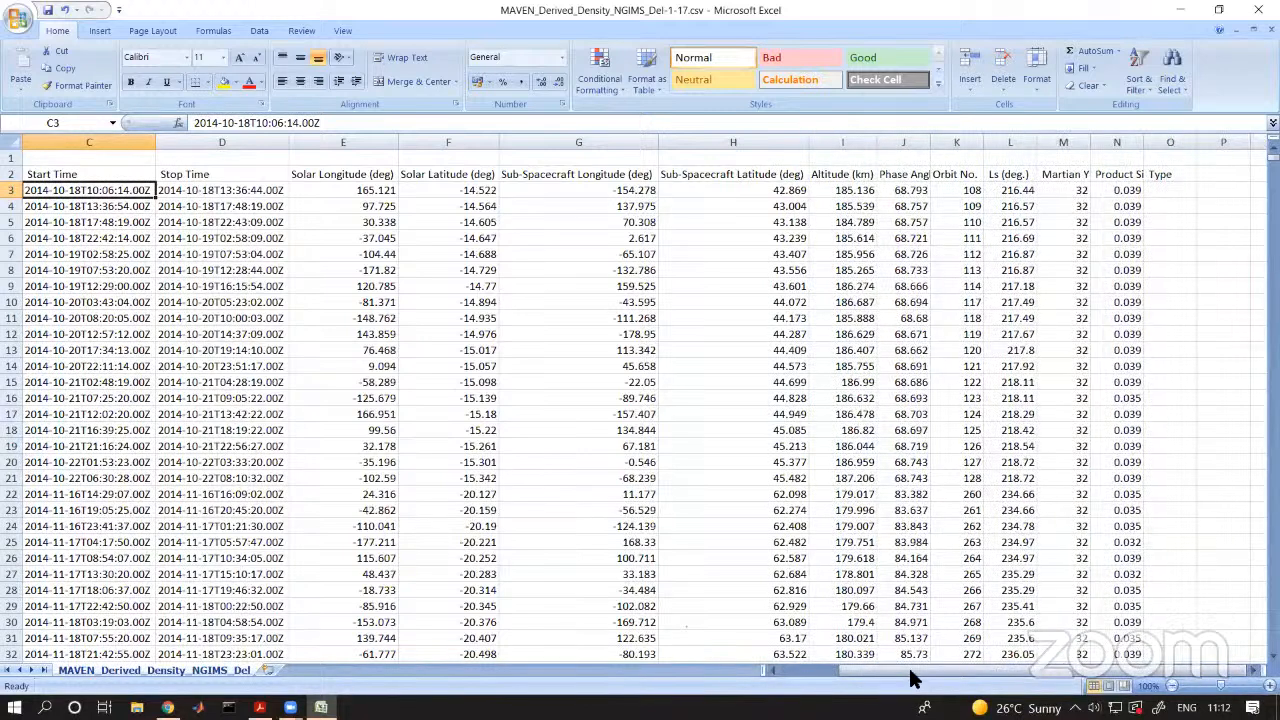
- Examine the first altitude, orbit number and Ls entries and the remaining columns from Altitude (km) to Type
click(858, 192)
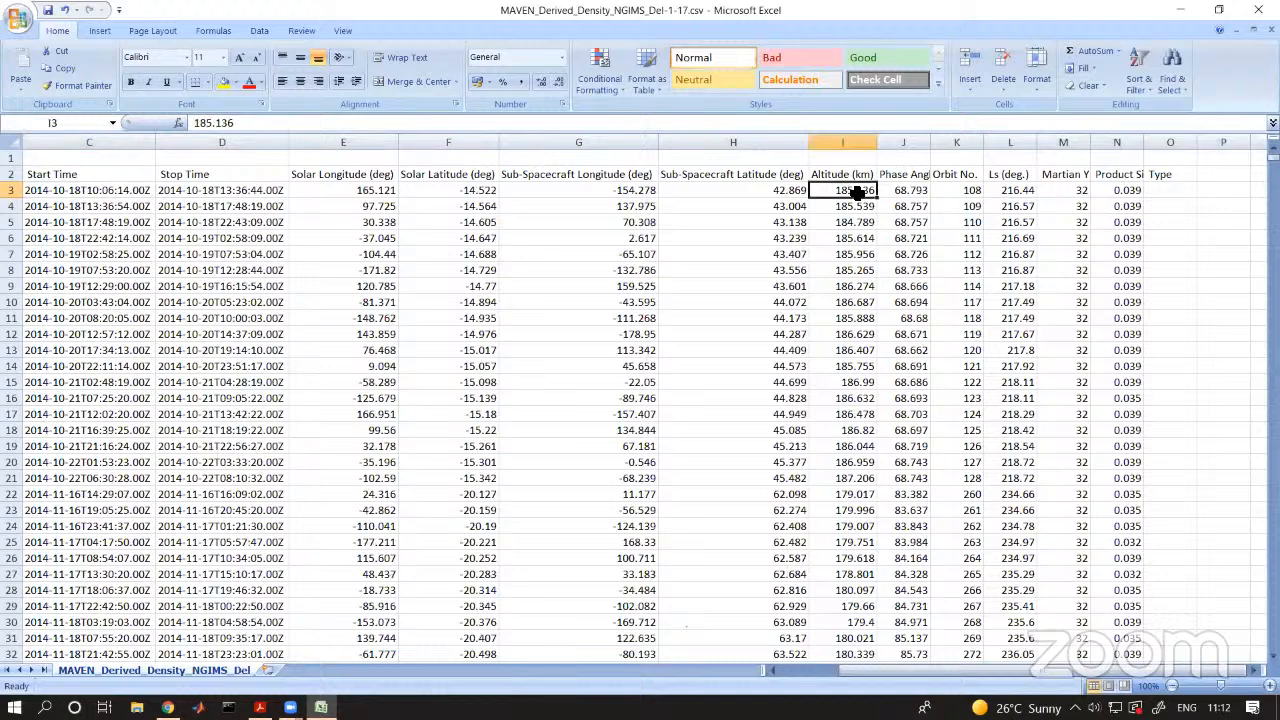
click(975, 190)
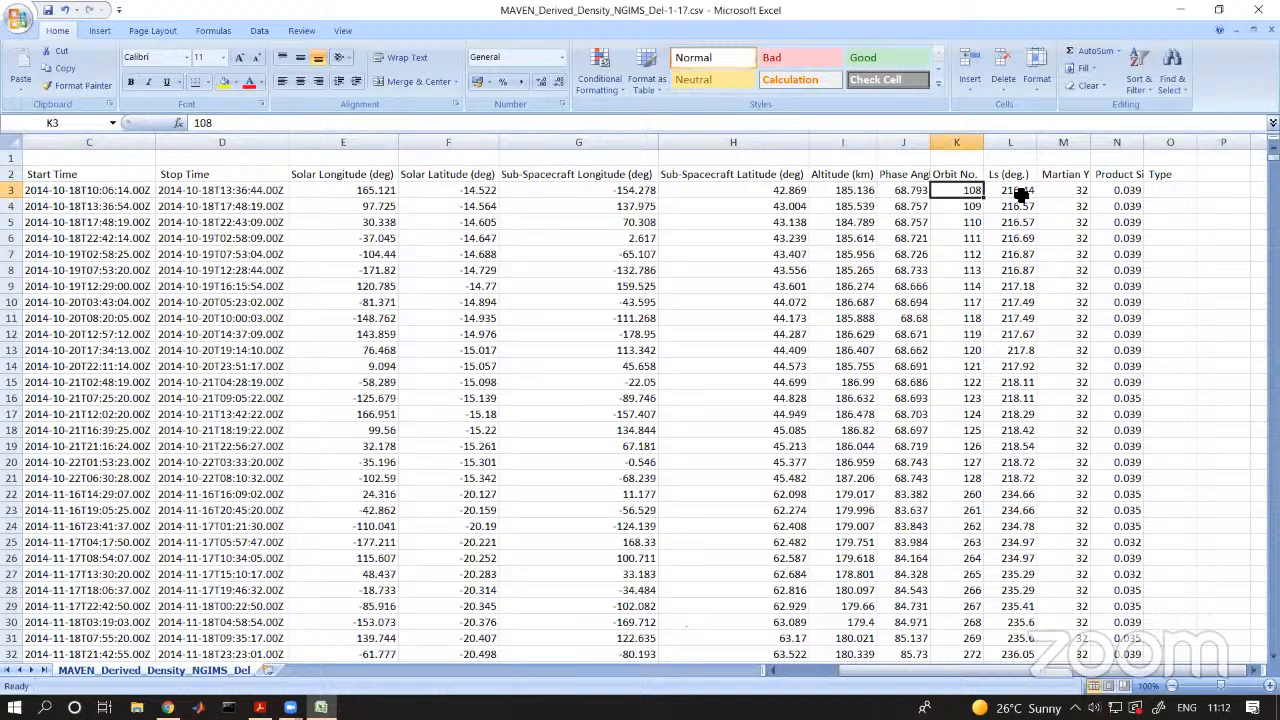
click(1022, 194)
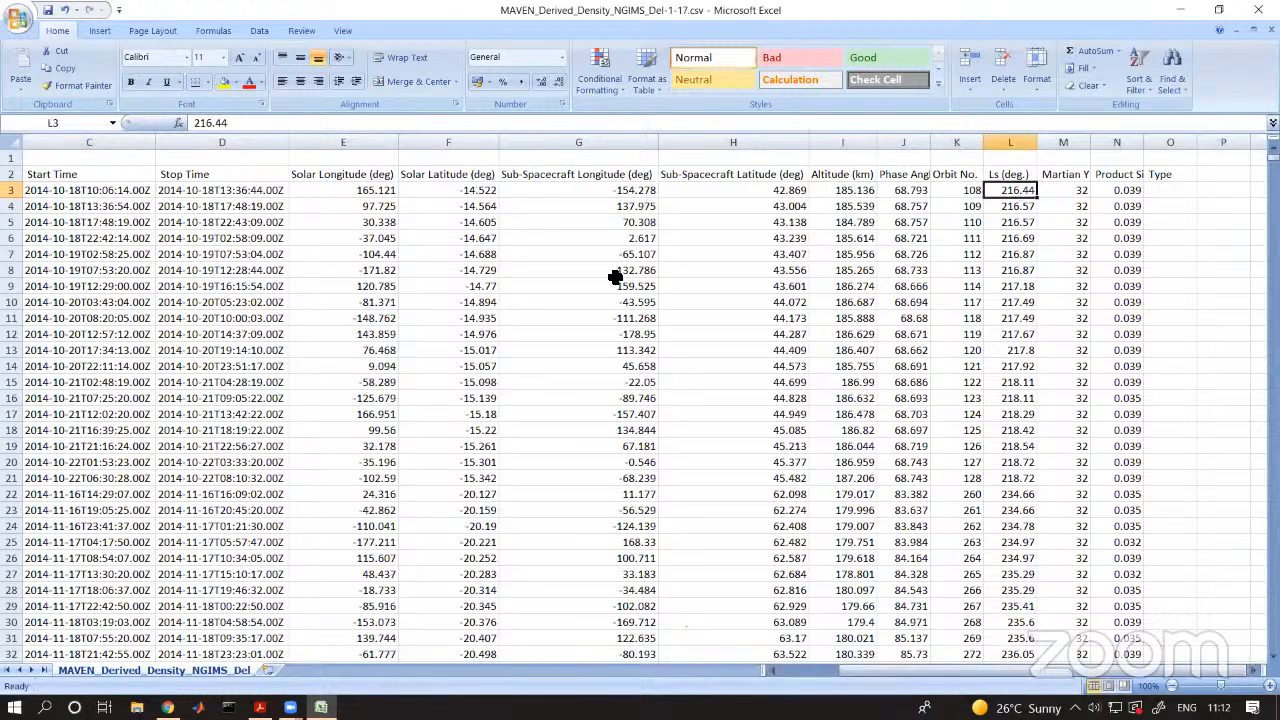
drag(787, 142, 110, 142)
drag(809, 143, 506, 157)
click(450, 268)
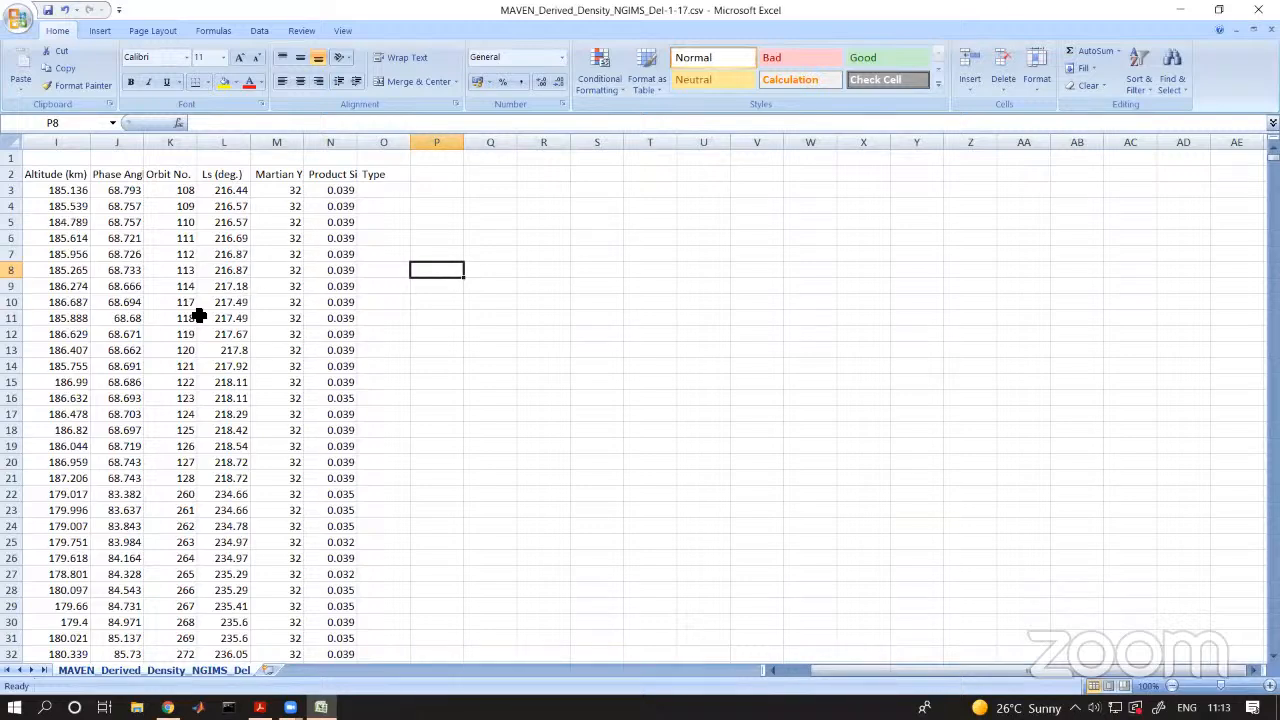
- Widen the Altitude (km) column, select I3:I30, and look through the altitude data further down the sheet
drag(90, 143, 170, 145)
drag(148, 189, 139, 621)
scroll(139, 621, down, 4)
scroll(139, 621, down, 15)
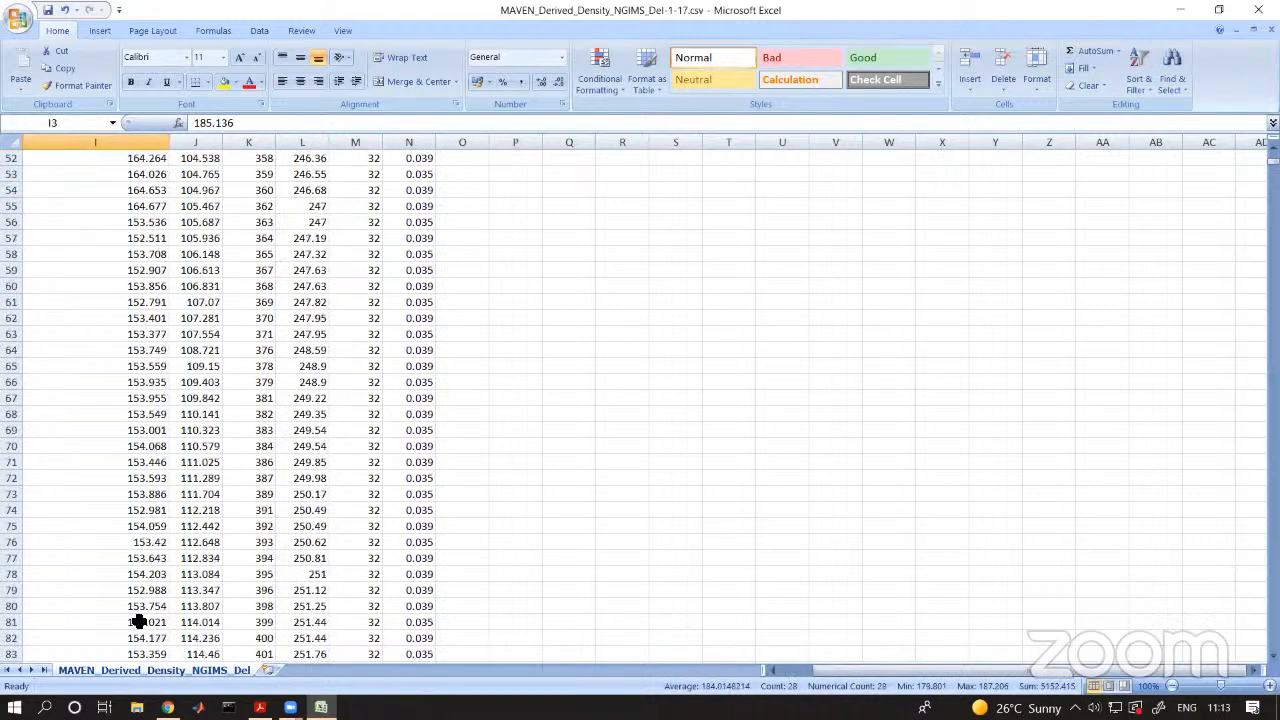
scroll(139, 621, up, 19)
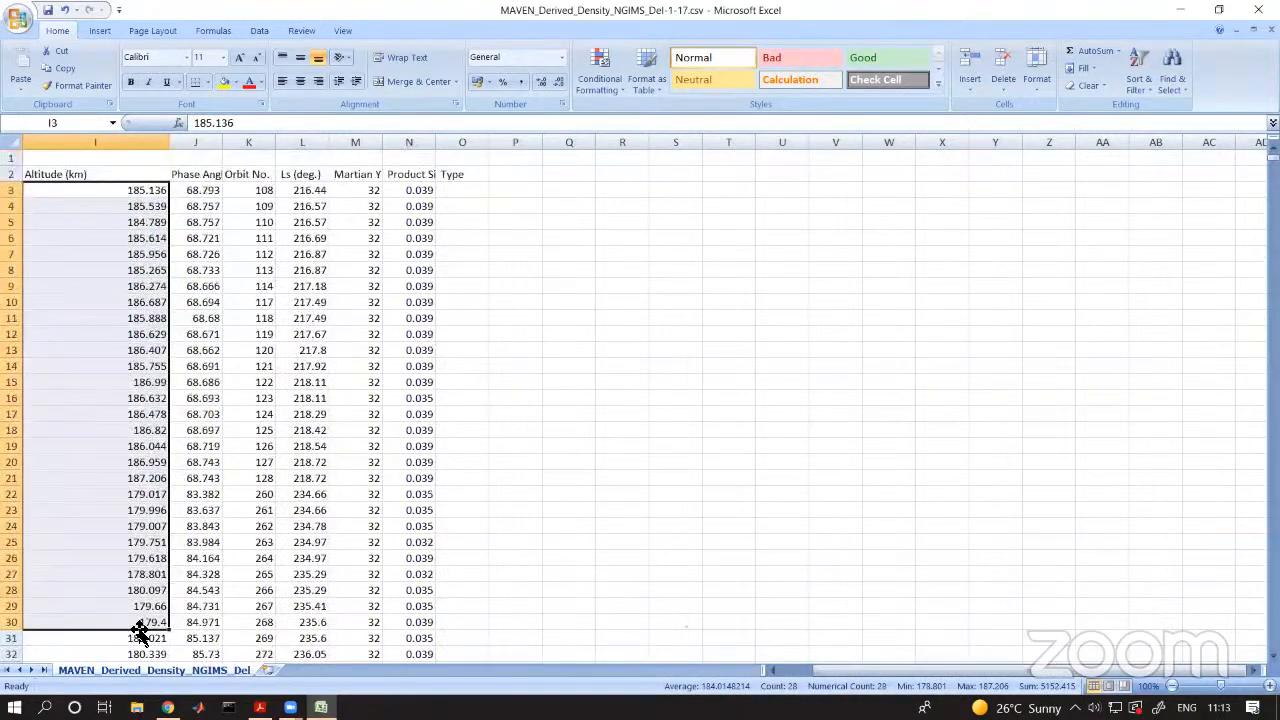
- Select the entire Altitude (km) column to check its summary statistics, and clear the selection by picking an empty cell
click(112, 336)
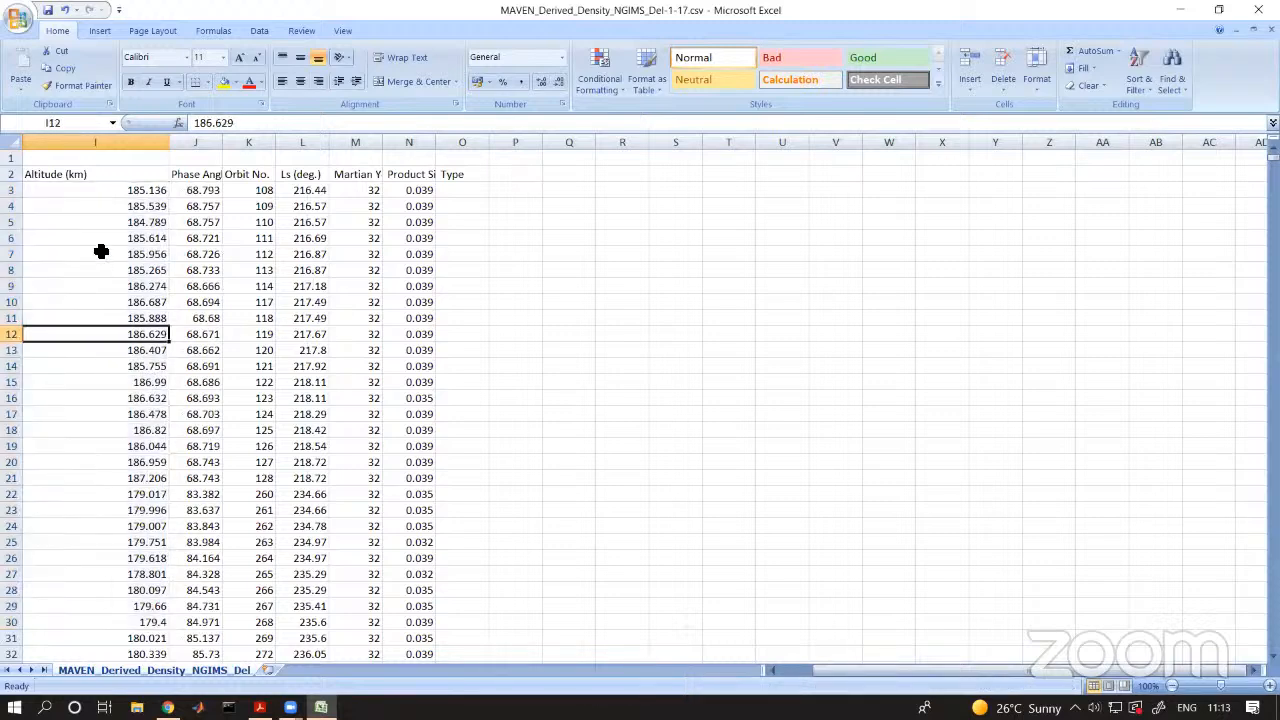
click(138, 143)
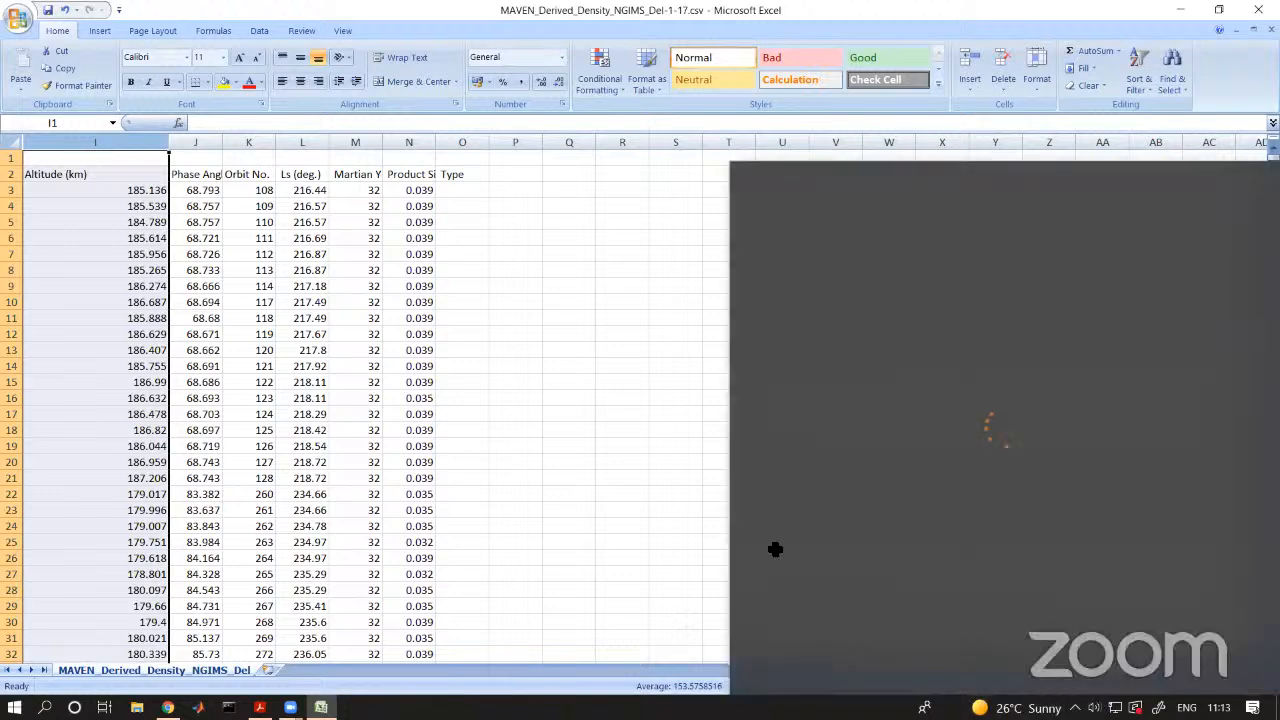
click(609, 470)
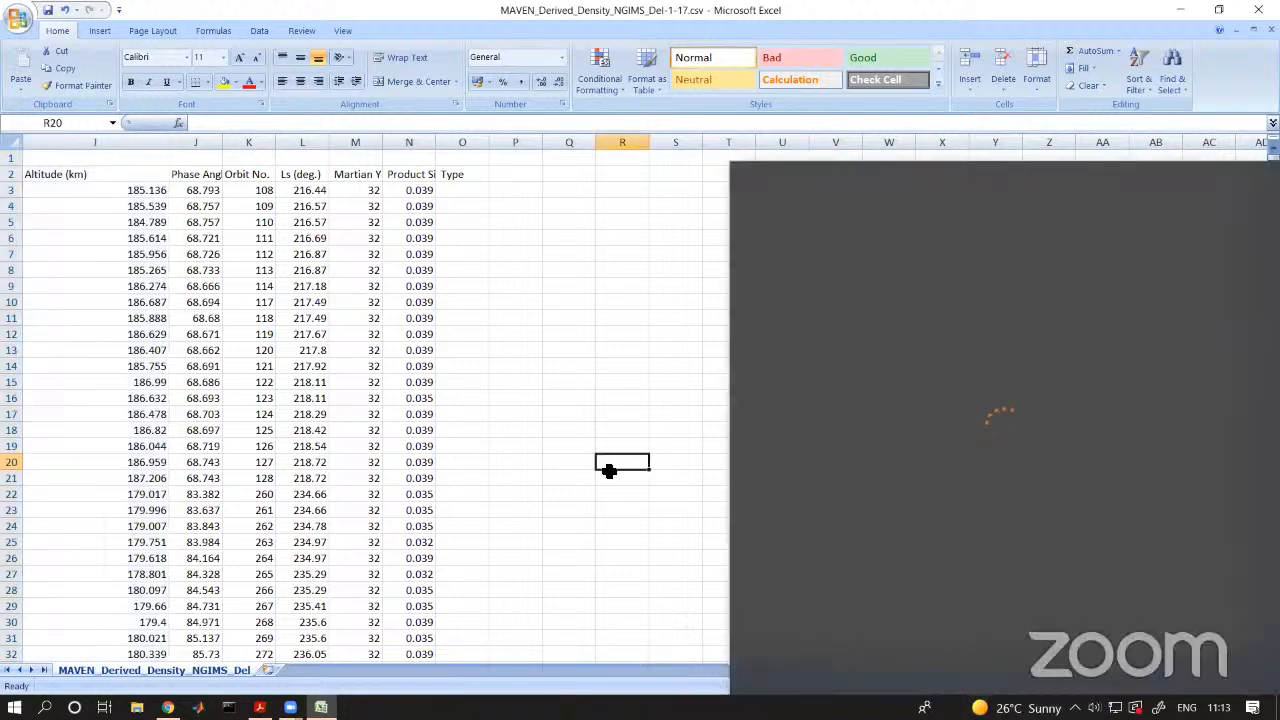
click(128, 147)
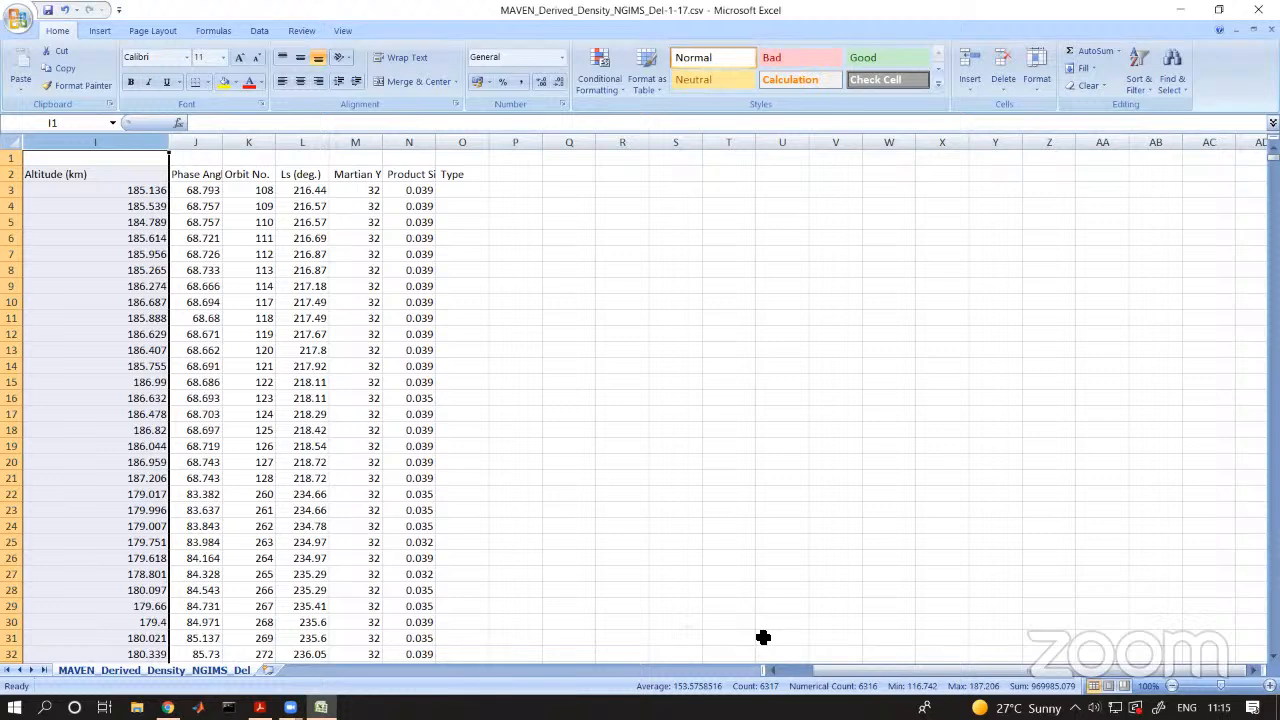
click(626, 572)
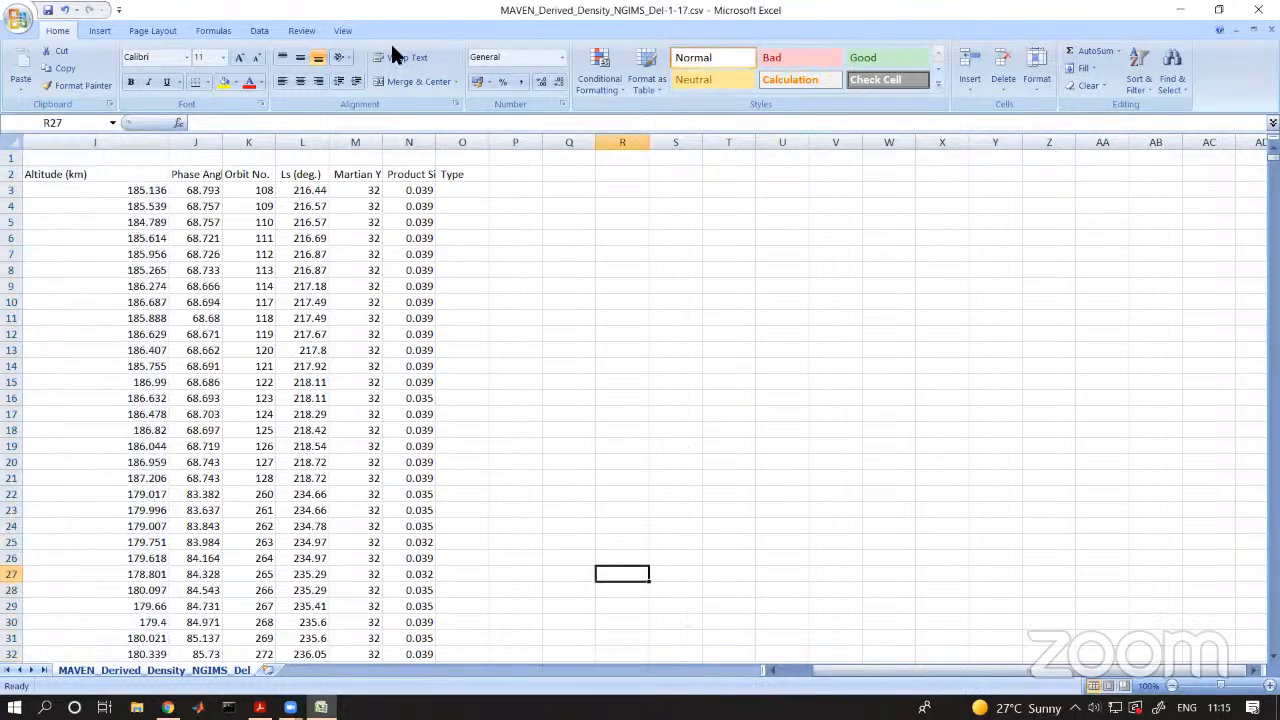
click(779, 436)
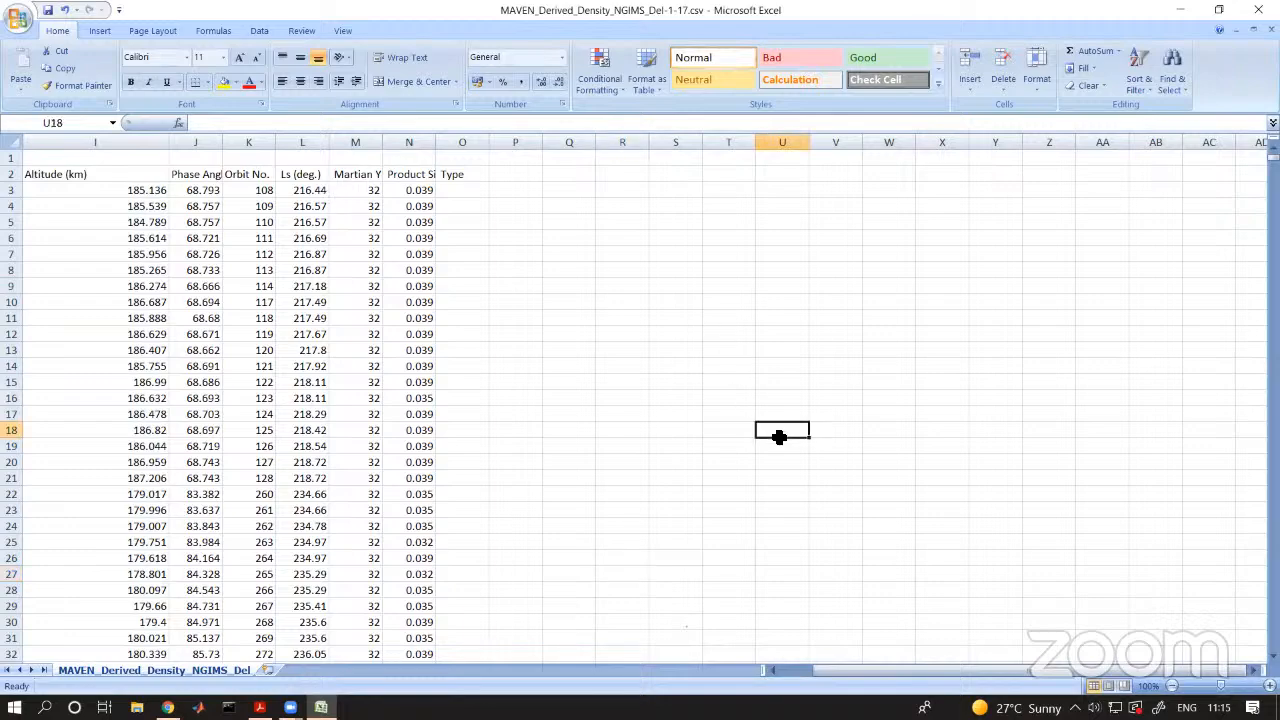
- Switch to Chrome, bring up the YouTube live stream "Demonstration of use of Excel", and show its video in full screen
key(alt+Tab)
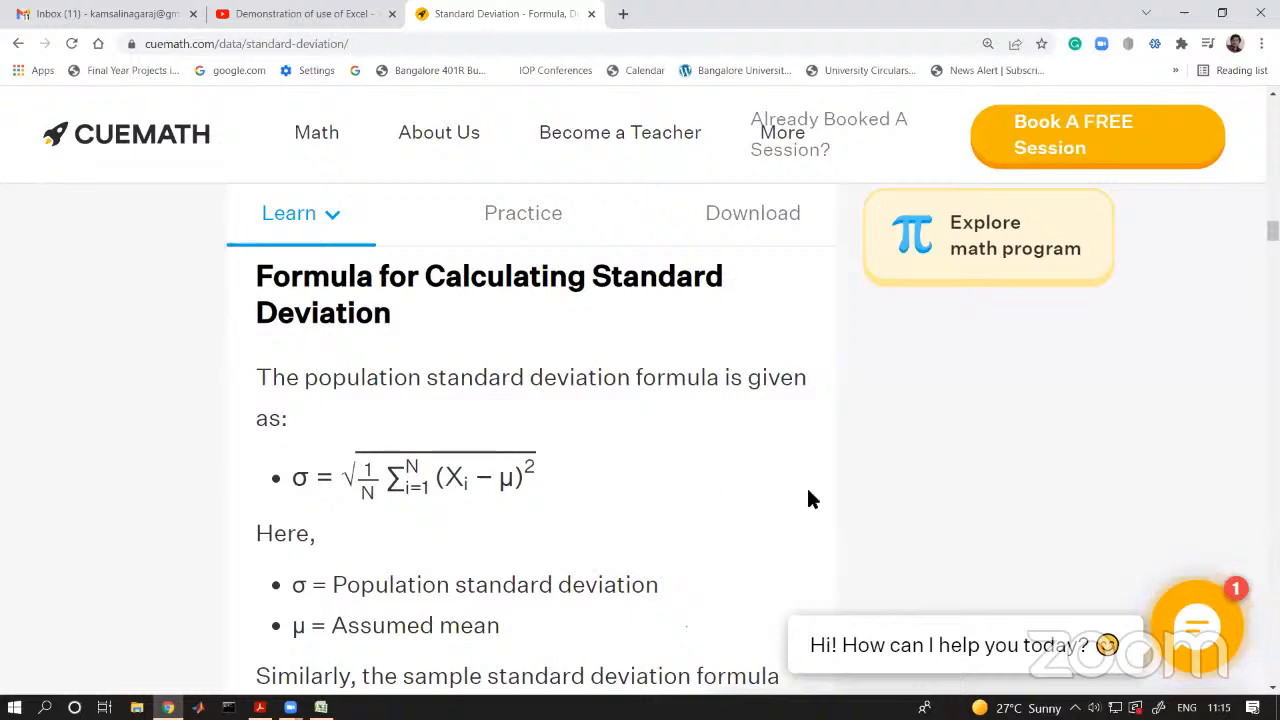
click(305, 14)
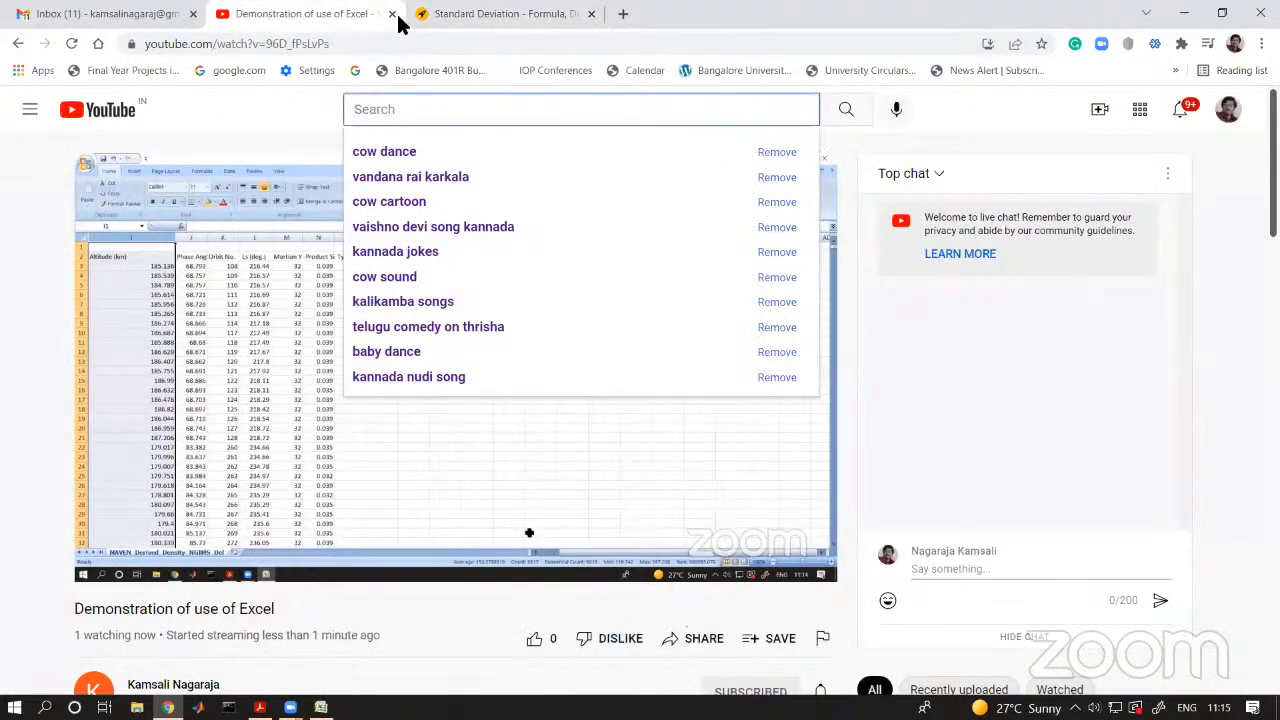
click(958, 470)
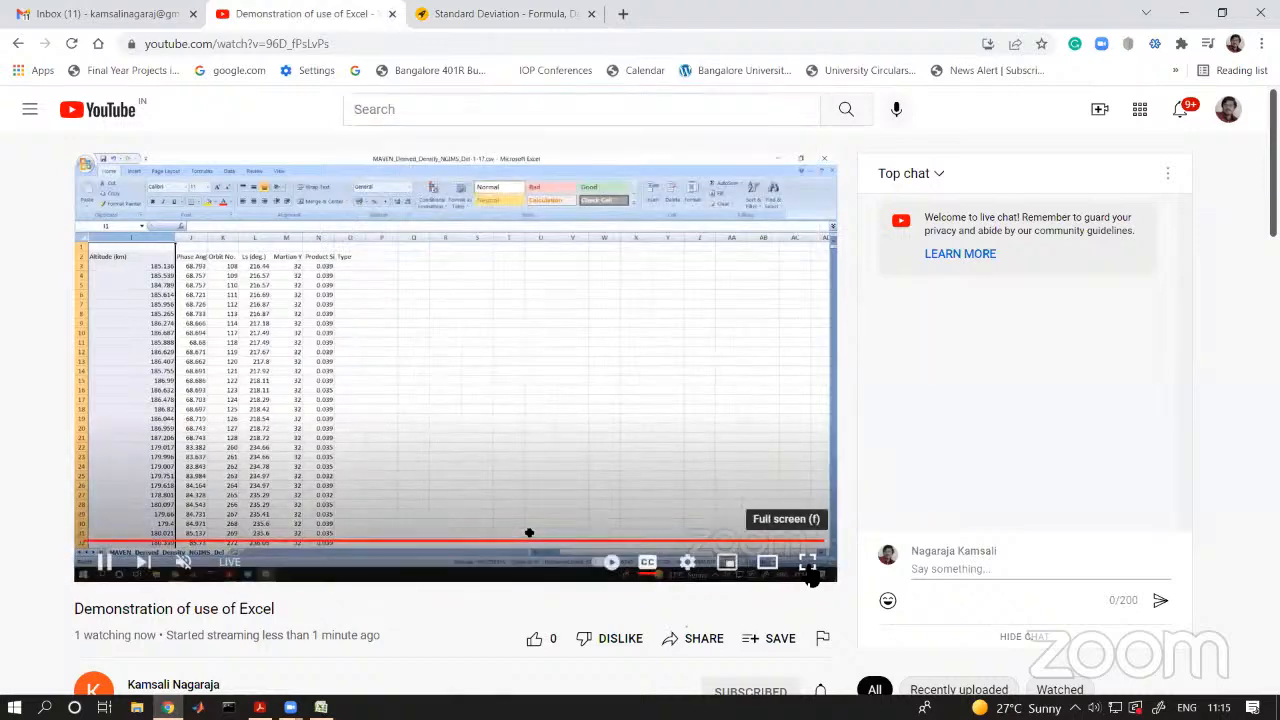
click(808, 563)
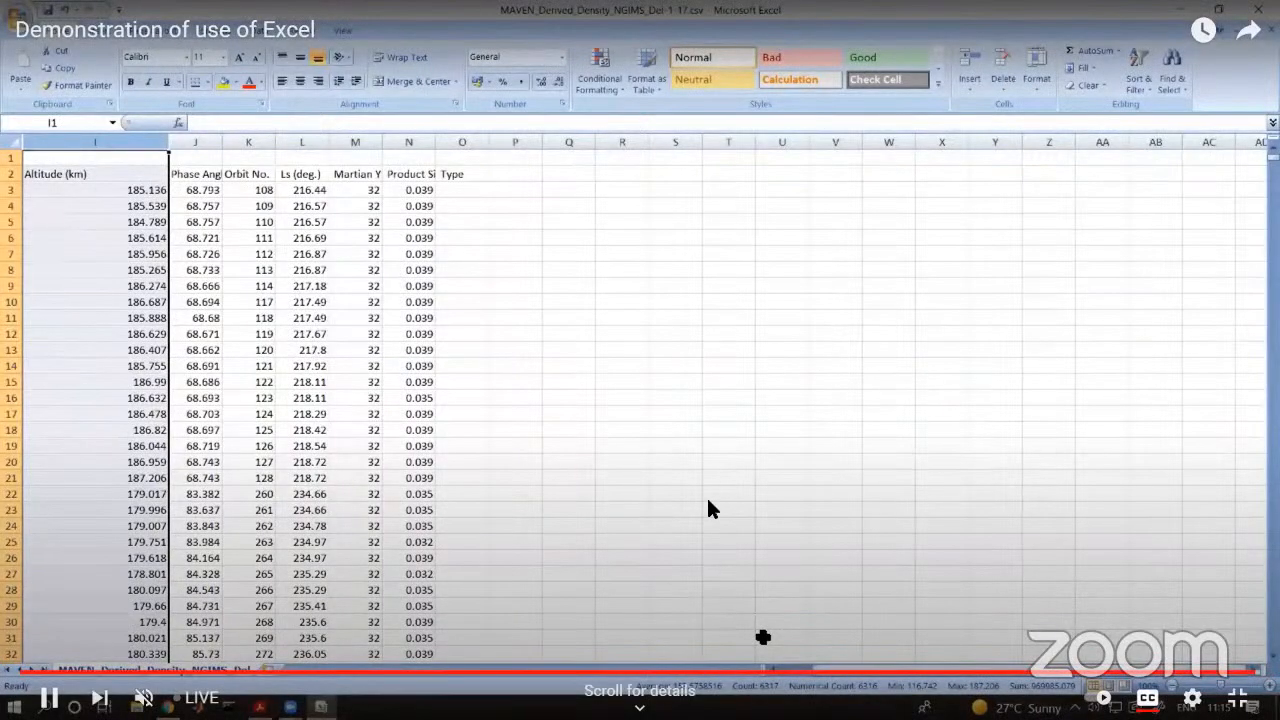
- Pause the full-screen live stream, check the video details below it, and resume and pause the playback again
click(707, 510)
scroll(729, 677, down, 2)
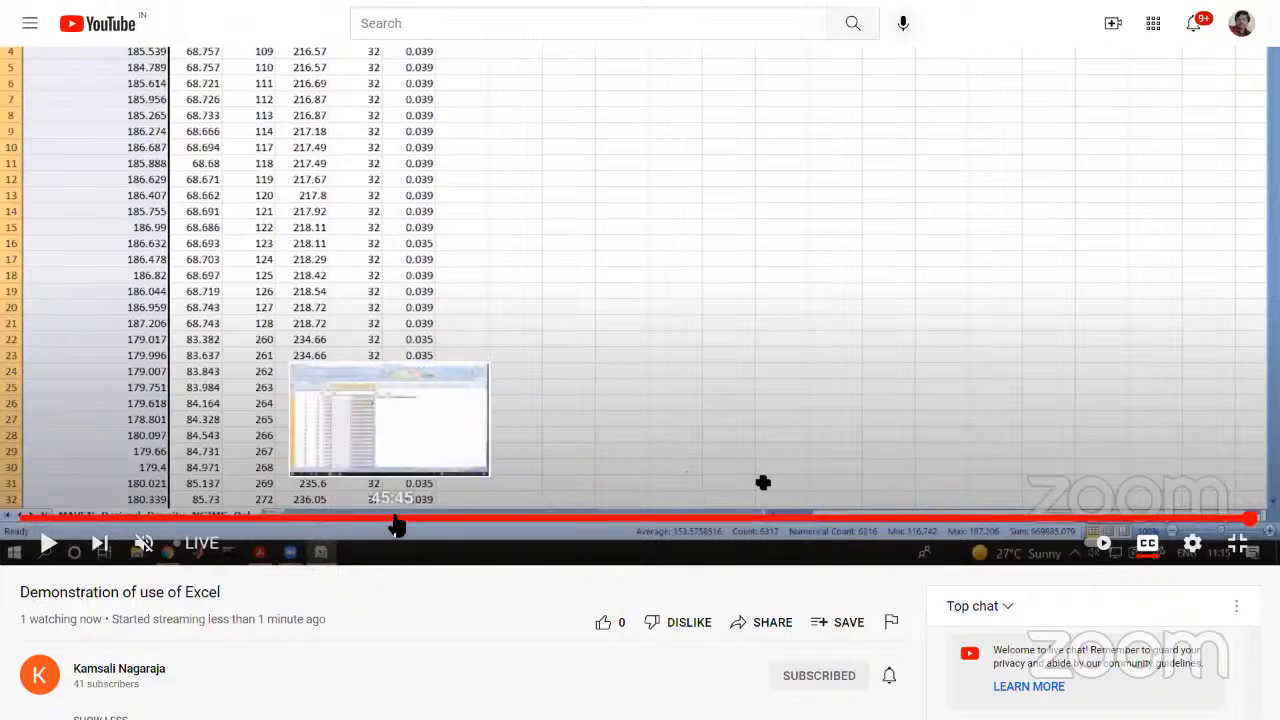
double_click(597, 406)
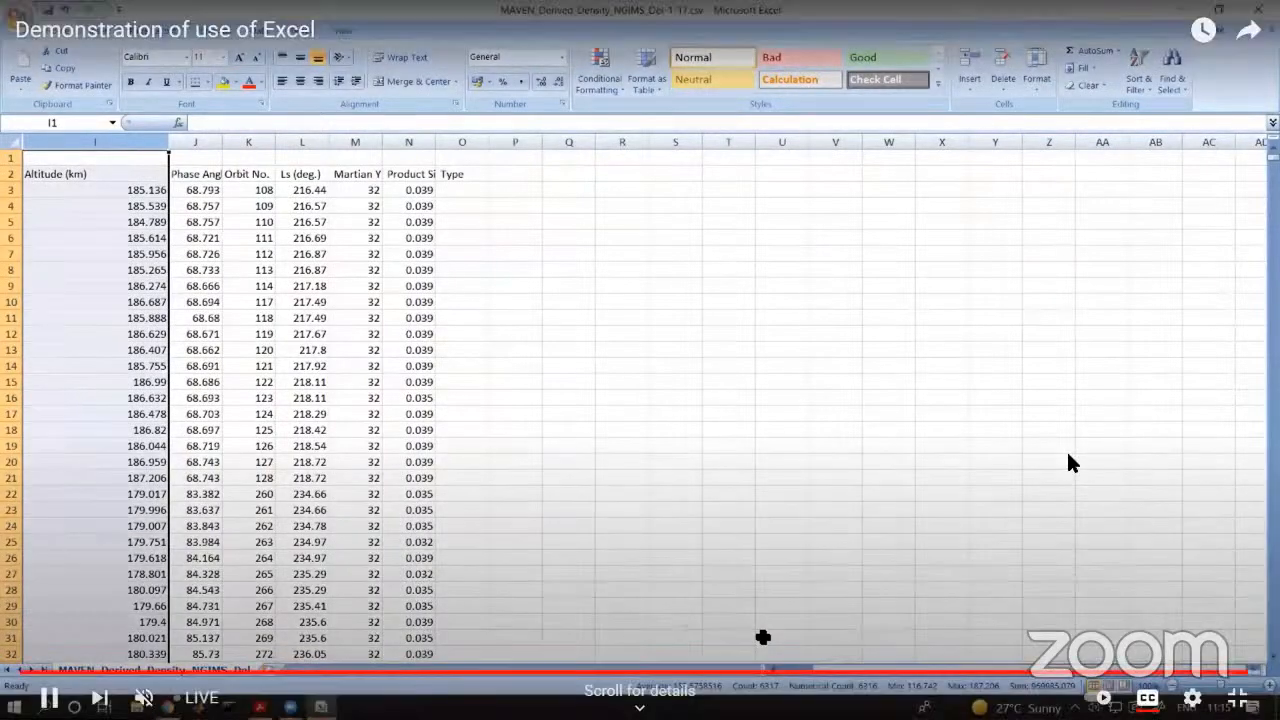
click(1068, 456)
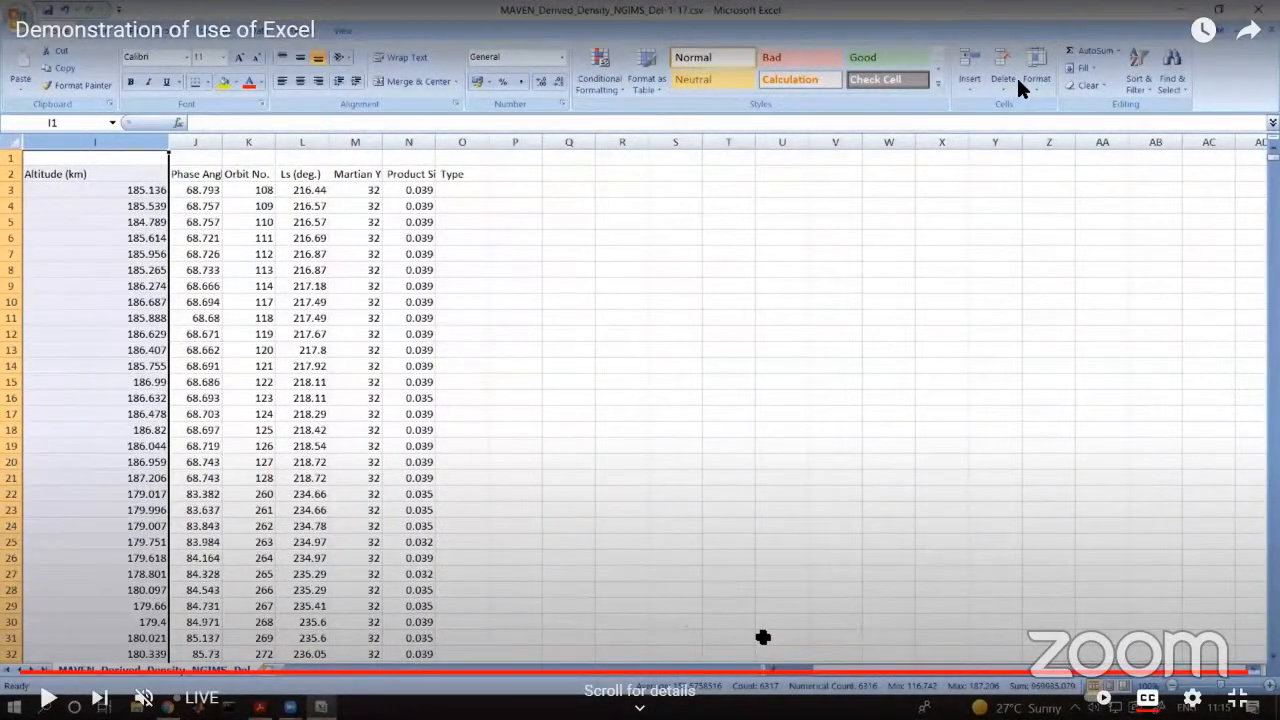